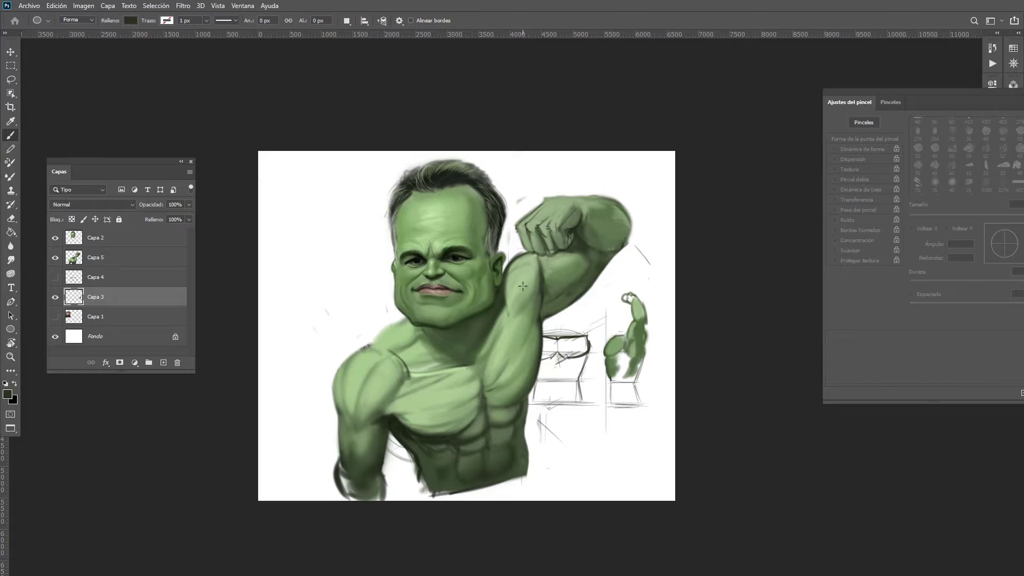
Step: Cover the whole canvas behind the figure with a very dark brown rectangle, placed above the Capa 3 layer
right_click(11, 331)
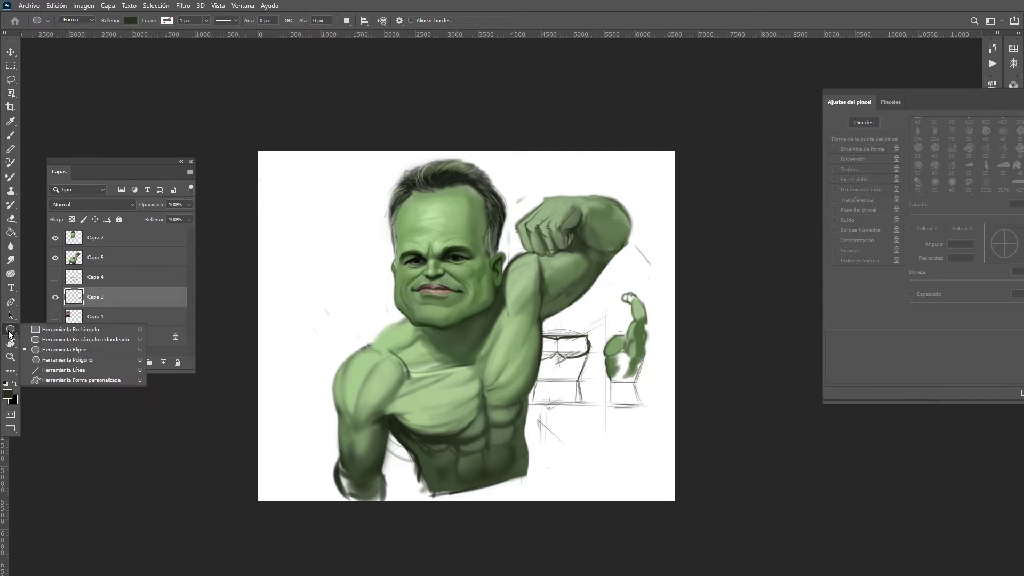
click(37, 331)
mouse_move(501, 254)
alt+shift+mouse_down()
mouse_move(511, 245)
mouse_move(581, 258)
mouse_move(513, 255)
alt+shift+mouse_up()
drag(243, 137, 691, 519)
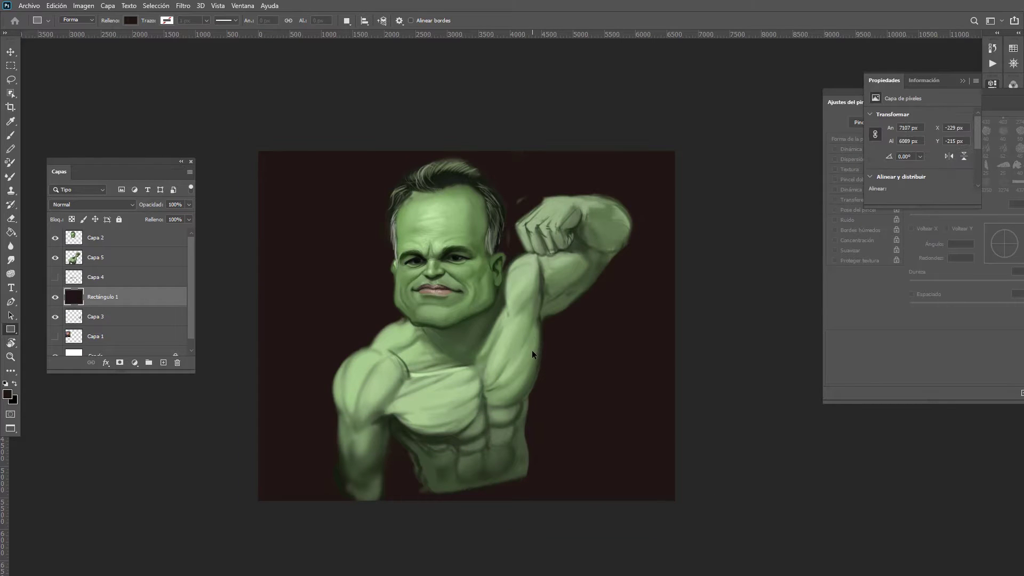
Step: Paint over the dark line between the shoulder and chest on layer Capa 5 with light green sampled from the skin
ctrl+drag(543, 328, 577, 355)
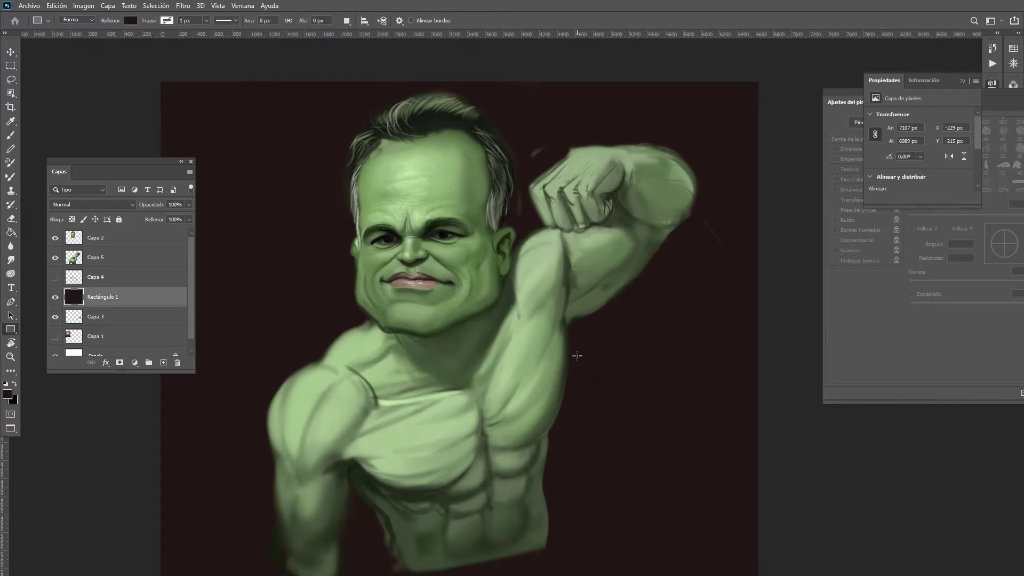
scroll(566, 341, down, 3)
scroll(566, 355, down, 1)
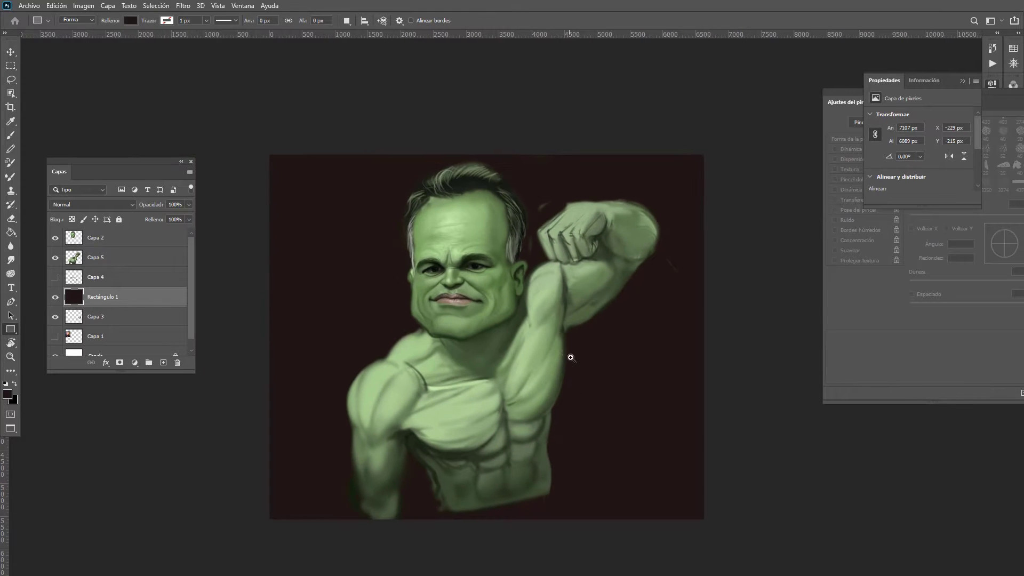
scroll(582, 355, up, 2)
scroll(576, 354, down, 1)
scroll(565, 336, up, 1)
scroll(568, 307, up, 1)
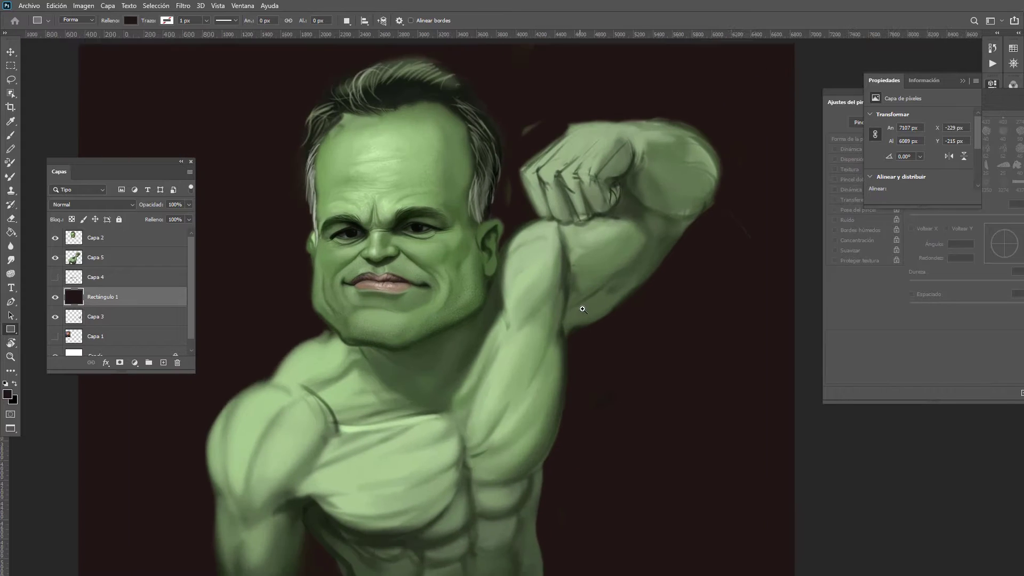
key(b)
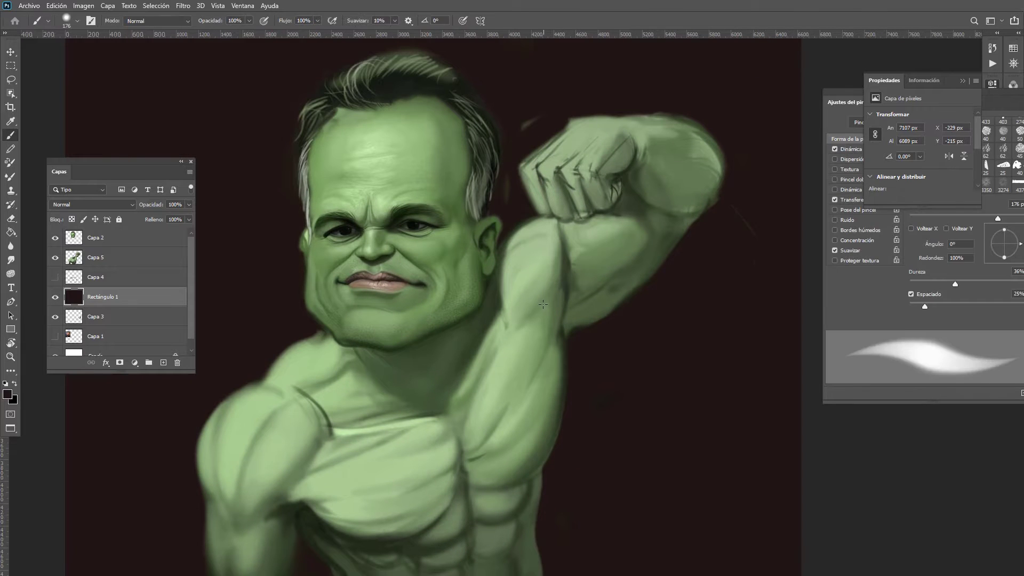
scroll(539, 304, down, 1)
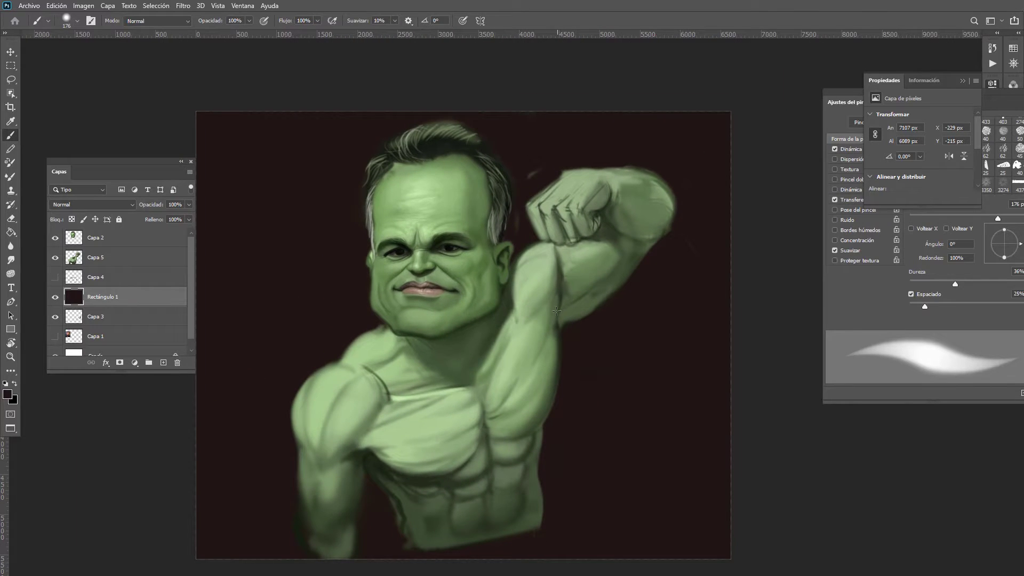
mouse_move(381, 402)
mouse_down()
mouse_move(409, 381)
mouse_move(442, 383)
mouse_up()
alt+click(405, 352)
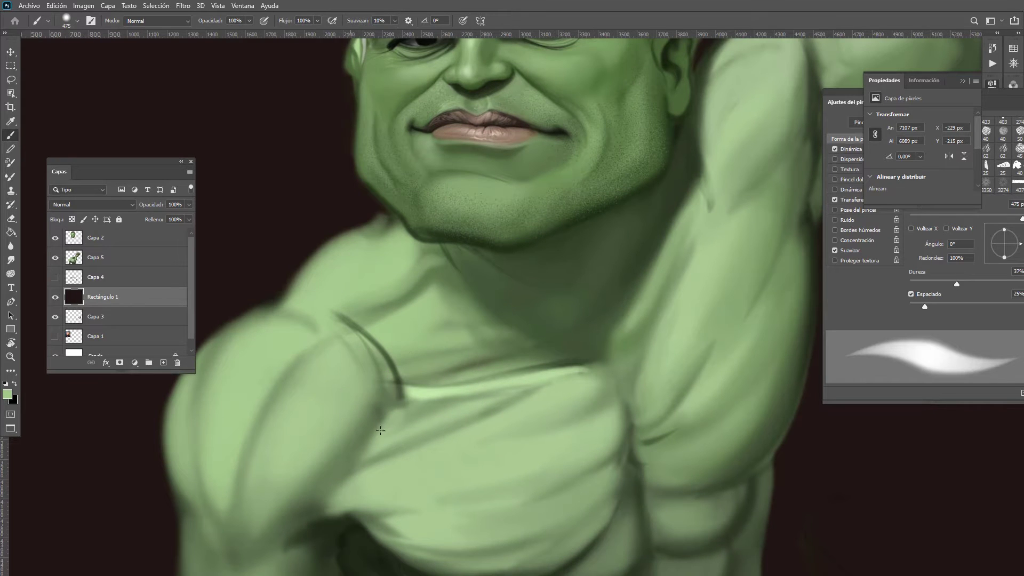
mouse_move(411, 352)
mouse_down()
mouse_move(404, 345)
mouse_move(396, 375)
mouse_move(375, 388)
mouse_move(388, 388)
mouse_move(381, 343)
mouse_up()
ctrl+click(403, 346)
alt+click(375, 388)
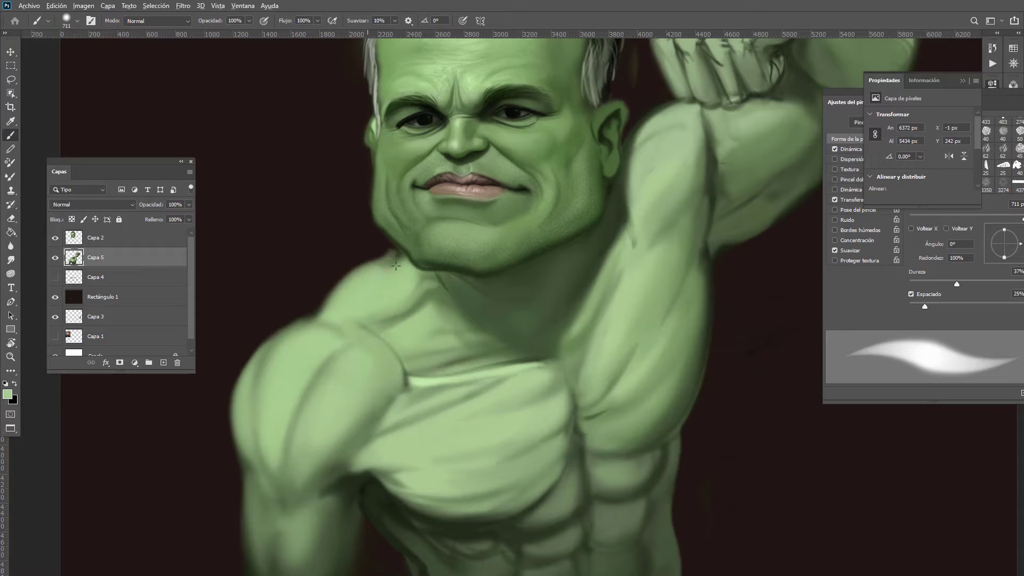
Step: Examine the whole caricature against the dark background
scroll(422, 330, down, 4)
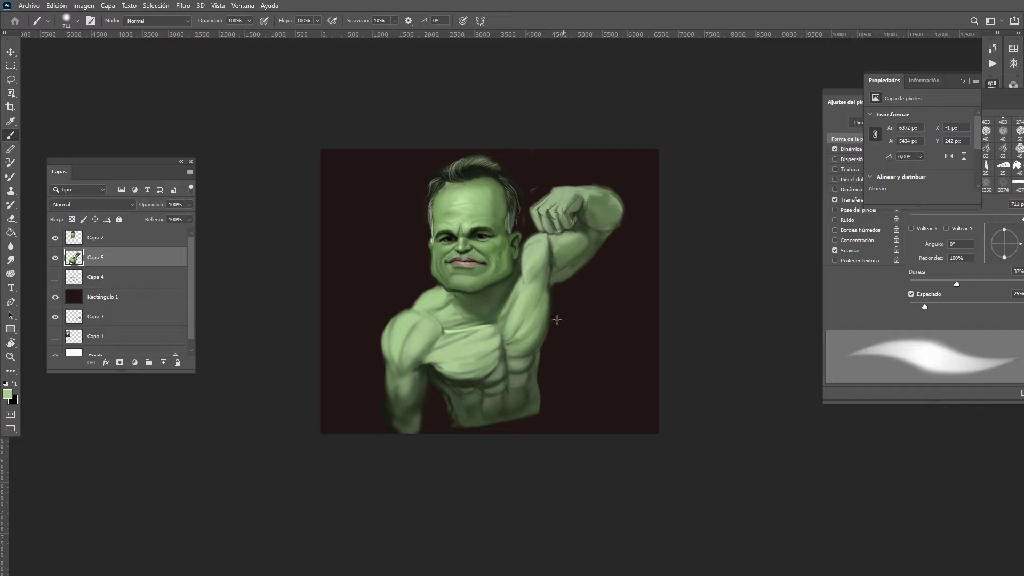
scroll(519, 284, up, 2)
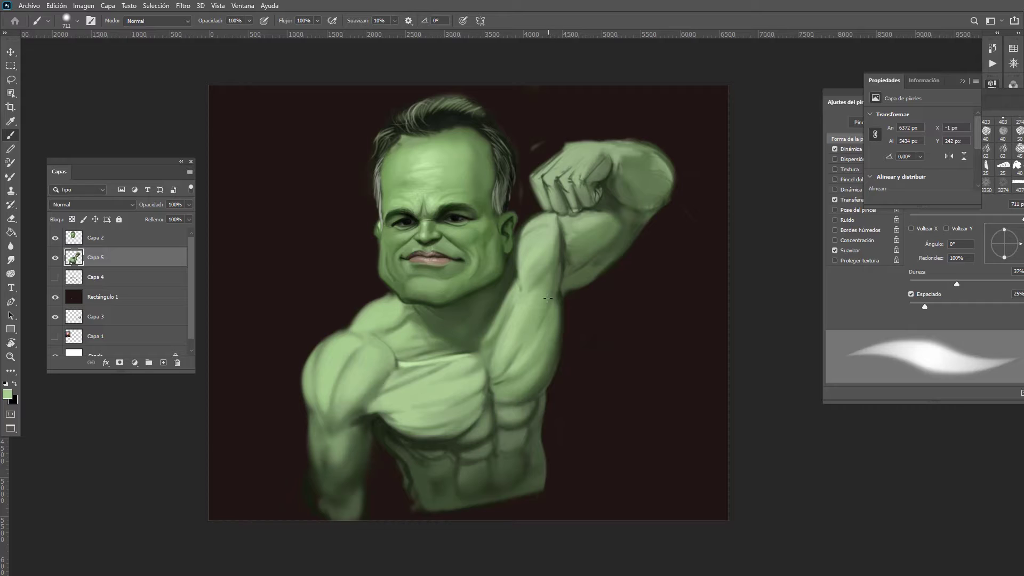
drag(547, 301, 537, 308)
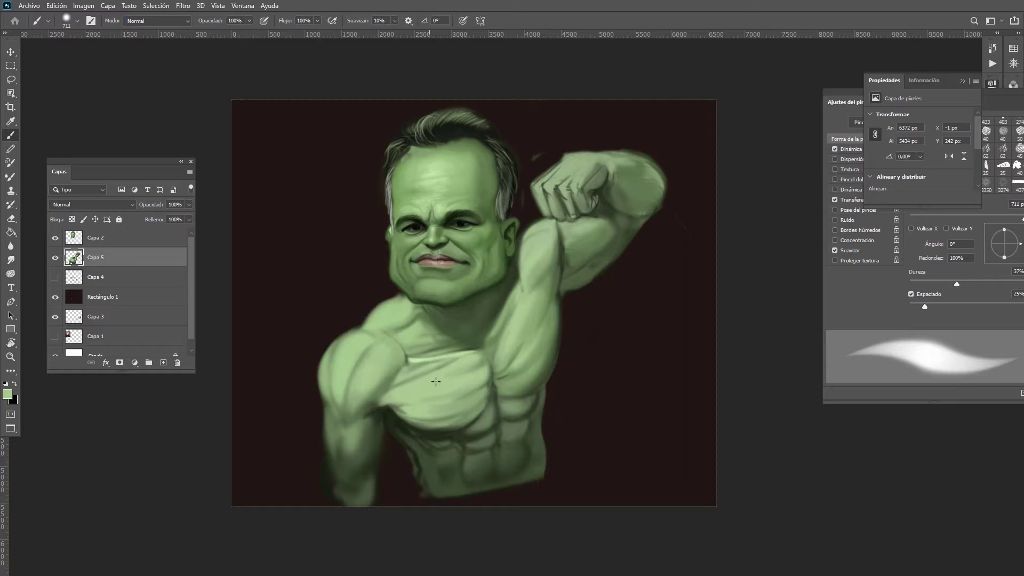
drag(513, 330, 501, 328)
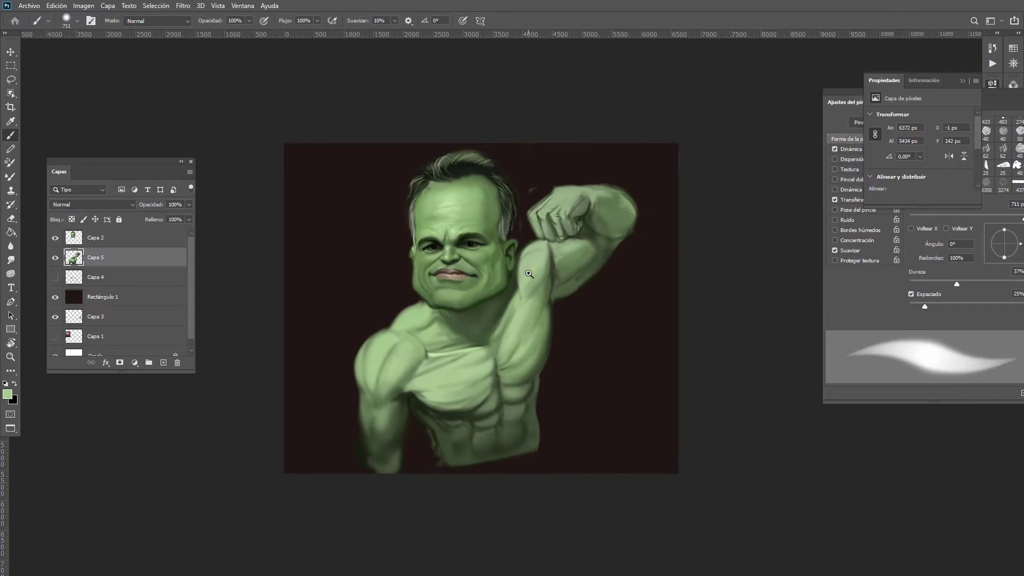
drag(532, 275, 551, 279)
scroll(551, 279, up, 3)
scroll(544, 264, down, 2)
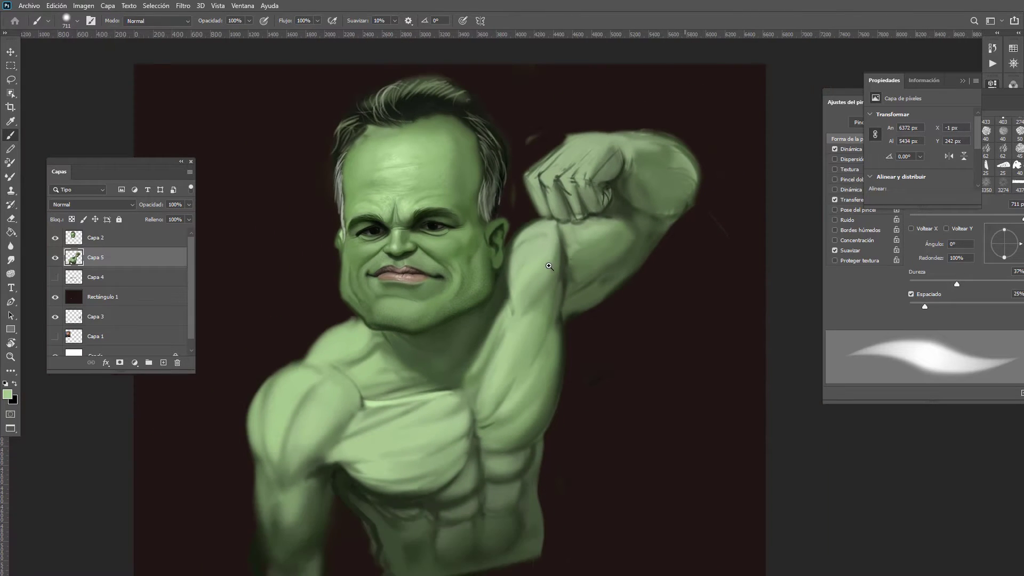
Step: Erase the stray sketch strokes between the hair and the raised fist on layer Capa 5
scroll(528, 122, up, 2)
key(e)
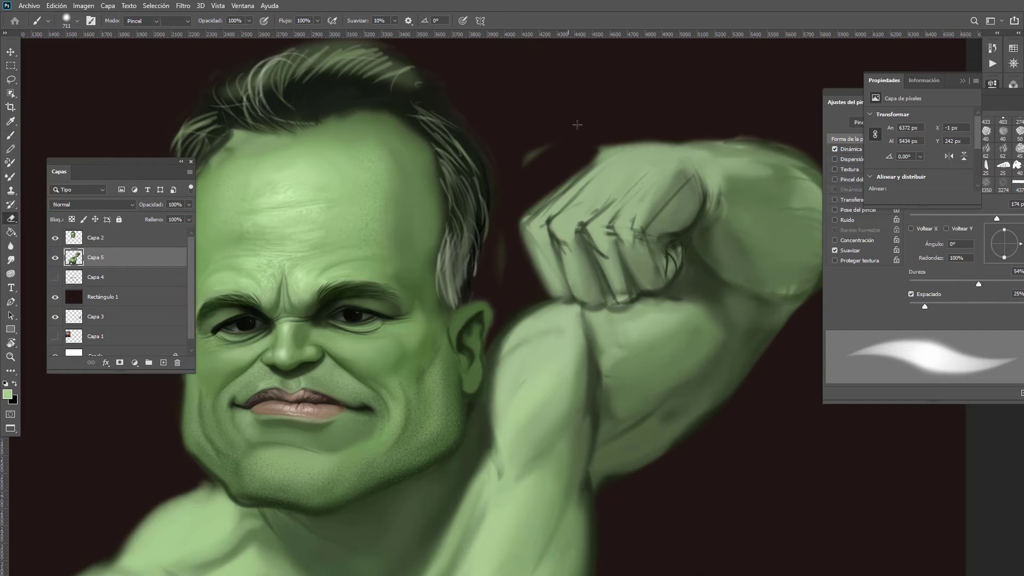
drag(536, 168, 573, 156)
mouse_move(515, 183)
mouse_down()
mouse_move(498, 292)
mouse_move(526, 174)
mouse_move(646, 123)
mouse_up()
key(ctrl+0)
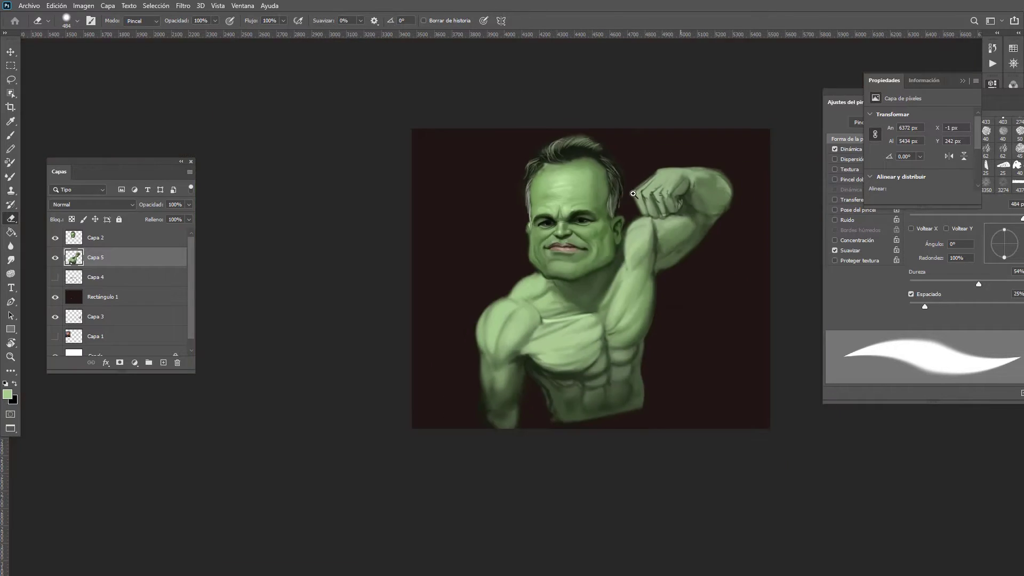
Step: Erase the rough edge of the torso beside the lowered arm, from the armpit down to the waist
drag(665, 230, 606, 228)
scroll(611, 233, up, 2)
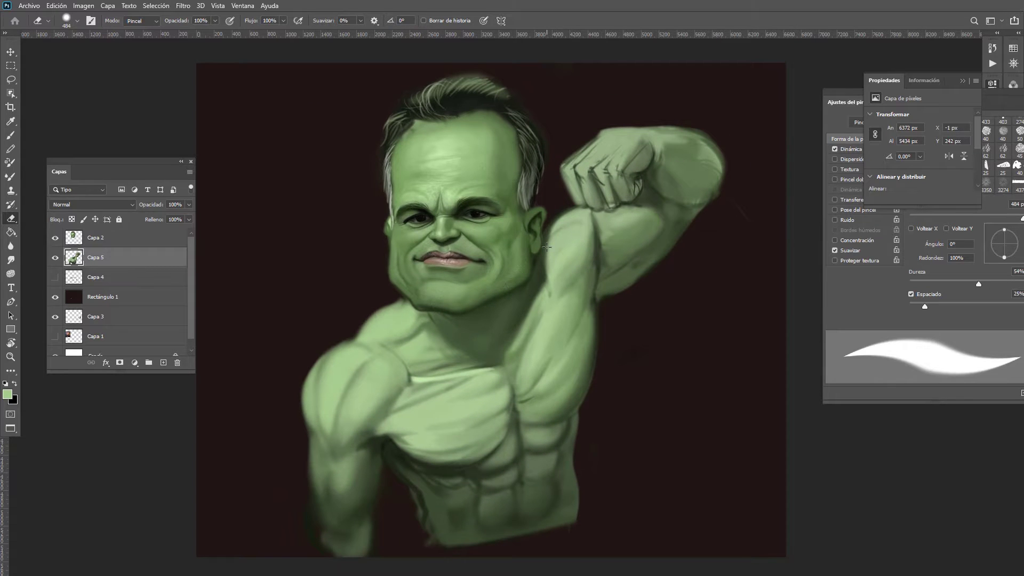
key(b)
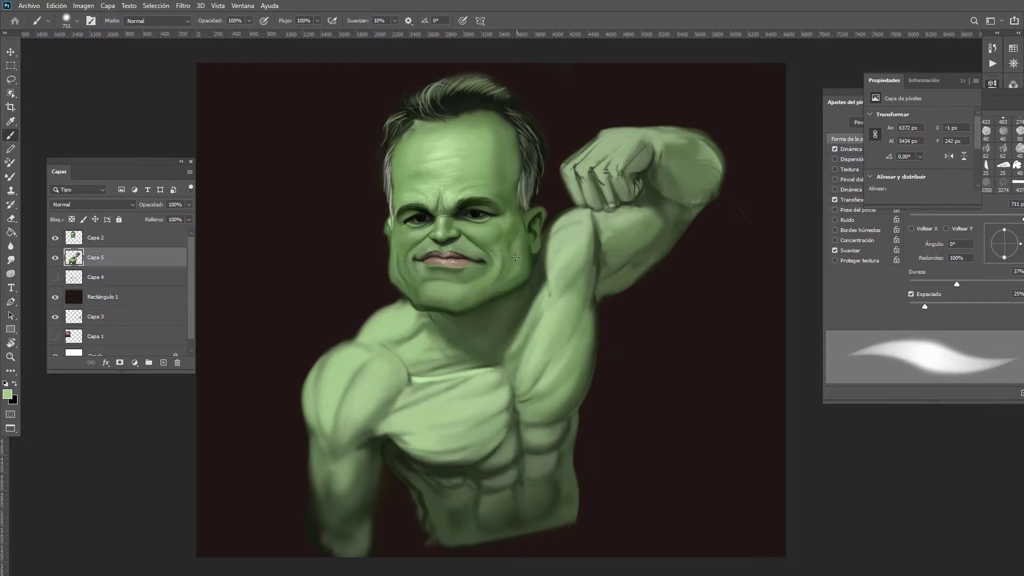
drag(494, 272, 467, 270)
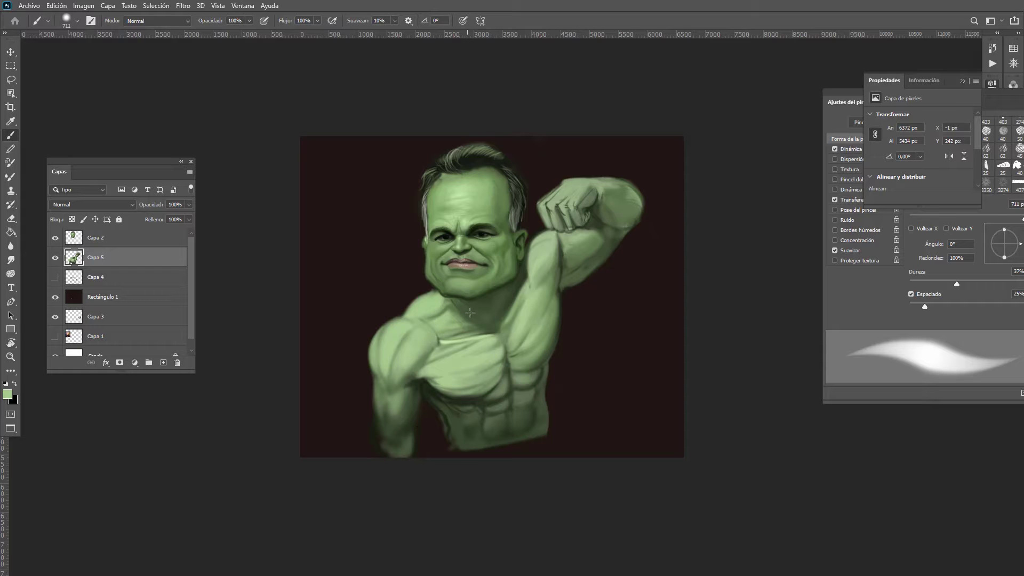
scroll(469, 421, up, 4)
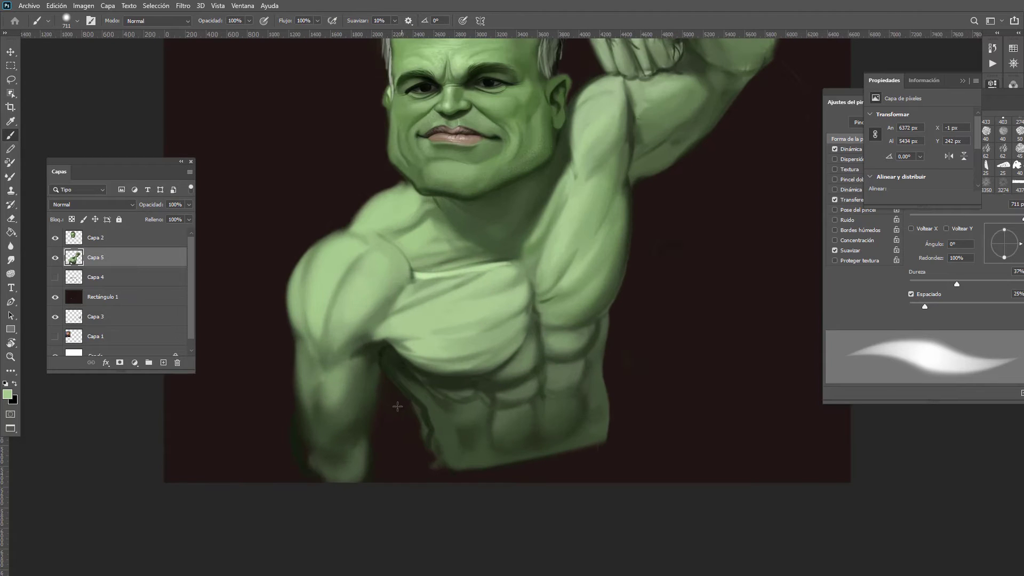
key(e)
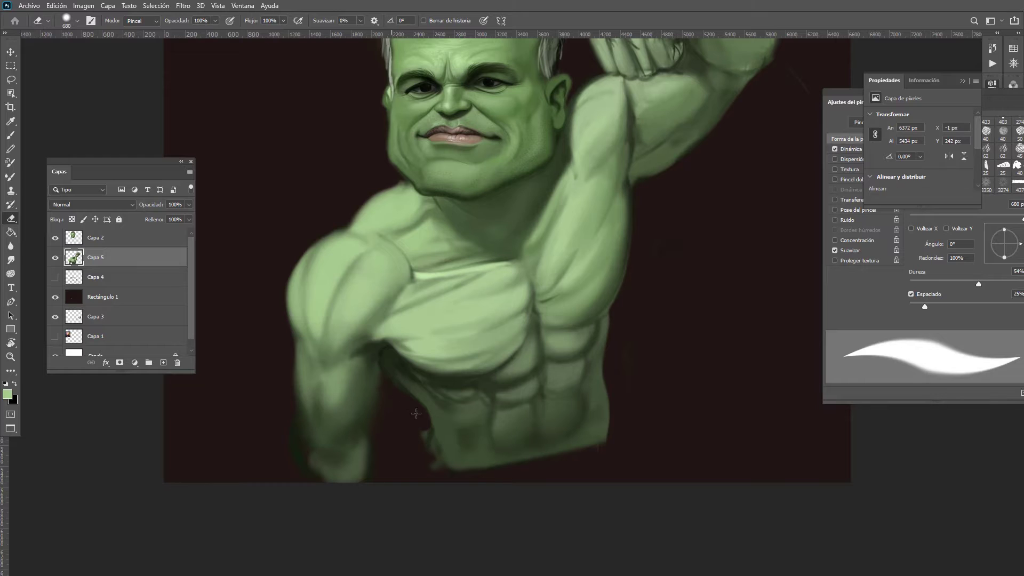
drag(416, 413, 429, 466)
drag(398, 381, 356, 378)
mouse_move(381, 365)
mouse_down()
mouse_move(410, 398)
mouse_move(428, 458)
mouse_up()
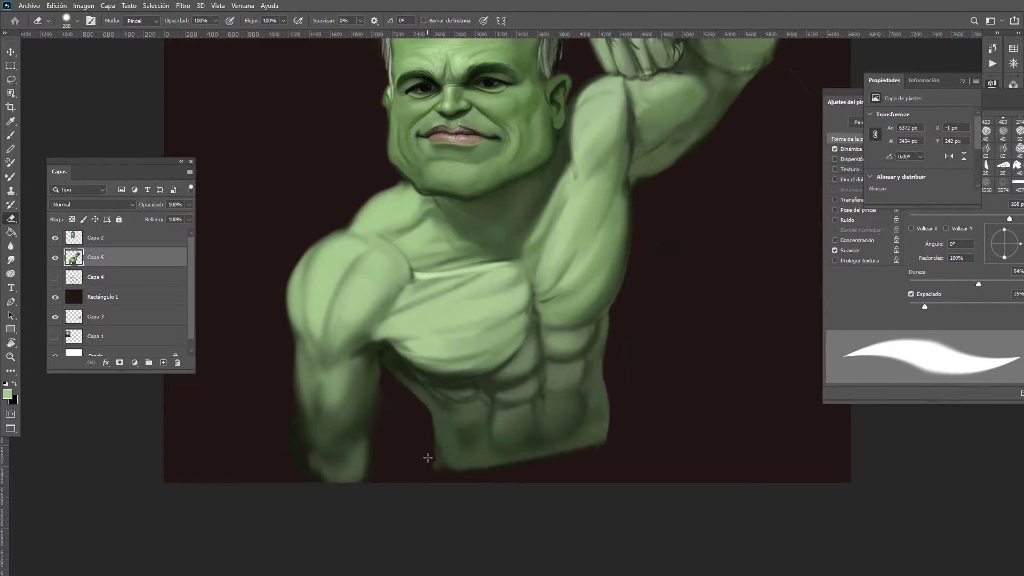
scroll(453, 393, down, 3)
scroll(469, 368, up, 3)
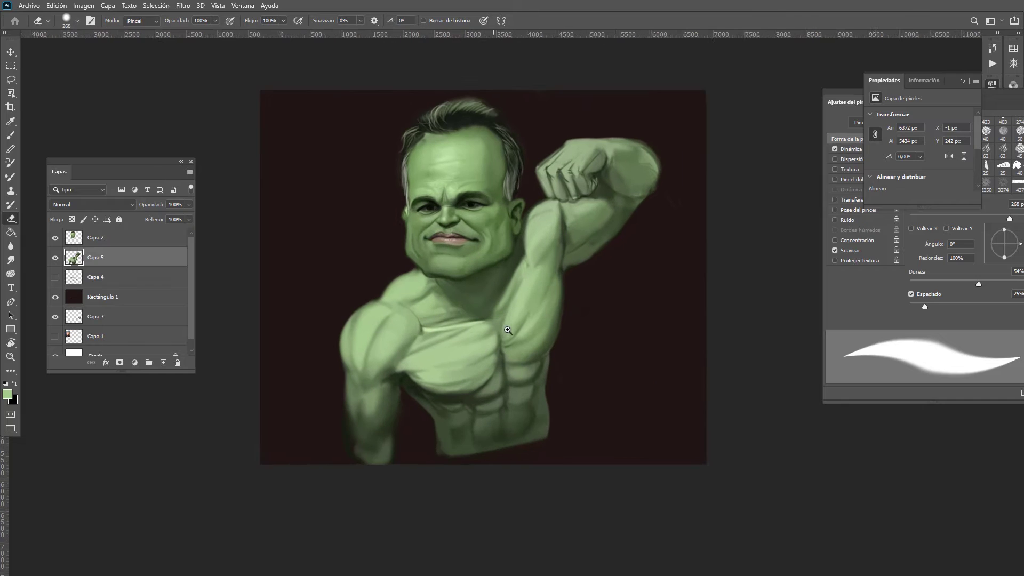
scroll(494, 360, down, 1)
key(c)
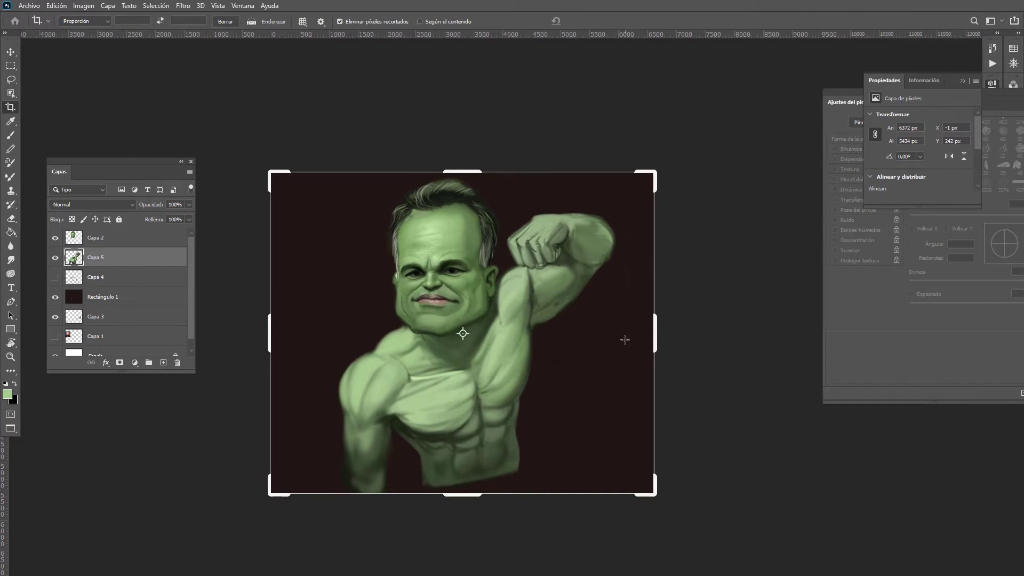
click(556, 303)
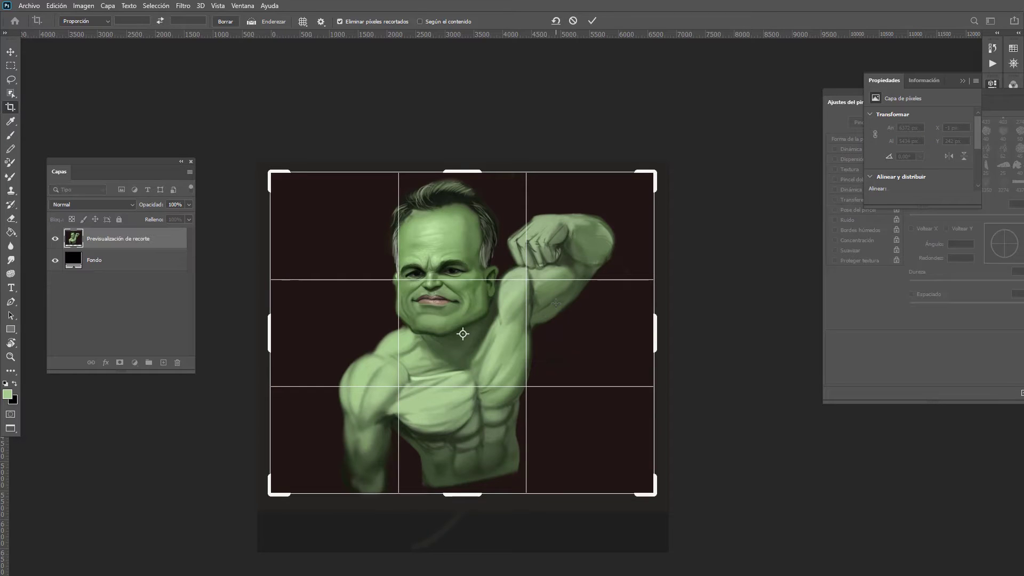
right_click(545, 318)
click(580, 529)
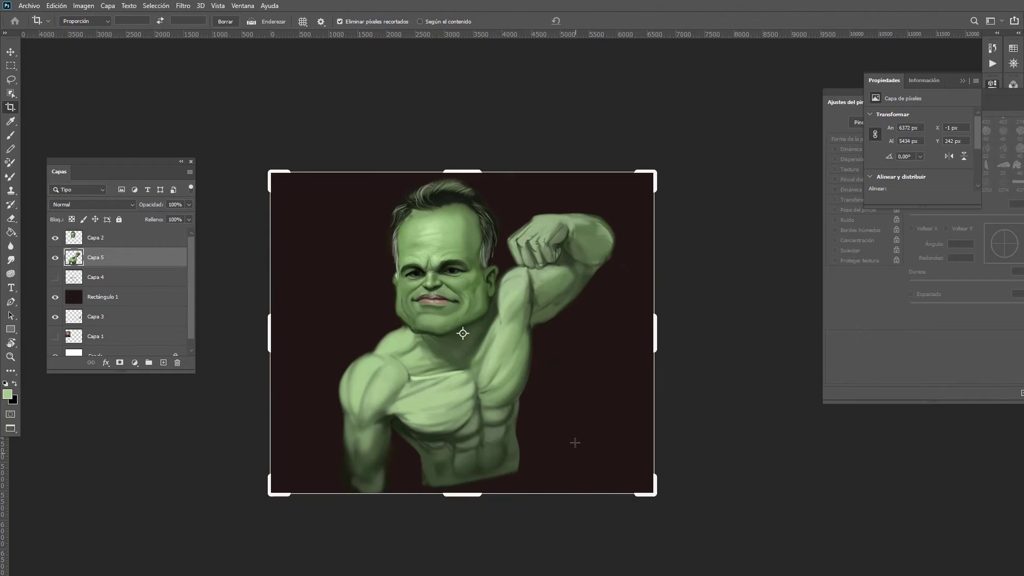
key(v)
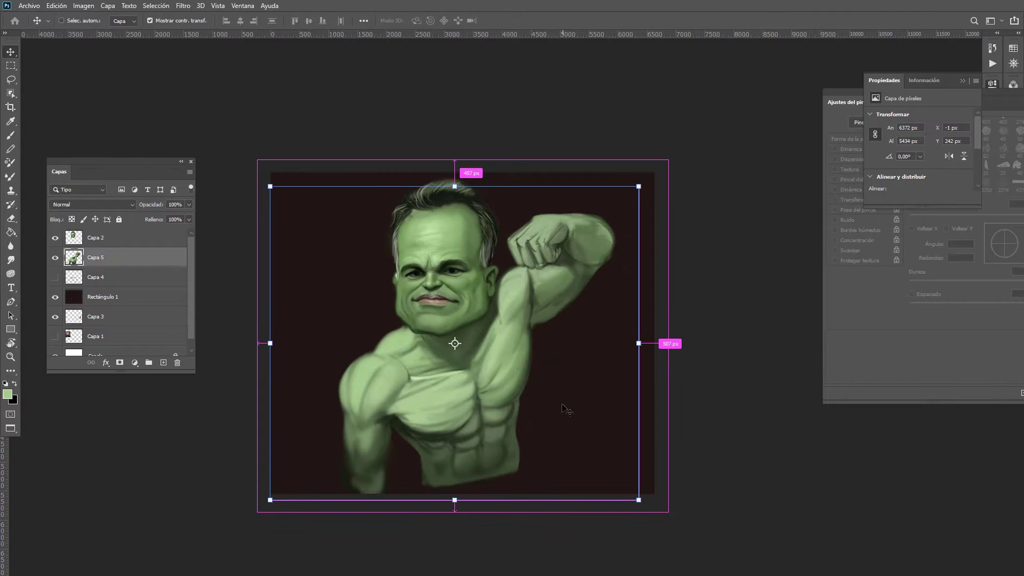
Step: Create a new 3000 × 2400 px document and fill its background with dark green
key(ctrl+n)
click(639, 123)
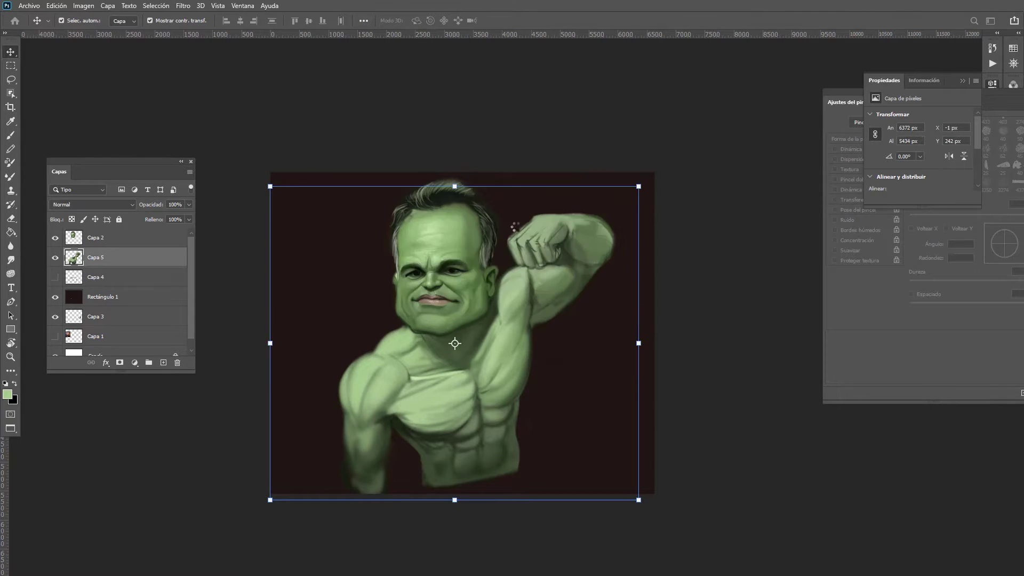
key(g)
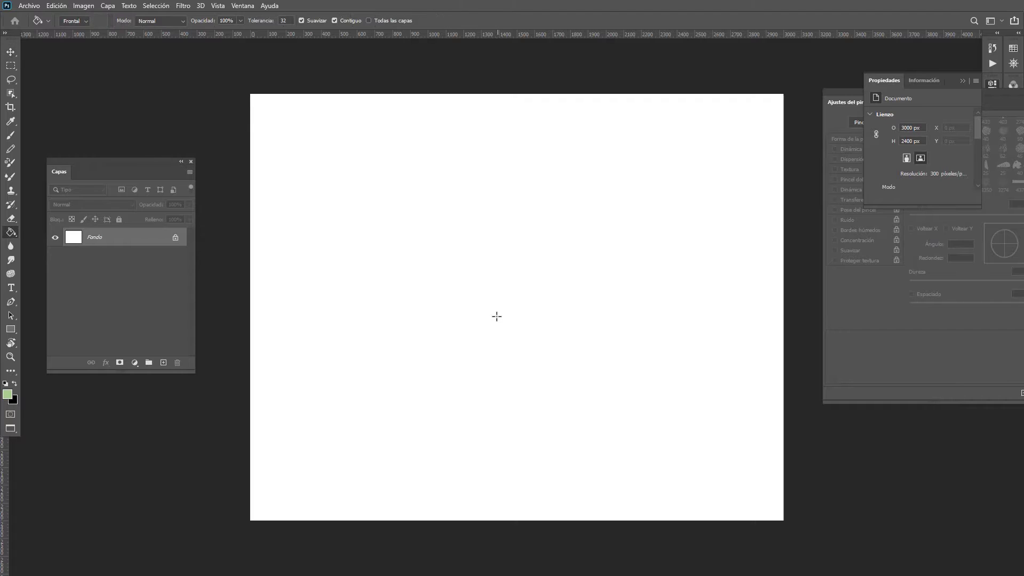
alt+shift+right_click(498, 315)
click(492, 338)
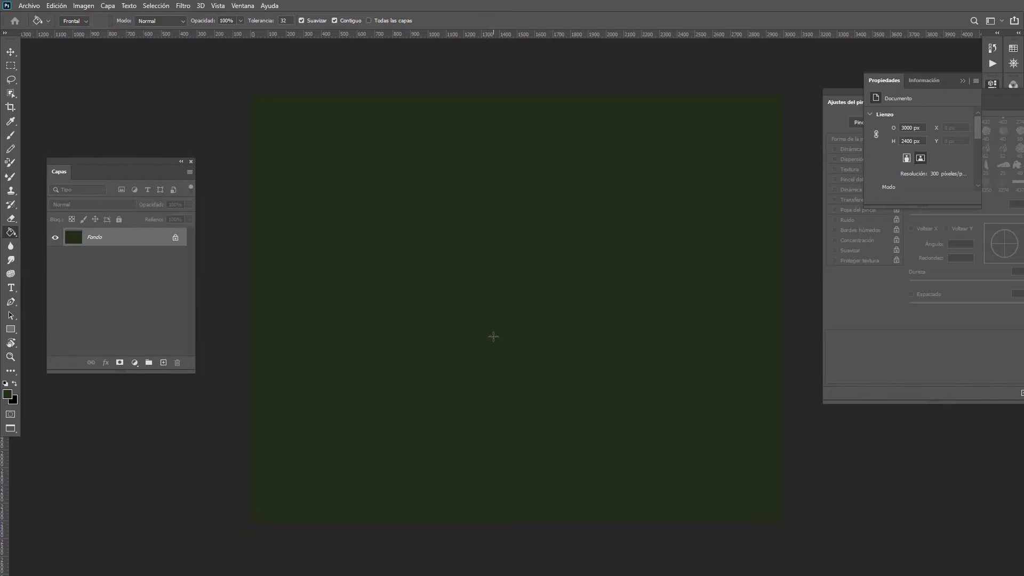
Step: Add a new layer and draw a circle about 774 px in diameter on the left half of the canvas
key(b)
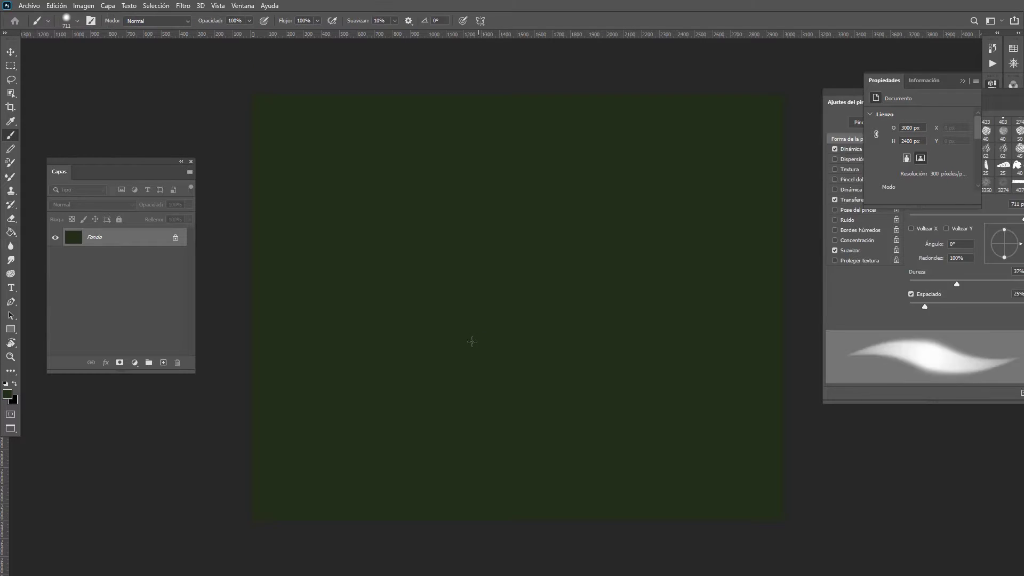
click(164, 362)
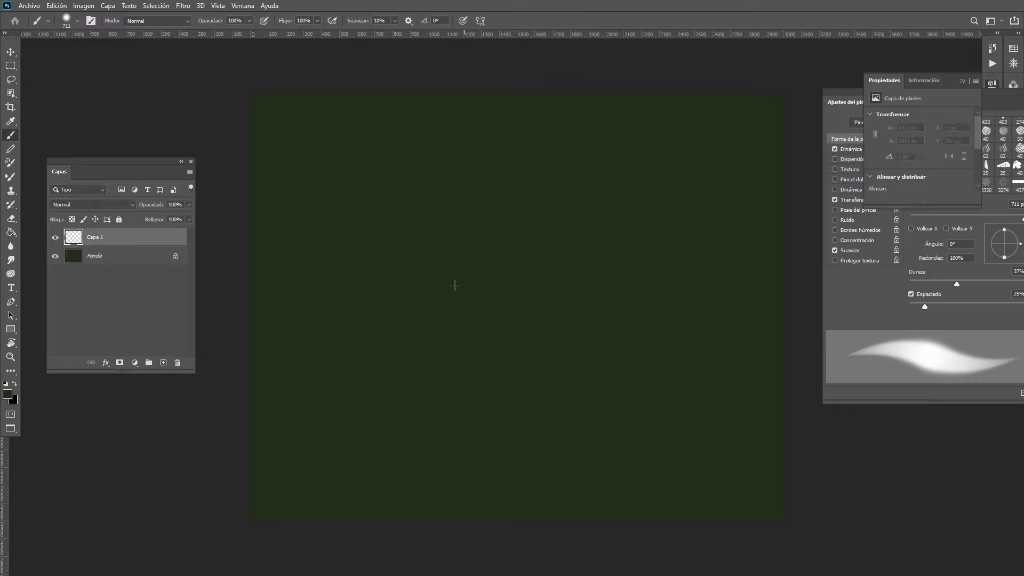
key(u)
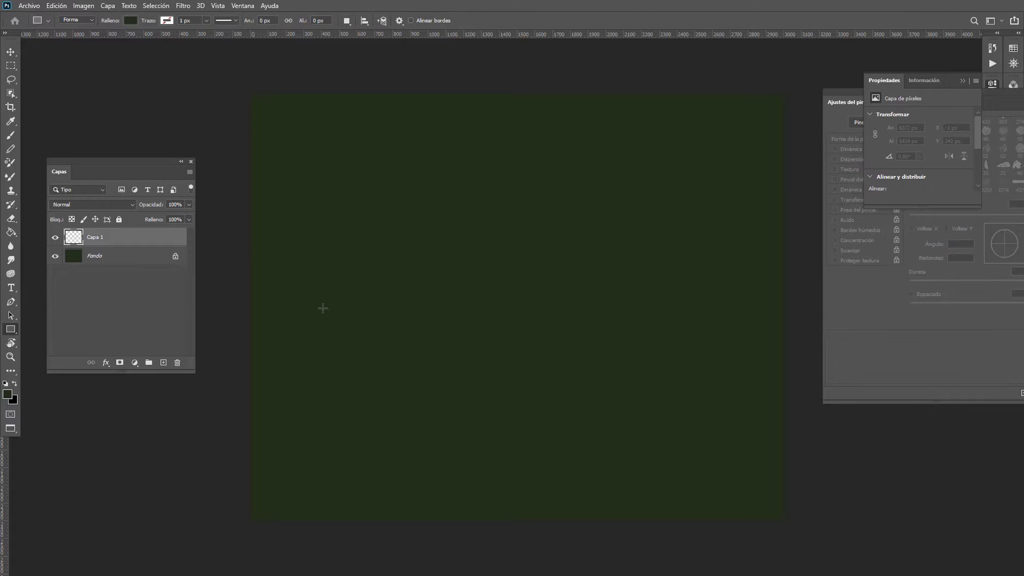
right_click(14, 334)
click(53, 348)
drag(352, 248, 536, 386)
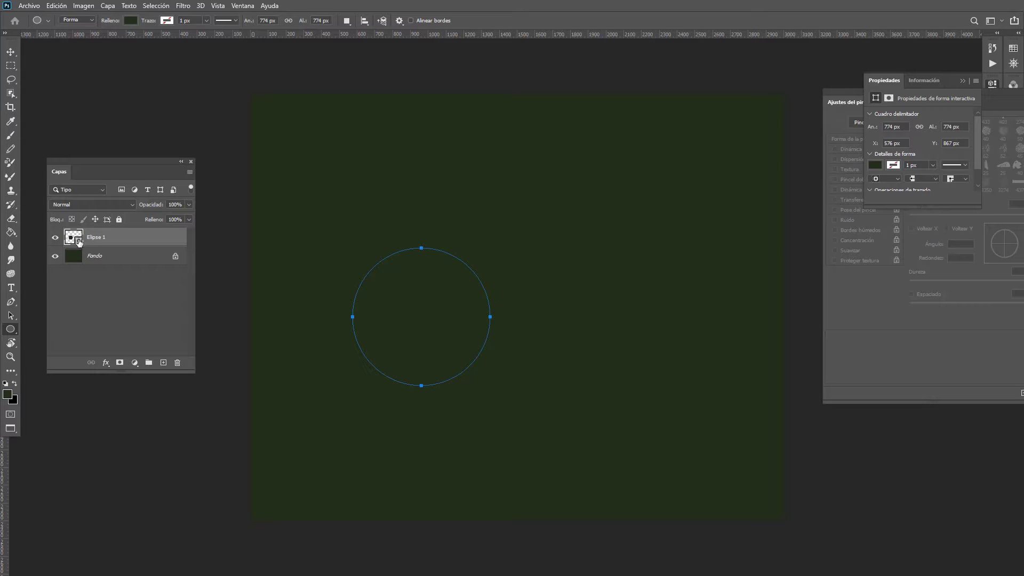
Step: Change the circle's fill colour to a medium orange-brown
double_click(75, 237)
click(552, 168)
drag(603, 227, 602, 233)
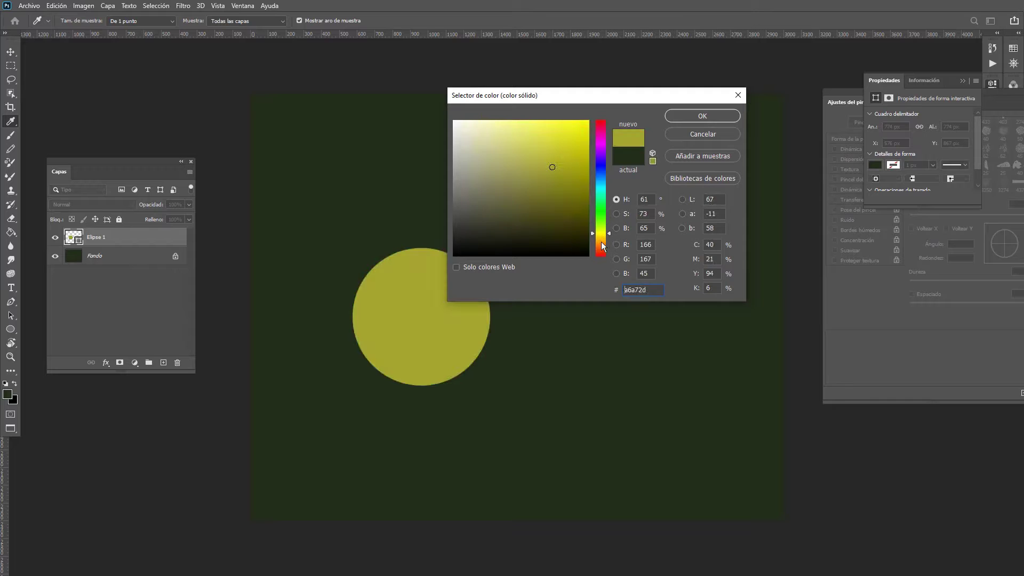
click(601, 244)
click(690, 119)
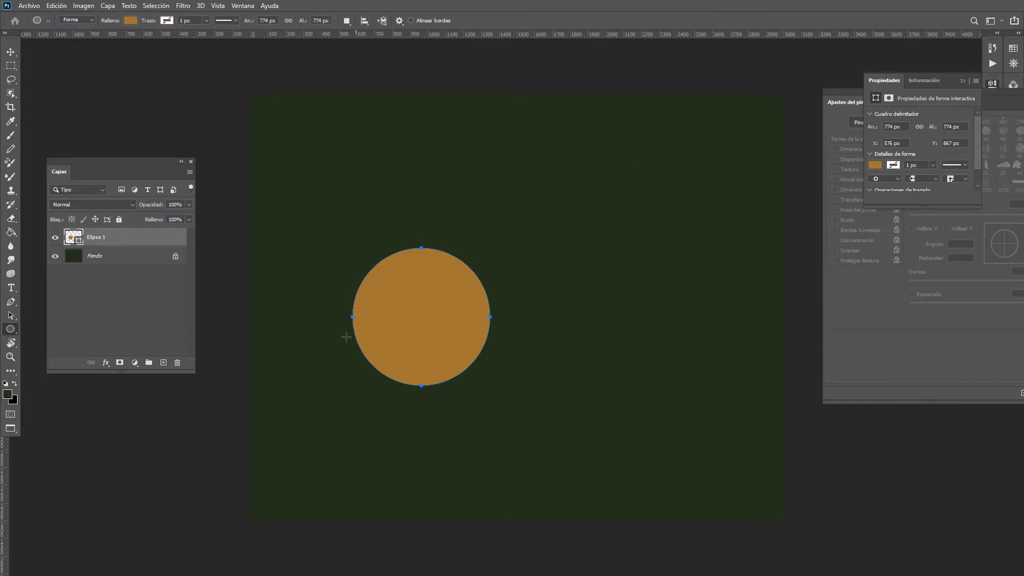
Step: Rasterize the Elipse 1 shape layer and lock its transparent pixels for brush painting
click(177, 363)
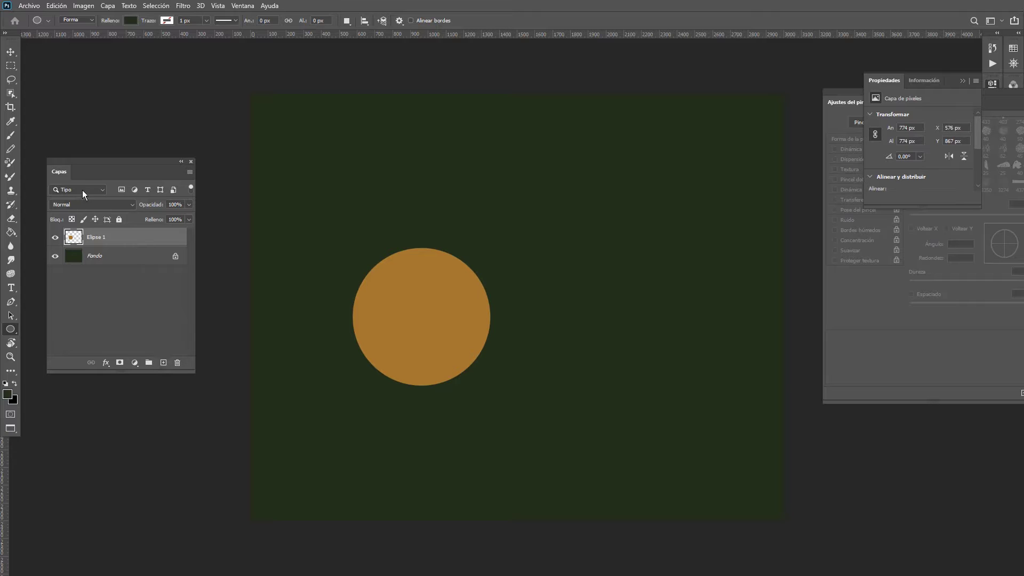
click(72, 220)
key(b)
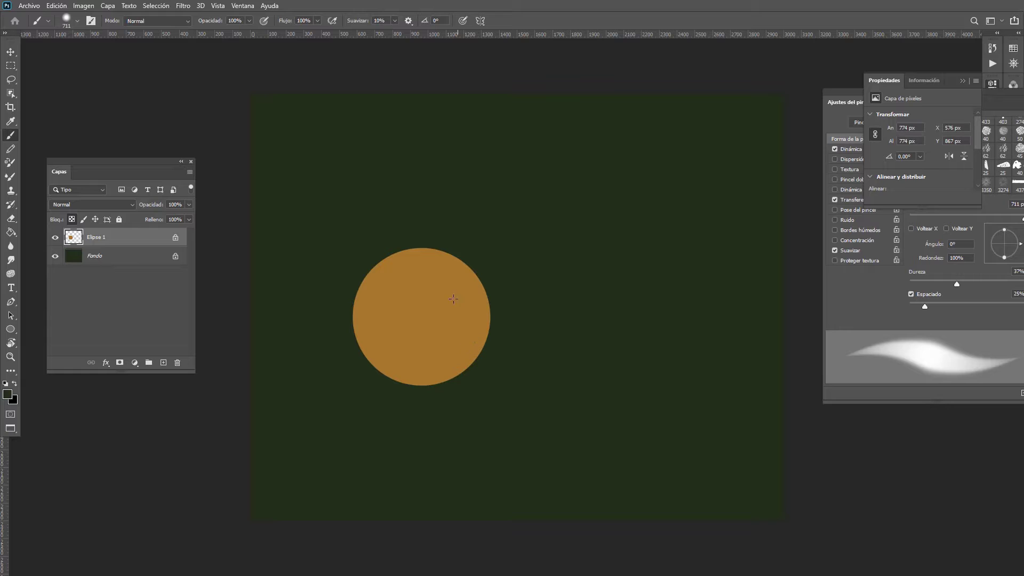
alt+click(455, 298)
drag(456, 297, 444, 271)
mouse_move(453, 266)
mouse_down()
mouse_move(458, 299)
mouse_move(454, 355)
mouse_move(429, 305)
mouse_move(473, 309)
mouse_up()
mouse_move(473, 309)
mouse_down()
mouse_move(496, 260)
mouse_move(407, 311)
mouse_move(553, 272)
mouse_up()
key(ctrl+z)
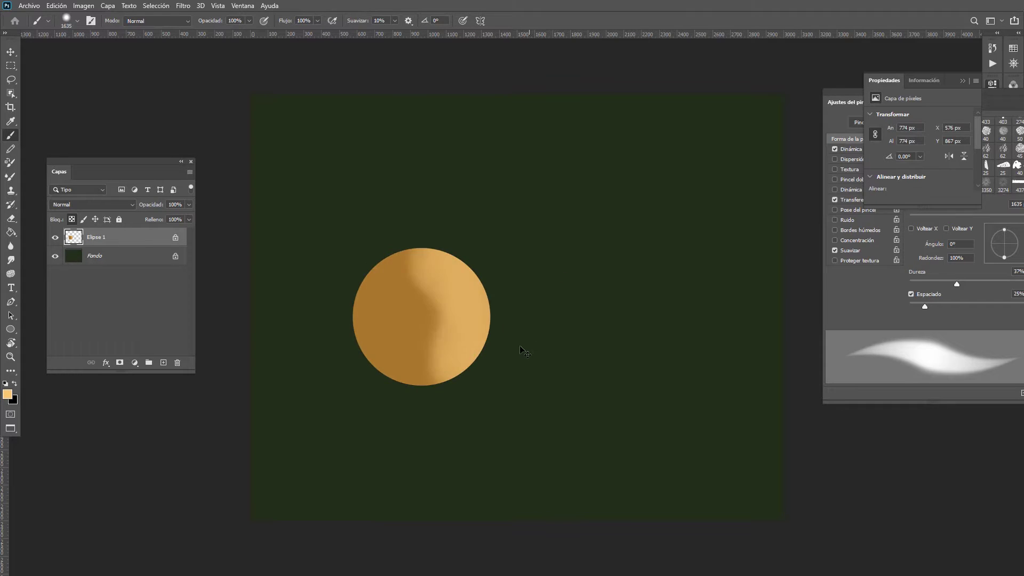
key(ctrl+z)
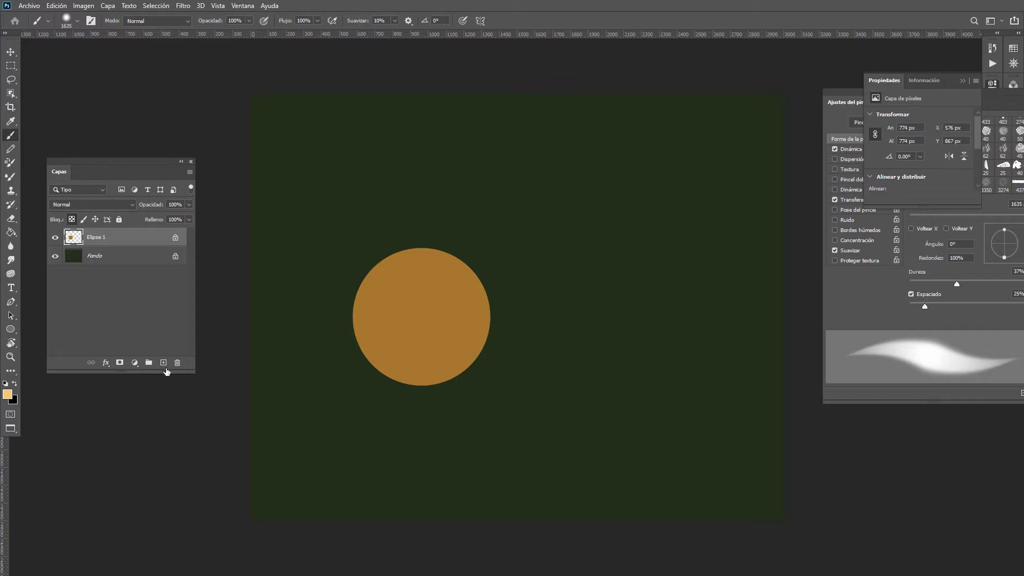
Step: Add a new layer and paint a soft cream light spot about 285 px wide in the canvas's upper right
click(163, 362)
alt+shift+right_click(686, 208)
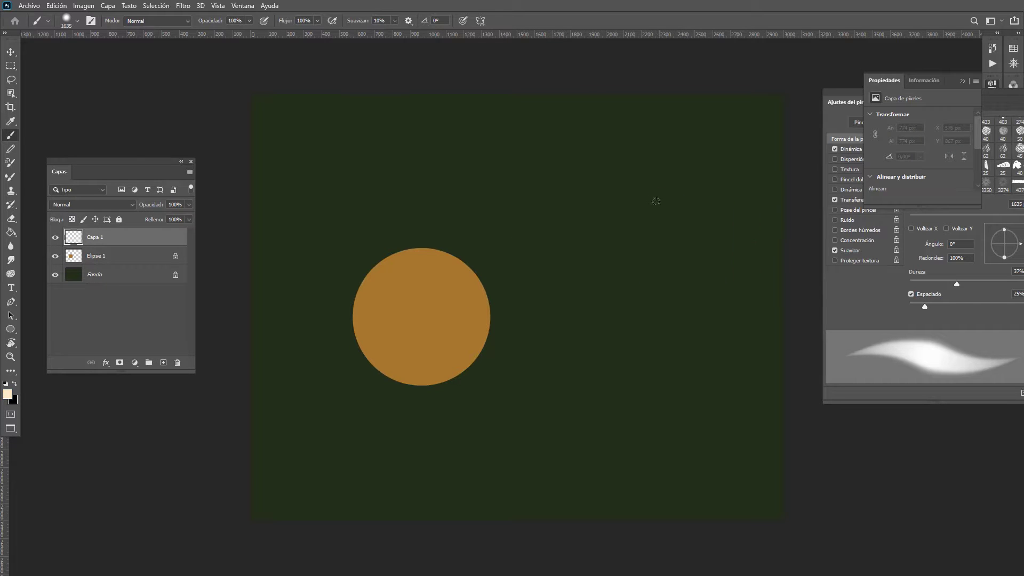
drag(623, 179, 525, 179)
drag(663, 165, 592, 184)
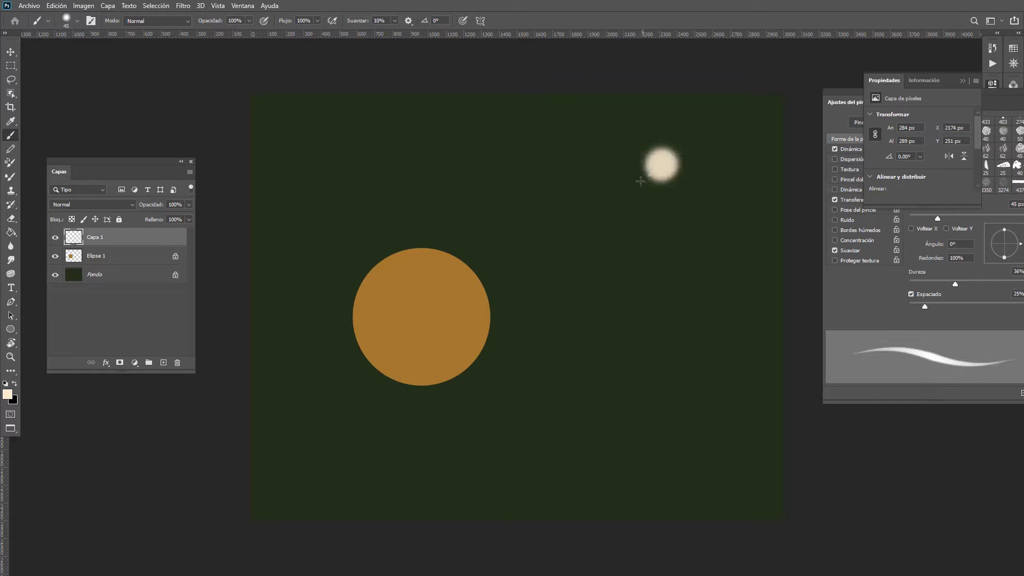
Step: Paint a dashed cream ray from the light spot diagonally down towards and across the orange circle
drag(655, 171, 592, 219)
drag(588, 221, 558, 242)
drag(504, 281, 490, 291)
drag(367, 374, 315, 416)
Step: Draw thin curved arcs across the dashed ray between the light spot and the circle, continuing onto the circle
mouse_move(646, 107)
mouse_down()
mouse_move(618, 192)
mouse_move(683, 222)
mouse_up()
drag(558, 184, 617, 262)
drag(516, 158, 513, 275)
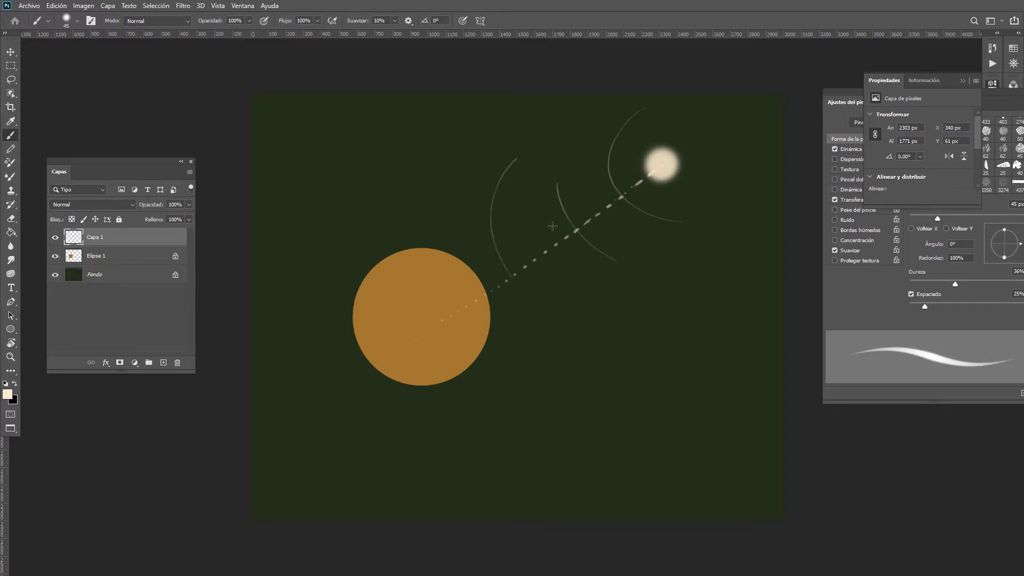
drag(440, 258, 441, 277)
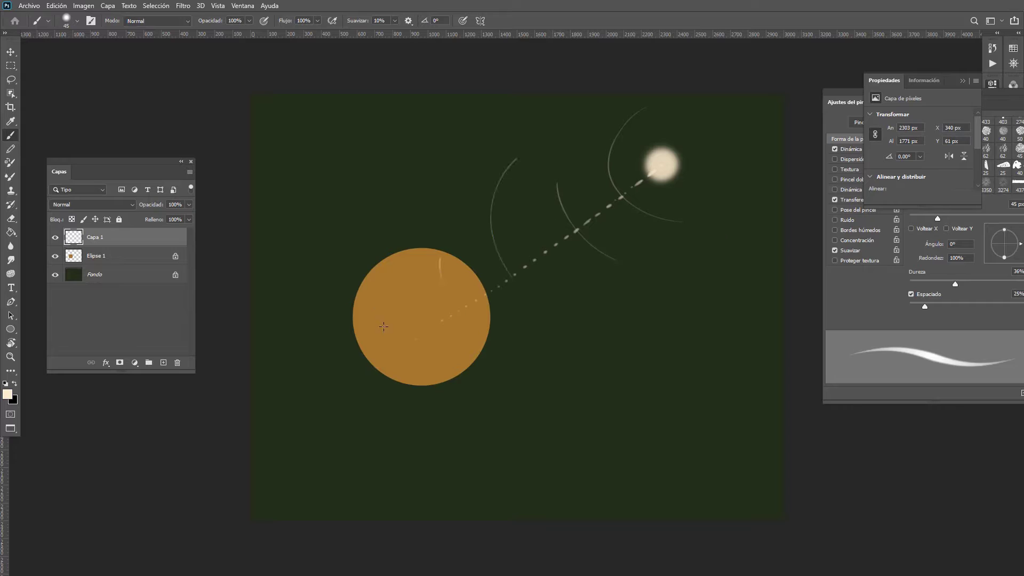
Step: On layer Elipse 1, paint a soft light-peach highlight on the upper-right side of the circle facing the light
ctrl+click(442, 348)
alt+click(436, 301)
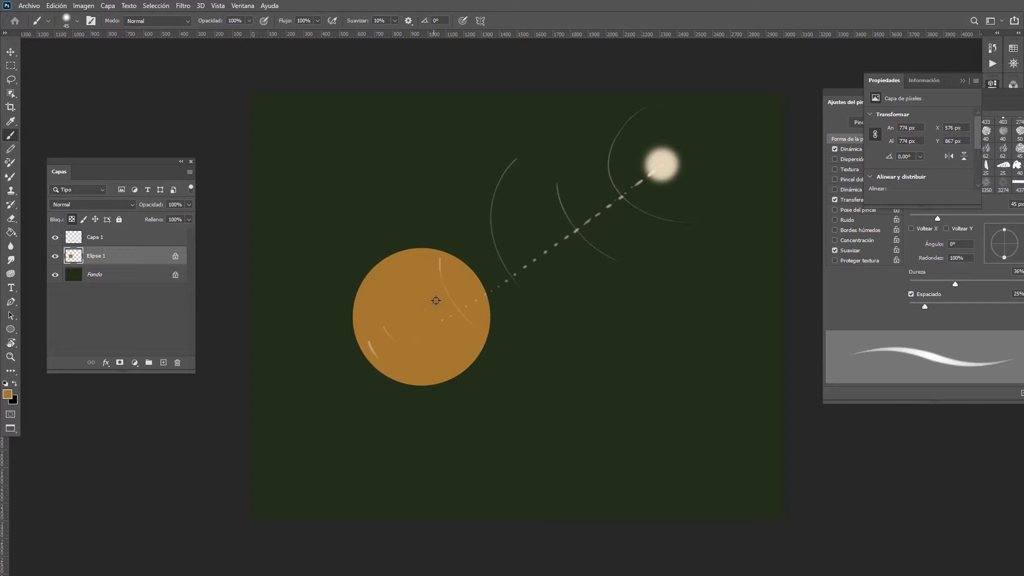
alt+shift+right_click(436, 301)
drag(449, 290, 415, 264)
mouse_move(442, 284)
mouse_down()
mouse_move(459, 270)
mouse_move(493, 257)
mouse_move(495, 181)
mouse_up()
mouse_move(470, 269)
mouse_down()
mouse_move(486, 302)
mouse_move(467, 332)
mouse_move(480, 327)
mouse_up()
alt+right_click(480, 299)
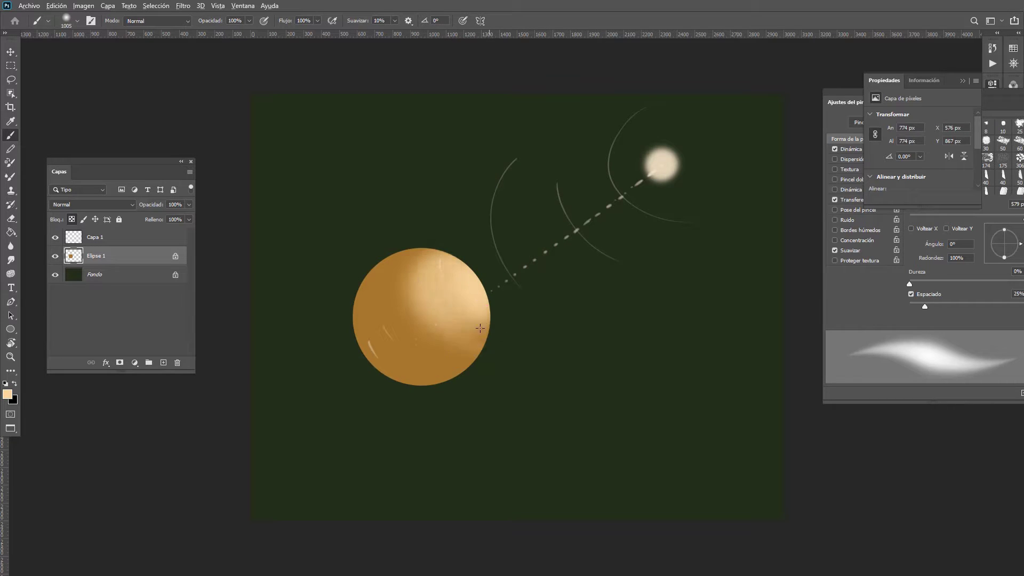
Step: Paint soft dark-brown shading along the circle's lower-right and bottom edge, opposite the highlight
alt+click(470, 349)
drag(429, 245, 419, 283)
alt+shift+right_click(458, 335)
drag(460, 332, 468, 354)
drag(457, 347, 478, 354)
mouse_move(475, 367)
mouse_down()
mouse_move(491, 346)
mouse_move(421, 238)
mouse_move(461, 331)
mouse_move(381, 365)
mouse_up()
Step: Extend the dark-brown shading around the sphere's bottom and left edges and blend it with sampled mid-browns
alt+shift+right_click(460, 335)
mouse_move(488, 338)
mouse_down()
mouse_move(450, 374)
mouse_move(385, 372)
mouse_move(348, 313)
mouse_move(414, 233)
mouse_move(371, 266)
mouse_move(391, 366)
mouse_move(455, 372)
mouse_move(499, 303)
mouse_move(490, 334)
mouse_move(390, 362)
mouse_up()
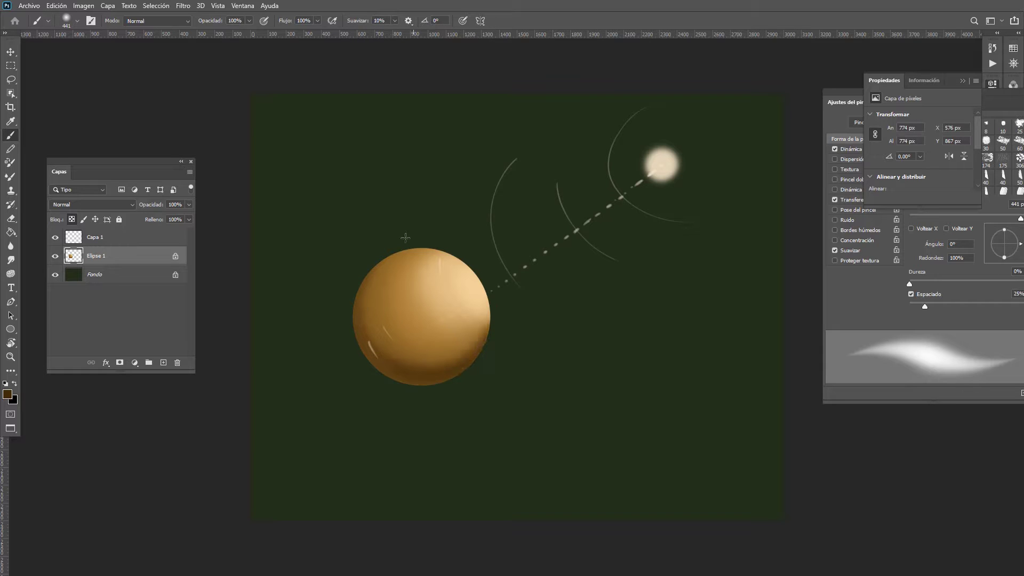
mouse_move(405, 238)
mouse_down()
mouse_move(494, 343)
mouse_move(403, 360)
mouse_up()
alt+click(456, 355)
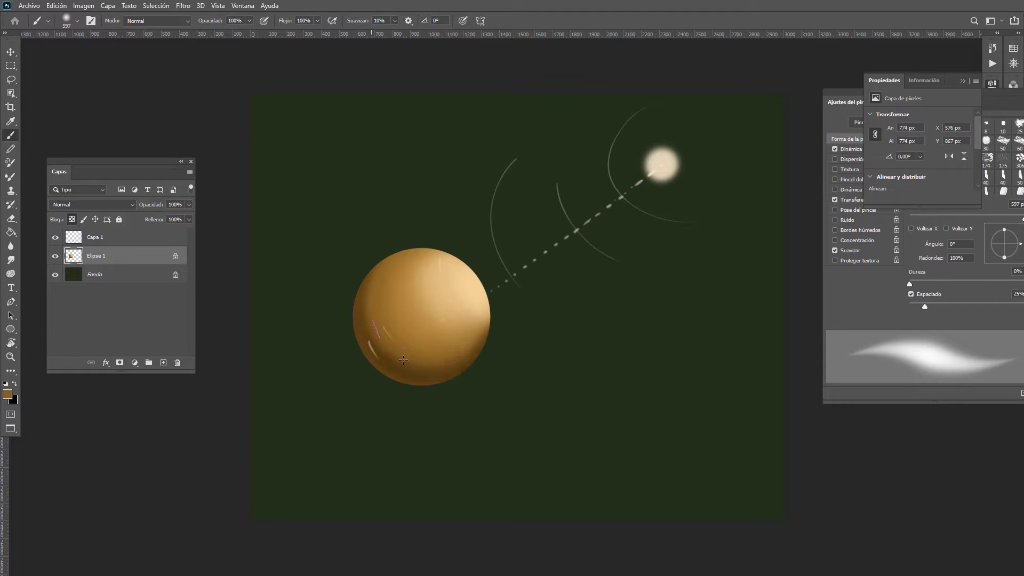
alt+click(405, 364)
Step: Erase the guide marks of layer Capa 1 that overlap the sphere
key(alt+bracketright)
key(e)
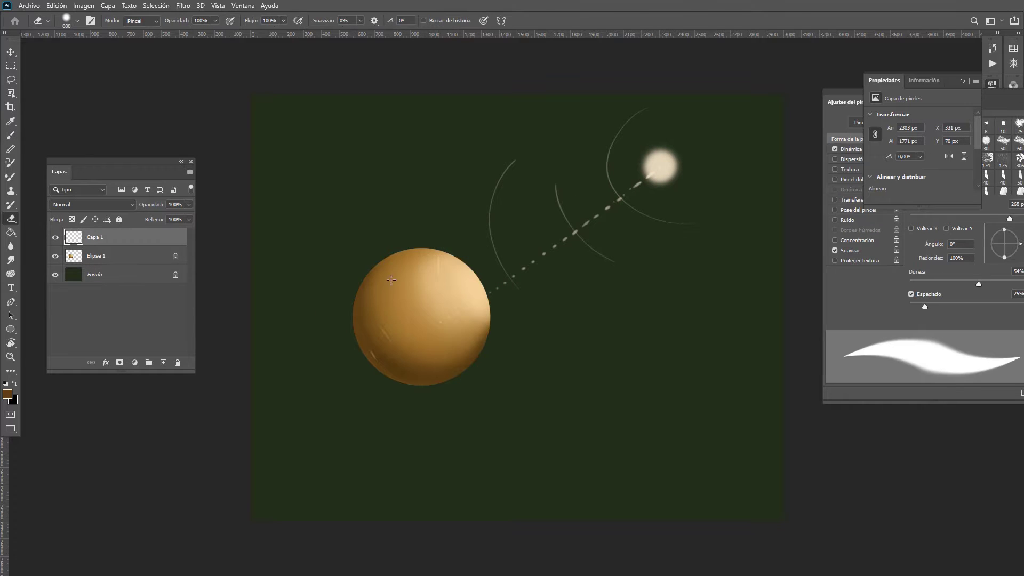
key(b)
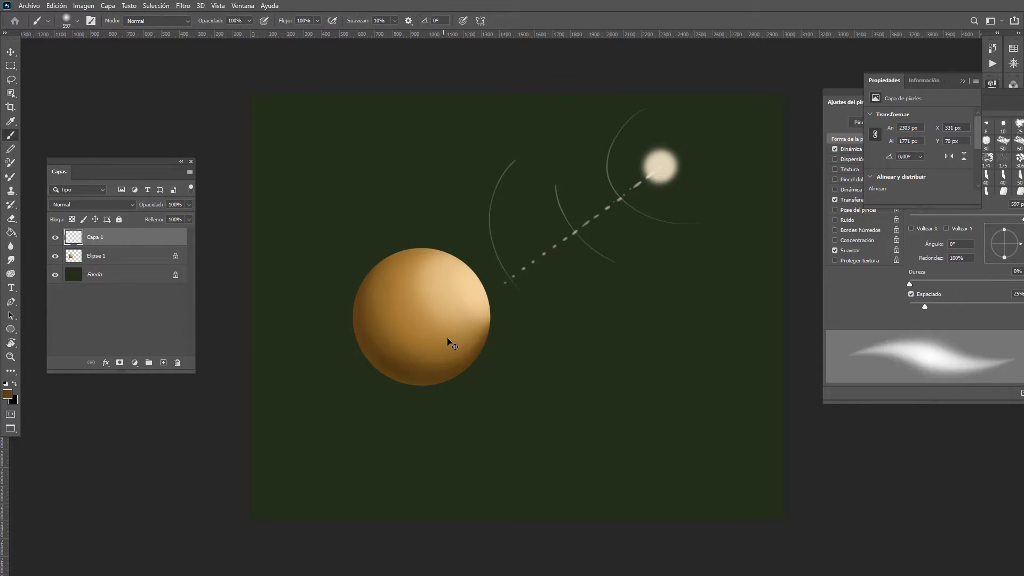
Step: On layer Elipse 1, deepen and blend the brown shadow on the sphere's left and lower sides using sampled tones
key(alt+bracketleft)
mouse_move(377, 286)
mouse_down()
mouse_move(484, 343)
mouse_move(477, 326)
mouse_move(427, 347)
mouse_move(404, 251)
mouse_up()
alt+click(446, 310)
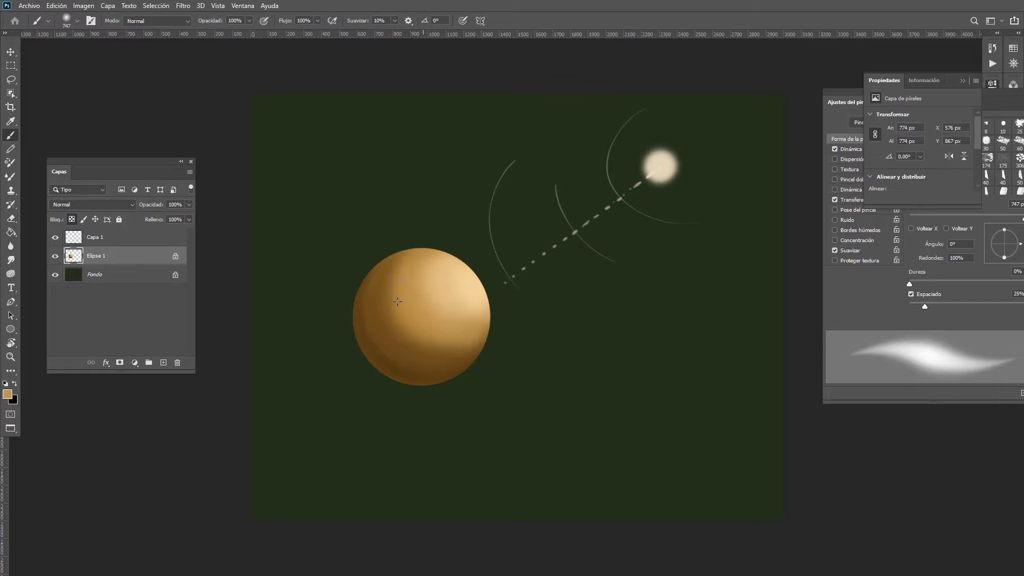
mouse_move(397, 301)
mouse_down()
mouse_move(476, 344)
mouse_move(422, 353)
mouse_up()
alt+click(470, 350)
alt+click(416, 373)
Step: Duplicate the shaded sphere, send the copy behind the original, and place it to the lower left at about X 208, Y 1491 px
drag(491, 308, 435, 415)
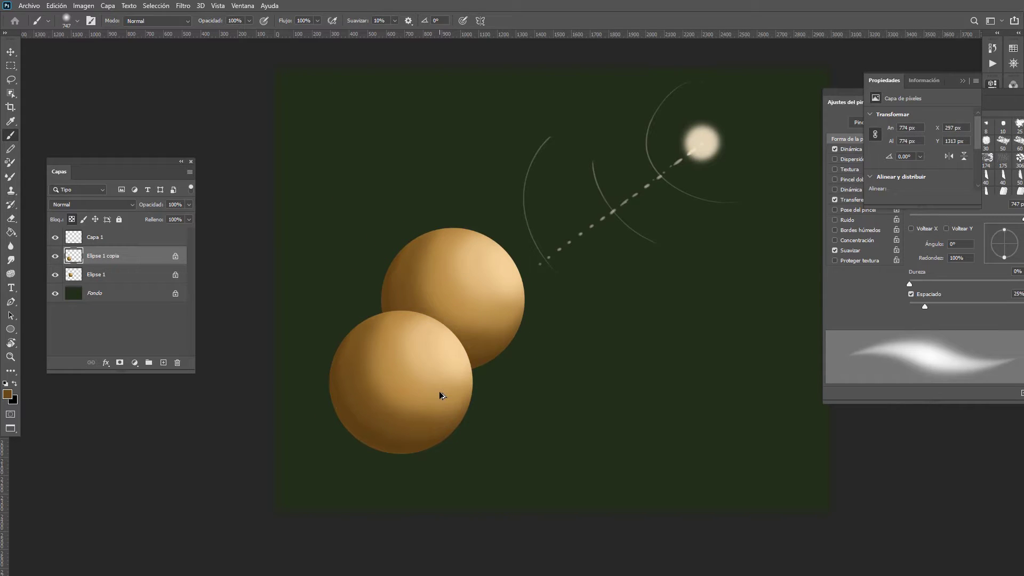
key(ctrl+bracketleft)
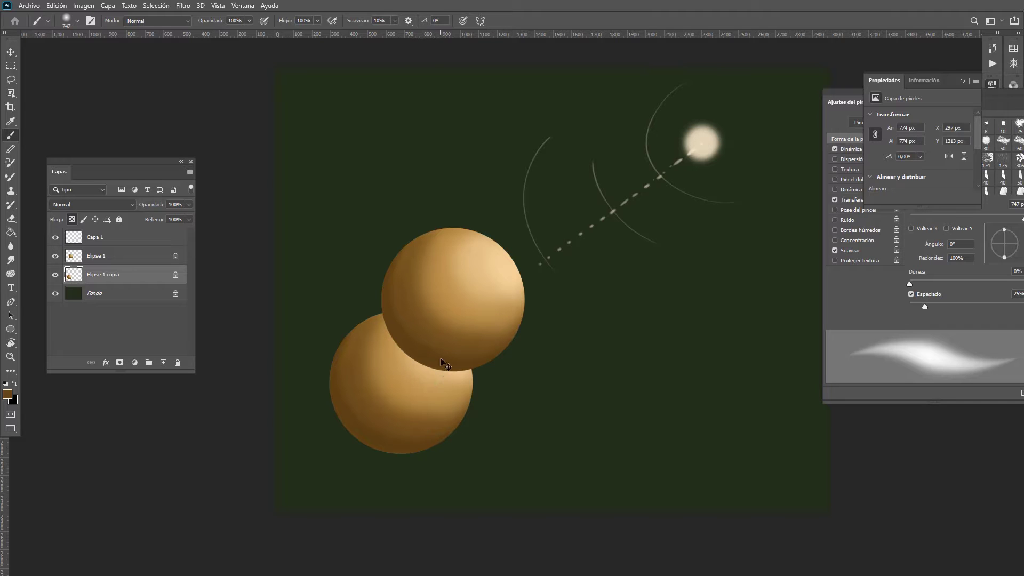
drag(439, 366, 401, 451)
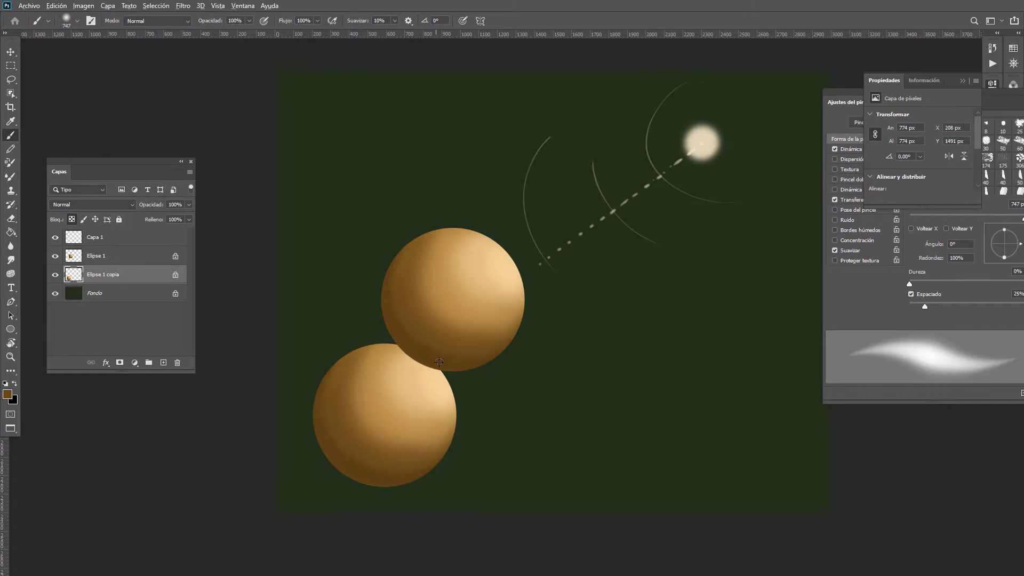
Step: Darken the copied sphere with large soft brown strokes, leaving the area near the upper sphere lighter
drag(392, 391, 421, 398)
mouse_move(404, 392)
mouse_down()
mouse_move(398, 400)
mouse_move(443, 394)
mouse_up()
mouse_move(390, 338)
mouse_down()
mouse_move(317, 395)
mouse_move(347, 447)
mouse_move(450, 463)
mouse_move(457, 438)
mouse_move(398, 440)
mouse_move(362, 376)
mouse_move(434, 441)
mouse_move(387, 349)
mouse_move(459, 407)
mouse_move(415, 347)
mouse_move(451, 405)
mouse_move(421, 368)
mouse_up()
alt+click(472, 341)
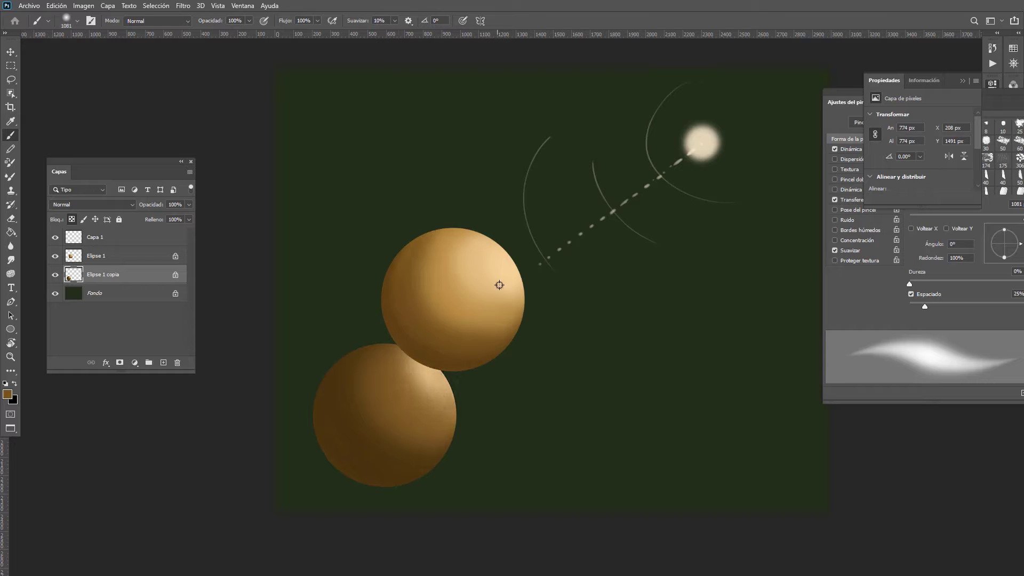
Step: Blend the lower sphere's highlight near the contact point and its darker left side with tones sampled from both spheres
alt+click(499, 284)
alt+click(445, 391)
alt+click(498, 257)
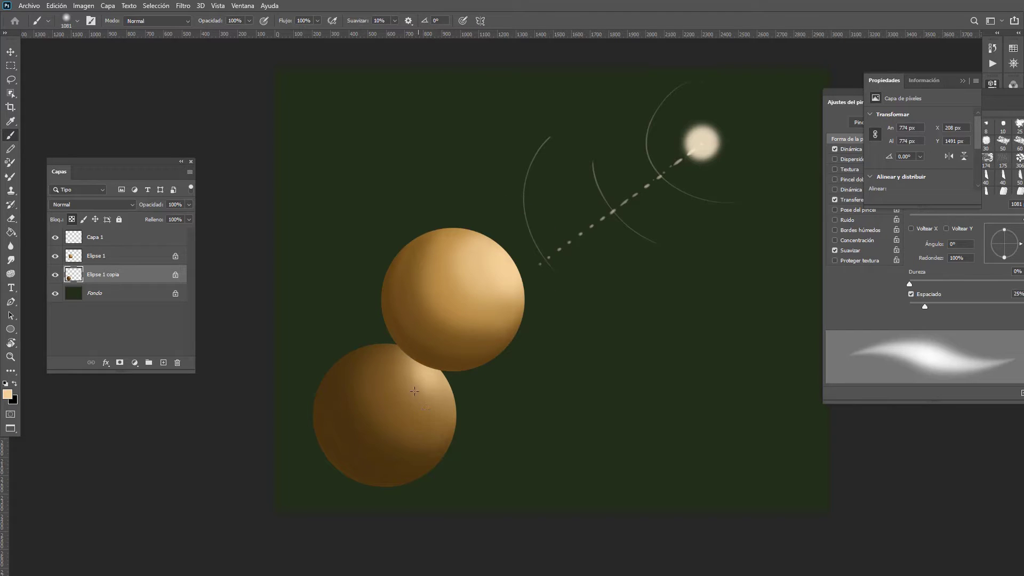
alt+click(451, 407)
drag(410, 353, 378, 357)
alt+click(425, 431)
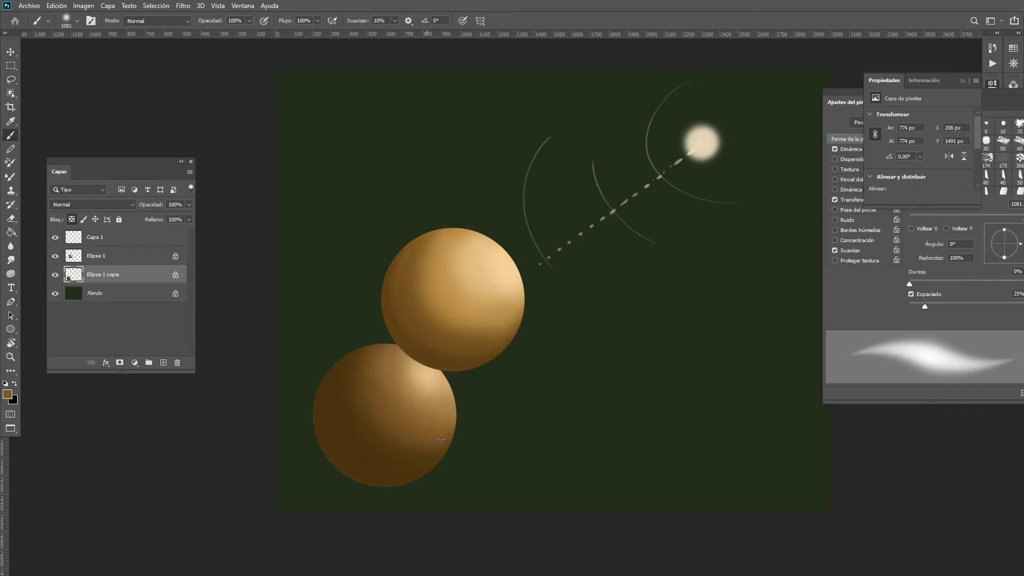
drag(397, 448, 346, 374)
Step: Paint a dark-brown shadow cast by the upper sphere across the lower one with 34% brush hardness, fading its far end
drag(496, 331, 521, 358)
alt+shift+right_click(398, 343)
mouse_move(400, 357)
mouse_down()
mouse_move(331, 357)
mouse_move(350, 400)
mouse_up()
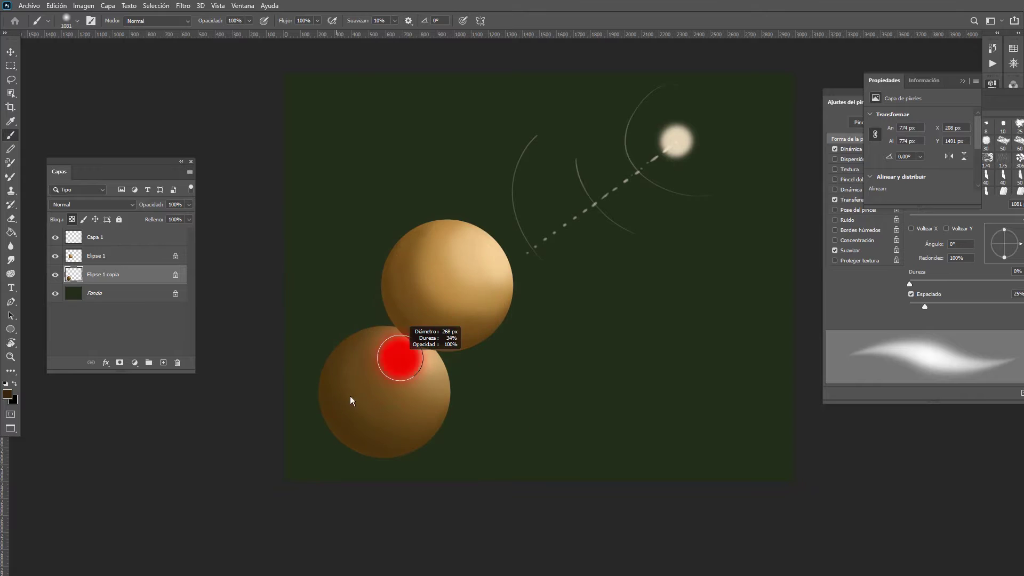
mouse_move(419, 342)
mouse_down()
mouse_move(314, 344)
mouse_move(407, 335)
mouse_move(329, 347)
mouse_move(392, 357)
mouse_move(431, 344)
mouse_move(326, 360)
mouse_move(412, 350)
mouse_move(342, 366)
mouse_move(374, 369)
mouse_move(432, 353)
mouse_move(357, 384)
mouse_up()
alt+right_click(362, 361)
alt+right_click(356, 384)
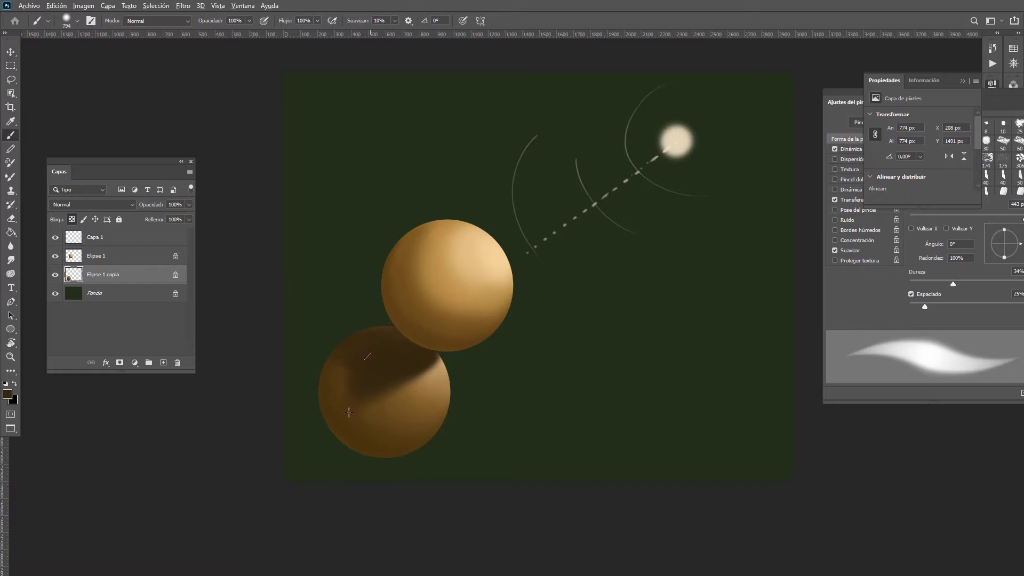
drag(352, 424, 371, 349)
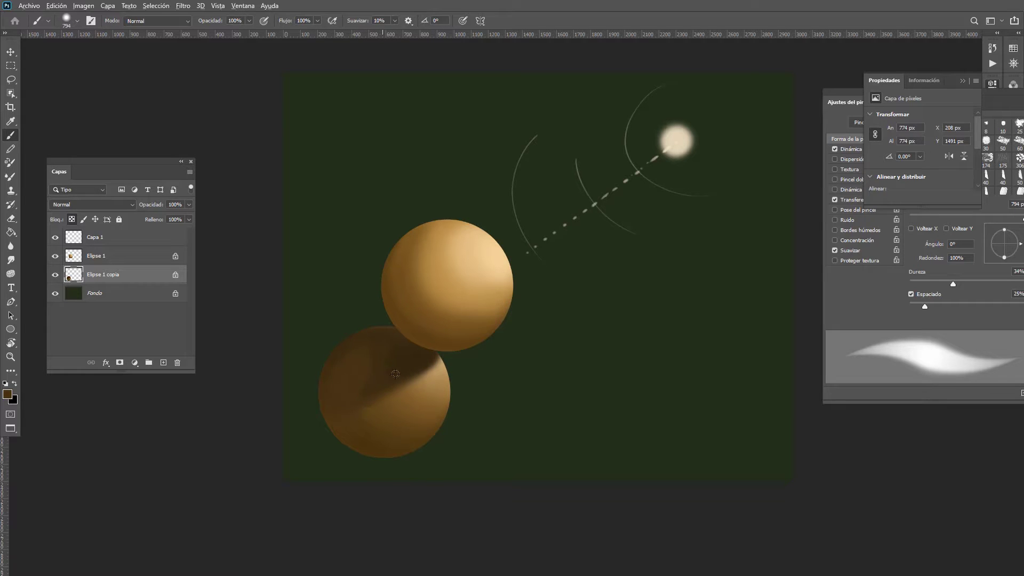
Step: Deepen the cast shadow with near-black brown where the two spheres meet and blend it outwards
alt+click(394, 347)
ctrl+click(390, 381)
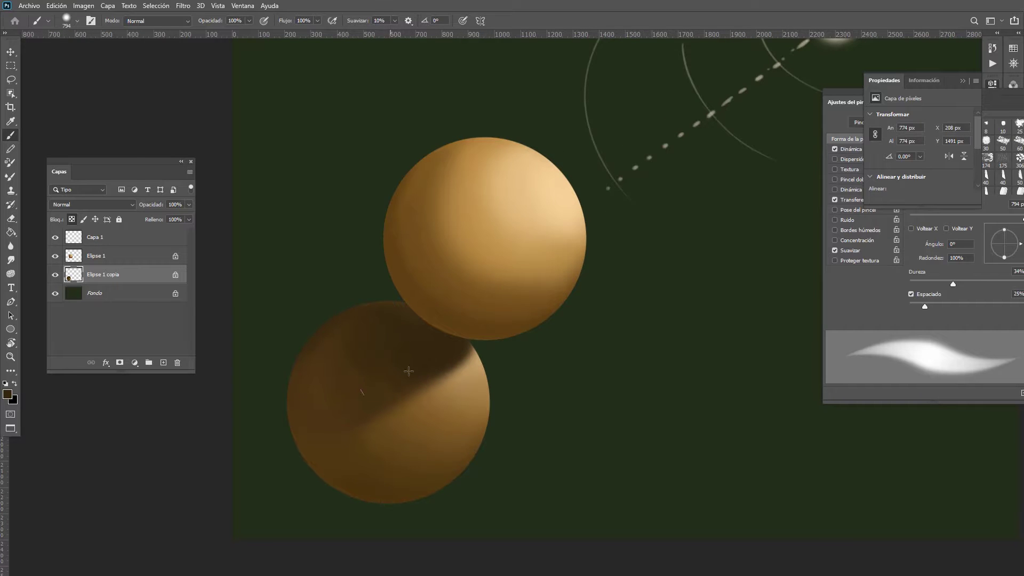
ctrl+click(427, 359)
alt+click(447, 345)
alt+shift+right_click(452, 331)
mouse_move(458, 331)
mouse_down()
mouse_move(391, 327)
mouse_move(405, 316)
mouse_move(450, 343)
mouse_up()
drag(450, 343, 405, 310)
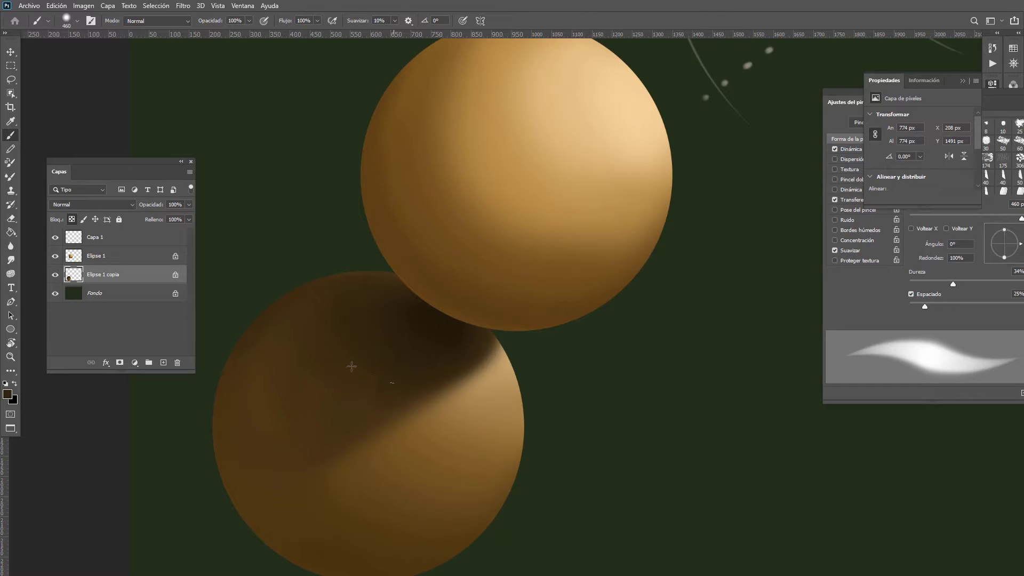
drag(456, 330, 359, 361)
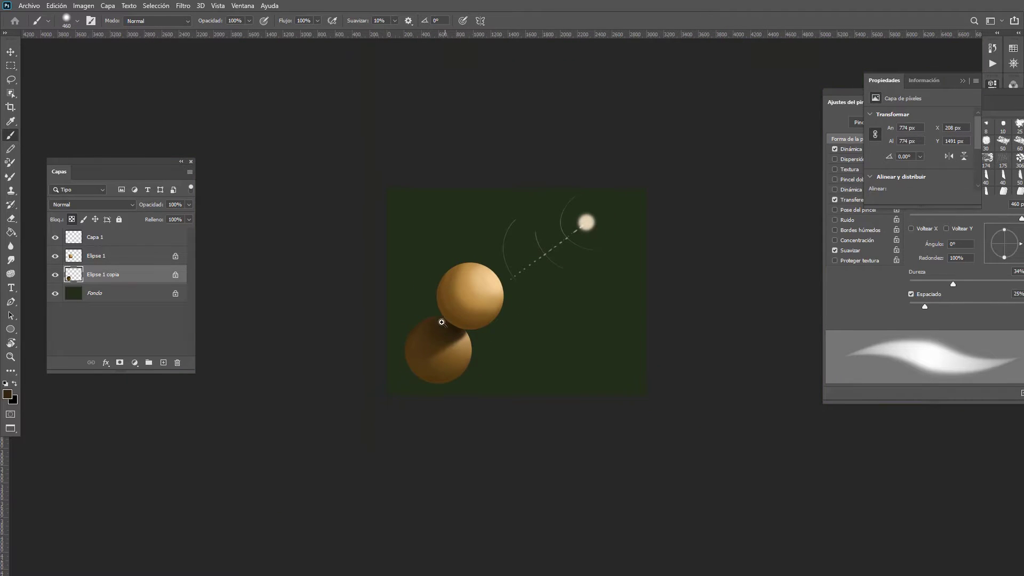
drag(442, 322, 495, 367)
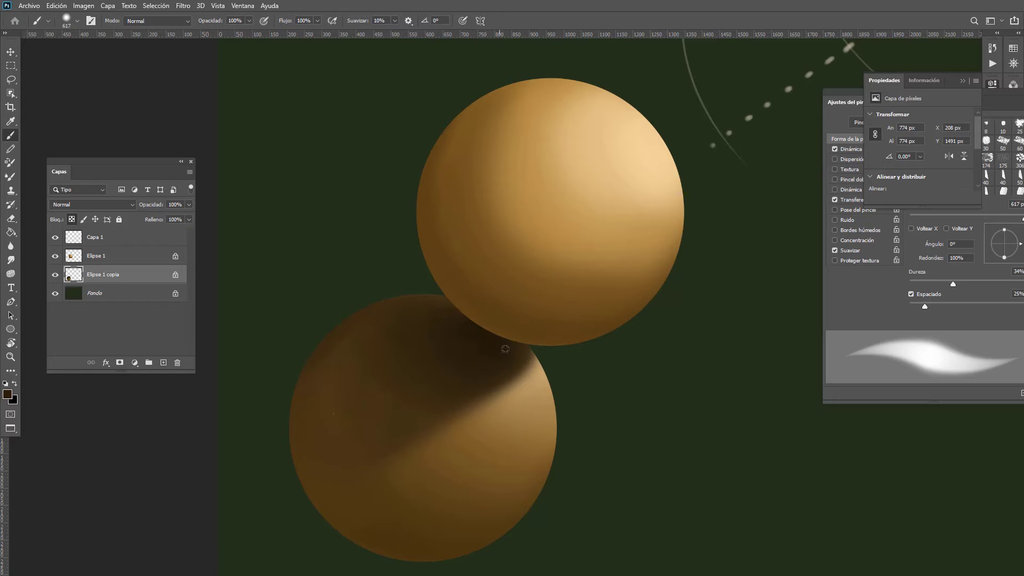
Step: Soften the lower sphere's left and bottom shading with sampled dark browns and a large brush at 16% hardness
scroll(392, 353, down, 5)
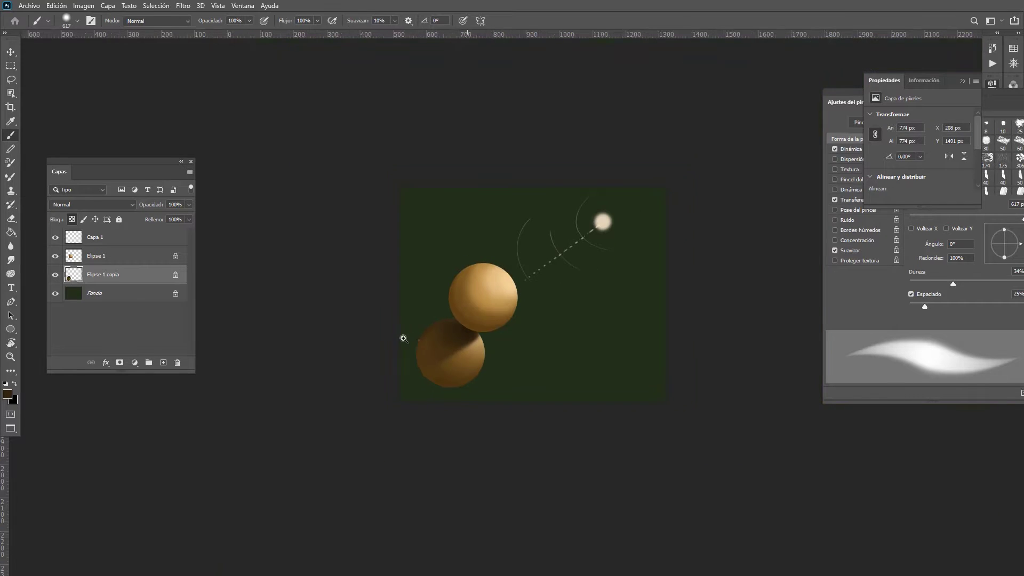
scroll(527, 319, up, 4)
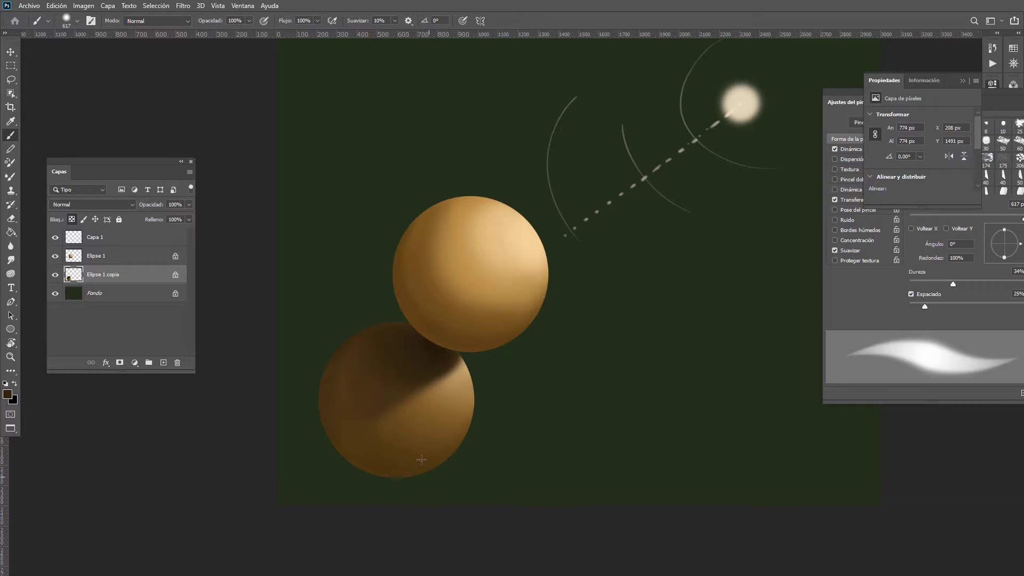
alt+right_click(375, 434)
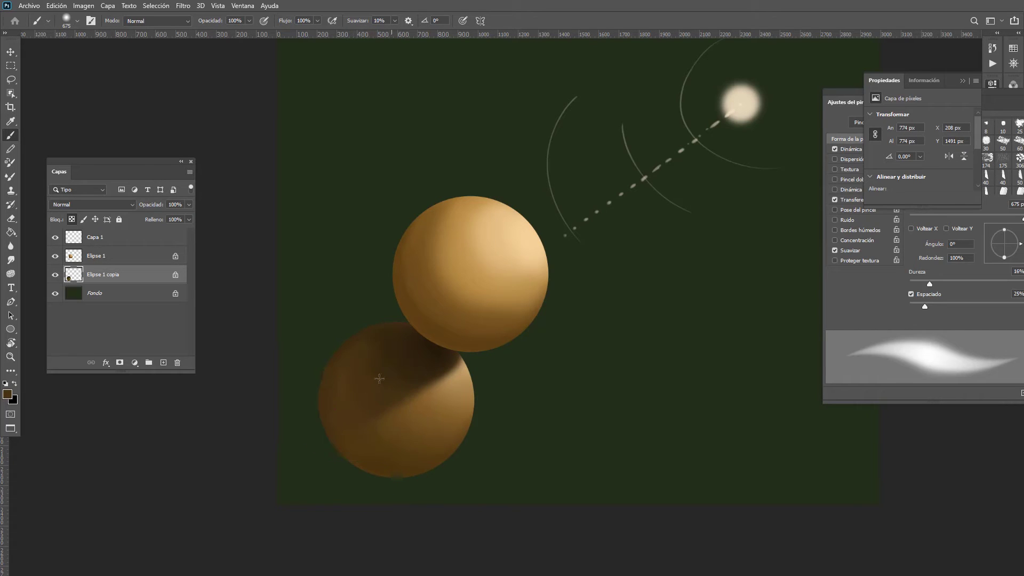
alt+shift+right_click(362, 400)
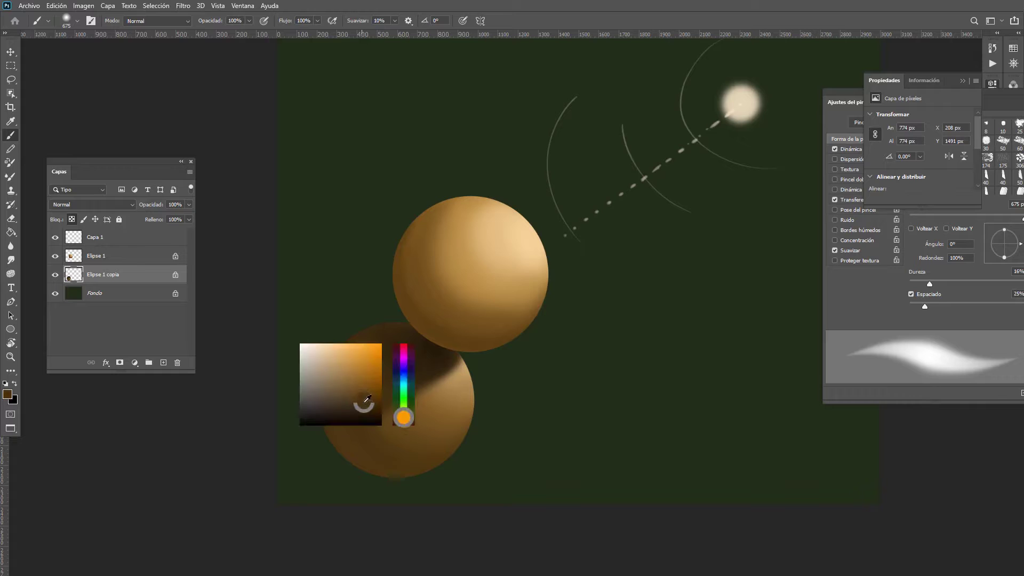
alt+right_click(364, 404)
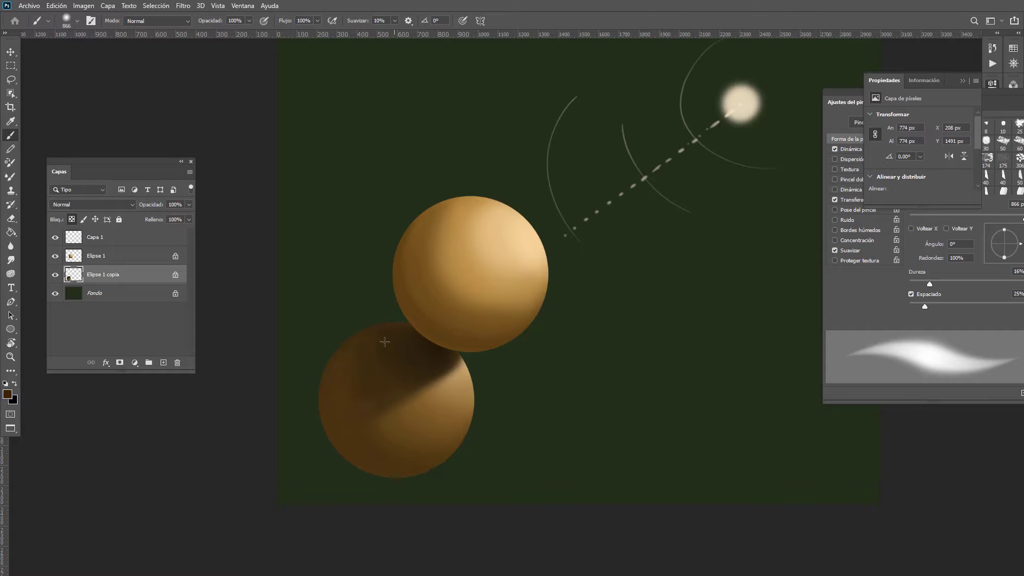
Step: Duplicate the upper sphere to its left and send the copy behind the other two spheres, just above the background
drag(418, 378, 441, 349)
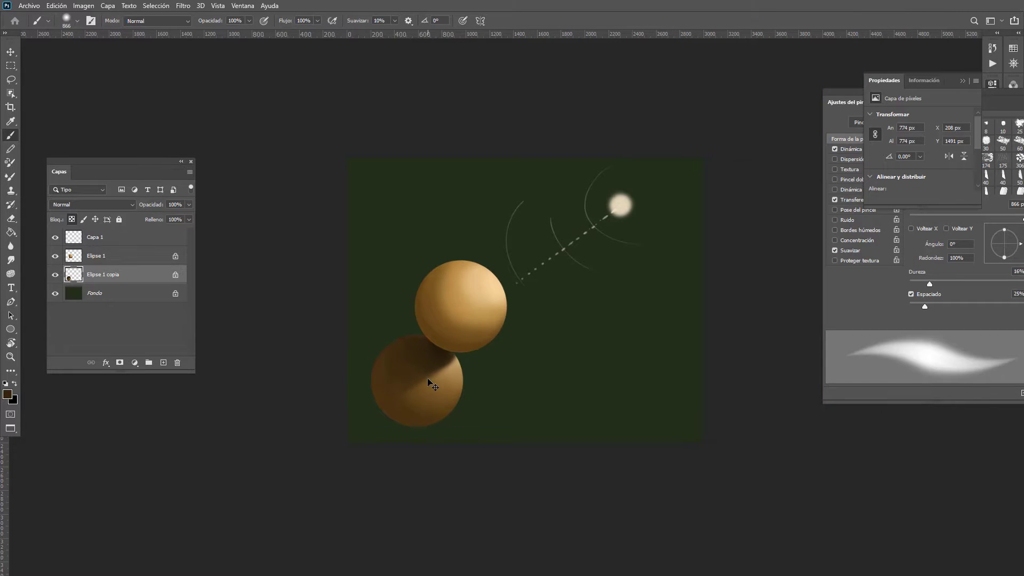
drag(453, 305, 386, 325)
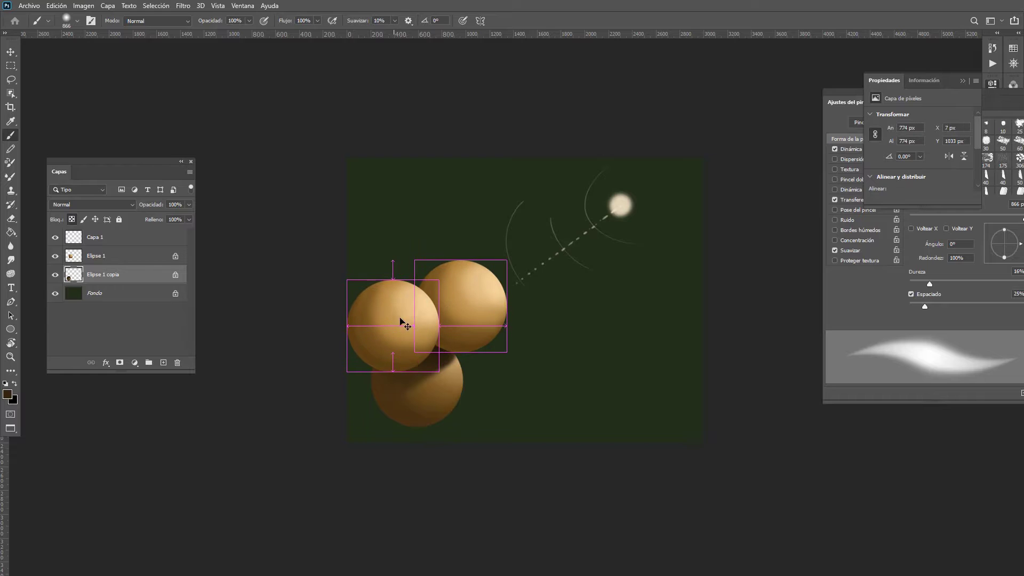
key(v)
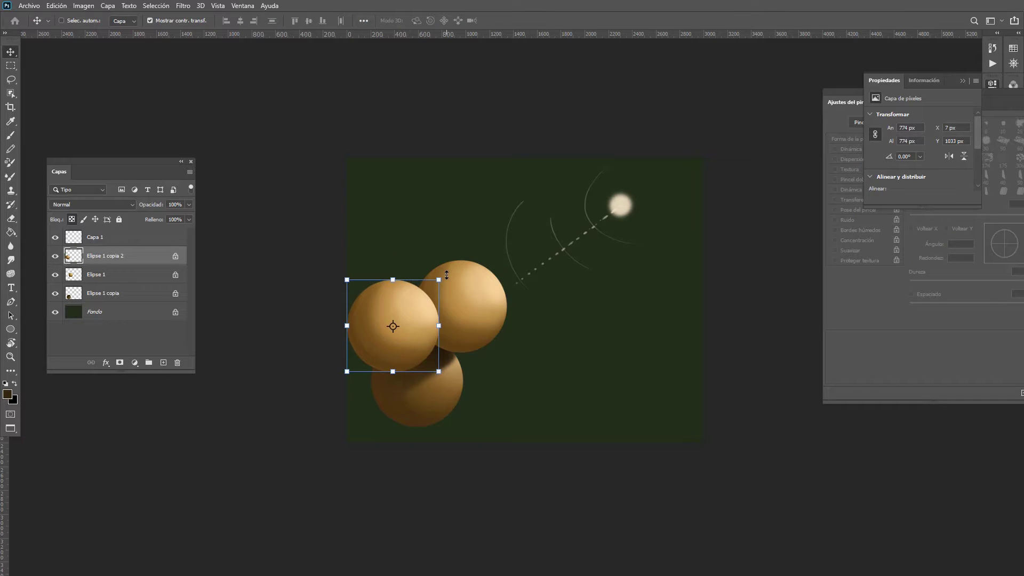
key(ctrl+bracketright)
key(ctrl+shift+bracketleft)
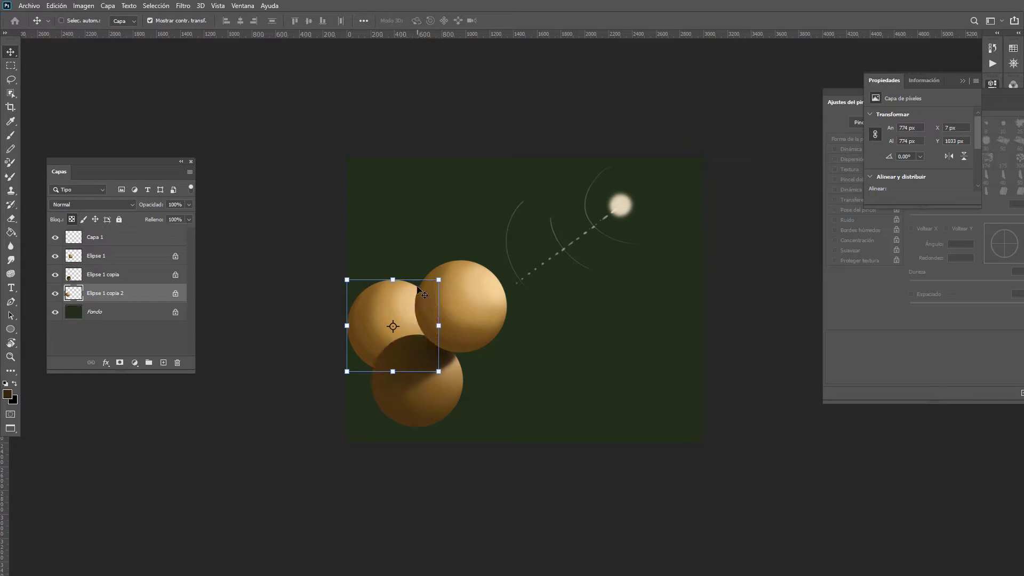
Step: Scale the sphere copy to 68.16% and rearrange the spheres so the small one sits beside the lower sphere, away from the light
drag(440, 278, 429, 295)
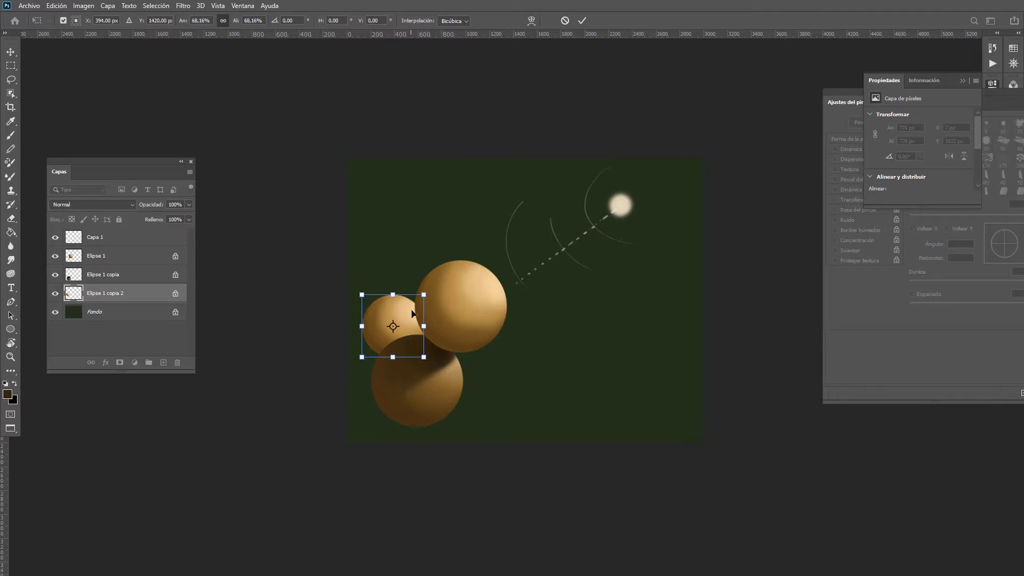
key(Return)
shift+click(462, 311)
shift+click(440, 377)
drag(471, 322, 510, 297)
click(433, 475)
mouse_move(423, 293)
mouse_down()
mouse_move(371, 337)
mouse_move(417, 354)
mouse_up()
Step: Shade the small sphere with sampled browns at 35% brush hardness, keeping its highlight and darkening the area touching the larger sphere
right_click(378, 346)
click(370, 341)
key(b)
mouse_move(397, 302)
mouse_down()
mouse_move(426, 398)
mouse_move(361, 349)
mouse_move(417, 310)
mouse_move(437, 370)
mouse_move(401, 380)
mouse_move(378, 339)
mouse_move(407, 306)
mouse_move(449, 315)
mouse_move(497, 297)
mouse_move(534, 265)
mouse_move(449, 290)
mouse_move(442, 359)
mouse_move(418, 359)
mouse_move(384, 321)
mouse_move(496, 313)
mouse_move(372, 342)
mouse_up()
alt+click(535, 271)
alt+click(607, 215)
mouse_move(430, 328)
mouse_down()
mouse_move(425, 351)
mouse_move(412, 336)
mouse_move(427, 370)
mouse_move(362, 379)
mouse_move(416, 408)
mouse_up()
alt+click(431, 342)
alt+click(487, 351)
mouse_move(440, 357)
mouse_down()
mouse_move(417, 407)
mouse_move(414, 384)
mouse_move(424, 375)
mouse_move(430, 397)
mouse_up()
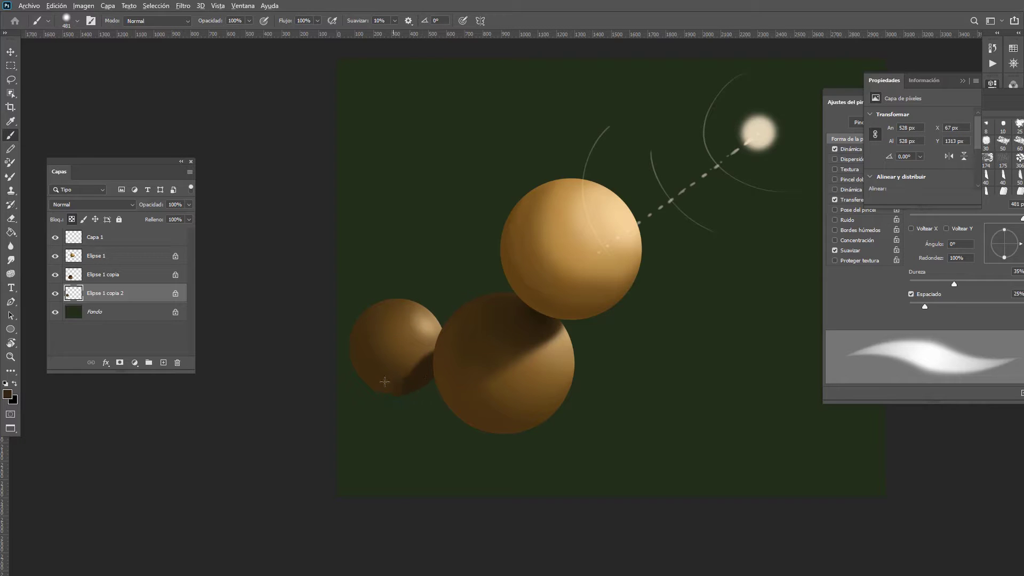
Step: Paint soft blue reflected light along the shadowed left edges of the spheres, starting with the small one
drag(464, 352, 442, 375)
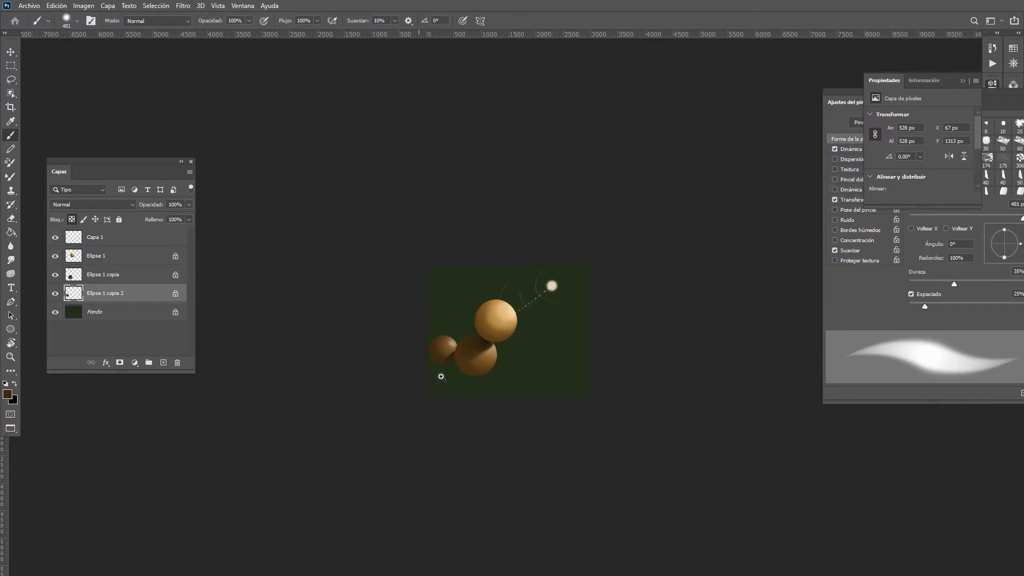
drag(498, 351, 518, 343)
scroll(543, 251, up, 2)
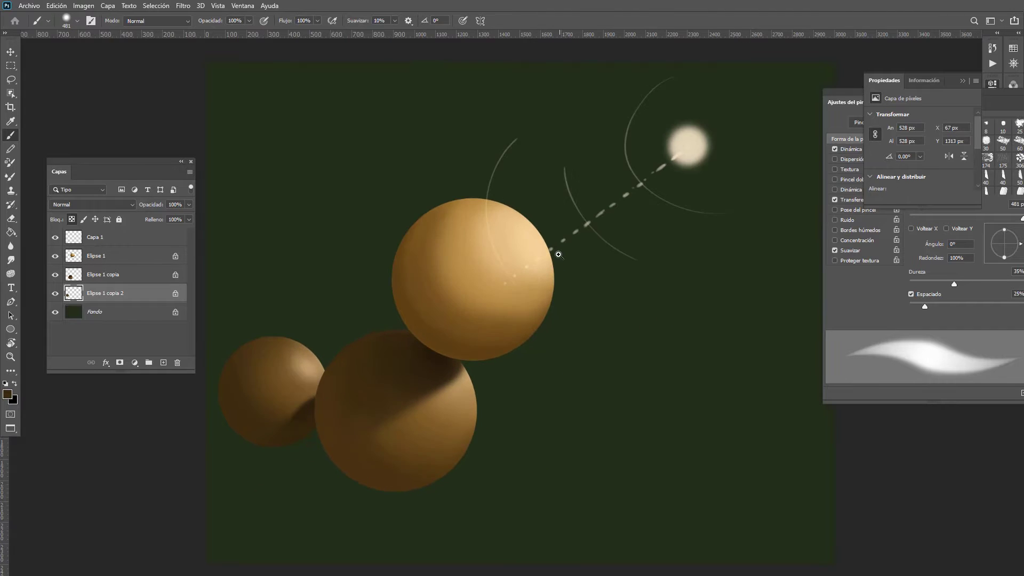
scroll(553, 253, down, 3)
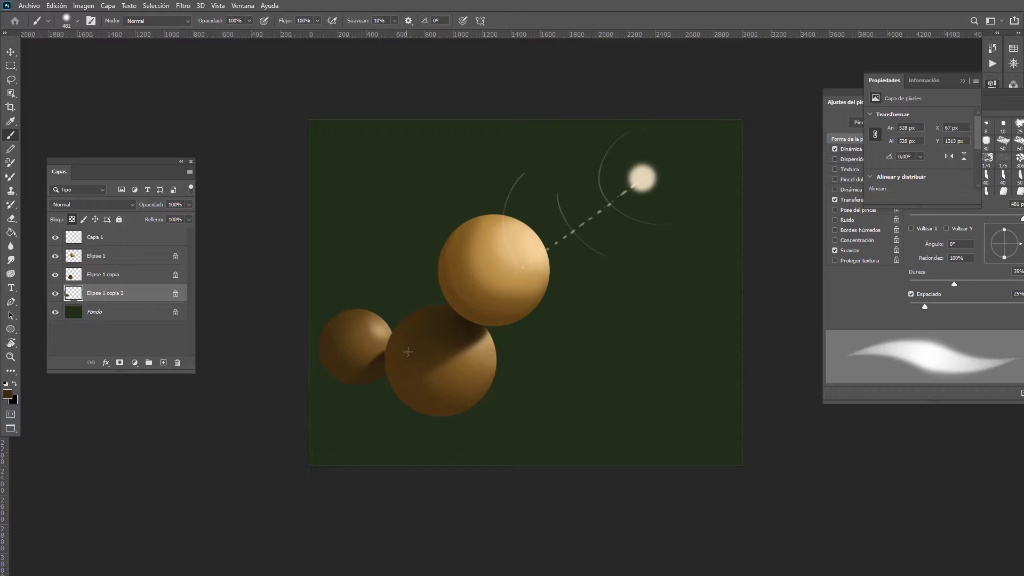
mouse_move(358, 327)
mouse_down()
mouse_move(377, 299)
mouse_move(337, 300)
mouse_up()
mouse_move(354, 314)
mouse_down()
mouse_move(322, 325)
mouse_move(342, 301)
mouse_up()
mouse_move(342, 390)
mouse_down()
mouse_move(357, 293)
mouse_move(335, 385)
mouse_move(364, 356)
mouse_move(381, 394)
mouse_move(334, 370)
mouse_move(327, 380)
mouse_up()
ctrl+click(426, 359)
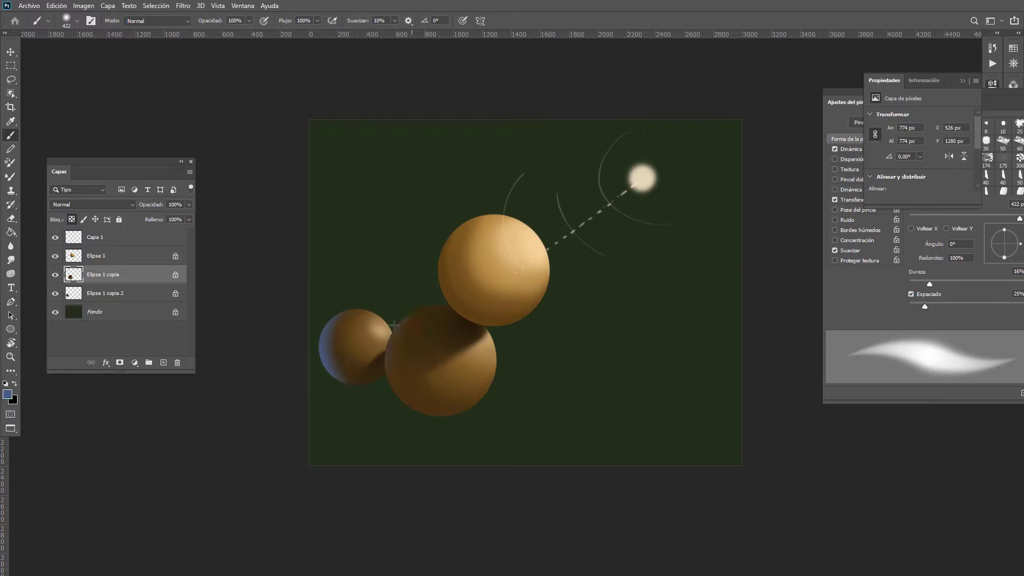
mouse_move(412, 360)
mouse_down()
mouse_move(437, 360)
mouse_move(423, 403)
mouse_move(493, 355)
mouse_move(462, 370)
mouse_move(453, 362)
mouse_move(513, 342)
mouse_move(510, 334)
mouse_up()
ctrl+click(444, 248)
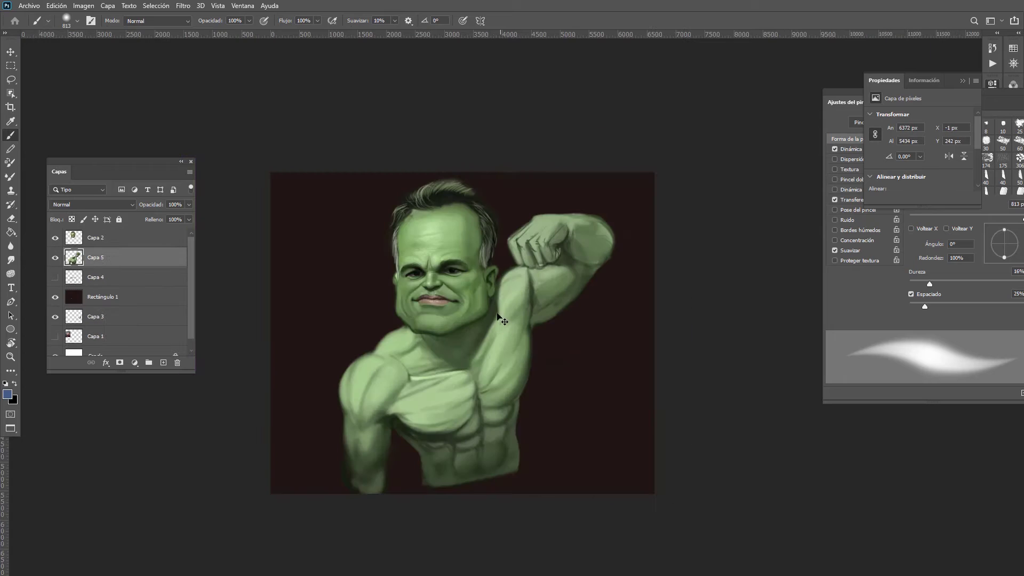
Step: In the green muscular figure painting, sample a dark green from the torso and lock the transparent pixels of layer Capa 5
click(457, 365)
drag(457, 365, 472, 372)
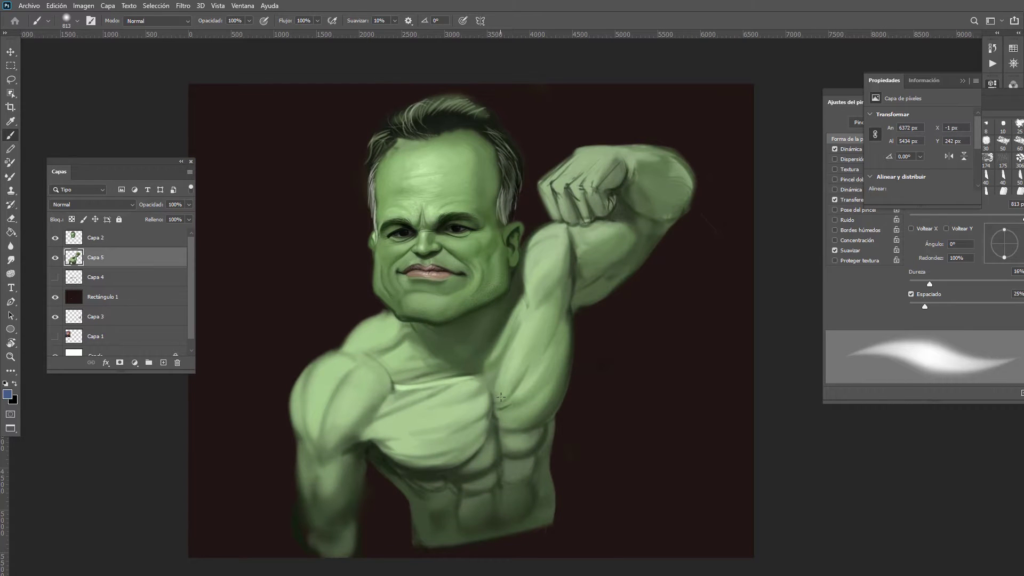
alt+click(505, 405)
mouse_move(469, 406)
mouse_down()
mouse_move(473, 398)
mouse_move(476, 426)
mouse_up()
drag(459, 424, 531, 430)
click(72, 219)
Step: Hide the body layer, try a soft green stroke on the dark background, remove it and show the body again
click(55, 258)
click(55, 259)
click(54, 258)
ctrl+click(379, 369)
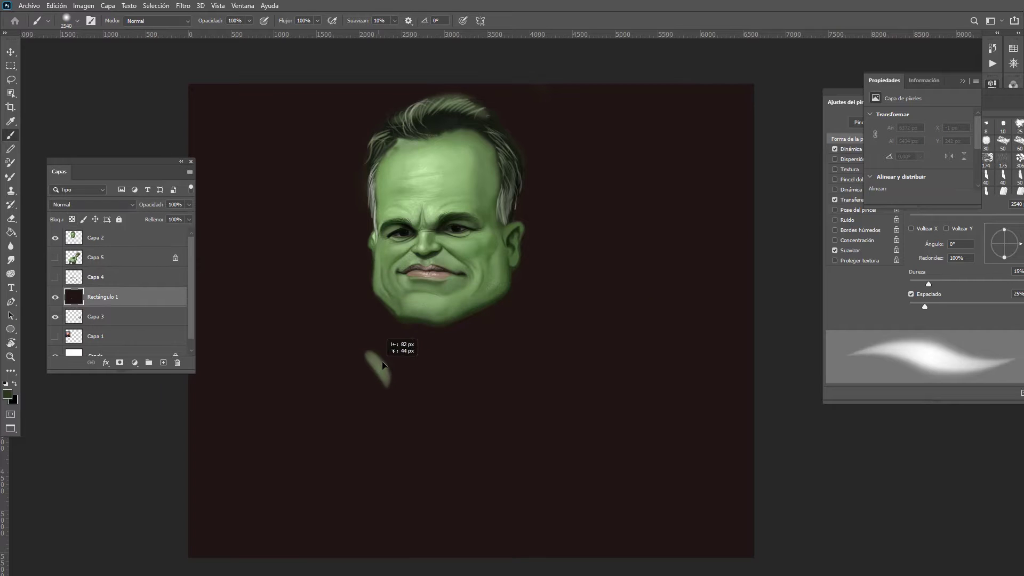
drag(378, 368, 376, 381)
alt+click(404, 392)
mouse_move(376, 383)
mouse_down()
mouse_move(395, 388)
mouse_move(403, 408)
mouse_up()
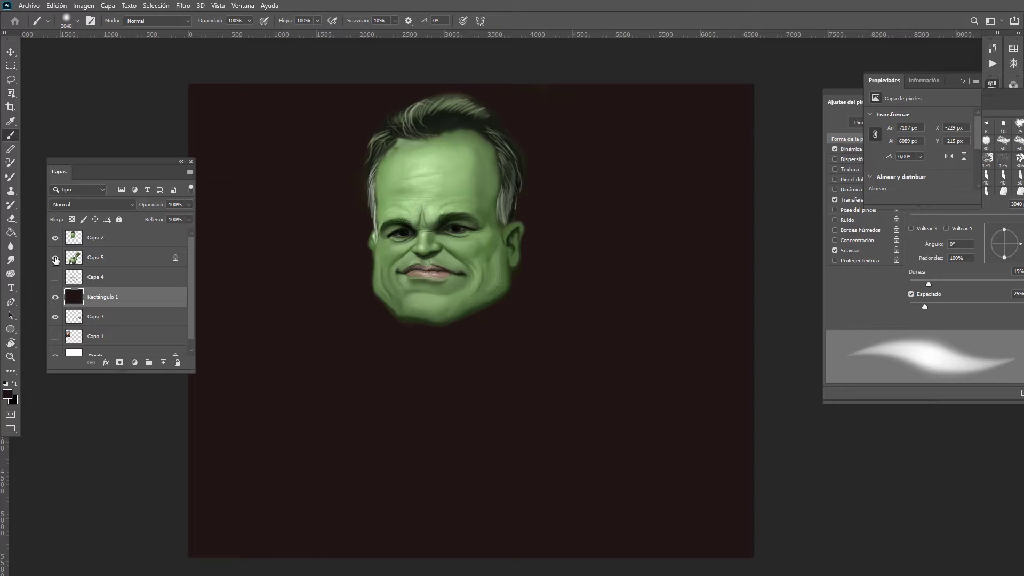
click(55, 258)
Step: Darken the abdomen, flank and raised arm on the body layer with dark green using a very large brush at 0% hardness
ctrl+click(484, 353)
alt+click(491, 331)
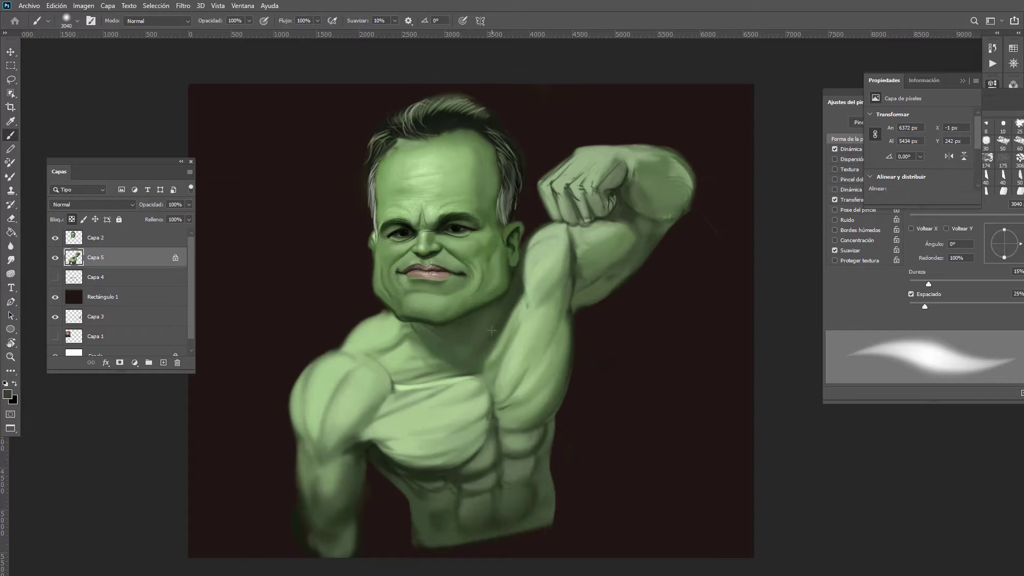
drag(491, 330, 502, 346)
mouse_move(500, 353)
mouse_down()
mouse_move(517, 365)
mouse_move(499, 297)
mouse_up()
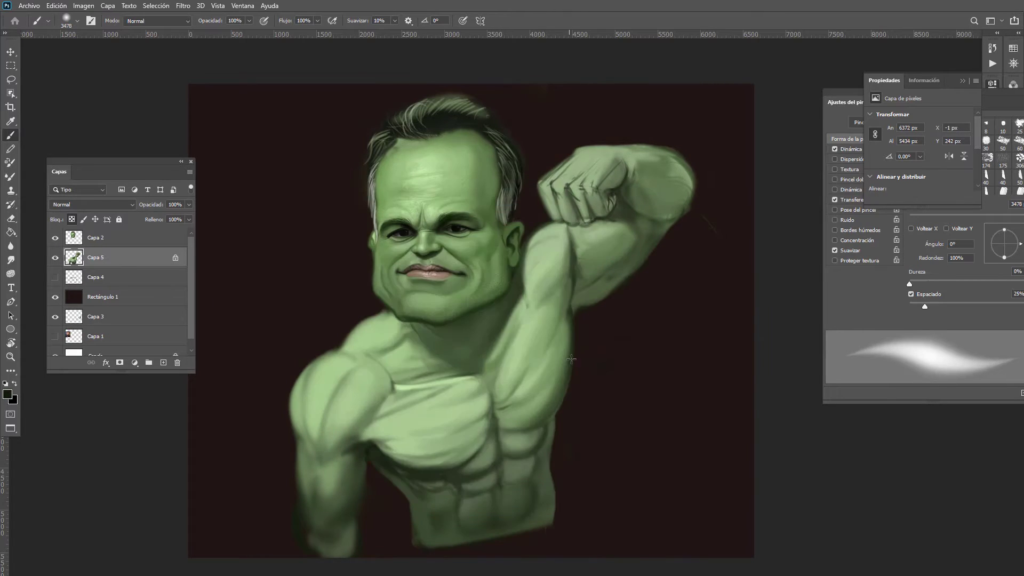
mouse_move(567, 381)
mouse_down()
mouse_move(549, 446)
mouse_move(418, 503)
mouse_up()
drag(429, 464, 567, 392)
mouse_move(492, 457)
mouse_down()
mouse_move(321, 473)
mouse_move(315, 411)
mouse_move(410, 429)
mouse_move(515, 394)
mouse_move(581, 250)
mouse_move(624, 234)
mouse_move(688, 176)
mouse_move(685, 154)
mouse_up()
mouse_move(672, 246)
mouse_down()
mouse_move(587, 325)
mouse_move(598, 381)
mouse_move(557, 451)
mouse_move(546, 513)
mouse_move(452, 547)
mouse_up()
Step: Paint the shadow cast by the chin over the neck with a sampled near-black green and a 728 px brush at 28% hardness
mouse_move(479, 357)
mouse_down()
mouse_move(460, 363)
mouse_move(508, 373)
mouse_up()
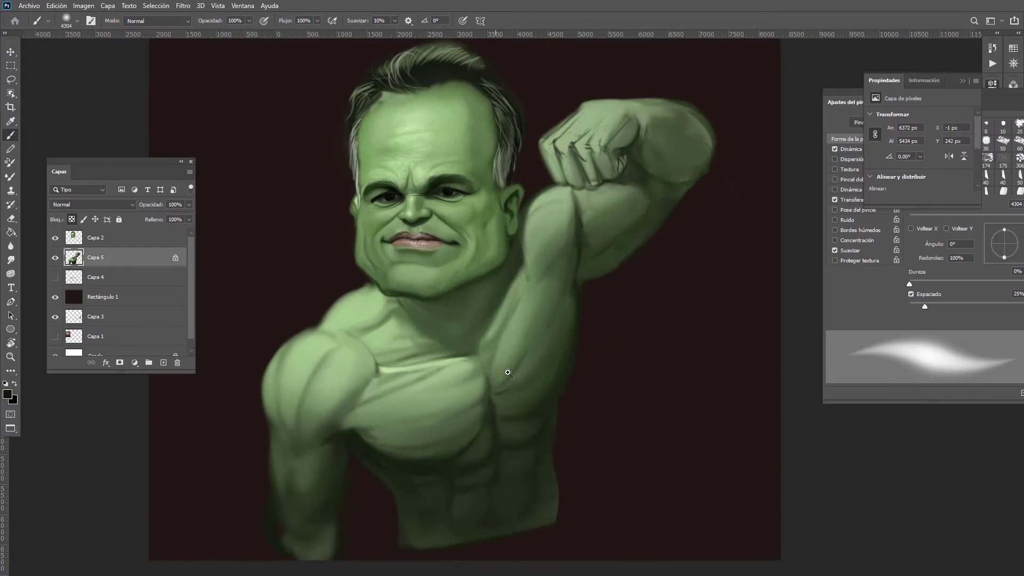
drag(393, 440, 383, 310)
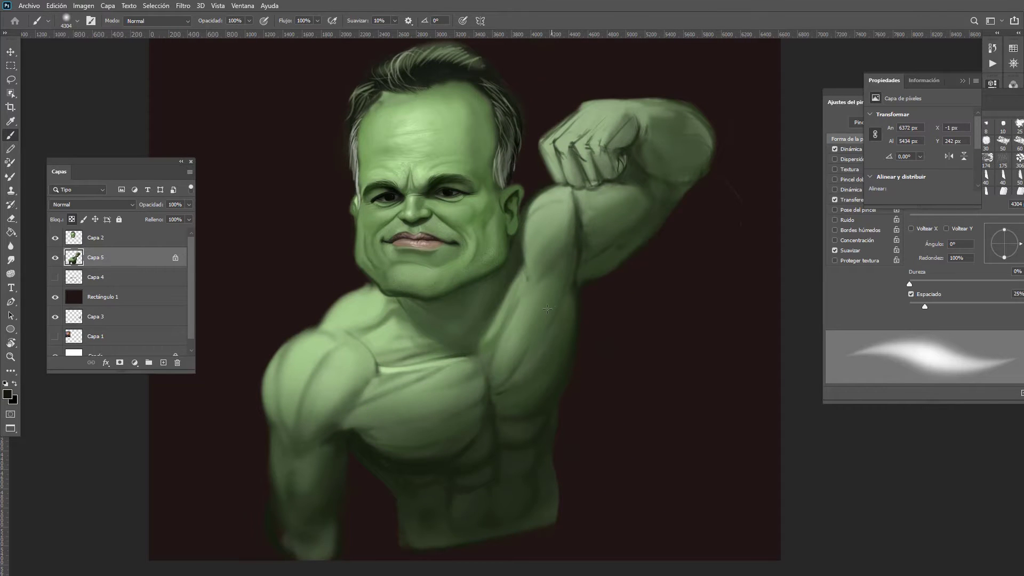
drag(535, 313, 495, 307)
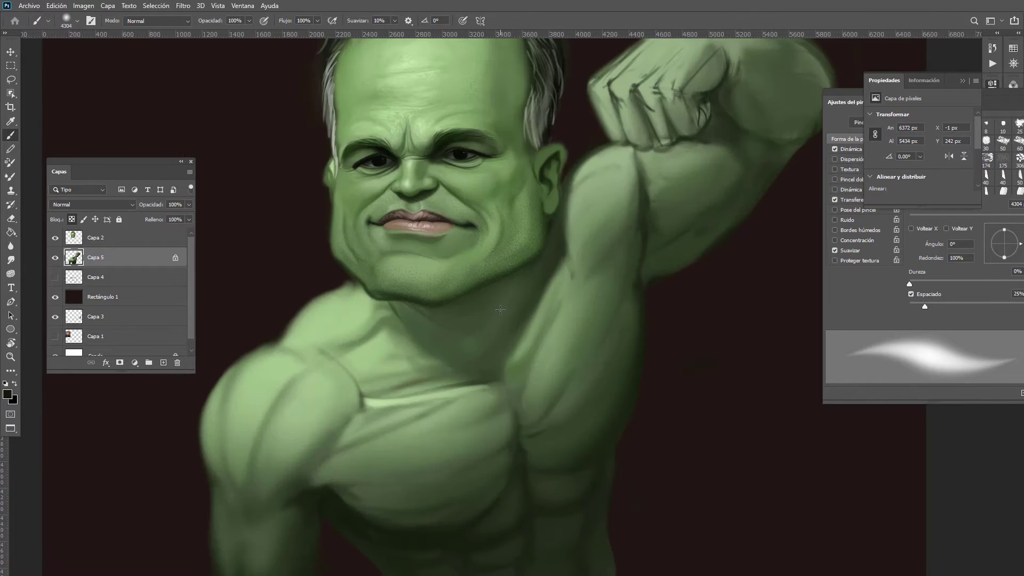
alt+click(470, 306)
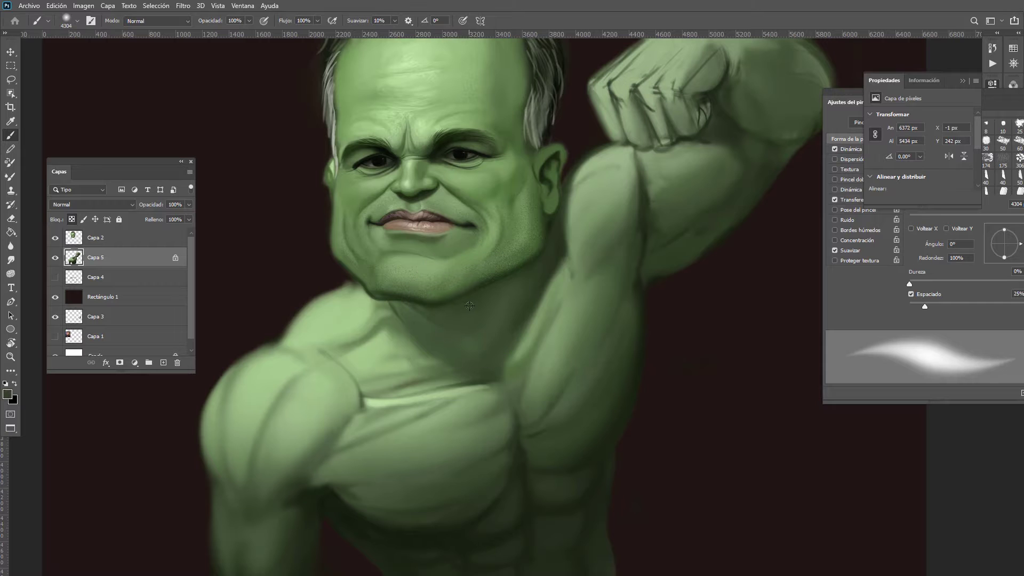
alt+click(642, 327)
mouse_move(499, 321)
mouse_down()
mouse_move(231, 366)
mouse_move(300, 448)
mouse_up()
mouse_move(399, 307)
mouse_down()
mouse_move(395, 320)
mouse_move(432, 352)
mouse_move(418, 326)
mouse_move(420, 339)
mouse_up()
mouse_move(400, 309)
mouse_down()
mouse_move(441, 348)
mouse_move(377, 300)
mouse_move(375, 313)
mouse_move(375, 305)
mouse_move(456, 373)
mouse_up()
drag(458, 354, 479, 362)
mouse_move(418, 319)
mouse_down()
mouse_move(479, 367)
mouse_move(480, 353)
mouse_up()
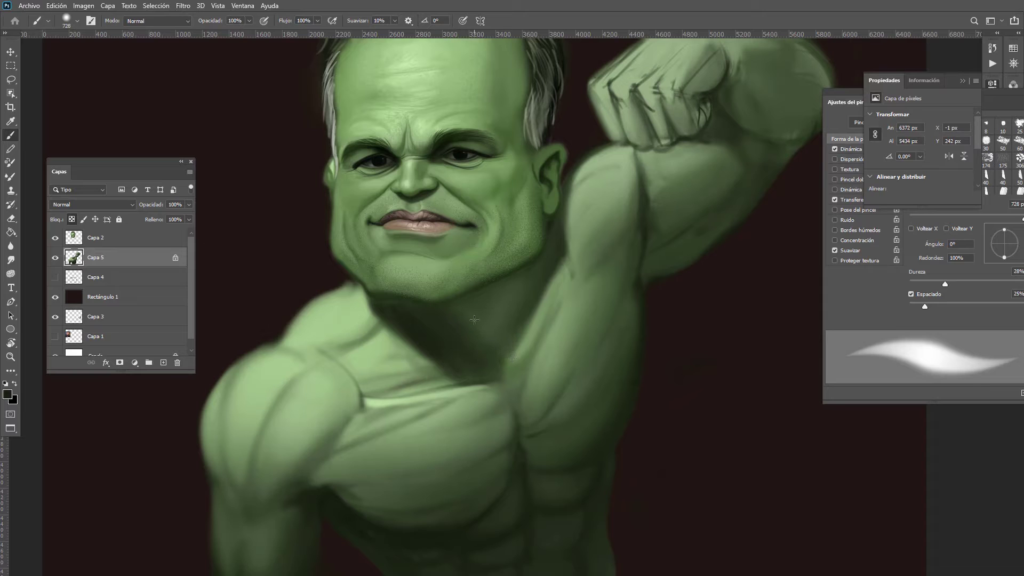
Step: Extend the head's cast shadow down to the upper chest and across the raised arm beside the ear with a 928 px brush
mouse_move(472, 341)
mouse_down()
mouse_move(483, 363)
mouse_move(506, 299)
mouse_move(543, 273)
mouse_move(555, 249)
mouse_move(567, 256)
mouse_move(564, 182)
mouse_move(576, 224)
mouse_move(566, 248)
mouse_up()
mouse_move(528, 334)
mouse_down()
mouse_move(545, 299)
mouse_move(474, 326)
mouse_move(511, 291)
mouse_move(510, 355)
mouse_move(531, 315)
mouse_move(509, 383)
mouse_move(504, 367)
mouse_move(439, 348)
mouse_move(491, 390)
mouse_move(433, 325)
mouse_move(500, 378)
mouse_move(534, 341)
mouse_move(561, 270)
mouse_move(550, 251)
mouse_up()
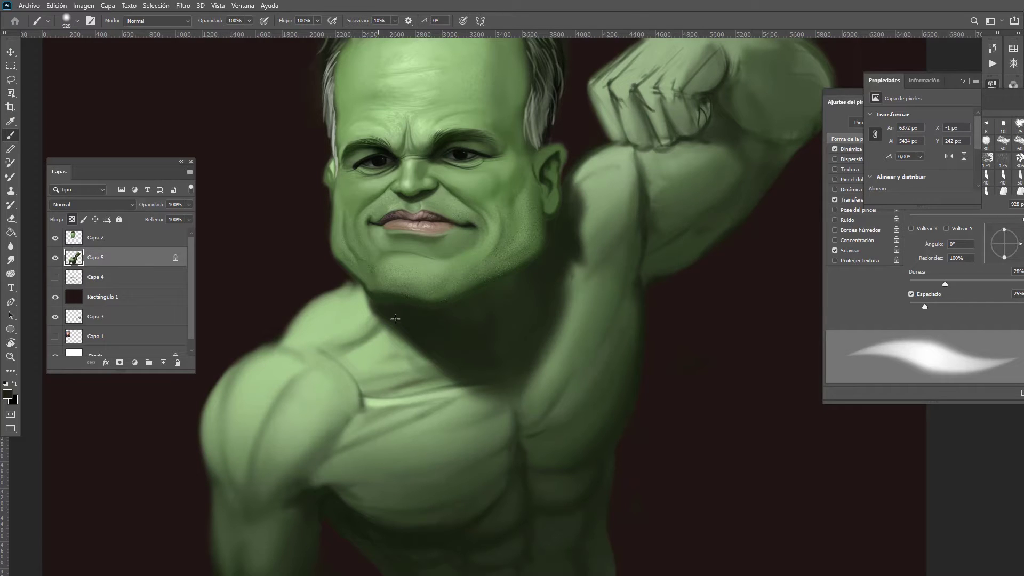
alt+click(473, 360)
mouse_move(466, 393)
mouse_down()
mouse_move(515, 379)
mouse_move(496, 402)
mouse_move(558, 272)
mouse_up()
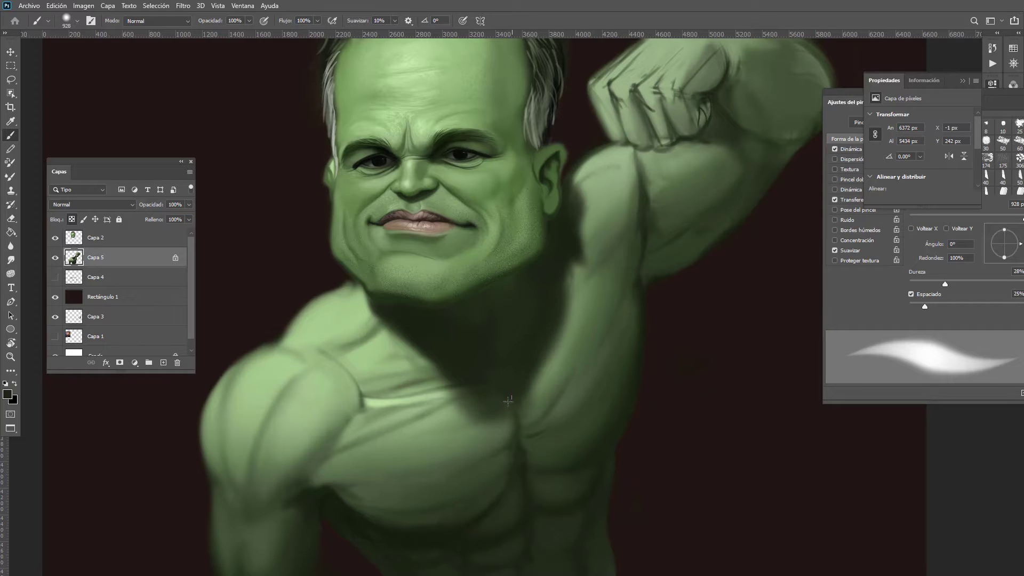
Step: Define the cast shadow's edges under the jaw and down to its tip on the chest, adjusting brush size and hardness
mouse_move(394, 312)
mouse_down()
mouse_move(346, 303)
mouse_move(407, 335)
mouse_move(411, 321)
mouse_up()
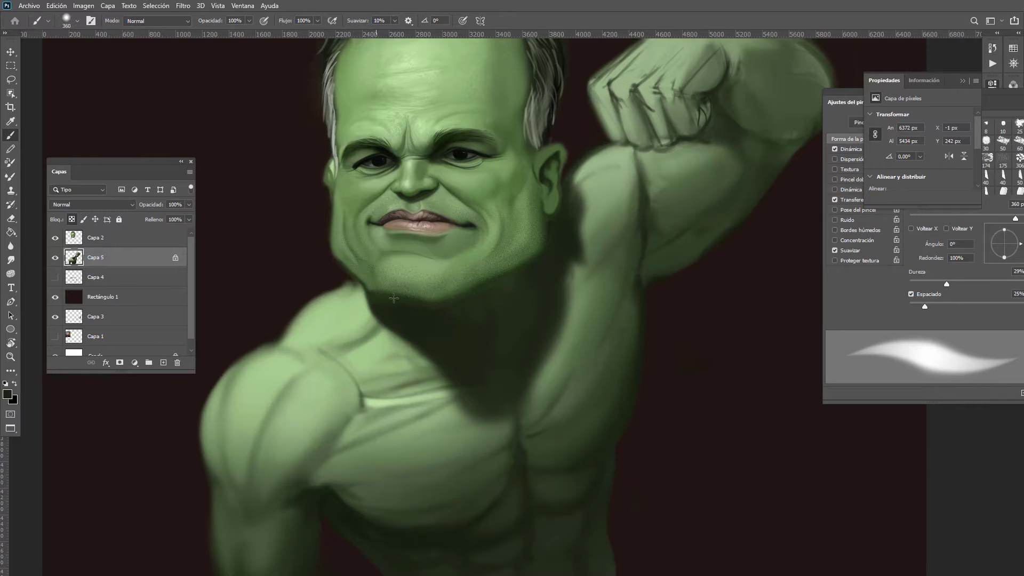
drag(443, 361, 462, 375)
mouse_move(544, 318)
mouse_down()
mouse_move(529, 357)
mouse_move(531, 435)
mouse_up()
mouse_move(545, 329)
mouse_down()
mouse_move(528, 397)
mouse_move(483, 417)
mouse_up()
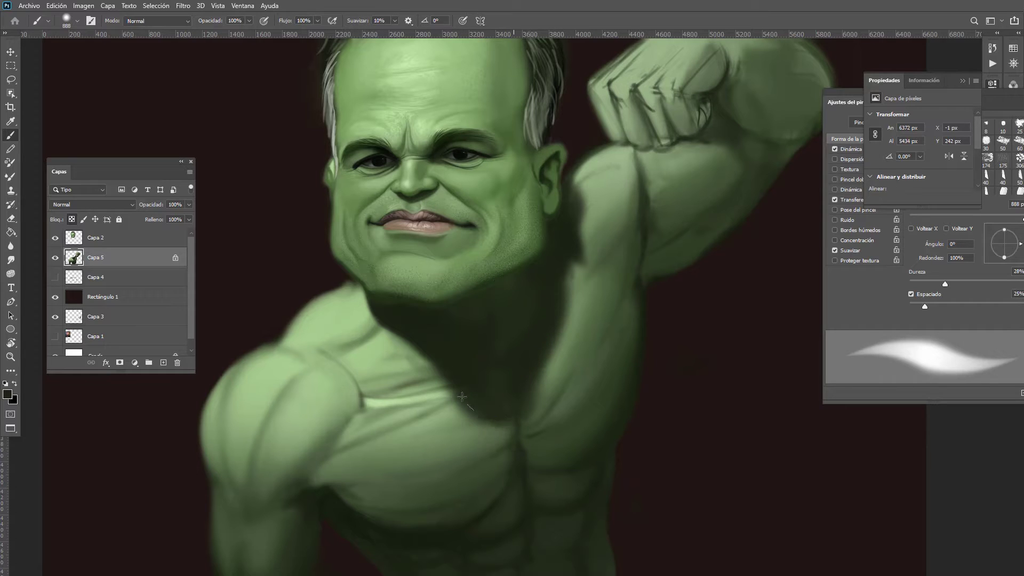
mouse_move(450, 368)
mouse_down()
mouse_move(448, 286)
mouse_move(475, 436)
mouse_up()
key(shift+bracketright)
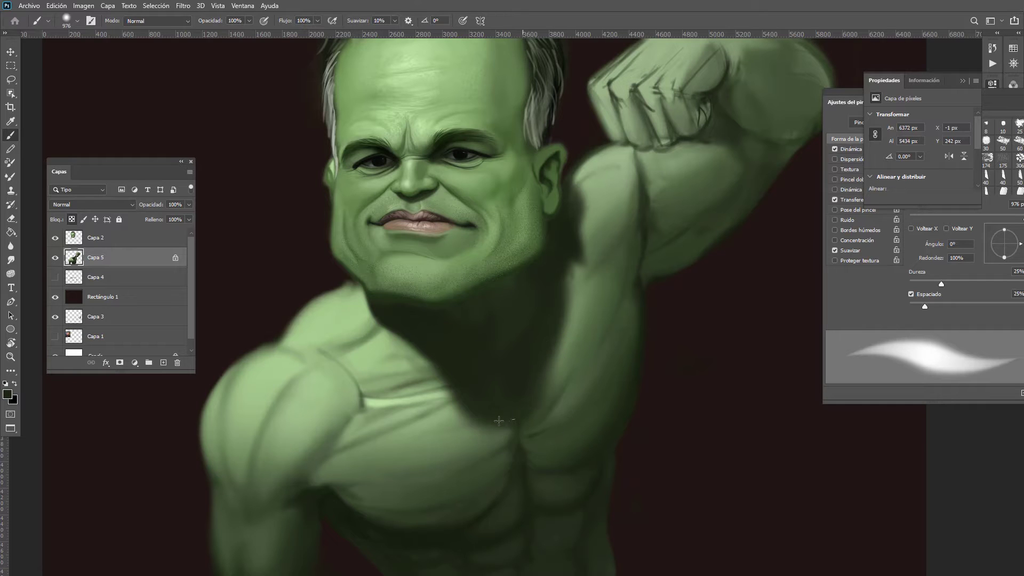
Step: Touch up the shadow edge on the raised arm with a 336 px brush and sample the arm's light green
mouse_move(551, 325)
mouse_down()
mouse_move(567, 231)
mouse_move(537, 258)
mouse_up()
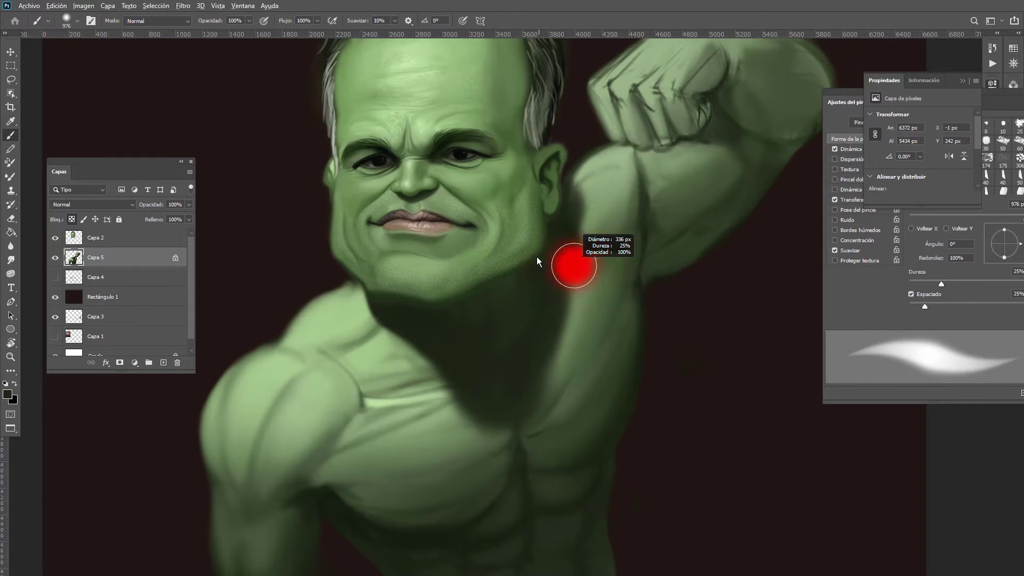
drag(563, 290, 576, 219)
alt+click(584, 172)
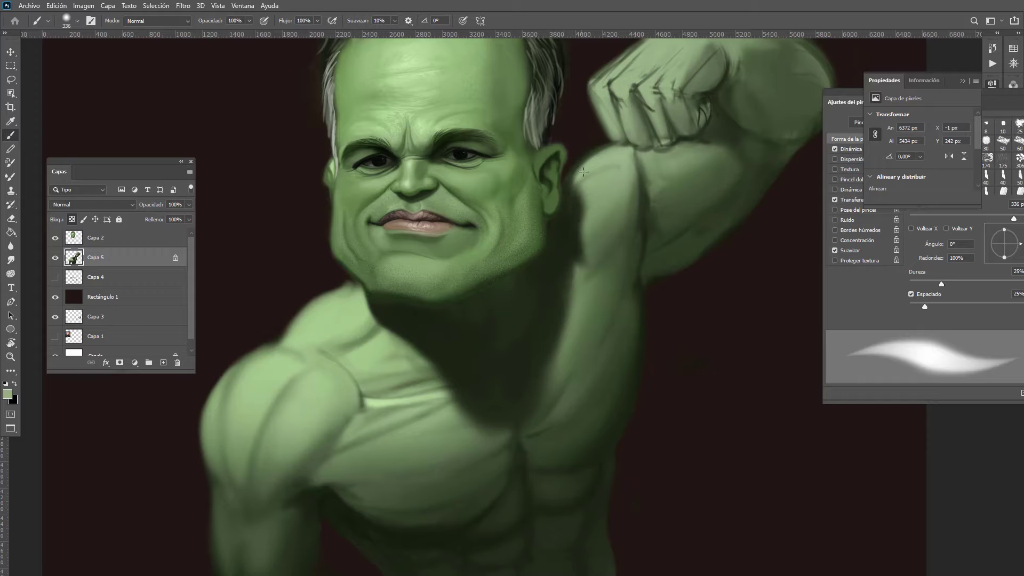
Step: Lighten the inside of the neck shadow with dark olive green using an 1895 px brush at 25% hardness
ctrl+drag(558, 288, 512, 310)
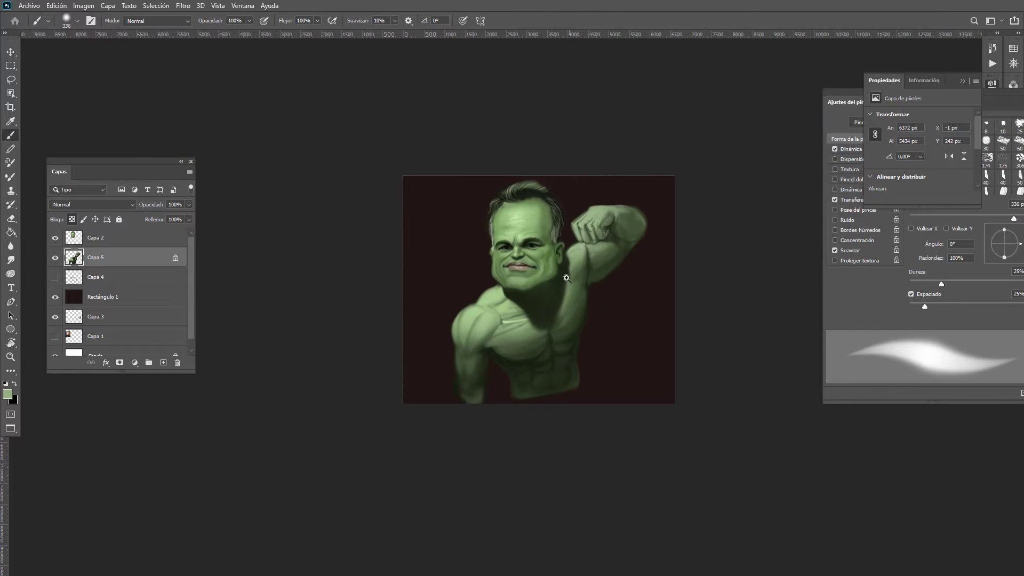
ctrl+drag(561, 279, 594, 311)
ctrl+alt+drag(552, 291, 635, 299)
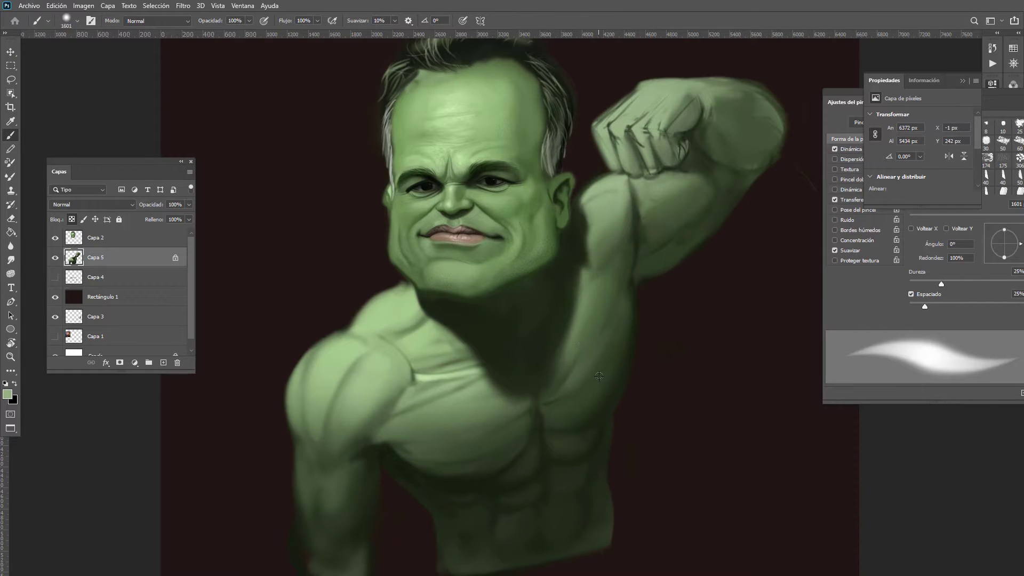
ctrl+alt+drag(552, 314, 560, 328)
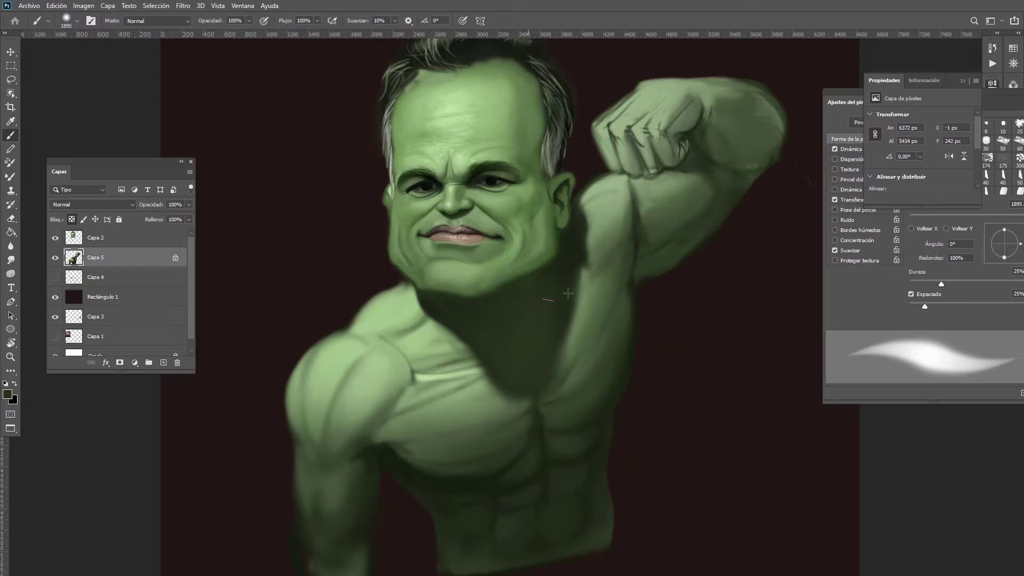
Step: Refine the head's cast shadow edge on the raised arm beside the ear, using 763 px and 362 px brushes at 25% hardness
scroll(535, 367, down, 5)
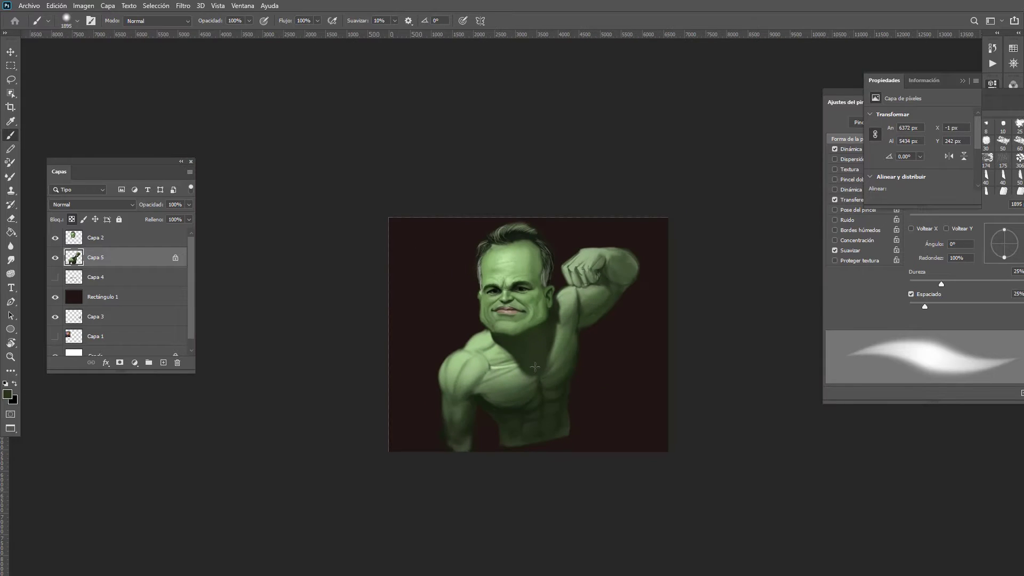
scroll(571, 350, up, 3)
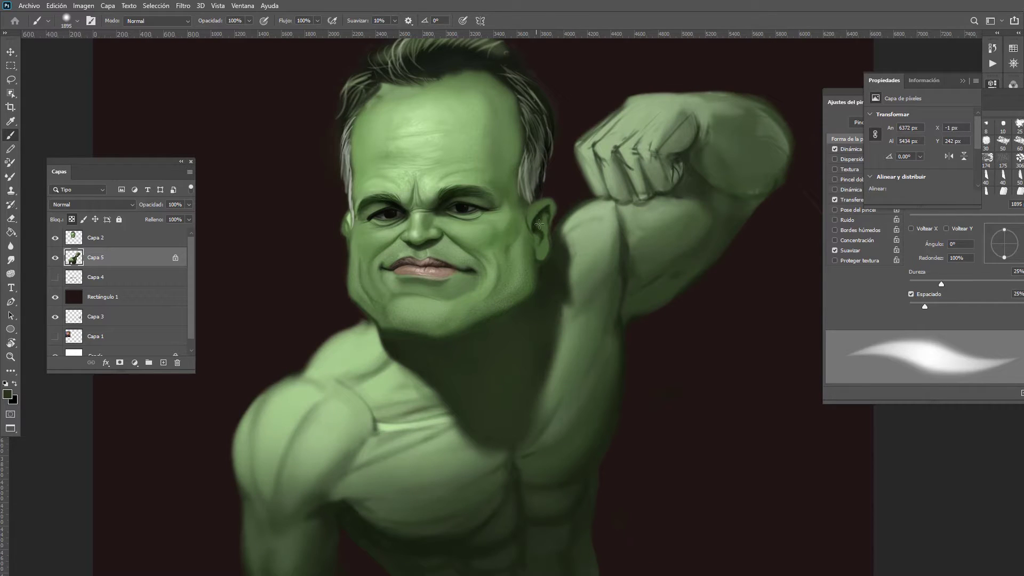
scroll(553, 281, down, 3)
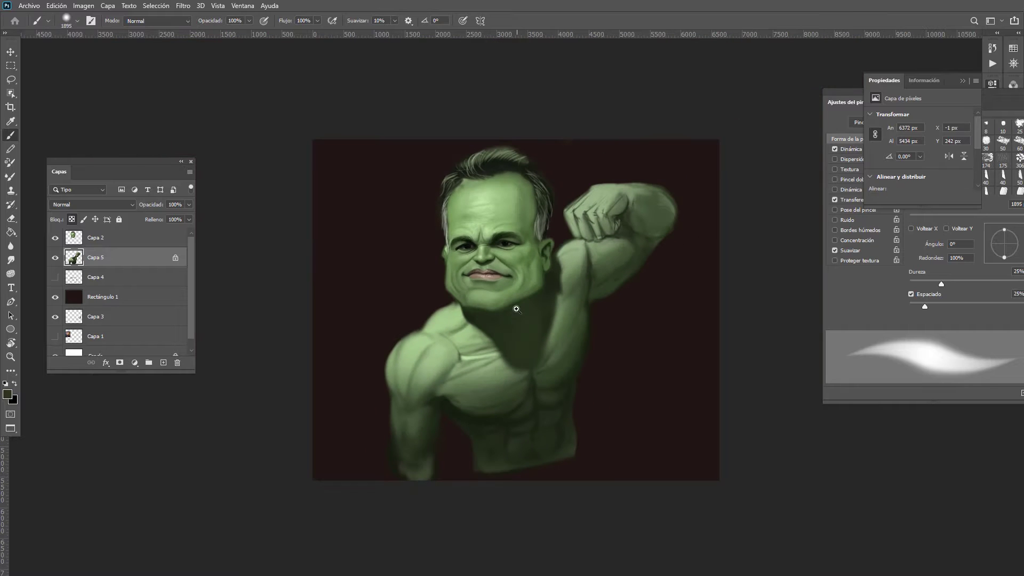
scroll(523, 369, up, 2)
mouse_move(584, 247)
mouse_down()
mouse_move(603, 251)
mouse_move(544, 220)
mouse_move(502, 219)
mouse_up()
alt+click(583, 171)
drag(567, 211, 584, 184)
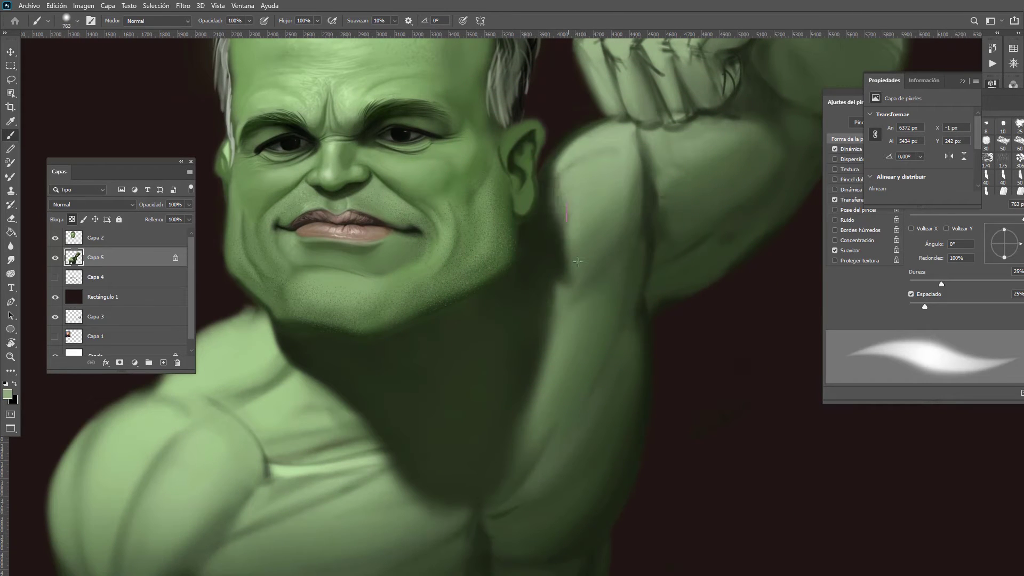
drag(560, 228, 528, 228)
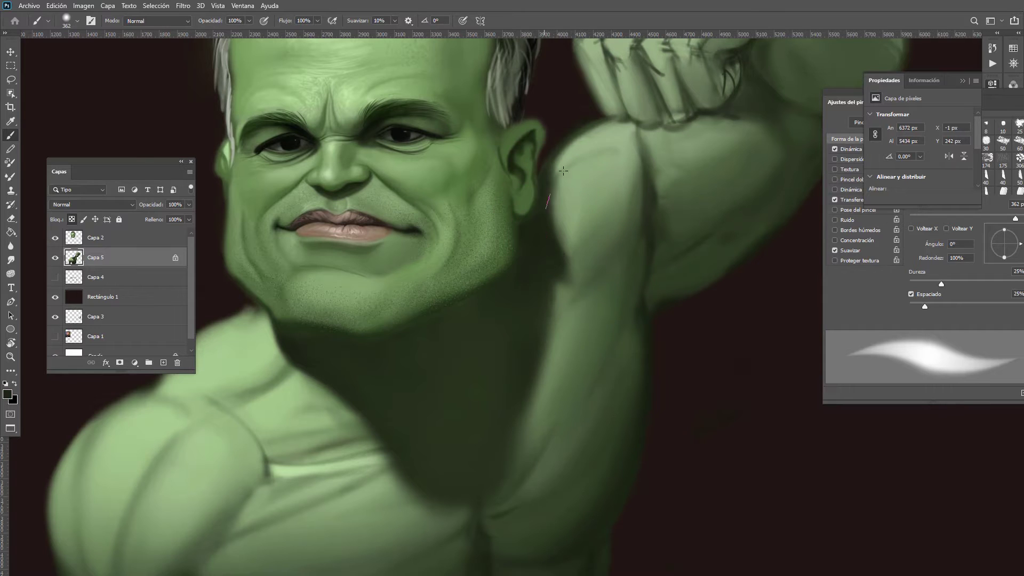
scroll(505, 293, down, 3)
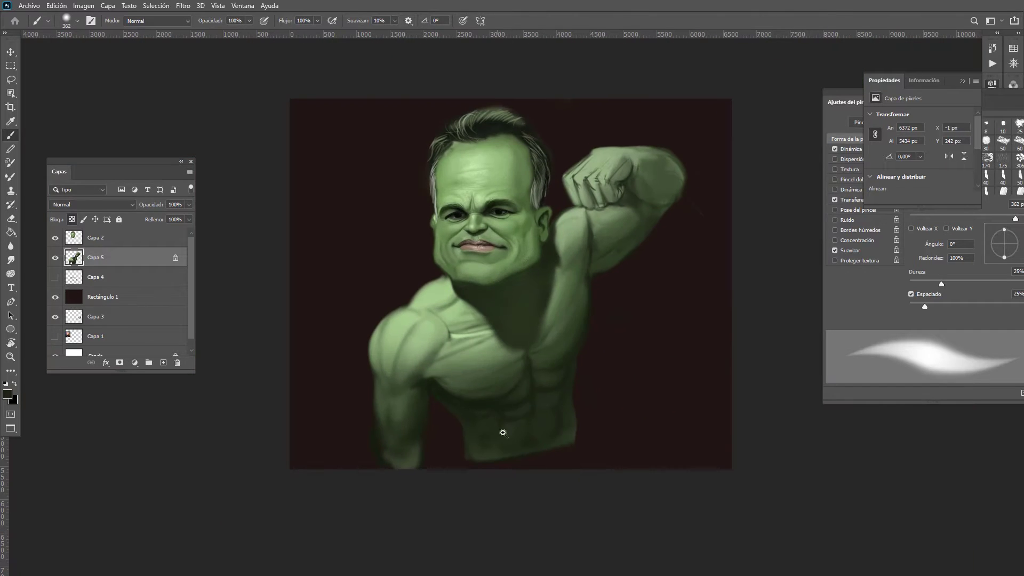
scroll(520, 379, down, 3)
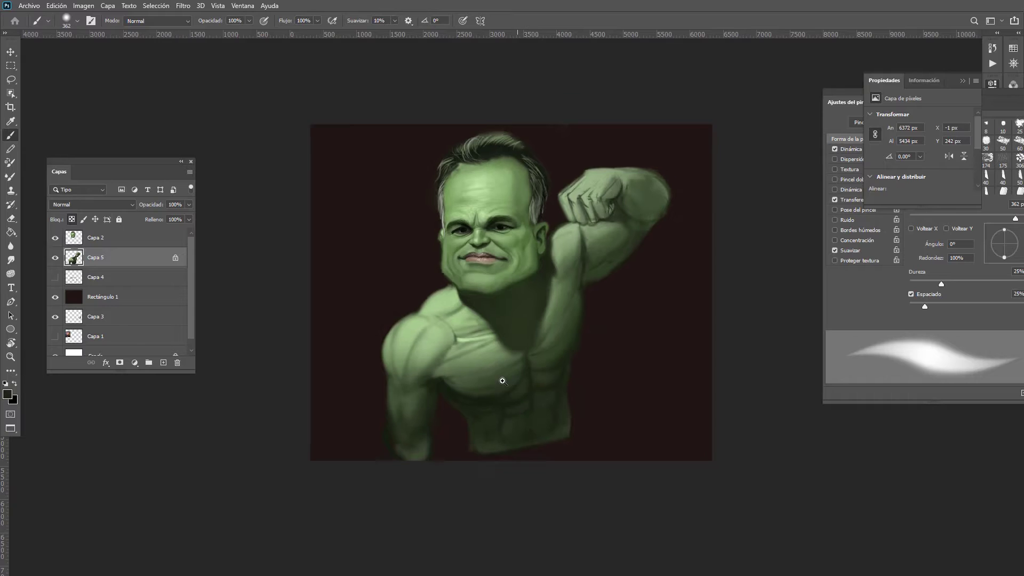
scroll(536, 386, up, 4)
scroll(536, 385, up, 1)
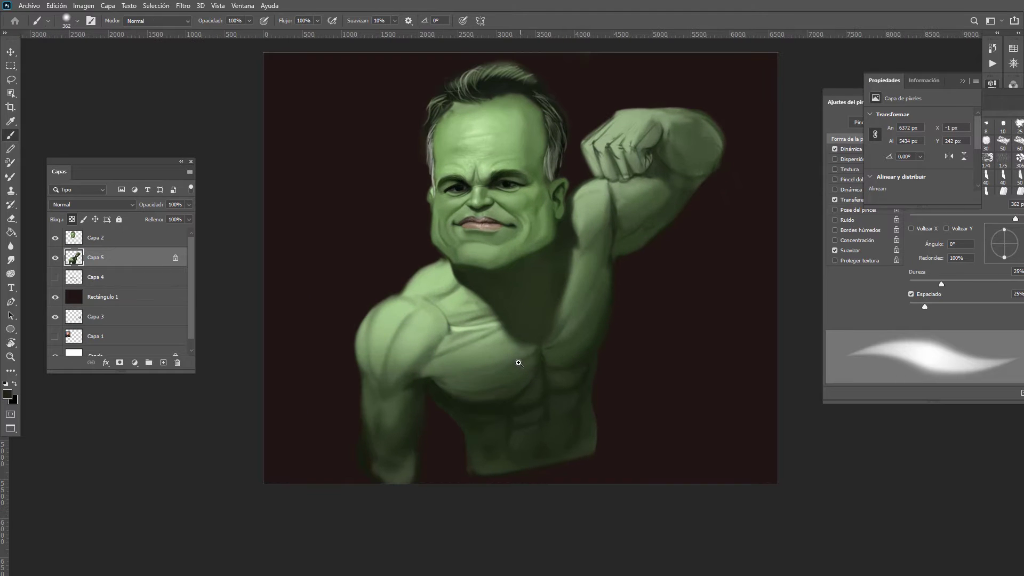
scroll(520, 368, down, 2)
scroll(544, 373, up, 2)
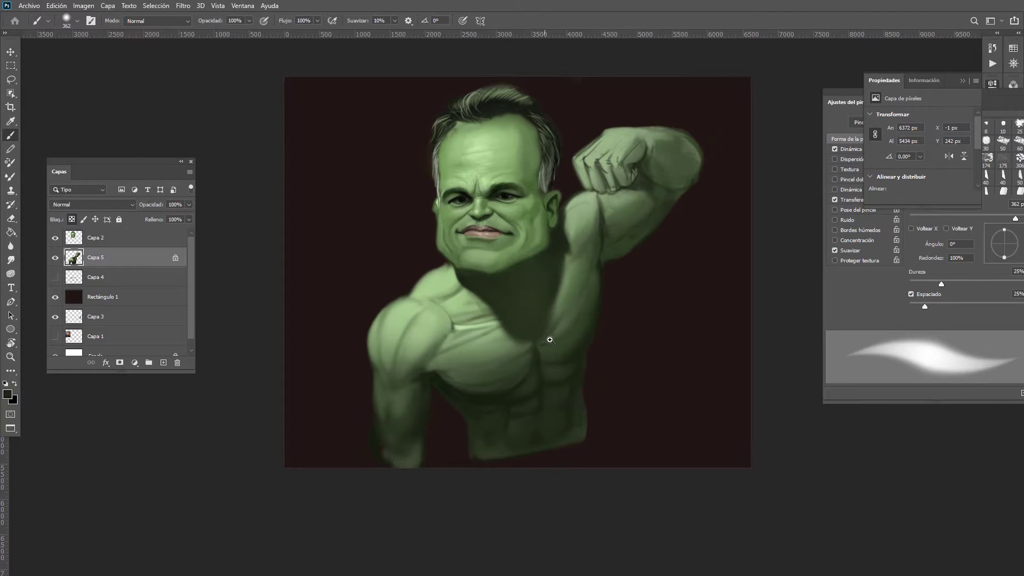
drag(550, 339, 554, 336)
Step: Paint a soft greyish-pink glow across the lower part of the Rectángulo 1 background with a 5000 px brush at 16% hardness
ctrl+click(642, 320)
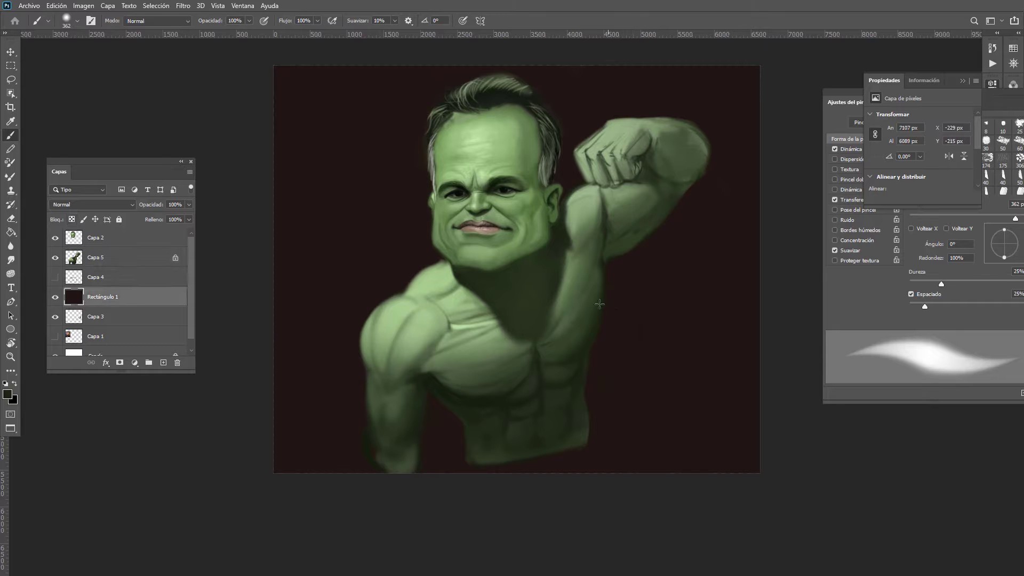
drag(594, 300, 568, 251)
mouse_move(534, 318)
mouse_down()
mouse_move(677, 337)
mouse_move(722, 257)
mouse_up()
mouse_move(537, 455)
mouse_down()
mouse_move(389, 409)
mouse_move(496, 420)
mouse_up()
key(ctrl+z)
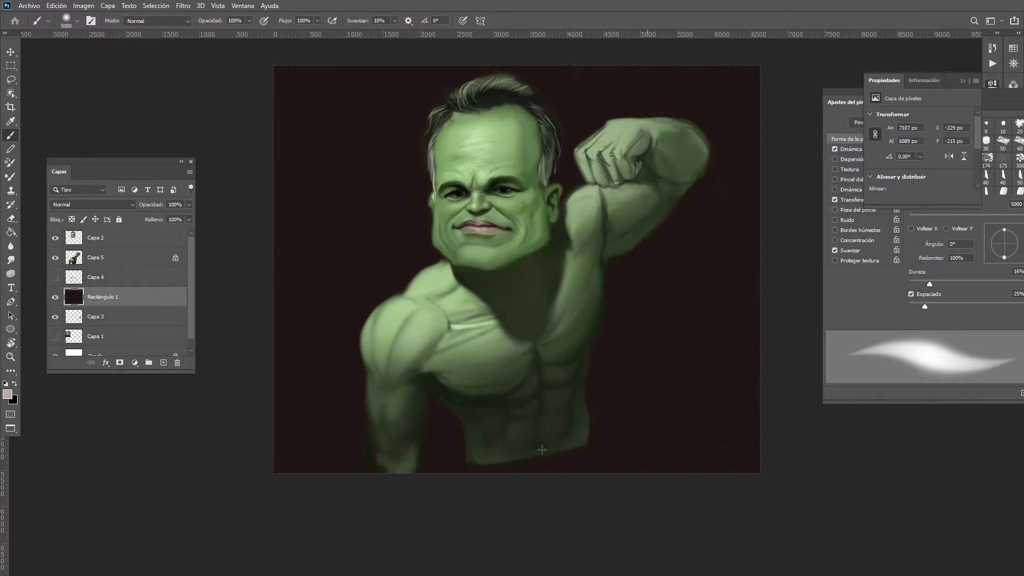
mouse_move(648, 355)
mouse_down()
mouse_move(425, 432)
mouse_move(587, 382)
mouse_move(697, 439)
mouse_move(693, 361)
mouse_move(640, 426)
mouse_move(507, 453)
mouse_move(373, 416)
mouse_move(622, 311)
mouse_up()
alt+right_click(624, 310)
Step: Sample a brown from the background glow and blend it softly around the shoulder, head and raised arm
alt+click(718, 313)
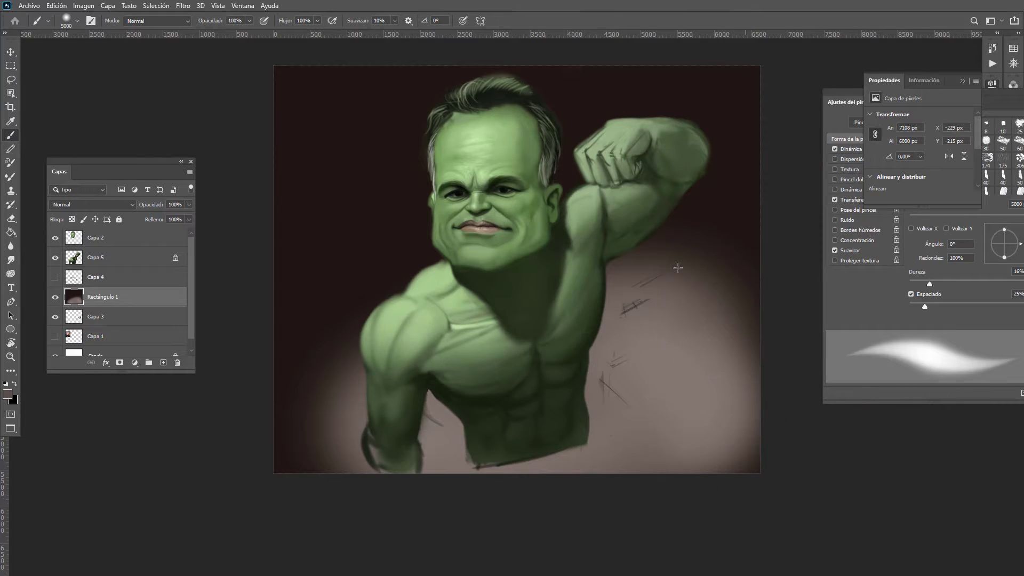
mouse_move(370, 281)
mouse_down()
mouse_move(288, 428)
mouse_move(298, 454)
mouse_move(289, 414)
mouse_move(318, 456)
mouse_move(314, 404)
mouse_move(336, 296)
mouse_move(472, 214)
mouse_move(650, 216)
mouse_move(741, 265)
mouse_move(760, 333)
mouse_move(768, 277)
mouse_move(721, 262)
mouse_move(761, 391)
mouse_move(707, 487)
mouse_move(585, 522)
mouse_move(400, 435)
mouse_move(412, 311)
mouse_up()
mouse_move(535, 280)
mouse_down()
mouse_move(510, 286)
mouse_move(663, 311)
mouse_up()
Step: Unlock transparent pixels on the body layer Capa 5 and erase the stray sketch lines beside the torso with a 439 px eraser
ctrl+click(603, 316)
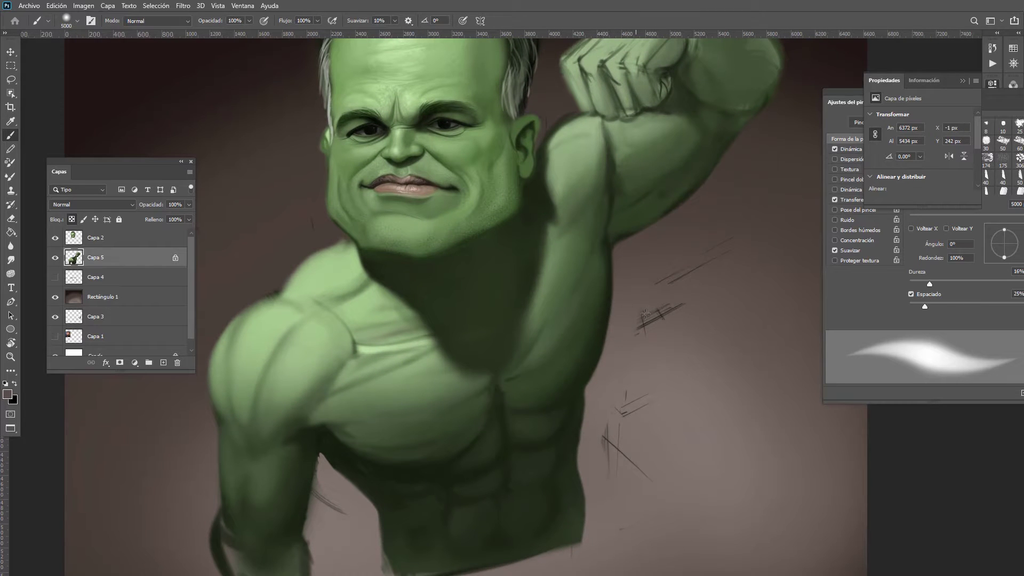
key(e)
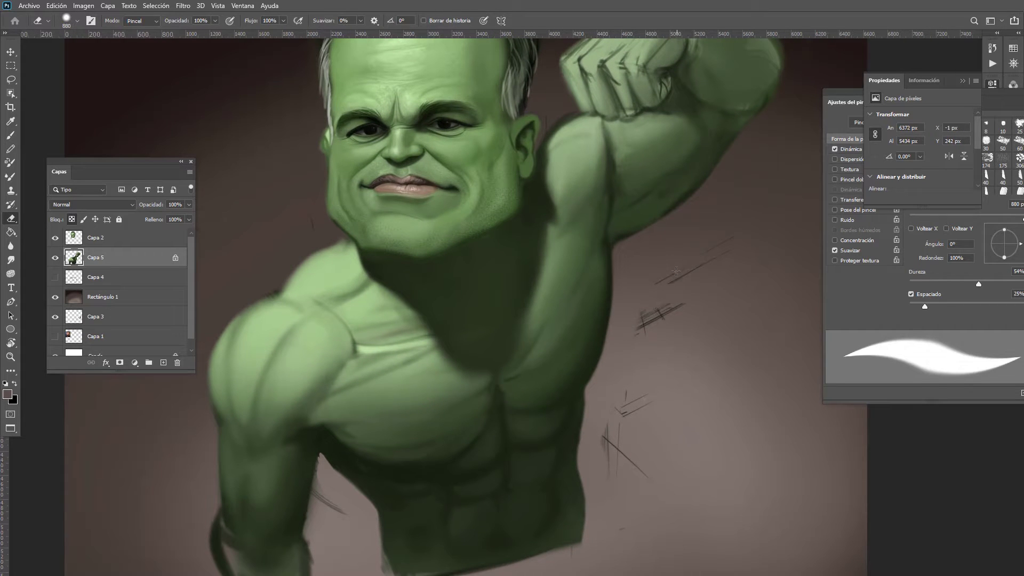
drag(659, 315, 632, 322)
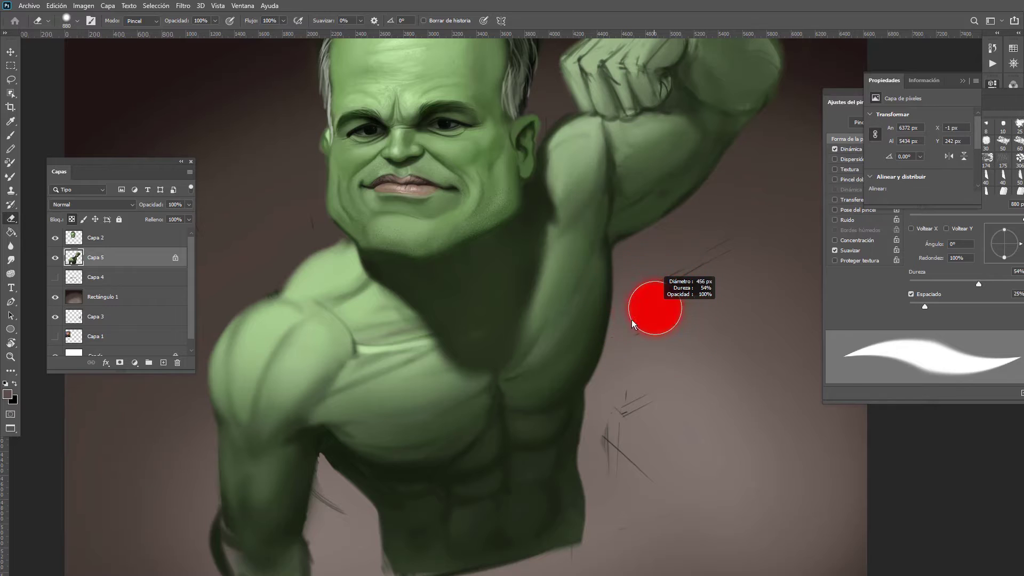
ctrl+click(572, 238)
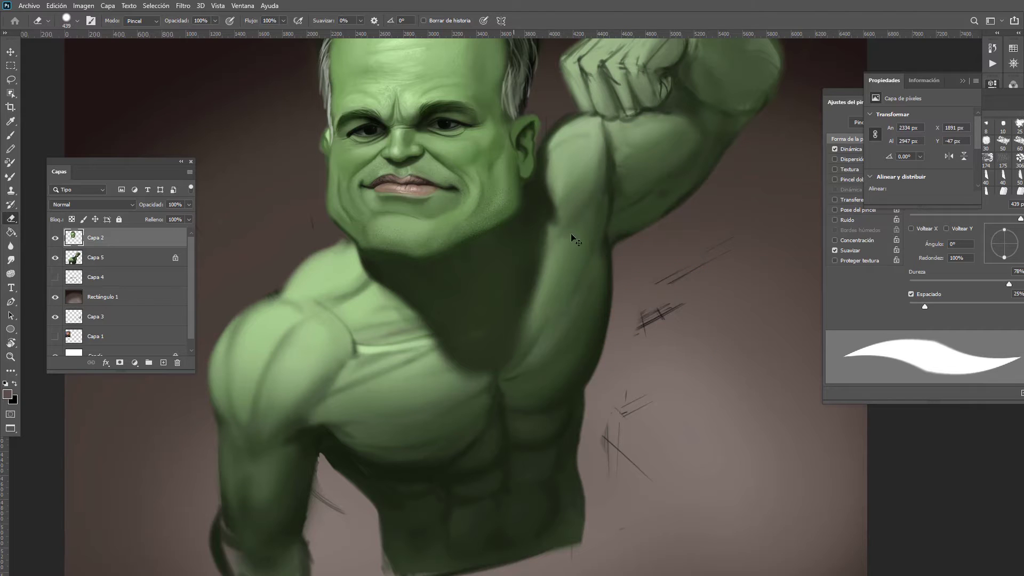
ctrl+click(658, 320)
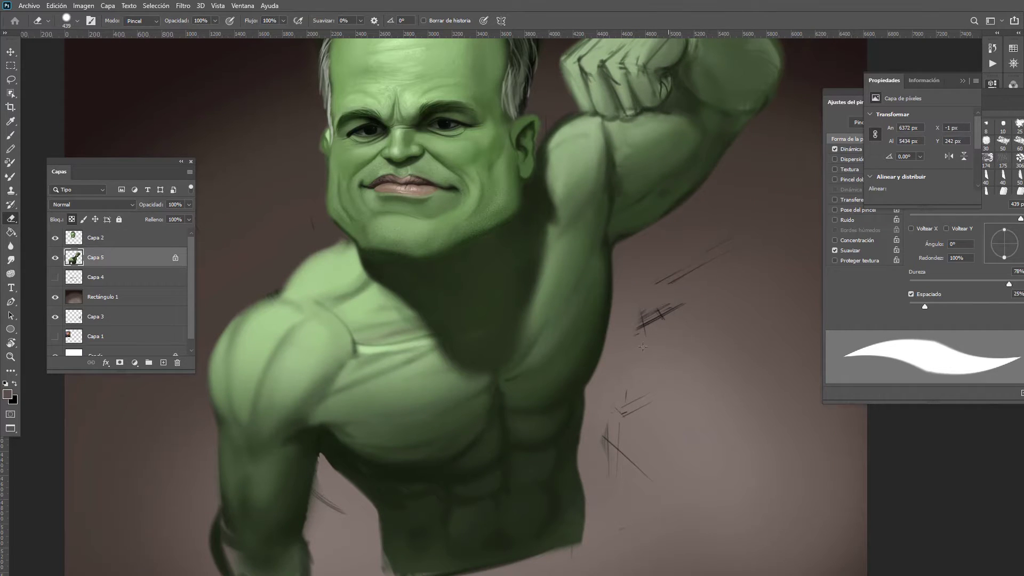
click(72, 220)
drag(709, 248, 655, 335)
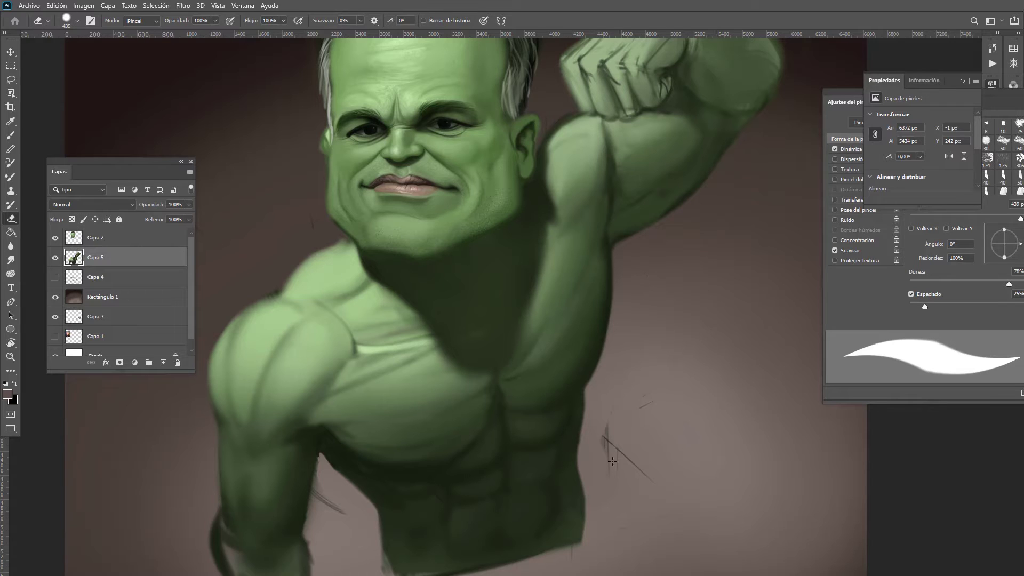
mouse_move(612, 461)
mouse_down()
mouse_move(612, 431)
mouse_move(646, 380)
mouse_up()
Step: Erase the stray marks between the lowered arm and torso and clean the torso's bottom edge with a 271 px eraser
mouse_move(344, 481)
mouse_down()
mouse_move(313, 521)
mouse_move(398, 385)
mouse_move(369, 464)
mouse_up()
mouse_move(386, 408)
mouse_down()
mouse_move(441, 482)
mouse_move(496, 499)
mouse_move(479, 498)
mouse_up()
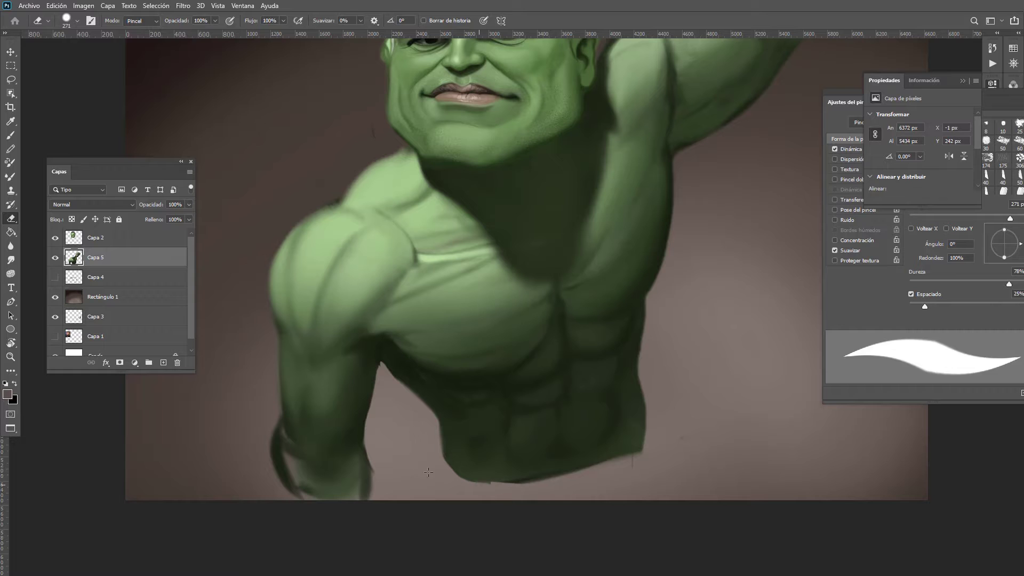
mouse_move(428, 472)
mouse_down()
mouse_move(534, 480)
mouse_move(643, 449)
mouse_up()
Step: Erase the leftover marks around the lowered arm's shoulder and in the background beside the head, enlarging the eraser to 991 px
drag(583, 344, 518, 326)
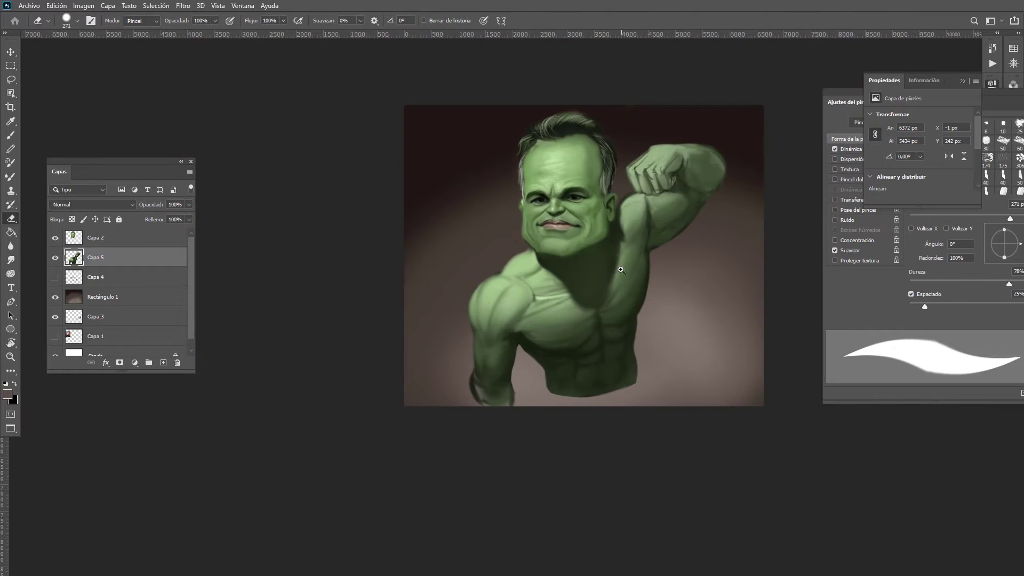
drag(458, 340, 511, 327)
drag(476, 272, 520, 265)
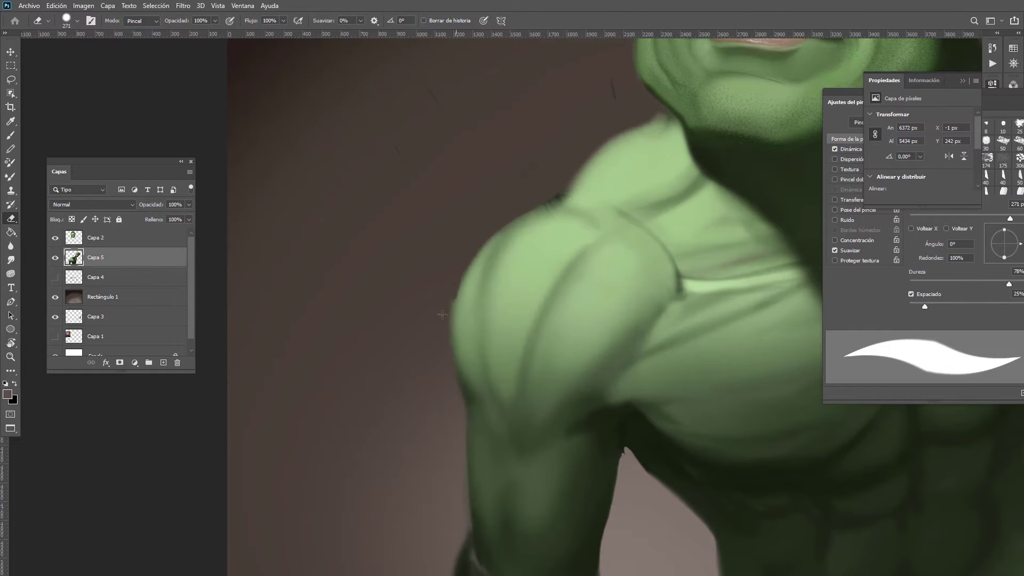
scroll(439, 288, down, 5)
scroll(438, 288, up, 3)
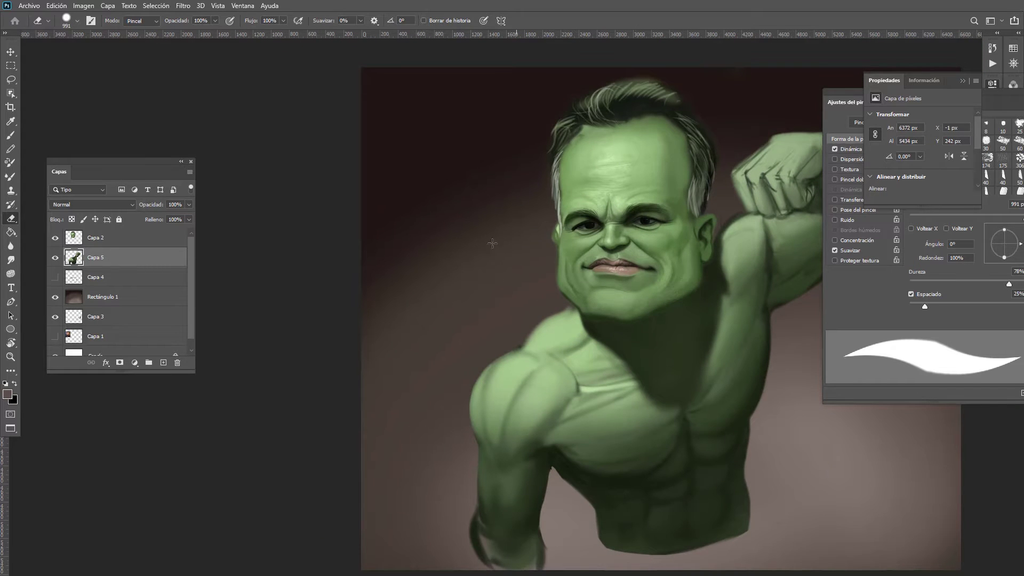
scroll(487, 297, down, 4)
scroll(656, 279, up, 5)
scroll(555, 302, down, 2)
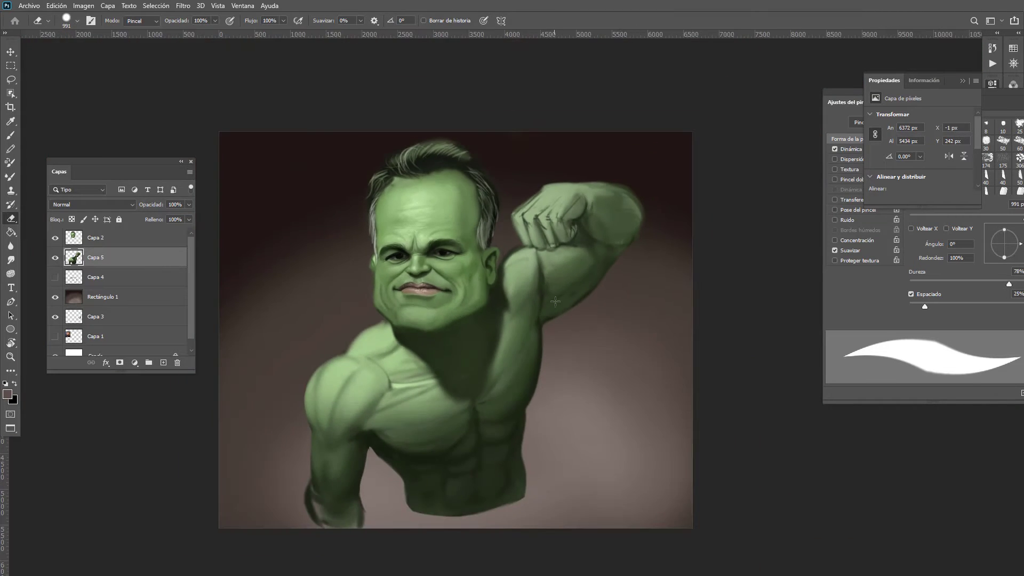
Step: Darken the crease between the raised arm's inner muscles with sampled dark green, using a 584 px brush at 16% hardness
key(b)
scroll(555, 301, up, 4)
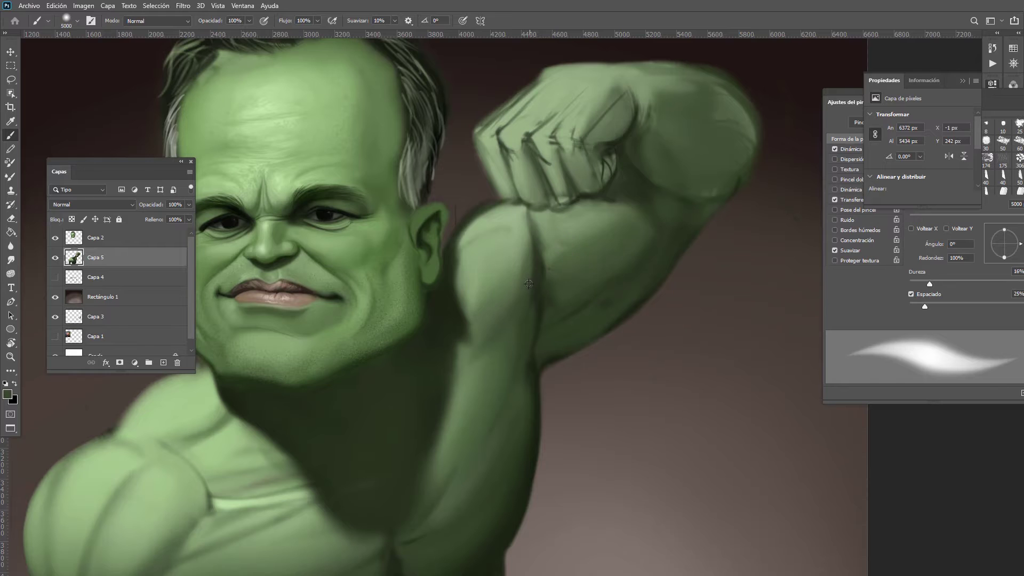
drag(528, 284, 539, 291)
drag(538, 292, 296, 315)
drag(539, 311, 421, 316)
drag(538, 259, 539, 280)
mouse_move(536, 339)
mouse_down()
mouse_move(521, 392)
mouse_move(555, 370)
mouse_up()
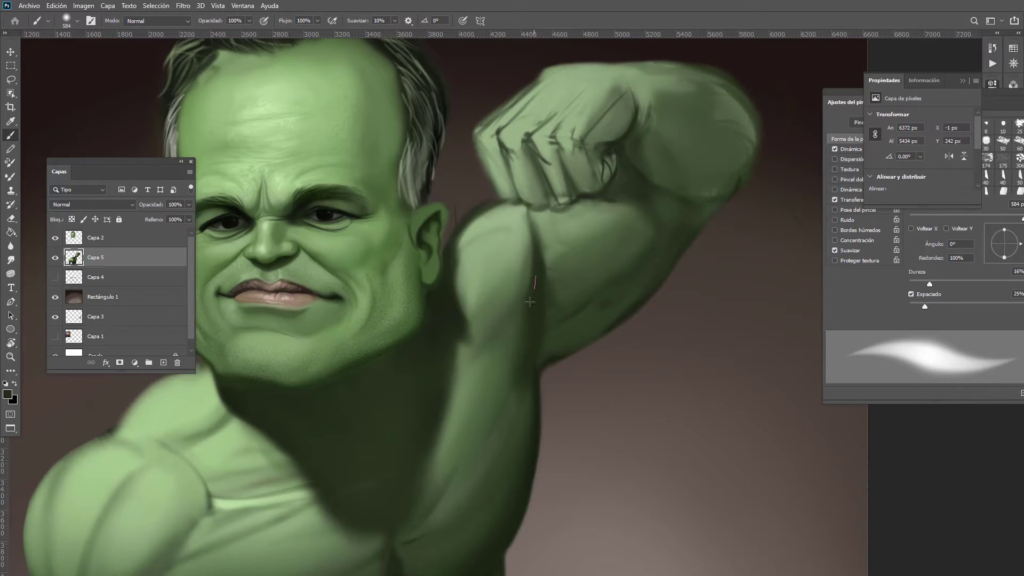
mouse_move(529, 302)
mouse_down()
mouse_move(531, 344)
mouse_move(512, 400)
mouse_up()
Step: Blend the raised arm's crease toward the armpit with sampled greens and a 604 px brush
alt+click(506, 376)
drag(522, 318, 519, 341)
alt+click(529, 329)
drag(544, 273, 523, 270)
alt+shift+right_click(534, 282)
drag(519, 294, 536, 295)
drag(525, 226, 528, 281)
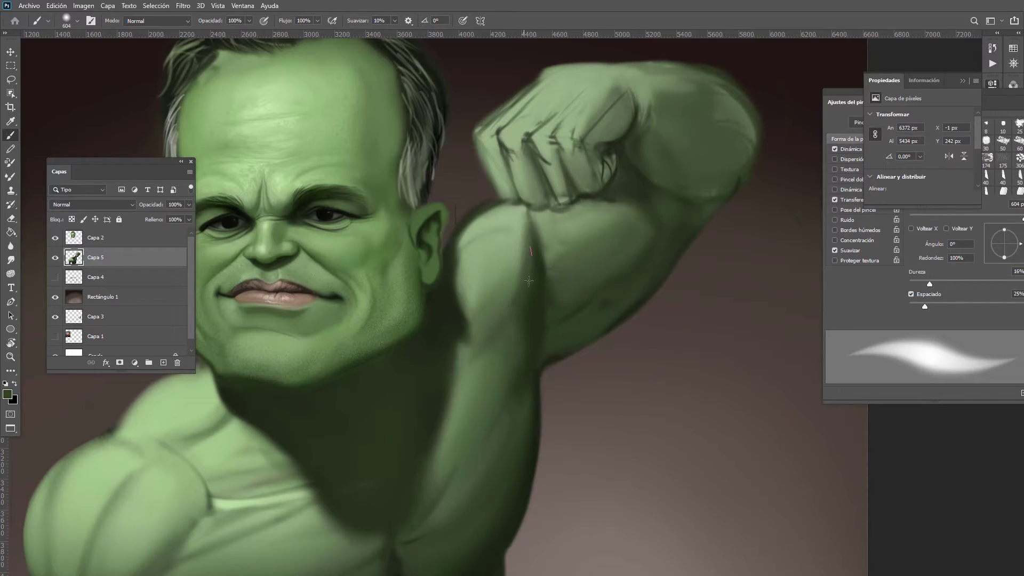
Step: Refine the upper end of the arm crease below the fist with sampled greens, using 226 px and 439 px brushes
alt+right_click(515, 290)
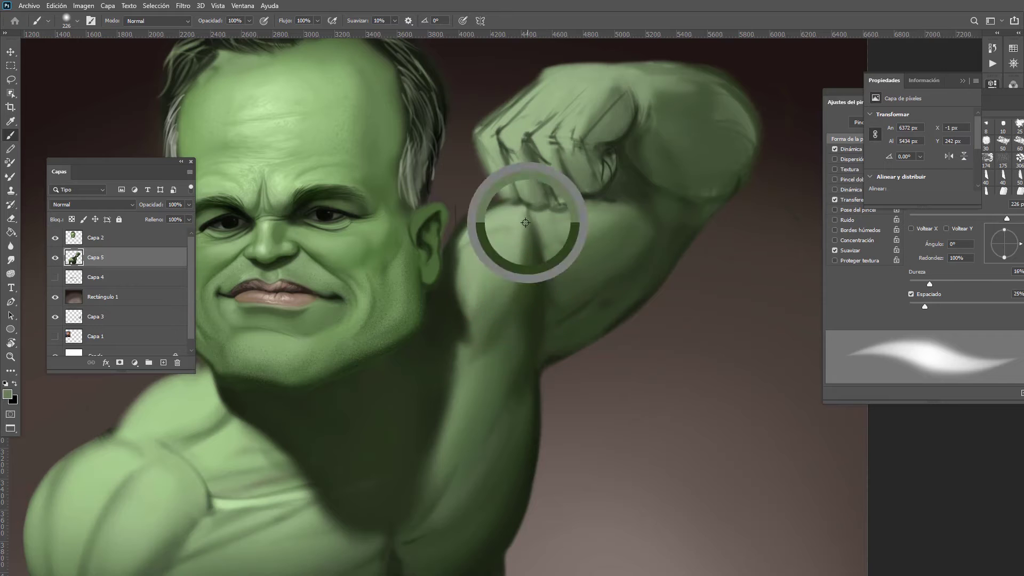
alt+click(527, 267)
alt+right_click(496, 320)
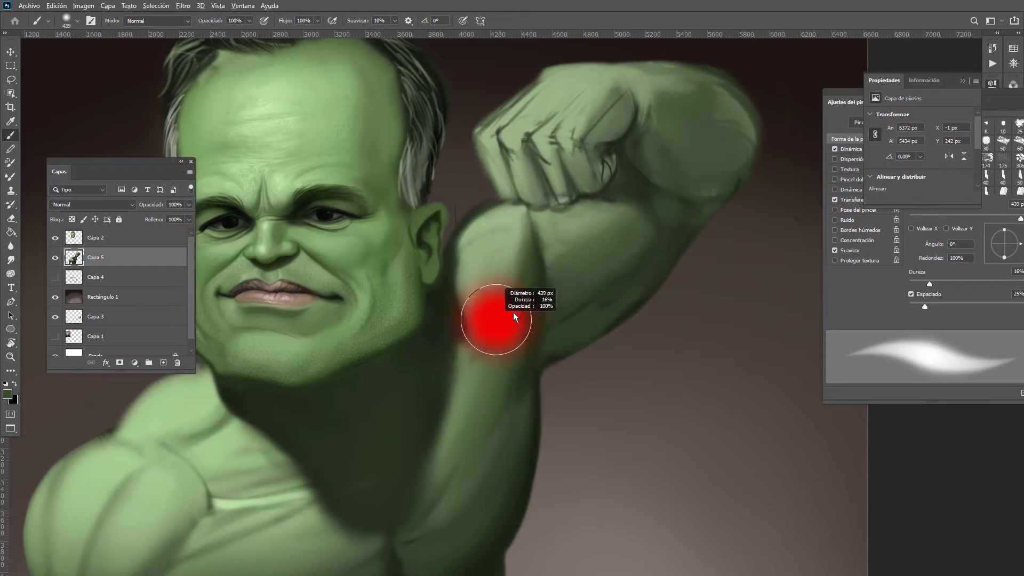
mouse_move(513, 286)
mouse_down()
mouse_move(483, 314)
mouse_move(563, 300)
mouse_up()
Step: Create a layer above the body and sketch the raised arm's inner muscle outline in near-black with a 108 px brush at 17% hardness
click(164, 364)
alt+shift+right_click(492, 300)
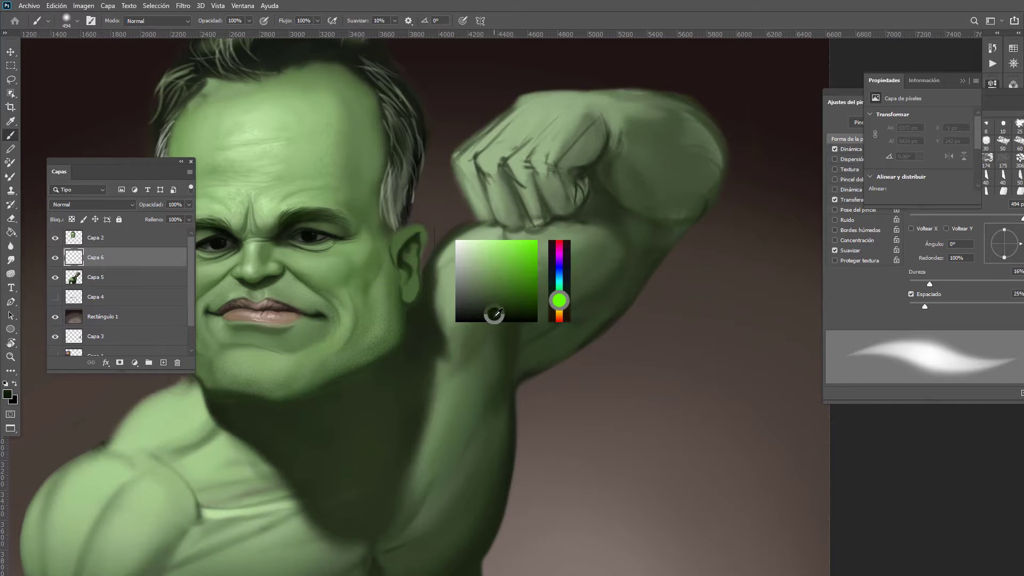
alt+right_click(507, 283)
drag(512, 224, 481, 302)
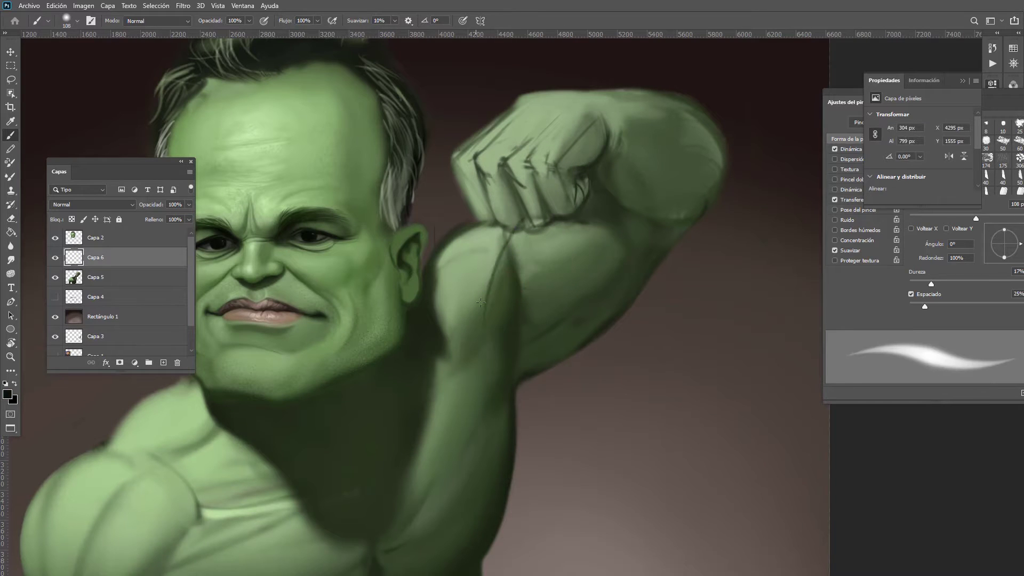
drag(526, 220, 443, 239)
mouse_move(481, 320)
mouse_down()
mouse_move(471, 351)
mouse_move(447, 361)
mouse_up()
drag(465, 228, 435, 311)
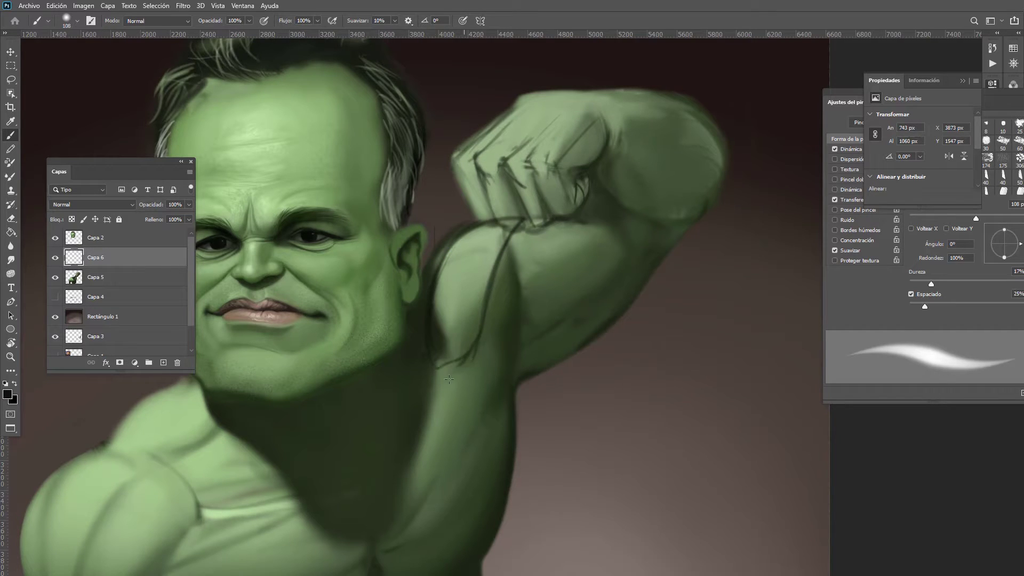
Step: Sketch the lower end of the inner muscle and a second muscle contour alongside it toward the armpit
drag(433, 374, 460, 364)
mouse_move(518, 234)
mouse_down()
mouse_move(488, 367)
mouse_move(477, 362)
mouse_move(515, 267)
mouse_move(493, 358)
mouse_move(496, 316)
mouse_up()
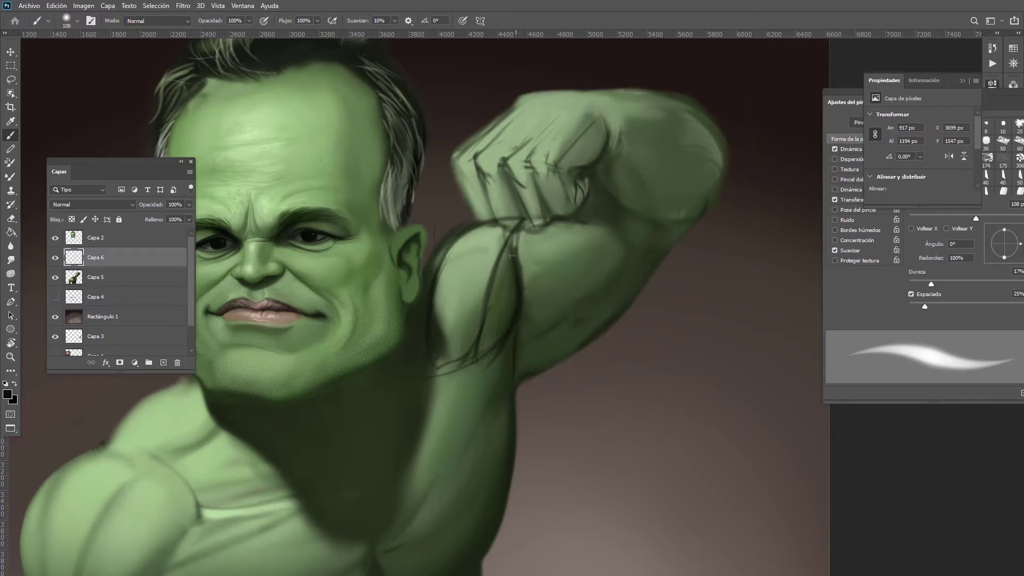
mouse_move(511, 256)
mouse_down()
mouse_move(516, 234)
mouse_move(481, 323)
mouse_move(497, 374)
mouse_move(526, 296)
mouse_move(495, 368)
mouse_move(498, 293)
mouse_up()
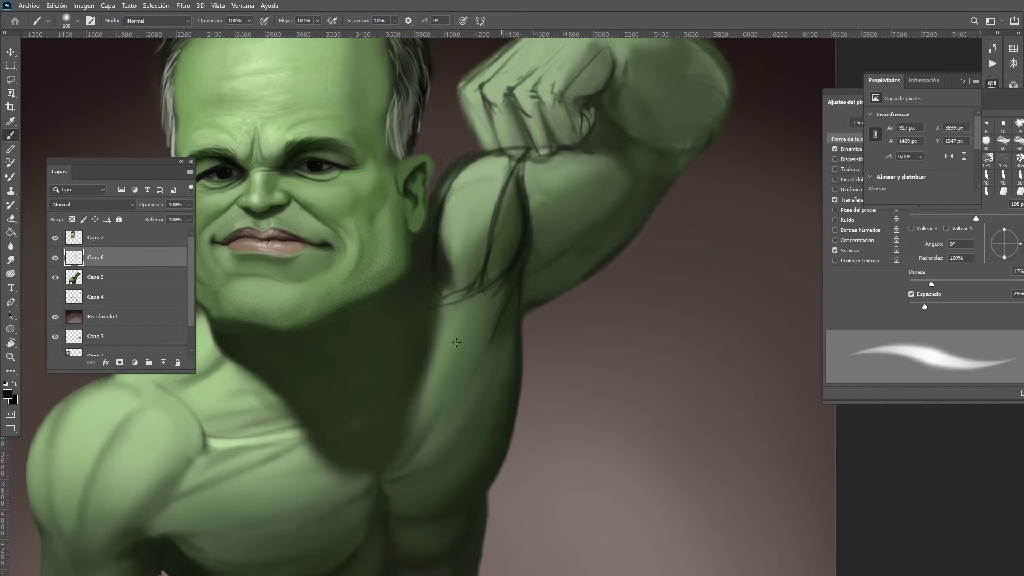
Step: Sketch the muscle lines running from the raised armpit down to the center of the chest and across the neck shadow
mouse_move(527, 246)
mouse_down()
mouse_move(480, 352)
mouse_move(398, 451)
mouse_up()
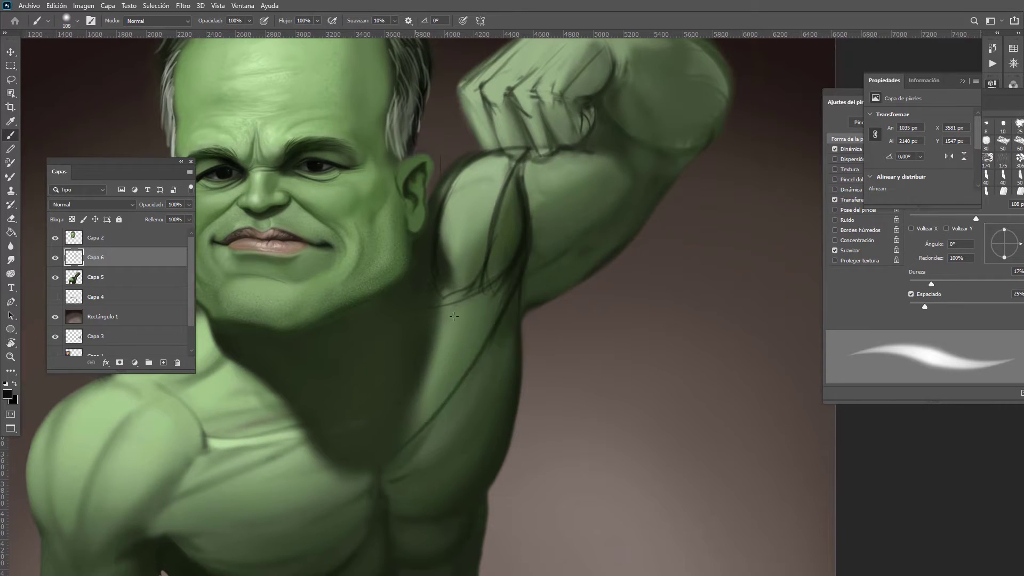
drag(492, 291, 397, 371)
key(ctrl+z)
drag(524, 254, 394, 377)
drag(379, 462, 386, 377)
drag(378, 462, 372, 405)
drag(402, 349, 480, 286)
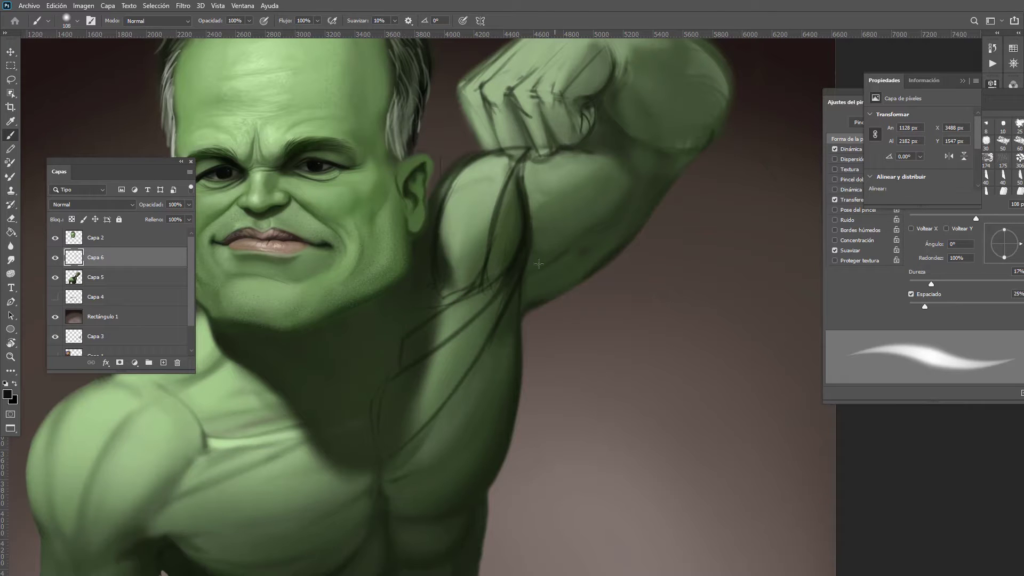
Step: Sketch curved muscle lines from below the raised armpit to the center of the chest and along the torso's outer edge
drag(513, 340, 381, 492)
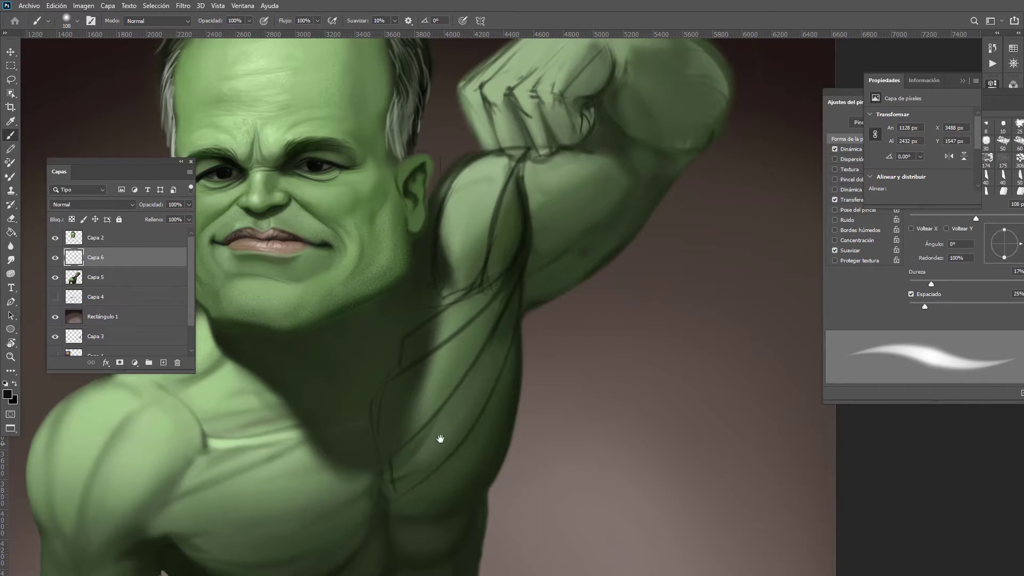
scroll(504, 299, down, 3)
drag(521, 261, 394, 443)
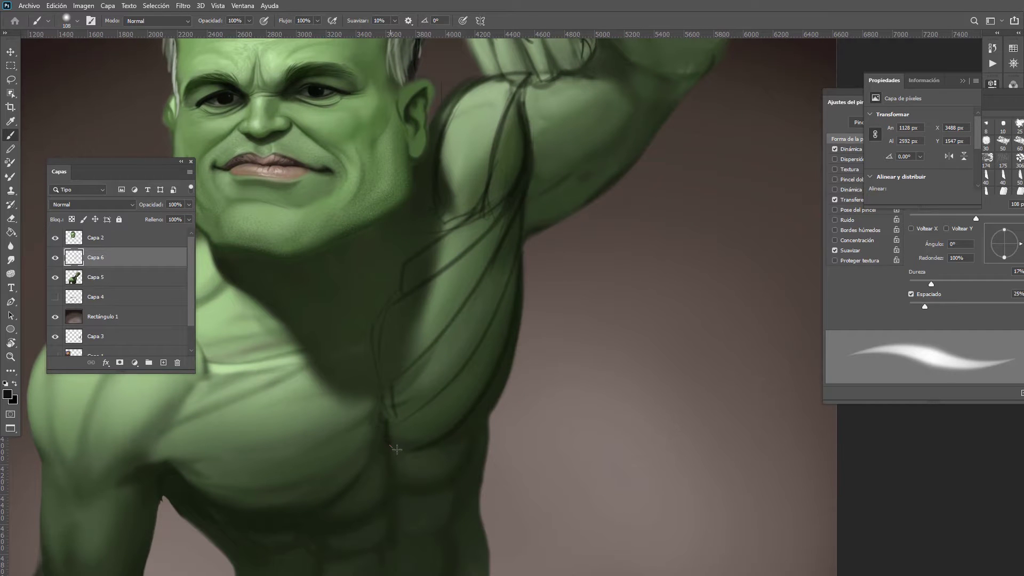
drag(517, 297, 494, 408)
key(ctrl+0)
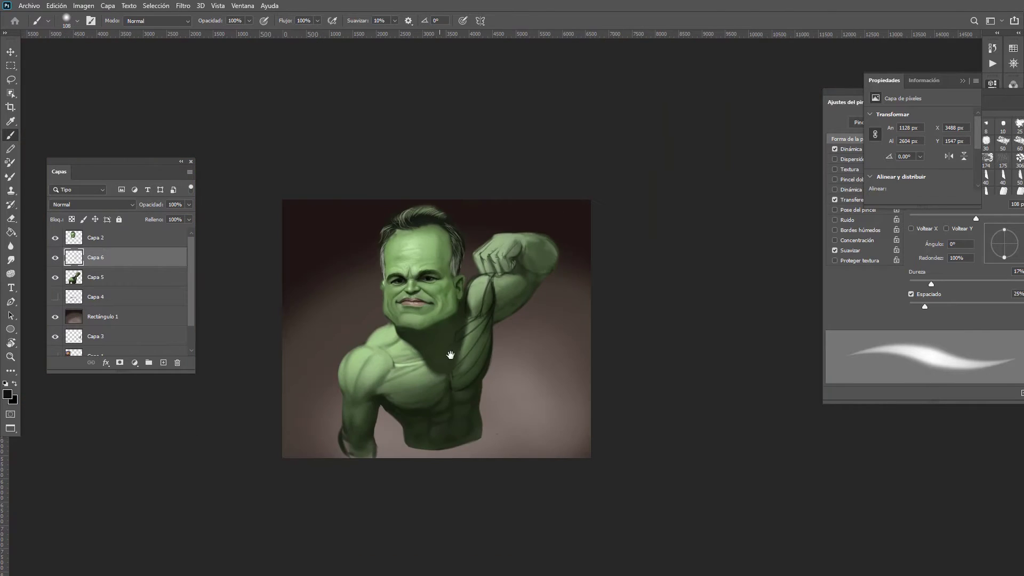
Step: Reinforce the raised arm's inner muscle lines, carrying them across the armpit and into the neck shadow
click(471, 293)
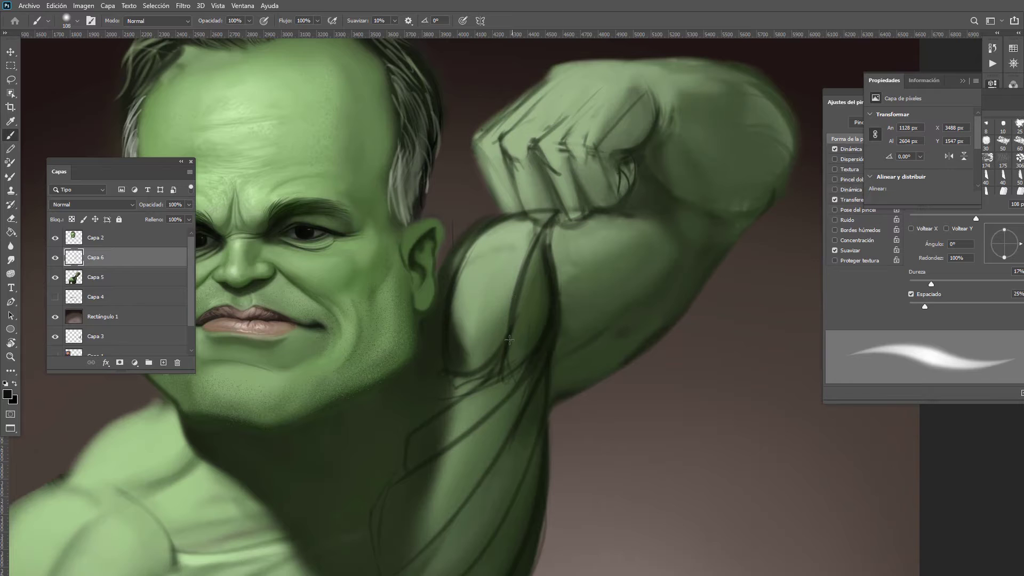
mouse_move(509, 339)
mouse_down()
mouse_move(543, 238)
mouse_move(523, 351)
mouse_up()
drag(536, 258, 482, 360)
mouse_move(535, 267)
mouse_down()
mouse_move(467, 386)
mouse_move(420, 437)
mouse_up()
drag(557, 319, 408, 478)
drag(520, 308, 394, 448)
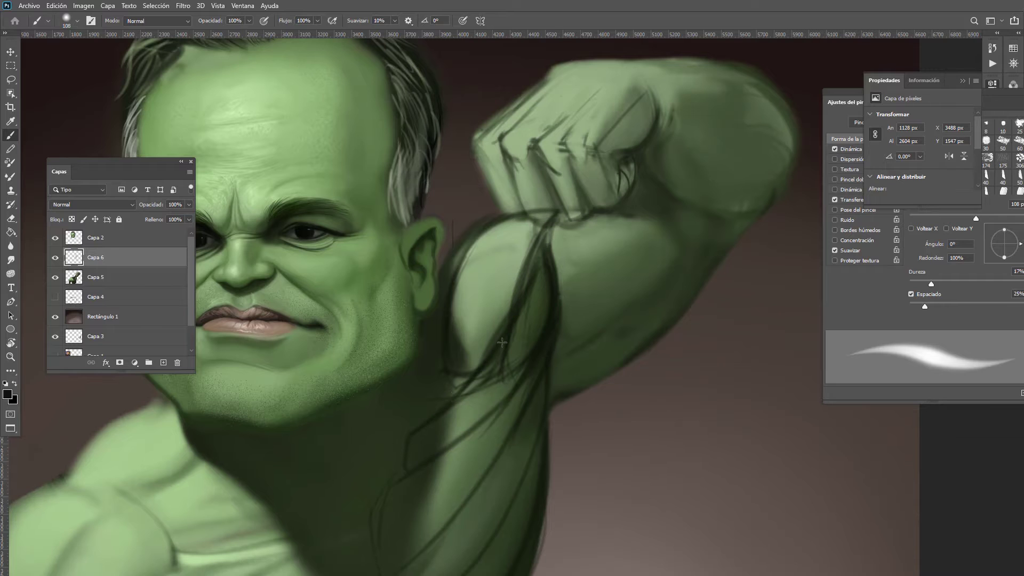
drag(502, 342, 446, 407)
drag(390, 456, 382, 504)
drag(464, 383, 393, 443)
scroll(491, 357, down, 15)
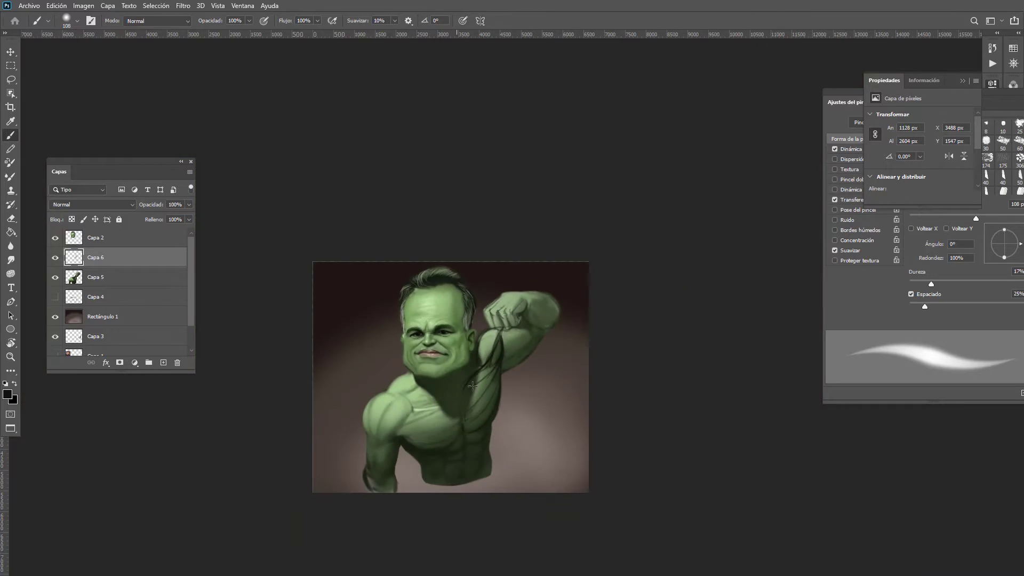
Step: Sketch the front contours of the lowered arm's shoulder muscle, from the collarbone down toward the upper arm
scroll(485, 370, up, 13)
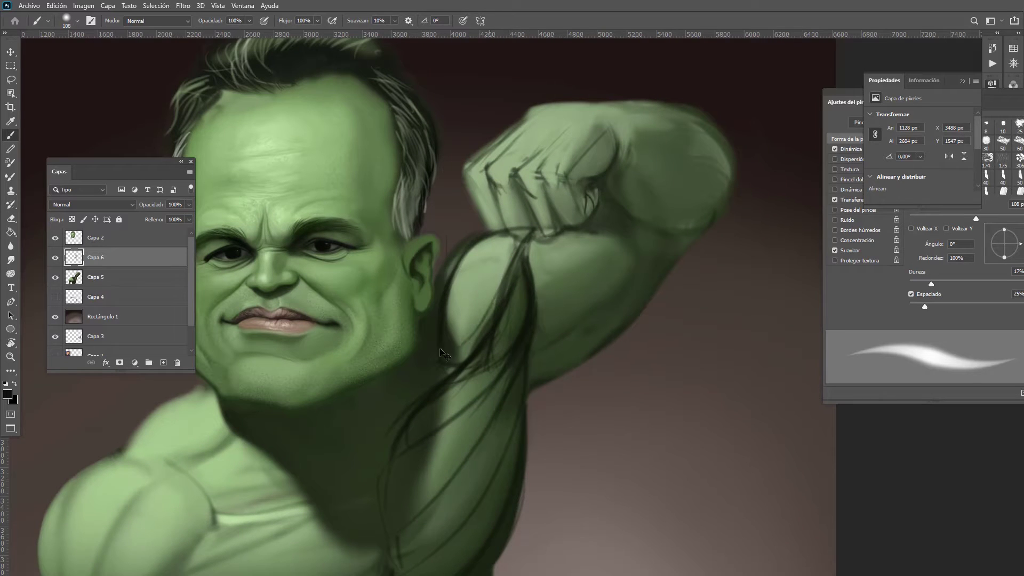
scroll(443, 355, down, 5)
scroll(363, 219, up, 4)
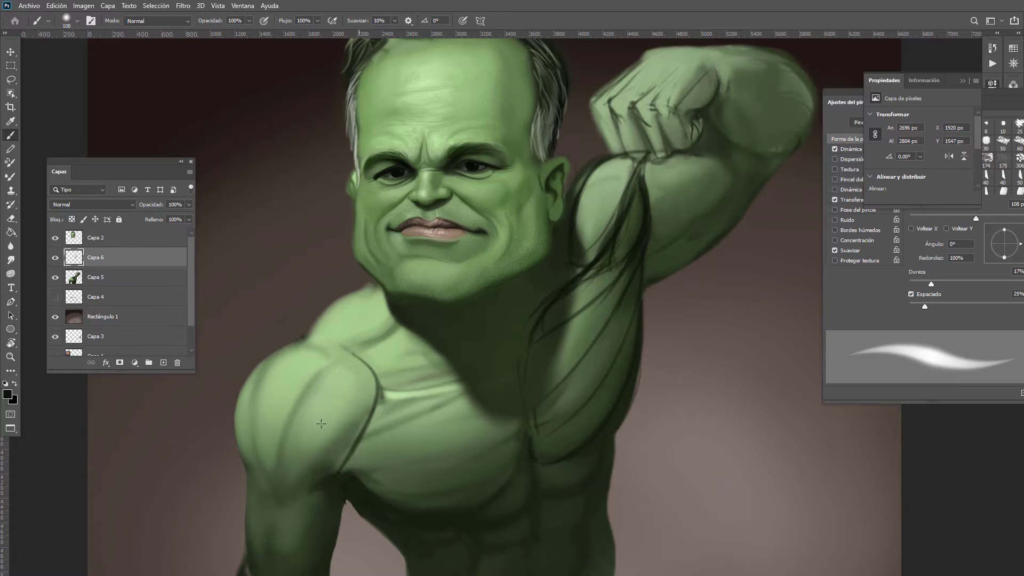
drag(340, 348, 281, 504)
drag(368, 417, 330, 473)
scroll(461, 338, down, 5)
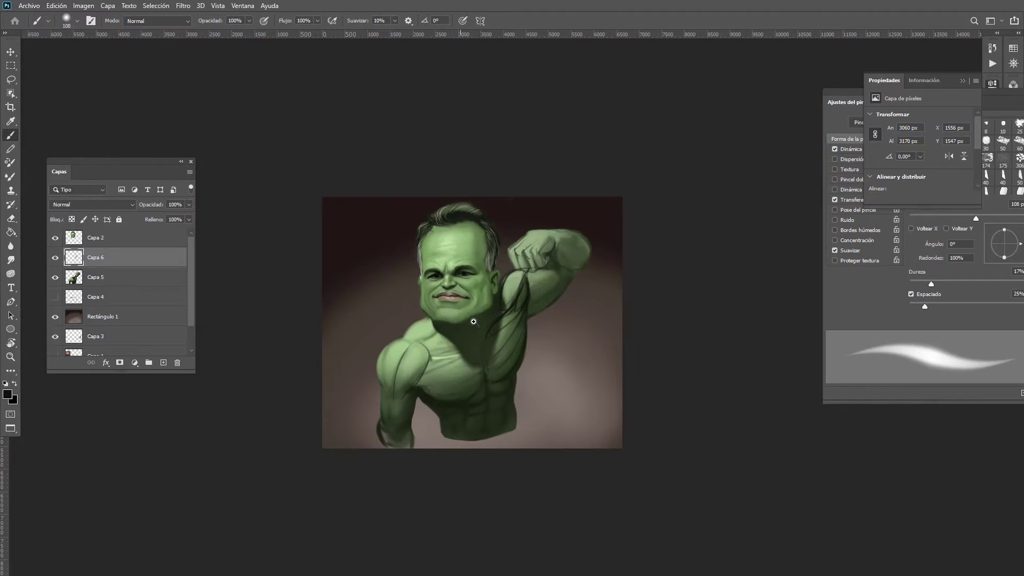
Step: Sketch the outer contour and upper dividing lines of the lowered arm's shoulder muscle
scroll(470, 320, up, 5)
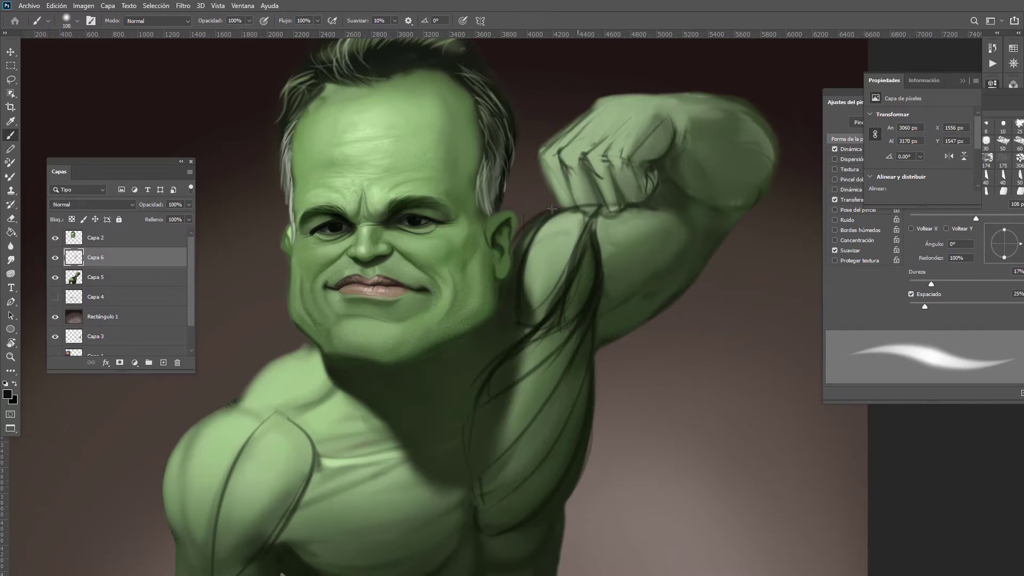
scroll(475, 308, down, 5)
scroll(464, 332, up, 4)
scroll(464, 332, up, 2)
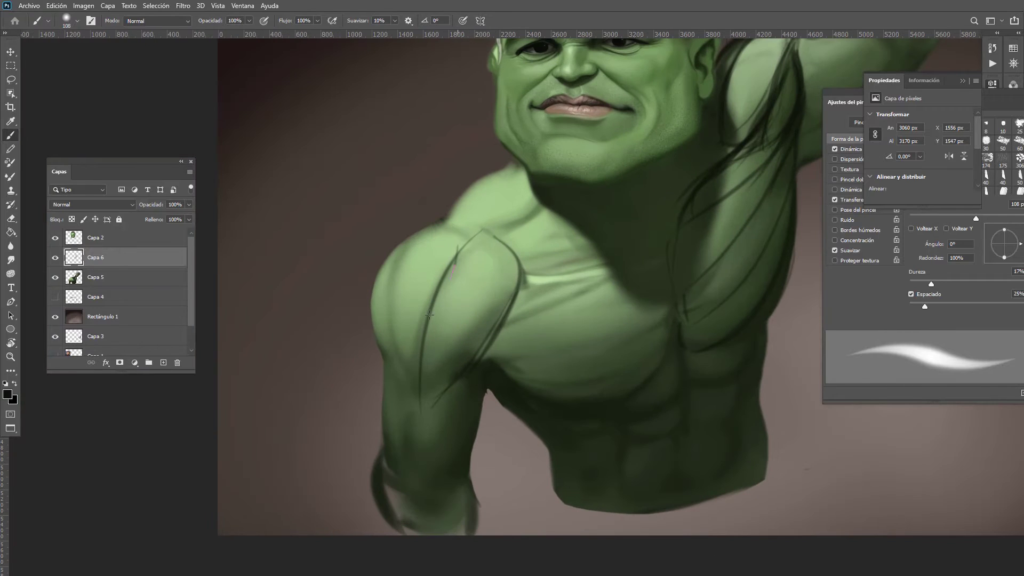
mouse_move(456, 265)
mouse_down()
mouse_move(400, 381)
mouse_move(405, 246)
mouse_up()
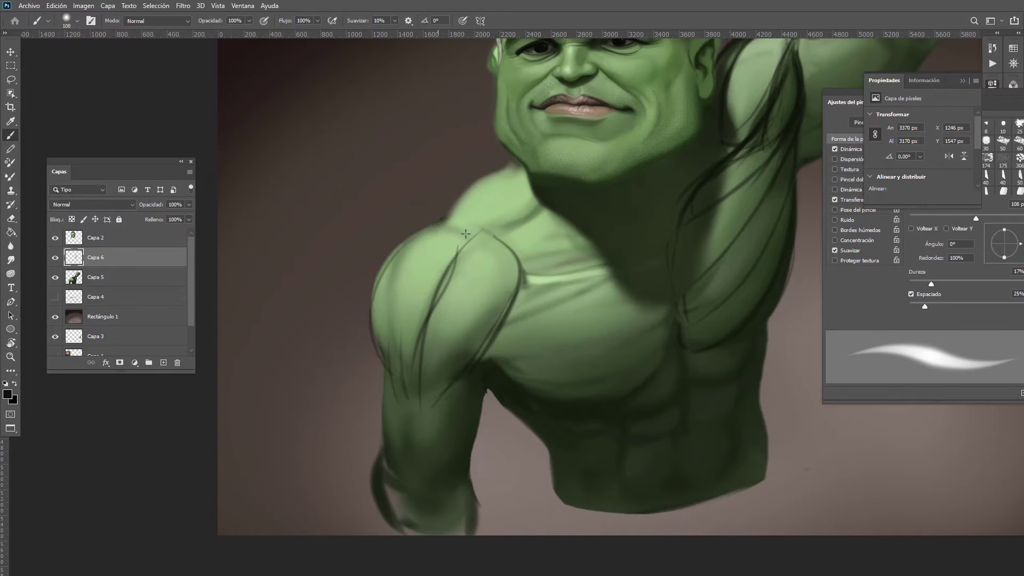
mouse_move(470, 240)
mouse_down()
mouse_move(430, 229)
mouse_move(461, 236)
mouse_up()
drag(418, 272, 459, 239)
Step: Sketch the side and front shoulder fibers converging to a point on the outside of the lowered upper arm
mouse_move(433, 235)
mouse_down()
mouse_move(372, 306)
mouse_move(375, 343)
mouse_move(407, 397)
mouse_up()
drag(410, 368, 414, 406)
drag(384, 355, 408, 397)
drag(381, 365, 413, 415)
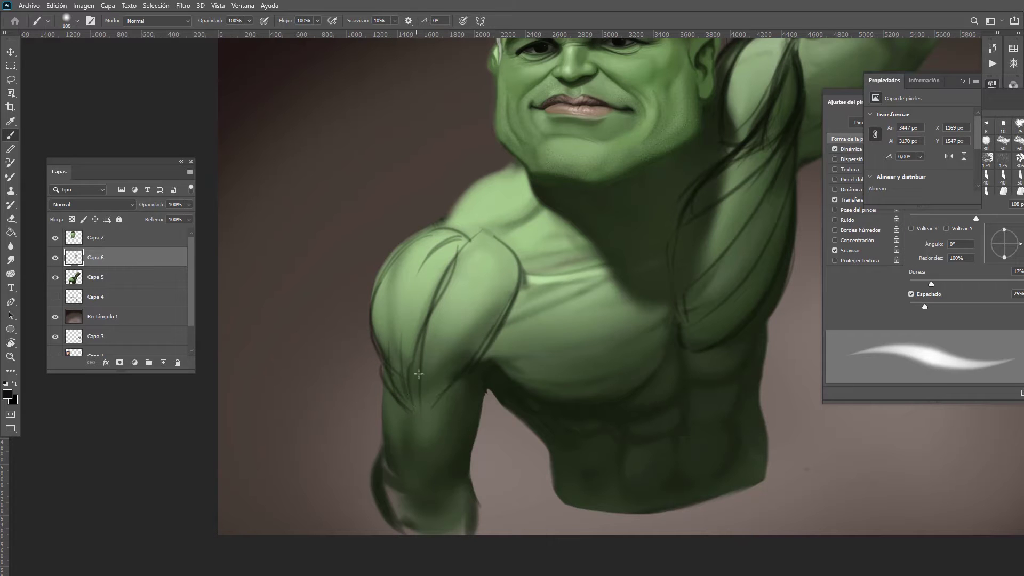
drag(420, 373, 411, 413)
drag(383, 374, 404, 411)
mouse_move(466, 314)
mouse_down()
mouse_move(434, 328)
mouse_move(508, 320)
mouse_move(403, 405)
mouse_up()
drag(483, 346, 421, 357)
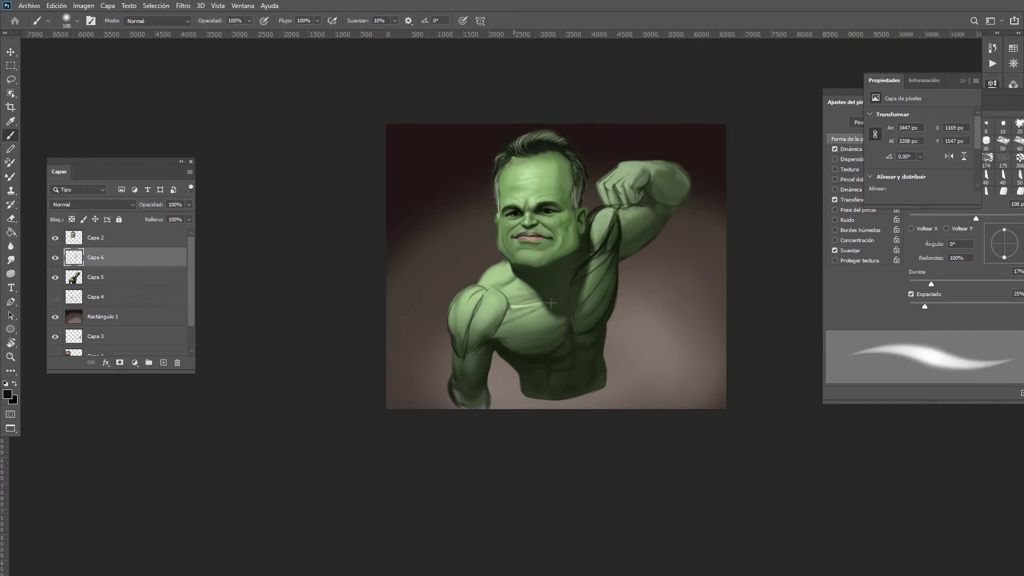
Step: Hide sketch layer Capa 6 and soften the raised arm's inner muscle on Capa 5 with sampled greens and a 560 px brush at 5% hardness
scroll(653, 205, up, 3)
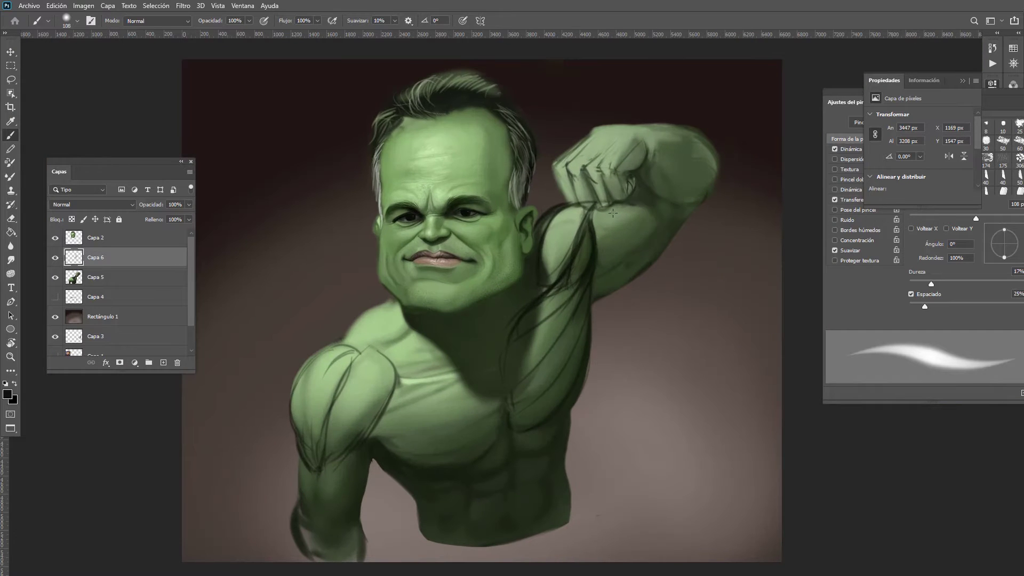
click(55, 258)
scroll(589, 258, up, 3)
key(alt+bracketleft)
mouse_move(542, 255)
mouse_down()
mouse_move(562, 257)
mouse_move(593, 236)
mouse_up()
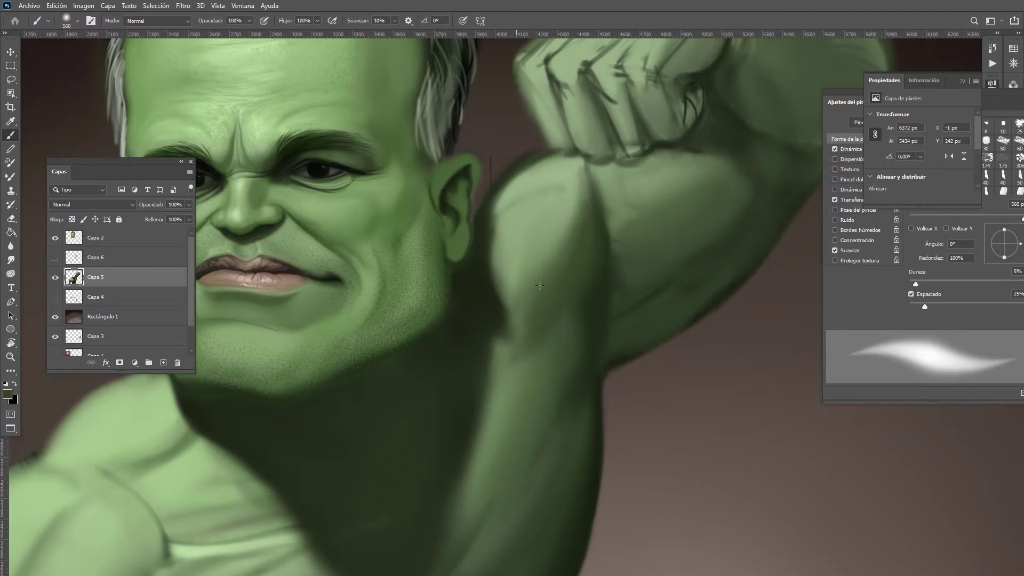
alt+click(574, 215)
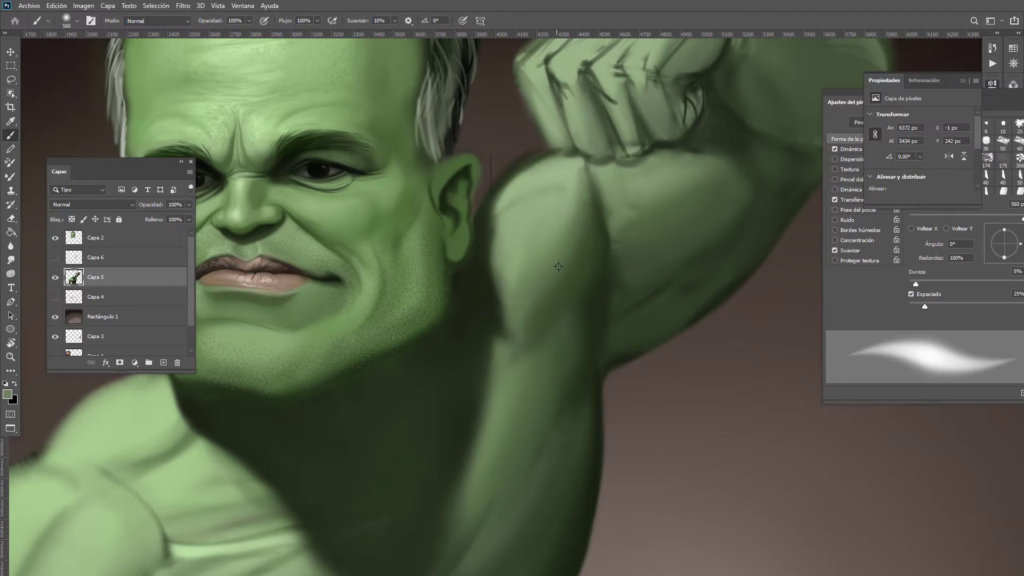
alt+click(516, 370)
Step: Shape the inner muscle's rounded upper edge with a light band and dark crease, and blend its center using sampled greens and a 316 px brush
alt+click(585, 198)
drag(569, 194, 517, 203)
mouse_move(572, 165)
mouse_down()
mouse_move(500, 225)
mouse_move(572, 166)
mouse_move(506, 218)
mouse_move(500, 229)
mouse_move(544, 223)
mouse_move(504, 232)
mouse_move(499, 256)
mouse_move(540, 211)
mouse_move(510, 226)
mouse_move(504, 269)
mouse_up()
alt+click(482, 291)
alt+click(586, 213)
alt+click(561, 193)
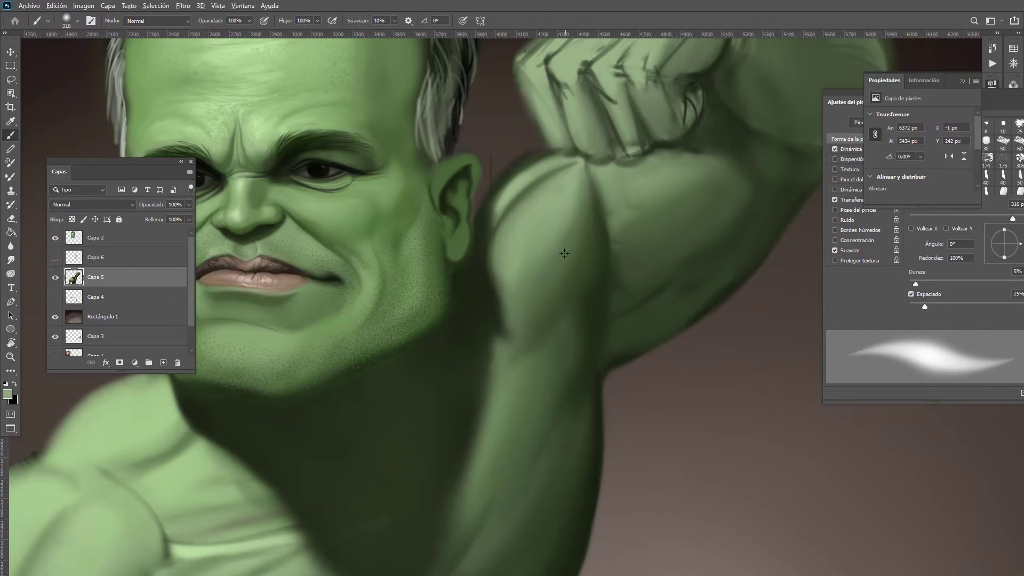
alt+click(567, 254)
drag(575, 227, 514, 332)
Step: Darken the crease between the inner muscle and the biceps with dark green, using a 259 px brush at 34% hardness
alt+click(599, 257)
drag(612, 240, 595, 252)
mouse_move(598, 199)
mouse_down()
mouse_move(613, 252)
mouse_move(571, 296)
mouse_up()
drag(633, 271, 687, 308)
drag(582, 294, 596, 294)
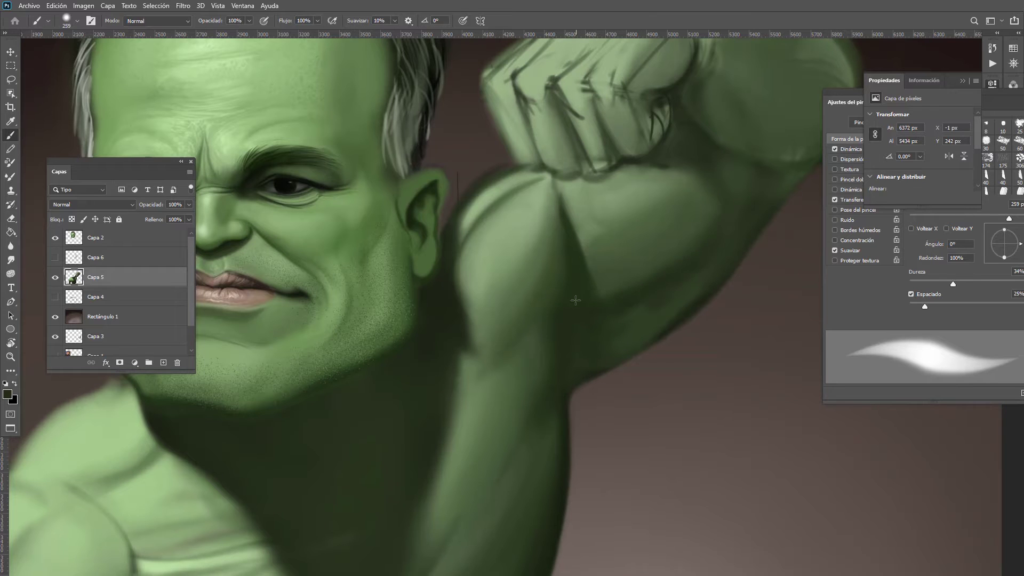
Step: Deepen the shadow around the biceps' lower and elbow side with sampled dark greens, using 259 px and 665 px brushes
drag(691, 144, 567, 293)
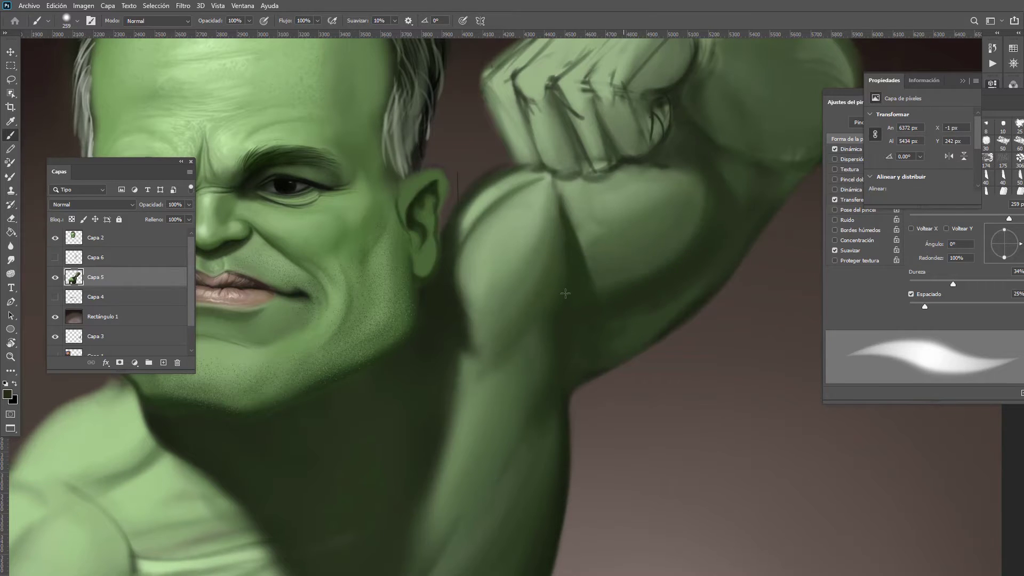
drag(619, 272, 654, 268)
alt+click(631, 271)
alt+click(672, 277)
mouse_move(716, 190)
mouse_down()
mouse_move(644, 280)
mouse_move(580, 317)
mouse_up()
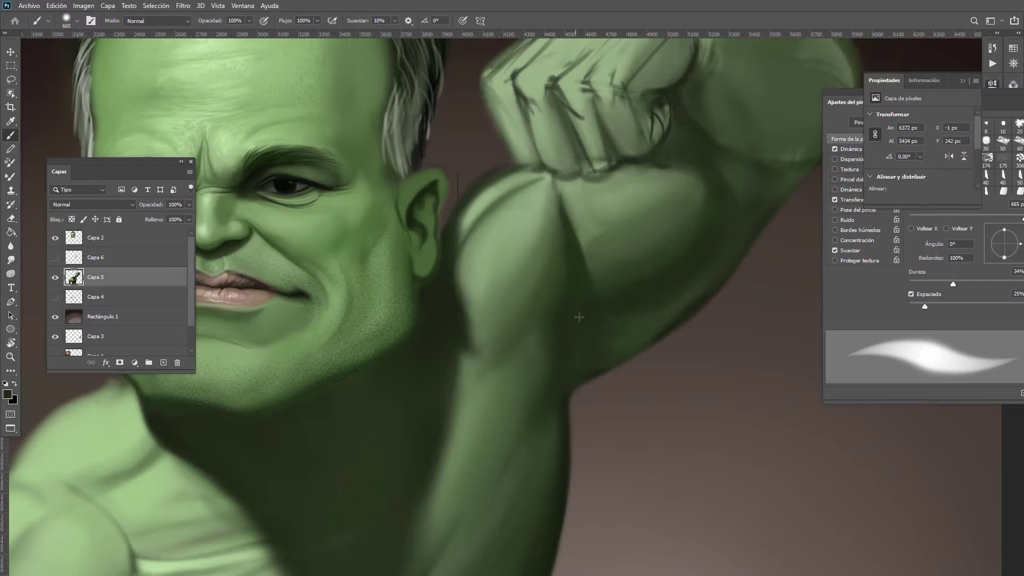
Step: Show the sketch layer and try outlining the biceps in near-black on body layer Capa 5 with a 97 px brush at 64% hardness
click(55, 257)
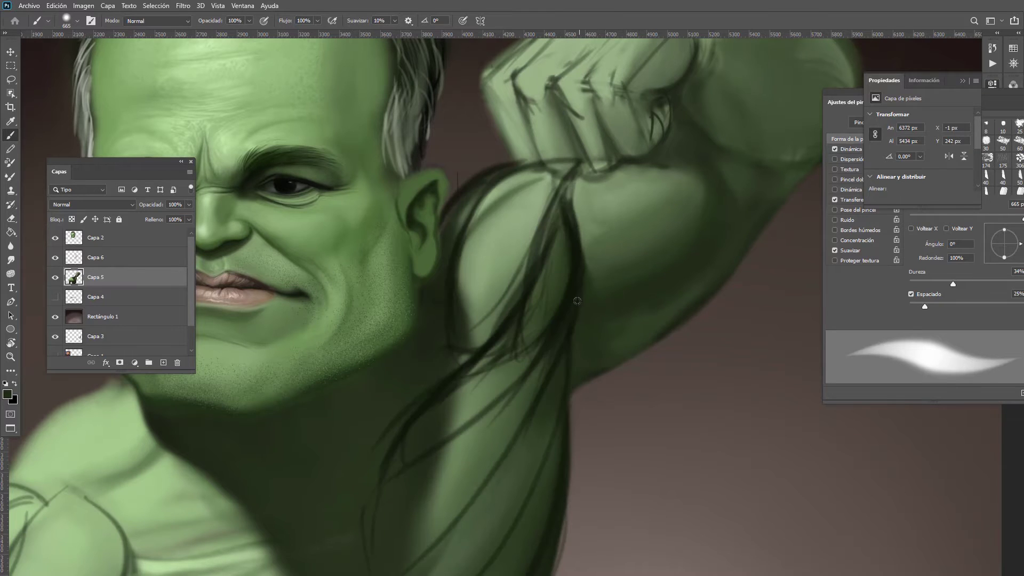
drag(608, 304, 543, 310)
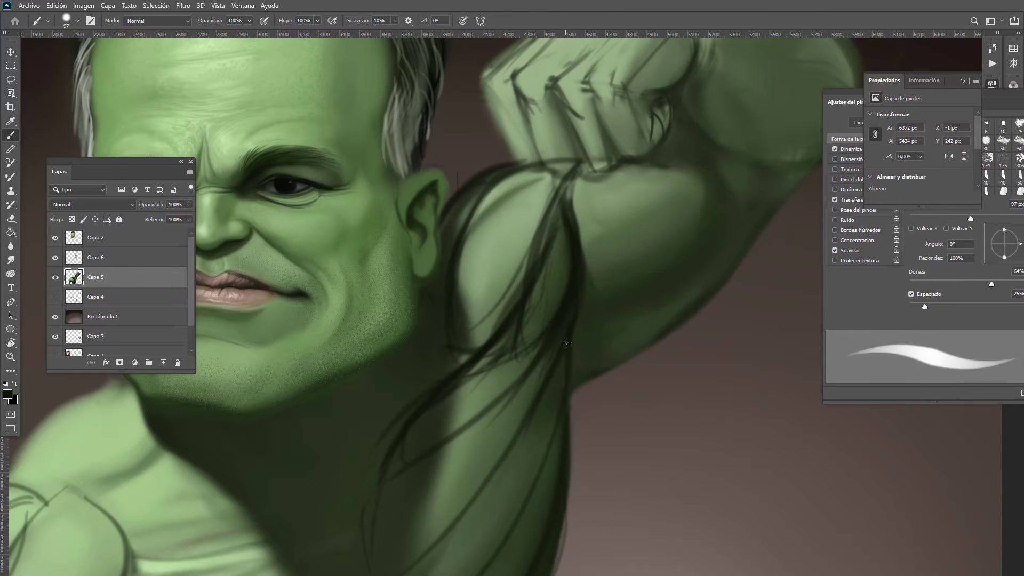
mouse_move(567, 342)
mouse_down()
mouse_move(710, 257)
mouse_move(732, 195)
mouse_move(698, 149)
mouse_move(672, 144)
mouse_move(720, 162)
mouse_move(729, 210)
mouse_move(695, 264)
mouse_move(563, 303)
mouse_up()
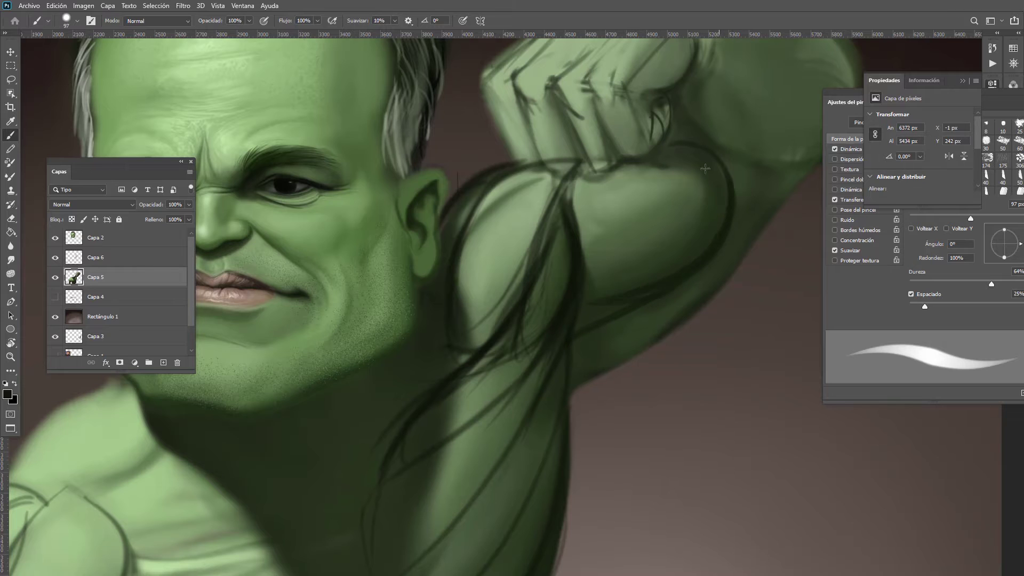
mouse_move(693, 146)
mouse_down()
mouse_move(574, 253)
mouse_move(639, 167)
mouse_move(582, 242)
mouse_move(570, 206)
mouse_move(597, 218)
mouse_up()
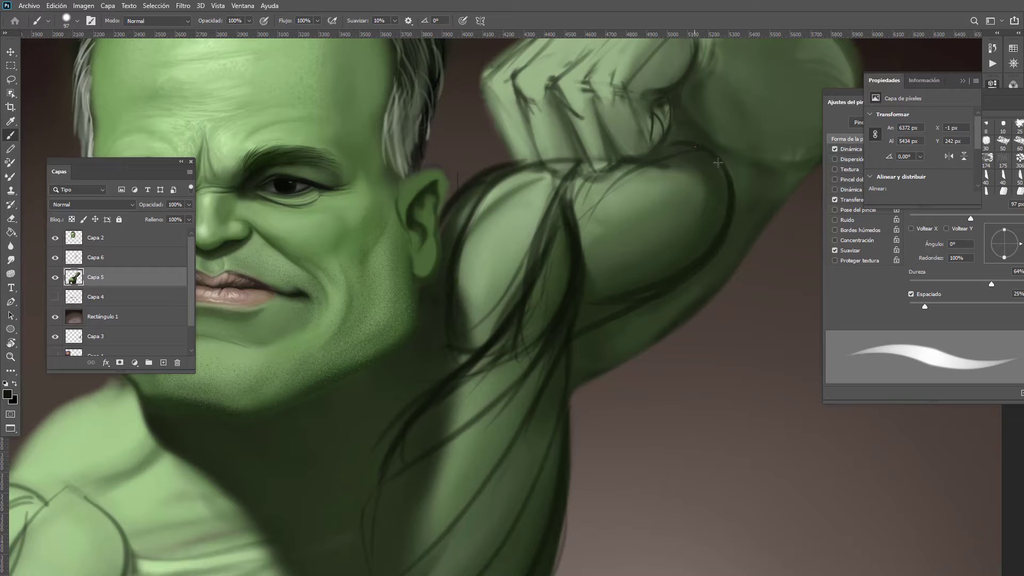
mouse_move(720, 166)
mouse_down()
mouse_move(675, 142)
mouse_move(714, 131)
mouse_move(727, 149)
mouse_move(748, 143)
mouse_move(732, 177)
mouse_up()
drag(715, 249, 719, 242)
mouse_move(696, 267)
mouse_down()
mouse_move(566, 357)
mouse_move(600, 335)
mouse_move(571, 338)
mouse_move(568, 356)
mouse_move(689, 267)
mouse_move(569, 379)
mouse_move(702, 276)
mouse_up()
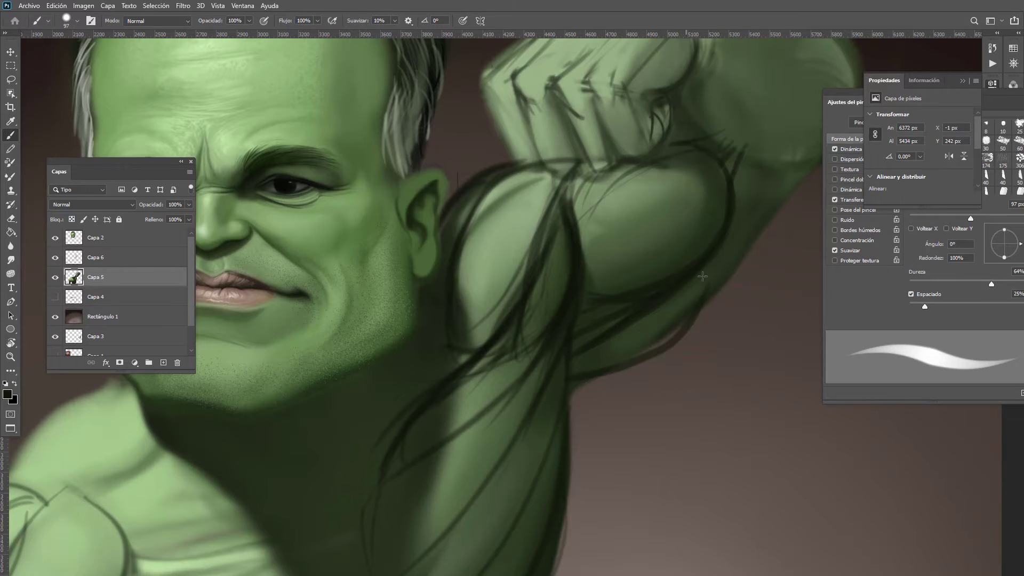
Step: Try sketching the raised arm's underside contour and the muscle lines below the biceps on the body layer
drag(660, 344, 808, 162)
drag(722, 250, 593, 331)
drag(696, 239, 516, 402)
drag(594, 314, 548, 337)
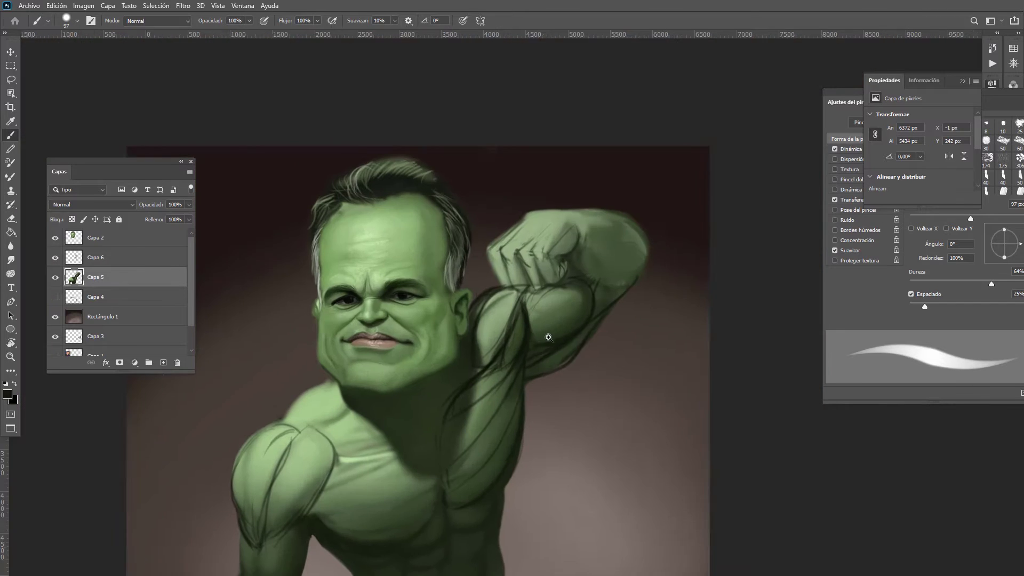
key(ctrl+minus)
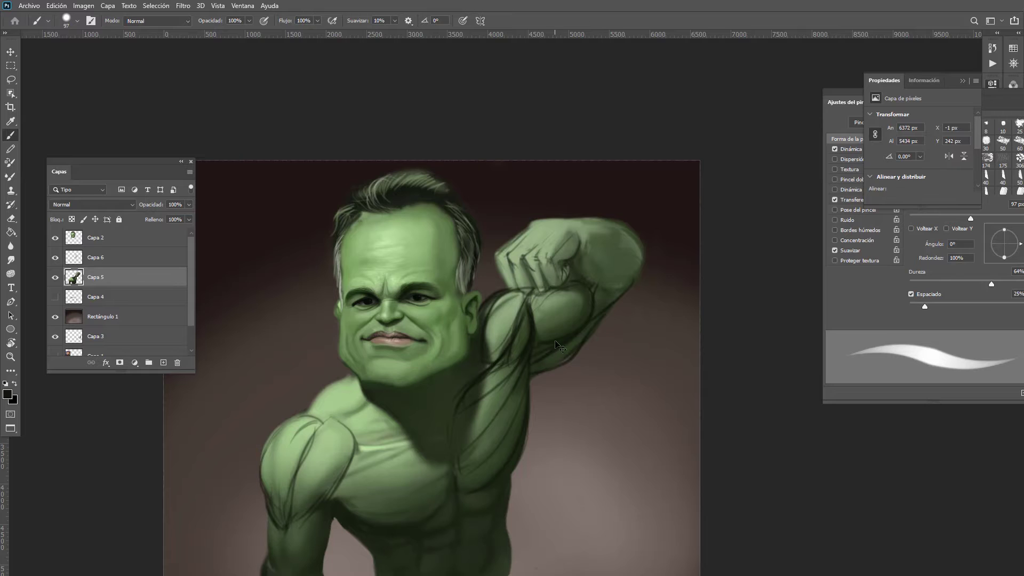
drag(572, 339, 605, 339)
Step: Undo the biceps and underside lines sketched on the body layer
key(ctrl+z)
key(ctrl+z)
key(ctrl+z)
key(ctrl+z)
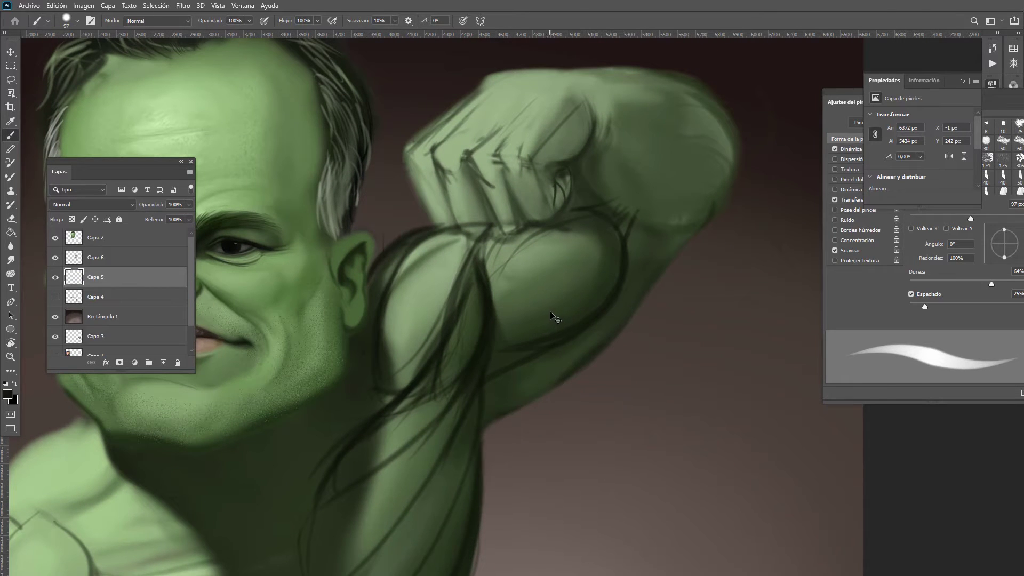
key(ctrl+z)
key(ctrl+z)
key(ctrl+z)
key(ctrl+z)
key(ctrl+z)
key(ctrl+z)
key(ctrl+z)
key(ctrl+z)
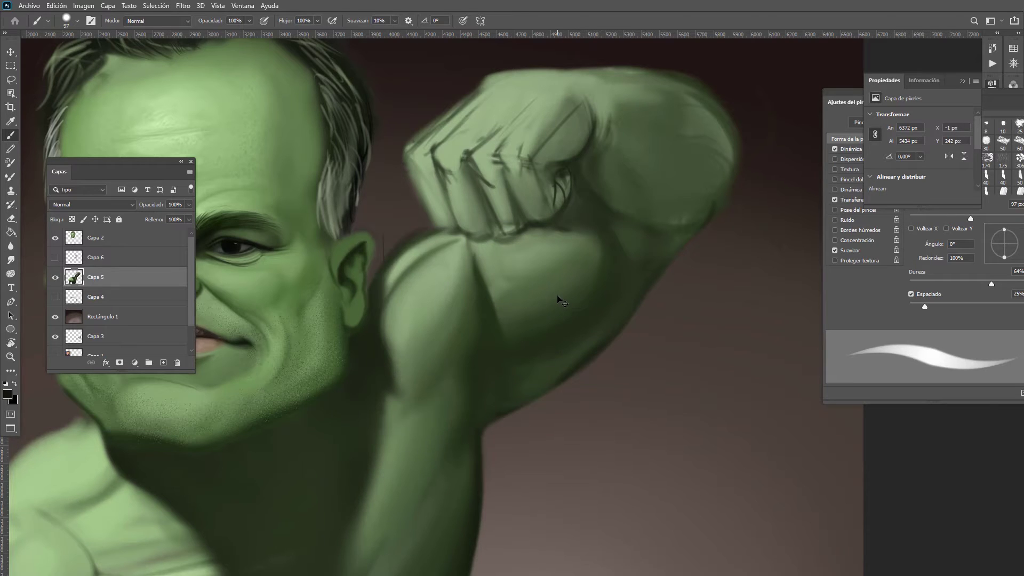
Step: Show and select sketch layer Capa 6 and outline the biceps in near-black with a 97 px brush at 64% hardness
click(55, 257)
click(128, 258)
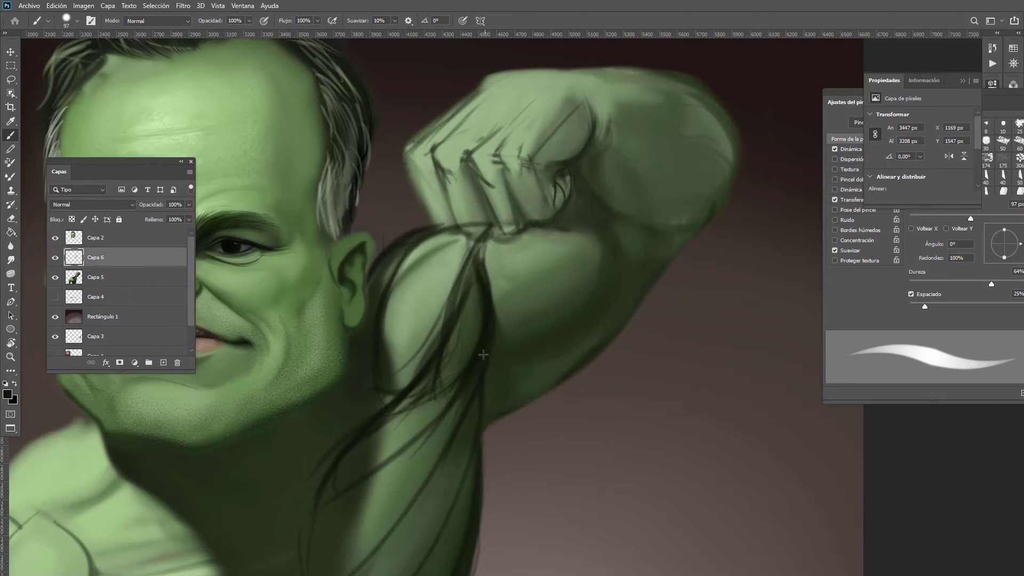
drag(483, 355, 627, 266)
mouse_move(518, 223)
mouse_down()
mouse_move(613, 266)
mouse_move(606, 221)
mouse_move(588, 239)
mouse_move(568, 327)
mouse_move(482, 374)
mouse_up()
drag(613, 277, 490, 381)
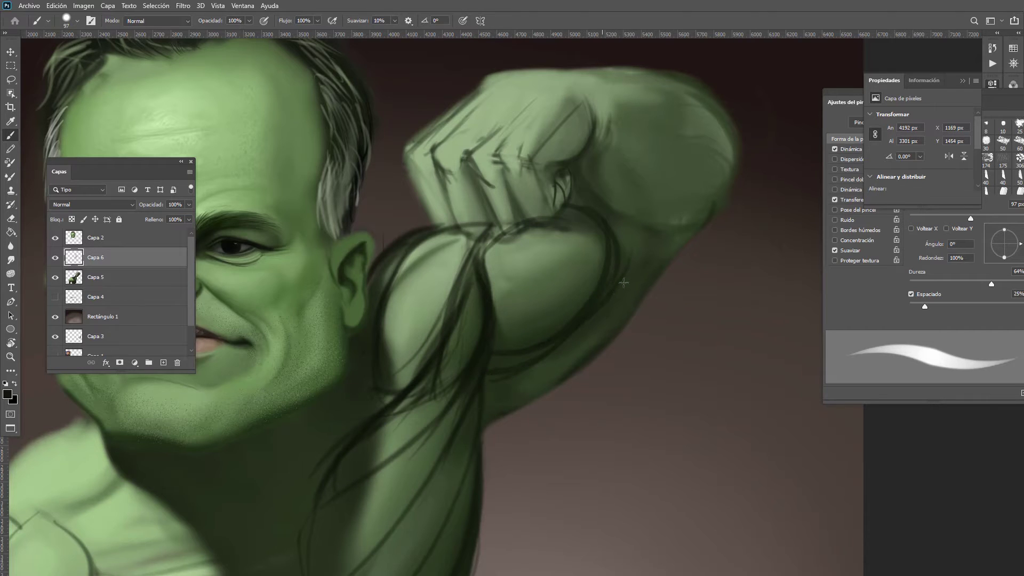
Step: Sketch the raised arm's underside contour and the lines near the elbow end of the biceps, then hide the sketch layer
mouse_move(610, 305)
mouse_down()
mouse_move(479, 417)
mouse_move(565, 382)
mouse_up()
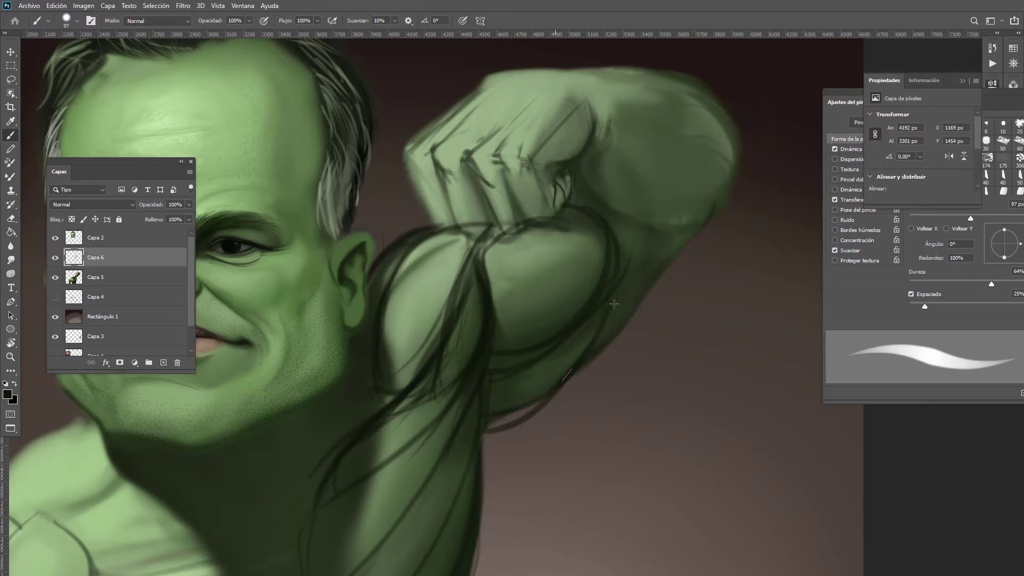
mouse_move(614, 306)
mouse_down()
mouse_move(703, 222)
mouse_move(598, 180)
mouse_move(586, 306)
mouse_move(616, 281)
mouse_up()
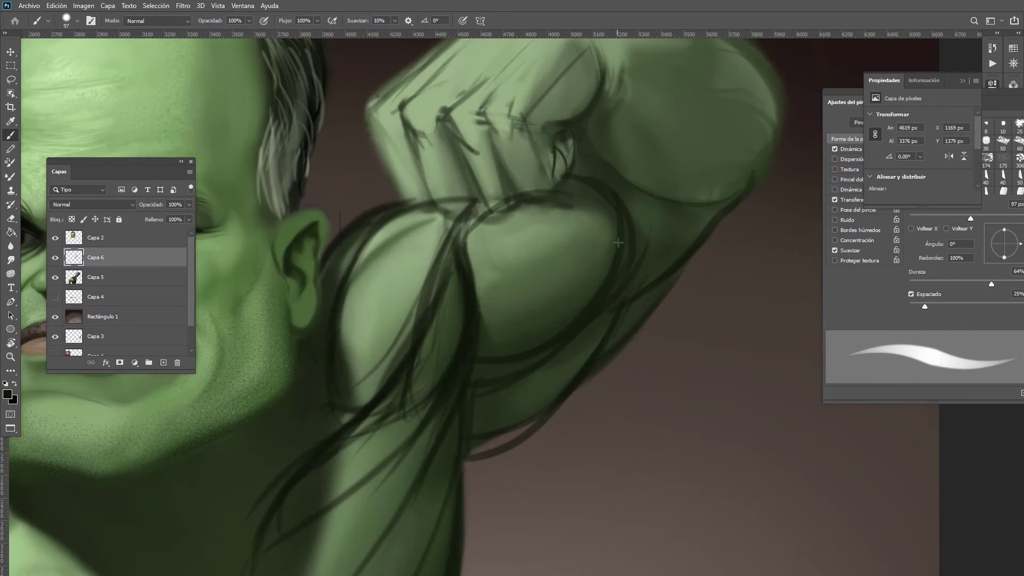
click(55, 258)
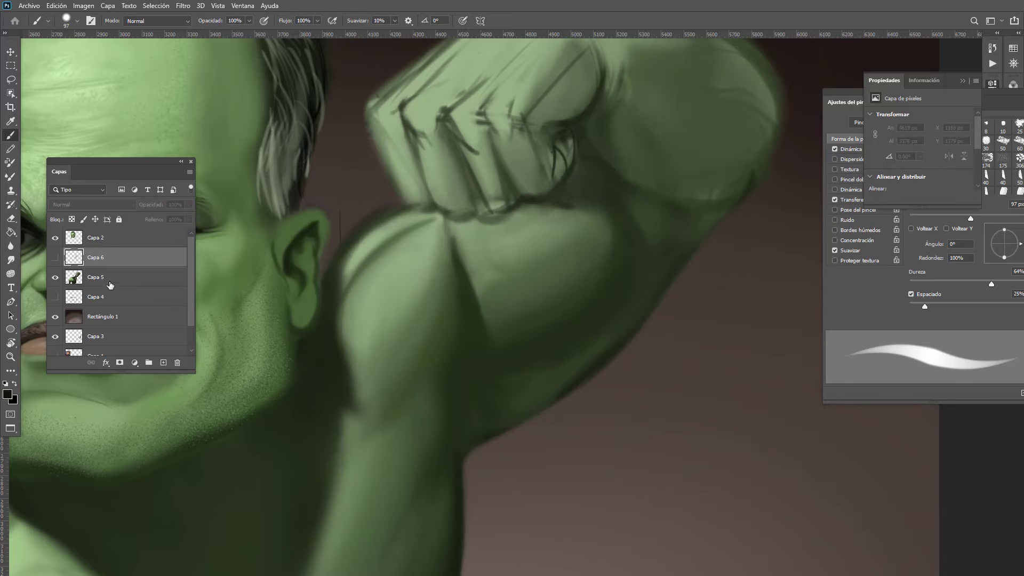
Step: Select body layer Capa 5 and darken the biceps' underside and the triceps in sampled dark green with a soft 433 px brush at 19% hardness
click(135, 278)
alt+click(620, 231)
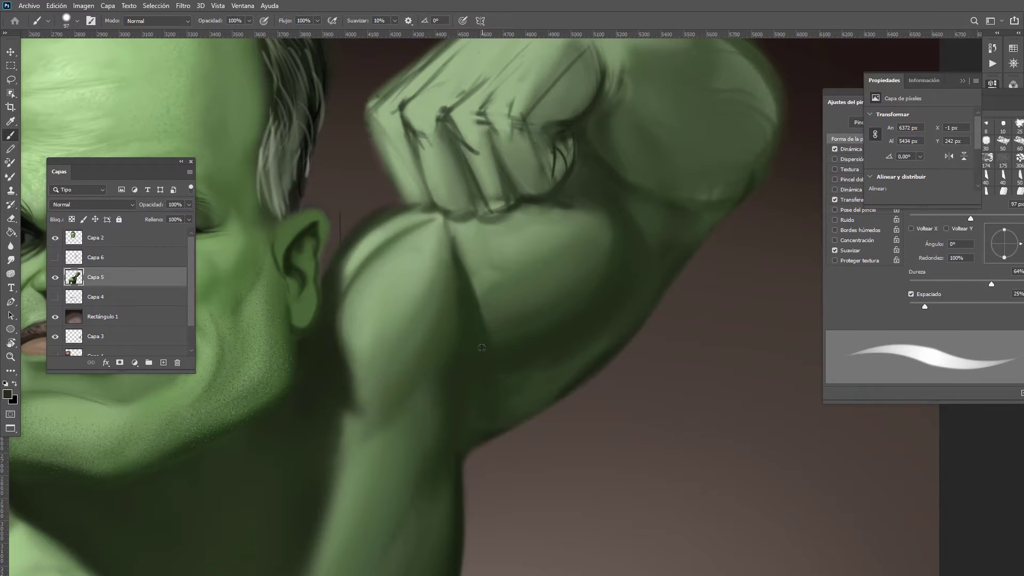
mouse_move(555, 324)
mouse_down()
mouse_move(518, 351)
mouse_move(582, 266)
mouse_up()
mouse_move(554, 312)
mouse_down()
mouse_move(568, 316)
mouse_move(577, 238)
mouse_up()
drag(475, 342, 625, 244)
mouse_move(512, 325)
mouse_down()
mouse_move(525, 302)
mouse_move(531, 328)
mouse_up()
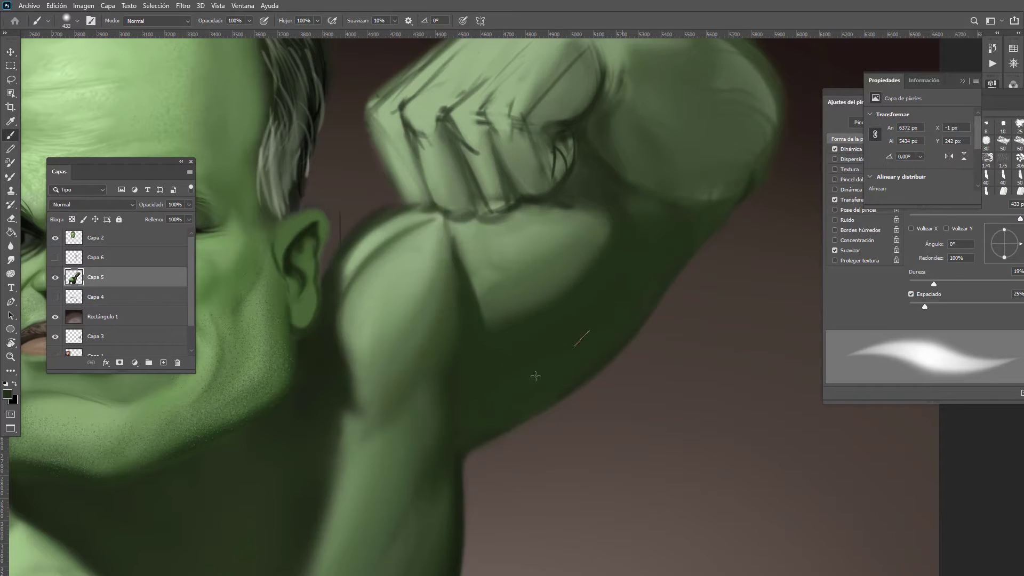
drag(577, 296, 517, 321)
mouse_move(593, 310)
mouse_down()
mouse_move(599, 304)
mouse_move(533, 322)
mouse_up()
drag(487, 351, 439, 374)
Step: Paint a dark curved crease between the raised arm's biceps and triceps with soft brushes of 153 and 229 px
drag(444, 419, 561, 332)
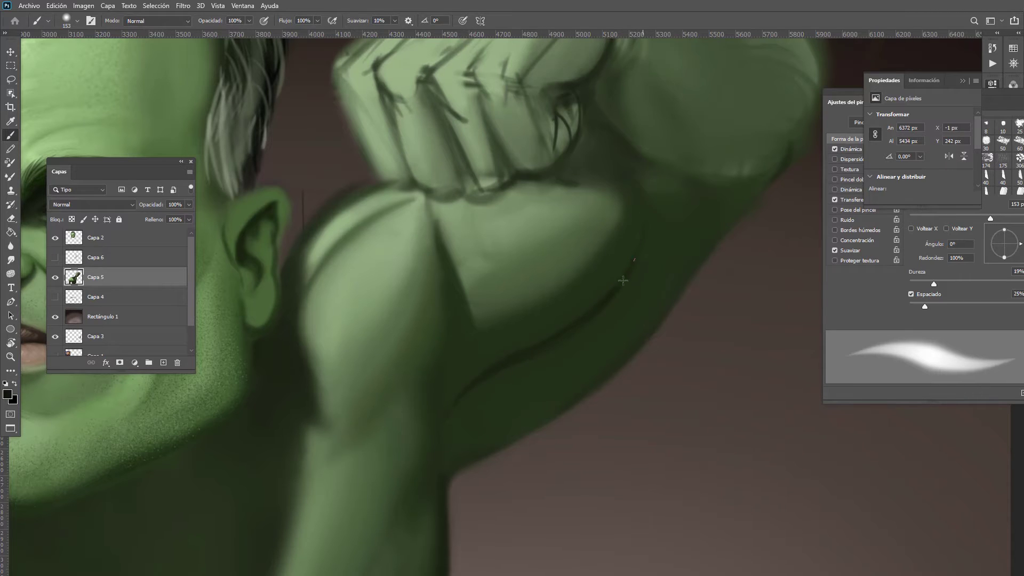
drag(623, 280, 549, 345)
mouse_move(466, 380)
mouse_down()
mouse_move(488, 380)
mouse_move(436, 463)
mouse_up()
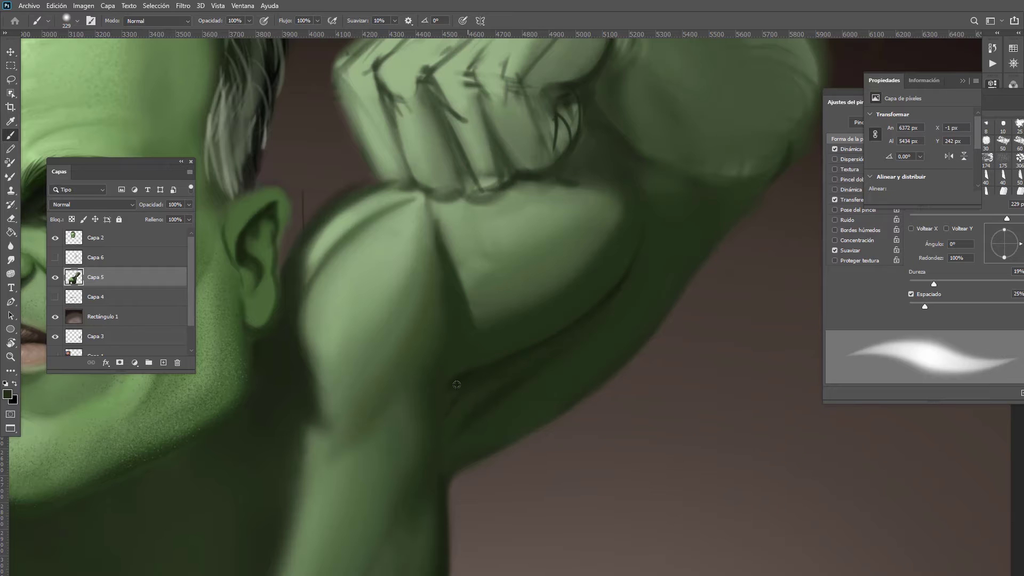
mouse_move(456, 384)
mouse_down()
mouse_move(570, 331)
mouse_move(638, 276)
mouse_move(642, 240)
mouse_up()
Step: Blend the shadow between the raised arm's shoulder muscle and biceps with sampled greens, undoing the last stroke
scroll(693, 233, down, 4)
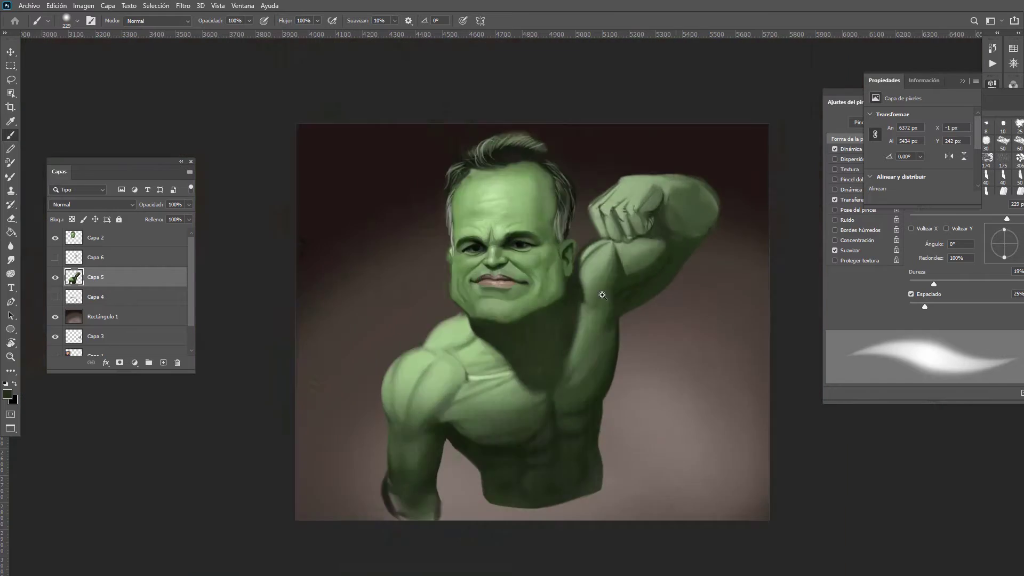
scroll(704, 273, up, 4)
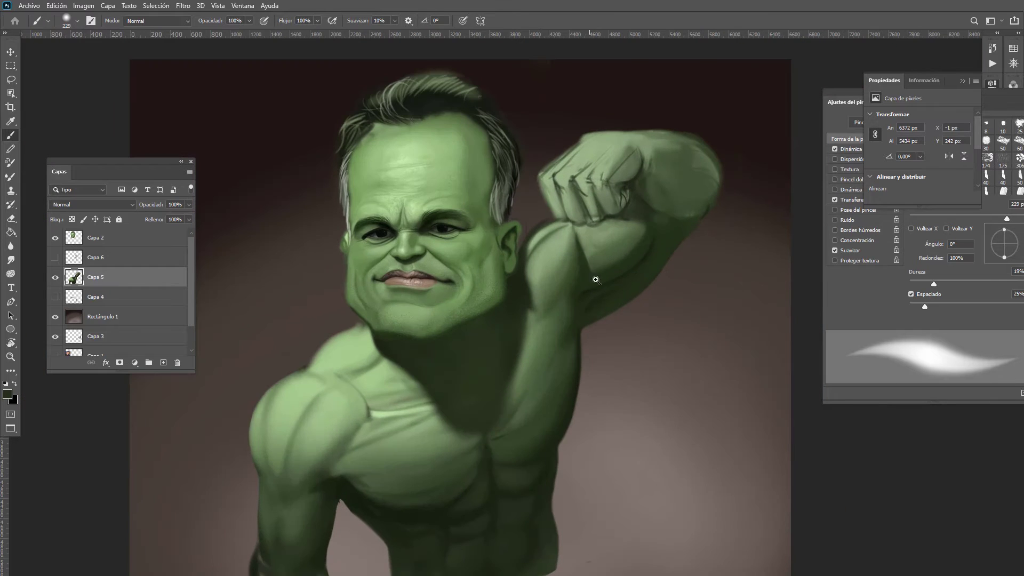
scroll(593, 272, up, 3)
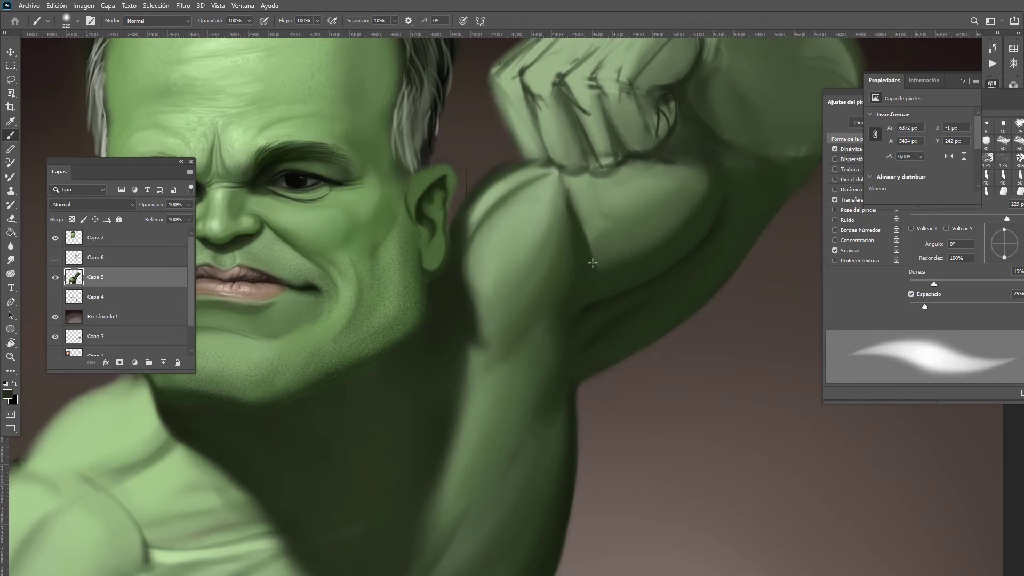
alt+click(558, 268)
alt+click(572, 250)
alt+click(562, 253)
drag(566, 228, 554, 329)
alt+click(580, 184)
drag(584, 223, 568, 212)
key(ctrl+z)
Step: Shade the inner upper arm down to the armpit with sampled greens
key(ctrl+0)
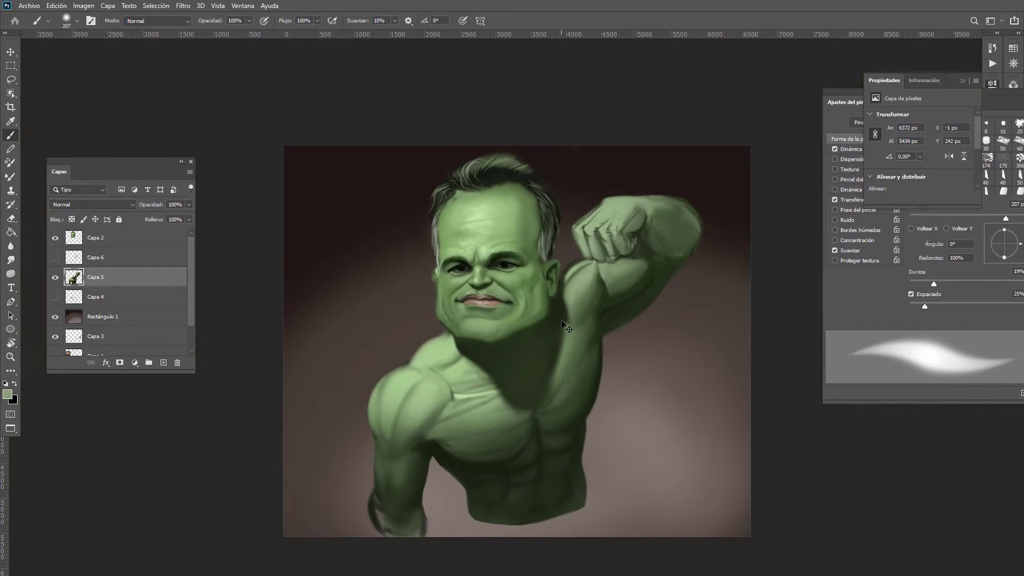
ctrl+click(606, 357)
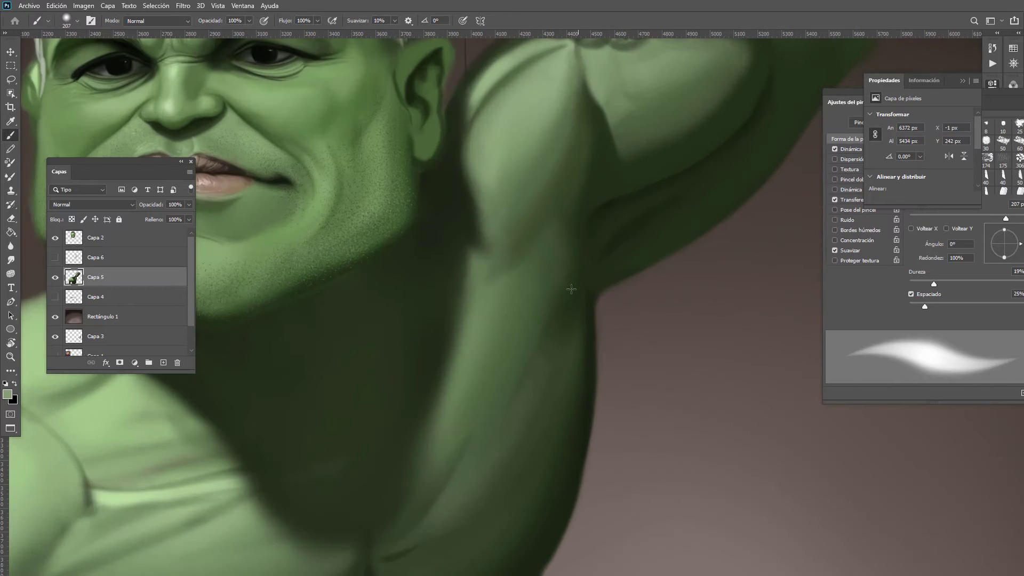
drag(562, 265, 583, 264)
alt+click(597, 161)
drag(596, 155, 591, 222)
drag(578, 274, 542, 278)
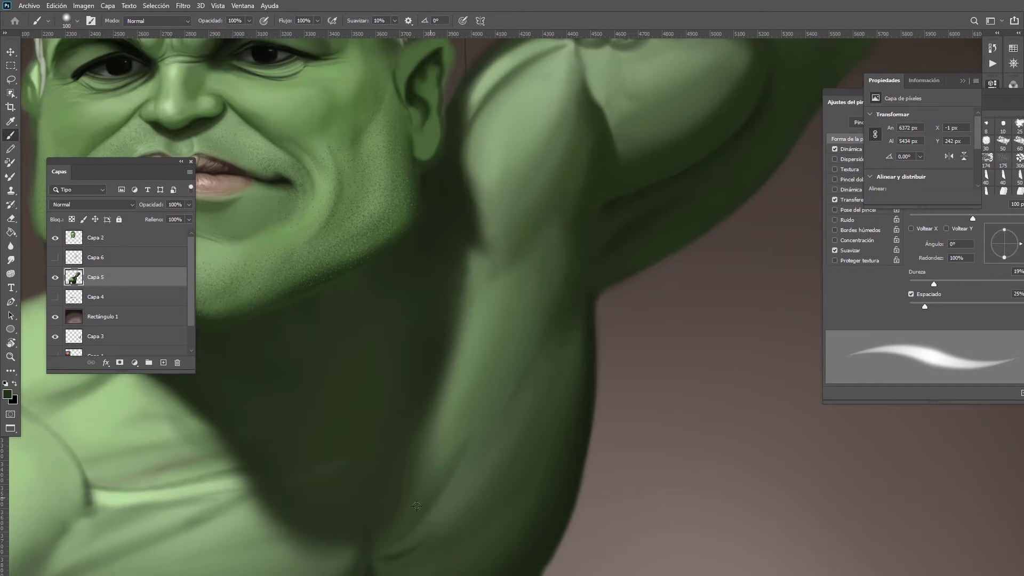
Step: Draw a thin dark muscle line from the chest up toward the raised arm's armpit with a 100 px brush, redoing the first attempt
drag(384, 510, 562, 225)
key(ctrl+z)
drag(422, 489, 590, 223)
Step: Show and select sketch layer Capa 6, sketch curved guide lines over the raised arm's muscles, then hide the layer
click(54, 257)
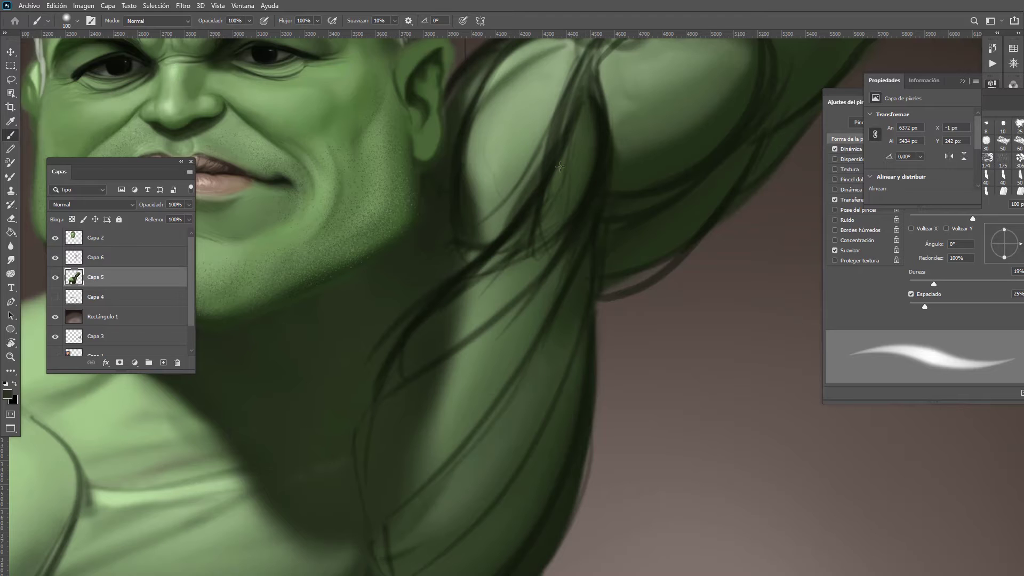
drag(571, 198, 492, 273)
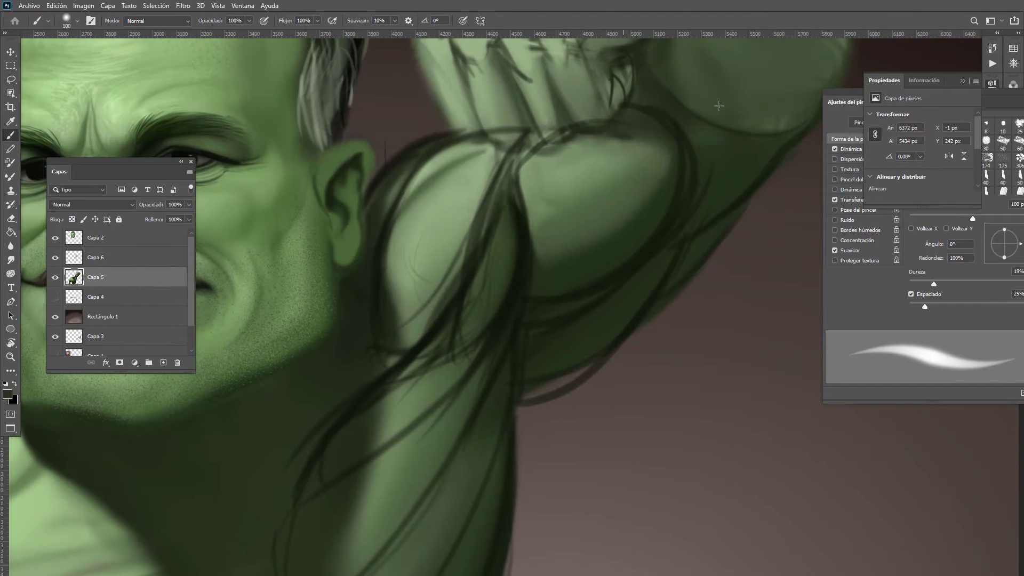
ctrl+click(652, 233)
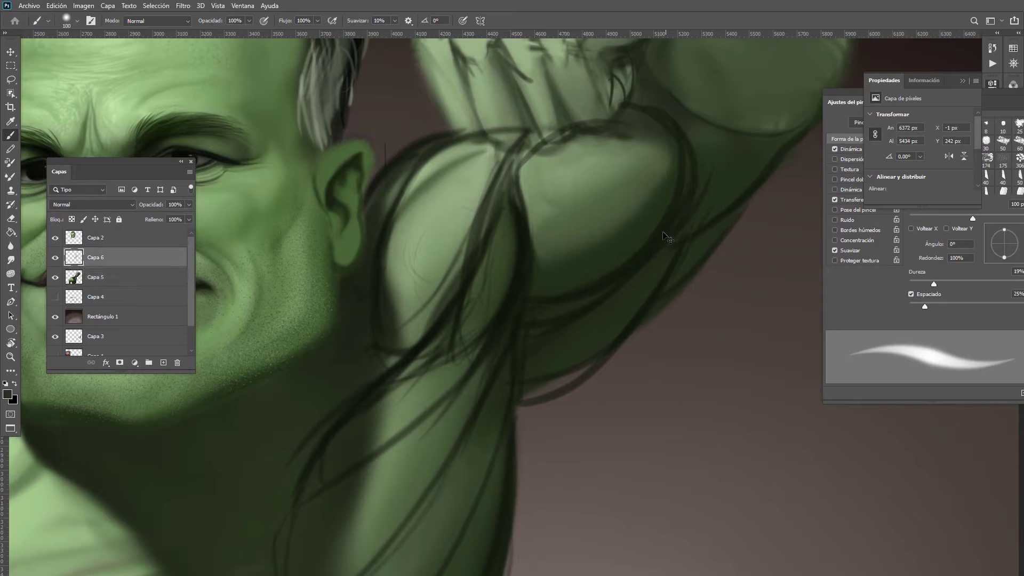
mouse_move(472, 220)
mouse_down()
mouse_move(453, 282)
mouse_move(427, 251)
mouse_up()
drag(457, 229, 645, 142)
drag(503, 249, 799, 96)
drag(698, 197, 614, 232)
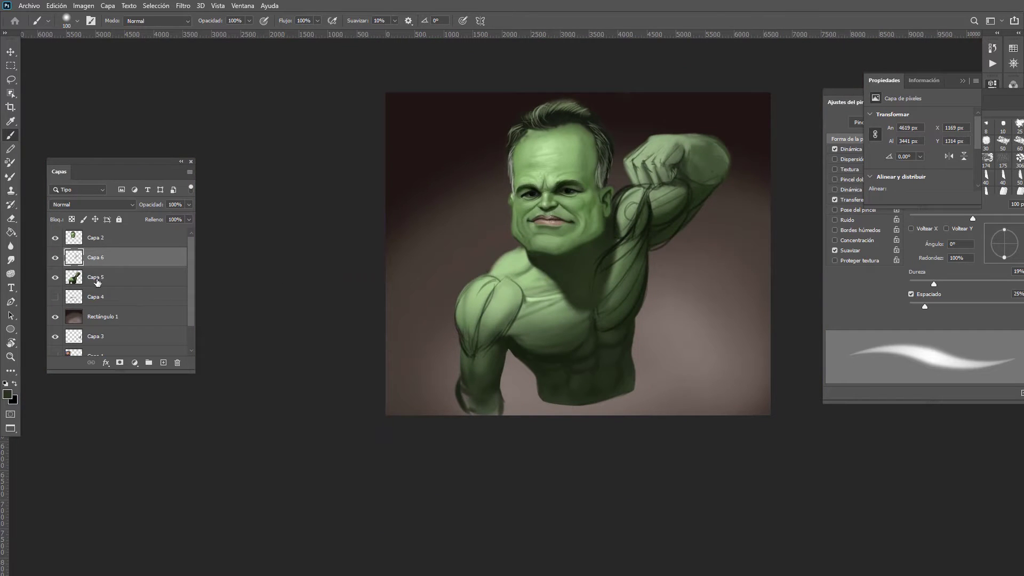
click(55, 258)
Step: Return to Capa 5 and smooth the raised arm's shoulder muscle with sampled greens, using soft brushes of 403 and 414 px
scroll(648, 214, up, 5)
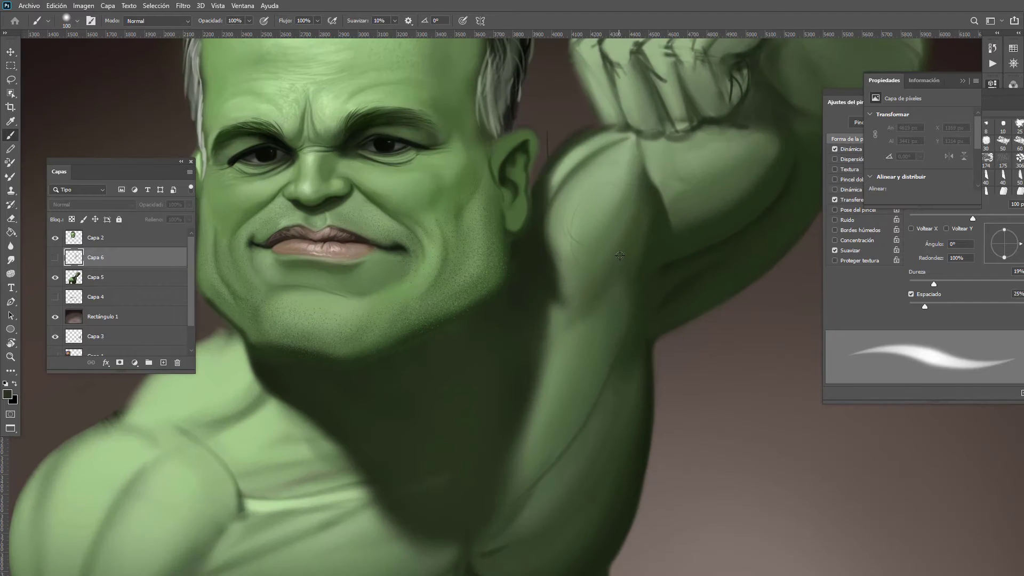
alt+click(594, 217)
click(631, 161)
key(Return)
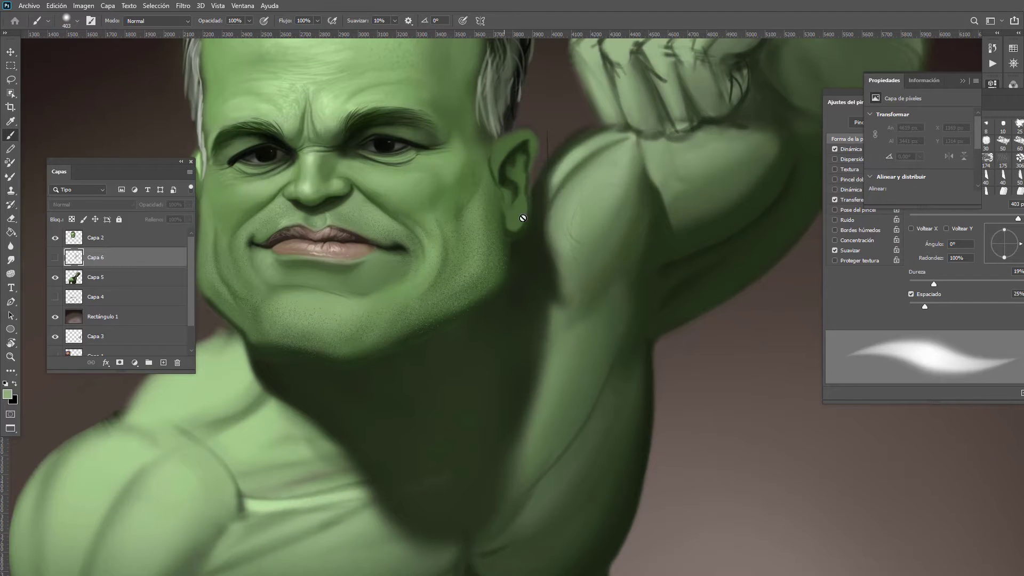
ctrl+click(615, 172)
drag(571, 262, 616, 202)
alt+right_click(585, 263)
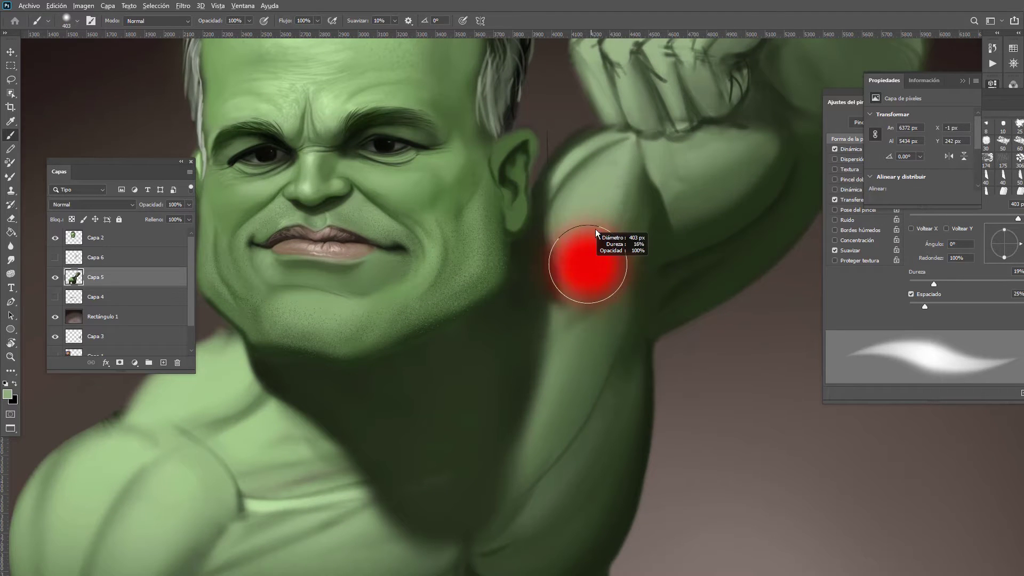
alt+click(621, 225)
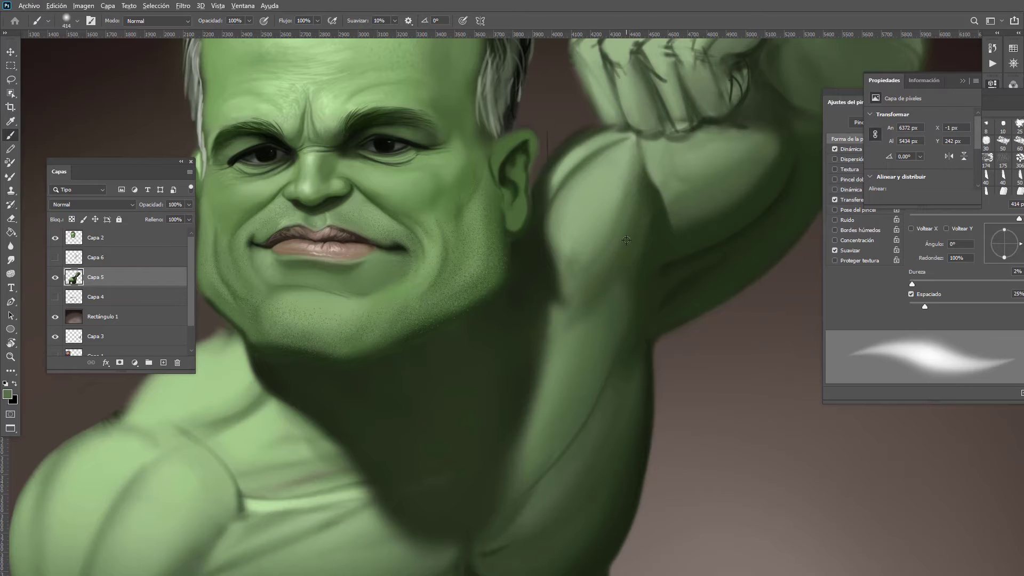
alt+click(580, 302)
drag(637, 269, 630, 260)
Step: Darken the muscle crease running from the raised arm's armpit to the chest centre in sampled dark green at 2% hardness
drag(608, 352, 465, 524)
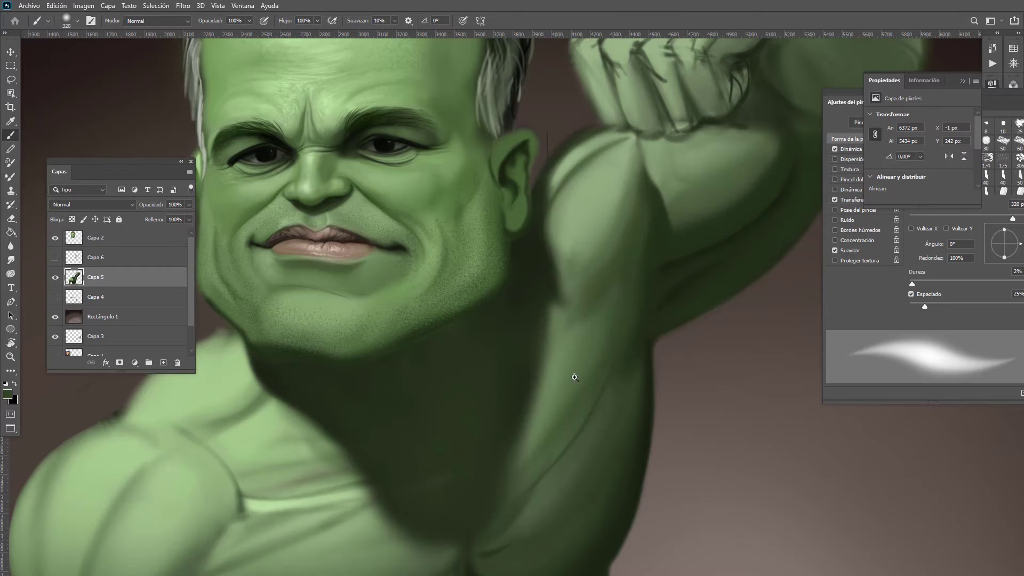
scroll(613, 362, down, 10)
scroll(616, 369, up, 10)
drag(588, 321, 603, 303)
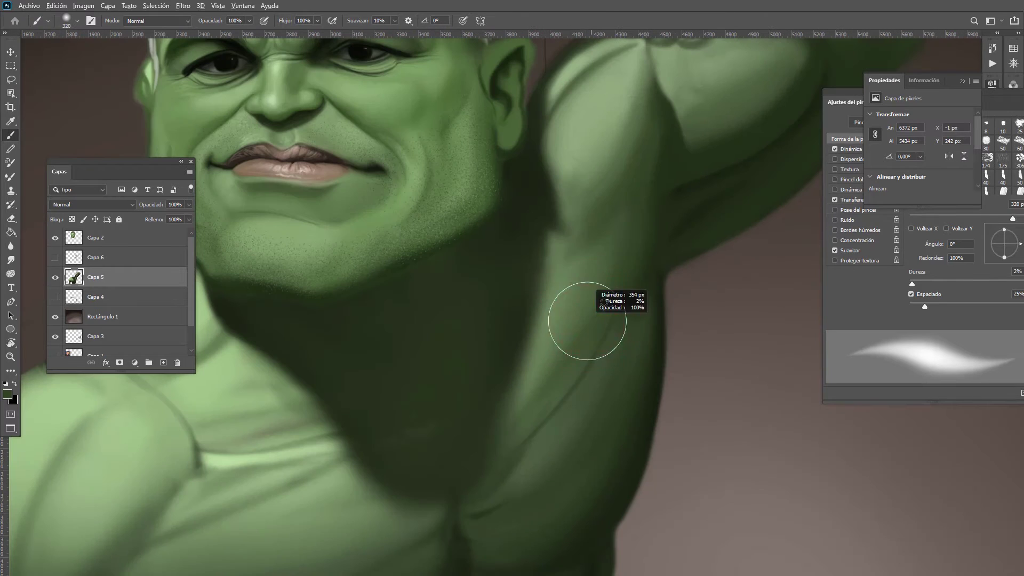
alt+click(641, 262)
drag(599, 341, 524, 424)
drag(577, 367, 480, 368)
drag(607, 334, 468, 478)
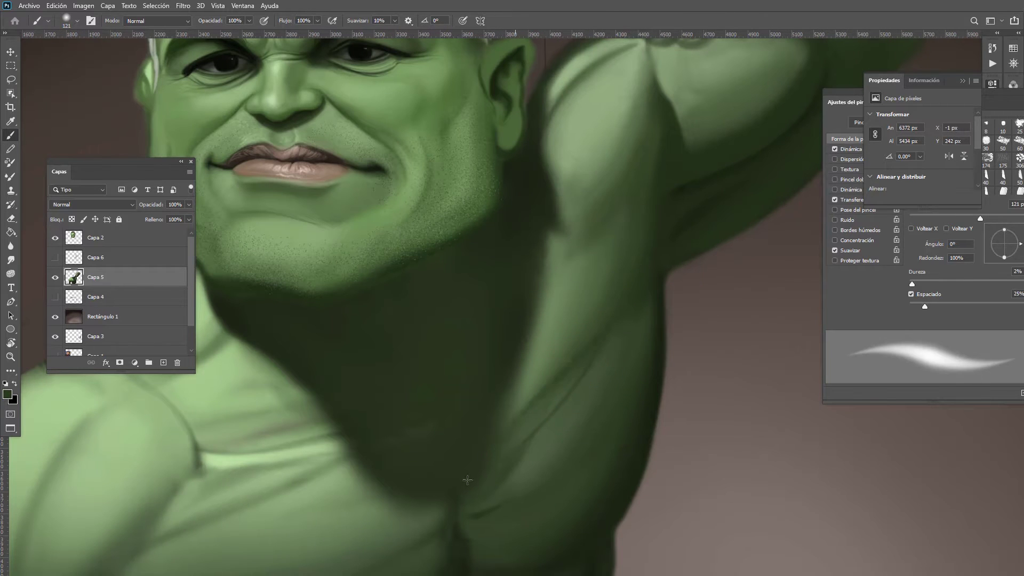
Step: Blend the muscle folds around the raised arm's armpit with sampled greens
drag(558, 365, 597, 344)
alt+click(599, 318)
mouse_move(603, 307)
mouse_down()
mouse_move(549, 370)
mouse_move(589, 335)
mouse_move(676, 356)
mouse_up()
alt+click(647, 248)
drag(657, 233, 629, 226)
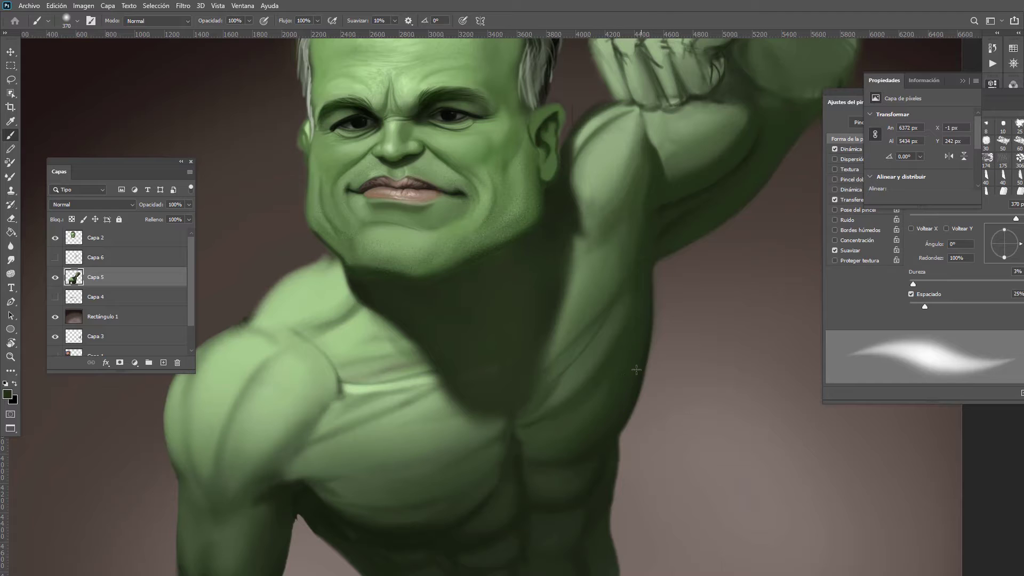
Step: Deepen the shading of the chest muscle and torso side below the raised arm with a 392 px brush at 3% hardness
drag(610, 374, 598, 376)
drag(634, 338, 577, 404)
mouse_move(625, 360)
mouse_down()
mouse_move(534, 430)
mouse_move(613, 356)
mouse_move(592, 395)
mouse_move(666, 381)
mouse_up()
mouse_move(569, 382)
mouse_down()
mouse_move(557, 386)
mouse_move(595, 346)
mouse_up()
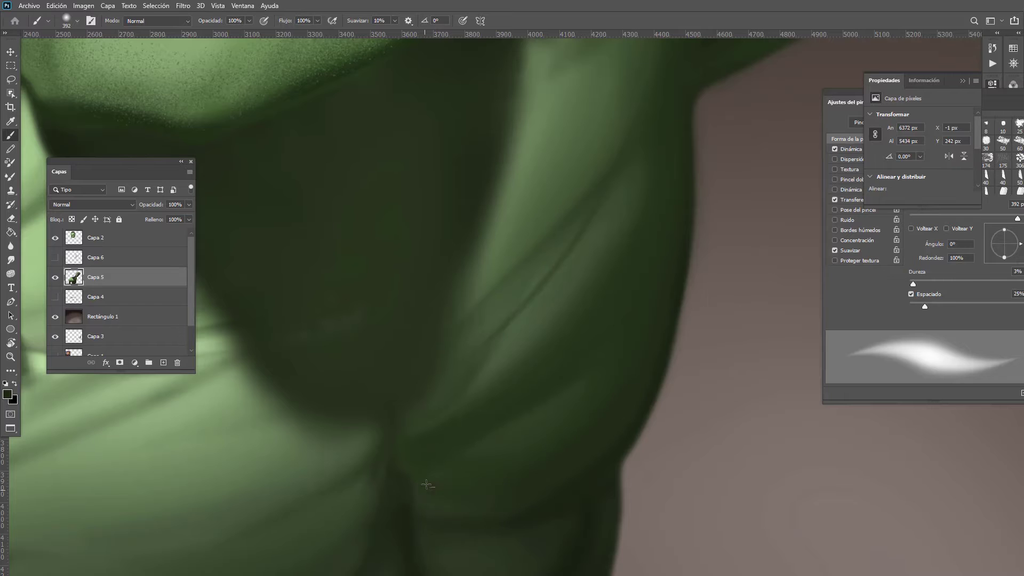
mouse_move(528, 396)
mouse_down()
mouse_move(501, 403)
mouse_move(551, 392)
mouse_move(580, 363)
mouse_up()
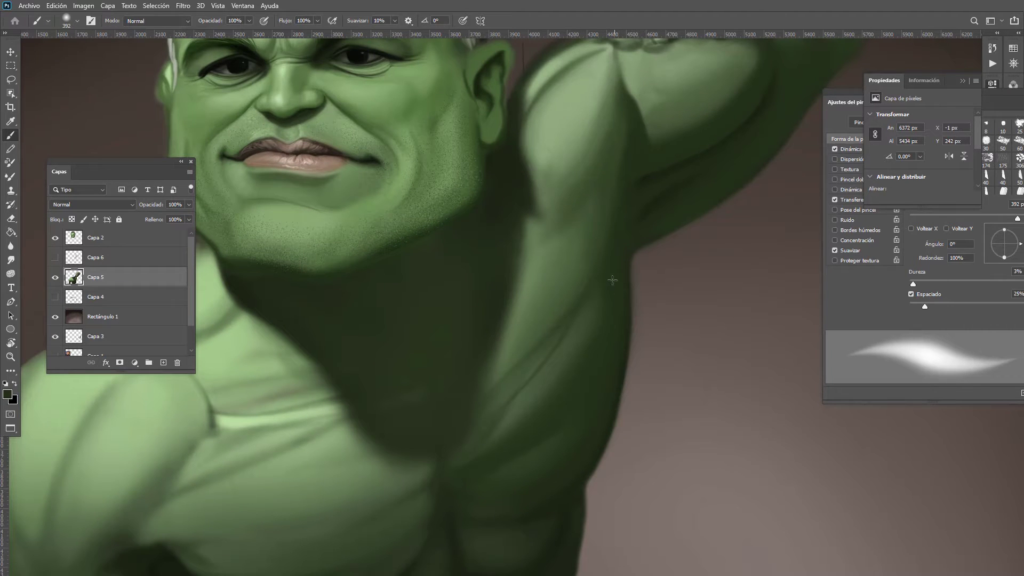
Step: Darken the abdomen and lower torso in dark green with a very large 1007 px brush at 2% hardness
scroll(552, 392, down, 3)
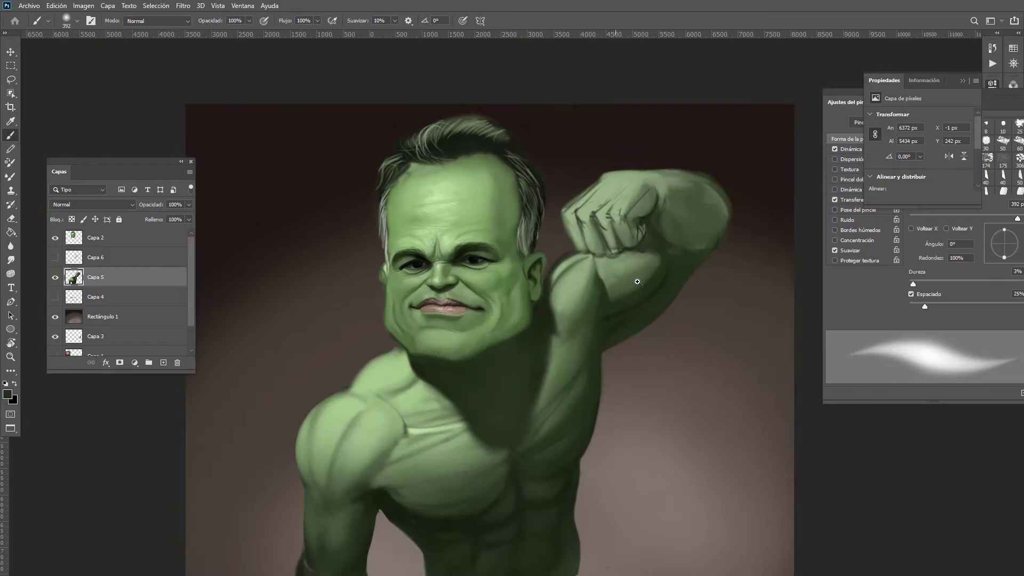
click(638, 282)
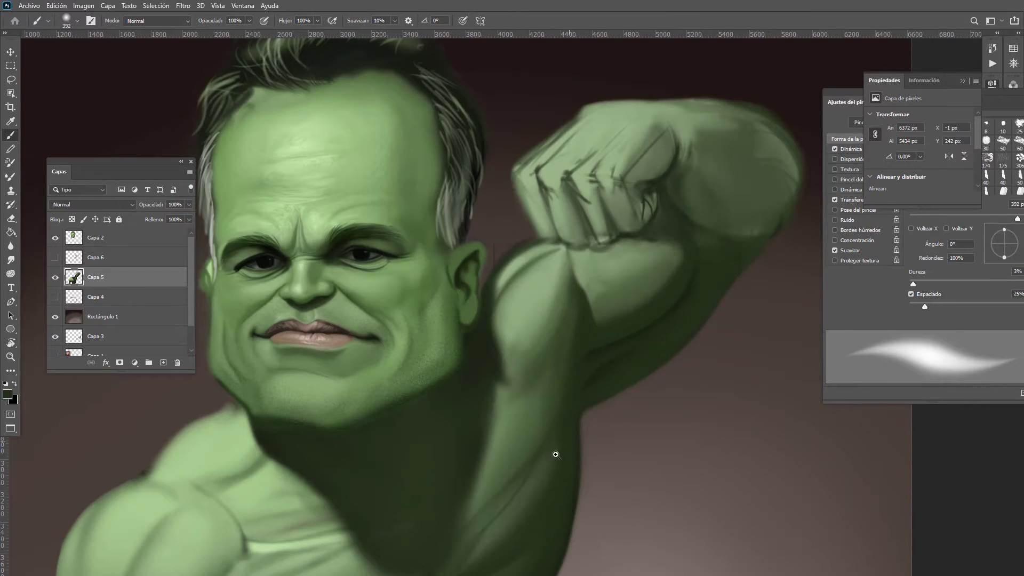
drag(556, 454, 523, 427)
mouse_move(522, 410)
mouse_down()
mouse_move(503, 366)
mouse_move(433, 295)
mouse_up()
mouse_move(451, 336)
mouse_down()
mouse_move(514, 382)
mouse_move(569, 320)
mouse_move(588, 275)
mouse_up()
drag(551, 313, 578, 310)
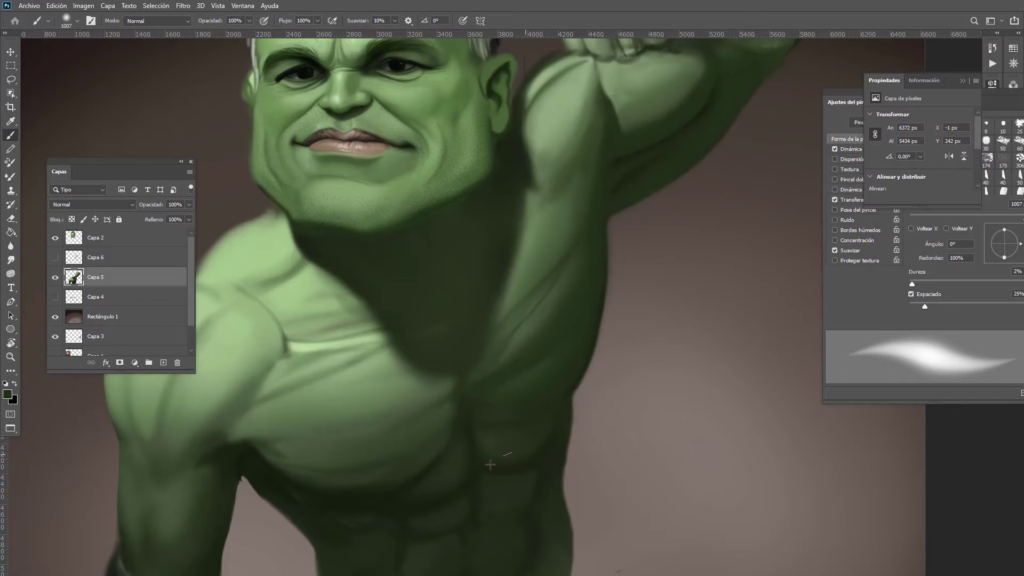
scroll(490, 465, down, 4)
scroll(530, 422, up, 2)
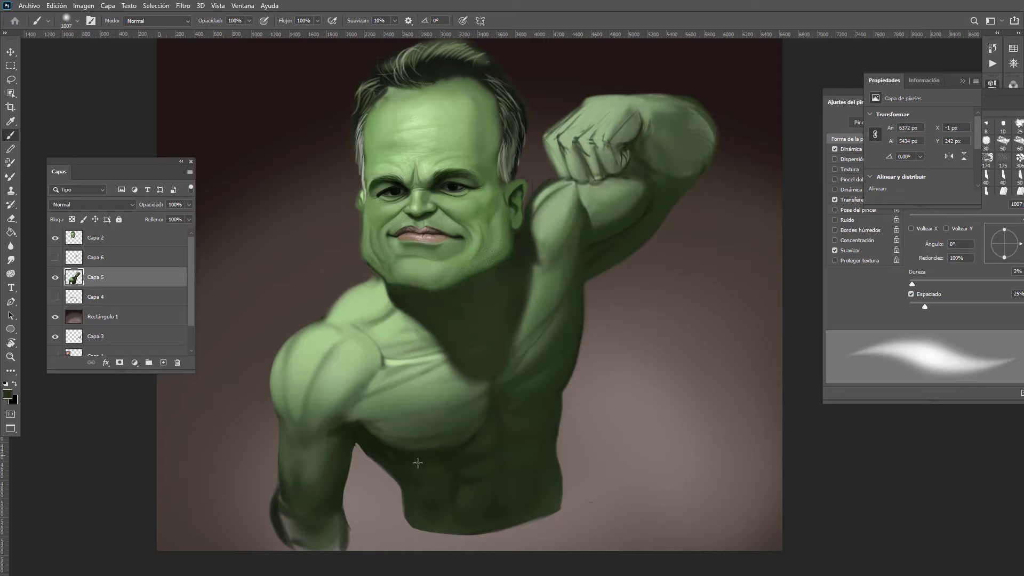
scroll(530, 371, down, 4)
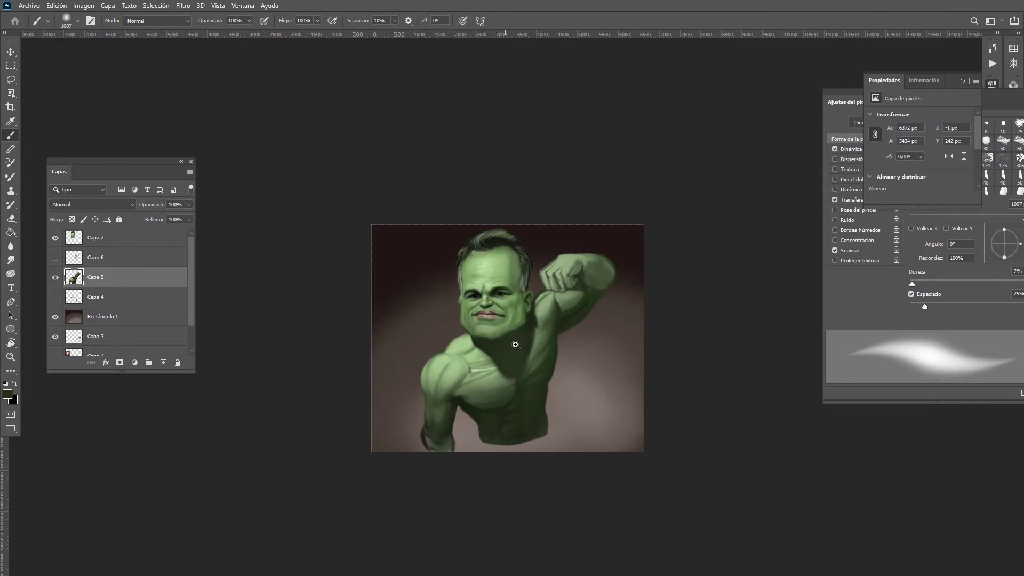
scroll(548, 421, up, 3)
scroll(548, 421, up, 3)
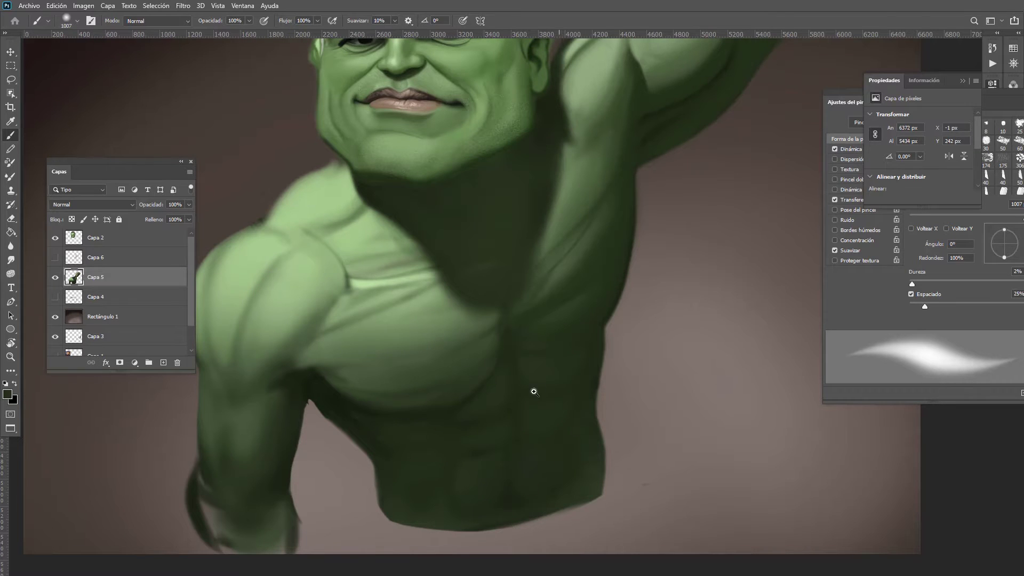
scroll(533, 389, down, 3)
scroll(504, 416, down, 2)
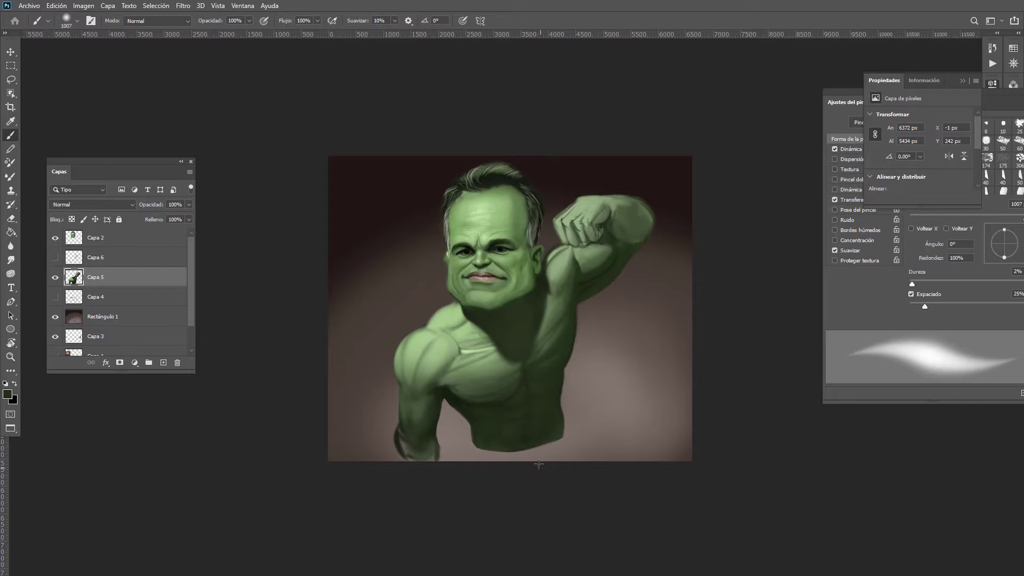
Step: Darken the lower edge of the chest muscle beside the lowered arm in dark green with a soft brush, enlarging it to 415 px
scroll(519, 357, up, 3)
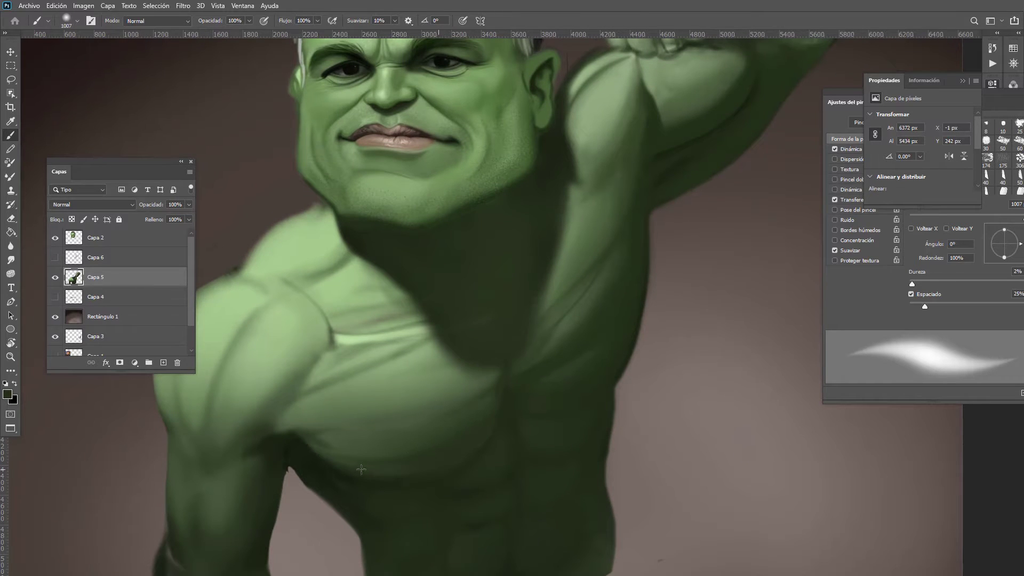
drag(391, 453, 320, 460)
mouse_move(518, 355)
mouse_down()
mouse_move(478, 380)
mouse_move(532, 370)
mouse_up()
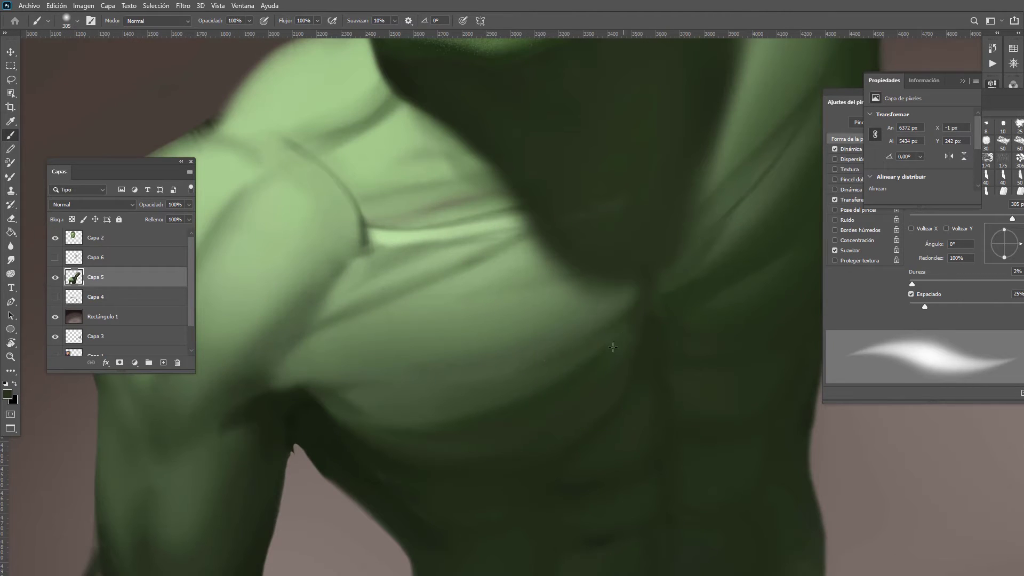
drag(365, 418, 392, 419)
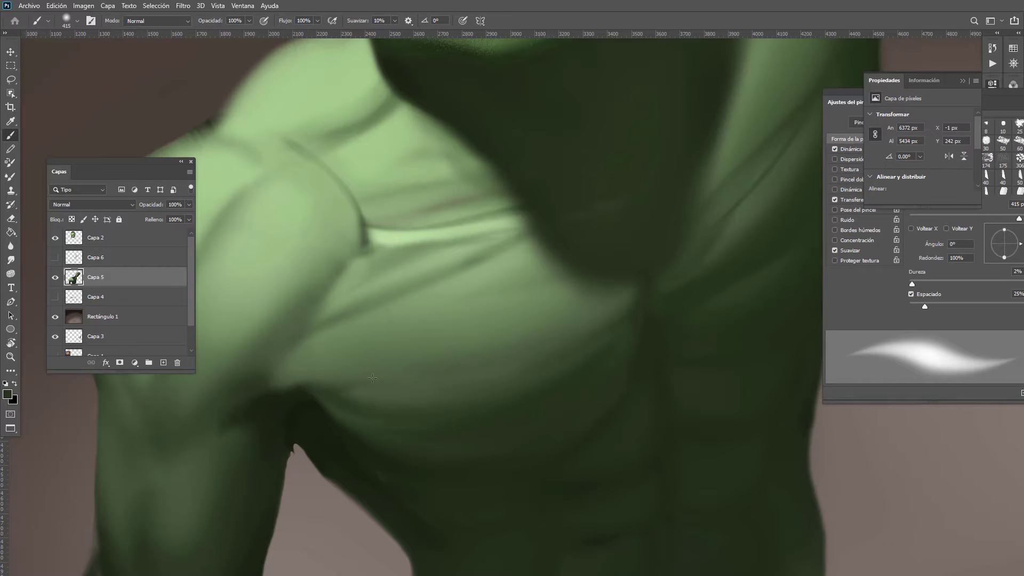
Step: Paint a muted green reflected-light band under the chest muscle and blend it with sampled greens, using a brush of up to 433 px
alt+click(396, 402)
drag(468, 427, 448, 427)
alt+click(519, 421)
alt+click(493, 438)
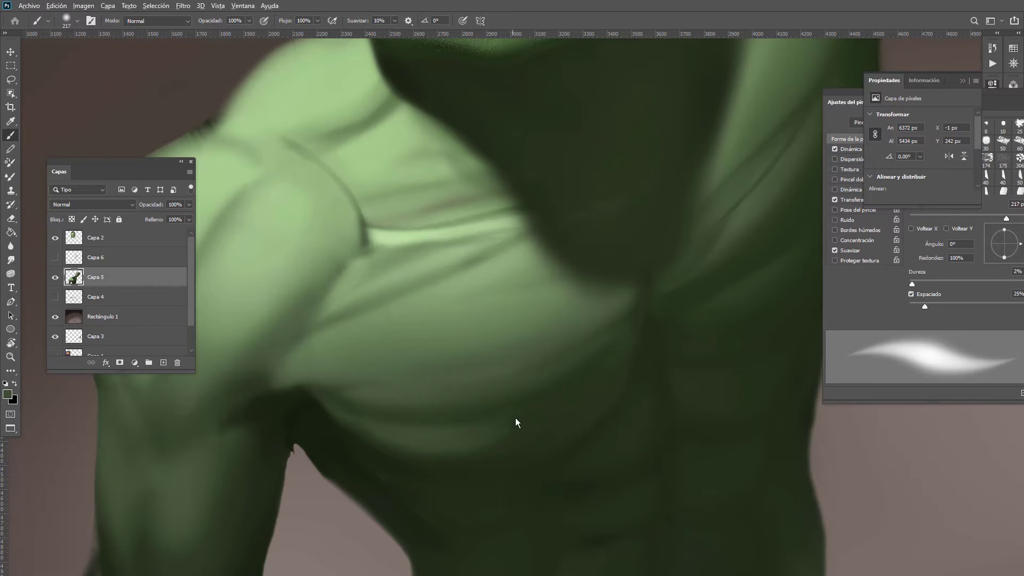
drag(515, 418, 560, 418)
drag(501, 431, 471, 435)
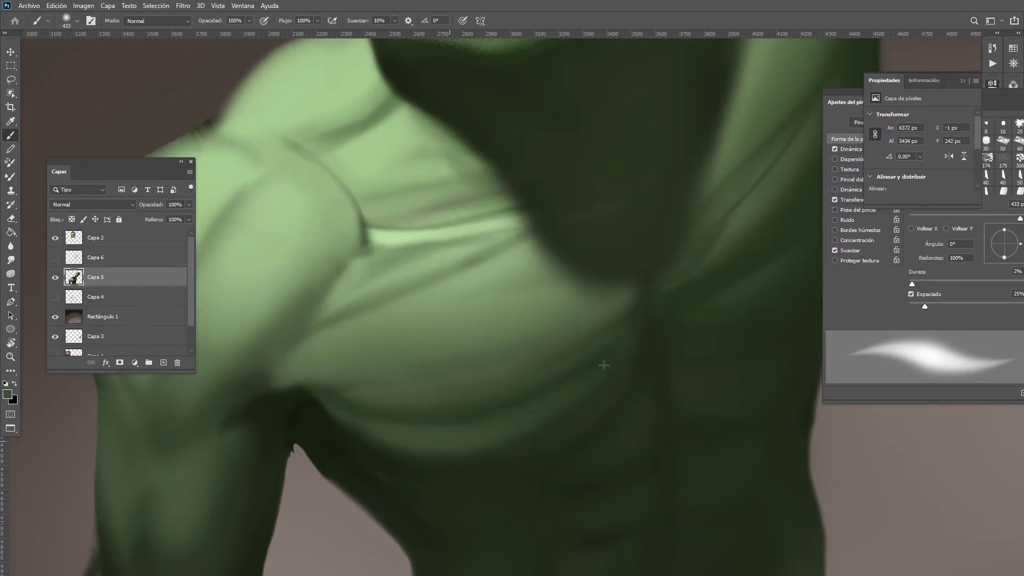
alt+click(592, 397)
drag(511, 441, 347, 412)
drag(488, 388, 410, 393)
Step: Darken the crease between the lowered arm's shoulder muscle and the chest with a sampled green, running it down to the armpit
scroll(451, 392, up, 8)
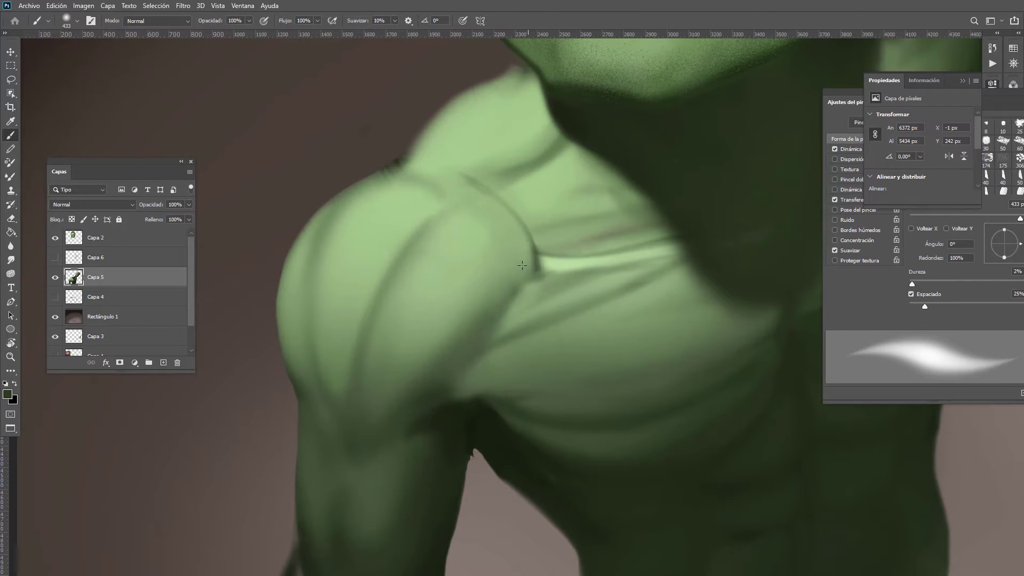
alt+click(484, 313)
drag(484, 312, 497, 316)
drag(499, 318, 459, 317)
drag(533, 248, 398, 408)
drag(509, 298, 429, 391)
drag(490, 324, 379, 442)
drag(421, 402, 417, 404)
mouse_move(441, 324)
mouse_down()
mouse_move(379, 431)
mouse_move(399, 392)
mouse_up()
Step: Paint dark green fold lines on the front of the shoulder muscle and along its central groove with a 310 px brush at 2% hardness
drag(496, 293, 539, 291)
drag(518, 234, 494, 309)
mouse_move(513, 280)
mouse_down()
mouse_move(496, 247)
mouse_move(500, 256)
mouse_move(444, 284)
mouse_move(498, 244)
mouse_up()
alt+right_click(489, 258)
mouse_move(432, 320)
mouse_down()
mouse_move(502, 231)
mouse_move(456, 213)
mouse_move(419, 233)
mouse_up()
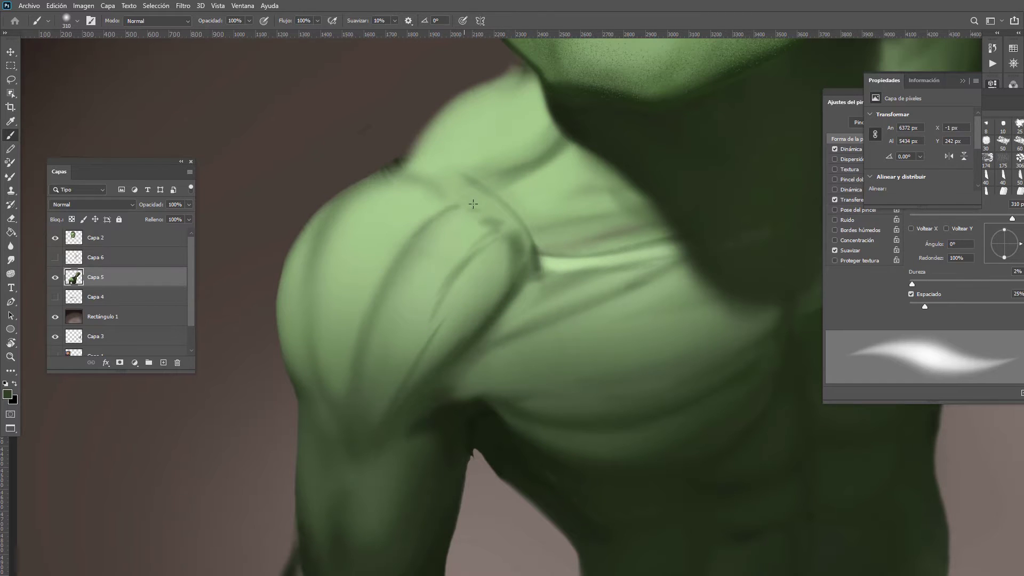
mouse_move(475, 205)
mouse_down()
mouse_move(393, 266)
mouse_move(456, 213)
mouse_move(413, 237)
mouse_move(381, 297)
mouse_up()
drag(421, 232, 361, 383)
alt+right_click(416, 299)
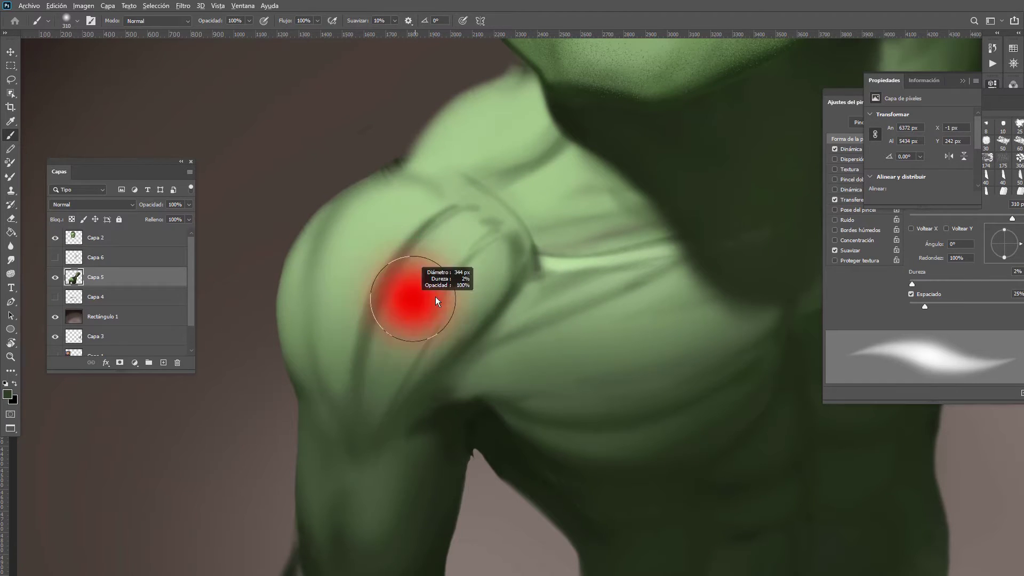
Step: Lighten the area between the shoulder muscle's folds with sampled and picked lighter greens, using a 482 px brush at 2% hardness
alt+click(440, 245)
drag(431, 240, 397, 304)
drag(411, 262, 374, 346)
alt+shift+right_click(401, 291)
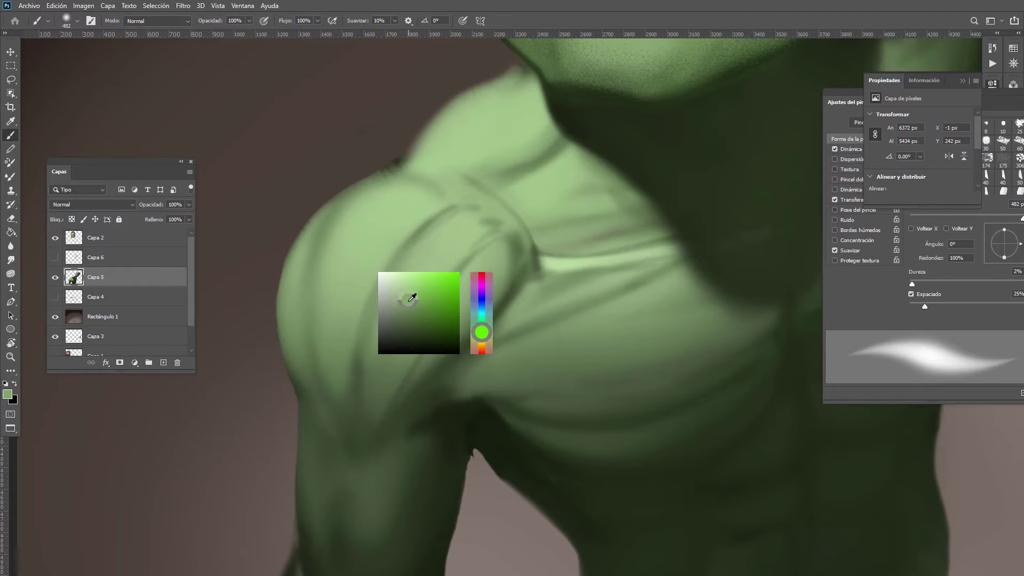
mouse_move(401, 291)
mouse_down()
mouse_move(422, 238)
mouse_move(370, 460)
mouse_up()
alt+click(439, 260)
drag(435, 232, 368, 368)
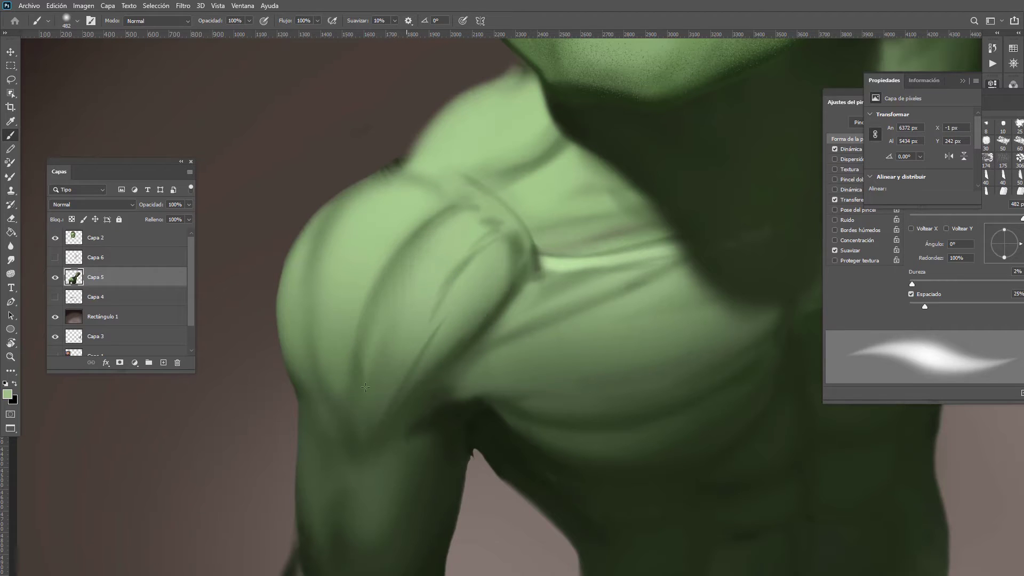
drag(370, 325, 360, 412)
Step: Shade the shoulder muscle's central groove and lower tip with sampled greens, enlarging the brush to 669 px
alt+click(391, 357)
mouse_move(385, 309)
mouse_down()
mouse_move(372, 460)
mouse_move(366, 336)
mouse_up()
alt+click(375, 449)
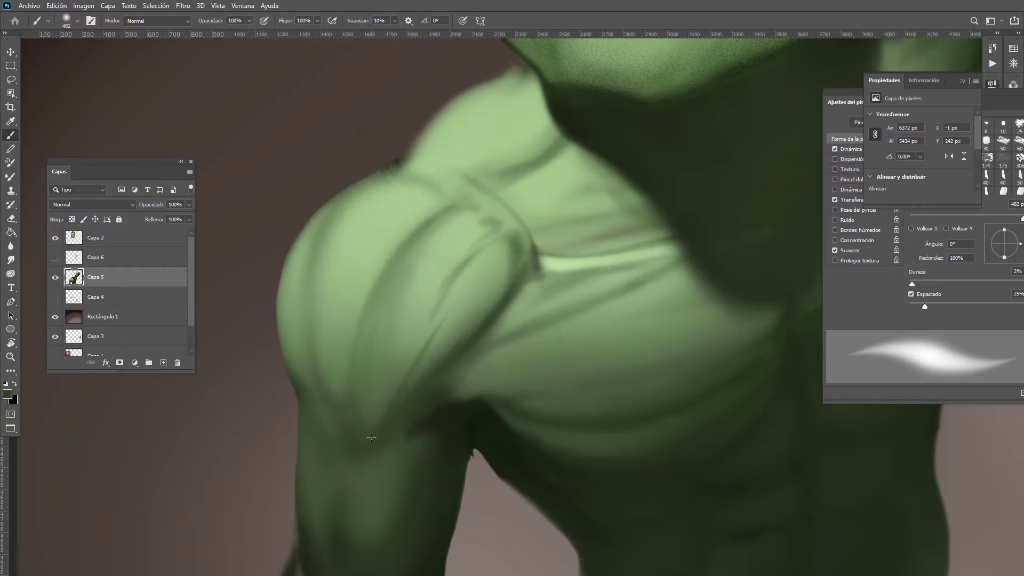
mouse_move(372, 437)
mouse_down()
mouse_move(397, 266)
mouse_move(360, 394)
mouse_move(431, 358)
mouse_move(370, 423)
mouse_up()
alt+right_click(418, 294)
alt+click(417, 261)
alt+click(456, 345)
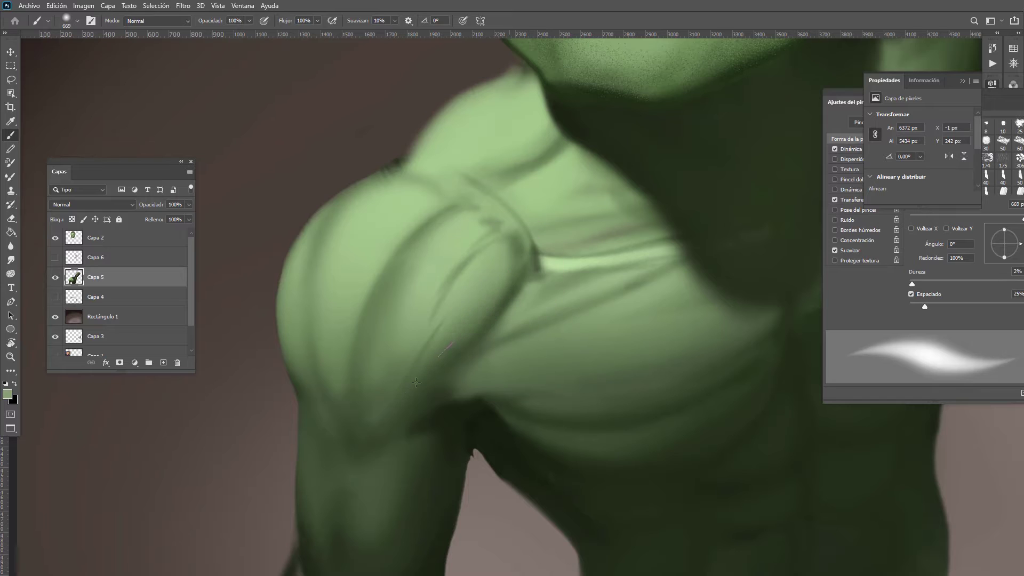
Step: Soften the inner fold line of the front shoulder muscle with sampled greens, using a 649 px brush at 2% hardness
alt+right_click(481, 309)
drag(426, 341, 472, 275)
alt+click(499, 247)
drag(447, 309, 391, 412)
alt+click(478, 238)
drag(468, 258, 371, 409)
alt+click(459, 303)
alt+click(403, 388)
alt+right_click(403, 385)
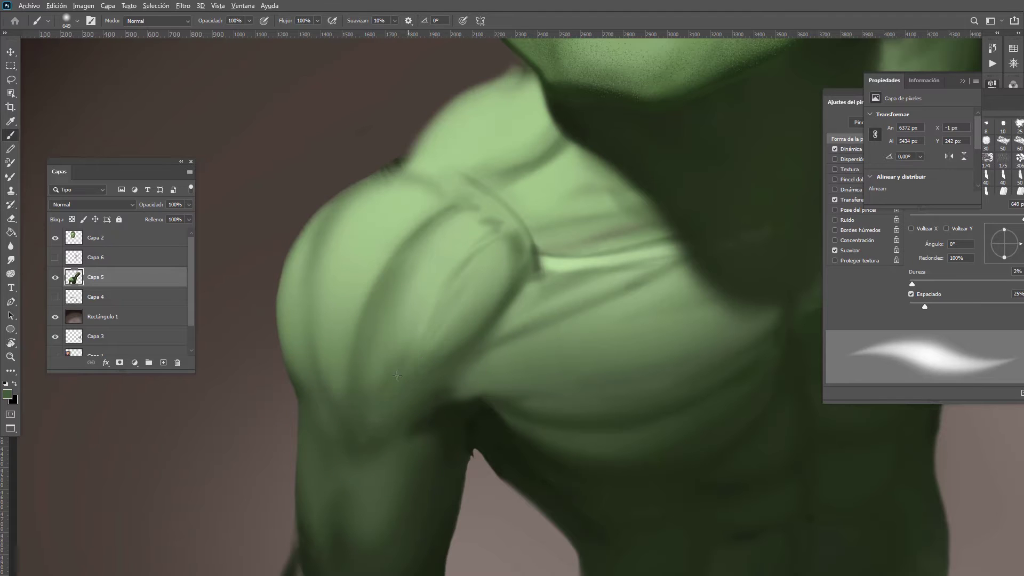
Step: Blend the front shoulder muscle down to its lower tip with sampled mid greens, enlarging the brush to 800 px at 2% hardness
alt+click(436, 280)
alt+click(377, 420)
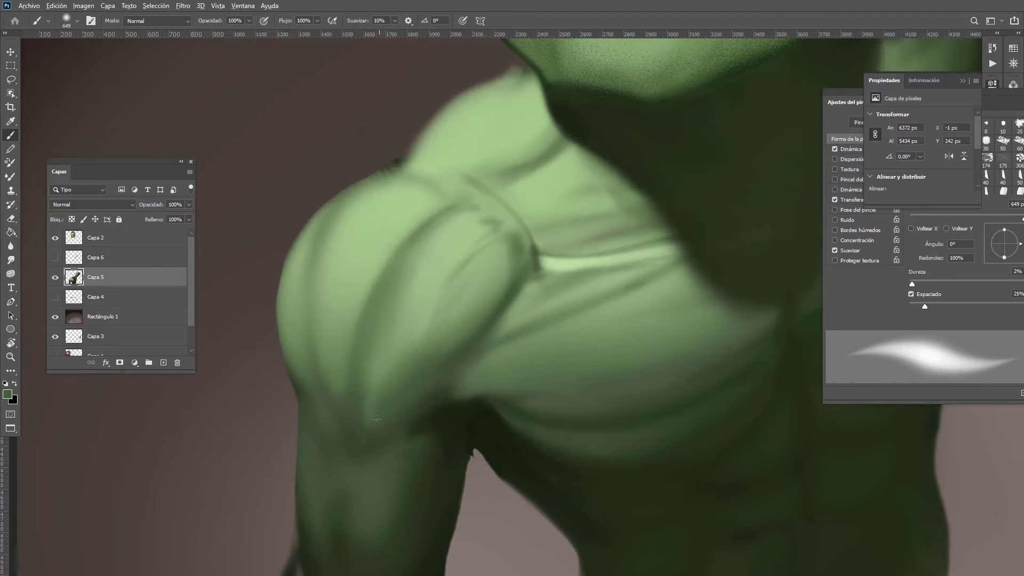
alt+click(455, 219)
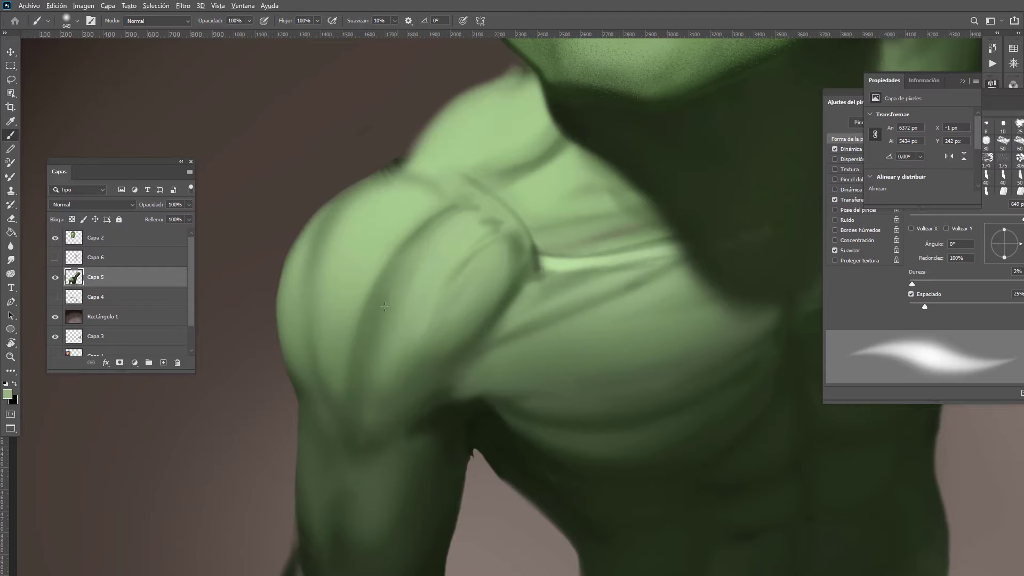
mouse_move(443, 346)
mouse_down()
mouse_move(392, 335)
mouse_move(446, 297)
mouse_up()
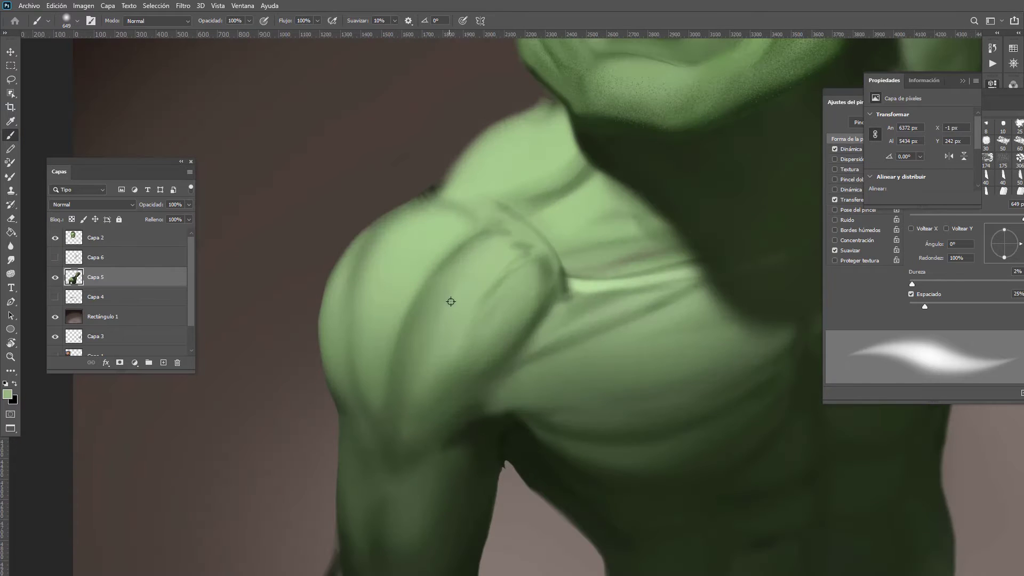
alt+click(415, 401)
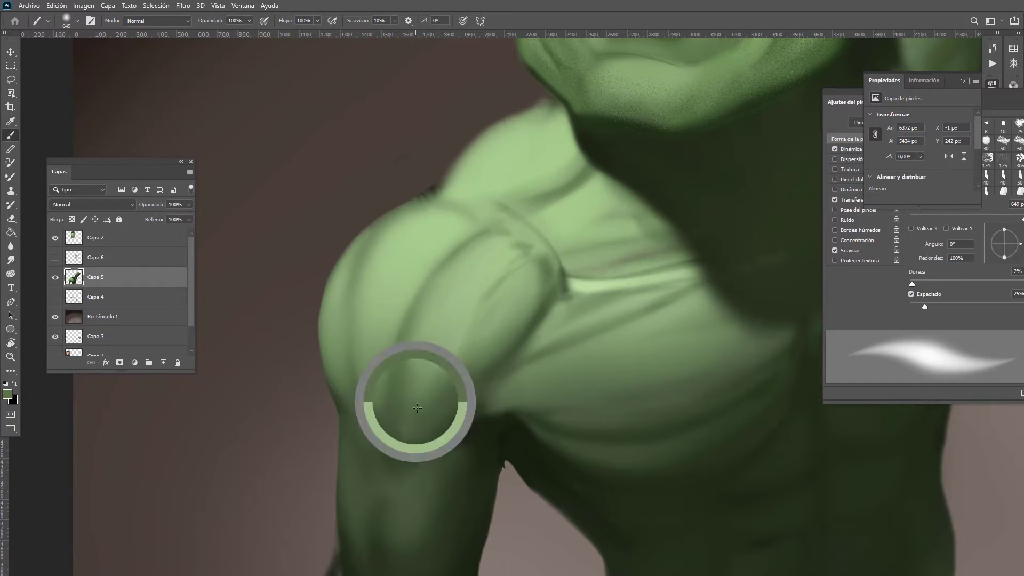
alt+shift+right_click(430, 385)
mouse_move(431, 381)
mouse_down()
mouse_move(449, 372)
mouse_move(415, 367)
mouse_up()
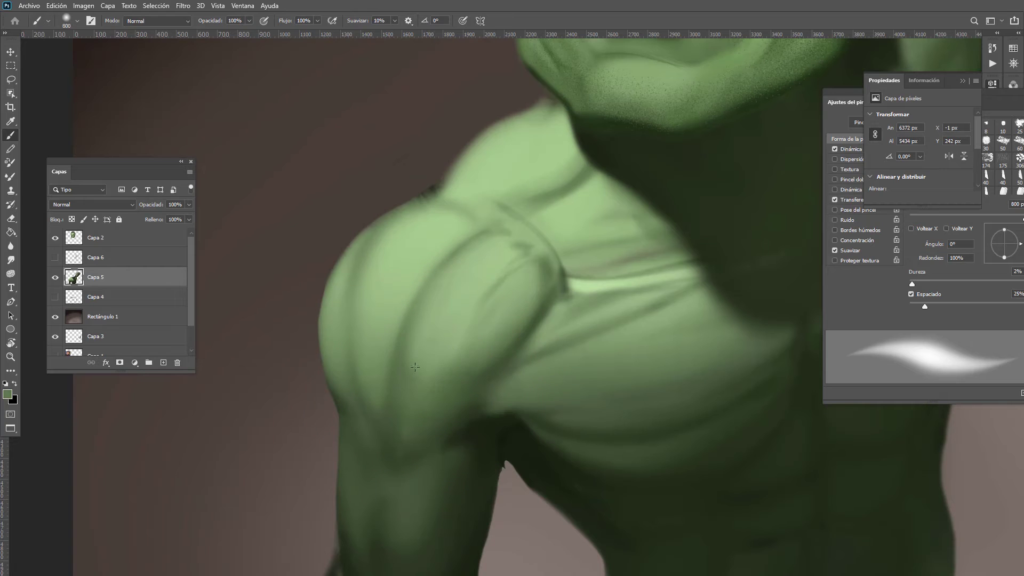
alt+click(435, 339)
alt+click(453, 380)
alt+click(524, 307)
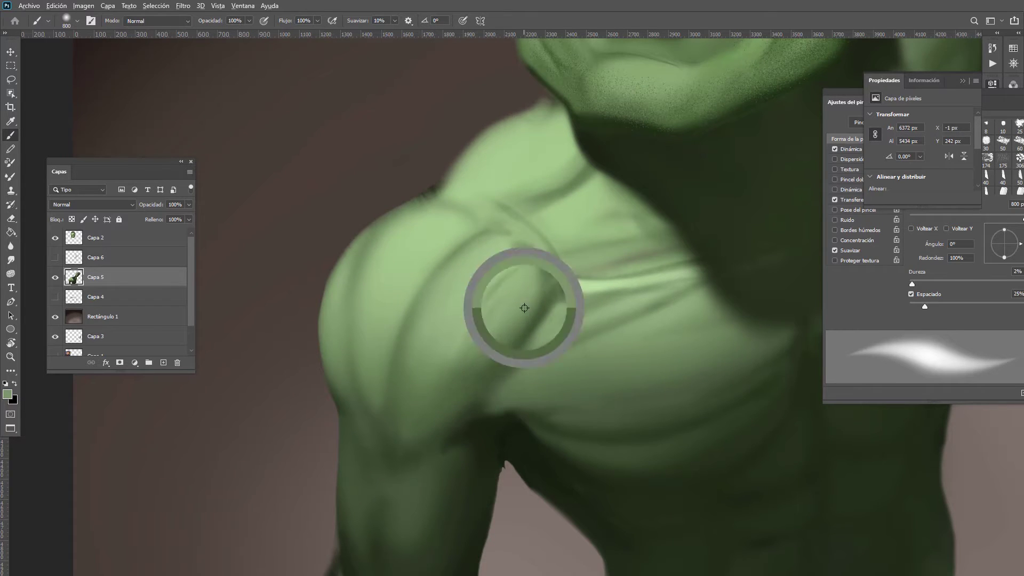
drag(479, 369, 400, 409)
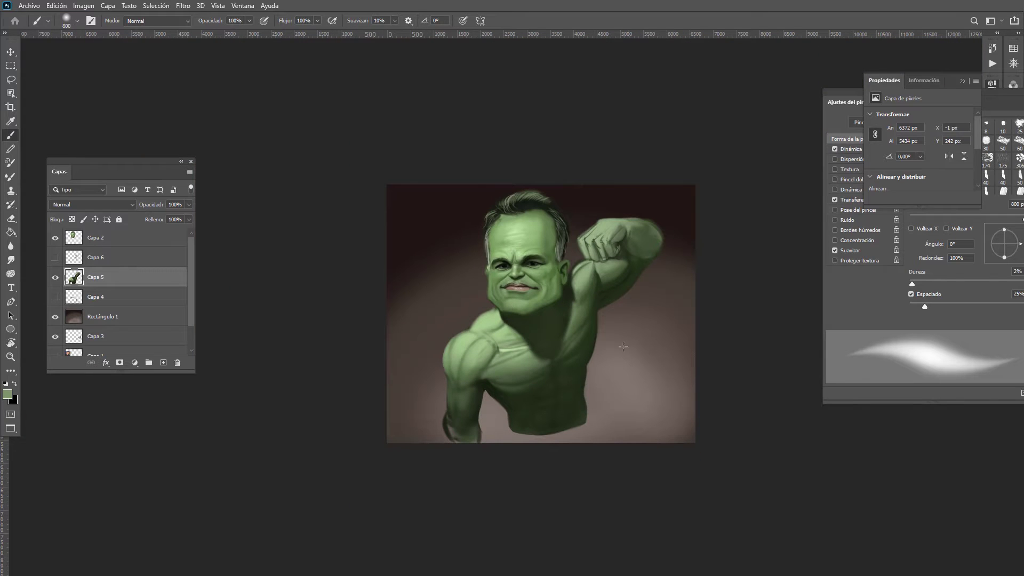
Step: Sharpen the crease between the shoulder muscle and the chest in sampled dark green with a 112 px brush at 2% hardness
drag(485, 376, 563, 366)
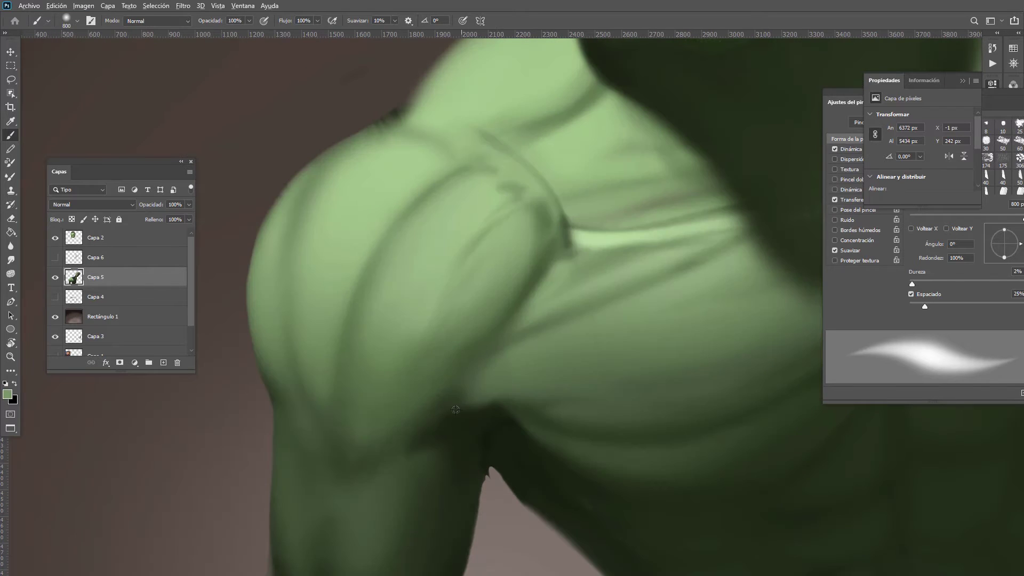
alt+click(449, 410)
drag(496, 342, 403, 350)
drag(549, 257, 417, 420)
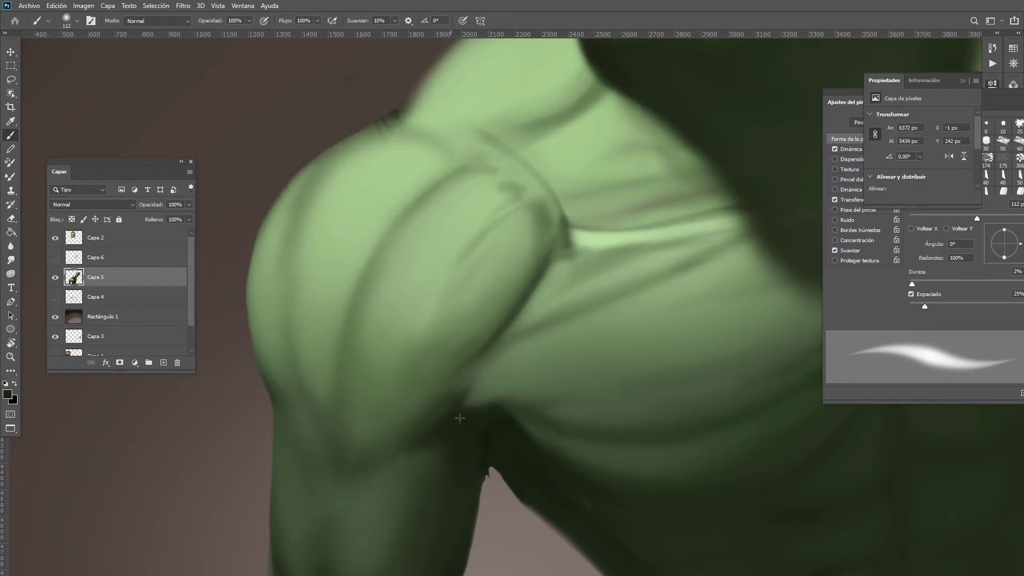
Step: Paint dark green folds spreading from the lowered arm's armpit into the chest muscle, enlarging the brush to 256 px
drag(466, 410, 552, 378)
drag(507, 409, 526, 409)
drag(522, 420, 505, 404)
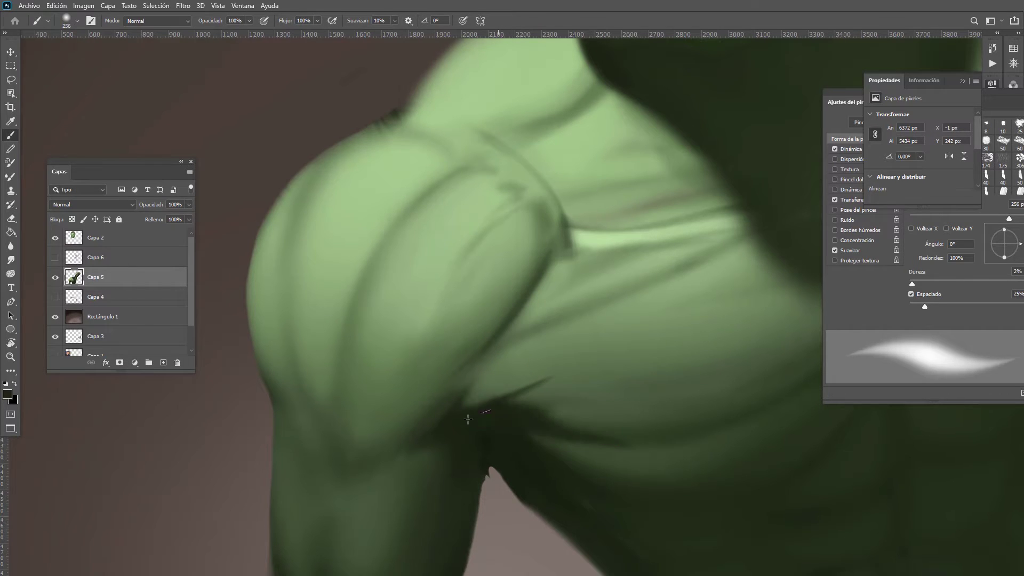
drag(483, 407, 557, 374)
Step: Deepen the armpit shadow and extend it beneath the shoulder muscle's lower tip in dark green with a 440 px brush at 2% hardness
scroll(553, 355, down, 5)
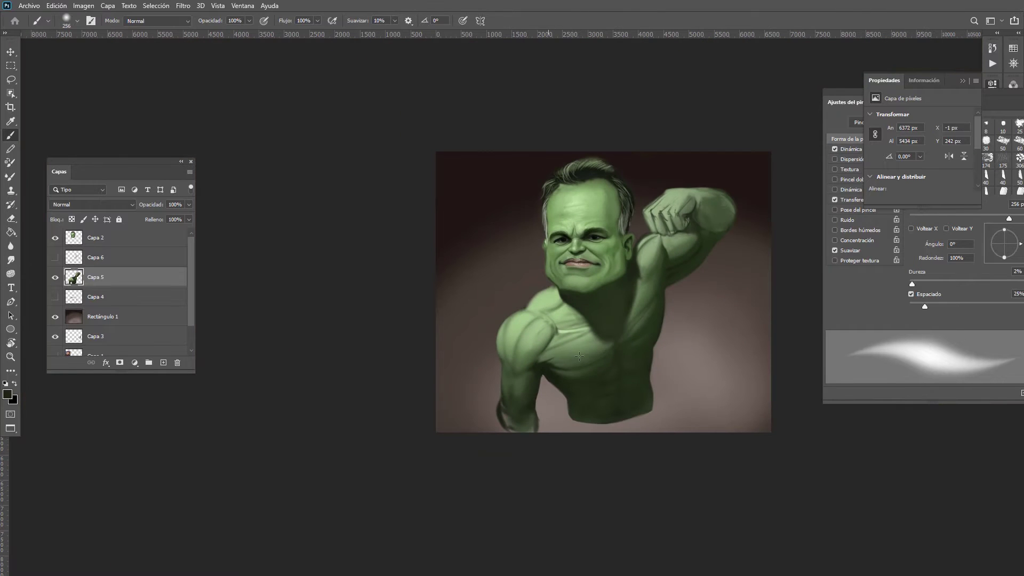
scroll(556, 374, up, 5)
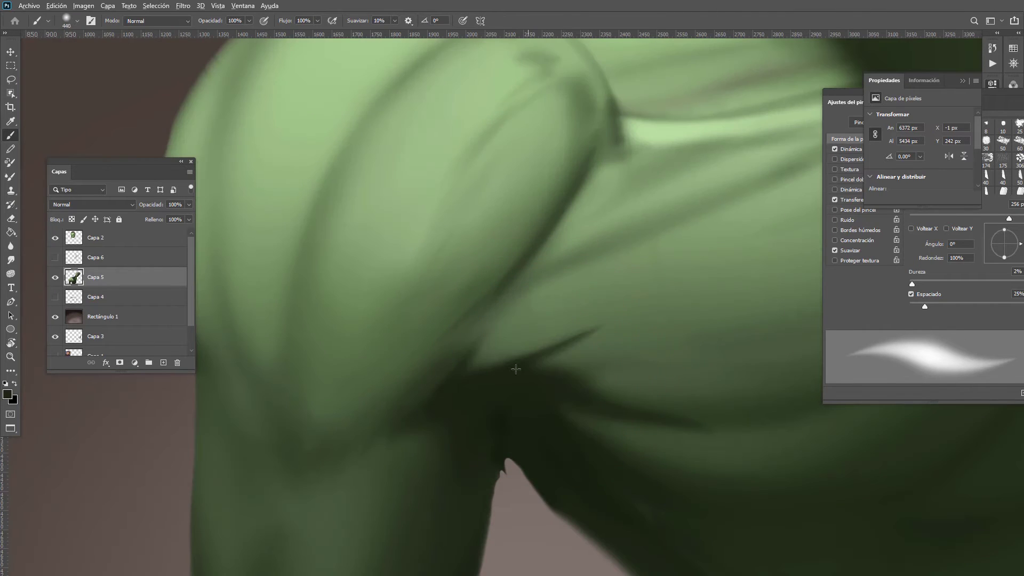
drag(525, 372, 622, 370)
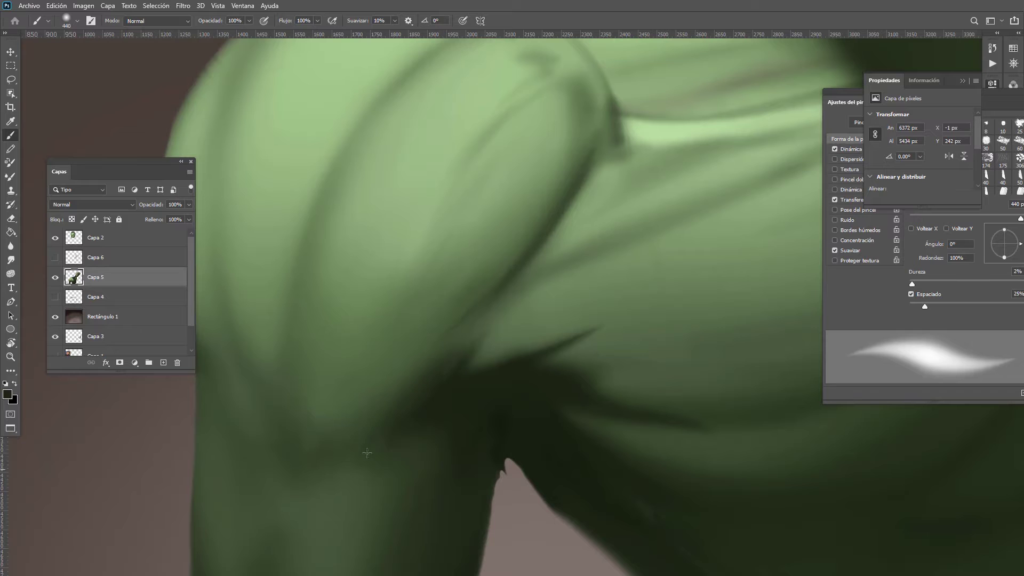
drag(367, 452, 327, 465)
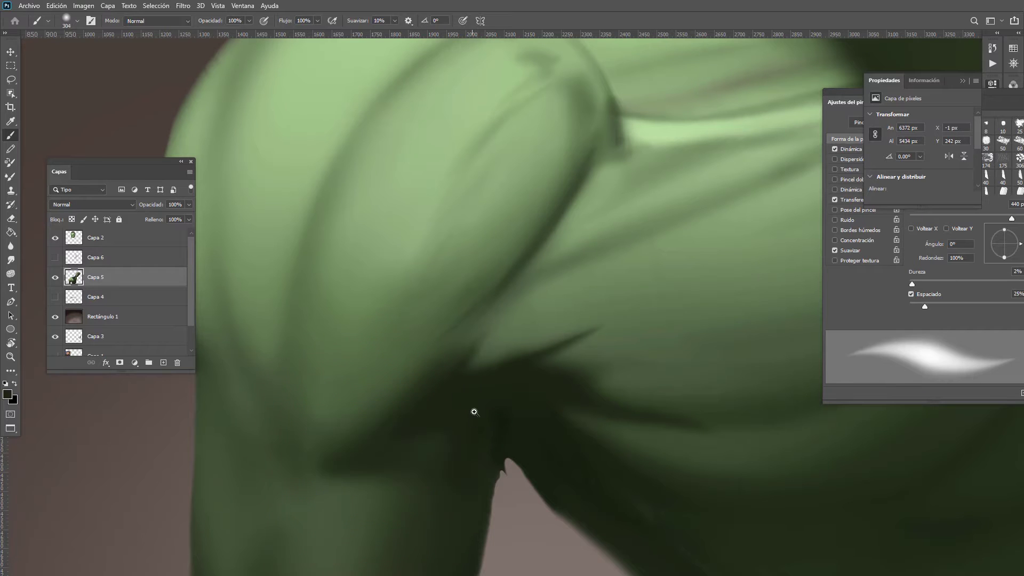
Step: Stroke sampled dark green from the armpit along the underside of the chest muscle with a 127 px brush
scroll(429, 434, down, 5)
scroll(499, 419, up, 5)
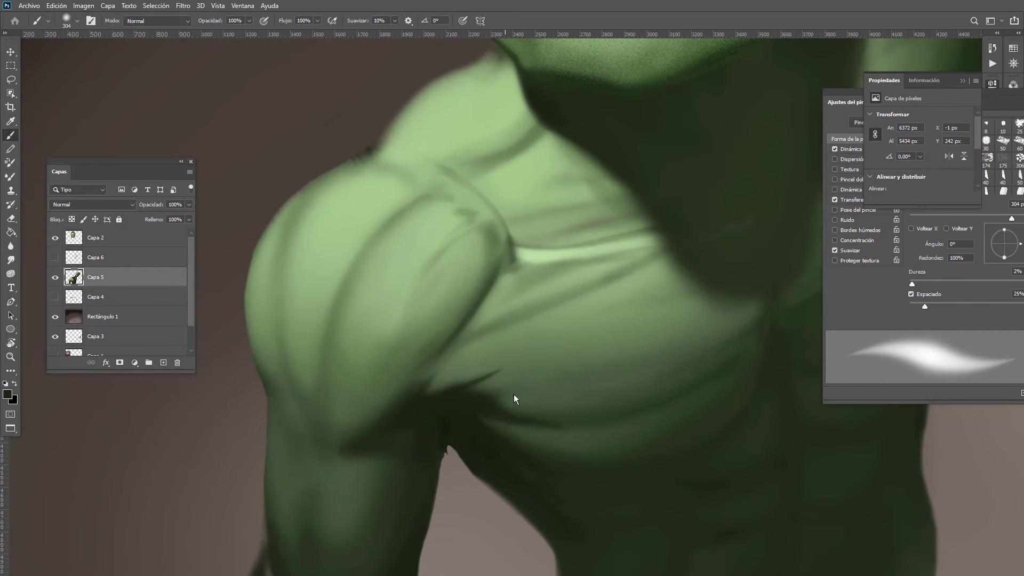
alt+click(455, 396)
mouse_move(478, 412)
mouse_down()
mouse_move(397, 412)
mouse_move(599, 486)
mouse_up()
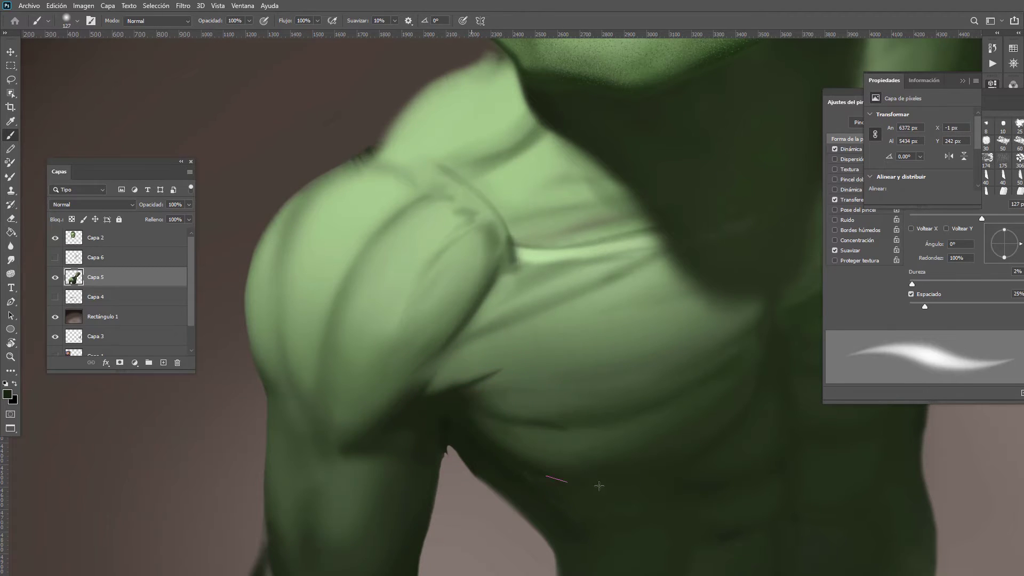
Step: Strengthen the reflected light along the chest muscle's lower edge in a sampled muted green with a 592 px brush at 2% hardness
scroll(556, 389, down, 5)
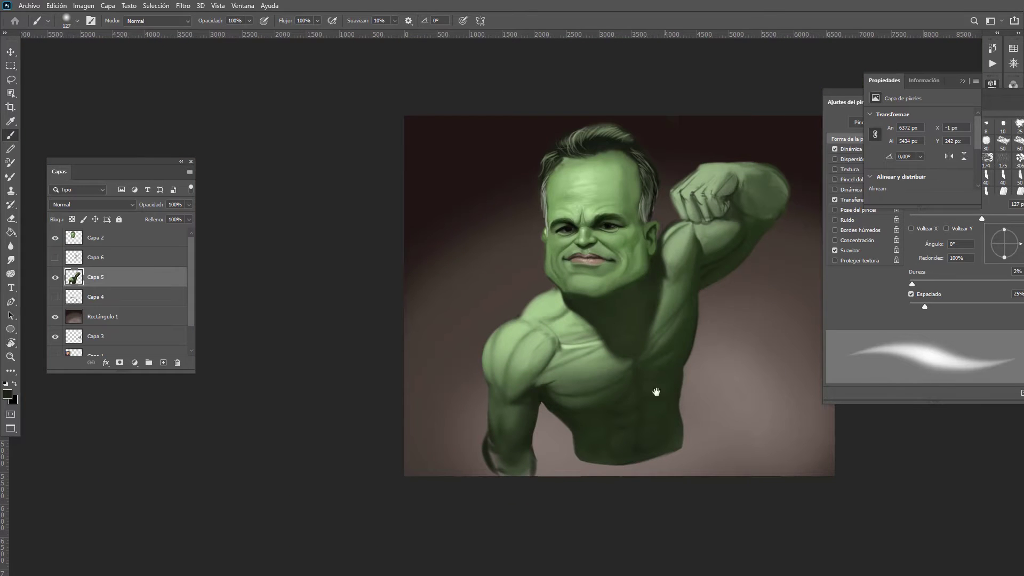
scroll(598, 401, up, 5)
drag(558, 395, 594, 395)
alt+click(510, 398)
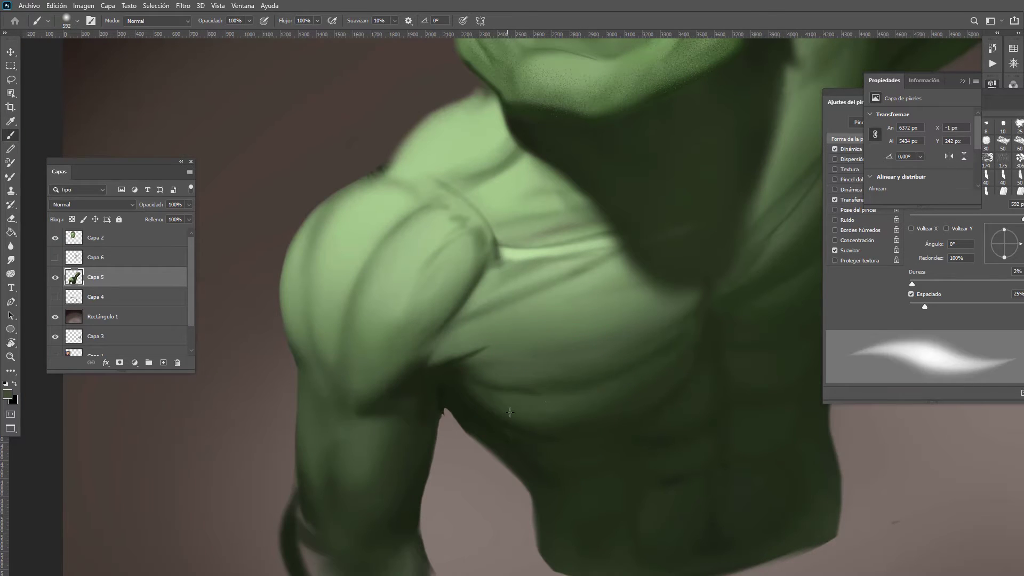
drag(548, 436, 611, 406)
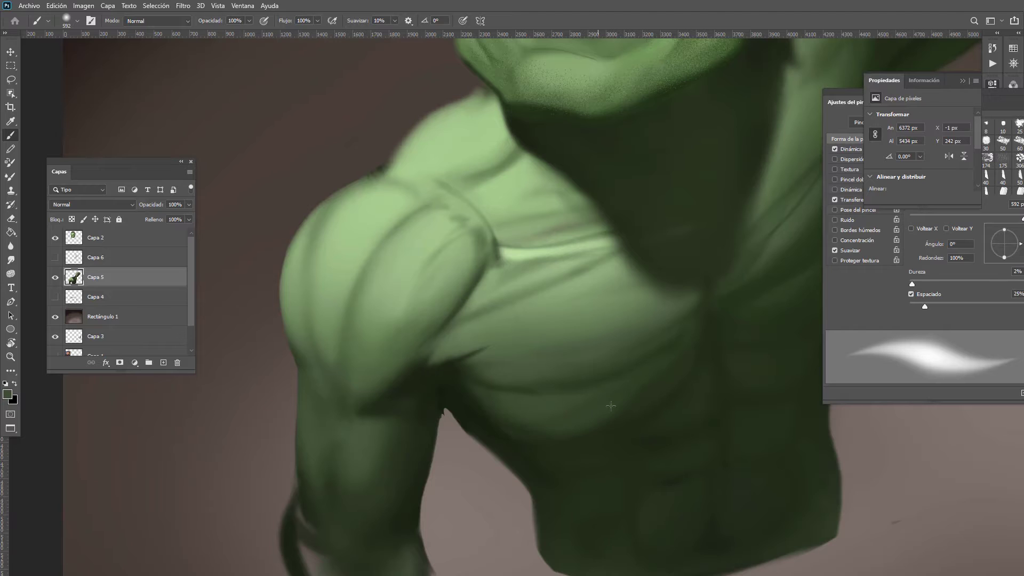
Step: Darken the armpit and the torso side beneath the chest muscle in sampled dark green with a 475 px brush at 2% hardness
alt+click(528, 322)
alt+click(464, 394)
drag(495, 416, 465, 413)
mouse_move(476, 416)
mouse_down()
mouse_move(534, 436)
mouse_move(623, 422)
mouse_move(466, 404)
mouse_up()
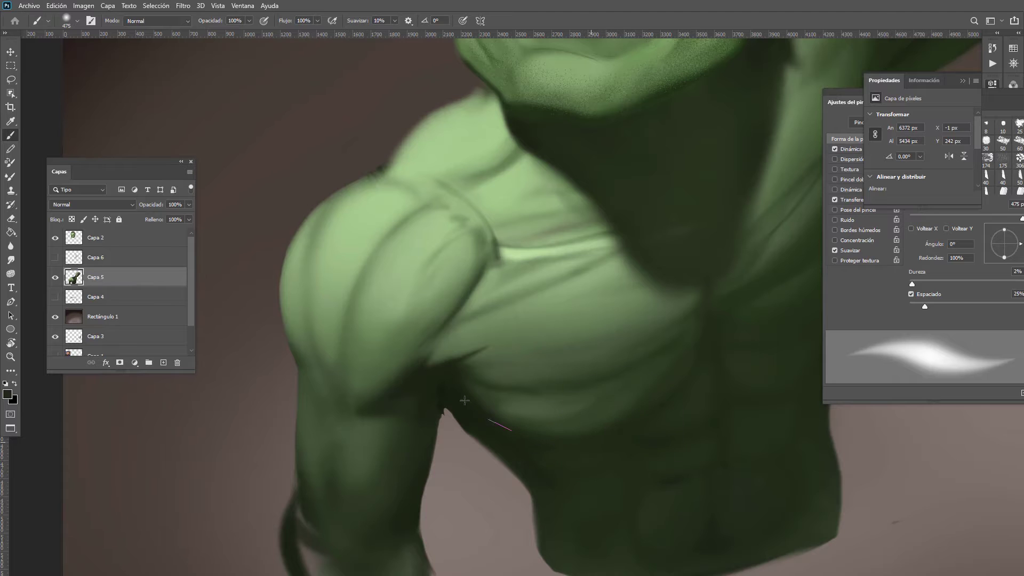
drag(531, 467, 470, 419)
drag(487, 359, 426, 388)
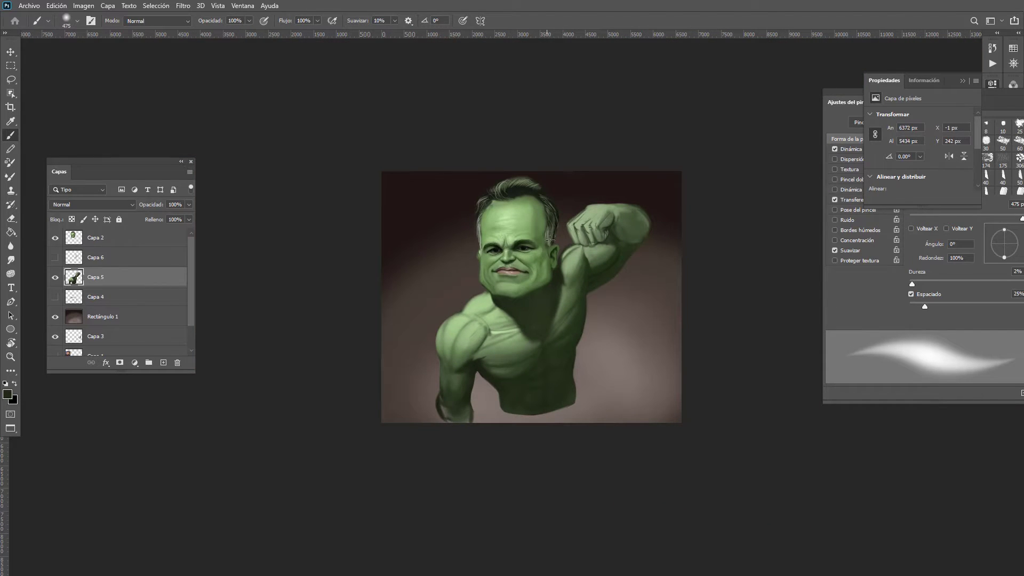
drag(438, 349, 490, 342)
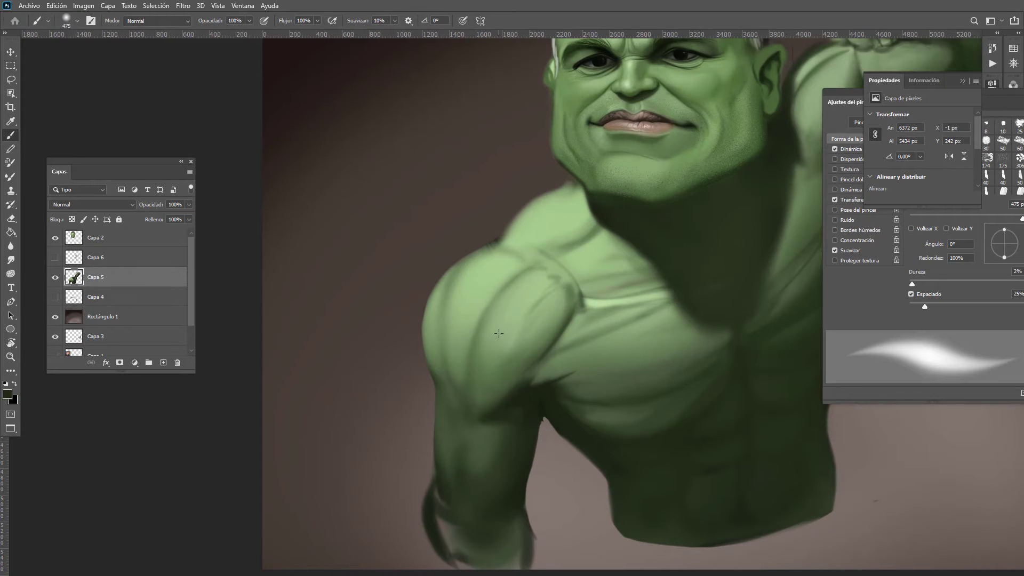
Step: Strengthen the grooves between the lowered arm's shoulder muscle heads in dark green with a 186 px brush at 43% hardness
mouse_move(479, 297)
mouse_down()
mouse_move(501, 299)
mouse_move(450, 308)
mouse_move(475, 306)
mouse_move(481, 324)
mouse_move(498, 467)
mouse_move(476, 238)
mouse_move(487, 434)
mouse_move(465, 328)
mouse_move(478, 431)
mouse_move(453, 264)
mouse_move(447, 341)
mouse_move(420, 348)
mouse_move(433, 332)
mouse_move(521, 343)
mouse_up()
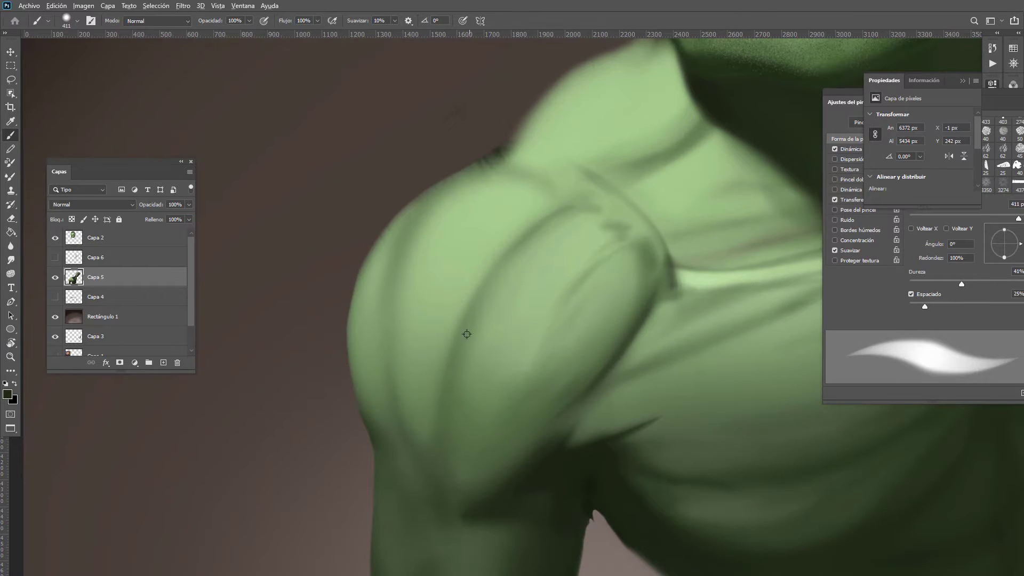
mouse_move(564, 188)
mouse_down()
mouse_move(391, 266)
mouse_move(400, 455)
mouse_move(434, 488)
mouse_move(569, 207)
mouse_up()
drag(475, 281, 465, 283)
Step: Soften the front groove of the shoulder muscle with sampled light green, using a 190 px brush at 1% hardness
alt+click(551, 234)
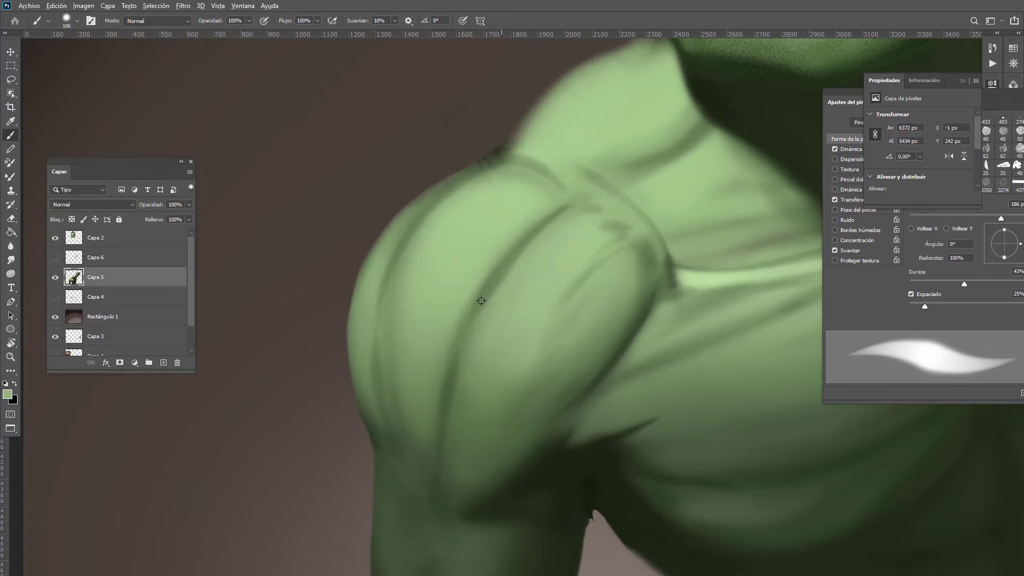
alt+click(543, 239)
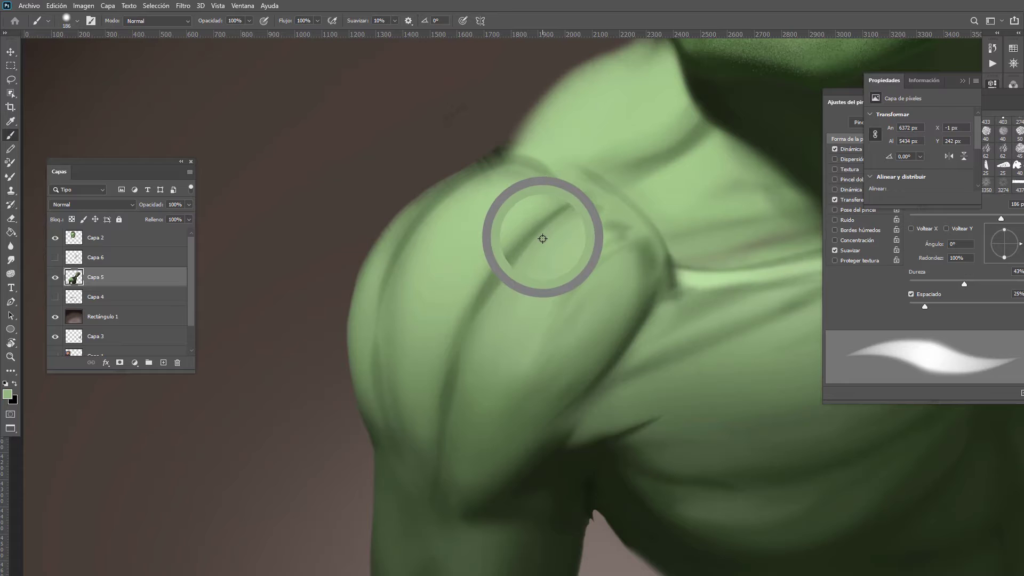
drag(542, 239, 543, 233)
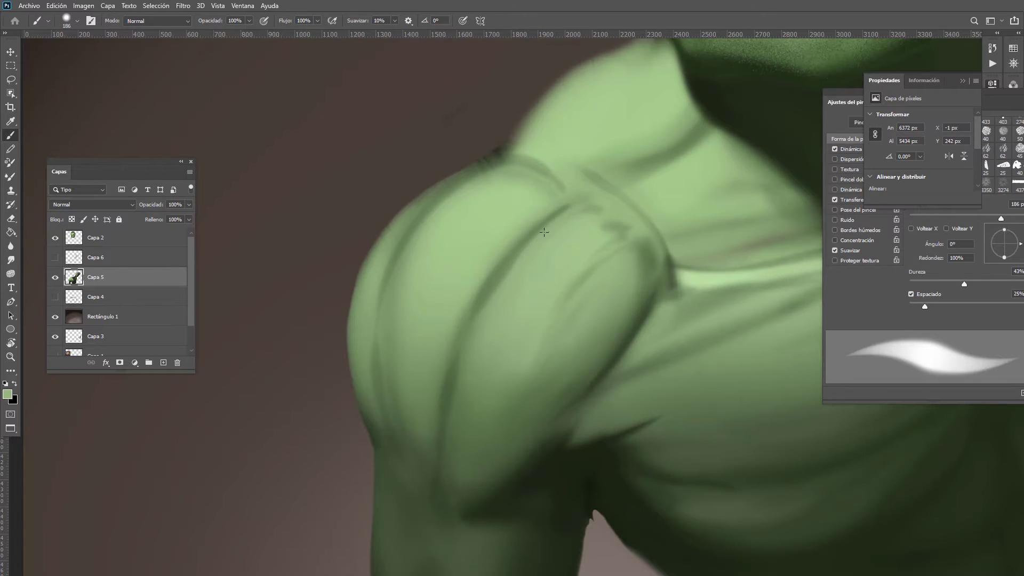
mouse_move(500, 275)
mouse_down()
mouse_move(488, 300)
mouse_move(504, 249)
mouse_move(498, 136)
mouse_up()
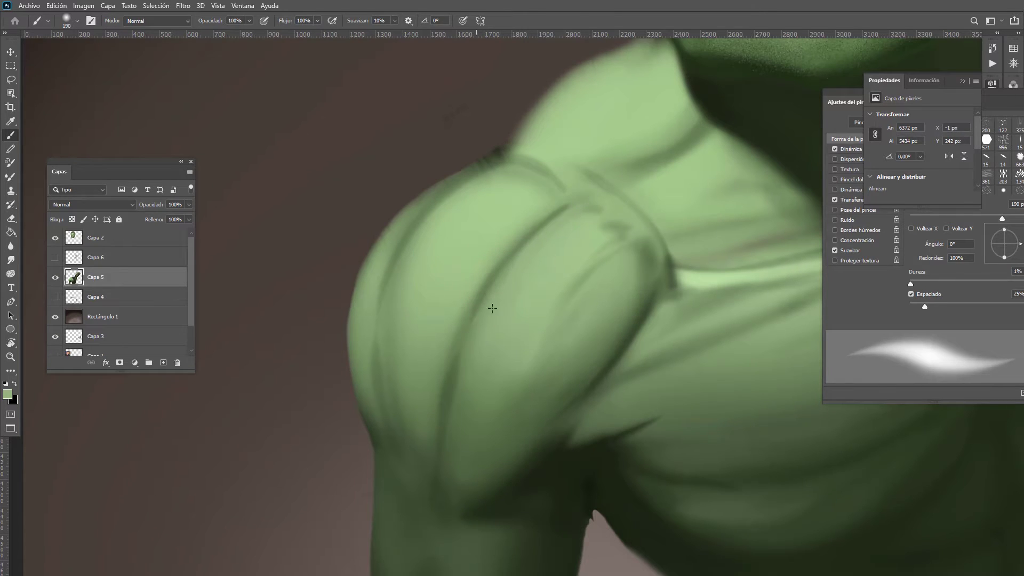
drag(584, 202, 476, 320)
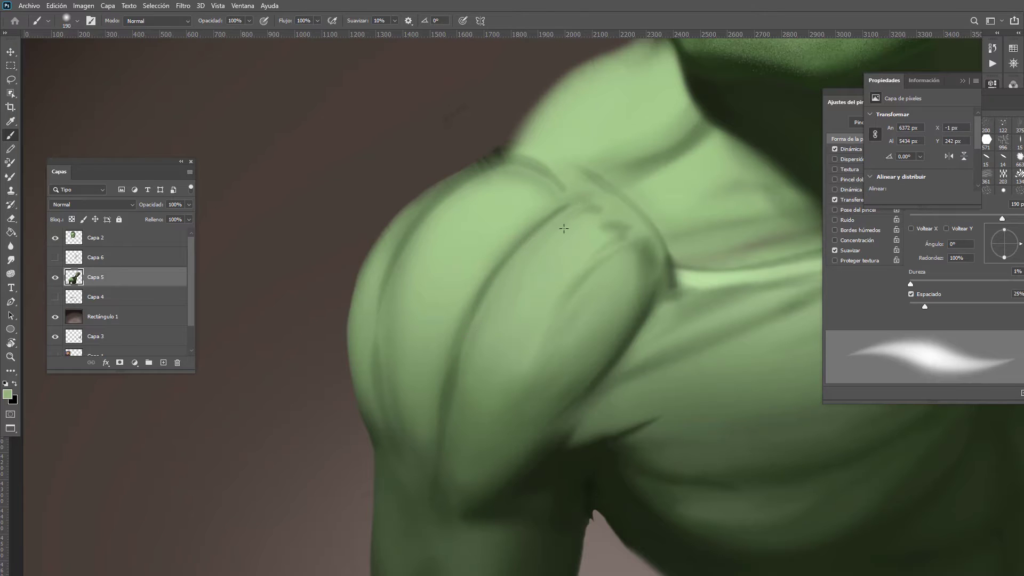
drag(565, 229, 453, 398)
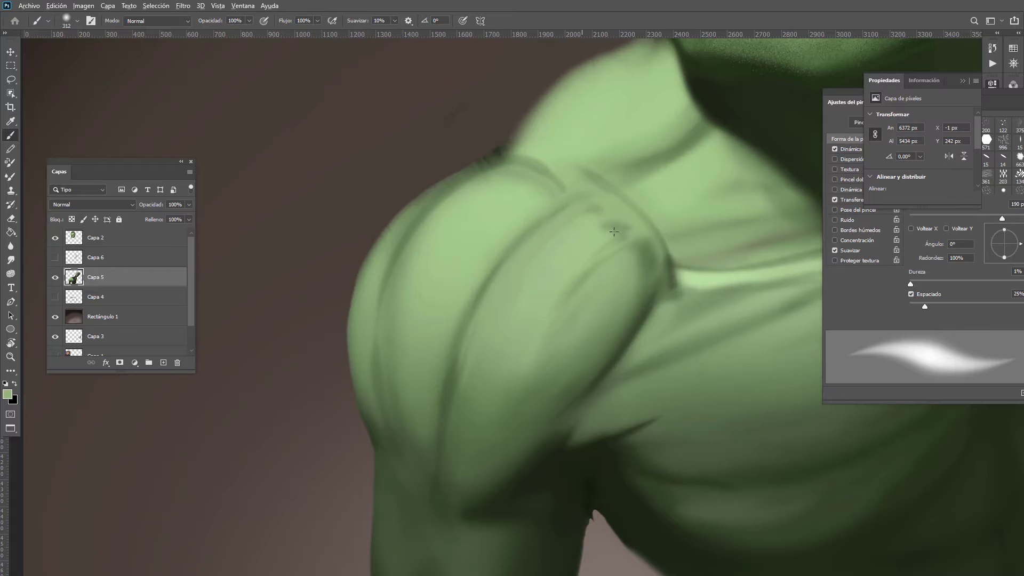
Step: Smooth the front shoulder muscle from its upper end downward in sampled greens, enlarging the brush to 572 px at 0% hardness
drag(575, 231, 602, 218)
mouse_move(479, 339)
mouse_down()
mouse_move(468, 386)
mouse_move(485, 386)
mouse_up()
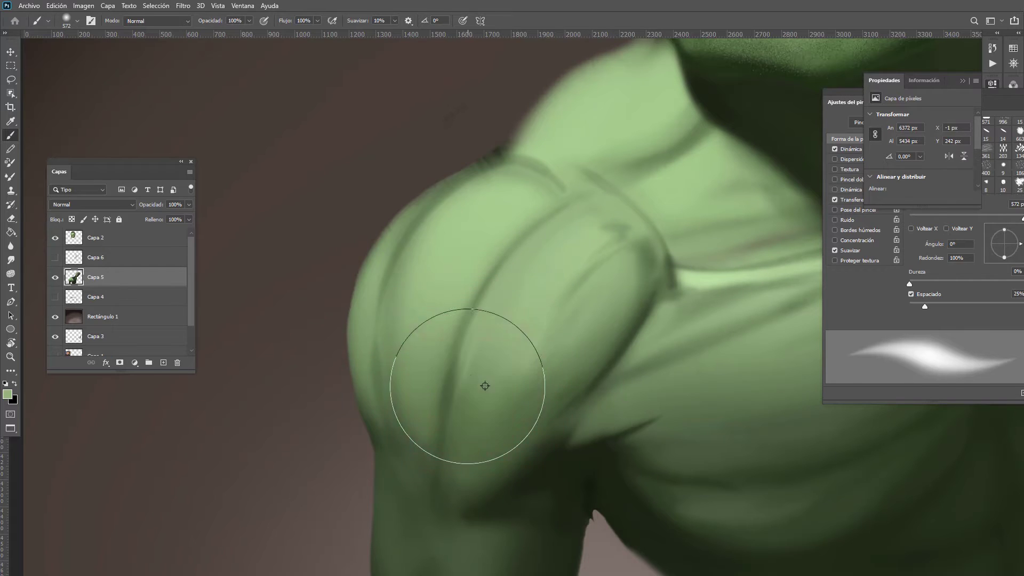
alt+click(469, 392)
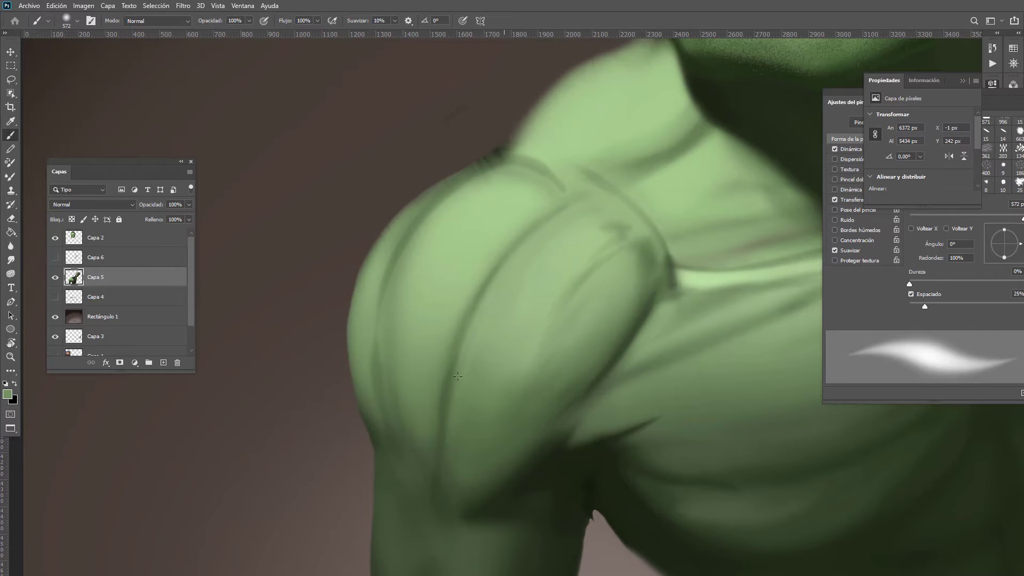
alt+click(460, 442)
drag(512, 313, 416, 326)
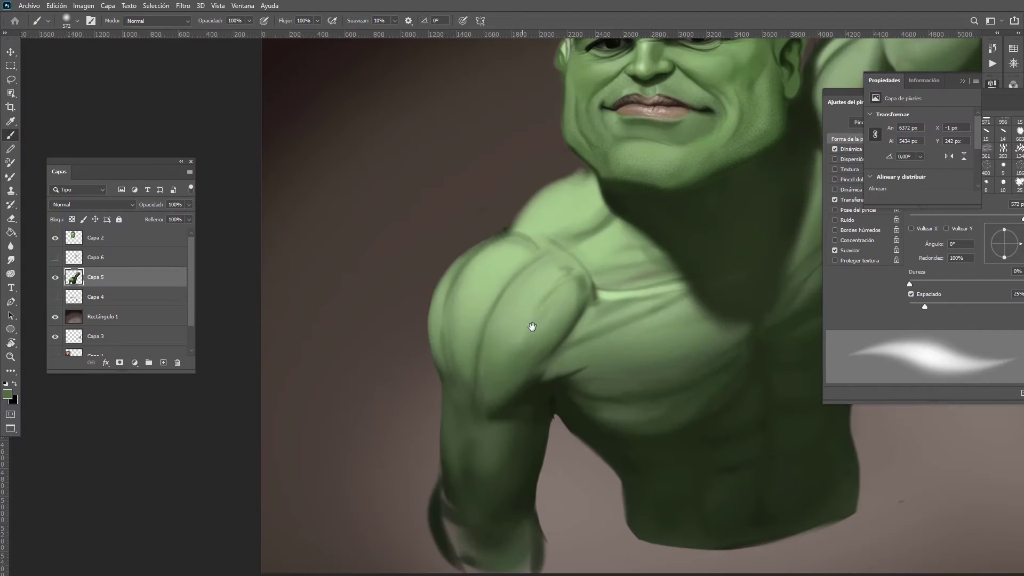
Step: Show the brush's Transfer settings and reduce the minimum opacity to 0%
scroll(592, 277, up, 1)
drag(843, 91, 770, 74)
click(794, 183)
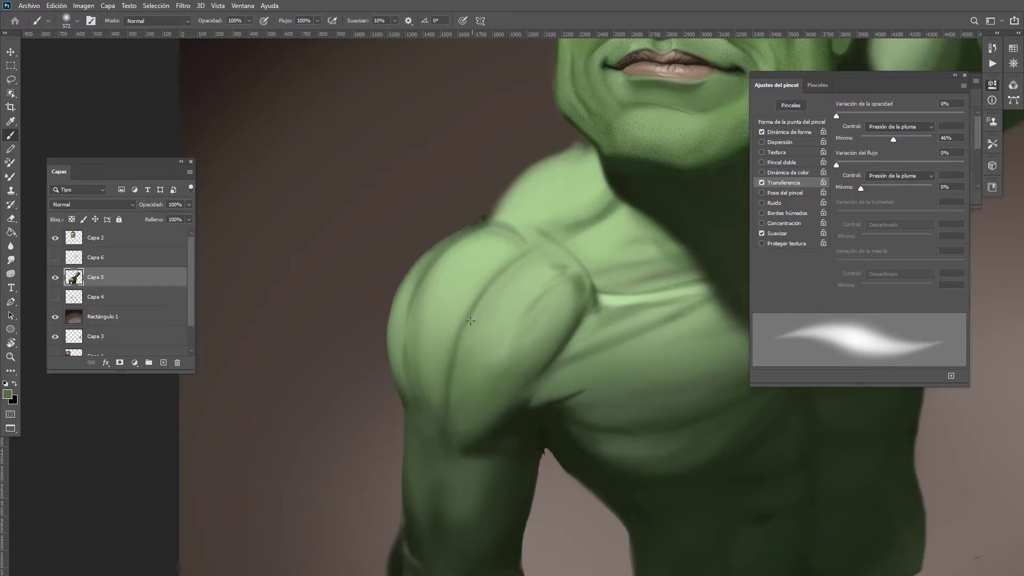
alt+click(460, 372)
drag(881, 136, 846, 138)
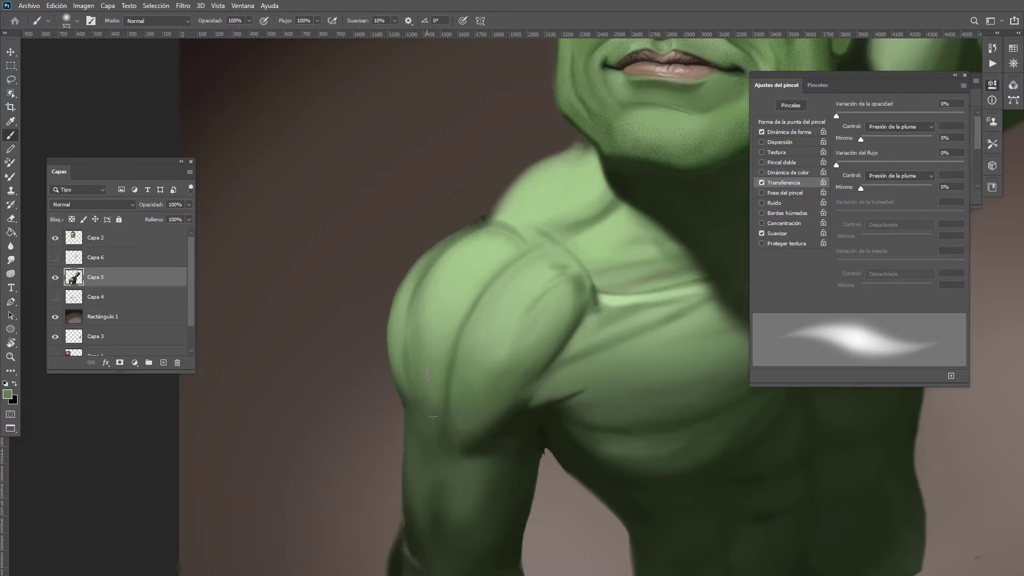
Step: Blend the middle shoulder muscle between the two grooves with repeatedly sampled greens and a 369 px brush
drag(432, 275, 485, 235)
mouse_move(473, 271)
mouse_down()
mouse_move(456, 271)
mouse_move(430, 362)
mouse_move(426, 317)
mouse_move(431, 402)
mouse_up()
alt+click(472, 252)
alt+click(438, 323)
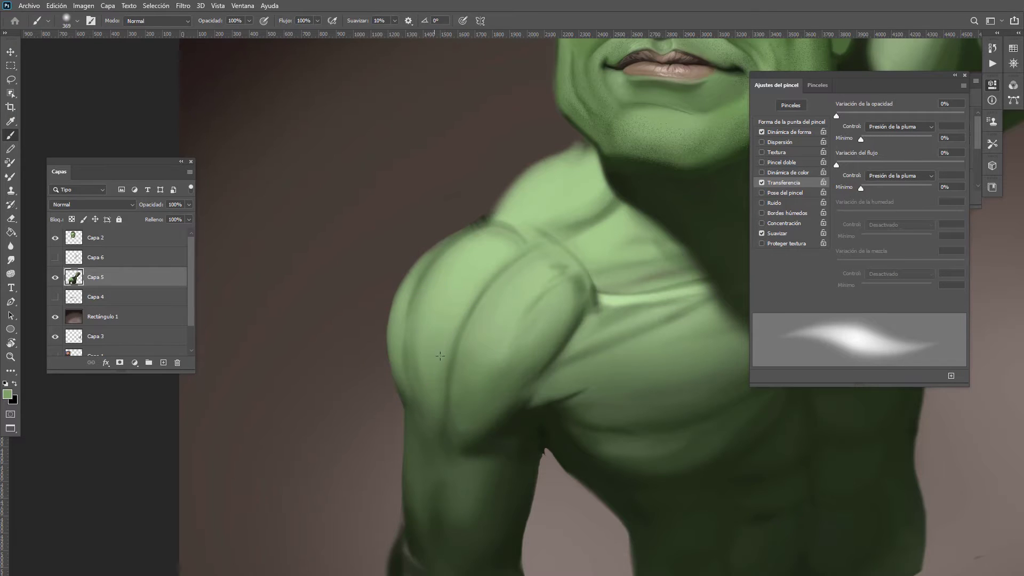
alt+click(436, 417)
alt+click(478, 244)
mouse_move(494, 246)
mouse_down()
mouse_move(447, 270)
mouse_move(462, 261)
mouse_up()
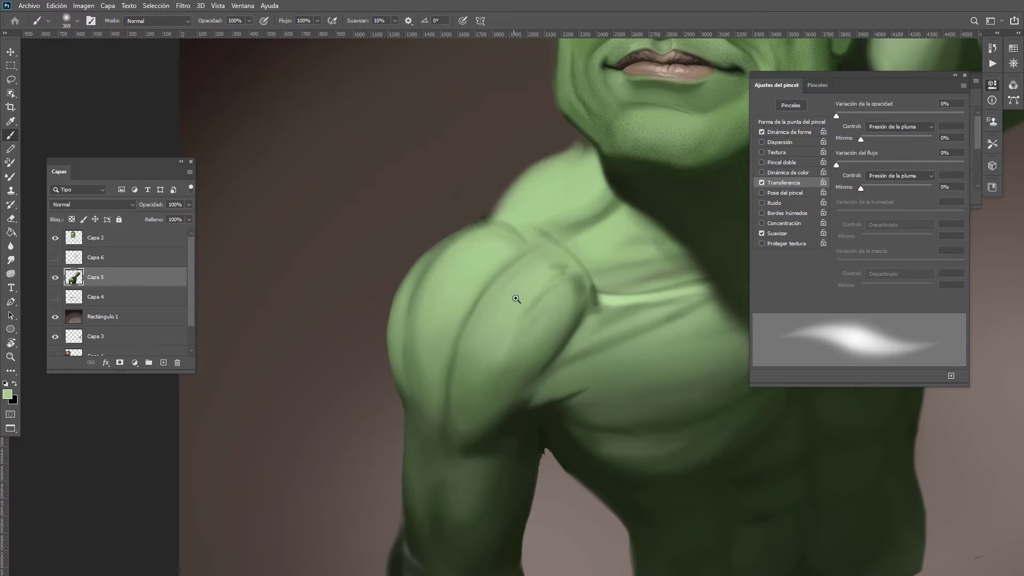
Step: Examine the Transfer settings of the Intensidad baja, media and alta brush presets and of the neighbouring Circular difuso presets
mouse_move(516, 299)
mouse_down()
mouse_move(450, 318)
mouse_move(502, 303)
mouse_up()
right_click(566, 266)
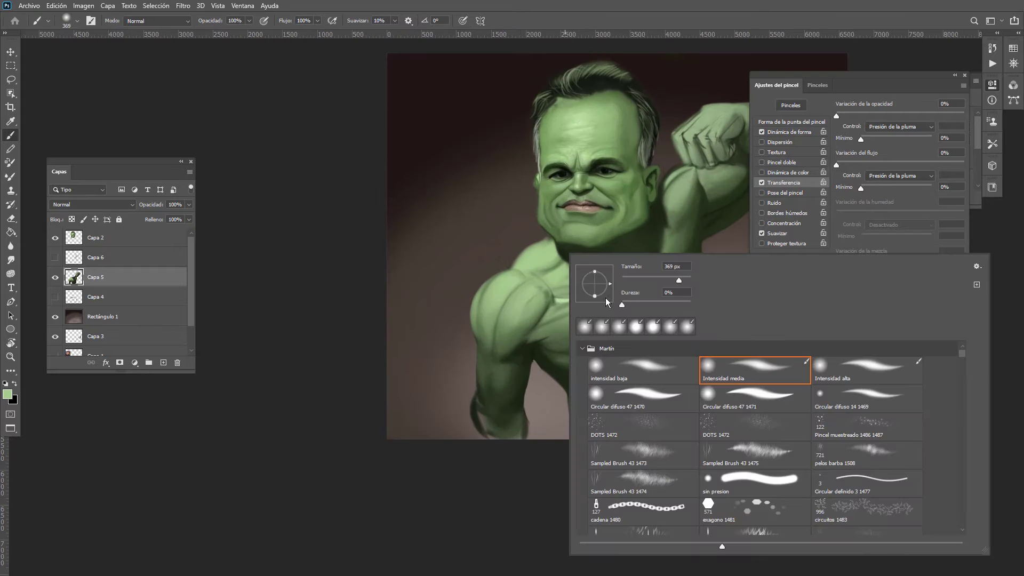
click(619, 326)
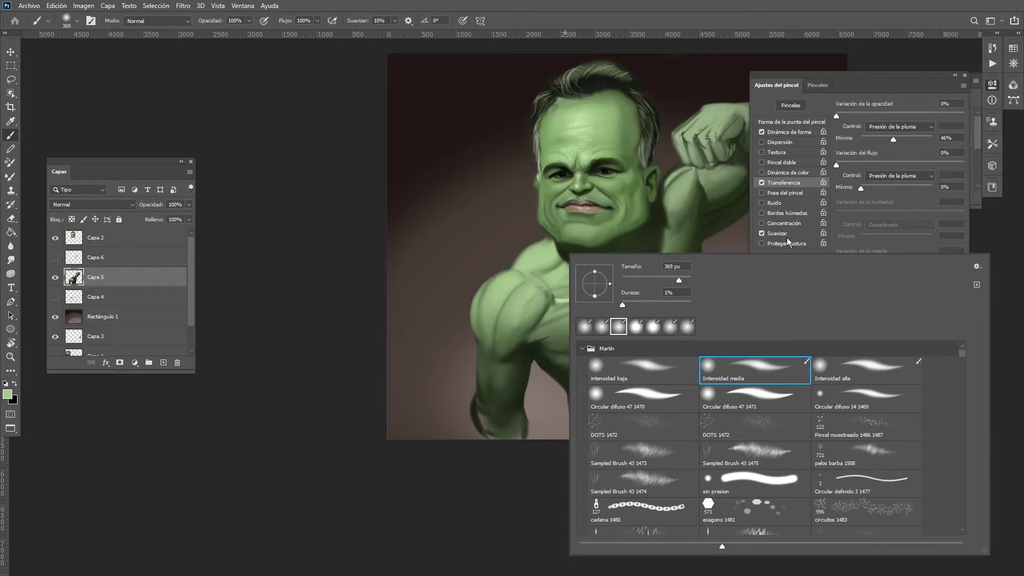
click(868, 375)
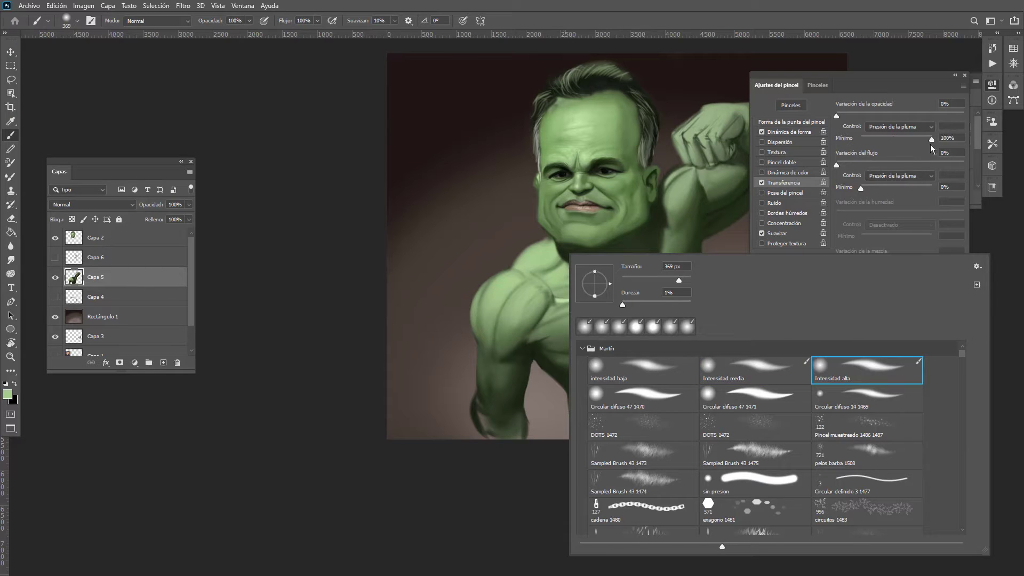
click(652, 369)
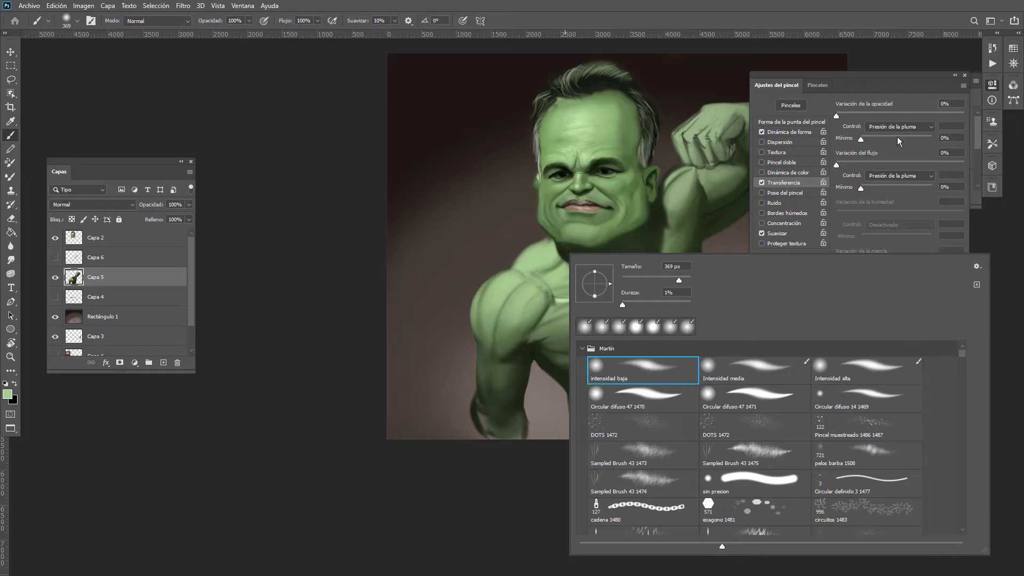
click(668, 403)
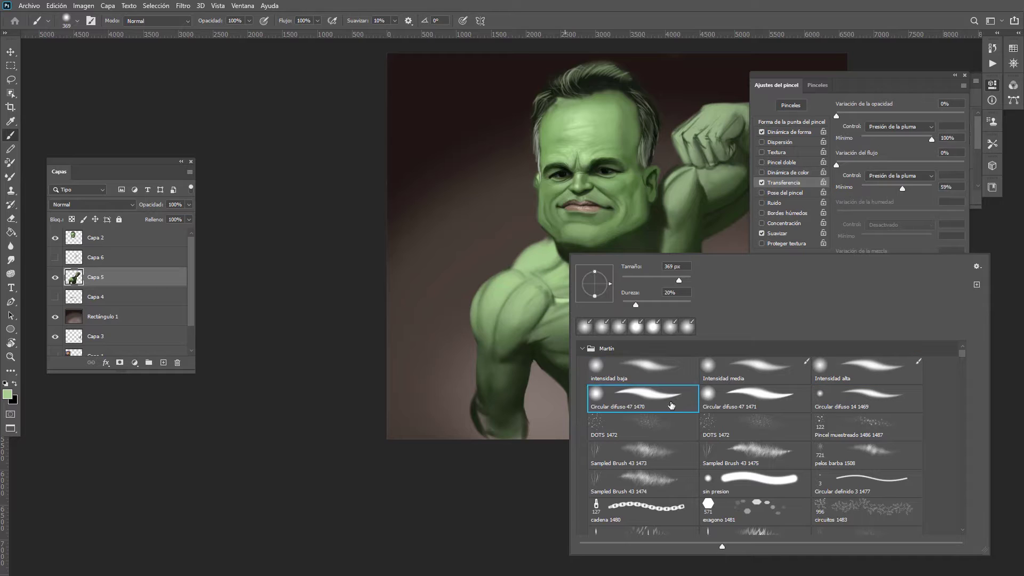
click(746, 400)
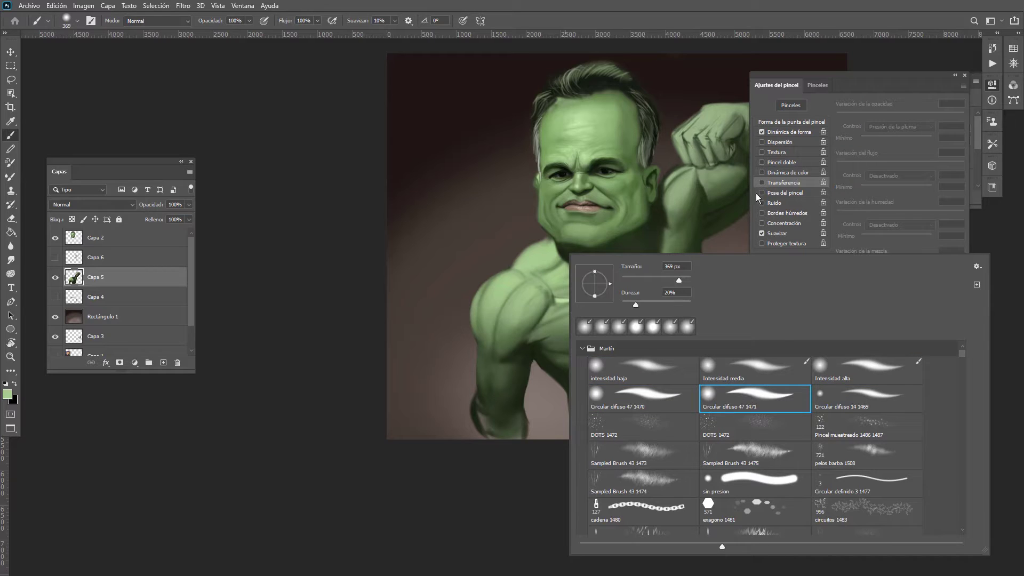
click(666, 403)
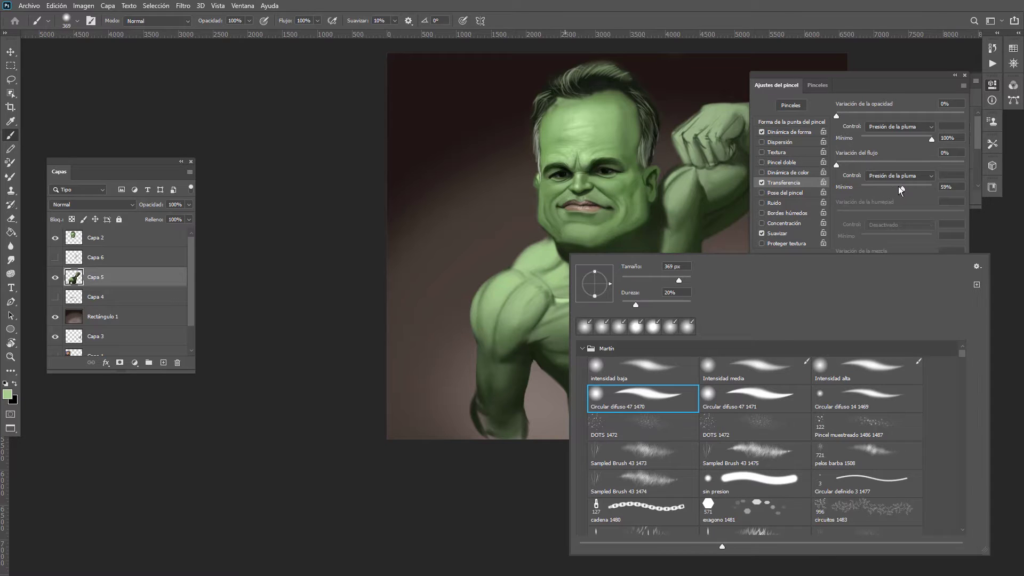
click(848, 401)
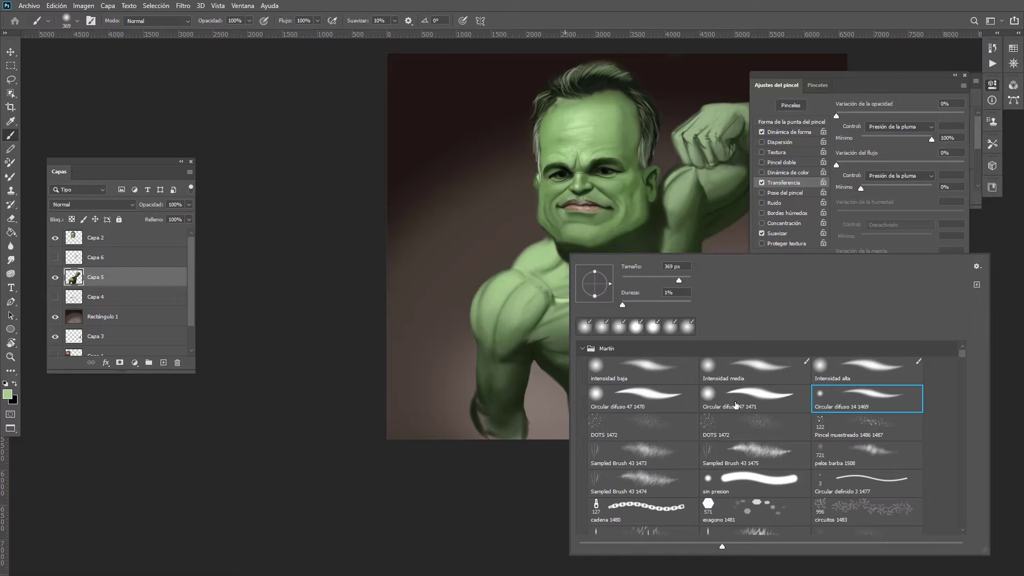
click(756, 401)
click(816, 380)
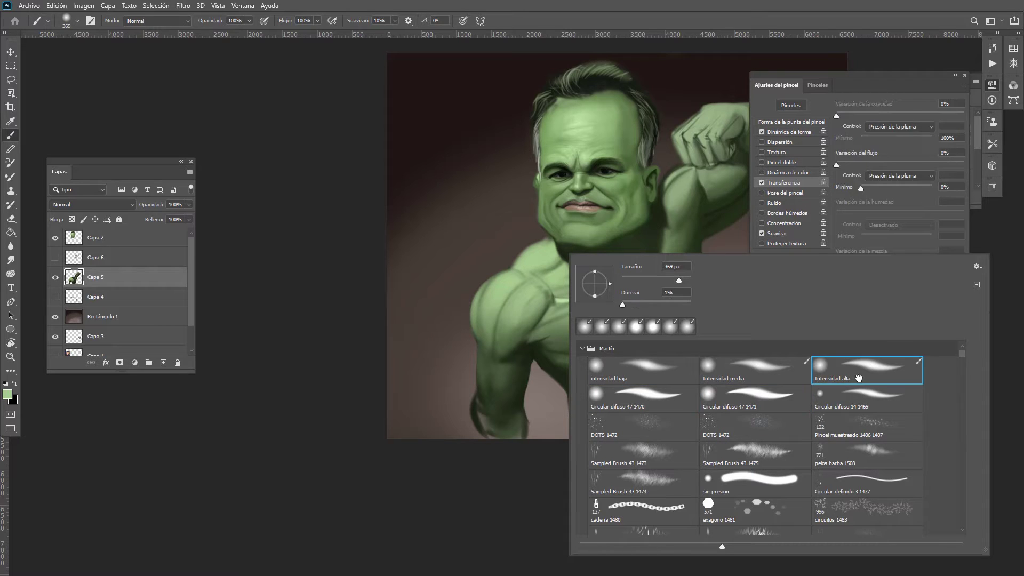
click(752, 375)
click(777, 400)
click(866, 397)
Step: Choose the Intensidad media preset as the painting brush
click(749, 377)
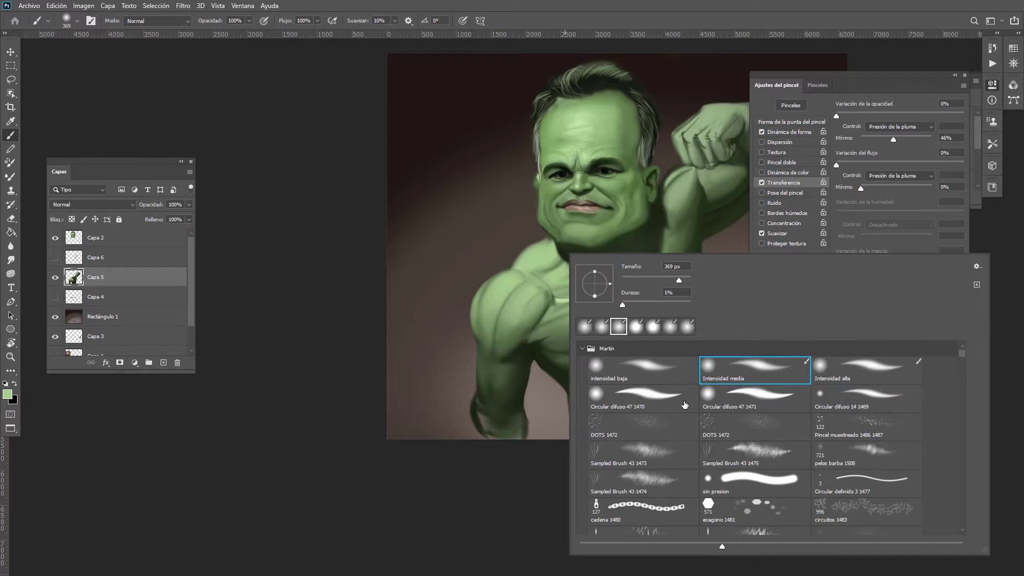
click(656, 369)
click(715, 366)
click(510, 344)
Step: Paint over the dark marks at the upper end of the front shoulder muscle in sampled green with a 506 px brush
drag(525, 299, 566, 297)
mouse_move(569, 297)
mouse_down()
mouse_move(586, 299)
mouse_move(567, 250)
mouse_up()
alt+click(581, 292)
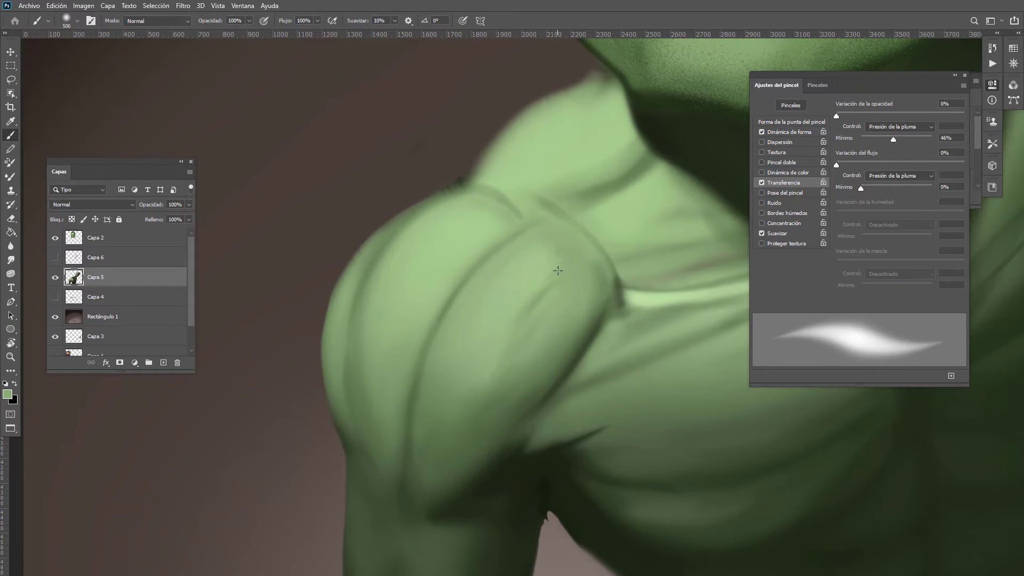
drag(592, 251, 591, 249)
Step: Soften the long grooves on the shoulder by stroking sampled light greens along the middle muscle with a 582 px brush
alt+click(469, 213)
mouse_move(491, 221)
mouse_down()
mouse_move(391, 241)
mouse_move(348, 397)
mouse_move(411, 489)
mouse_up()
mouse_move(486, 301)
mouse_down()
mouse_move(412, 328)
mouse_move(508, 341)
mouse_move(524, 315)
mouse_move(487, 301)
mouse_up()
alt+click(467, 279)
drag(463, 240, 477, 280)
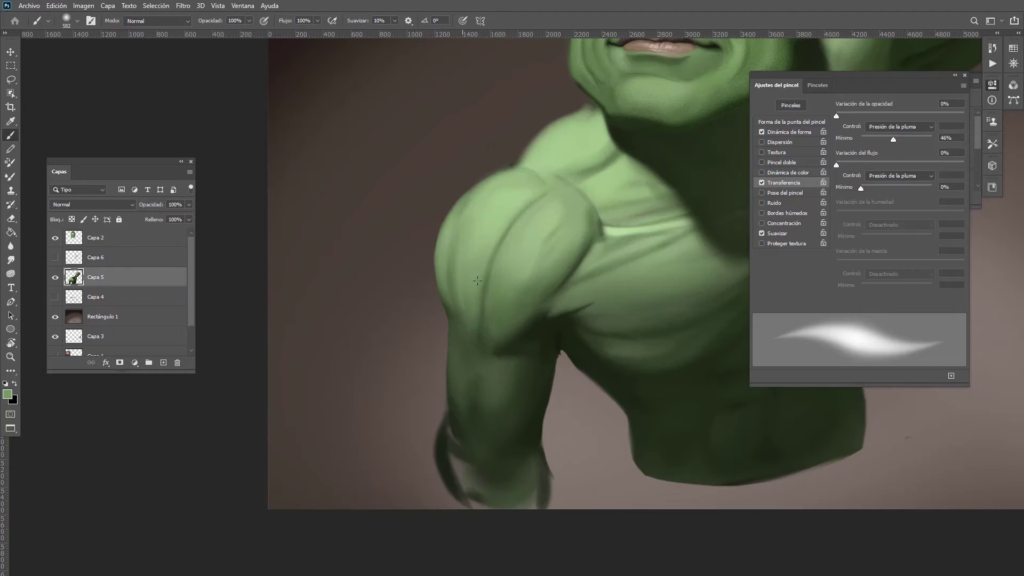
Step: Even out the light-to-dark gradient down the middle shoulder muscle with sampled greens
alt+click(482, 235)
drag(460, 240, 467, 253)
alt+click(475, 277)
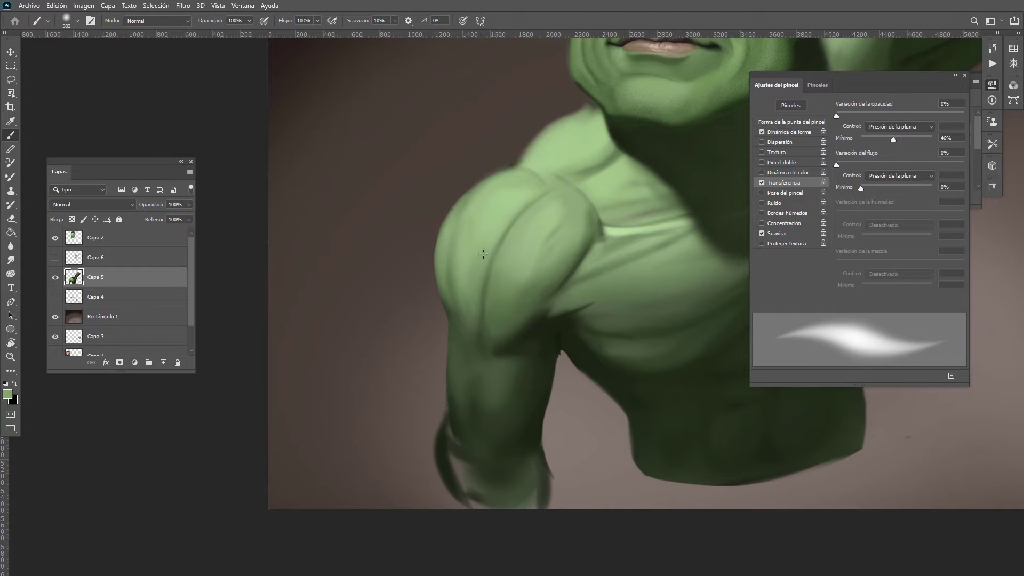
mouse_move(475, 336)
mouse_down()
mouse_move(460, 305)
mouse_move(473, 350)
mouse_up()
alt+click(471, 302)
alt+click(472, 325)
alt+click(469, 286)
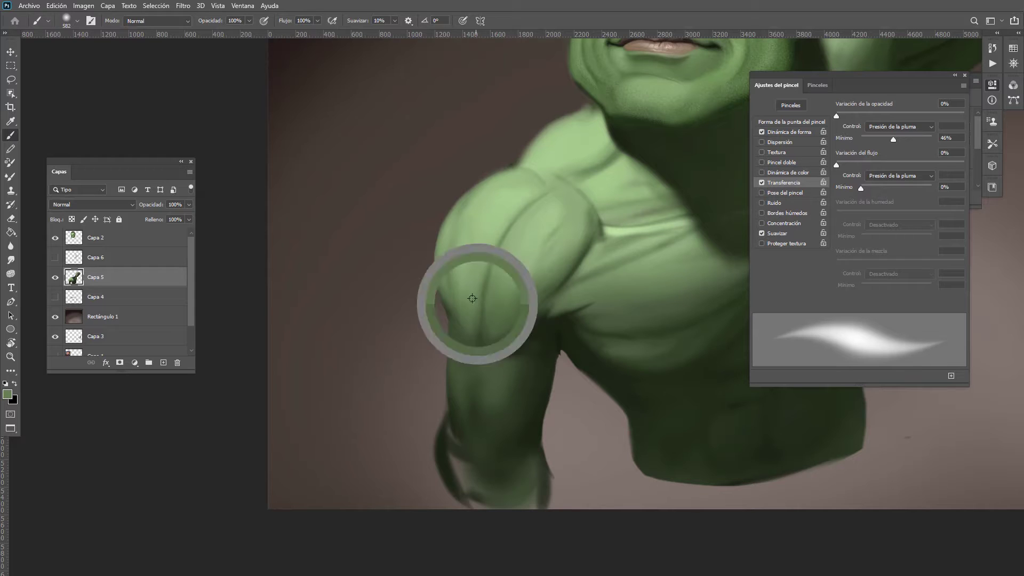
Step: Shade the outer shoulder muscle along its edge, sampling darker and lighter greens from the shoulder
alt+click(459, 329)
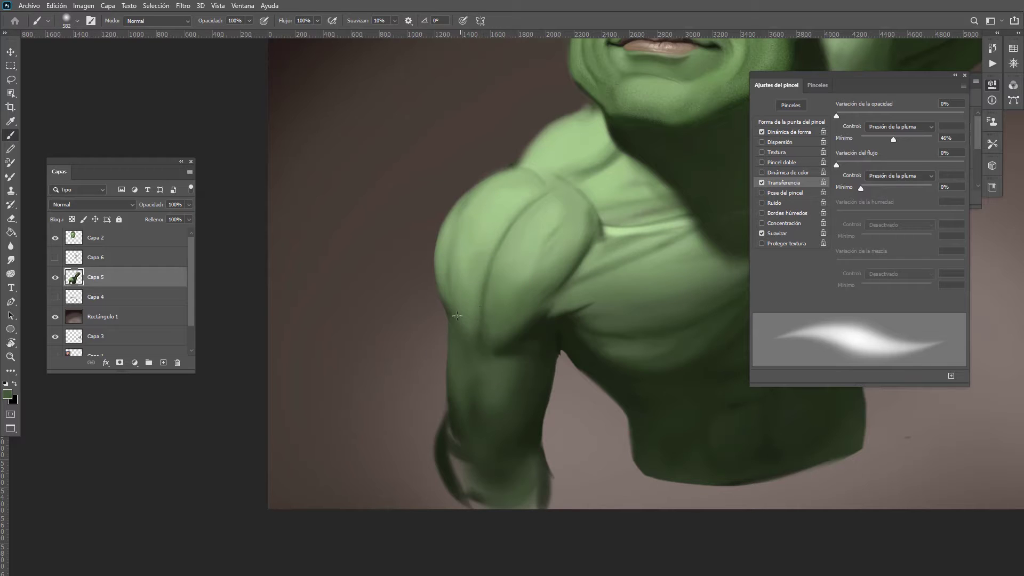
drag(460, 209, 450, 272)
alt+click(463, 298)
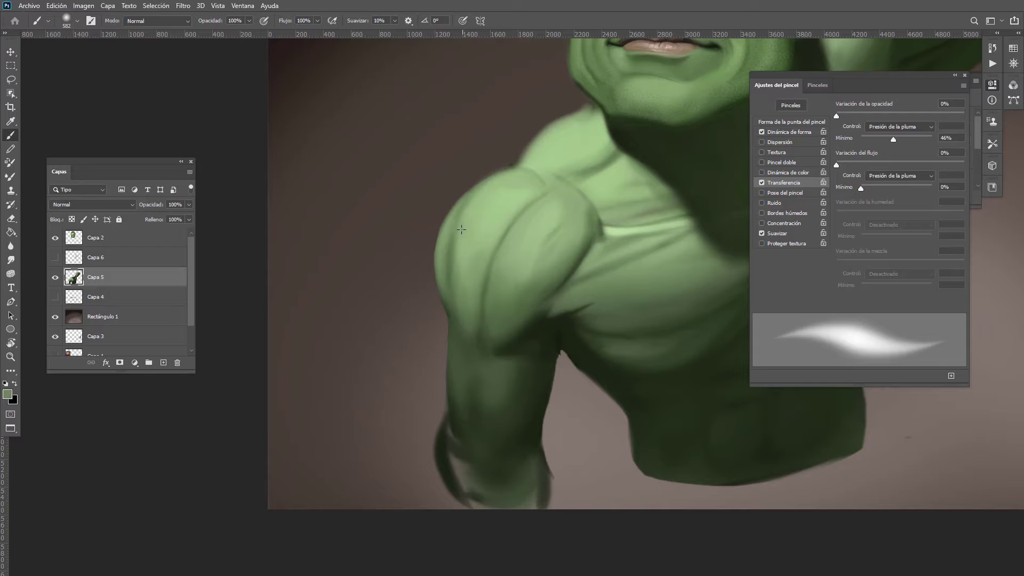
alt+click(473, 206)
alt+click(470, 300)
alt+click(485, 189)
Step: Blend the shoulder muscle's lower tip into the upper arm with sampled green strokes
drag(493, 354, 470, 376)
drag(534, 352, 466, 377)
mouse_move(464, 308)
mouse_down()
mouse_move(514, 314)
mouse_move(436, 348)
mouse_move(600, 319)
mouse_move(598, 291)
mouse_move(569, 272)
mouse_move(456, 263)
mouse_move(487, 264)
mouse_up()
alt+click(466, 331)
drag(484, 299, 589, 237)
Step: Soften the shadow band between the neck muscle and the upper chest with sampled mid and light greens
drag(503, 187, 469, 229)
drag(460, 163, 392, 193)
alt+click(432, 178)
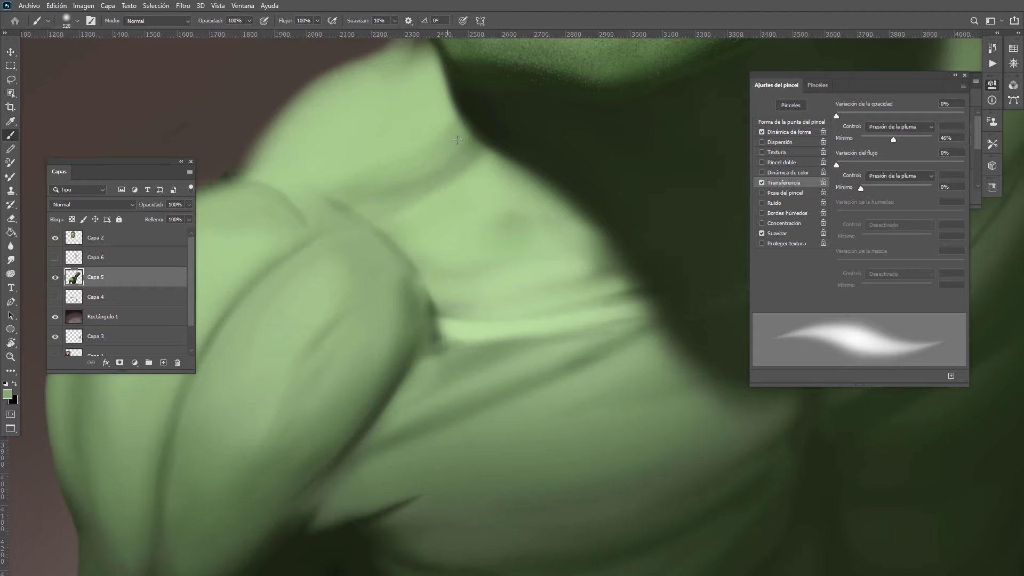
mouse_move(458, 140)
mouse_down()
mouse_move(415, 164)
mouse_move(389, 205)
mouse_up()
alt+click(458, 195)
drag(452, 187, 402, 193)
drag(475, 165, 388, 203)
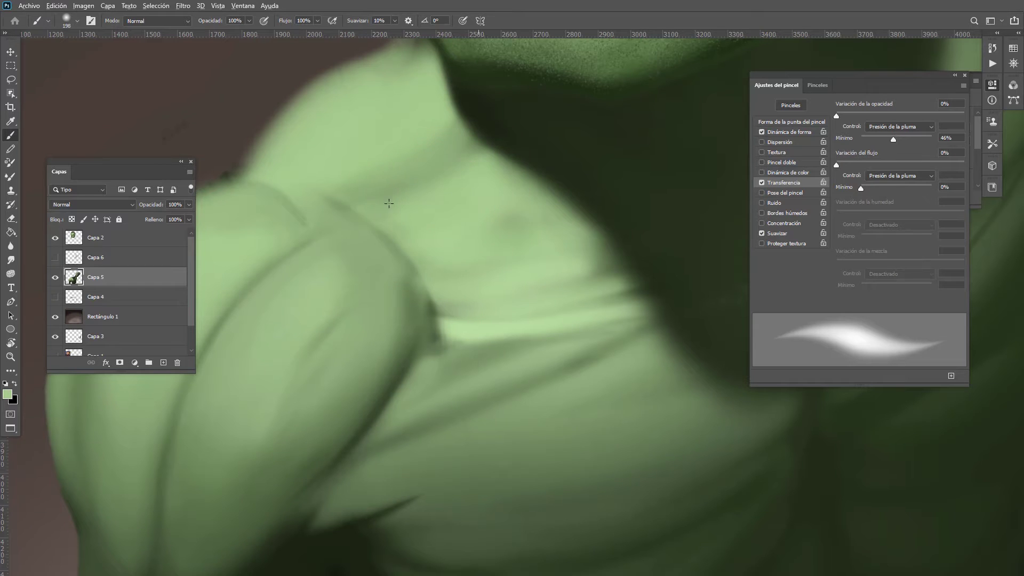
Step: Paint over the dark smudges on the upper chest above the bright fold in light green
drag(468, 222, 452, 243)
drag(519, 218, 539, 234)
drag(503, 264, 495, 338)
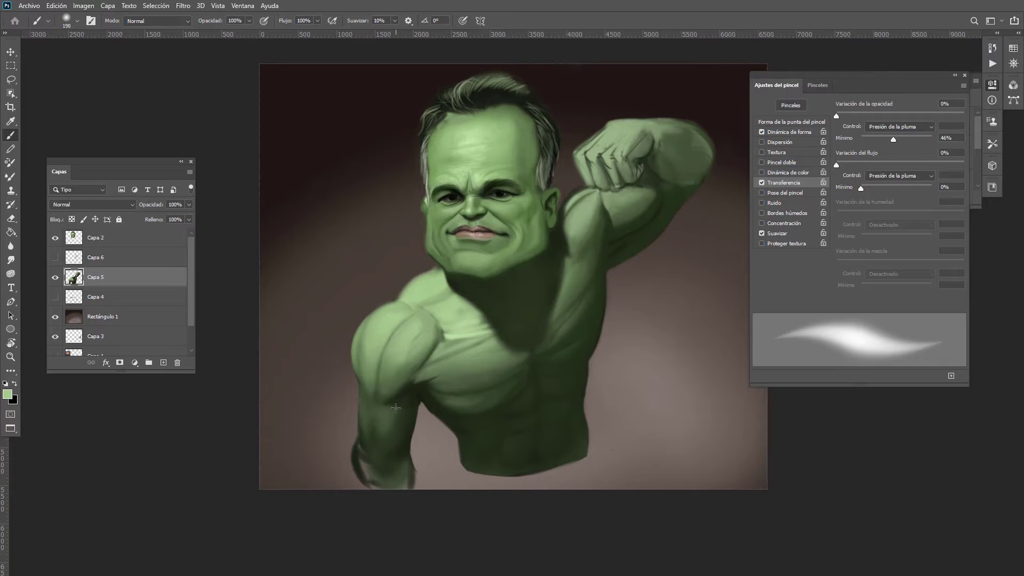
Step: Darken the lowered forearm and cover its rough outline in sampled dark green
mouse_move(398, 425)
mouse_down()
mouse_move(413, 425)
mouse_move(408, 408)
mouse_up()
alt+click(410, 394)
mouse_move(396, 458)
mouse_down()
mouse_move(397, 442)
mouse_move(367, 460)
mouse_move(396, 494)
mouse_move(373, 454)
mouse_move(377, 482)
mouse_move(396, 491)
mouse_move(399, 457)
mouse_up()
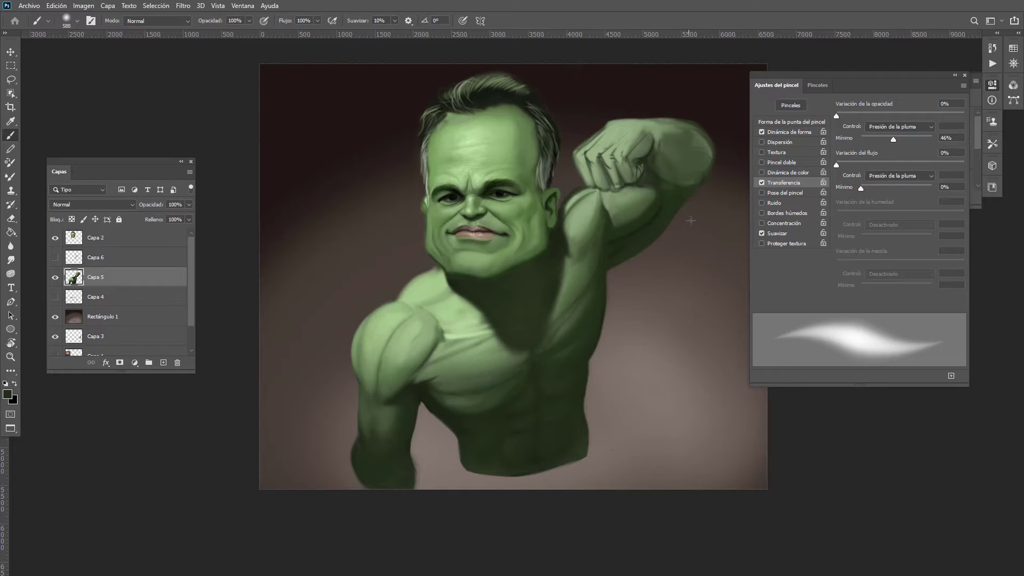
Step: Choose the Intensidad alta brush and darken the raised forearm and elbow in dark green
scroll(646, 247, down, 1)
scroll(683, 180, up, 4)
mouse_move(652, 240)
mouse_down()
mouse_move(569, 323)
mouse_move(591, 324)
mouse_move(516, 369)
mouse_up()
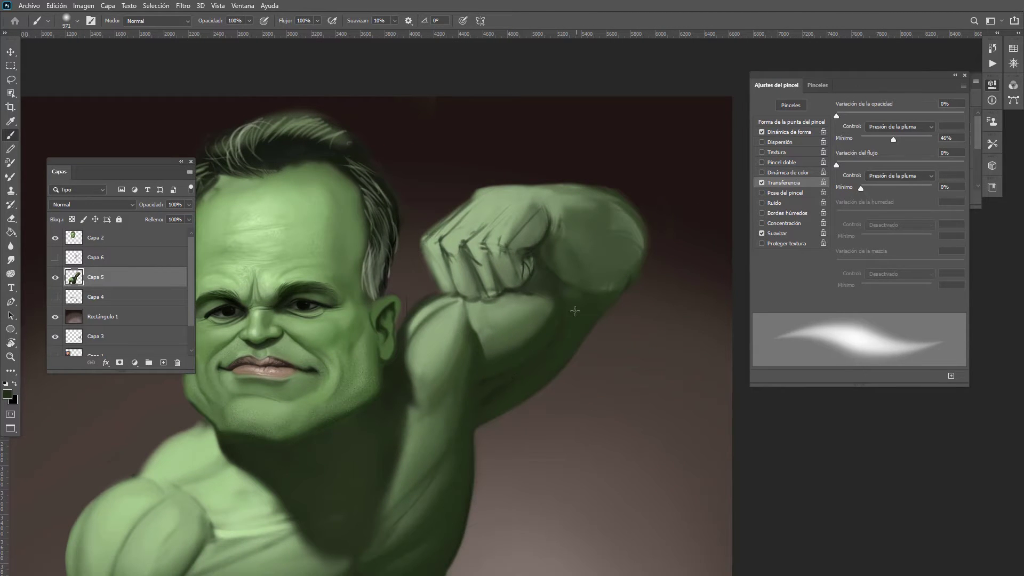
right_click(621, 255)
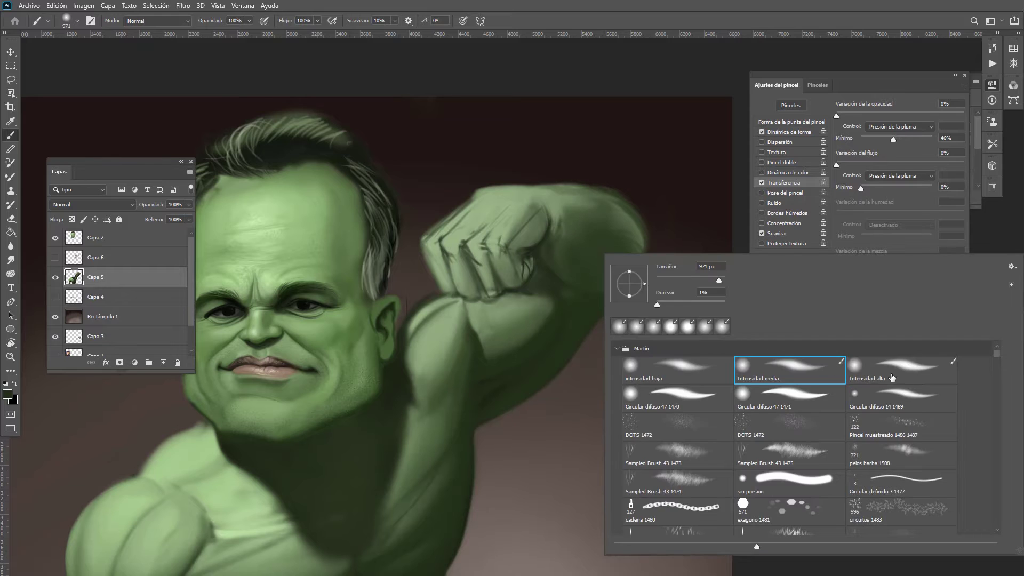
click(892, 378)
drag(557, 260, 542, 287)
drag(623, 251, 592, 294)
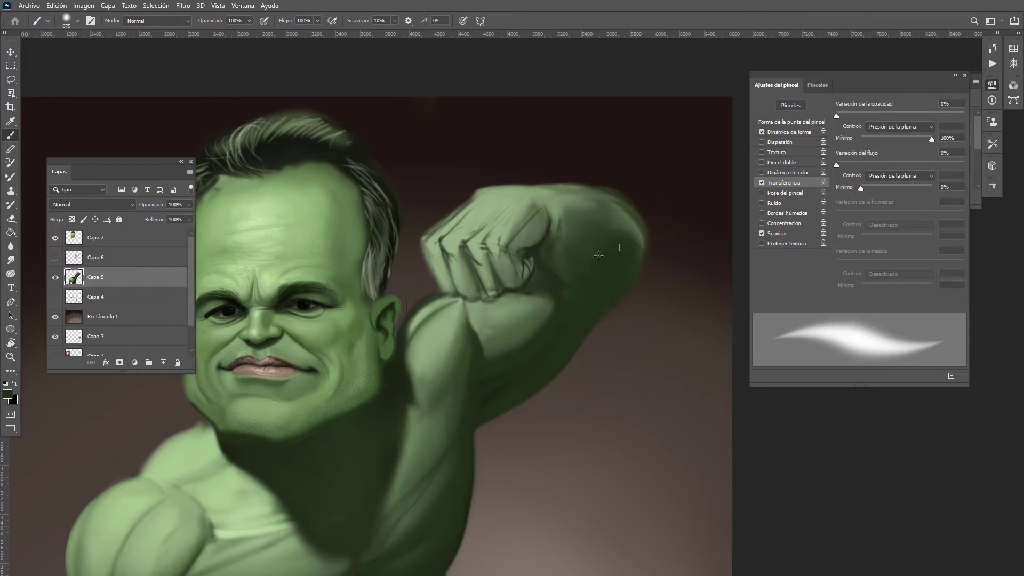
mouse_move(598, 256)
mouse_down()
mouse_move(544, 229)
mouse_move(612, 232)
mouse_move(632, 247)
mouse_move(632, 228)
mouse_move(591, 216)
mouse_move(534, 221)
mouse_move(503, 258)
mouse_move(513, 262)
mouse_move(505, 293)
mouse_move(502, 283)
mouse_move(481, 293)
mouse_move(476, 268)
mouse_move(476, 292)
mouse_move(444, 289)
mouse_up()
mouse_move(530, 329)
mouse_down()
mouse_move(498, 327)
mouse_move(567, 316)
mouse_up()
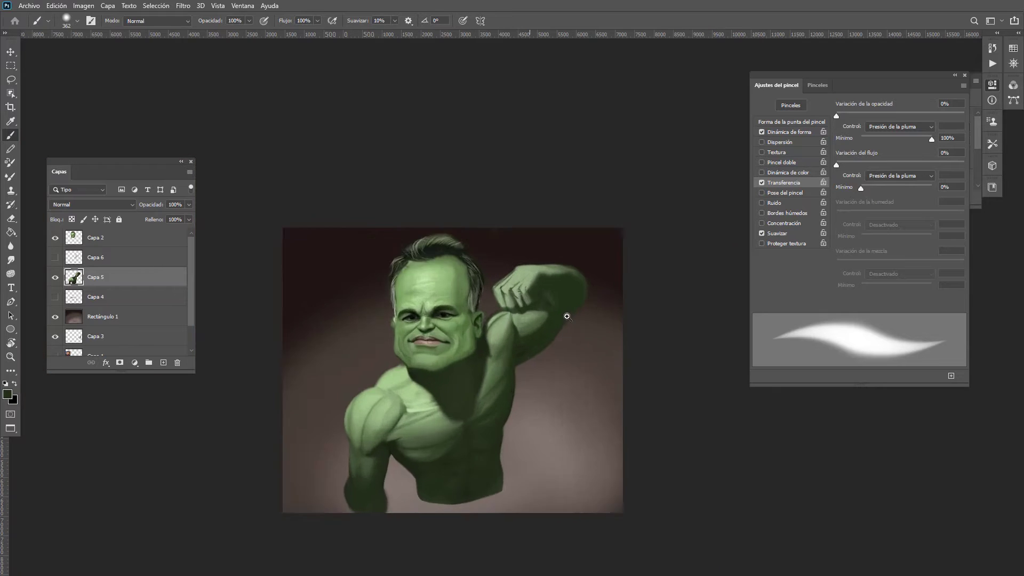
Step: Paint over the rough dark marks between the raised fist's middle fingers with sampled greens
scroll(567, 316, up, 4)
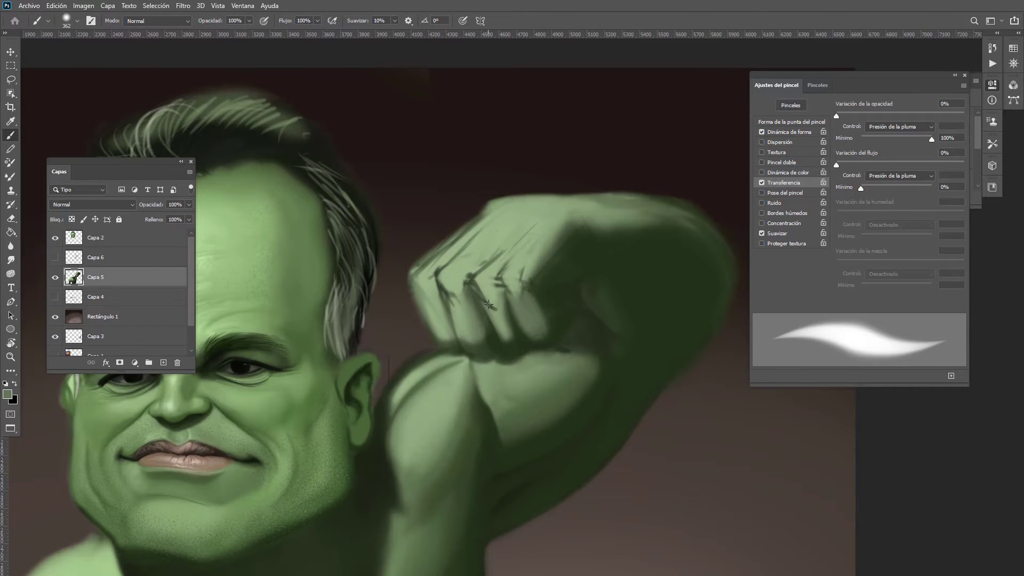
mouse_move(490, 310)
mouse_down()
mouse_move(507, 345)
mouse_move(511, 336)
mouse_up()
alt+click(489, 291)
mouse_move(484, 290)
mouse_down()
mouse_move(507, 332)
mouse_move(490, 350)
mouse_move(469, 344)
mouse_move(468, 324)
mouse_up()
alt+click(504, 335)
alt+click(462, 320)
Step: Refine the finger separations of the raised fist with sampled dark and light greens up to the knuckles
mouse_move(446, 291)
mouse_down()
mouse_move(458, 317)
mouse_move(451, 297)
mouse_move(522, 225)
mouse_up()
alt+click(457, 280)
mouse_move(482, 283)
mouse_down()
mouse_move(513, 251)
mouse_move(498, 314)
mouse_up()
mouse_move(475, 278)
mouse_down()
mouse_move(500, 333)
mouse_move(514, 328)
mouse_move(478, 320)
mouse_up()
alt+click(501, 326)
alt+click(515, 327)
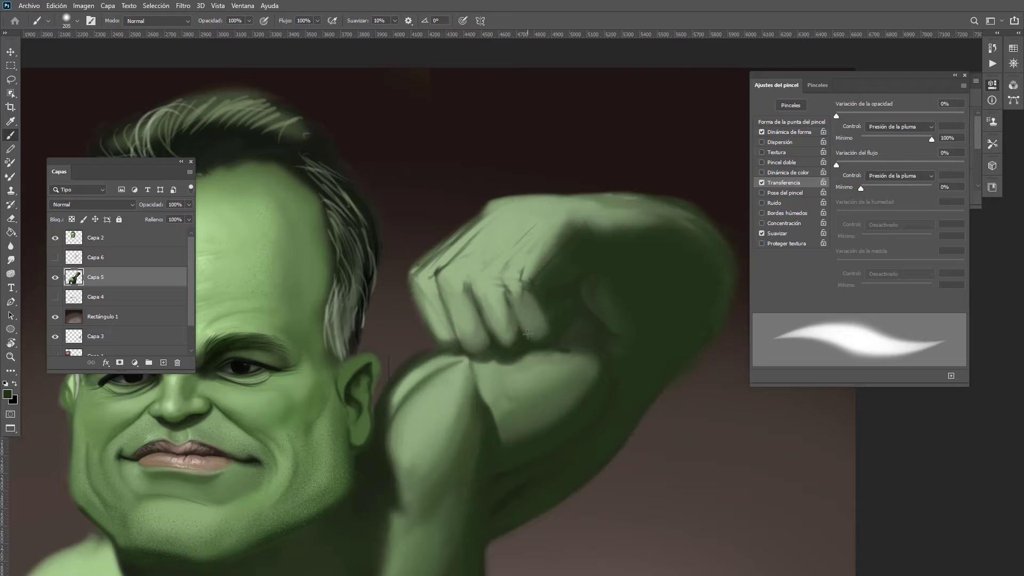
mouse_move(510, 301)
mouse_down()
mouse_move(519, 325)
mouse_move(536, 295)
mouse_move(517, 256)
mouse_move(523, 293)
mouse_move(540, 257)
mouse_move(567, 248)
mouse_move(554, 267)
mouse_move(543, 271)
mouse_move(569, 229)
mouse_up()
Step: Smooth the index finger and its knuckle on the raised fist with sampled mid greens
alt+click(535, 308)
alt+click(534, 255)
alt+click(527, 306)
alt+click(547, 251)
alt+right_click(563, 255)
alt+click(578, 241)
alt+click(552, 256)
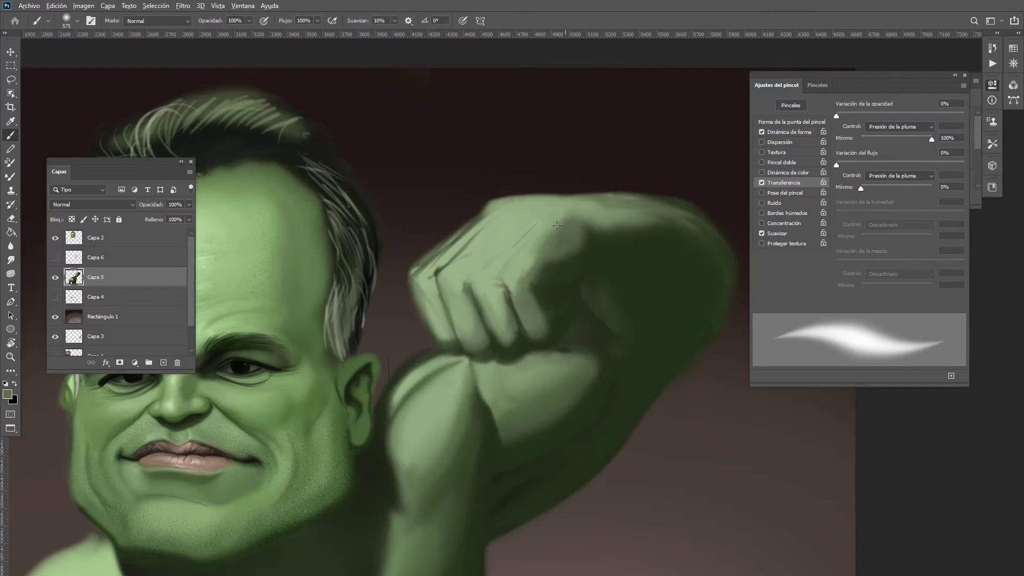
Step: Blend the light back of the raised hand into the shaded thumb side with sampled greens
alt+click(553, 220)
alt+click(537, 272)
mouse_move(539, 265)
mouse_down()
mouse_move(510, 261)
mouse_move(544, 243)
mouse_up()
mouse_move(555, 226)
mouse_down()
mouse_move(564, 226)
mouse_move(515, 272)
mouse_move(557, 223)
mouse_move(544, 222)
mouse_up()
alt+click(516, 268)
alt+click(577, 226)
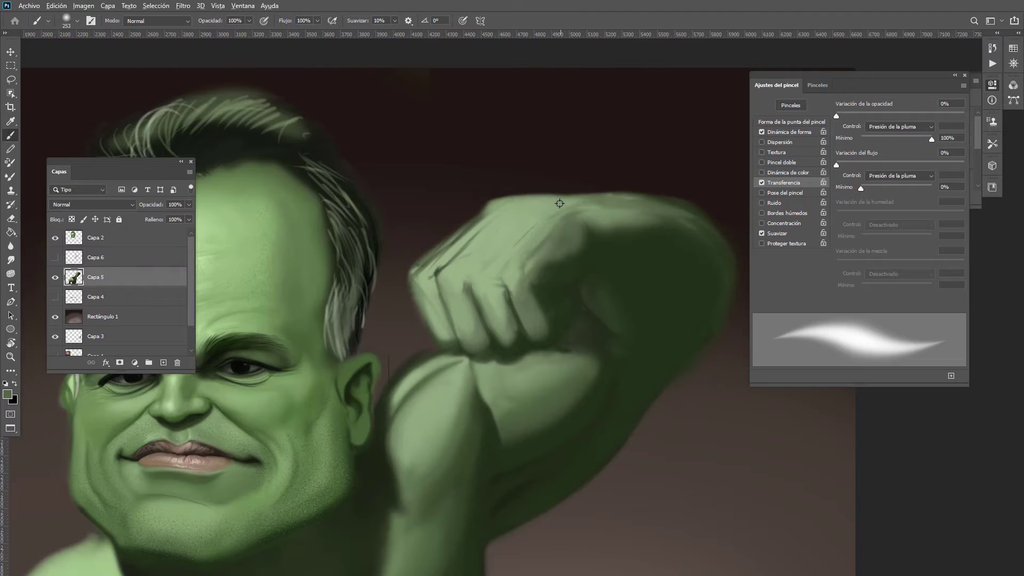
Step: Cover the dark sketch lines on the back of the raised hand in sampled light green
alt+click(559, 204)
drag(484, 211, 432, 256)
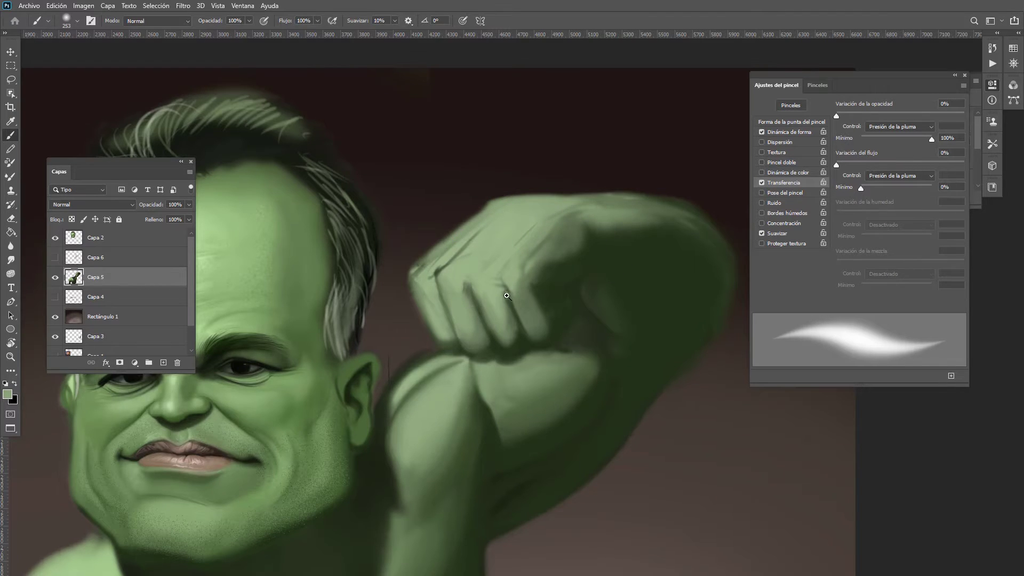
drag(507, 297, 470, 231)
drag(507, 305, 536, 301)
alt+click(518, 288)
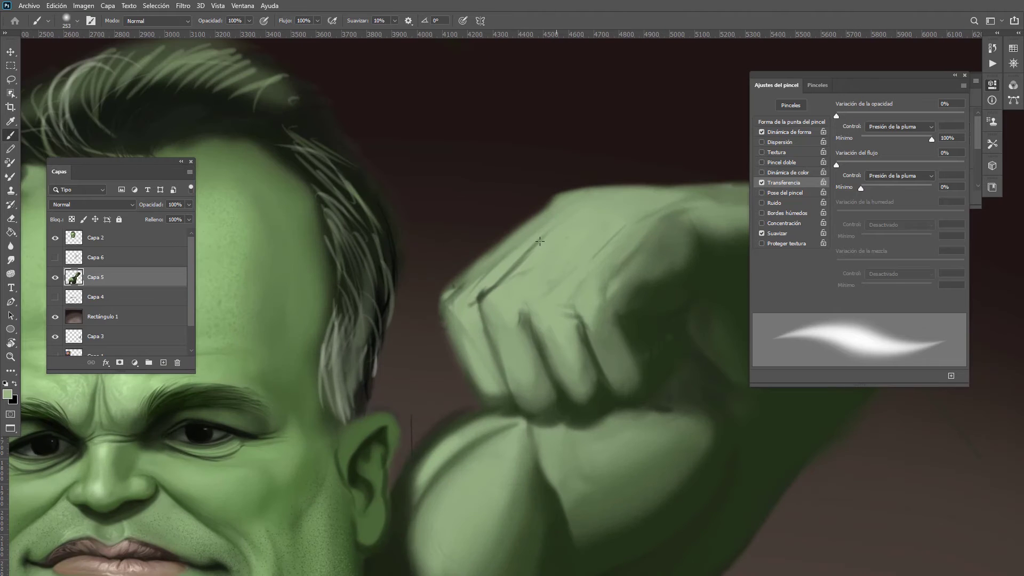
mouse_move(544, 237)
mouse_down()
mouse_move(486, 282)
mouse_move(480, 315)
mouse_move(467, 302)
mouse_move(451, 335)
mouse_up()
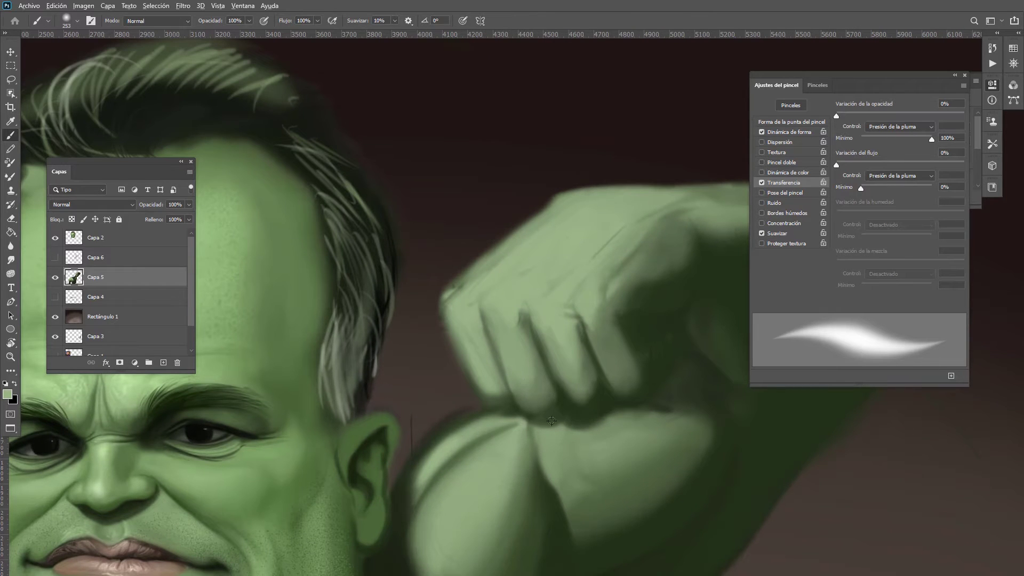
Step: Shade the little finger's outer edge and outer knuckle in sampled darker green with a smaller brush
alt+click(505, 399)
drag(491, 390, 472, 386)
drag(462, 335, 496, 397)
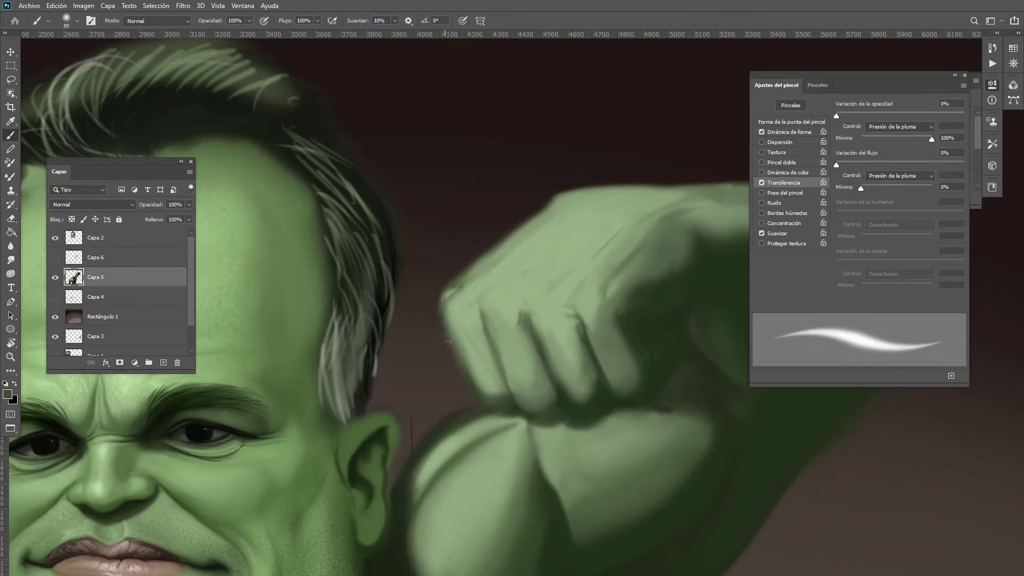
drag(445, 300, 497, 410)
drag(451, 331, 474, 263)
drag(444, 305, 494, 252)
drag(448, 294, 454, 332)
Step: Round the little finger's knuckle and widen its outer side with sampled light and mid greens
alt+click(464, 301)
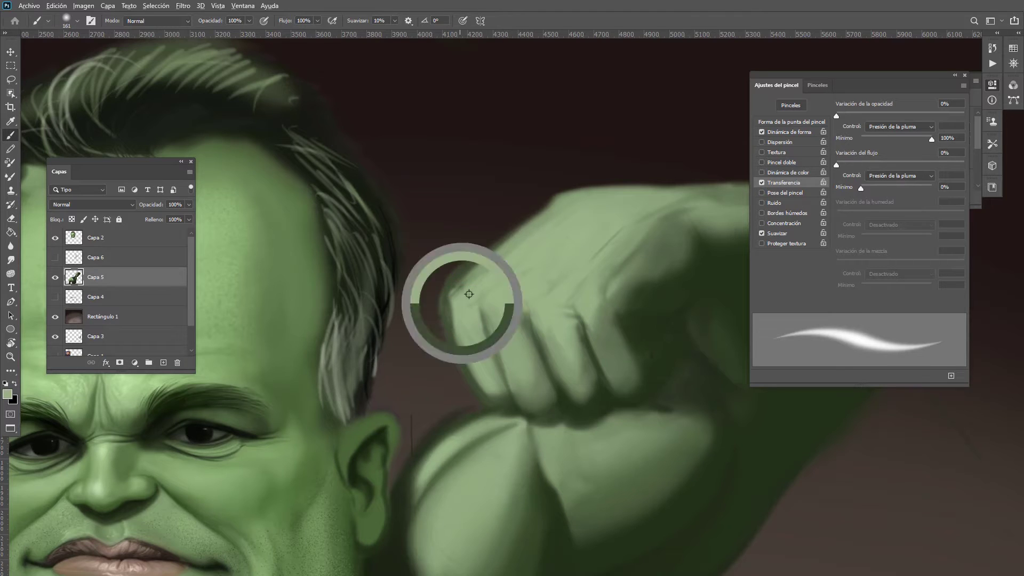
mouse_move(461, 288)
mouse_down()
mouse_move(486, 260)
mouse_move(449, 299)
mouse_up()
drag(451, 295, 472, 376)
mouse_move(454, 326)
mouse_down()
mouse_move(476, 380)
mouse_move(461, 330)
mouse_move(499, 404)
mouse_up()
alt+click(500, 395)
alt+right_click(471, 348)
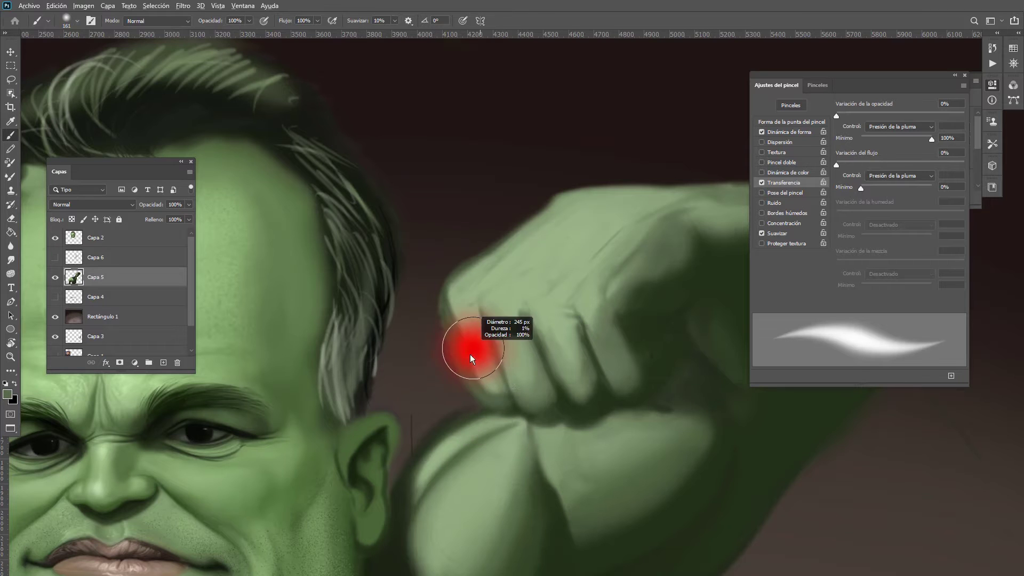
drag(460, 323, 493, 390)
drag(478, 344, 497, 389)
Step: Blend the tones along the little finger's outer side with sampled greens
alt+click(481, 351)
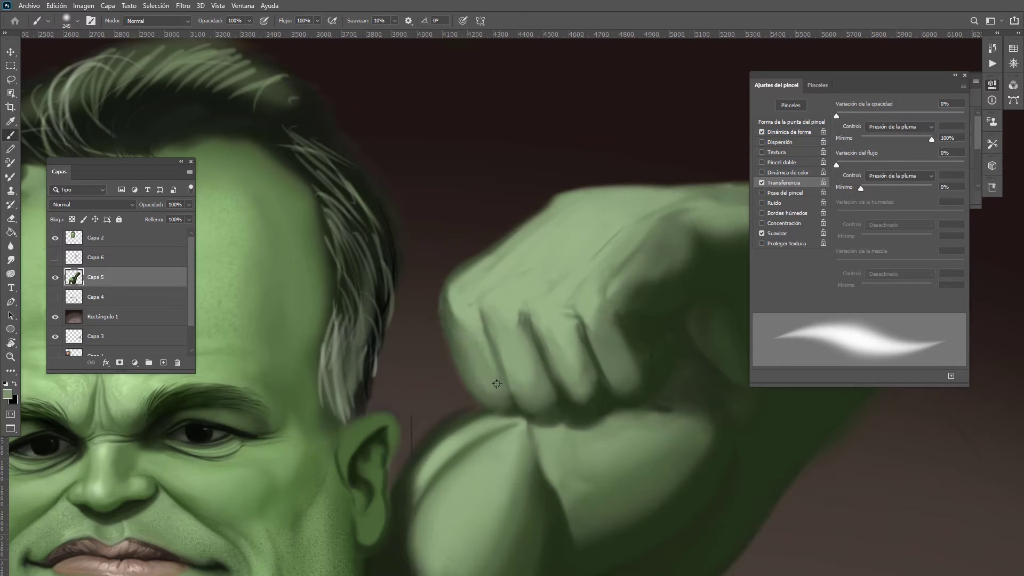
alt+click(457, 293)
mouse_move(461, 332)
mouse_down()
mouse_move(457, 288)
mouse_move(465, 335)
mouse_up()
alt+click(452, 335)
alt+right_click(458, 325)
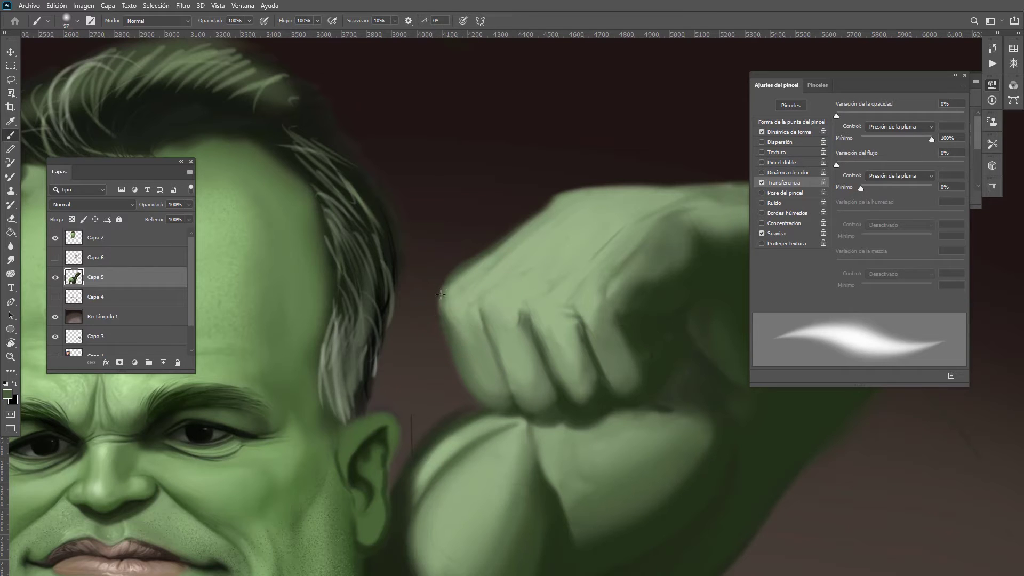
Step: Sketch curved guide lines across the raised fist's knuckles in darker green
scroll(510, 330, down, 10)
scroll(510, 316, up, 10)
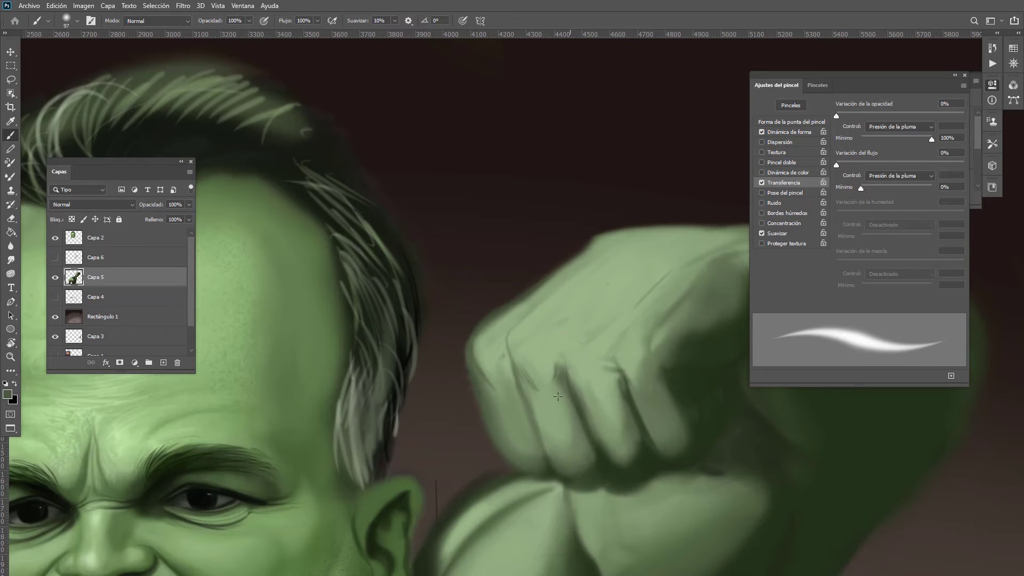
mouse_move(550, 333)
mouse_down()
mouse_move(523, 328)
mouse_move(511, 356)
mouse_move(526, 382)
mouse_up()
drag(473, 333, 658, 342)
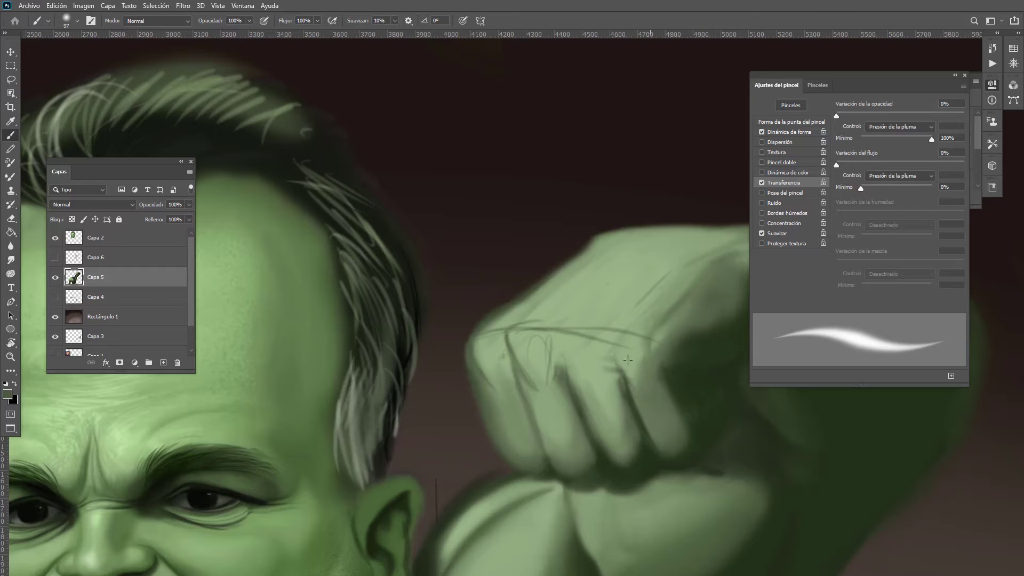
drag(570, 318, 647, 328)
Step: Sketch the folds of each knuckle and the tendon lines on the back of the raised hand
drag(560, 340, 576, 370)
mouse_move(595, 342)
mouse_down()
mouse_move(597, 361)
mouse_move(602, 355)
mouse_up()
mouse_move(598, 340)
mouse_down()
mouse_move(570, 345)
mouse_move(573, 361)
mouse_move(520, 329)
mouse_move(537, 387)
mouse_up()
mouse_move(507, 344)
mouse_down()
mouse_move(531, 395)
mouse_move(499, 367)
mouse_up()
drag(607, 336, 623, 371)
mouse_move(640, 334)
mouse_down()
mouse_move(627, 368)
mouse_move(622, 332)
mouse_up()
drag(558, 335, 639, 281)
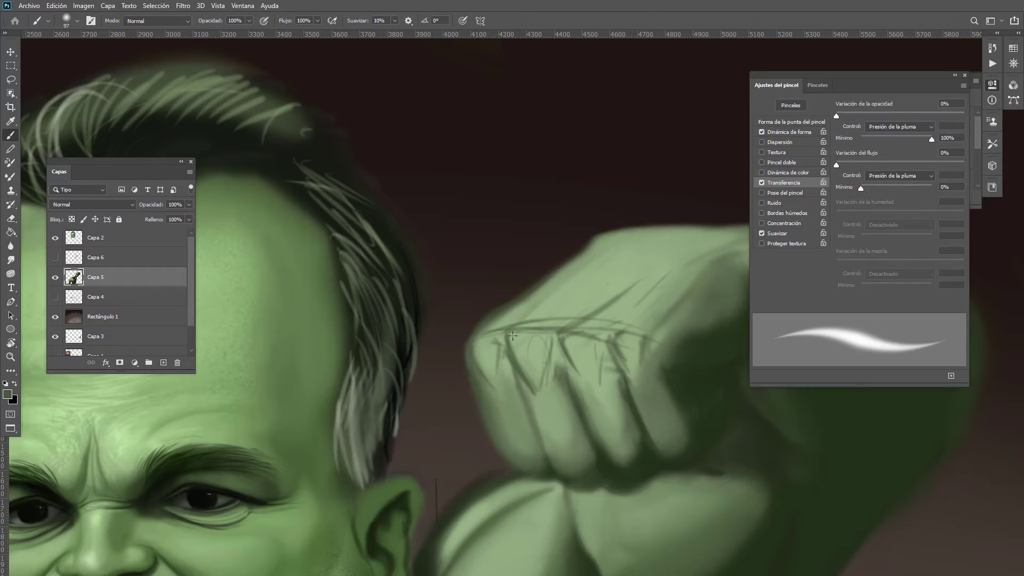
drag(531, 322, 605, 261)
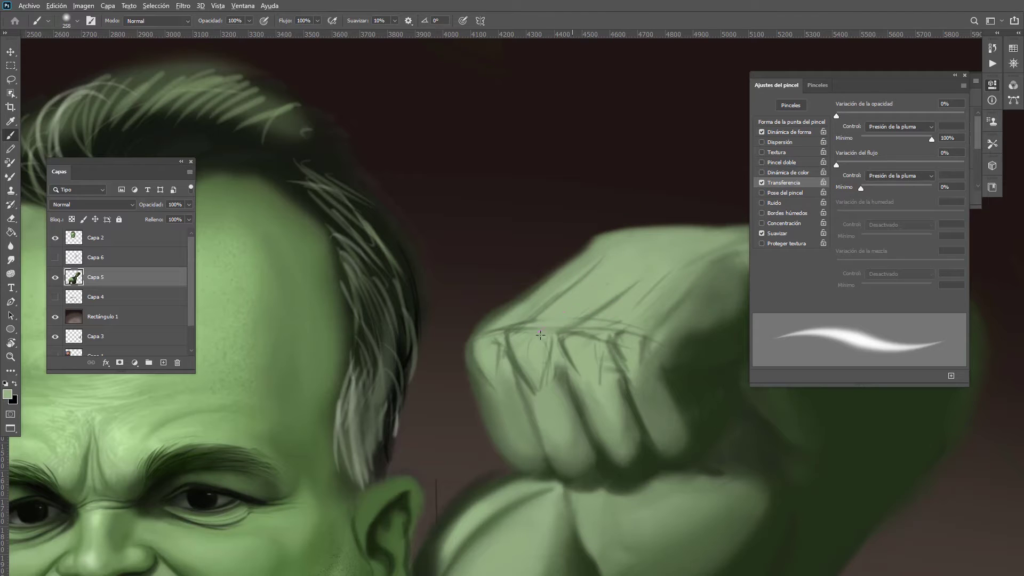
Step: Soften the knuckle guide and tendon lines on the raised hand with a larger light green brush
drag(540, 335, 528, 321)
drag(599, 337, 571, 326)
mouse_move(644, 322)
mouse_down()
mouse_move(623, 343)
mouse_move(633, 323)
mouse_up()
drag(640, 277, 589, 318)
drag(595, 268, 566, 292)
mouse_move(507, 312)
mouse_down()
mouse_move(568, 277)
mouse_move(521, 297)
mouse_up()
drag(585, 259, 504, 313)
mouse_move(549, 277)
mouse_down()
mouse_move(485, 336)
mouse_move(513, 352)
mouse_up()
Step: Soften the sketch marks around the little and ring finger knuckles with sampled green
drag(481, 369, 489, 391)
alt+click(514, 348)
drag(512, 331, 539, 395)
mouse_move(537, 352)
mouse_down()
mouse_move(544, 374)
mouse_move(582, 325)
mouse_move(582, 373)
mouse_move(560, 356)
mouse_move(555, 399)
mouse_move(535, 377)
mouse_move(515, 416)
mouse_up()
Step: Deepen the gap between the little and ring fingers with thin sampled dark green strokes
alt+click(606, 458)
drag(511, 377, 532, 432)
drag(518, 393, 555, 483)
key(ctrl+z)
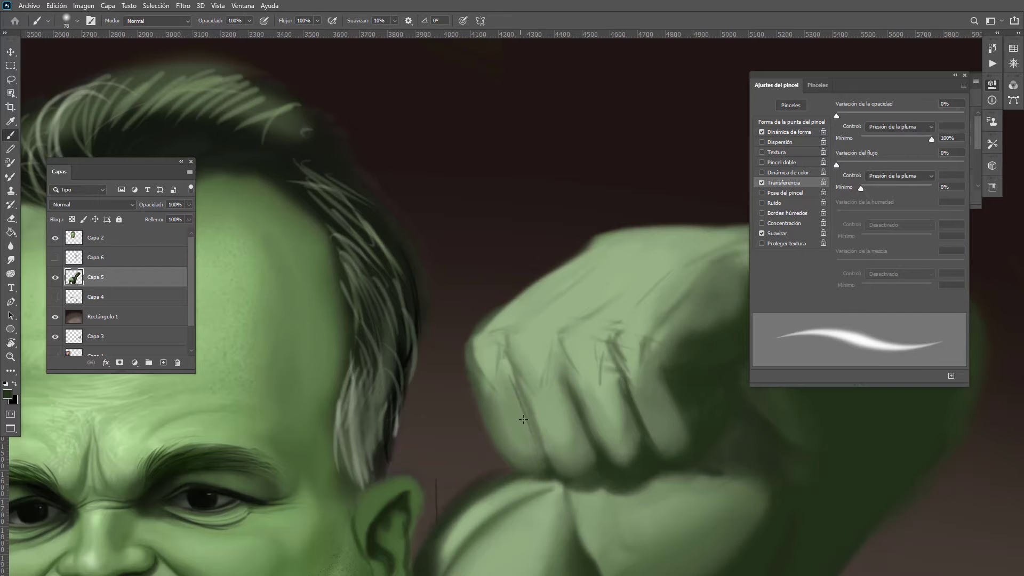
drag(517, 391, 549, 464)
mouse_move(526, 417)
mouse_down()
mouse_move(564, 473)
mouse_move(569, 455)
mouse_up()
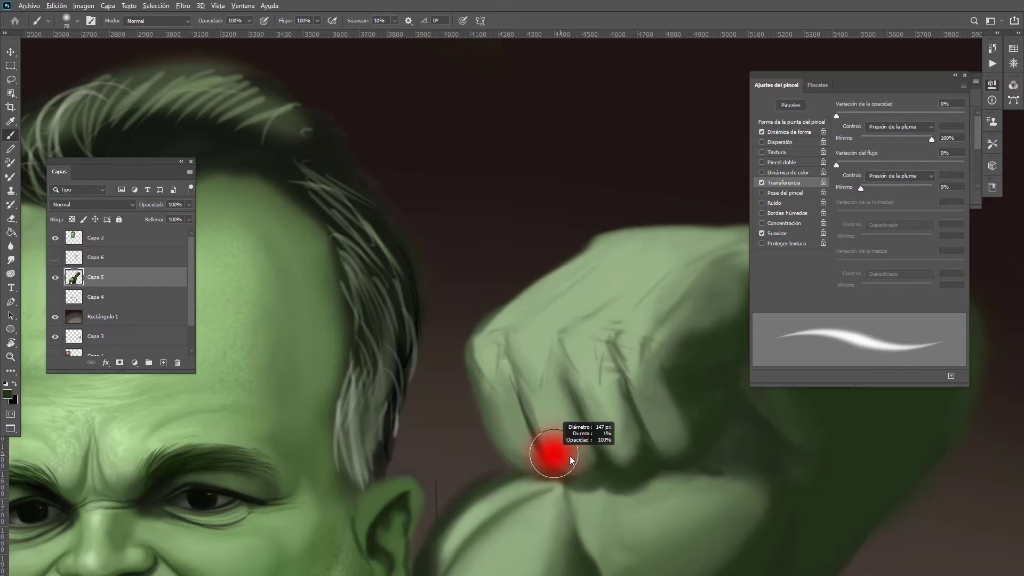
alt+click(563, 469)
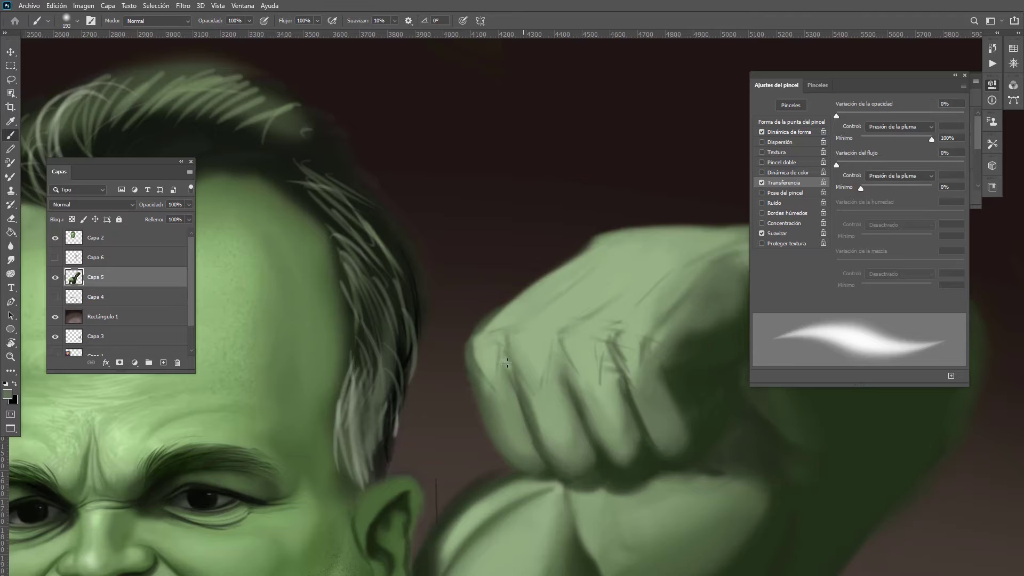
Step: Model the ring finger and its knuckle with sampled mid and light greens
mouse_move(563, 440)
mouse_down()
mouse_move(547, 413)
mouse_move(560, 391)
mouse_move(556, 361)
mouse_move(524, 373)
mouse_move(525, 351)
mouse_up()
alt+click(549, 385)
alt+click(563, 356)
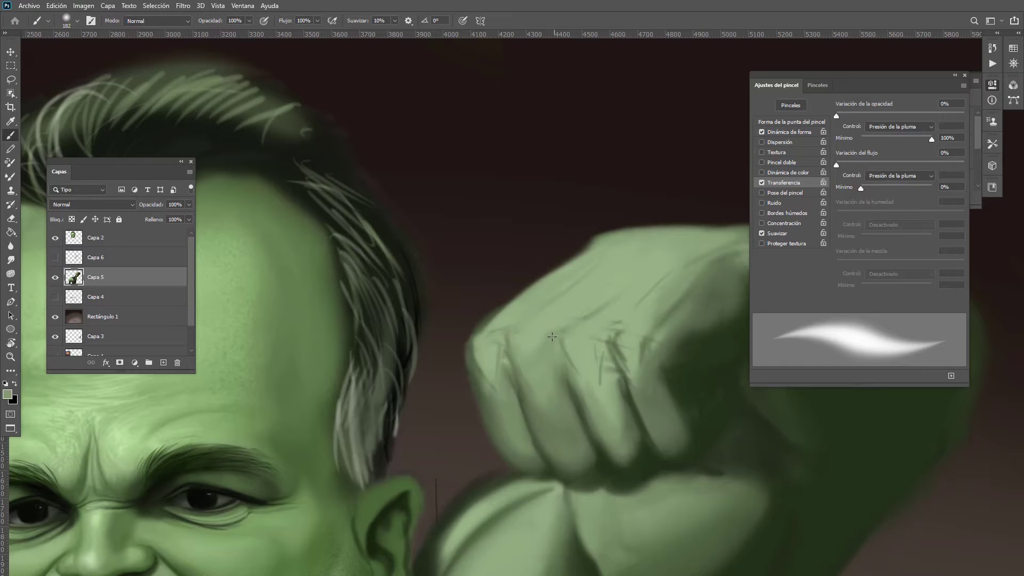
mouse_move(603, 316)
mouse_down()
mouse_move(563, 334)
mouse_move(563, 323)
mouse_move(608, 292)
mouse_up()
alt+click(535, 306)
drag(531, 307, 525, 347)
Step: Blend the shading between the little and ring fingers up toward the knuckles with sampled greens
alt+click(542, 413)
mouse_move(532, 391)
mouse_down()
mouse_move(523, 352)
mouse_move(538, 422)
mouse_move(515, 397)
mouse_move(517, 353)
mouse_move(507, 352)
mouse_up()
mouse_move(537, 419)
mouse_down()
mouse_move(512, 422)
mouse_move(558, 428)
mouse_move(532, 348)
mouse_move(519, 372)
mouse_move(518, 344)
mouse_up()
alt+click(547, 425)
alt+click(556, 440)
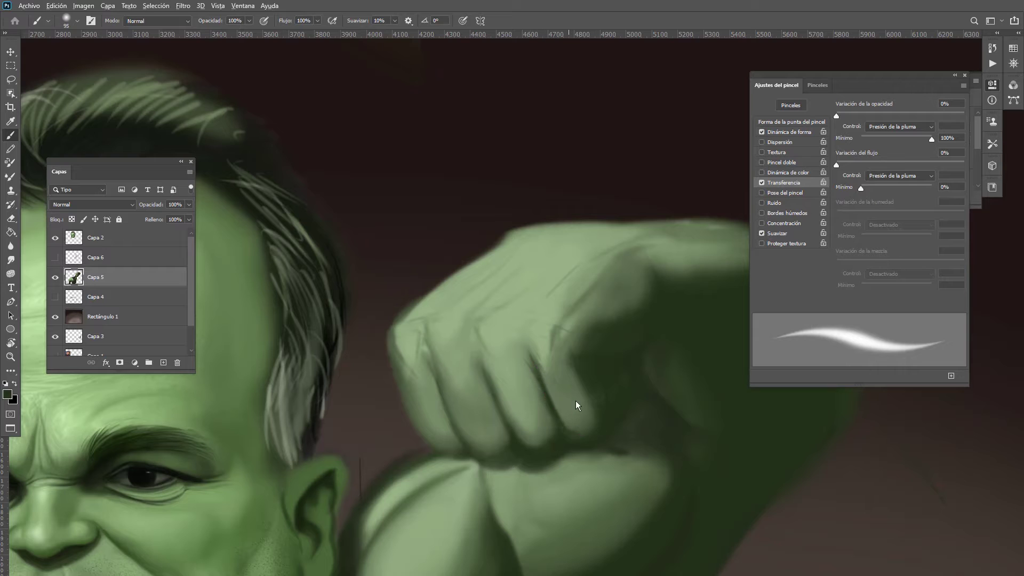
Step: Define the index finger's outer edge and the fold beside its knuckle with sampled greens
drag(574, 401, 603, 395)
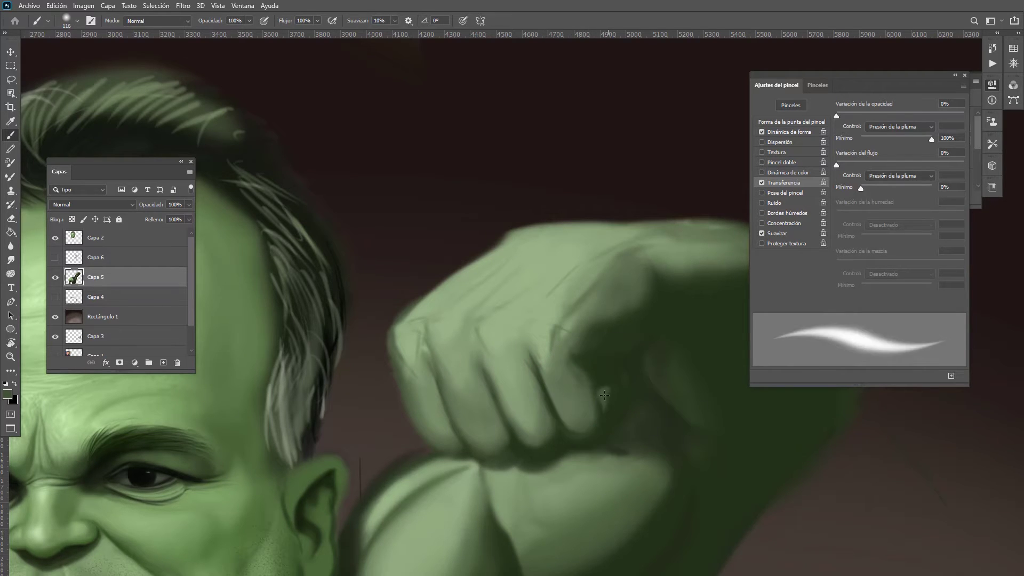
alt+click(593, 386)
drag(603, 374, 562, 352)
alt+click(583, 374)
alt+click(598, 360)
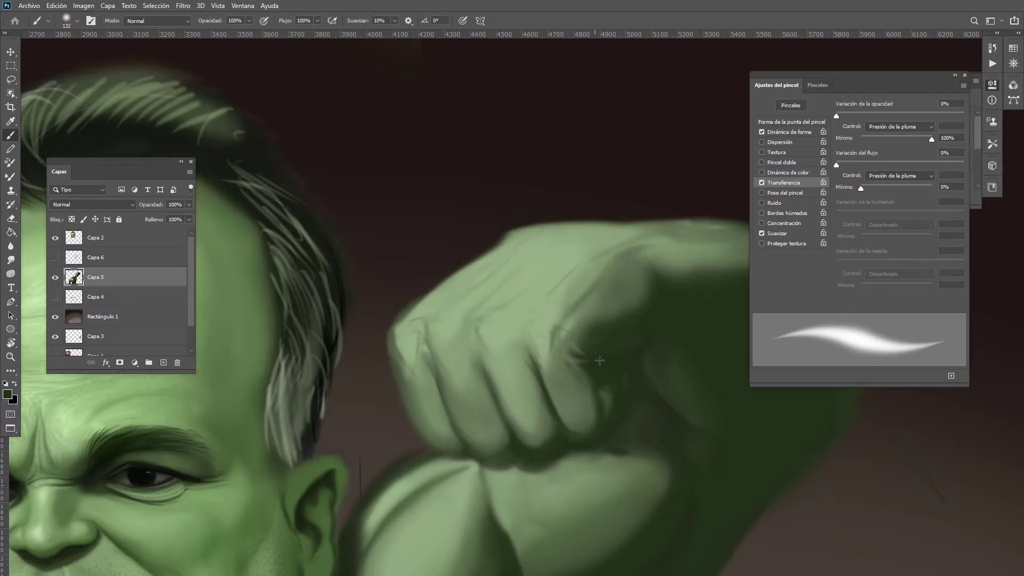
Step: Darken the gap between the ring and middle fingers in dark green
scroll(604, 363, down, 3)
scroll(587, 360, up, 4)
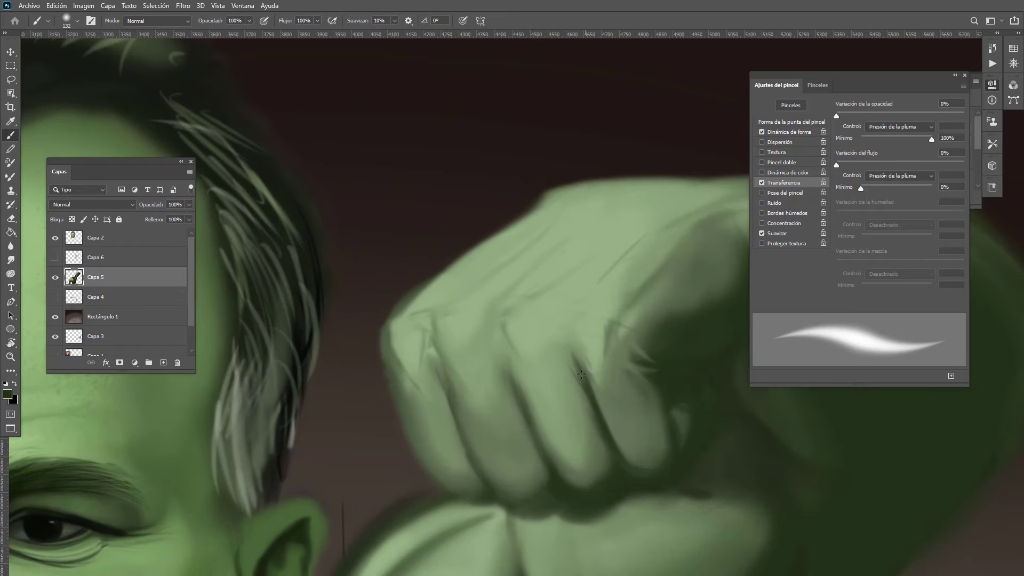
drag(507, 367, 555, 493)
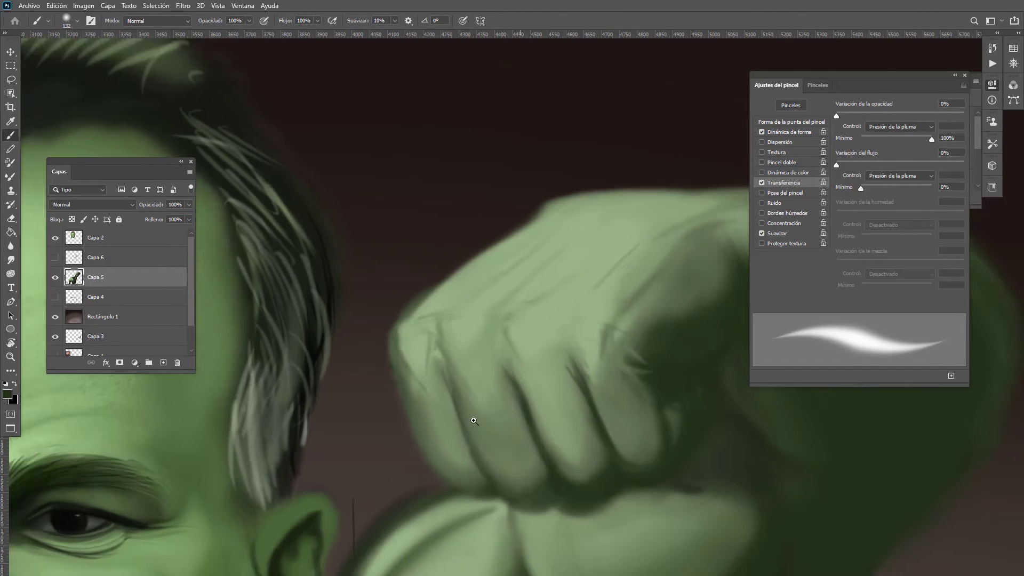
scroll(525, 399, down, 5)
drag(577, 420, 555, 354)
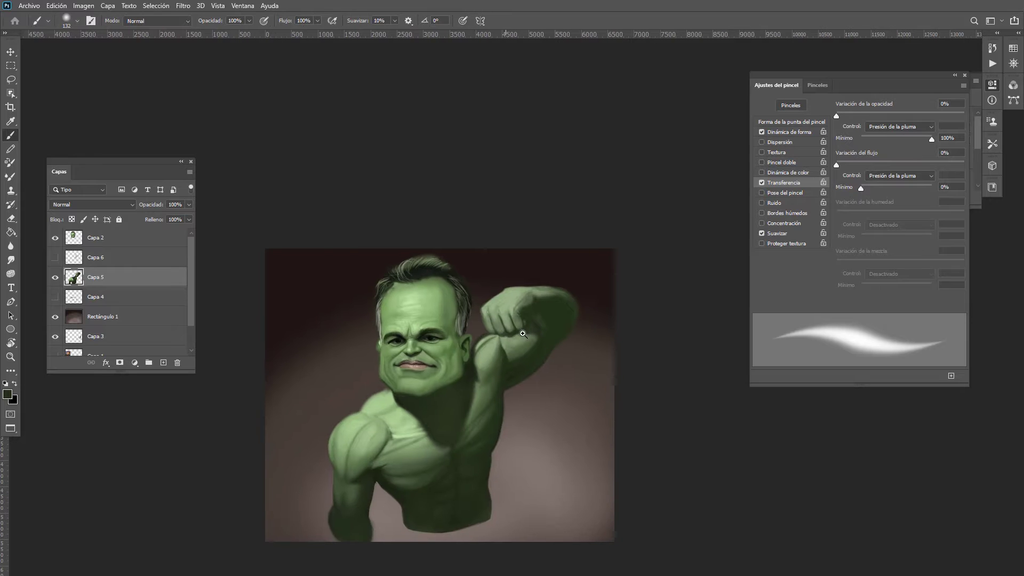
Step: Define the thumb's lower edge and draw a dark curved crease from it across the raised forearm
scroll(576, 336, up, 8)
drag(576, 321, 594, 307)
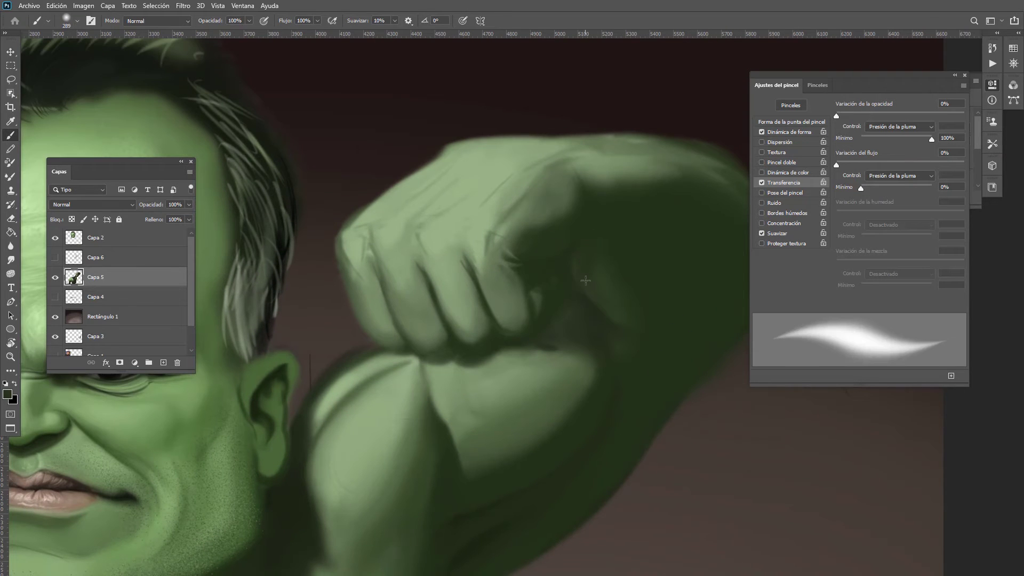
scroll(660, 299, down, 8)
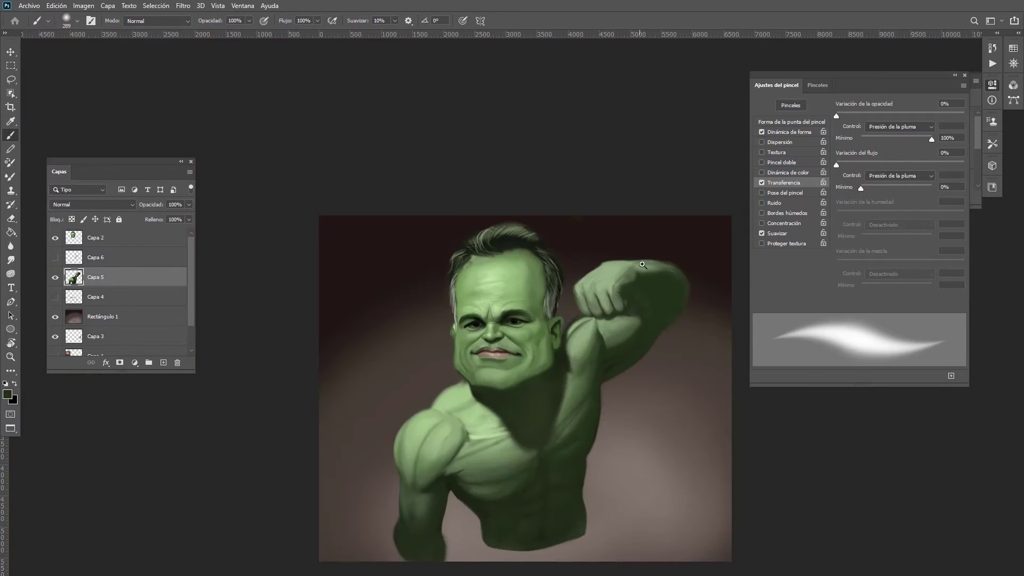
scroll(605, 326, up, 8)
drag(591, 350, 597, 363)
mouse_move(603, 356)
mouse_down()
mouse_move(578, 357)
mouse_move(697, 427)
mouse_up()
alt+right_click(617, 393)
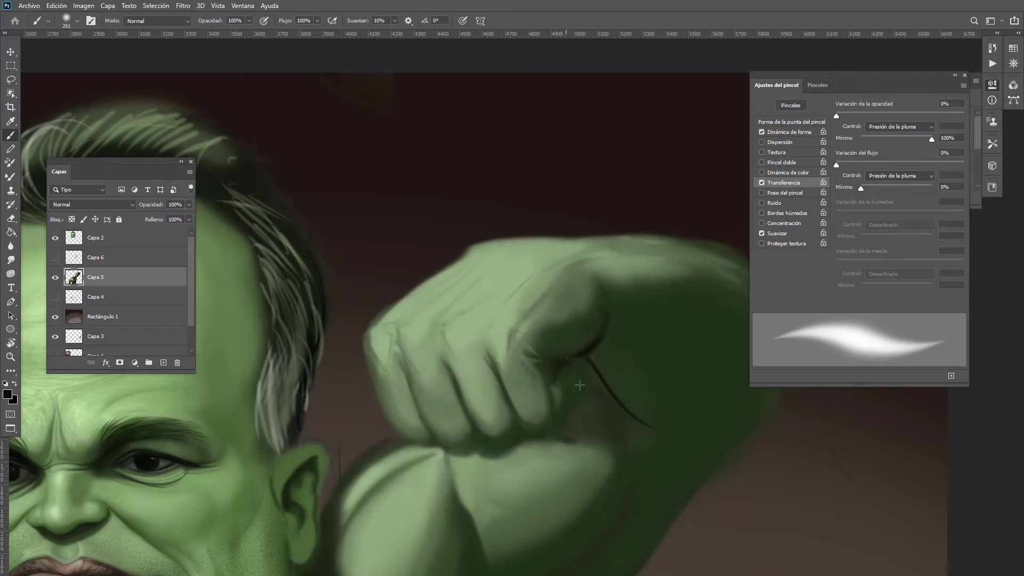
Step: Rework the crease below the thumb as a soft shadow on the raised forearm using sampled dark greens
drag(580, 385, 573, 397)
mouse_move(584, 363)
mouse_down()
mouse_move(574, 410)
mouse_move(607, 395)
mouse_move(646, 425)
mouse_move(700, 420)
mouse_move(602, 370)
mouse_move(592, 377)
mouse_move(619, 406)
mouse_move(586, 394)
mouse_move(650, 412)
mouse_move(618, 314)
mouse_up()
alt+click(694, 415)
alt+click(584, 352)
alt+click(656, 410)
drag(645, 362, 608, 377)
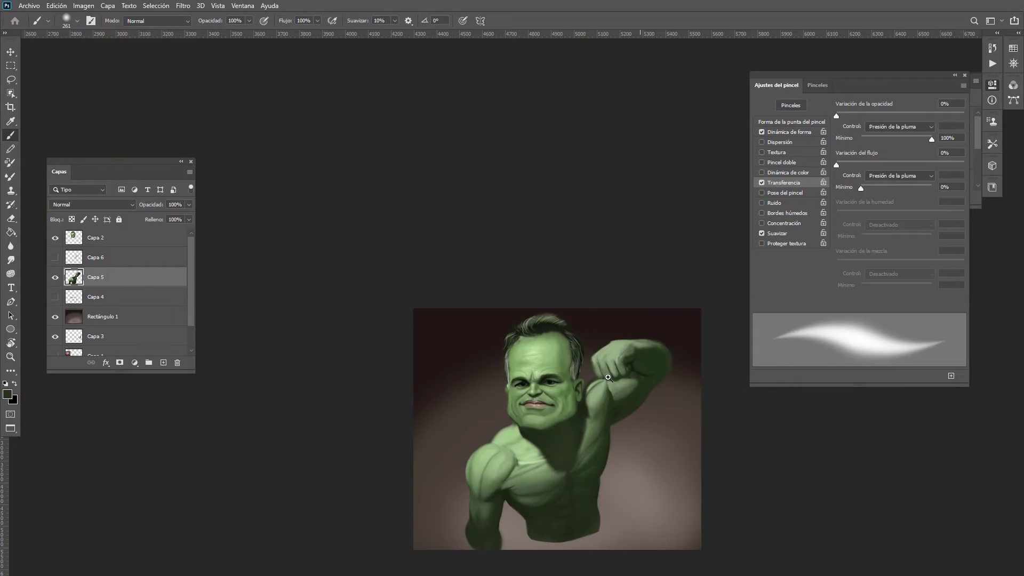
Step: Extend the dark fold from the thumb in a smooth curve along the lower edge of the raised forearm
scroll(608, 377, up, 5)
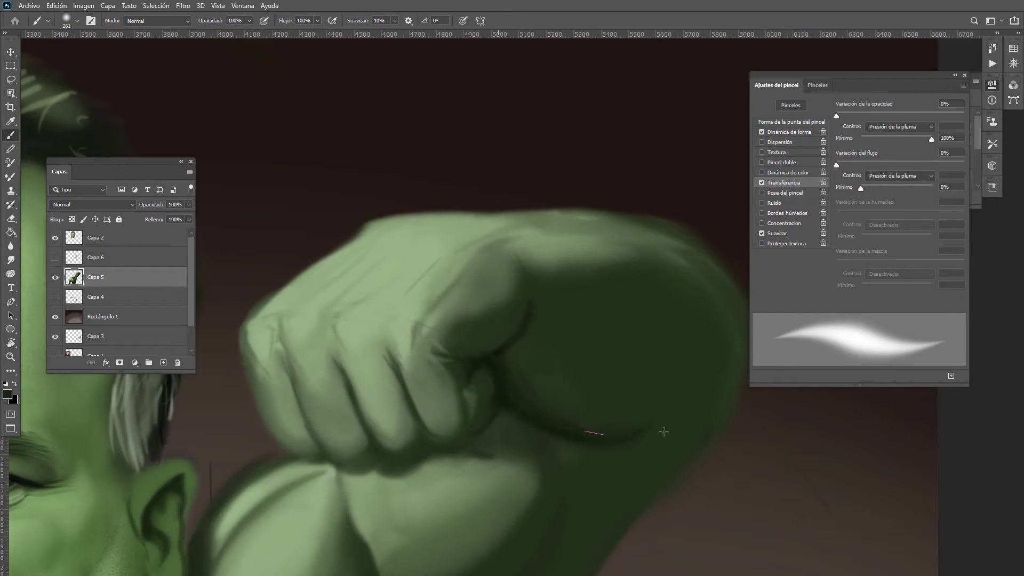
drag(523, 391, 526, 399)
drag(528, 399, 494, 399)
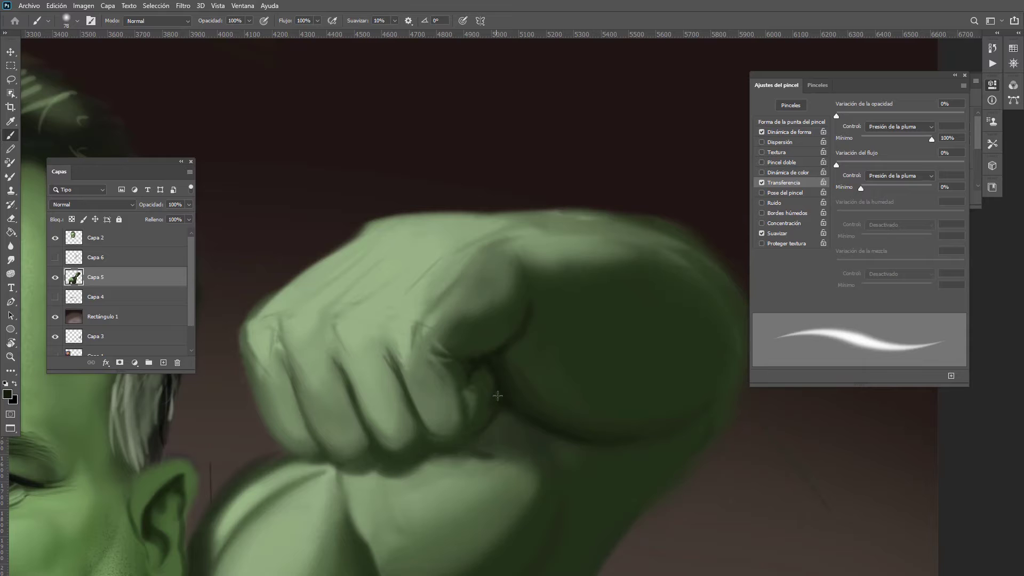
scroll(612, 389, down, 5)
scroll(589, 407, up, 7)
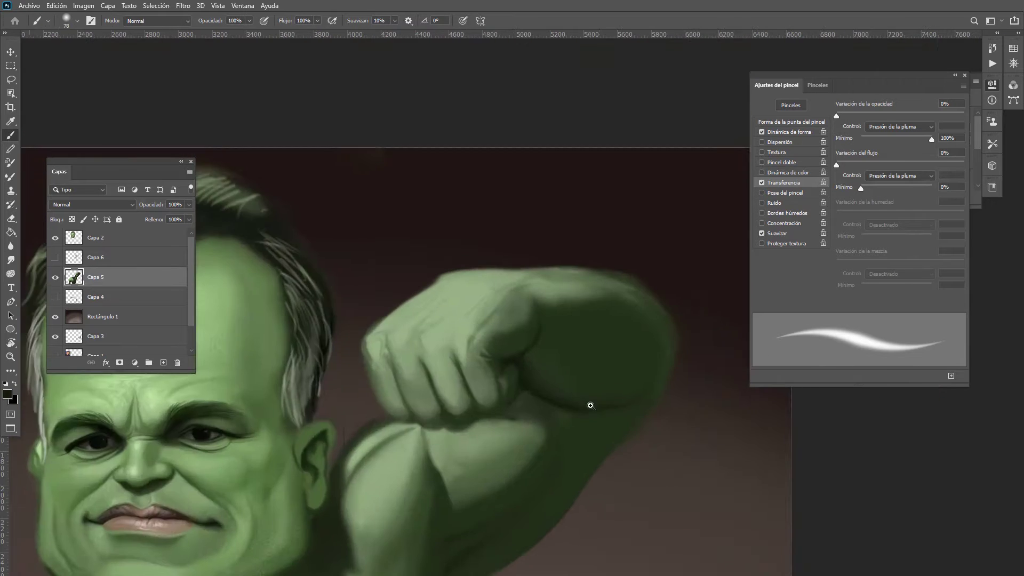
scroll(487, 423, down, 5)
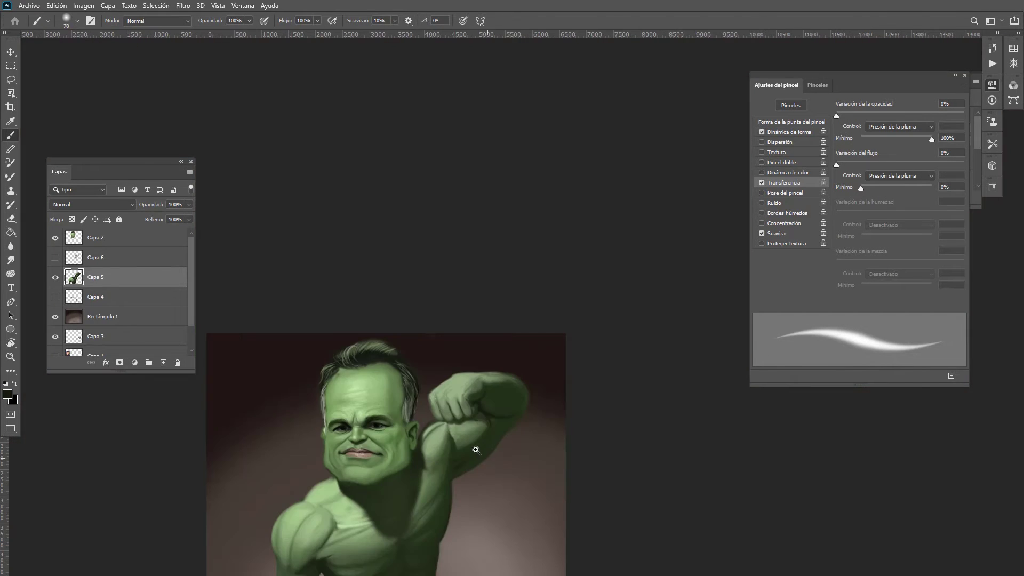
Step: Draw a dark curved contour from below the thumb around the outer end of the raised upper arm's muscle
scroll(491, 395, up, 6)
drag(614, 398, 586, 471)
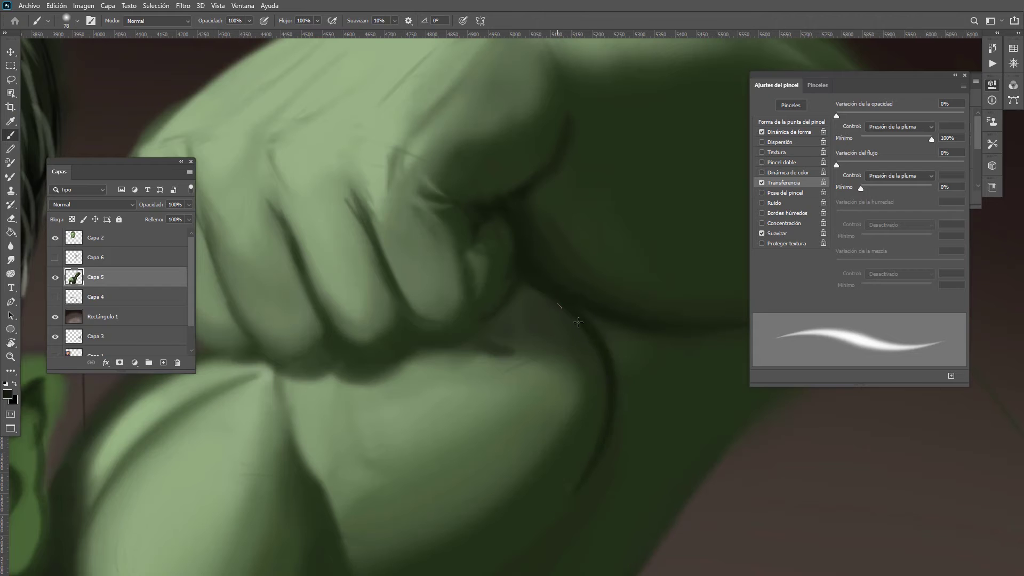
drag(538, 298, 525, 290)
scroll(563, 372, down, 5)
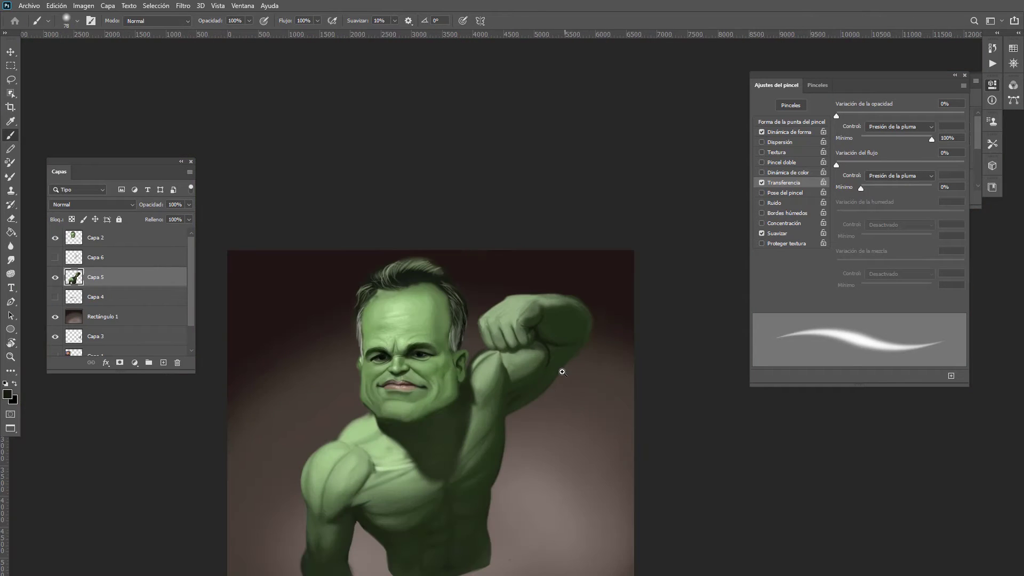
Step: Darken the gap between the index finger and the upper arm with the brush enlarged to size 170
scroll(571, 358, up, 5)
alt+right_click(529, 367)
mouse_move(508, 347)
mouse_down()
mouse_move(468, 396)
mouse_move(529, 404)
mouse_up()
scroll(570, 383, down, 5)
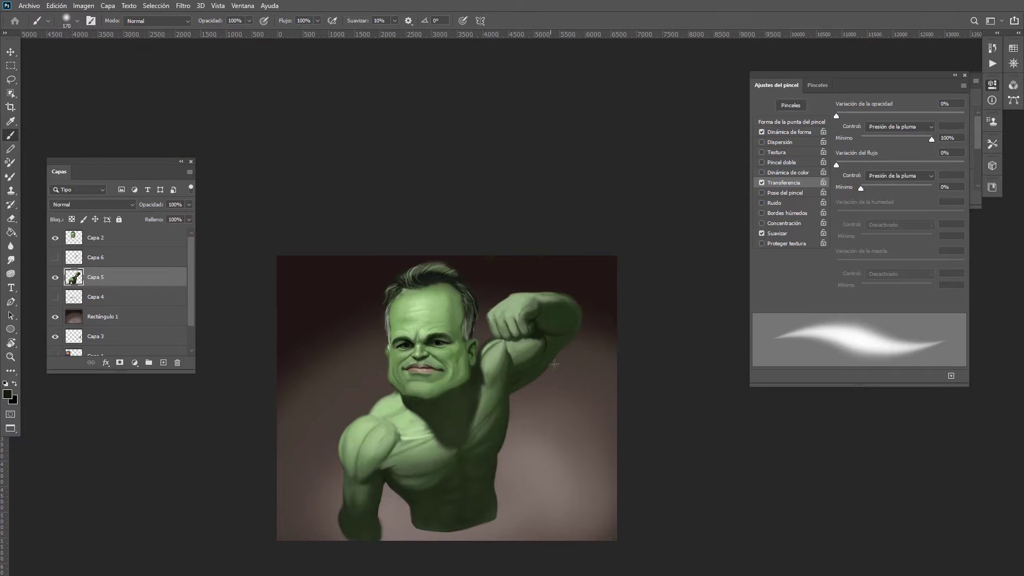
Step: Outline a dark shadow across the outer end of the upper arm's muscle and fill it with a size 360 brush
scroll(532, 333, up, 5)
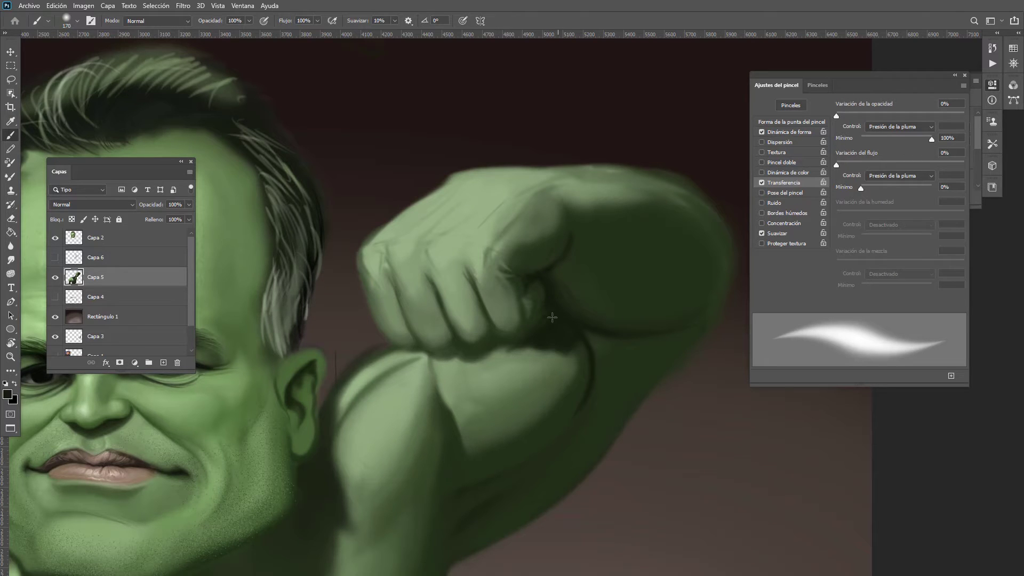
mouse_move(547, 294)
mouse_down()
mouse_move(554, 370)
mouse_move(539, 403)
mouse_up()
drag(551, 334, 526, 433)
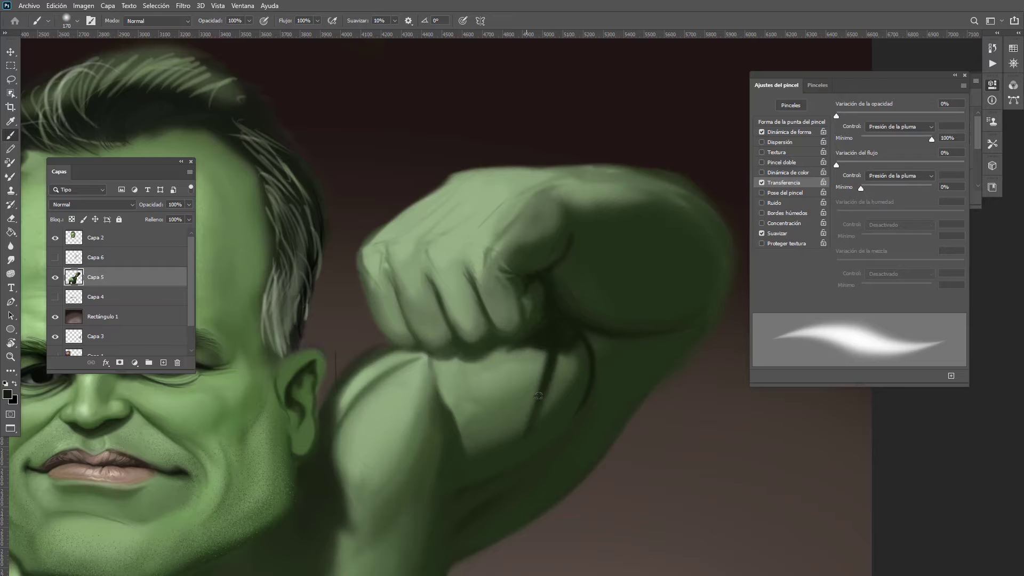
key(bracketright)
key(bracketright)
key(bracketright)
key(bracketright)
key(bracketright)
mouse_move(563, 334)
mouse_down()
mouse_move(542, 414)
mouse_move(576, 388)
mouse_up()
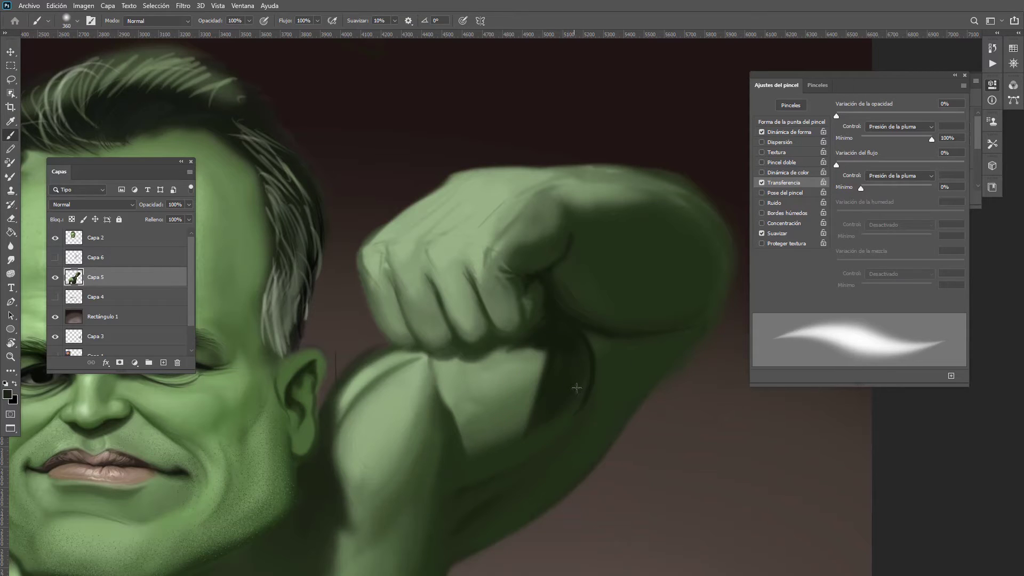
Step: Paint sampled dark greens over the shadow beside the lit upper-arm muscle below the raised fist
alt+click(520, 357)
mouse_move(534, 352)
mouse_down()
mouse_move(496, 357)
mouse_move(546, 347)
mouse_move(521, 441)
mouse_up()
alt+right_click(534, 350)
alt+right_click(550, 342)
alt+click(555, 358)
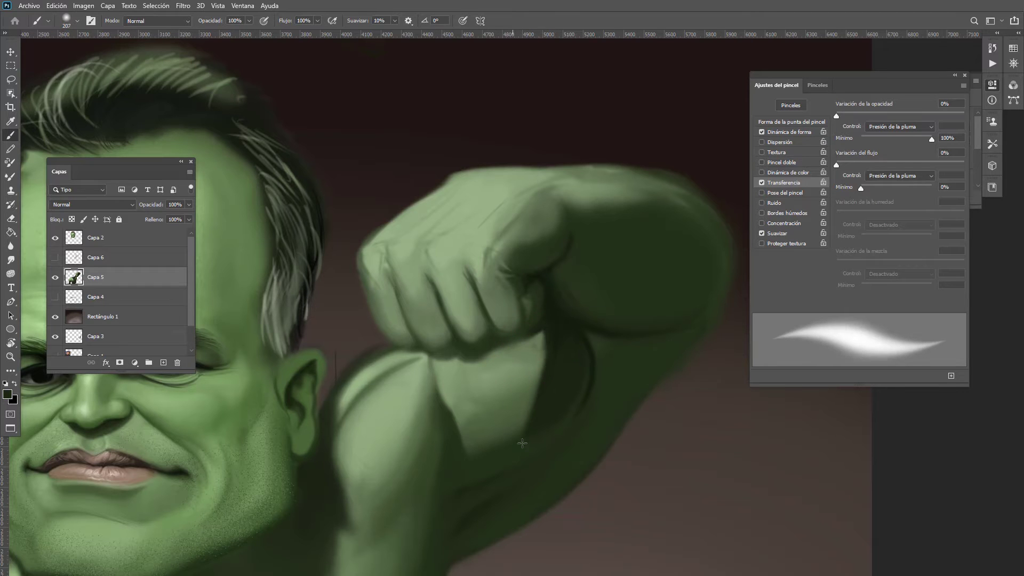
mouse_move(576, 354)
mouse_down()
mouse_move(520, 379)
mouse_move(624, 356)
mouse_move(543, 373)
mouse_up()
alt+click(574, 324)
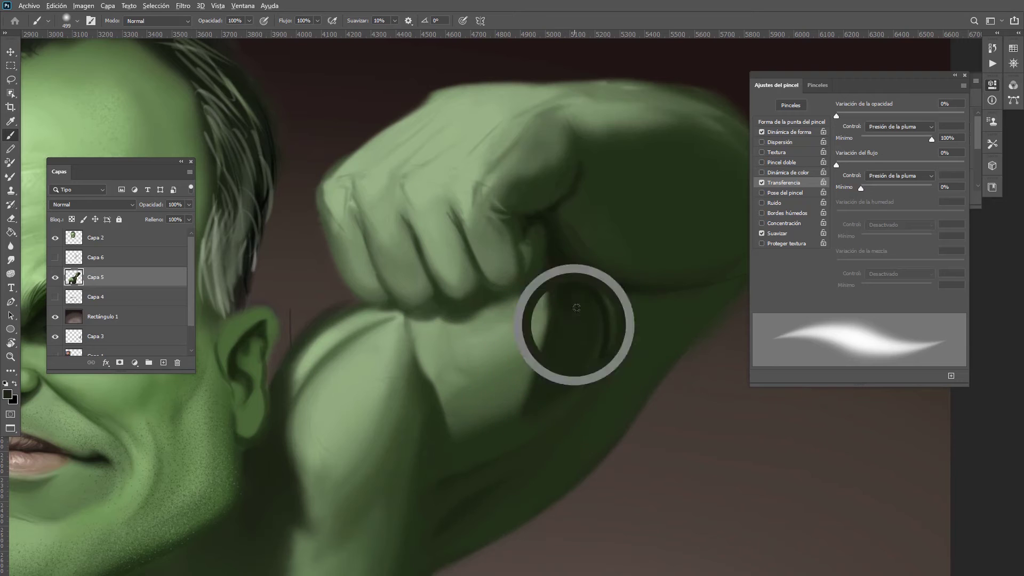
mouse_move(572, 311)
mouse_down()
mouse_move(558, 354)
mouse_move(522, 379)
mouse_up()
Step: Define the outer edge of the lit upper-arm muscle below the fist with sampled greens, extending the dark side downward
alt+right_click(541, 381)
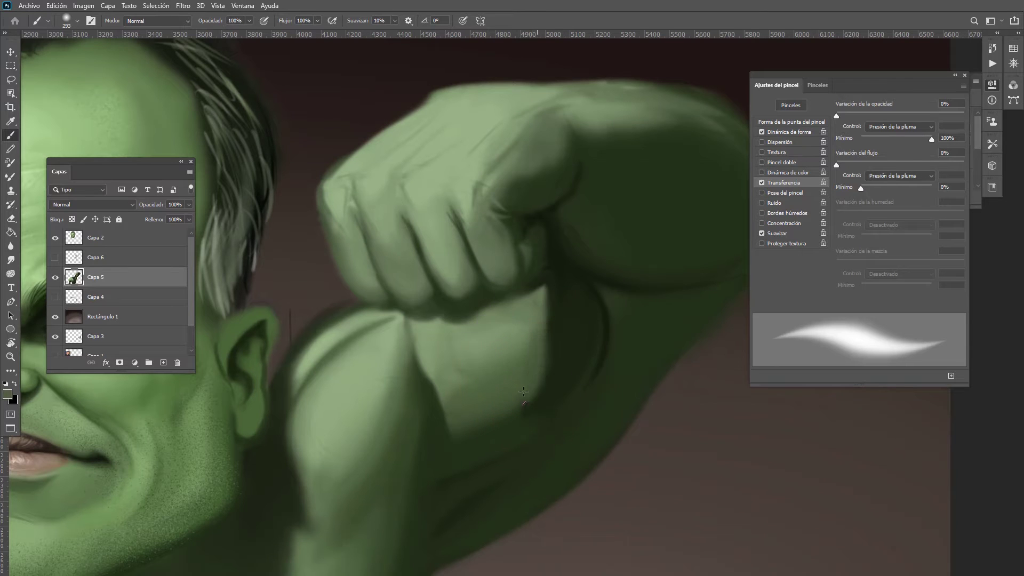
drag(549, 294, 551, 291)
alt+click(561, 356)
drag(553, 384, 557, 303)
mouse_move(555, 360)
mouse_down()
mouse_move(557, 308)
mouse_move(565, 429)
mouse_up()
drag(551, 287, 571, 451)
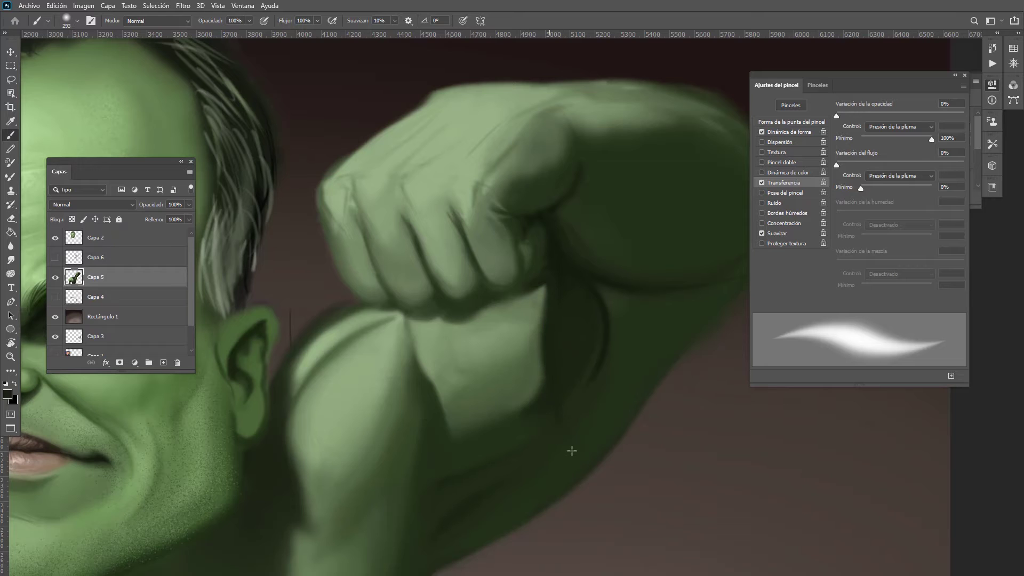
Step: Blend the lower edge of the lit upper-arm muscle into the surrounding shadow with sampled greens
alt+click(539, 395)
mouse_move(508, 421)
mouse_down()
mouse_move(540, 418)
mouse_move(555, 388)
mouse_move(566, 417)
mouse_up()
alt+click(533, 375)
alt+click(557, 365)
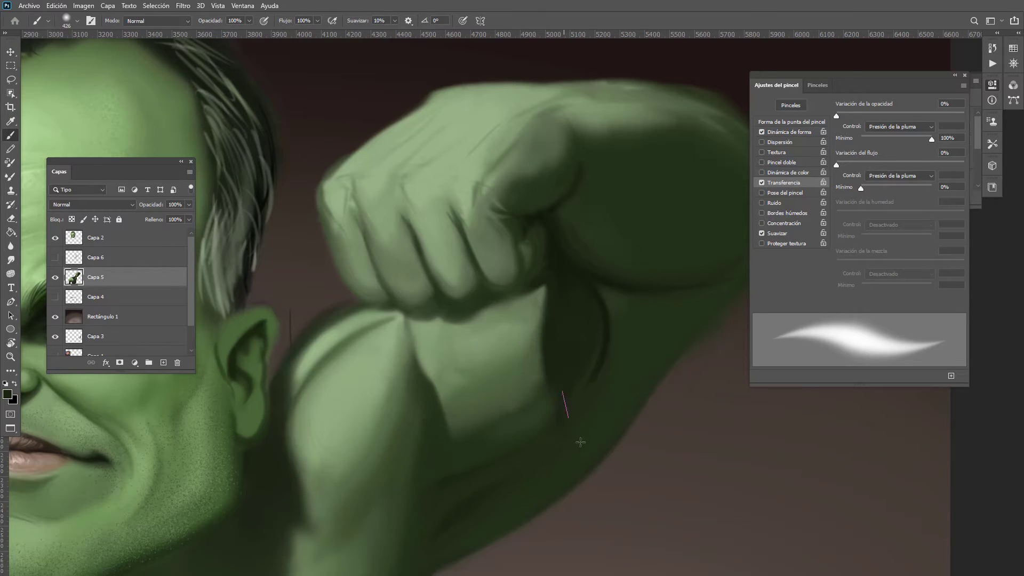
Step: Enlarge the brush to 645 px and soften the dark crease in the shadow under the raised forearm
drag(576, 327, 589, 394)
drag(584, 338, 606, 341)
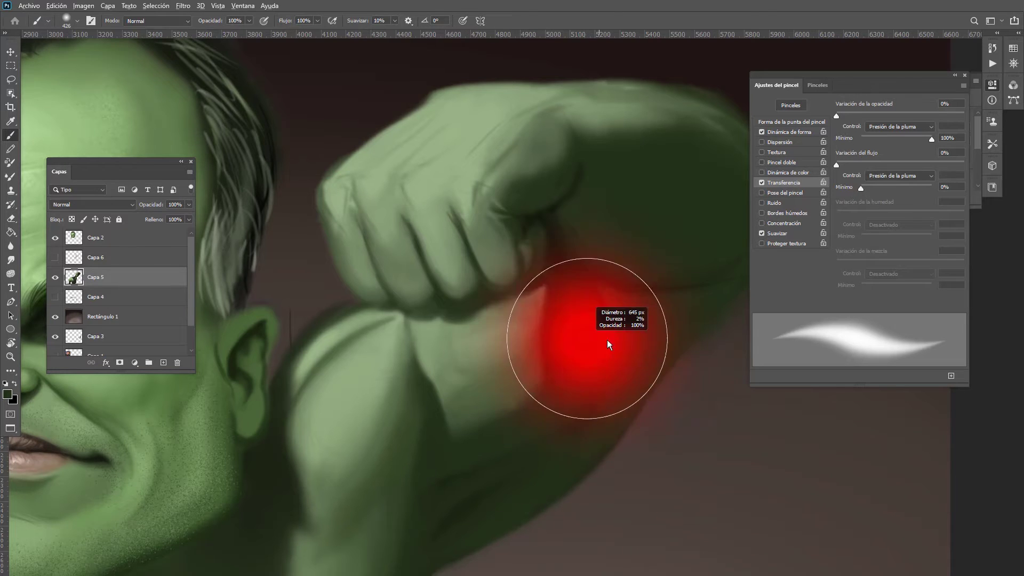
drag(568, 375, 597, 323)
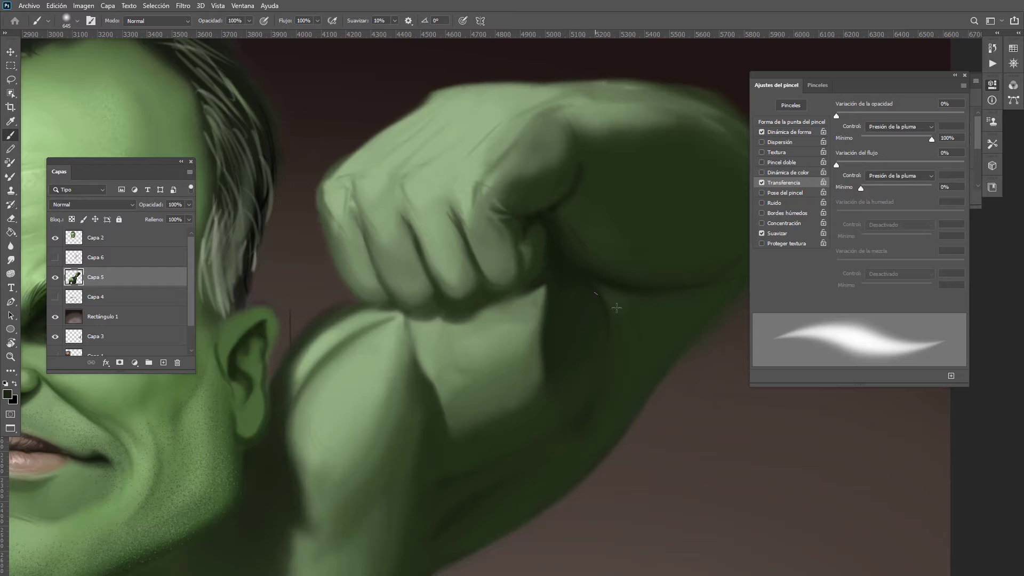
drag(570, 275, 586, 292)
Step: Shade the lowered arm with sampled dark greens, enlarging the brush to 1351 px
scroll(509, 454, down, 5)
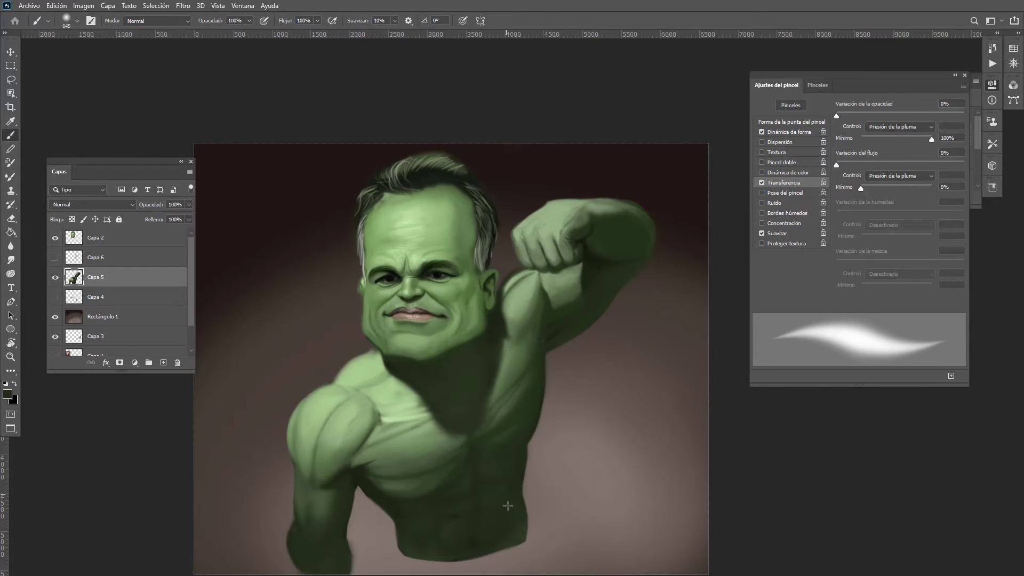
mouse_move(512, 389)
mouse_down()
mouse_move(494, 400)
mouse_move(512, 416)
mouse_move(534, 412)
mouse_up()
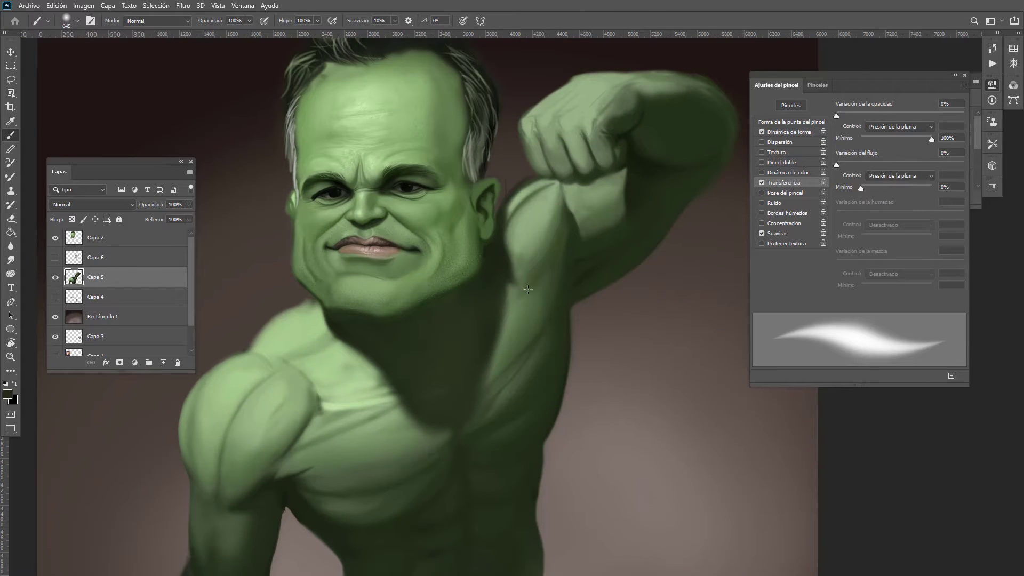
scroll(528, 289, down, 3)
scroll(529, 384, up, 1)
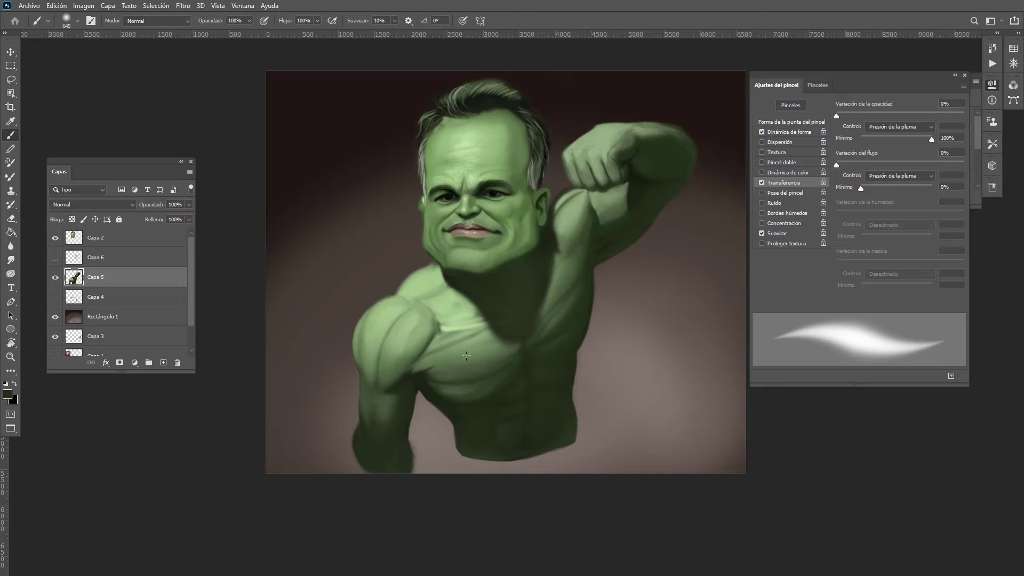
alt+click(400, 402)
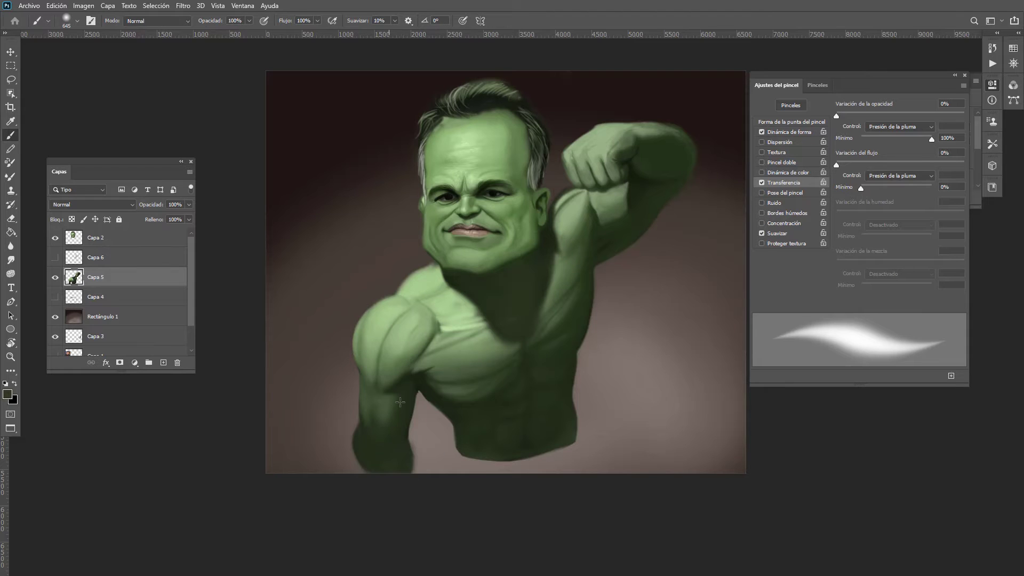
alt+click(383, 435)
mouse_move(377, 429)
mouse_down()
mouse_move(370, 421)
mouse_move(400, 405)
mouse_move(355, 423)
mouse_move(385, 479)
mouse_move(395, 449)
mouse_move(372, 462)
mouse_move(390, 469)
mouse_move(358, 427)
mouse_move(367, 427)
mouse_up()
alt+click(373, 340)
alt+click(394, 449)
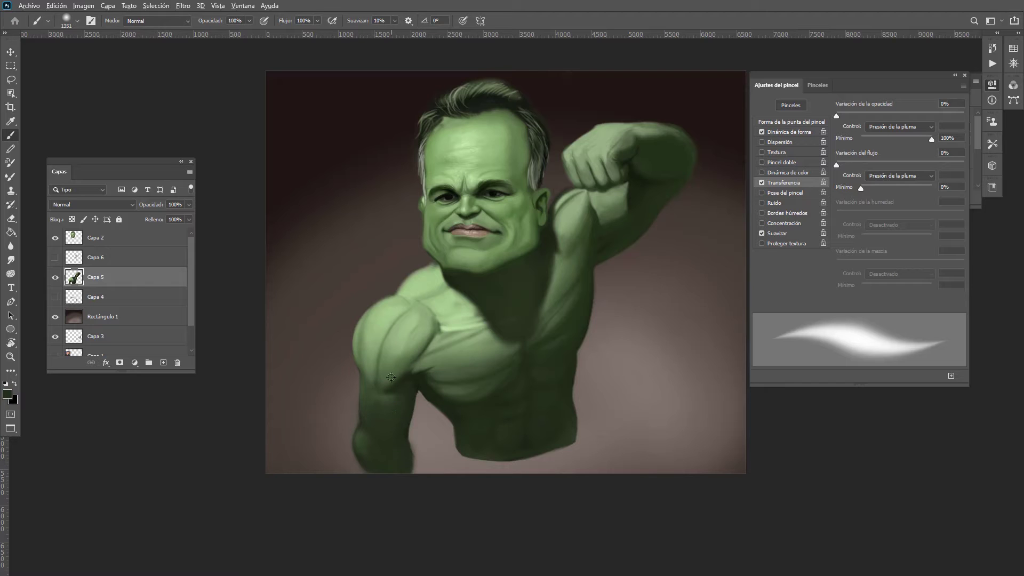
Step: Blend the lowered arm's tones just beneath the shoulder with sampled greens
alt+click(380, 414)
alt+click(387, 410)
alt+click(398, 413)
alt+click(404, 446)
drag(408, 372, 392, 393)
Step: Erase the blurry outer contour of the shoulder beside the jaw on Capa 5 with a 112 px eraser
drag(459, 385, 467, 355)
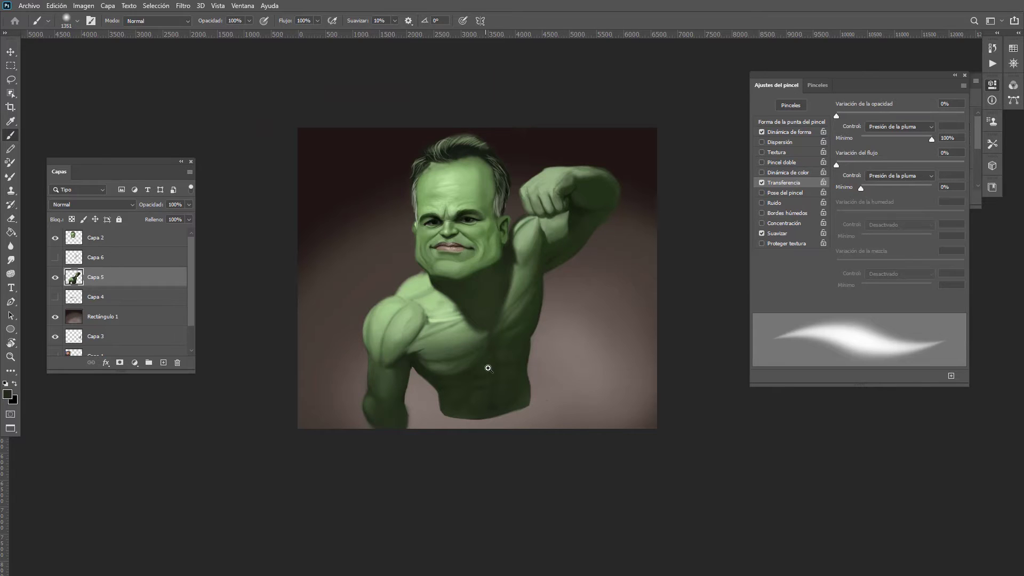
drag(488, 368, 502, 350)
drag(530, 301, 496, 346)
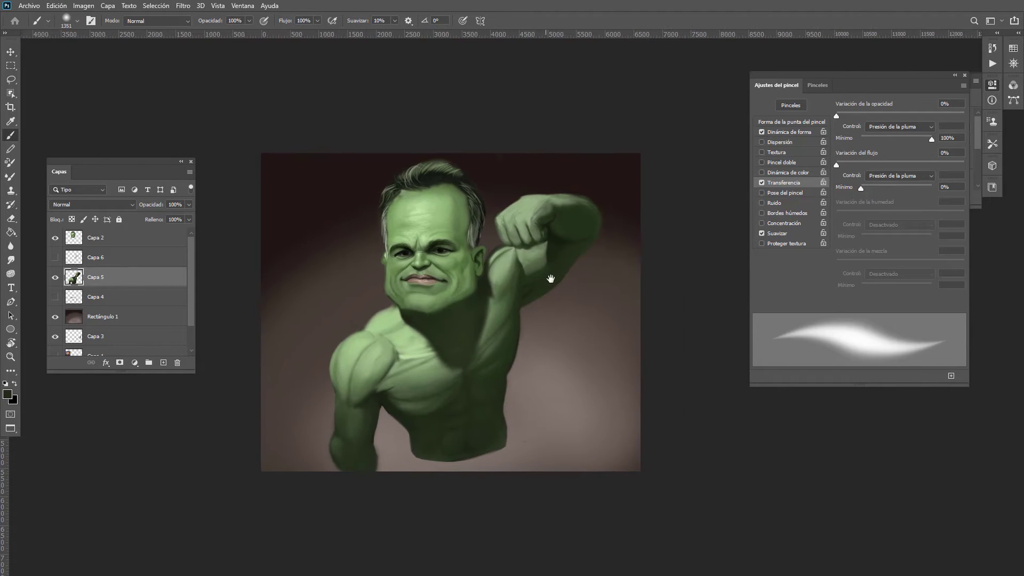
scroll(416, 331, up, 4)
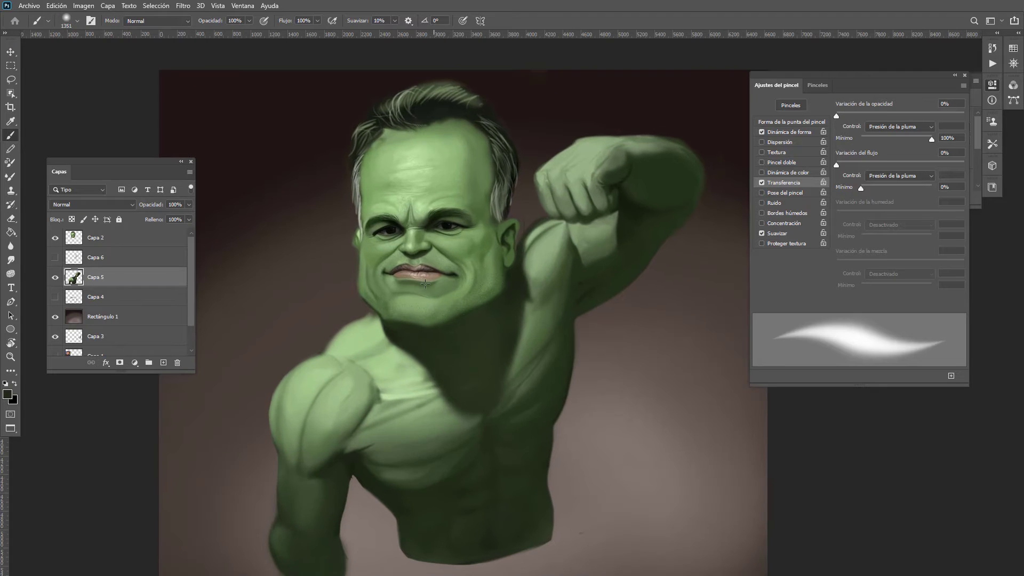
key(e)
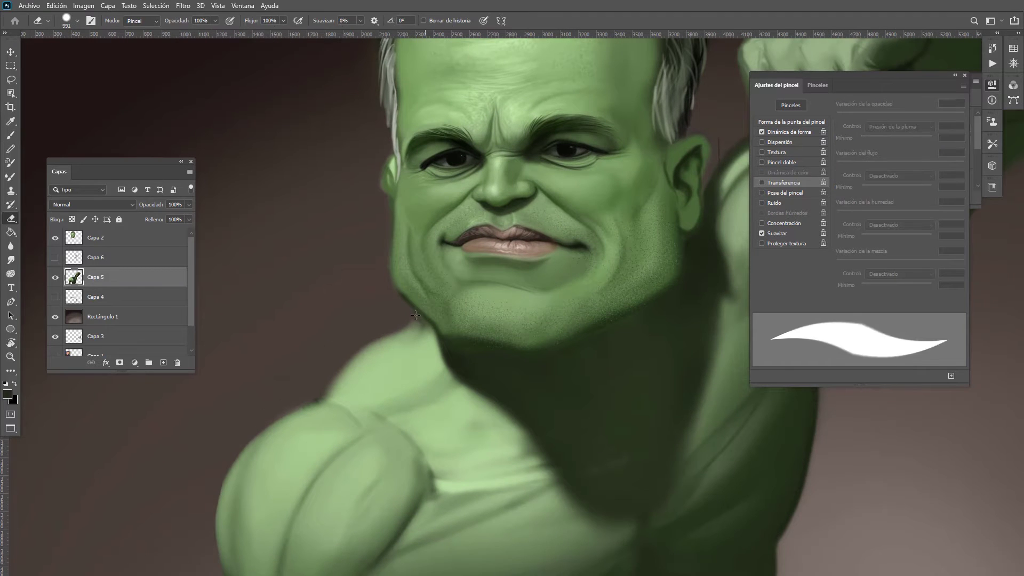
mouse_move(395, 338)
mouse_down()
mouse_move(313, 357)
mouse_move(363, 351)
mouse_up()
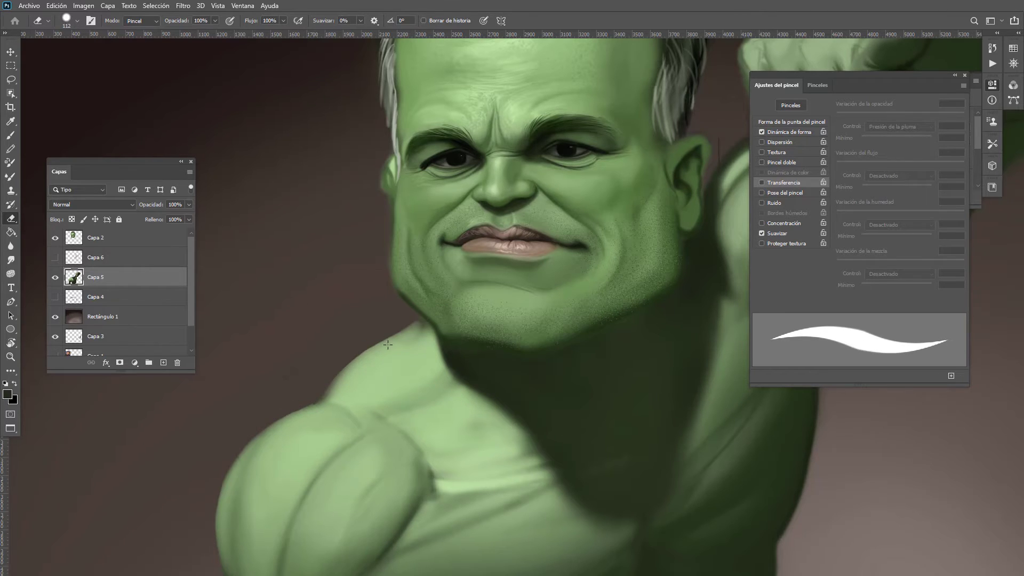
drag(434, 329, 389, 337)
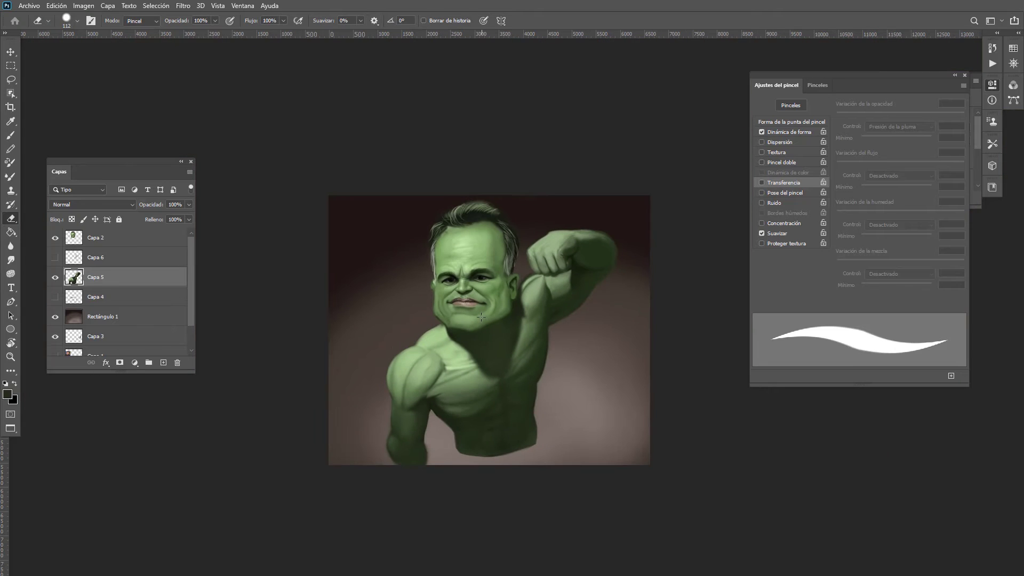
Step: Brush over the outer side of the shoulder just below the jaw on Capa 5
key(b)
scroll(441, 319, up, 5)
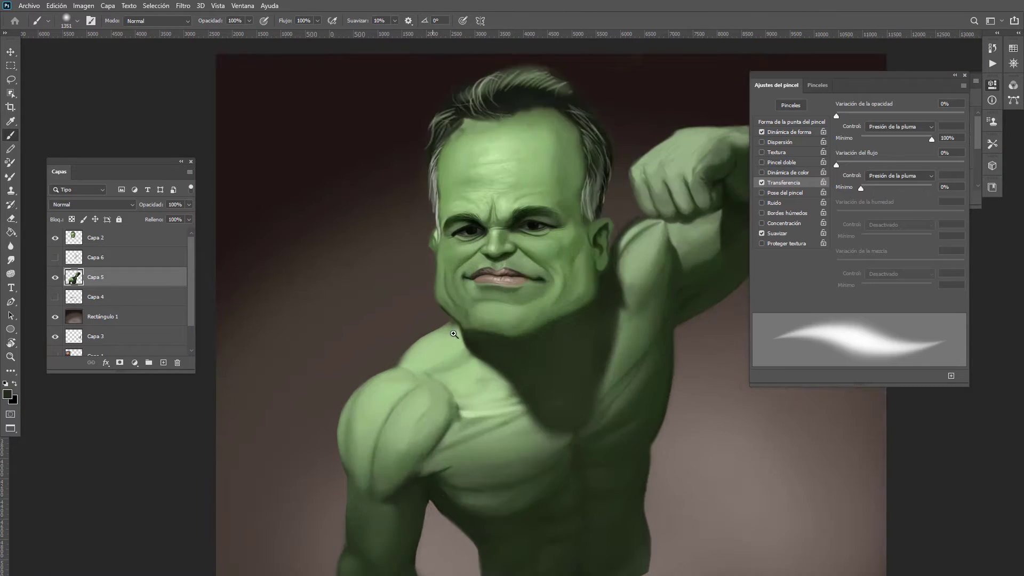
mouse_move(442, 320)
mouse_down()
mouse_move(458, 338)
mouse_move(379, 349)
mouse_move(374, 425)
mouse_up()
drag(415, 353, 455, 321)
mouse_move(427, 345)
mouse_down()
mouse_move(457, 328)
mouse_move(469, 338)
mouse_up()
key(ctrl+z)
key(ctrl+z)
Step: Blend the shoulder and the neck shadow beneath the jaw using sampled greens
alt+click(435, 351)
mouse_move(404, 379)
mouse_down()
mouse_move(418, 322)
mouse_move(452, 345)
mouse_move(475, 333)
mouse_up()
alt+click(391, 373)
alt+click(496, 362)
drag(517, 364, 450, 370)
Step: Erase the fuzzy outer edge of the small far ear and the adjoining cheek on Capa 2
scroll(497, 317, up, 8)
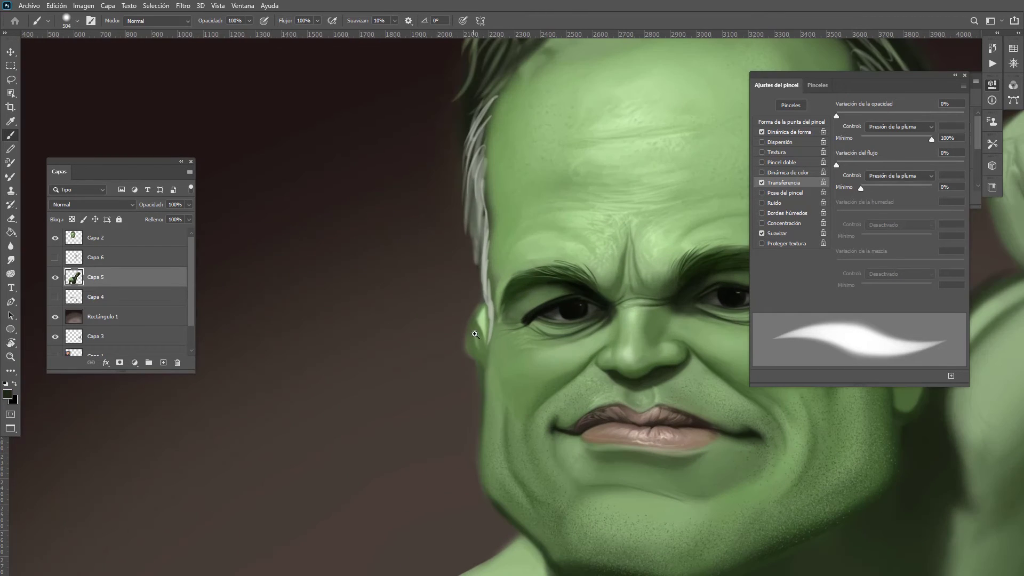
ctrl+click(488, 343)
key(e)
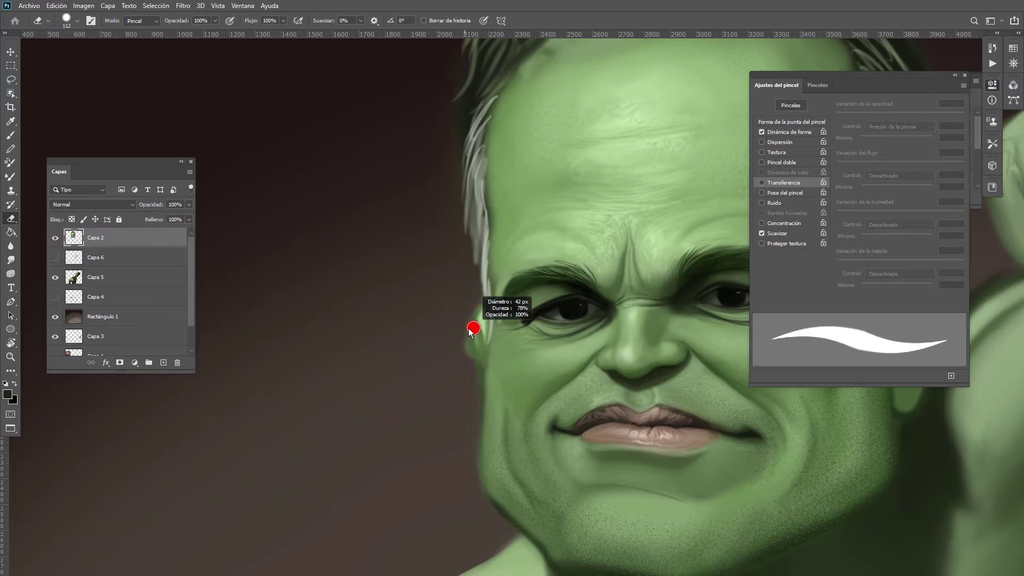
mouse_move(466, 337)
mouse_down()
mouse_move(473, 468)
mouse_move(475, 410)
mouse_up()
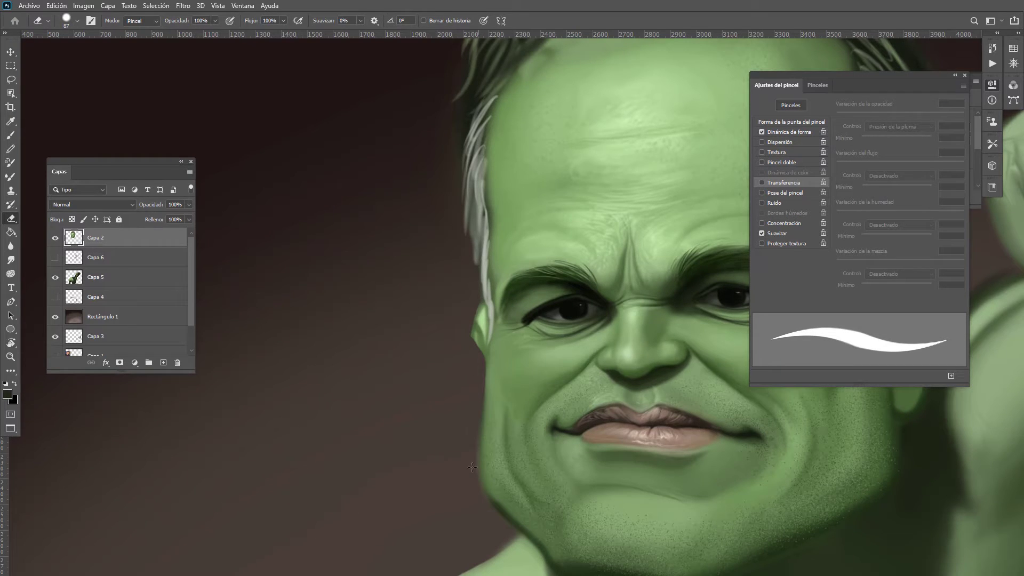
Step: Clean up the outer edge of the grey sideburn hair above the small ear with a larger eraser
mouse_move(455, 215)
mouse_down()
mouse_move(465, 258)
mouse_move(460, 218)
mouse_move(478, 187)
mouse_up()
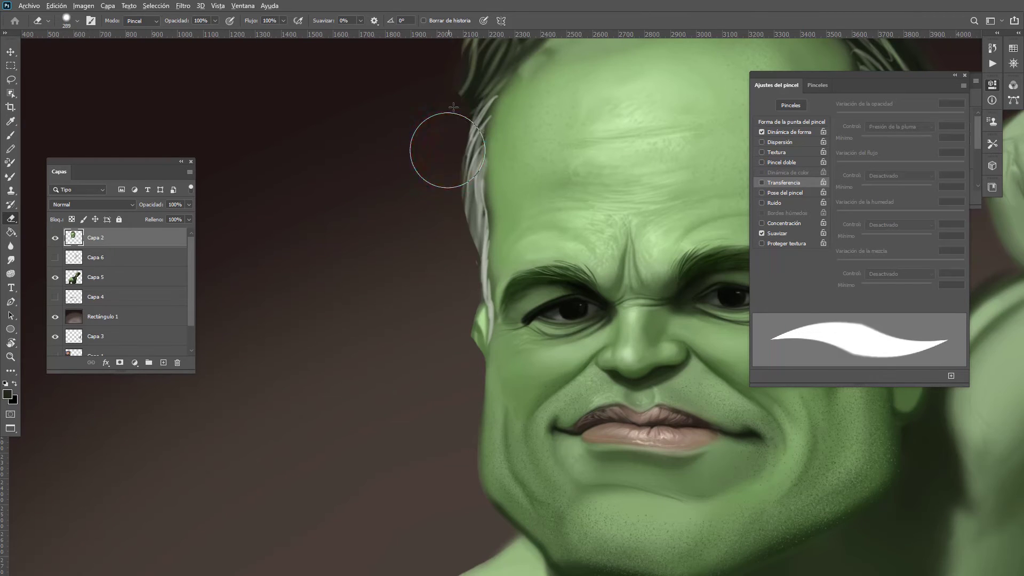
drag(443, 133, 474, 276)
drag(416, 246, 393, 256)
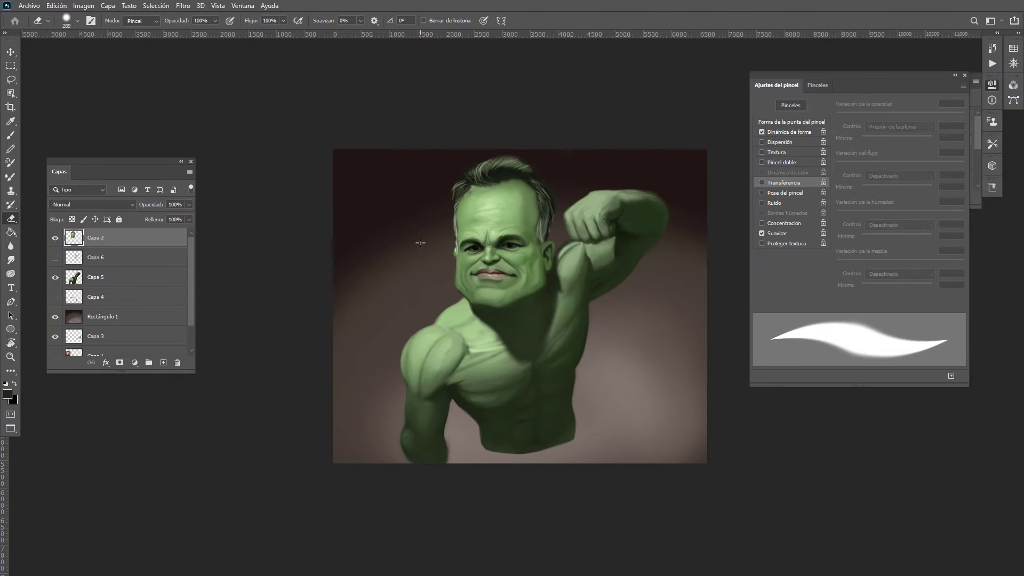
mouse_move(534, 248)
mouse_down()
mouse_move(552, 257)
mouse_move(539, 262)
mouse_up()
Step: Switch to a softer-responding brush with 46% minimum opacity and sample a light green for the near ear
key(b)
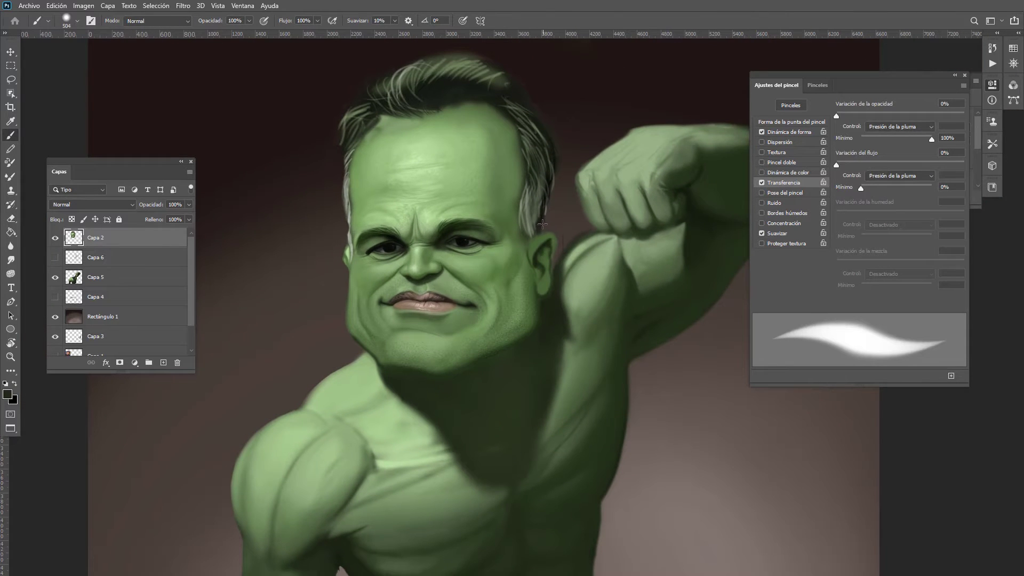
drag(509, 231, 478, 205)
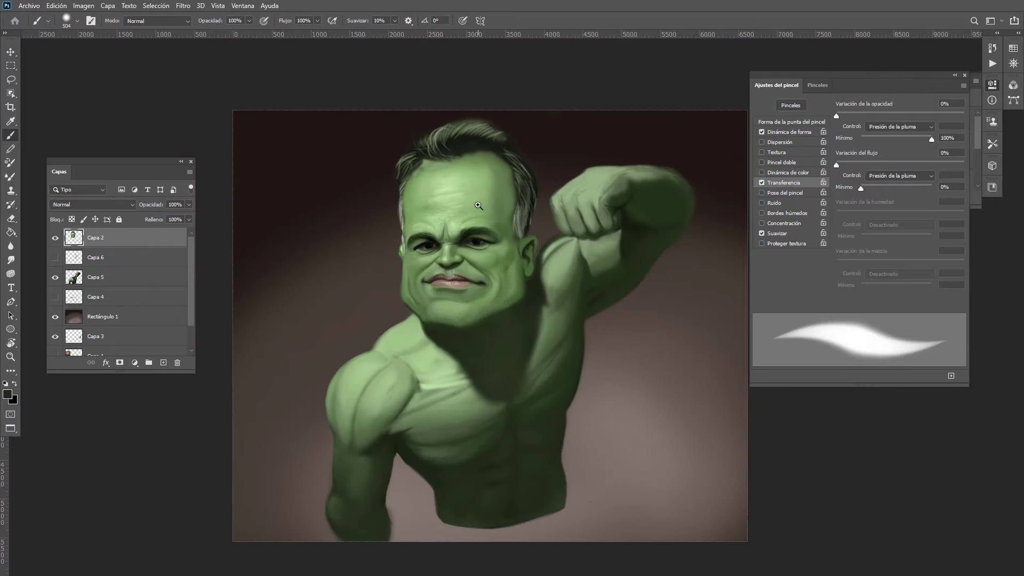
mouse_move(540, 242)
mouse_down()
mouse_move(584, 243)
mouse_move(472, 234)
mouse_move(513, 266)
mouse_move(504, 249)
mouse_move(492, 279)
mouse_up()
alt+click(355, 177)
right_click(512, 234)
click(688, 347)
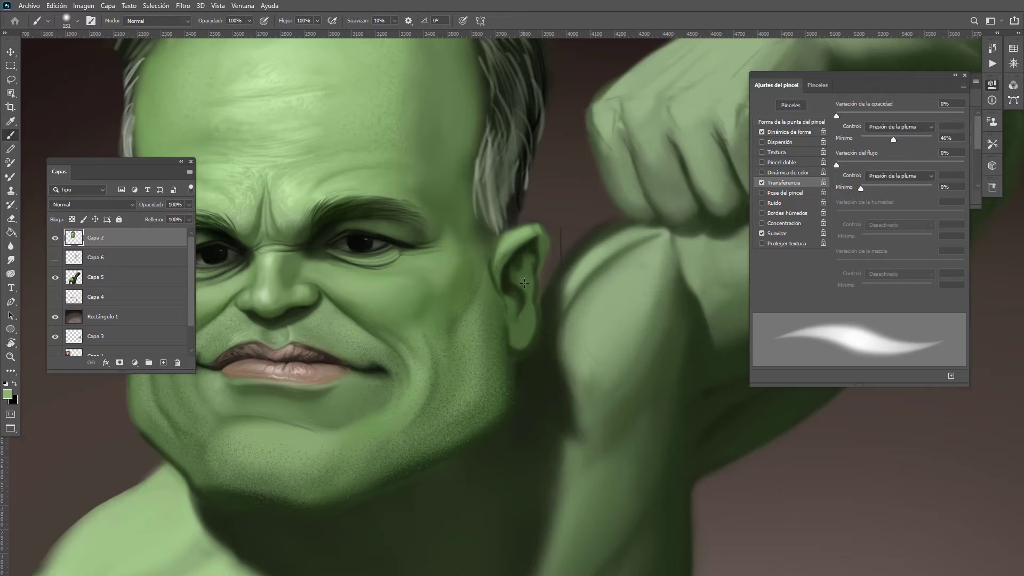
Step: Shade the inner folds and lobe of the near ear on Capa 2 with sampled light and dark greens
alt+click(516, 239)
alt+click(517, 298)
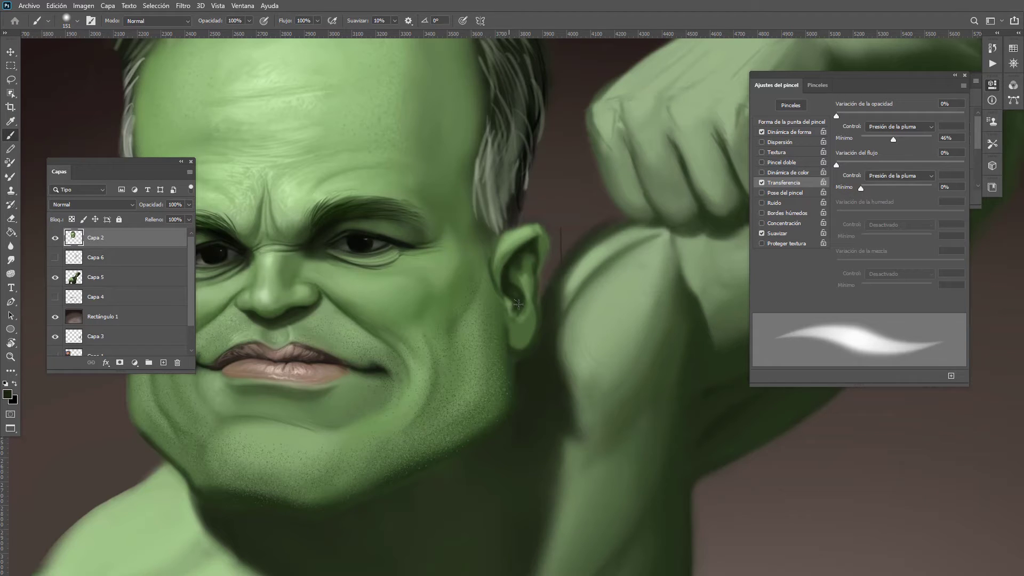
alt+click(510, 314)
mouse_move(521, 318)
mouse_down()
mouse_move(531, 317)
mouse_move(529, 341)
mouse_move(535, 301)
mouse_up()
alt+click(521, 337)
alt+click(532, 337)
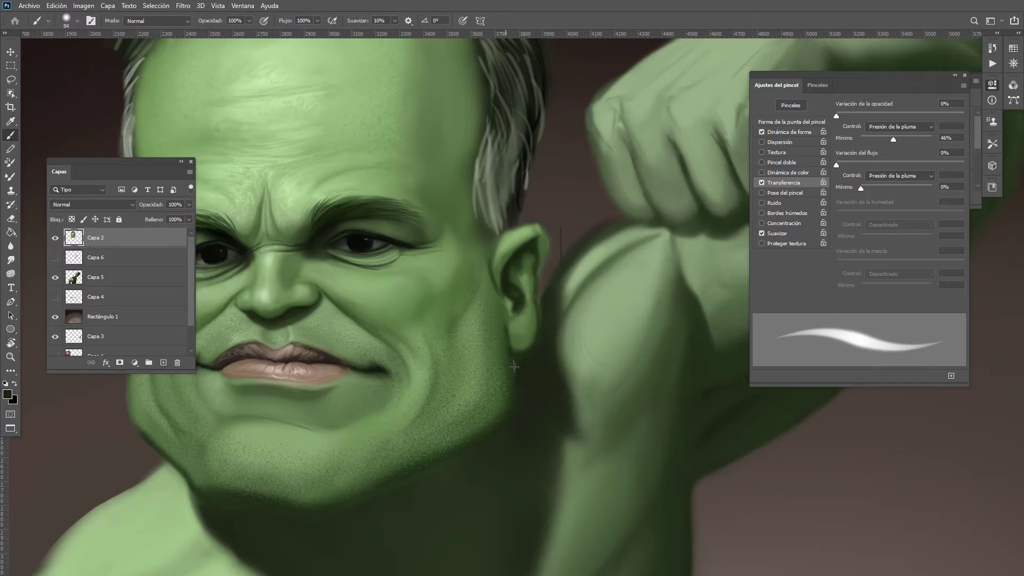
key(ctrl+0)
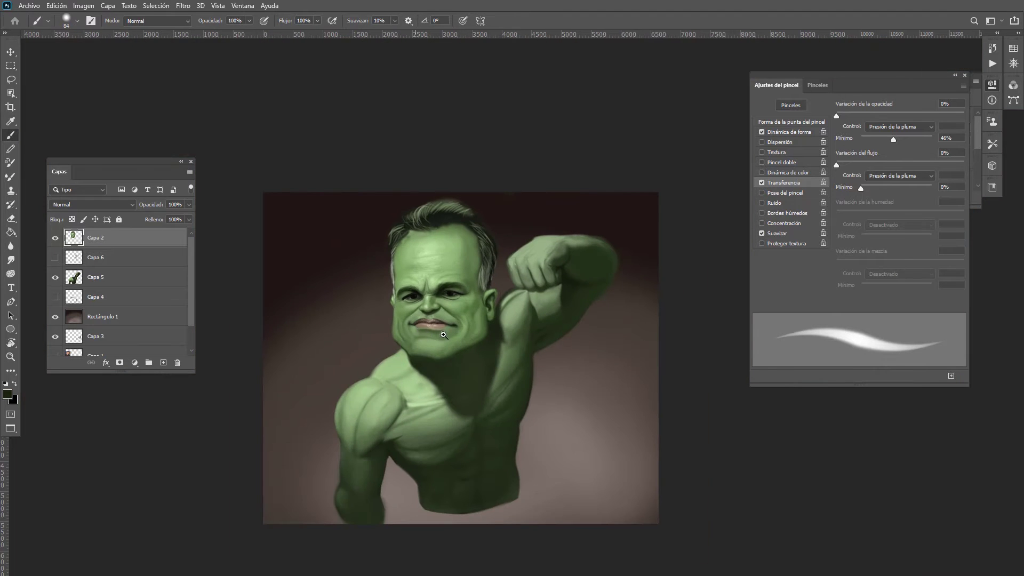
click(444, 335)
alt+click(500, 286)
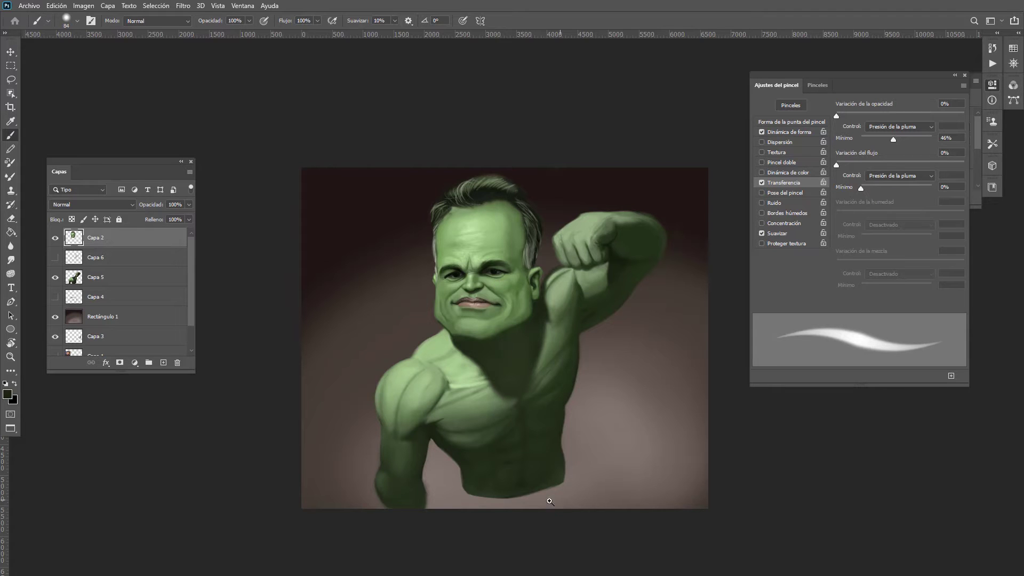
Step: Paint a near-black curved edge along the bottom of the torso on Capa 5
drag(546, 495, 576, 495)
ctrl+click(557, 463)
alt+click(551, 447)
alt+shift+right_click(551, 448)
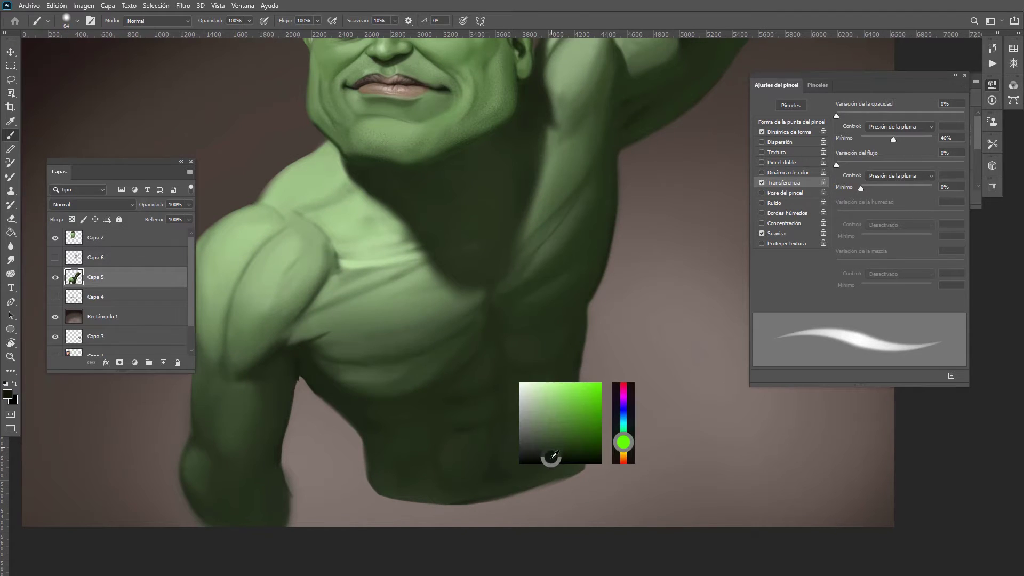
alt+right_click(560, 455)
mouse_move(584, 420)
mouse_down()
mouse_move(561, 469)
mouse_move(445, 511)
mouse_up()
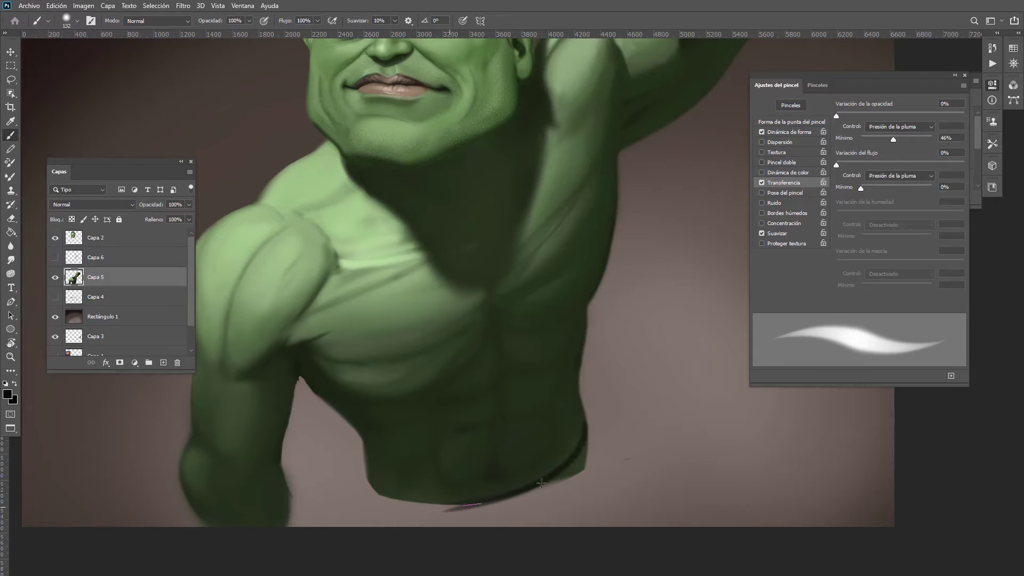
mouse_move(586, 423)
mouse_down()
mouse_move(486, 502)
mouse_move(420, 507)
mouse_move(496, 504)
mouse_up()
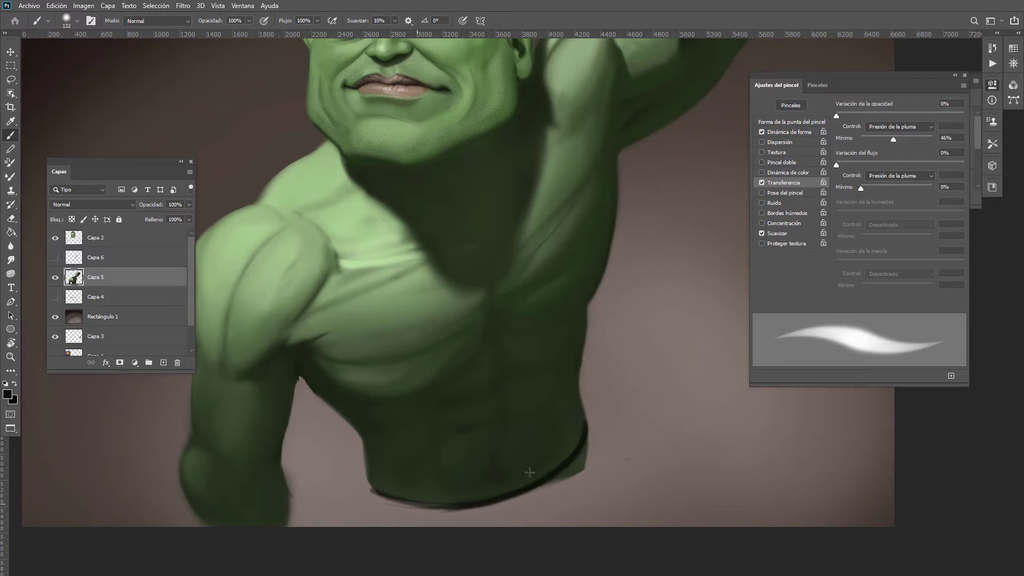
alt+right_click(391, 500)
mouse_move(367, 479)
mouse_down()
mouse_move(380, 495)
mouse_move(462, 509)
mouse_up()
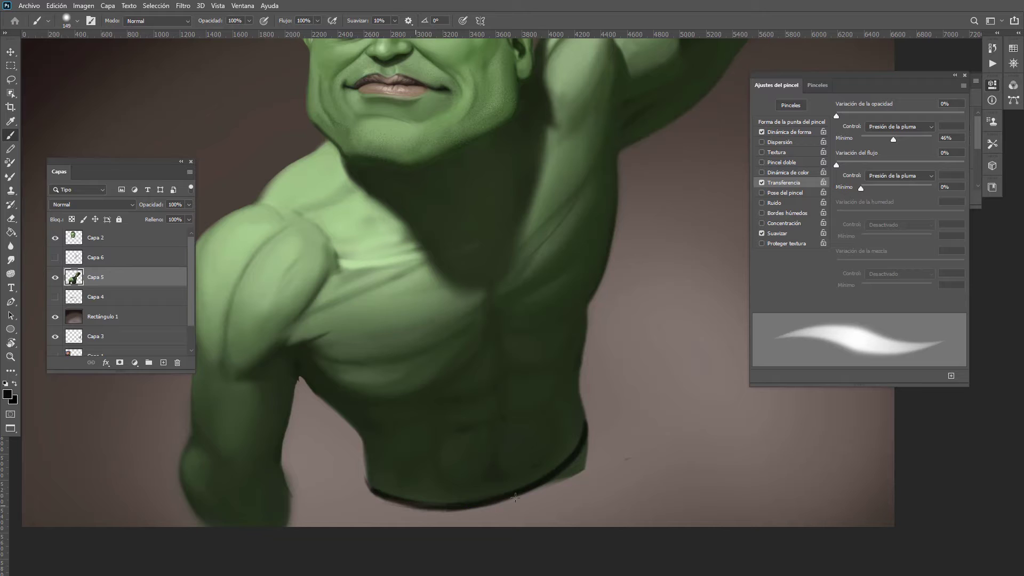
Step: Paint a dark blue-black waistband along the curved bottom of the torso on Capa 5, widening it below the edge
mouse_move(369, 488)
mouse_down()
mouse_move(368, 445)
mouse_move(368, 464)
mouse_up()
alt+click(378, 472)
alt+shift+right_click(440, 454)
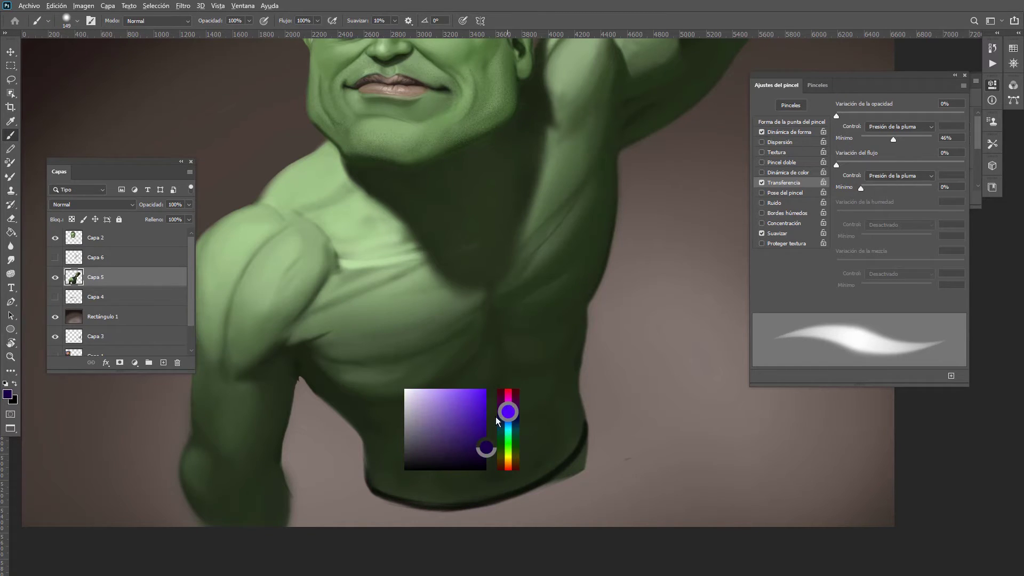
alt+right_click(396, 474)
drag(372, 493, 461, 511)
alt+click(453, 507)
mouse_move(376, 492)
mouse_down()
mouse_move(453, 511)
mouse_move(371, 491)
mouse_move(491, 511)
mouse_up()
alt+click(408, 505)
drag(415, 513, 552, 487)
mouse_move(470, 514)
mouse_down()
mouse_move(576, 467)
mouse_move(585, 444)
mouse_move(504, 510)
mouse_move(448, 518)
mouse_up()
mouse_move(523, 399)
mouse_down()
mouse_move(440, 424)
mouse_move(531, 368)
mouse_up()
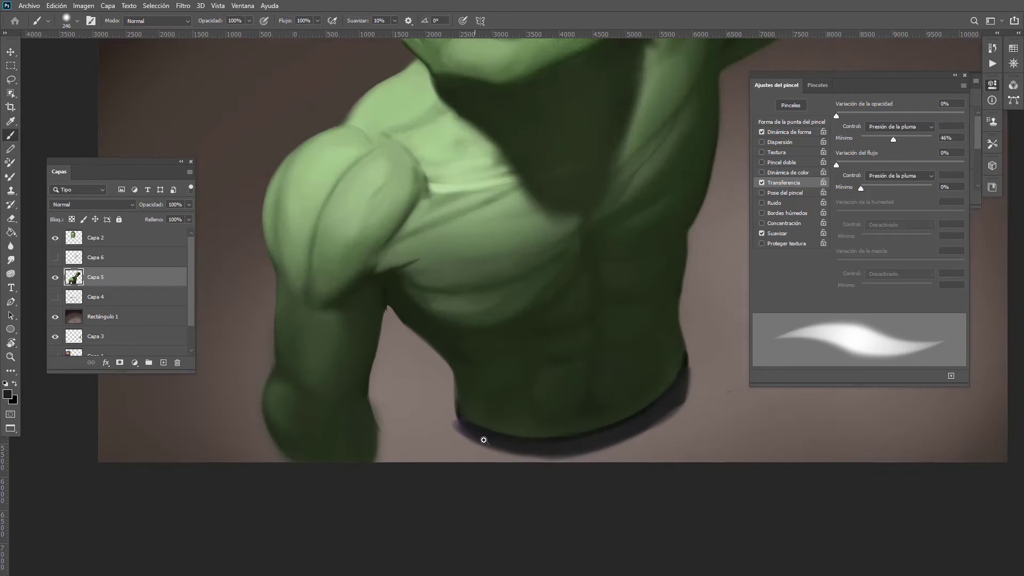
Step: Switch to the Intensidad alta brush and extend the dark shorts over the near hip and front down to the canvas edge
drag(482, 438, 512, 429)
alt+right_click(458, 411)
mouse_move(444, 365)
mouse_down()
mouse_move(451, 417)
mouse_move(487, 435)
mouse_move(444, 396)
mouse_move(443, 377)
mouse_move(448, 410)
mouse_move(453, 398)
mouse_up()
alt+right_click(454, 407)
right_click(567, 303)
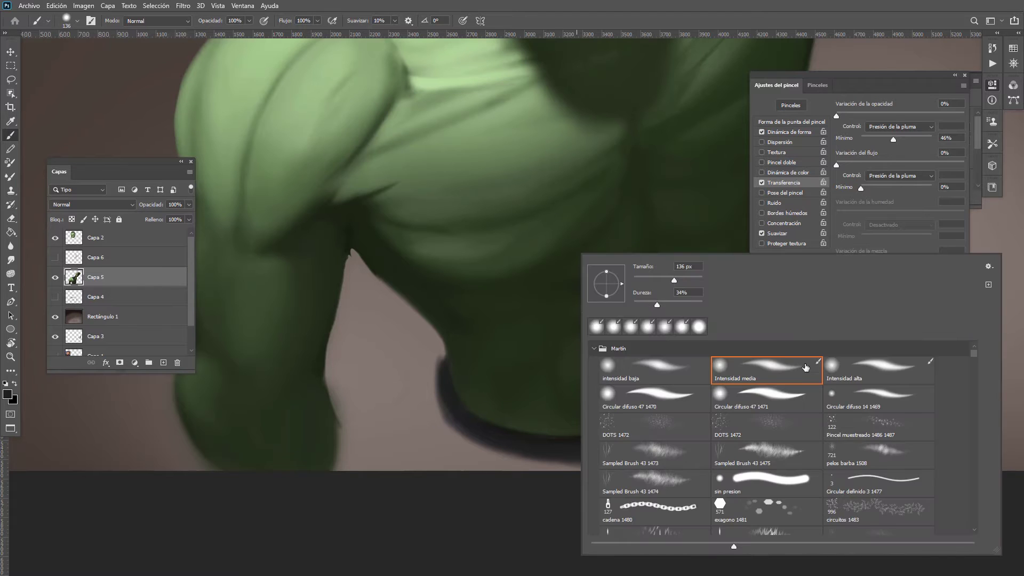
click(873, 373)
alt+right_click(450, 383)
drag(445, 349, 437, 435)
alt+right_click(443, 405)
mouse_move(444, 382)
mouse_down()
mouse_move(433, 422)
mouse_move(459, 450)
mouse_move(554, 464)
mouse_up()
alt+right_click(446, 395)
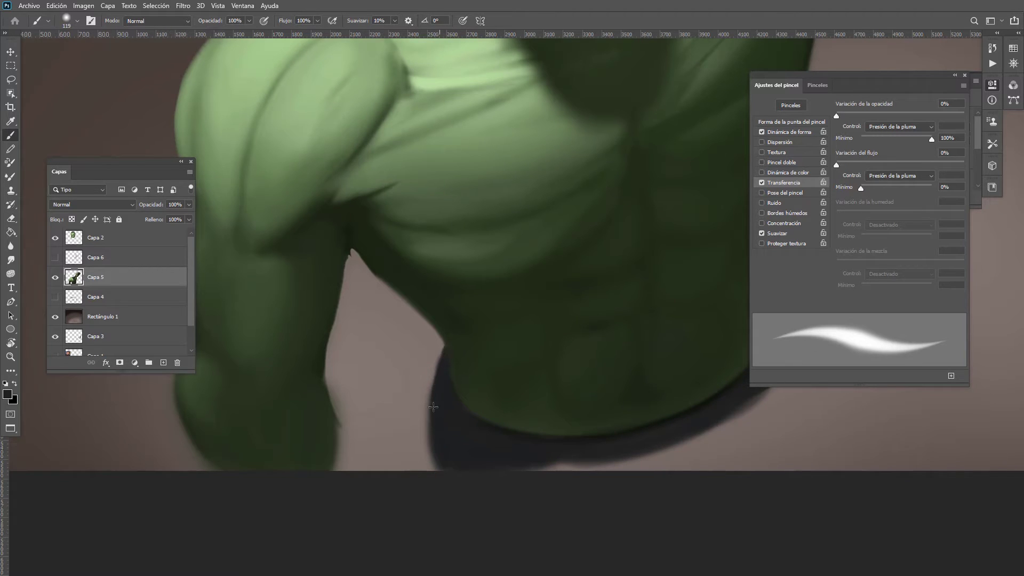
alt+right_click(454, 451)
mouse_move(470, 456)
mouse_down()
mouse_move(525, 471)
mouse_move(663, 460)
mouse_move(724, 428)
mouse_up()
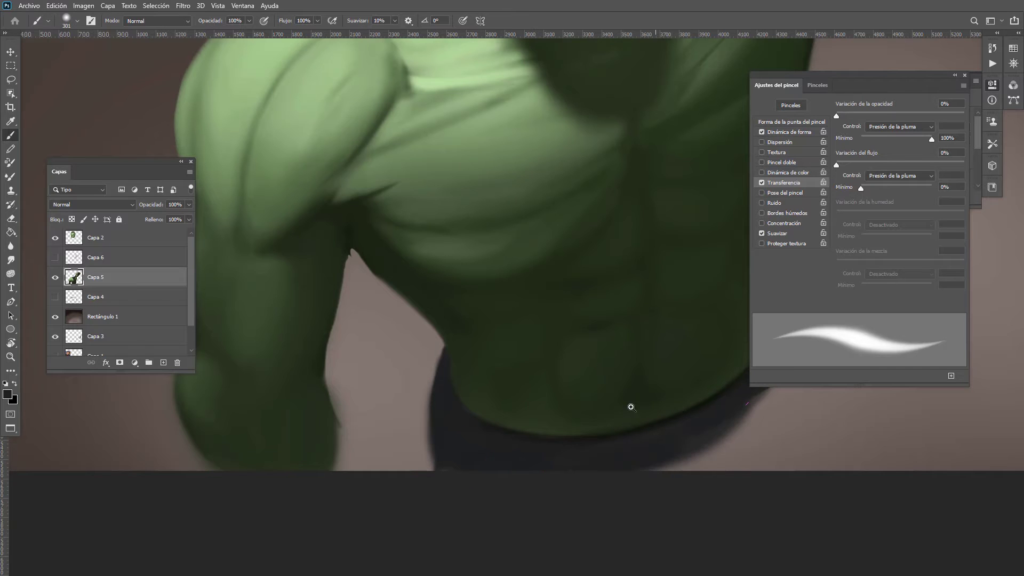
Step: Sketch the outer contour of the shorts at the far hip with thin dark strokes flaring out from the waist
drag(632, 407, 591, 393)
drag(591, 393, 476, 375)
scroll(568, 373, up, 5)
alt+right_click(585, 338)
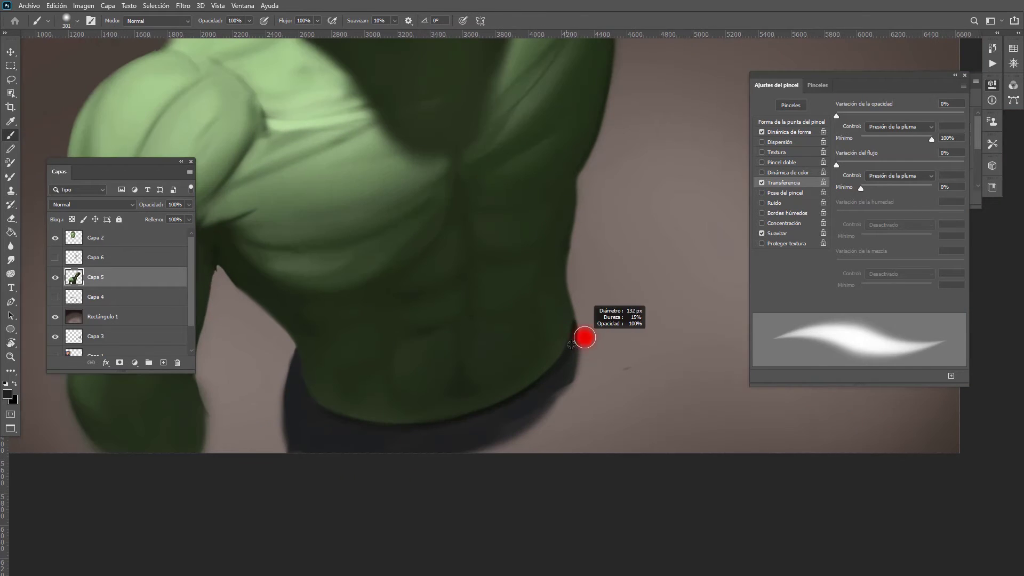
mouse_move(574, 320)
mouse_down()
mouse_move(569, 305)
mouse_move(596, 356)
mouse_up()
alt+right_click(583, 338)
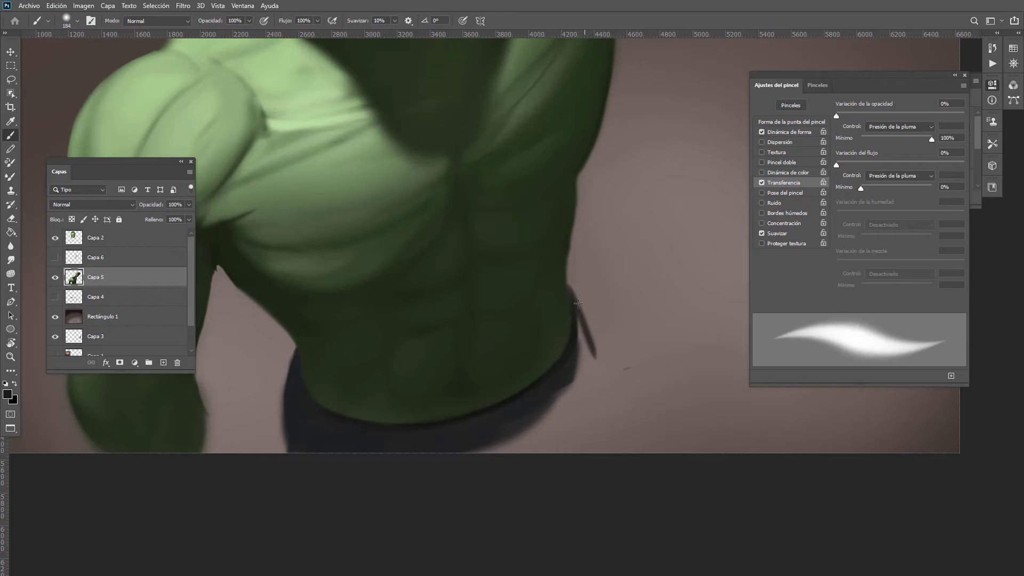
drag(581, 311, 647, 370)
drag(491, 441, 484, 445)
Step: Fill the far hip and remaining front of the shorts with solid near-black using a larger brush
alt+right_click(551, 414)
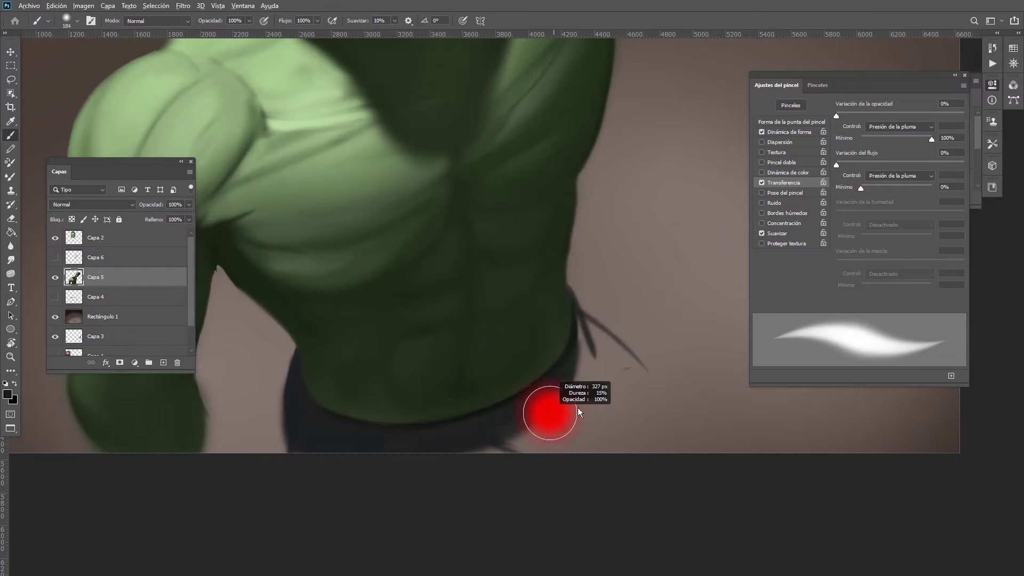
mouse_move(574, 369)
mouse_down()
mouse_move(534, 424)
mouse_move(590, 353)
mouse_move(586, 336)
mouse_move(599, 341)
mouse_move(619, 433)
mouse_up()
alt+right_click(585, 398)
mouse_move(610, 397)
mouse_down()
mouse_move(524, 440)
mouse_move(614, 421)
mouse_move(592, 333)
mouse_move(639, 400)
mouse_move(495, 446)
mouse_move(556, 388)
mouse_move(416, 442)
mouse_up()
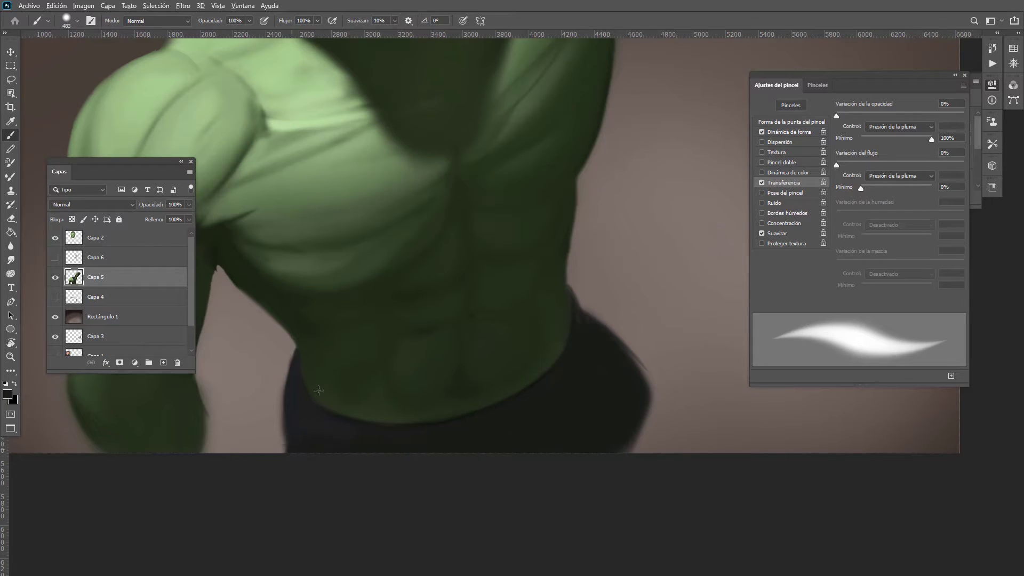
Step: Refine the far edge of the shorts and paint a dark green sliver of thigh beside it with a sampled skin tone
key(ctrl+0)
drag(482, 394, 526, 395)
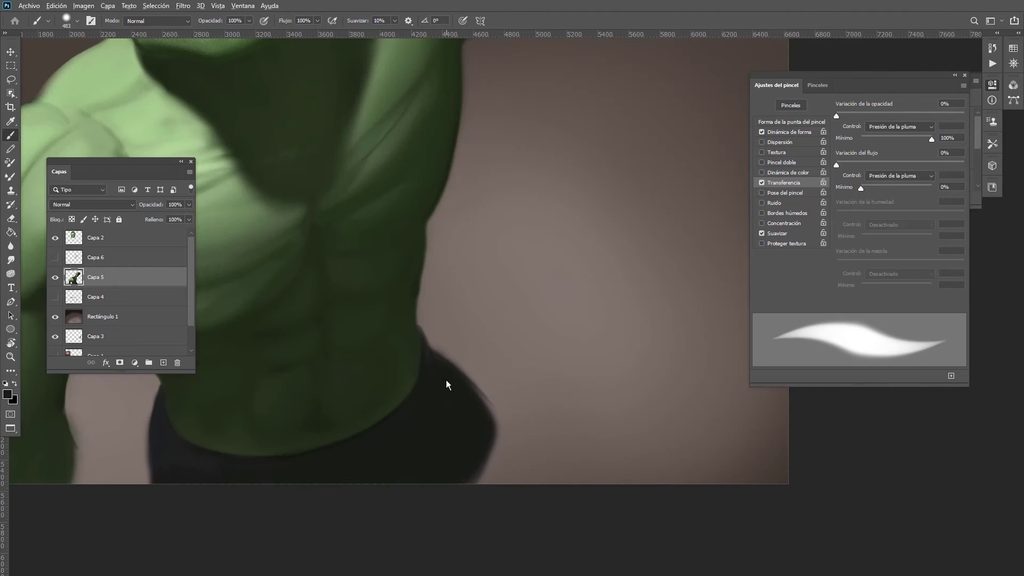
drag(446, 380, 432, 369)
mouse_move(427, 360)
mouse_down()
mouse_move(420, 326)
mouse_move(486, 388)
mouse_move(451, 387)
mouse_move(459, 372)
mouse_move(486, 401)
mouse_move(428, 355)
mouse_move(491, 395)
mouse_move(480, 492)
mouse_up()
alt+click(392, 380)
mouse_move(499, 418)
mouse_down()
mouse_move(475, 484)
mouse_move(517, 449)
mouse_move(525, 483)
mouse_move(516, 471)
mouse_move(489, 491)
mouse_up()
alt+right_click(473, 475)
mouse_move(501, 443)
mouse_down()
mouse_move(500, 426)
mouse_move(512, 484)
mouse_move(525, 478)
mouse_up()
Step: Open Liquify on Capa 5 and push the near shoulder, trapezius and hanging arm outward with a very large warp brush
drag(501, 379, 452, 393)
drag(532, 332, 497, 339)
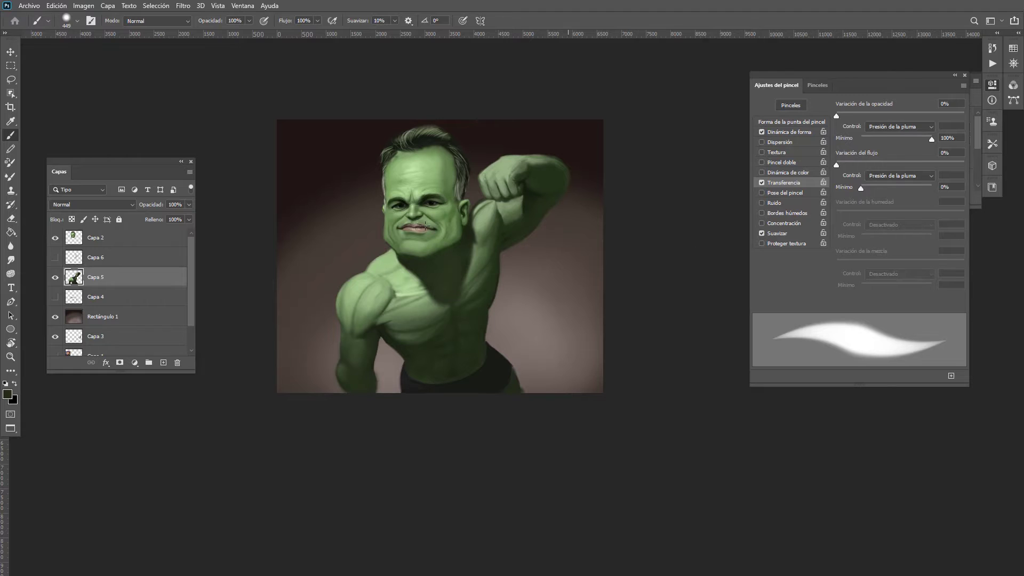
drag(394, 212, 416, 214)
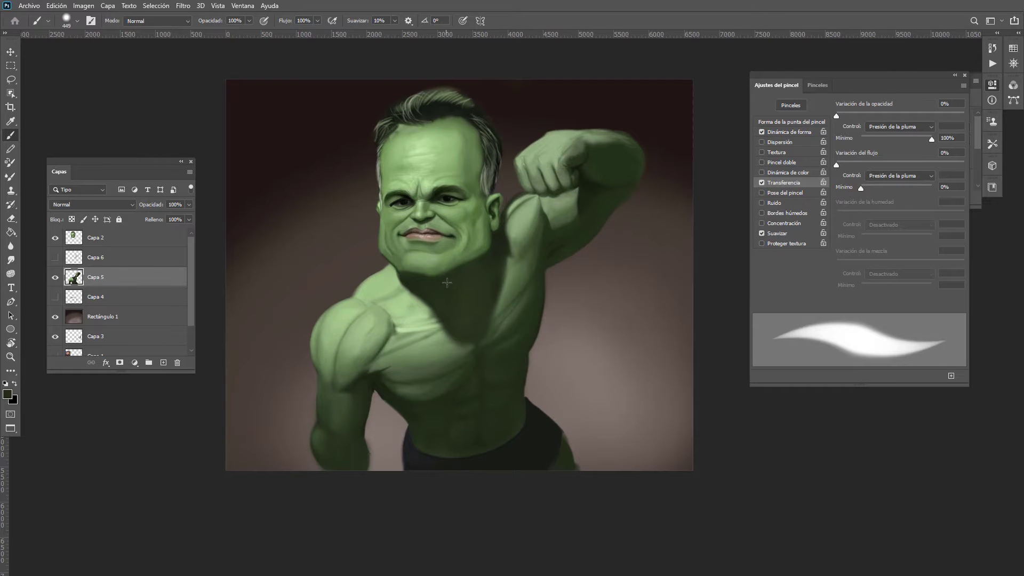
drag(422, 357, 448, 334)
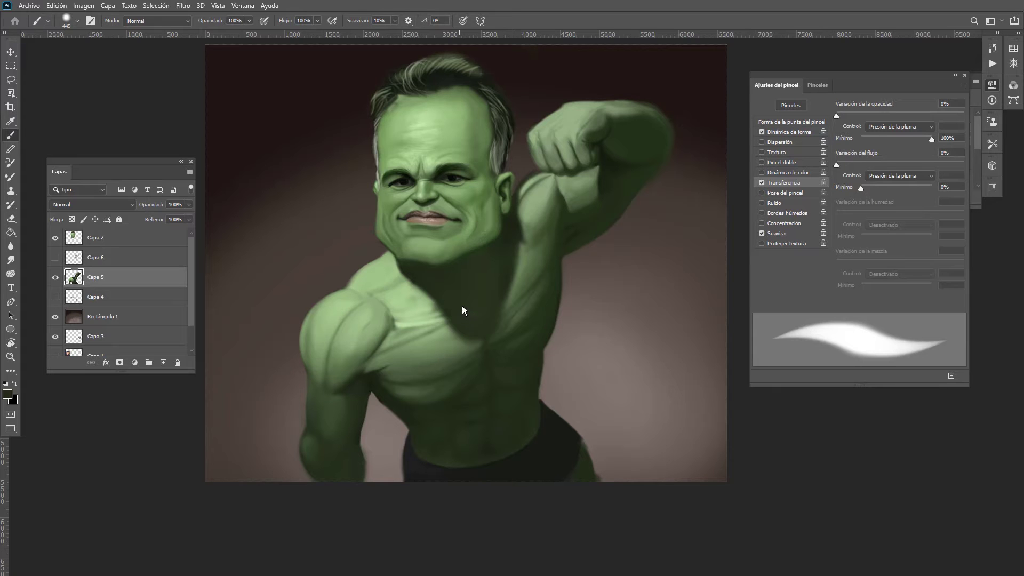
key(ctrl+shift+x)
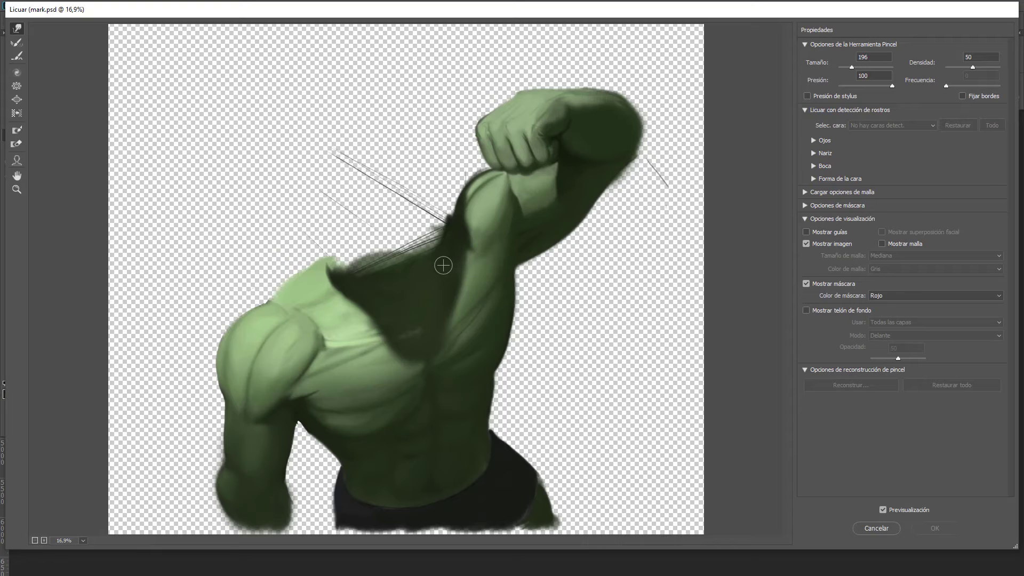
drag(329, 313, 450, 316)
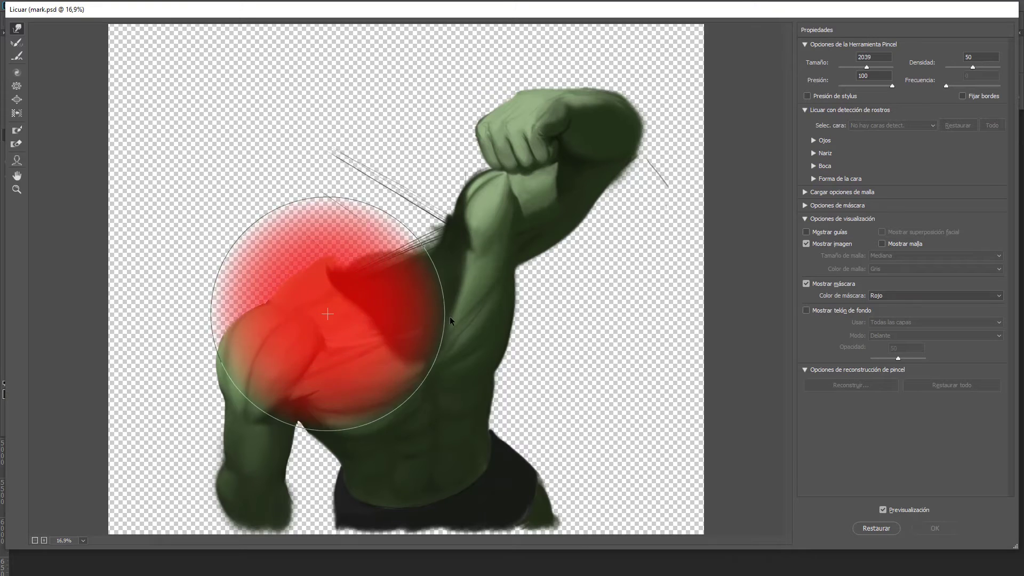
mouse_move(313, 320)
mouse_down()
mouse_move(249, 320)
mouse_move(229, 343)
mouse_move(220, 478)
mouse_up()
mouse_move(308, 260)
mouse_down()
mouse_move(302, 252)
mouse_move(343, 238)
mouse_up()
mouse_move(254, 359)
mouse_down()
mouse_move(245, 424)
mouse_move(331, 393)
mouse_move(229, 507)
mouse_move(268, 446)
mouse_move(219, 455)
mouse_up()
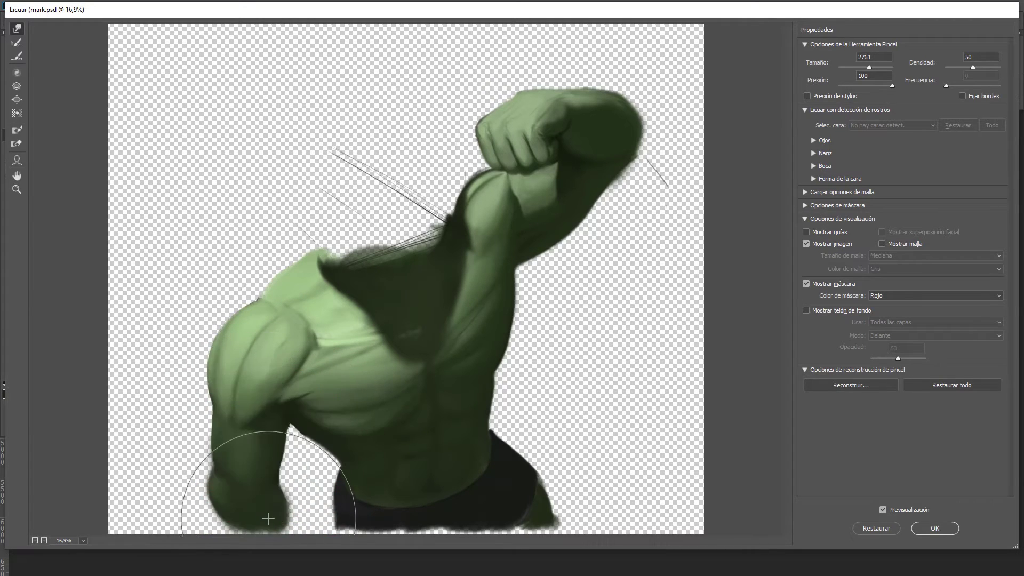
drag(267, 529, 229, 530)
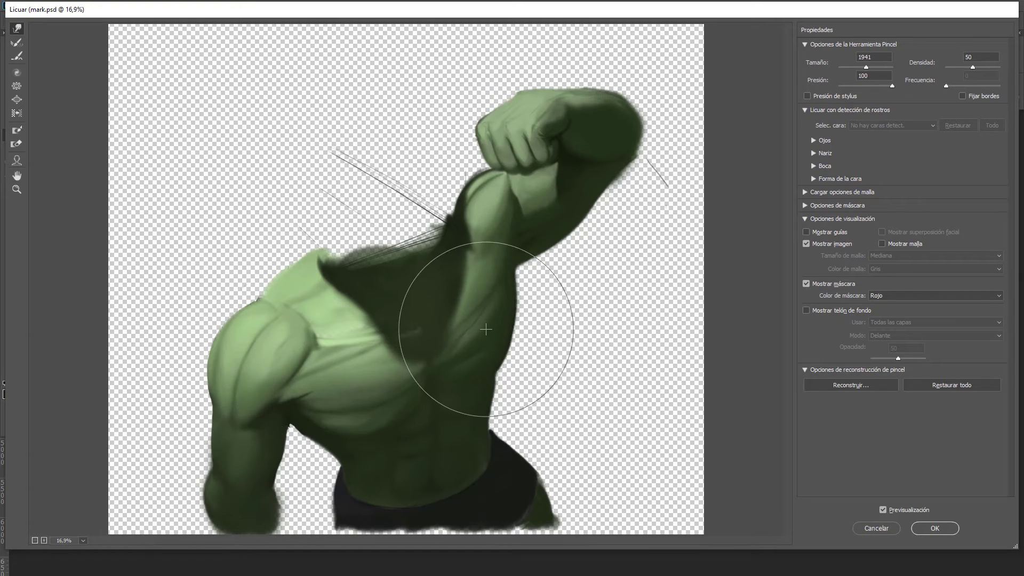
Step: Warp the far side of the chest and armpit slightly outward with a 1941 px Liquify brush and apply the filter
drag(481, 288, 490, 288)
drag(498, 245, 506, 241)
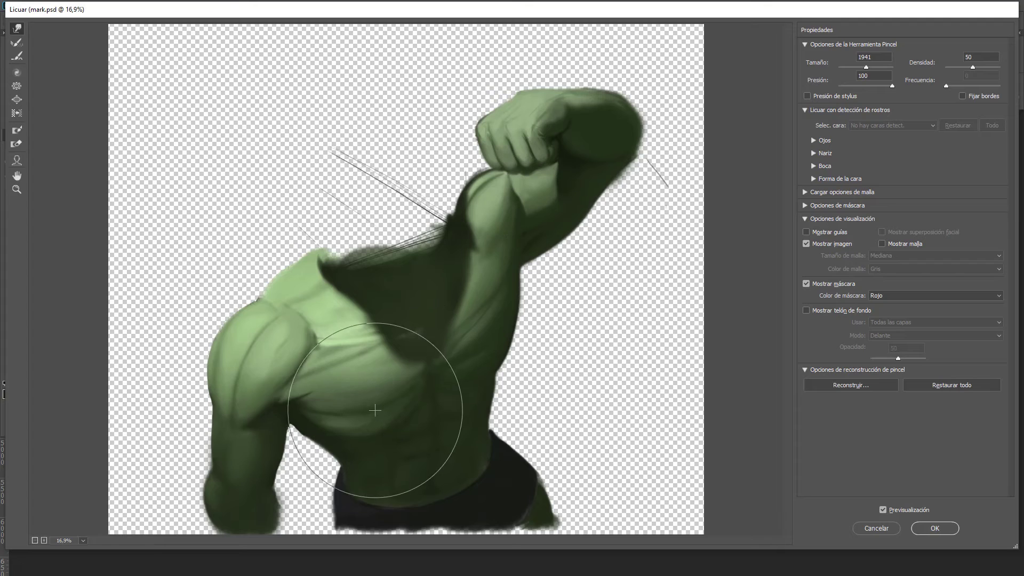
mouse_move(341, 395)
mouse_down()
mouse_move(417, 389)
mouse_move(476, 350)
mouse_move(516, 271)
mouse_up()
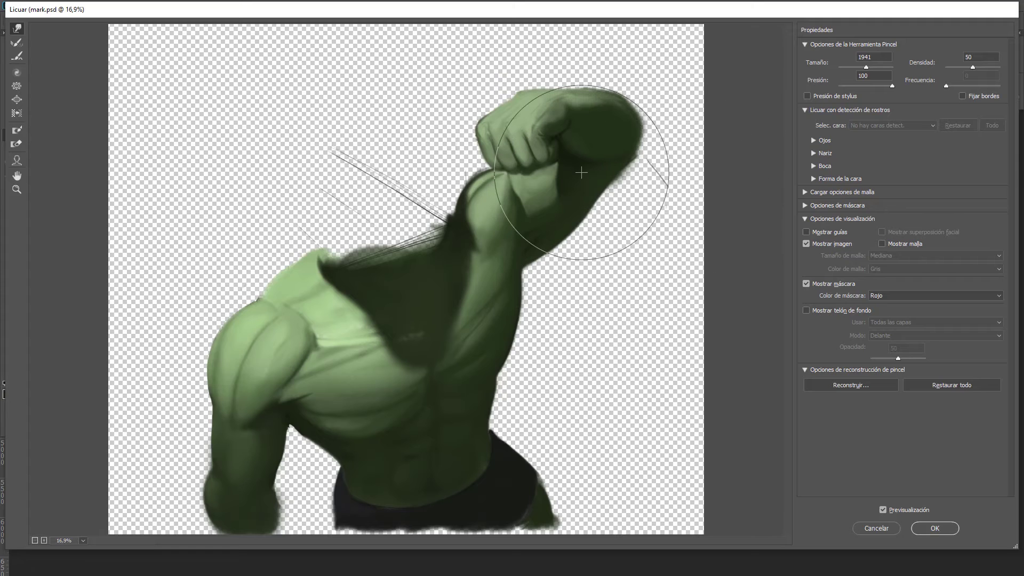
key(Return)
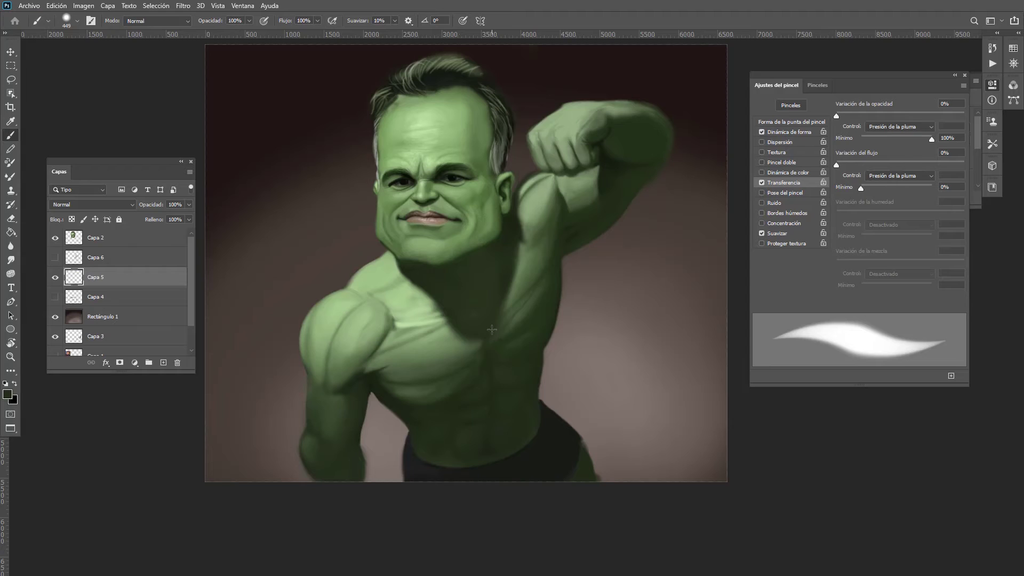
Step: Lasso the raised fist and forearm, scale the selection to 106.37%, apply the transform and deselect
key(ctrl+minus)
drag(577, 260, 590, 263)
drag(589, 263, 506, 308)
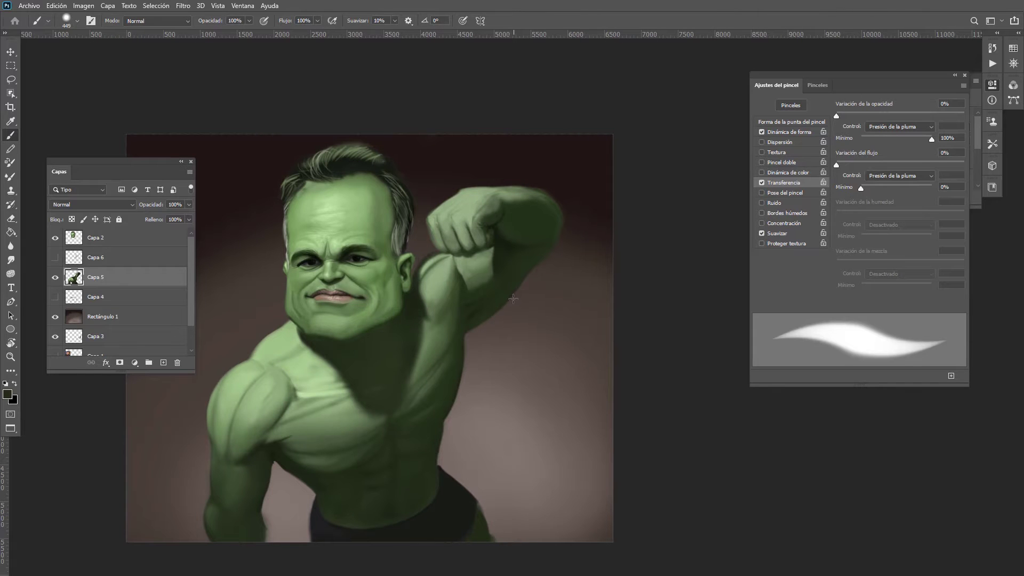
key(l)
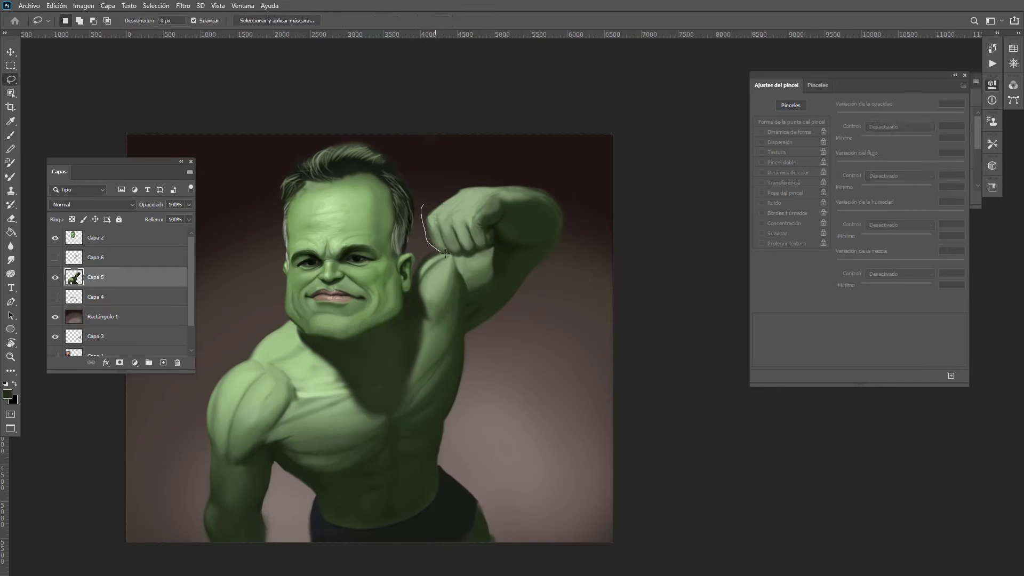
mouse_move(463, 323)
mouse_down()
mouse_move(554, 303)
mouse_move(415, 161)
mouse_move(397, 211)
mouse_up()
key(ctrl+t)
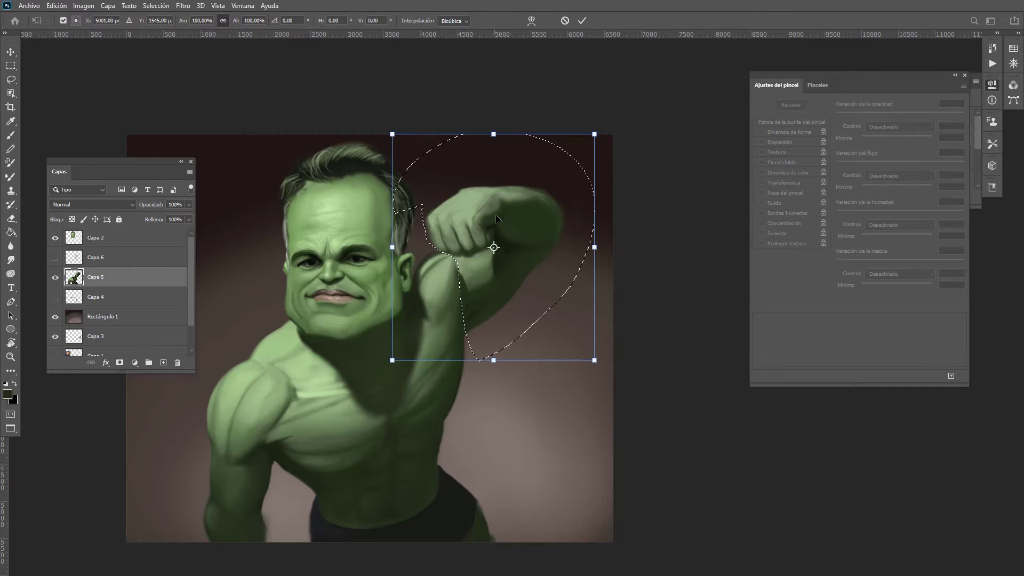
drag(596, 133, 607, 119)
drag(530, 252, 529, 252)
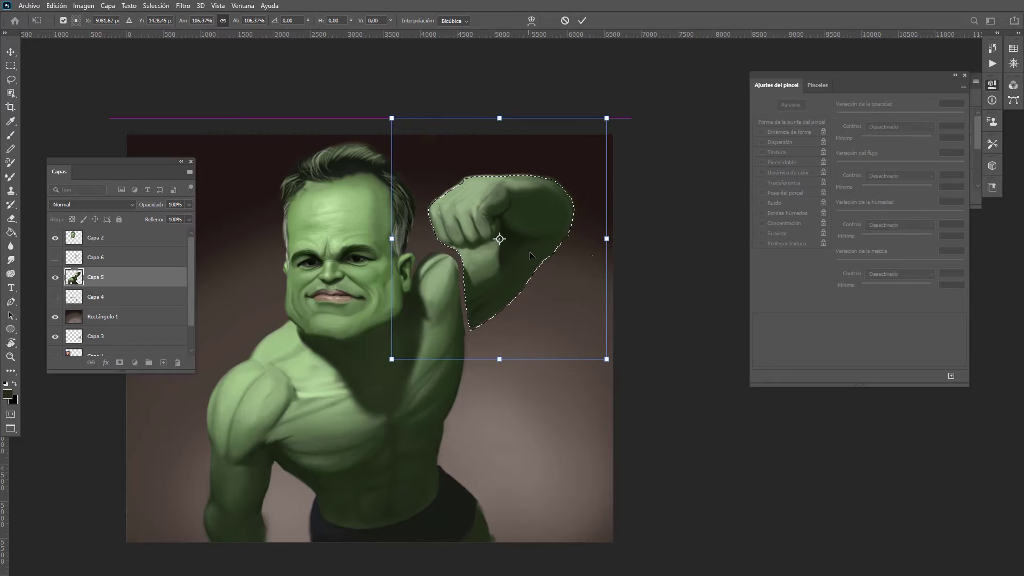
key(Return)
key(Return)
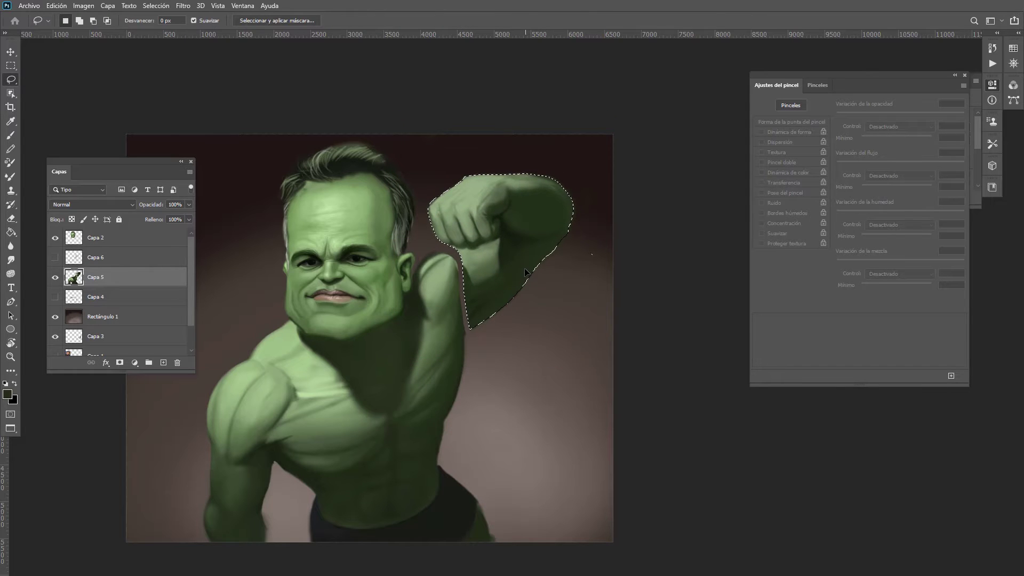
key(ctrl+d)
Step: Begin repainting the join between the raised upper arm and the enlarged forearm with sampled greens
mouse_move(495, 293)
mouse_down()
mouse_move(467, 303)
mouse_move(495, 253)
mouse_move(465, 293)
mouse_up()
key(b)
mouse_move(465, 370)
mouse_down()
mouse_move(515, 240)
mouse_move(505, 202)
mouse_move(472, 341)
mouse_move(458, 320)
mouse_move(480, 206)
mouse_move(450, 280)
mouse_up()
alt+click(472, 322)
mouse_move(423, 315)
mouse_down()
mouse_move(434, 269)
mouse_move(446, 277)
mouse_move(472, 216)
mouse_move(440, 342)
mouse_up()
alt+click(428, 293)
alt+click(441, 300)
Step: Repaint the rounded top of the raised shoulder beneath the fist with sampled greens
mouse_move(453, 256)
mouse_down()
mouse_move(469, 216)
mouse_move(432, 213)
mouse_move(403, 242)
mouse_move(294, 238)
mouse_up()
alt+click(371, 250)
mouse_move(356, 253)
mouse_down()
mouse_move(398, 191)
mouse_move(455, 168)
mouse_up()
mouse_move(435, 170)
mouse_down()
mouse_move(388, 228)
mouse_move(400, 251)
mouse_up()
mouse_move(359, 285)
mouse_down()
mouse_move(368, 256)
mouse_move(429, 187)
mouse_move(413, 205)
mouse_up()
alt+click(411, 208)
mouse_move(373, 261)
mouse_down()
mouse_move(448, 173)
mouse_move(503, 191)
mouse_move(491, 229)
mouse_move(452, 236)
mouse_up()
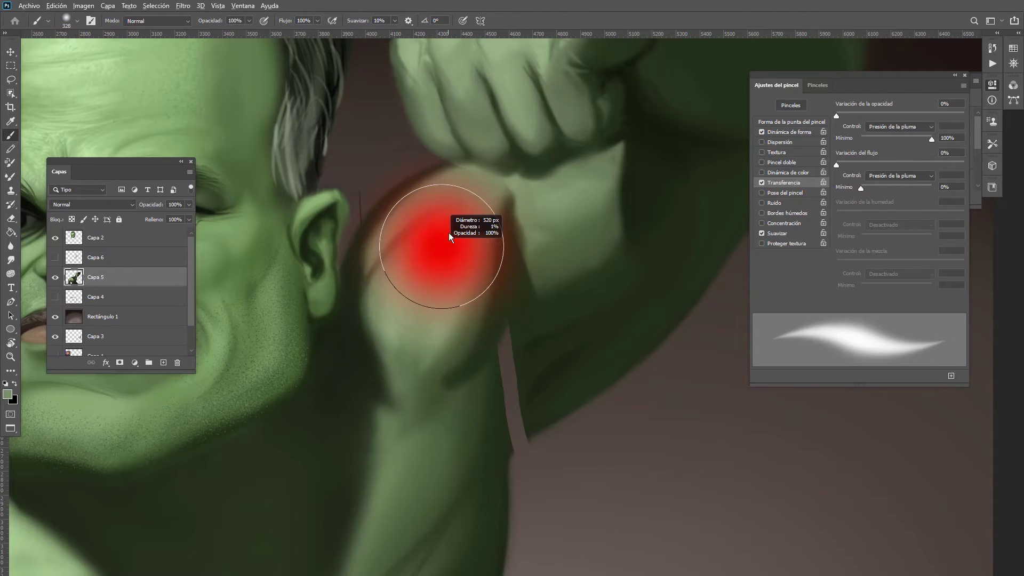
Step: Blend the light area and shaded edges of the raised shoulder with sampled light and dark greens
alt+click(447, 240)
drag(465, 193, 413, 231)
alt+click(358, 356)
alt+right_click(368, 298)
mouse_move(367, 267)
mouse_down()
mouse_move(465, 179)
mouse_move(482, 206)
mouse_move(459, 304)
mouse_up()
alt+click(498, 199)
alt+right_click(489, 206)
Step: Smooth the patchy lower part of the raised shoulder muscle with sampled greens and a 587 px soft brush
alt+right_click(451, 334)
alt+click(460, 342)
mouse_move(454, 341)
mouse_down()
mouse_move(409, 309)
mouse_move(401, 325)
mouse_up()
alt+click(434, 263)
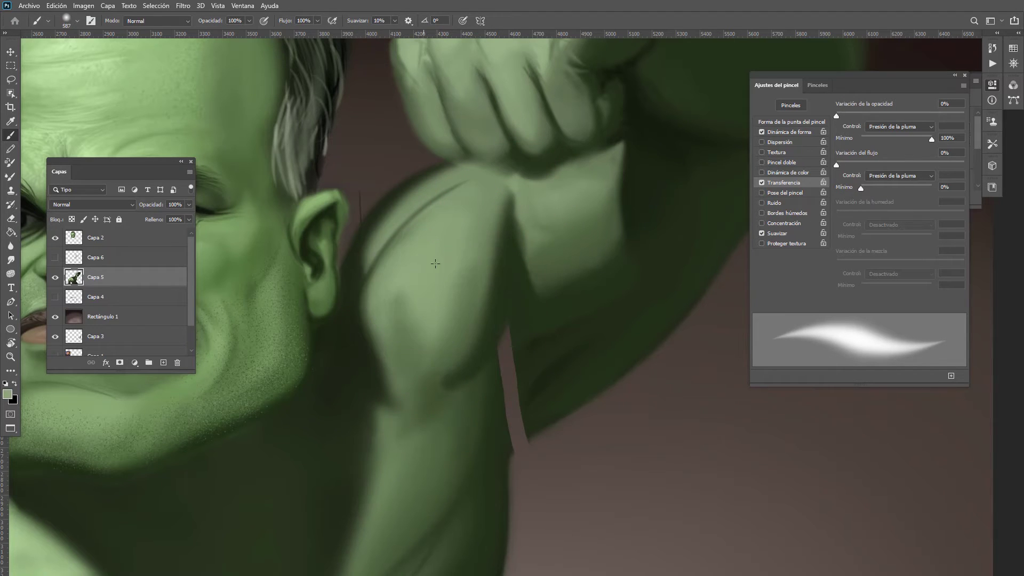
mouse_move(426, 282)
mouse_down()
mouse_move(396, 388)
mouse_move(488, 304)
mouse_up()
alt+click(429, 381)
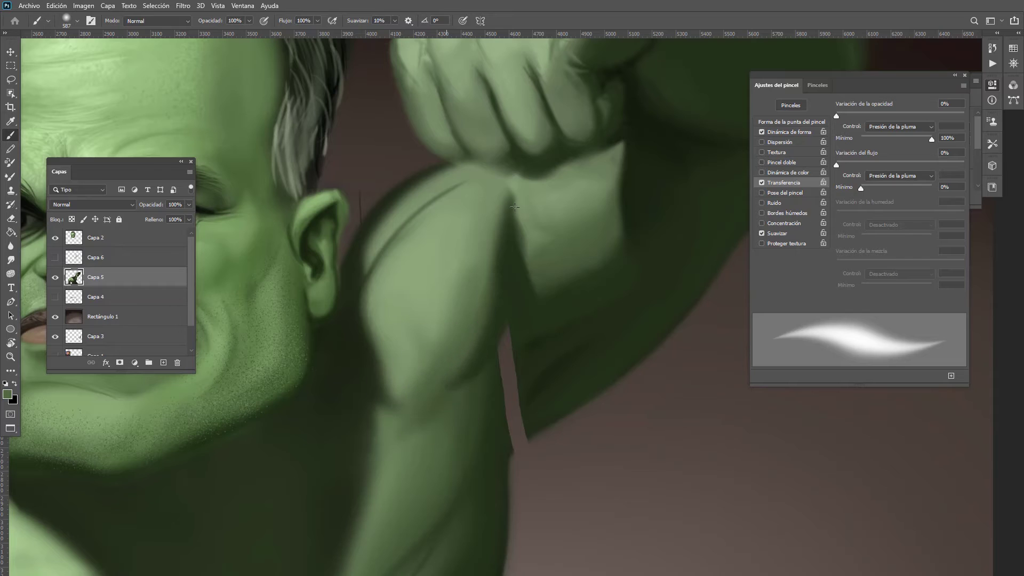
Step: Fill the background gap between the raised upper arm and forearm with dark green and deepen the arm's underside shading
mouse_move(512, 259)
mouse_down()
mouse_move(513, 395)
mouse_move(518, 344)
mouse_move(503, 346)
mouse_move(507, 389)
mouse_move(516, 323)
mouse_move(506, 377)
mouse_move(503, 339)
mouse_move(518, 414)
mouse_move(539, 416)
mouse_up()
alt+right_click(525, 353)
alt+click(516, 317)
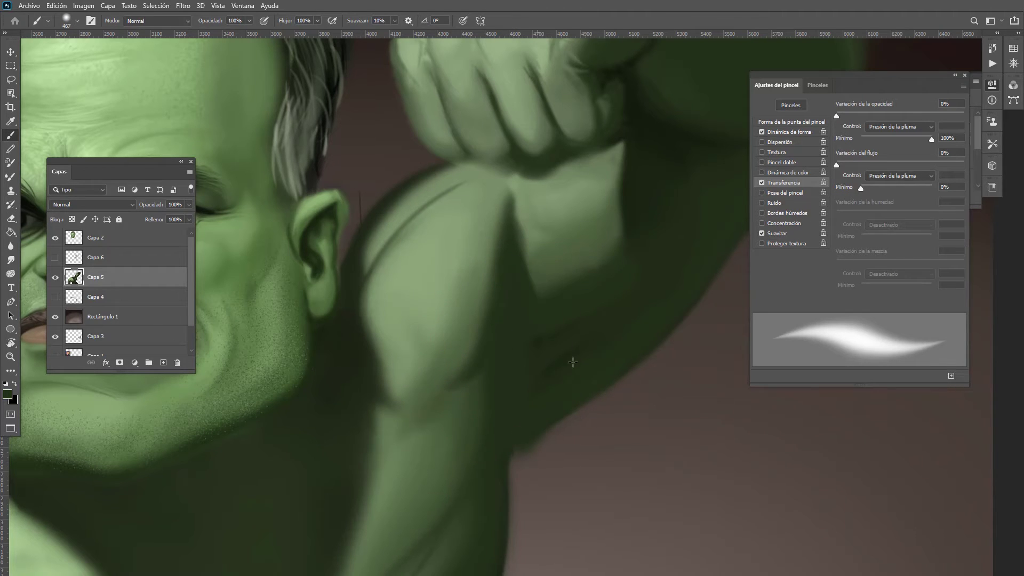
alt+right_click(617, 270)
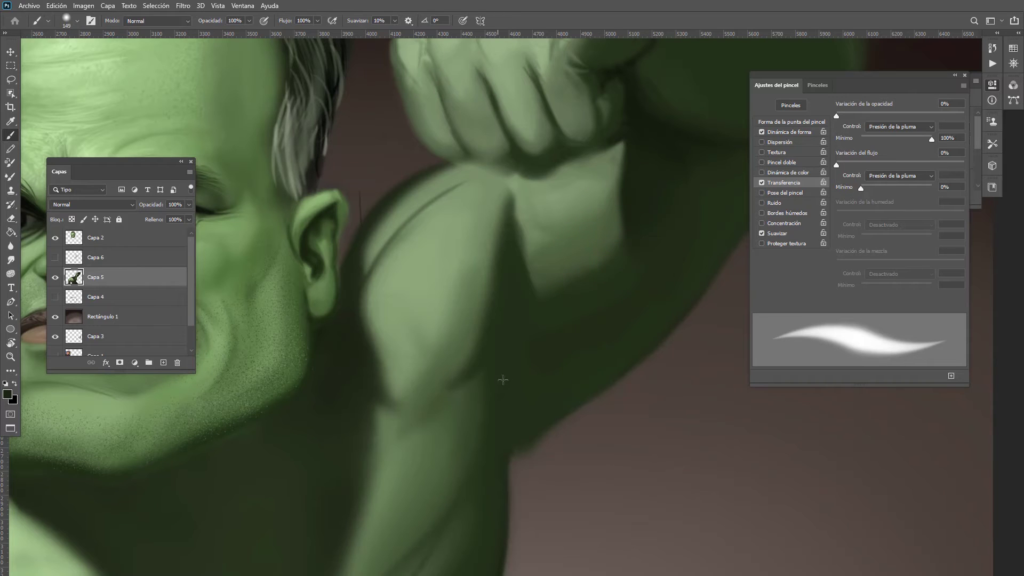
alt+right_click(560, 322)
alt+right_click(643, 265)
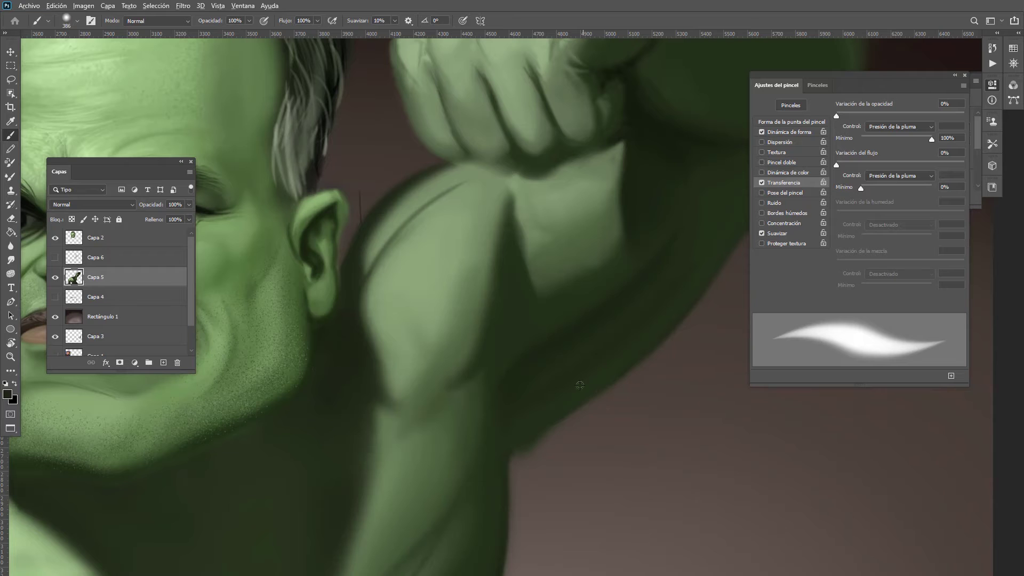
Step: Tidy the dark contour where the raised arm meets the side of the torso with a 227 px brush
drag(541, 369, 471, 362)
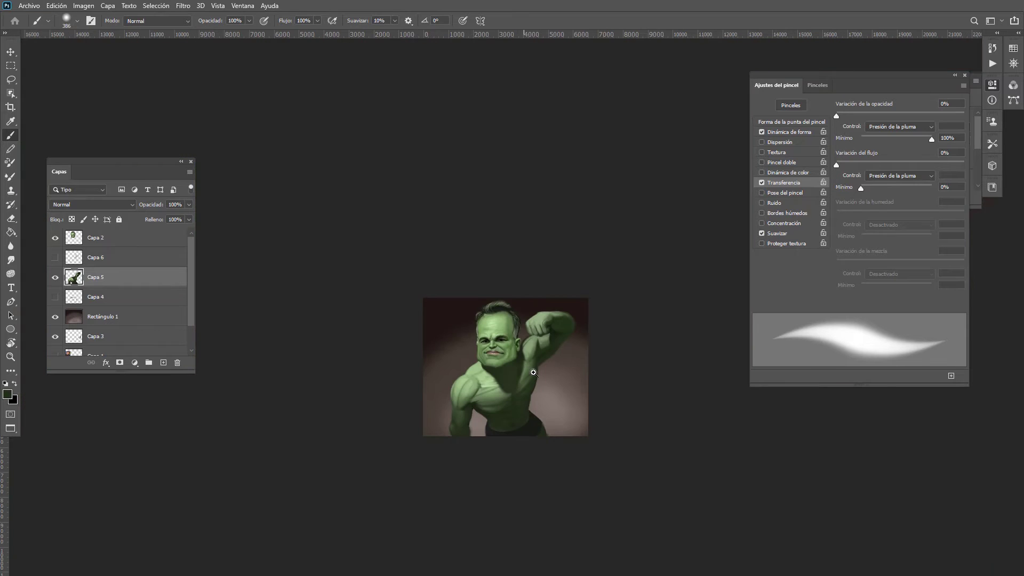
scroll(534, 372, up, 10)
alt+right_click(560, 320)
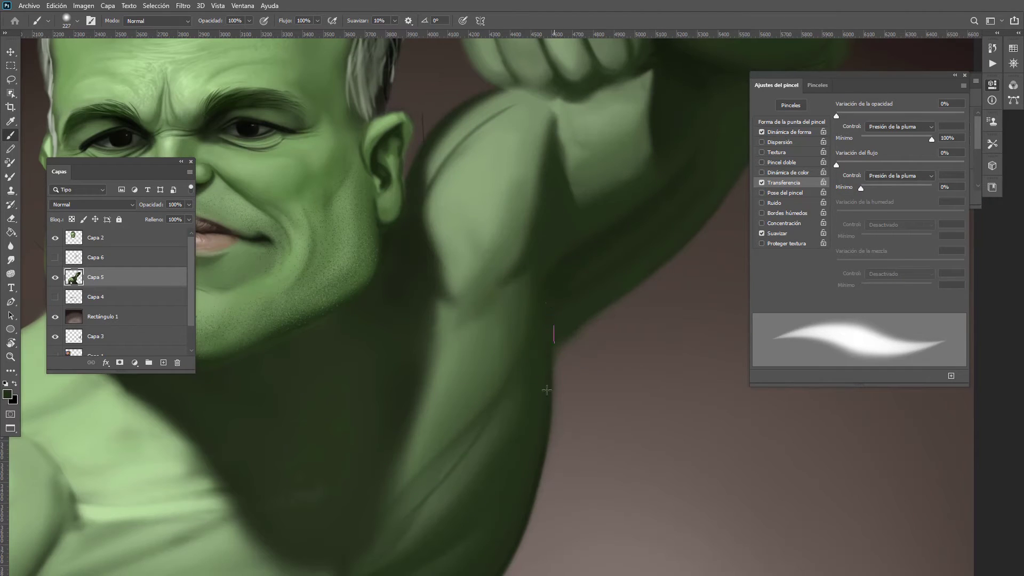
scroll(539, 392, down, 10)
drag(496, 402, 494, 337)
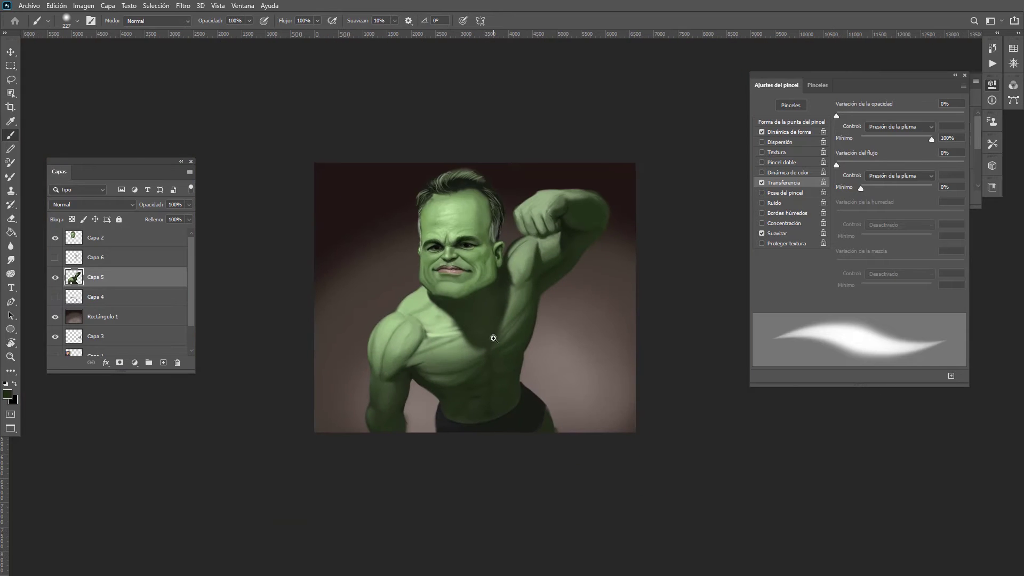
scroll(496, 338, up, 3)
scroll(558, 362, down, 3)
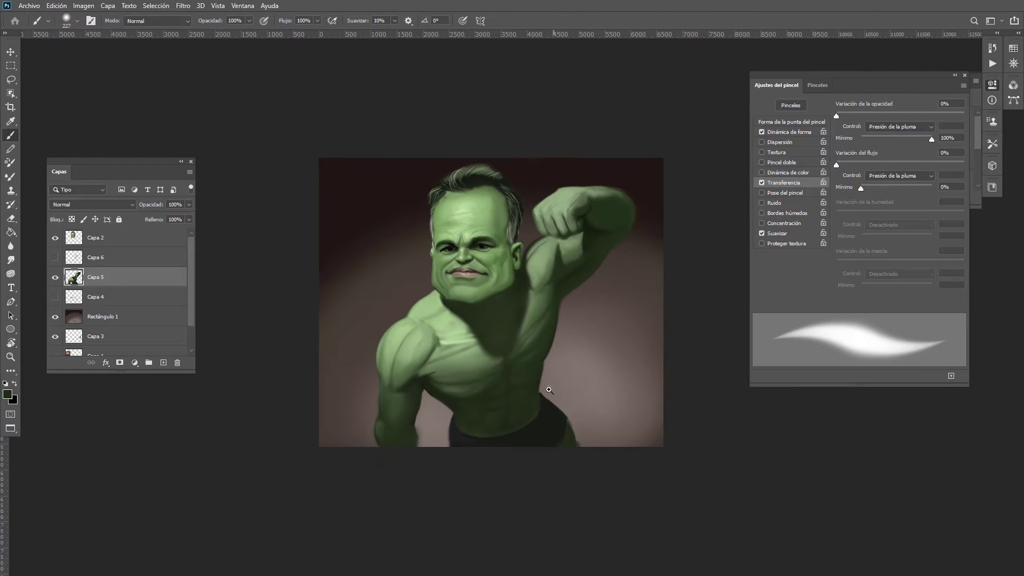
Step: Blend the shaded chest side below the raised arm with sampled greens, using the Intensidad media brush at 949 px
scroll(523, 377, up, 2)
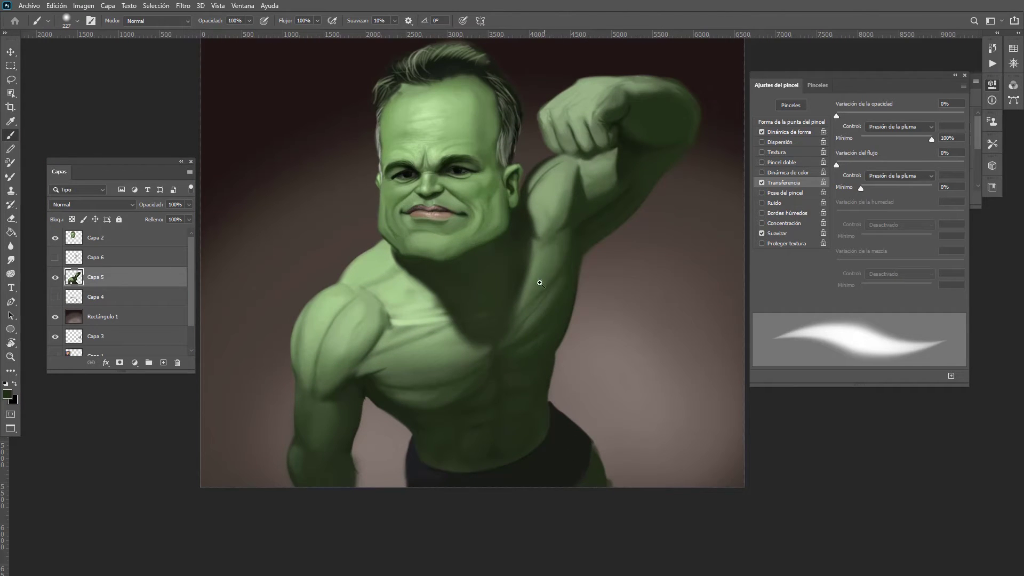
scroll(540, 282, up, 3)
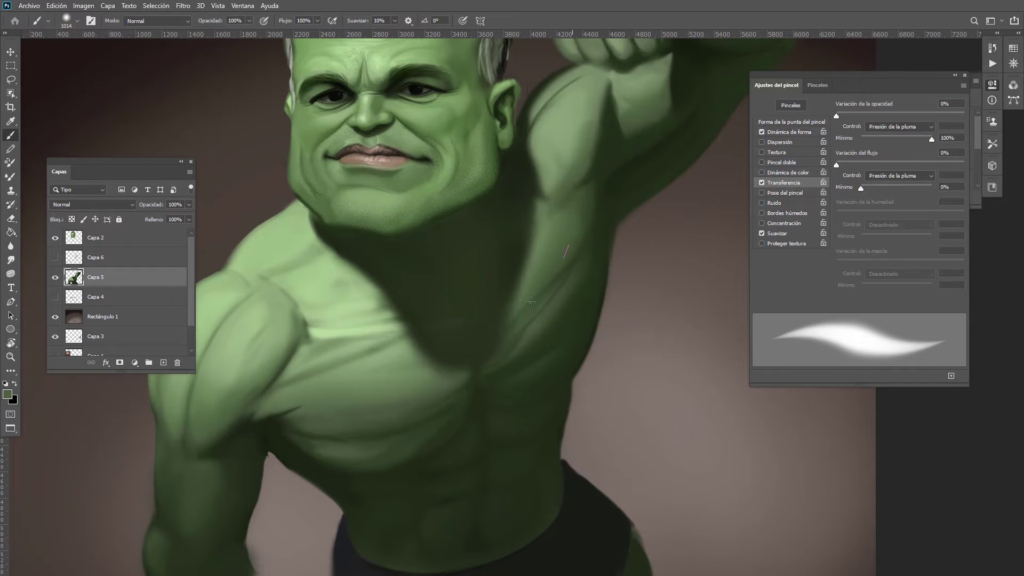
drag(585, 260, 480, 367)
right_click(585, 288)
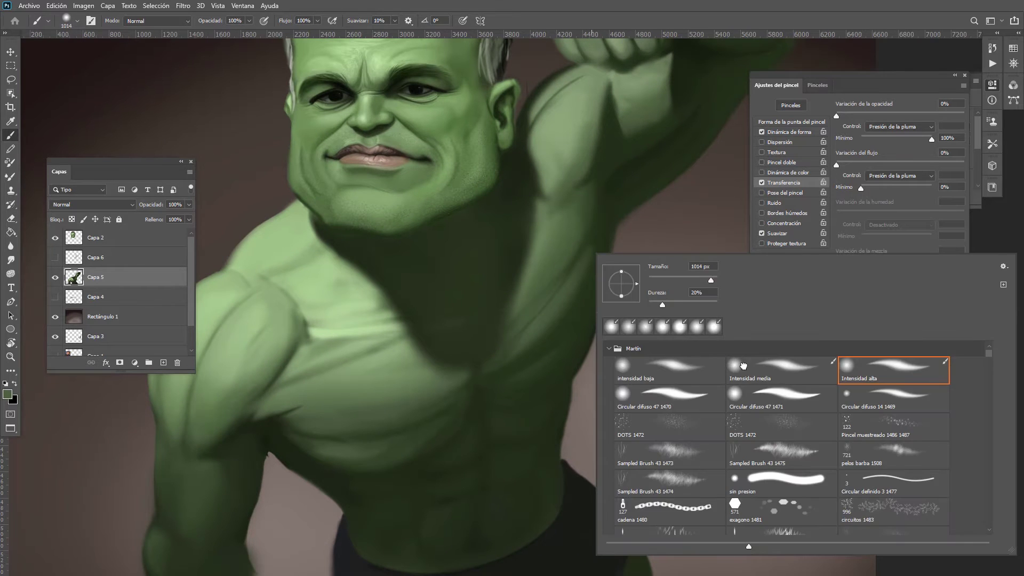
click(742, 365)
alt+right_click(563, 316)
mouse_move(563, 315)
mouse_down()
mouse_move(572, 265)
mouse_move(503, 369)
mouse_up()
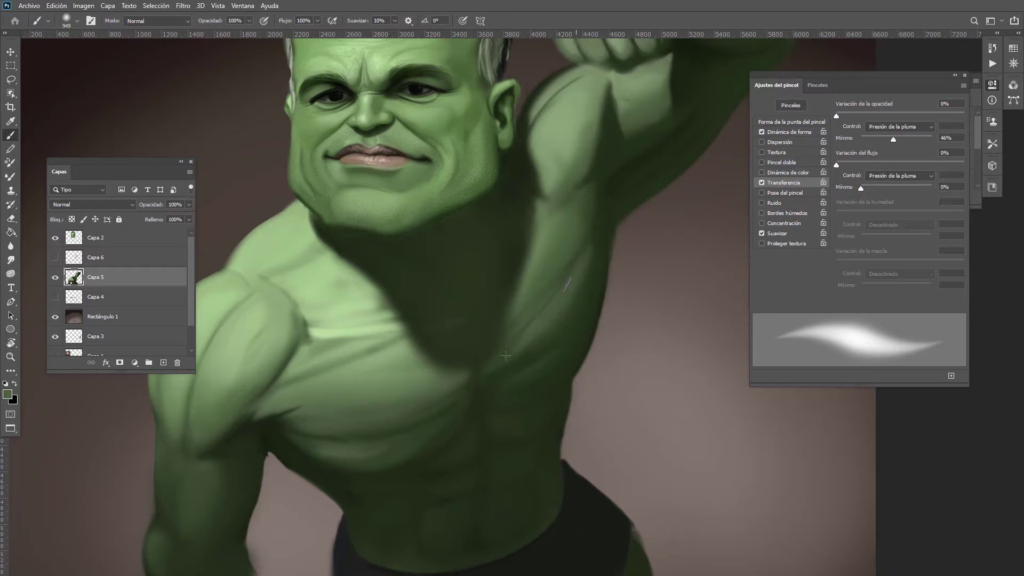
mouse_move(591, 247)
mouse_down()
mouse_move(478, 380)
mouse_move(538, 369)
mouse_move(567, 344)
mouse_move(515, 390)
mouse_up()
alt+click(587, 303)
drag(550, 314, 507, 356)
alt+click(524, 348)
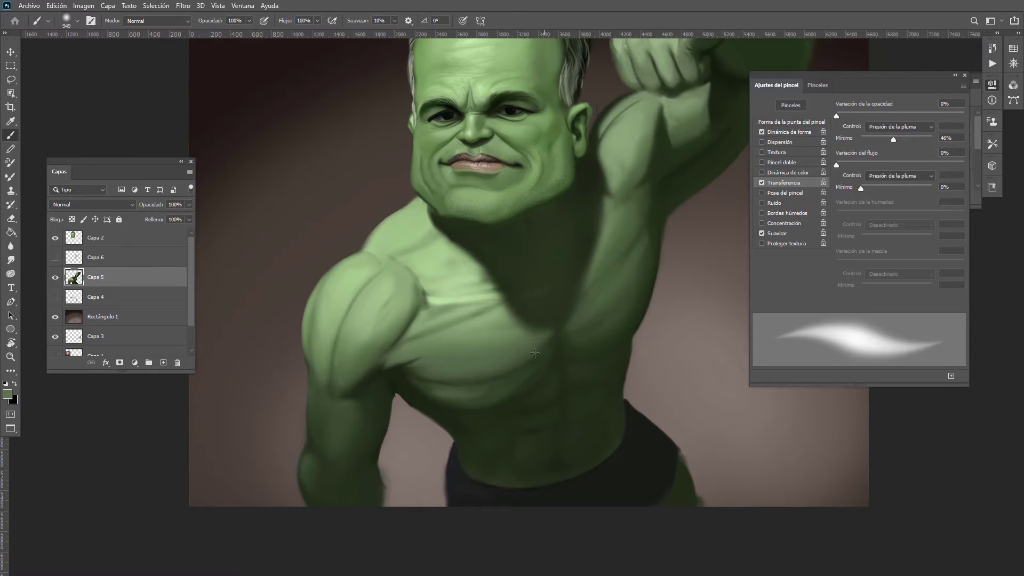
Step: Soften the transition from the lit pectoral into the dark central chest and neck shadow with sampled greens
mouse_move(514, 372)
mouse_down()
mouse_move(542, 351)
mouse_move(501, 392)
mouse_move(542, 346)
mouse_move(542, 363)
mouse_move(558, 319)
mouse_move(552, 362)
mouse_move(476, 407)
mouse_move(515, 395)
mouse_move(471, 402)
mouse_move(415, 384)
mouse_move(534, 382)
mouse_up()
alt+click(552, 362)
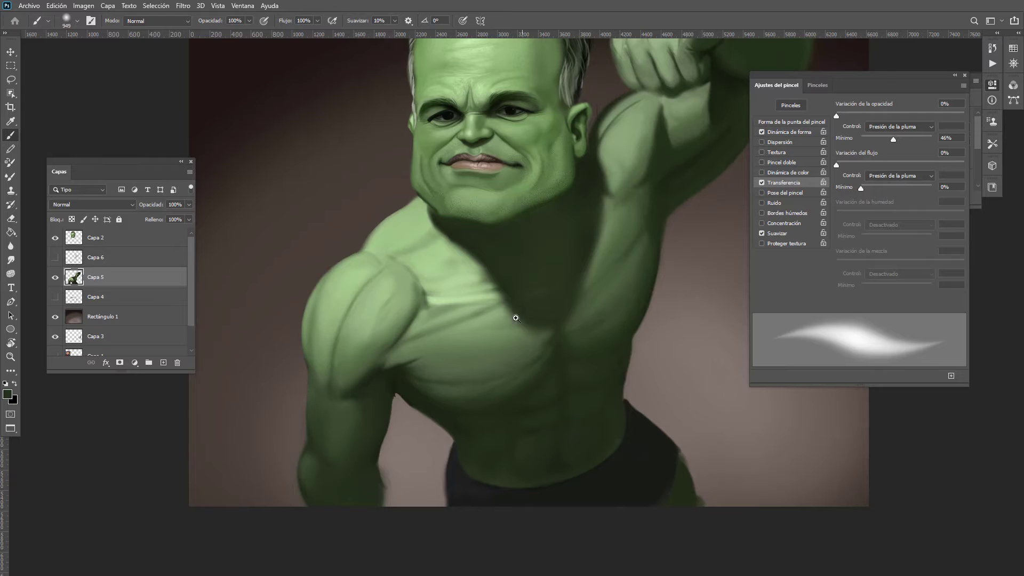
drag(515, 318, 474, 312)
click(555, 299)
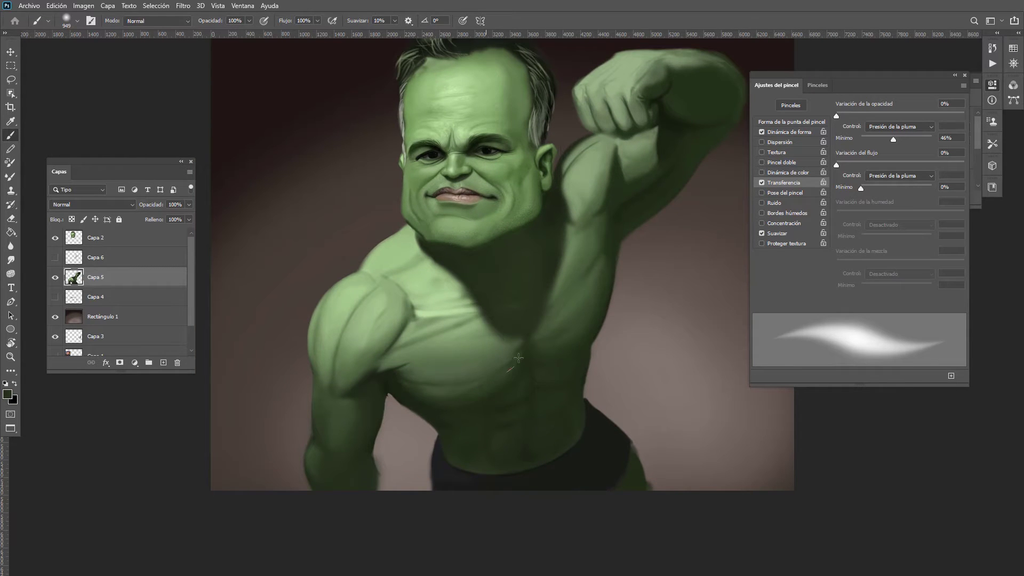
Step: Tone down the bright band across the upper chest beside the lowered shoulder and repaint its underside as a soft fold
scroll(459, 325, down, 3)
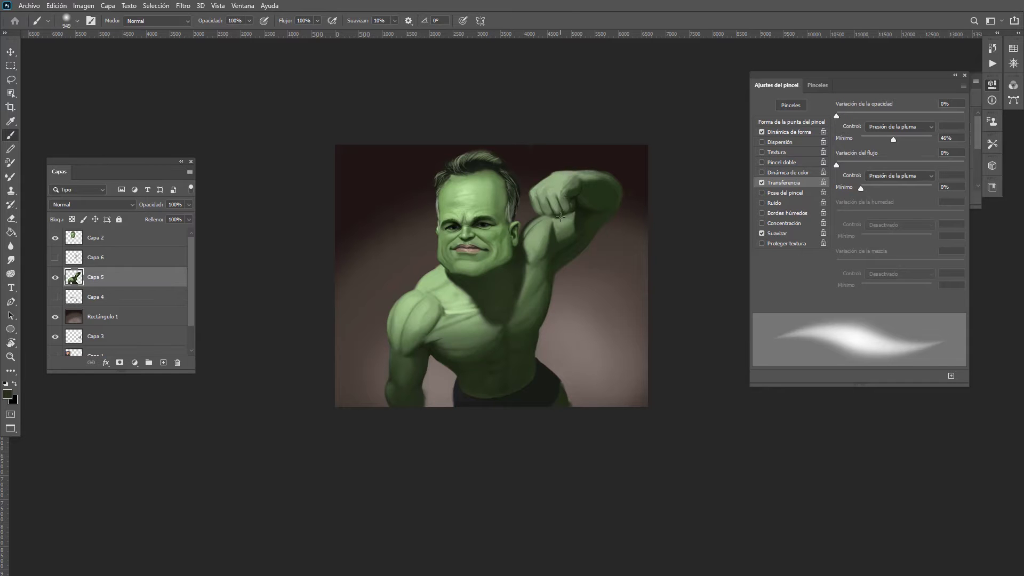
ctrl+click(541, 222)
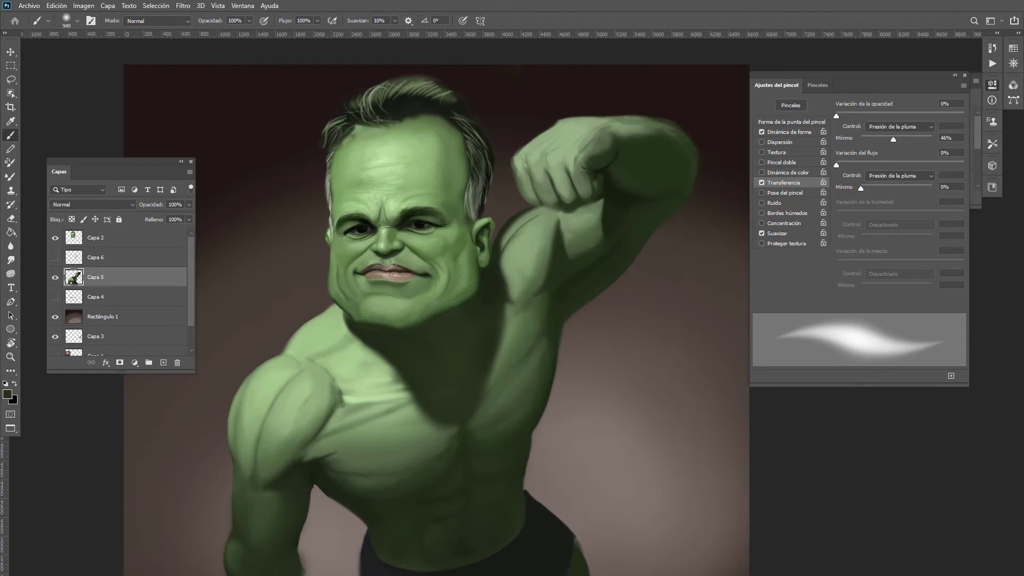
ctrl+alt+click(491, 317)
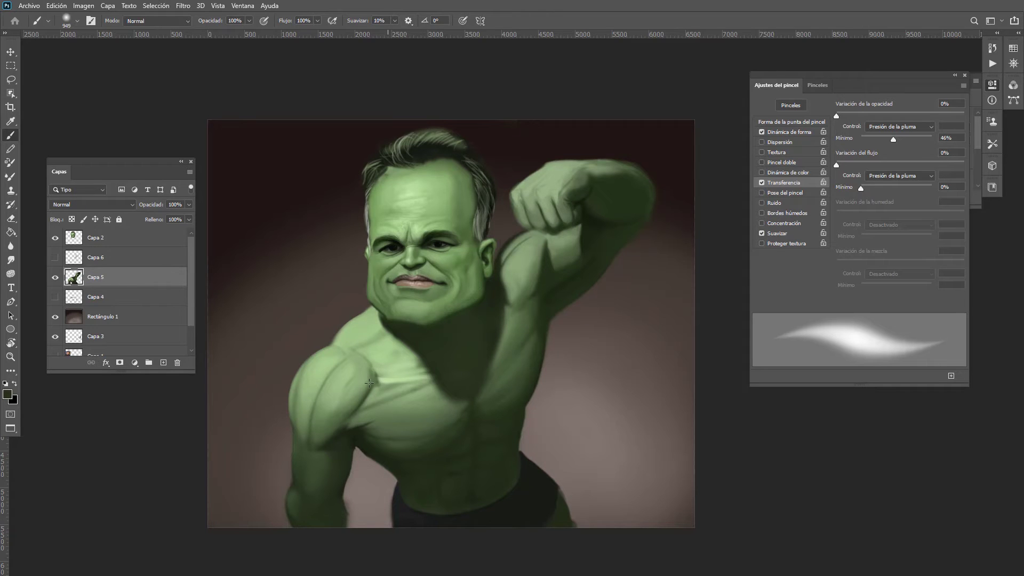
drag(372, 384, 398, 383)
drag(402, 384, 364, 411)
alt+click(392, 382)
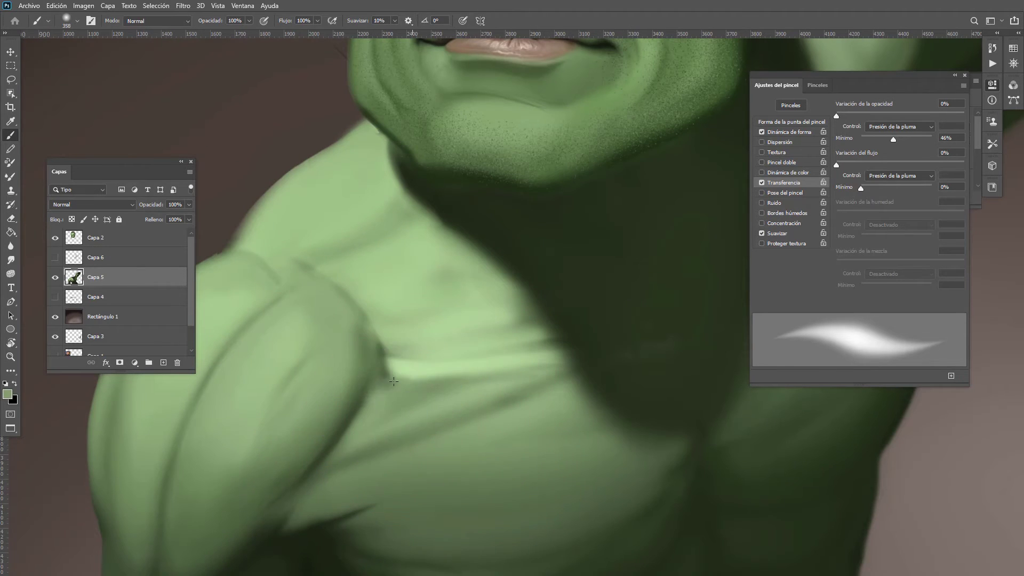
drag(476, 380, 476, 379)
mouse_move(526, 352)
mouse_down()
mouse_move(395, 363)
mouse_move(530, 360)
mouse_up()
mouse_move(366, 372)
mouse_down()
mouse_move(555, 362)
mouse_move(477, 372)
mouse_move(368, 337)
mouse_move(397, 324)
mouse_move(393, 344)
mouse_move(525, 349)
mouse_up()
alt+click(397, 324)
mouse_move(396, 360)
mouse_down()
mouse_move(552, 356)
mouse_move(356, 391)
mouse_move(553, 362)
mouse_move(502, 360)
mouse_move(589, 360)
mouse_up()
alt+click(372, 394)
Step: Paint a dark muscle fold from the top of the lowered shoulder across the upper chest with a 241 px brush
alt+right_click(420, 351)
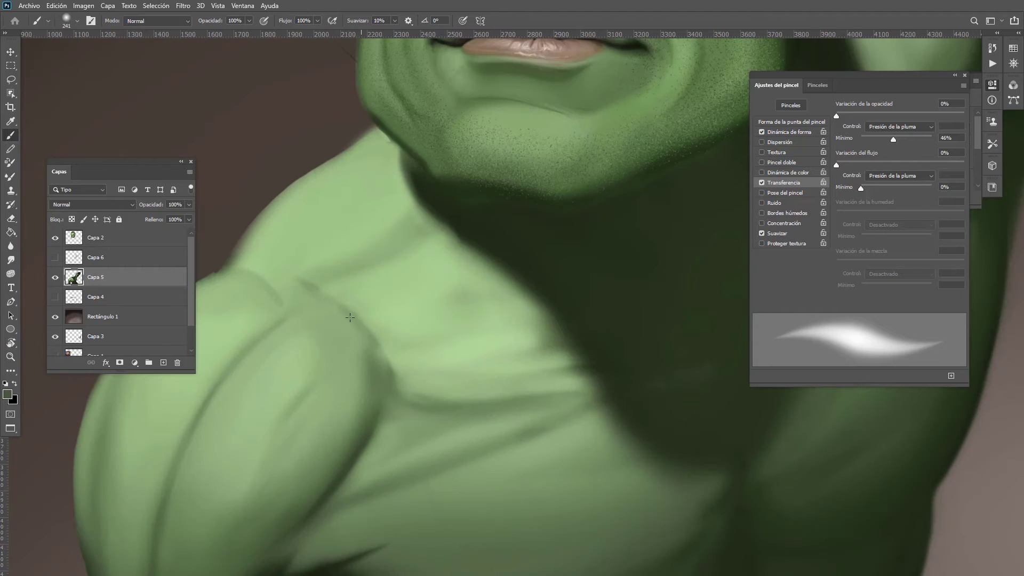
drag(303, 317, 421, 319)
drag(341, 319, 482, 336)
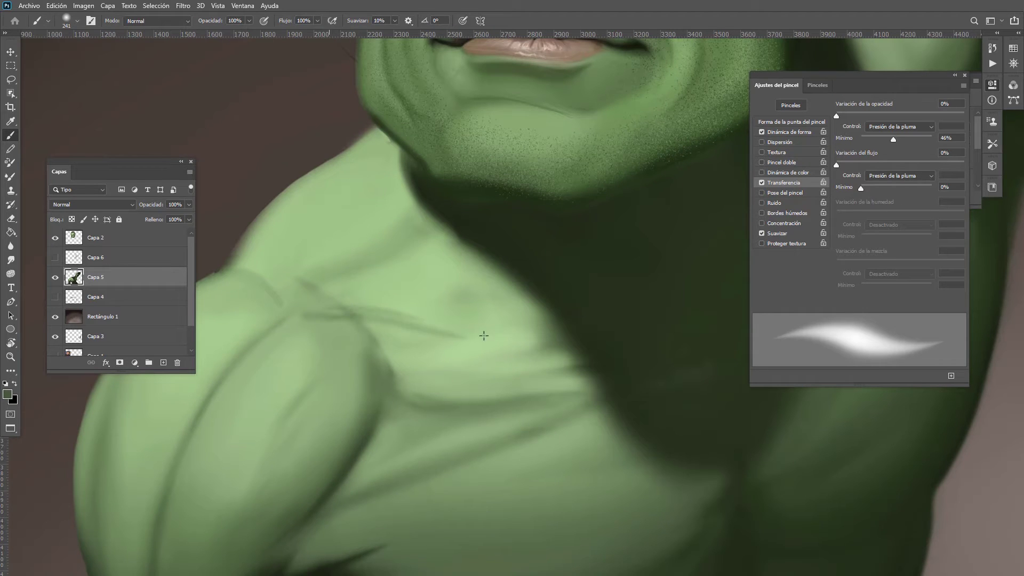
drag(375, 322, 579, 345)
drag(537, 347, 363, 332)
alt+click(500, 353)
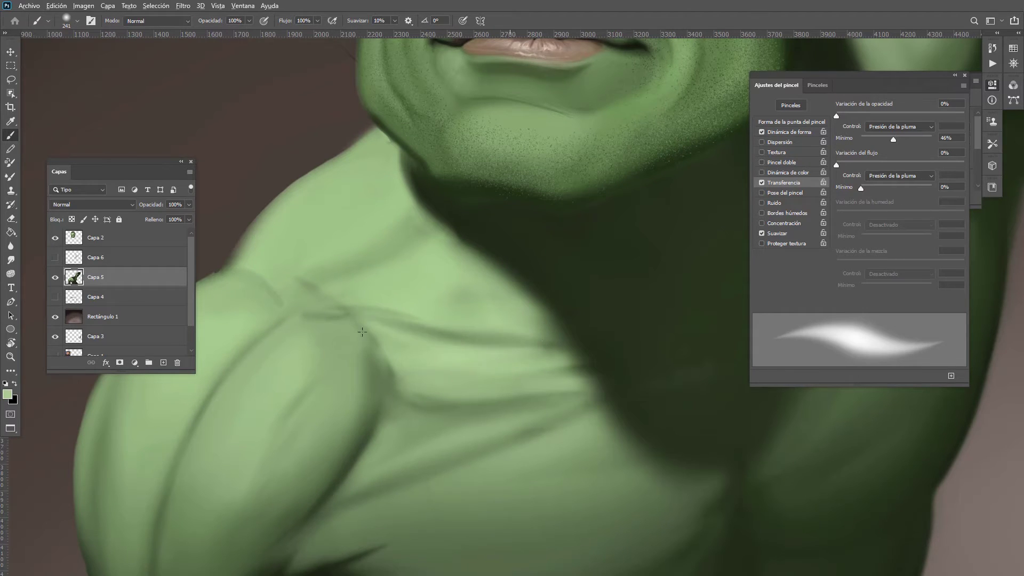
Step: Paint out the lower chest crease with sampled light green and define a thinner dark fold above it with a 181 px brush
alt+right_click(417, 392)
alt+click(431, 407)
mouse_move(488, 393)
mouse_down()
mouse_move(425, 382)
mouse_move(543, 373)
mouse_move(426, 405)
mouse_move(388, 435)
mouse_up()
alt+click(543, 373)
mouse_move(534, 363)
mouse_down()
mouse_move(423, 362)
mouse_move(602, 383)
mouse_move(525, 384)
mouse_up()
alt+click(390, 378)
alt+right_click(414, 369)
alt+click(627, 369)
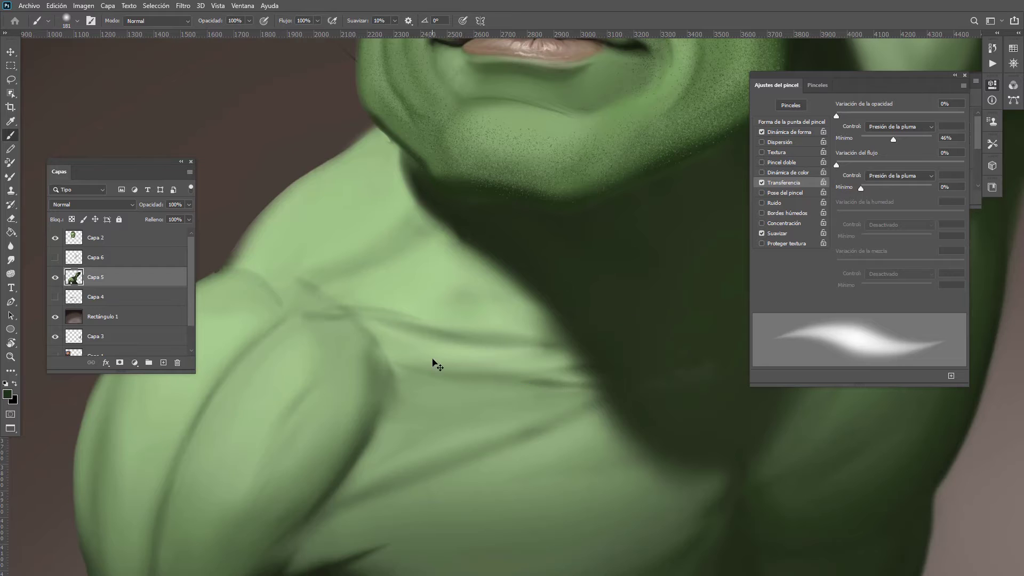
mouse_move(474, 339)
mouse_down()
mouse_move(407, 299)
mouse_move(512, 353)
mouse_move(544, 353)
mouse_up()
alt+click(473, 320)
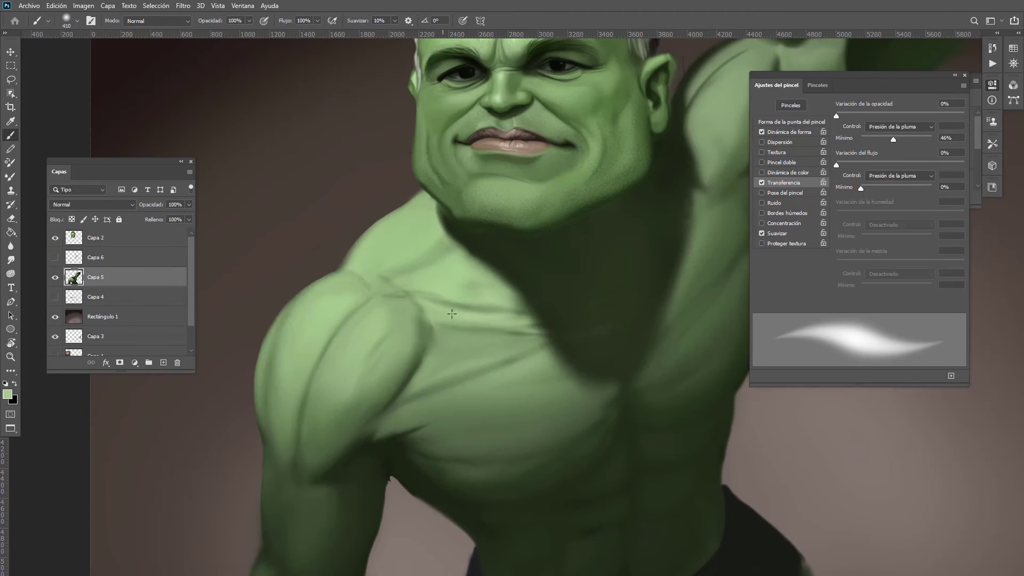
Step: Build up and blend the light muscle strands across the pectoral with sampled greens, enlarging the brush to 667 px
alt+right_click(452, 315)
mouse_move(471, 346)
mouse_down()
mouse_move(447, 343)
mouse_move(516, 349)
mouse_up()
mouse_move(433, 386)
mouse_down()
mouse_move(537, 336)
mouse_move(512, 354)
mouse_up()
drag(426, 403, 515, 373)
alt+right_click(443, 409)
mouse_move(446, 407)
mouse_down()
mouse_move(525, 380)
mouse_move(474, 405)
mouse_move(407, 398)
mouse_move(420, 371)
mouse_up()
alt+click(542, 378)
alt+click(430, 381)
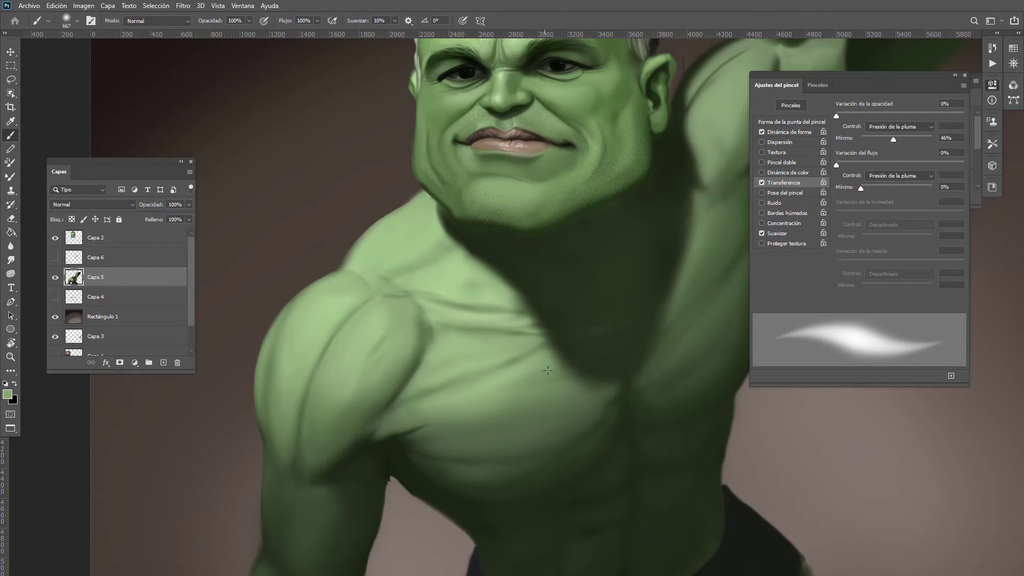
Step: Smooth the front muscle of the lowered shoulder with a sampled green and the 667 px brush
scroll(546, 357, down, 4)
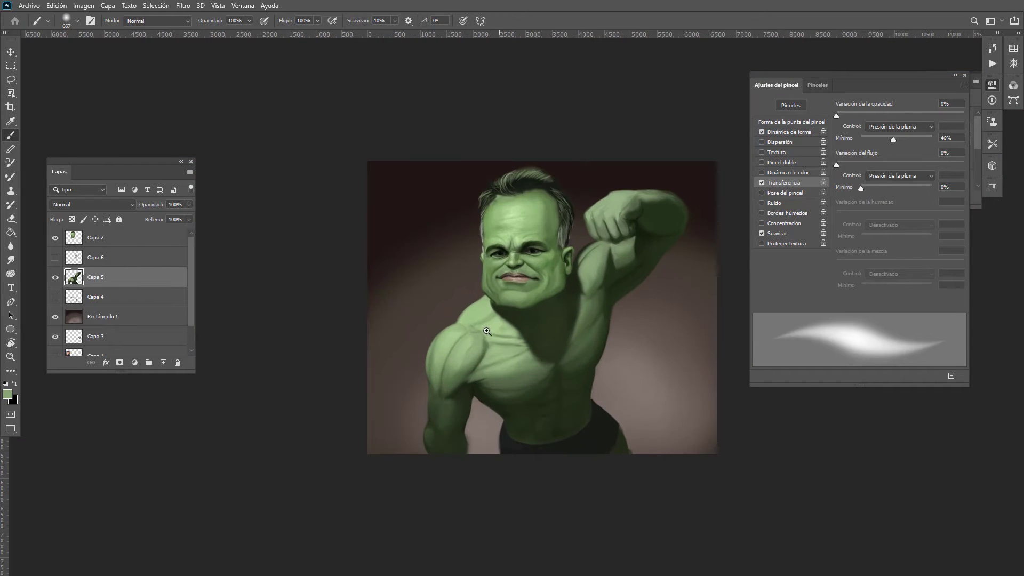
scroll(509, 342, up, 5)
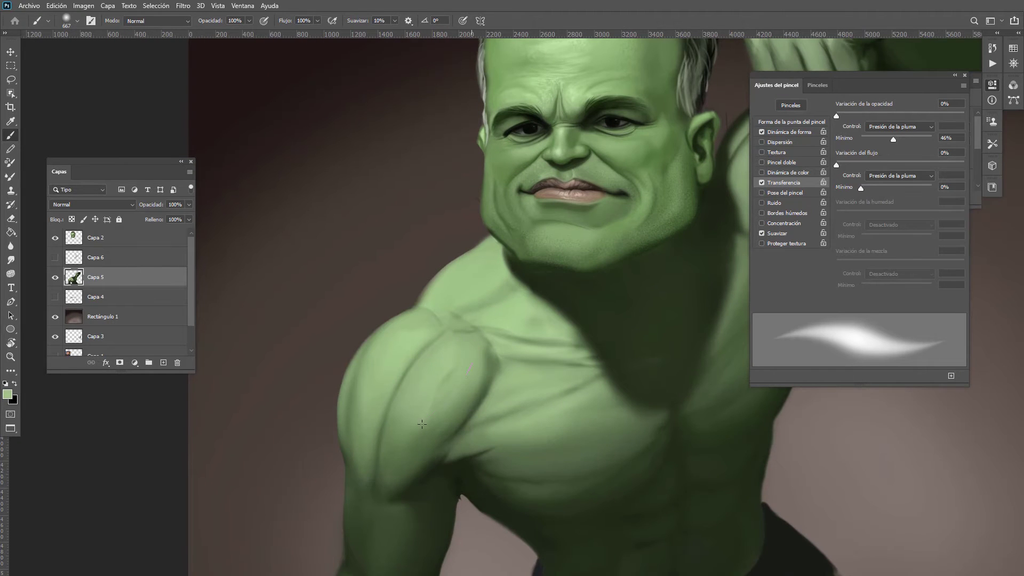
alt+click(454, 405)
mouse_move(439, 412)
mouse_down()
mouse_move(391, 453)
mouse_move(410, 458)
mouse_up()
Step: Clean up the armpit and torso contour beside the lowered arm with sampled dark greens and a 193 px brush
scroll(463, 343, down, 4)
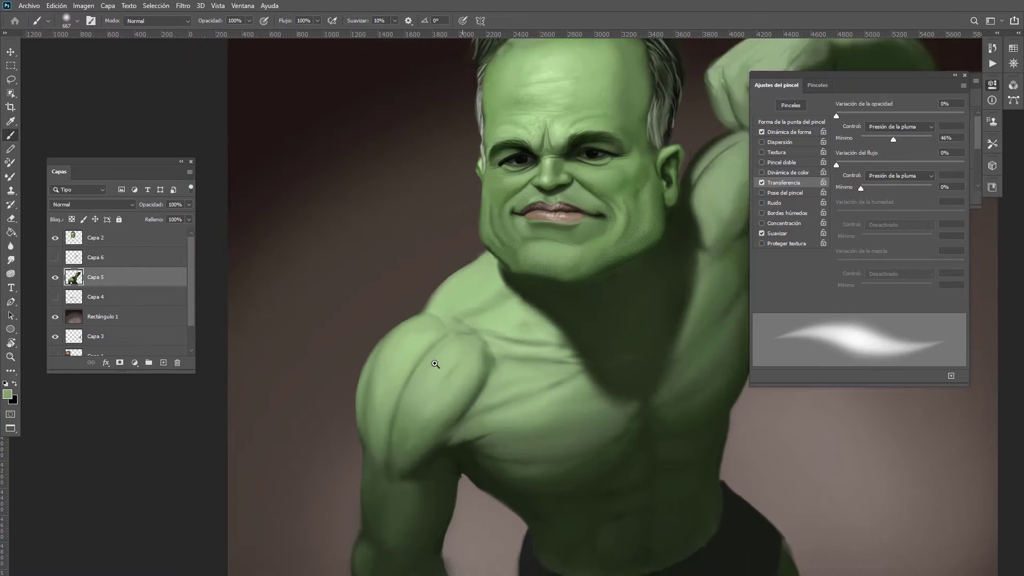
scroll(548, 345, up, 3)
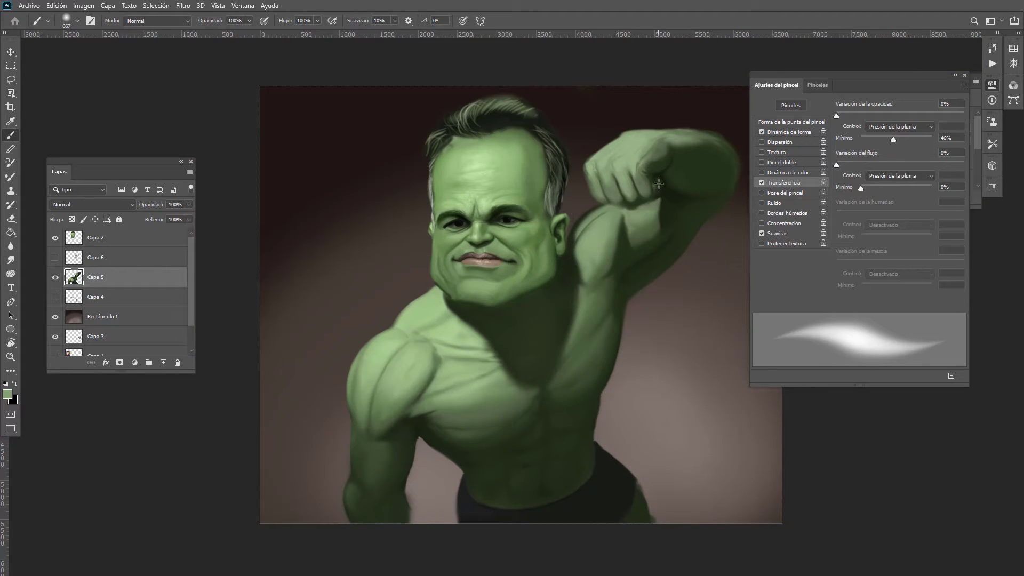
scroll(519, 373, down, 1)
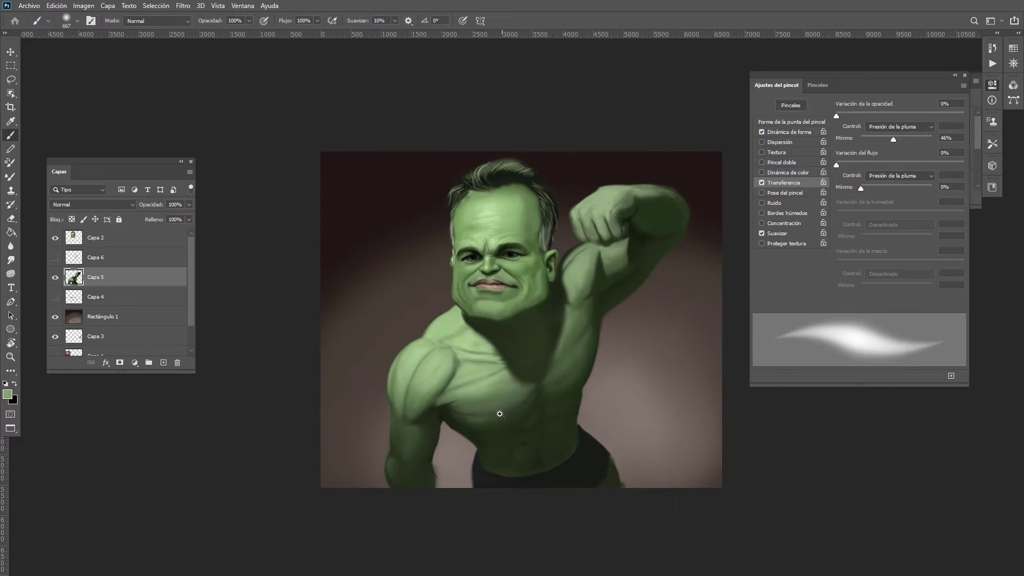
scroll(498, 416, up, 5)
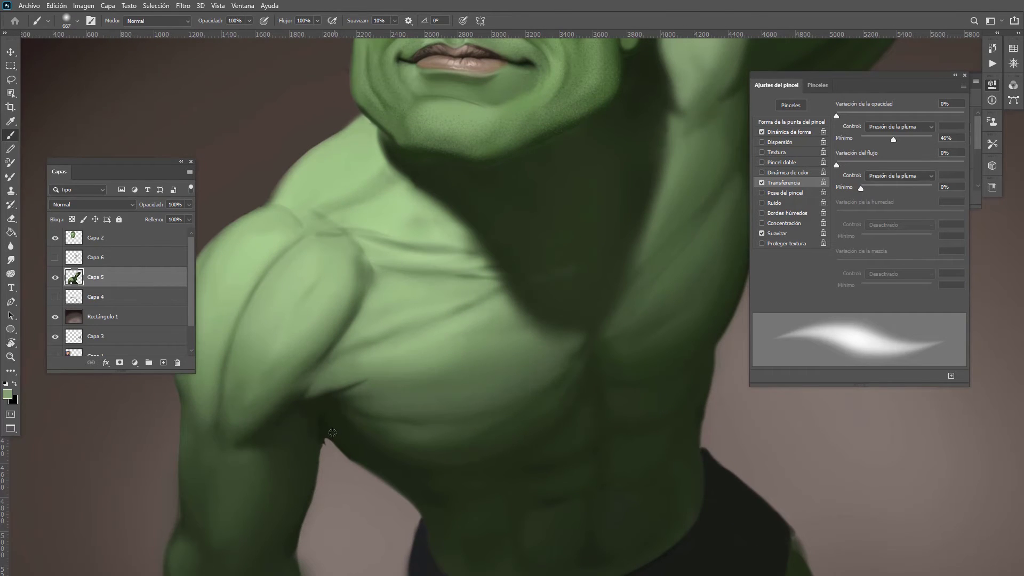
mouse_move(330, 429)
mouse_down()
mouse_move(277, 431)
mouse_move(298, 493)
mouse_move(333, 436)
mouse_move(399, 488)
mouse_up()
alt+click(327, 421)
alt+click(334, 430)
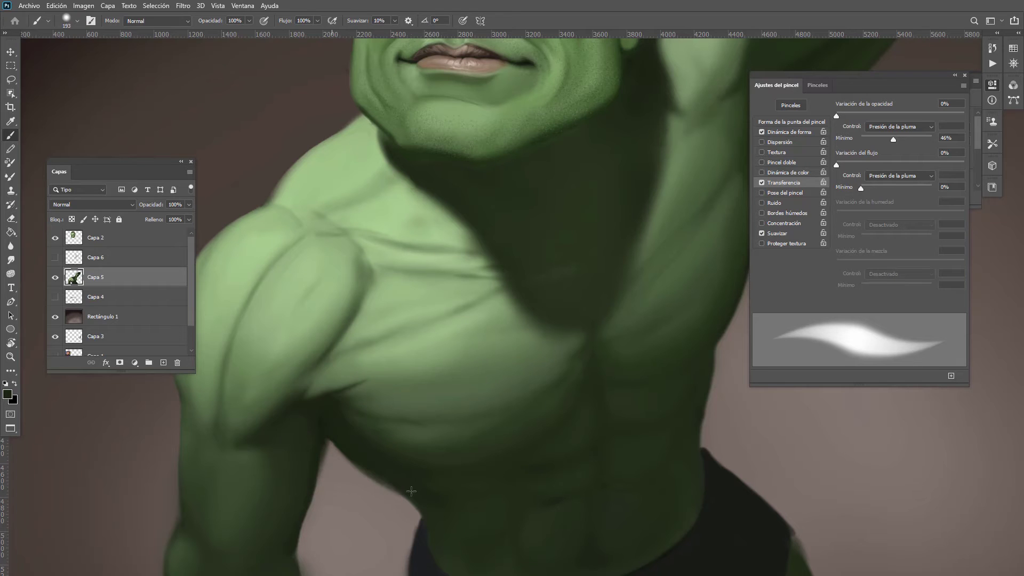
drag(330, 435, 404, 483)
mouse_move(385, 376)
mouse_down()
mouse_move(338, 407)
mouse_move(299, 409)
mouse_up()
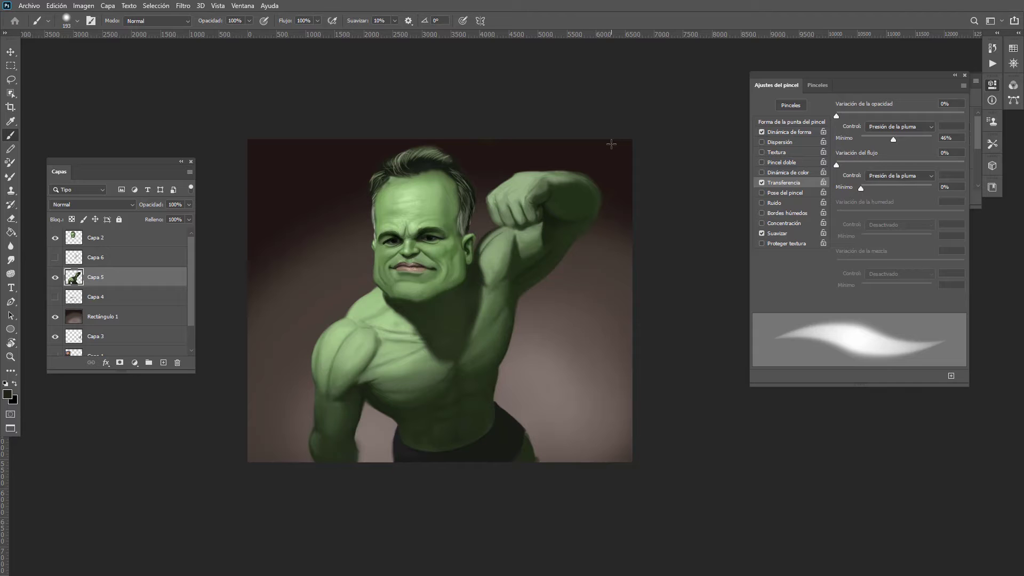
Step: Deepen and soften the shading over the abdominal muscles with dark green and a larger soft brush
drag(438, 430, 475, 413)
mouse_move(457, 393)
mouse_down()
mouse_move(474, 381)
mouse_move(485, 431)
mouse_up()
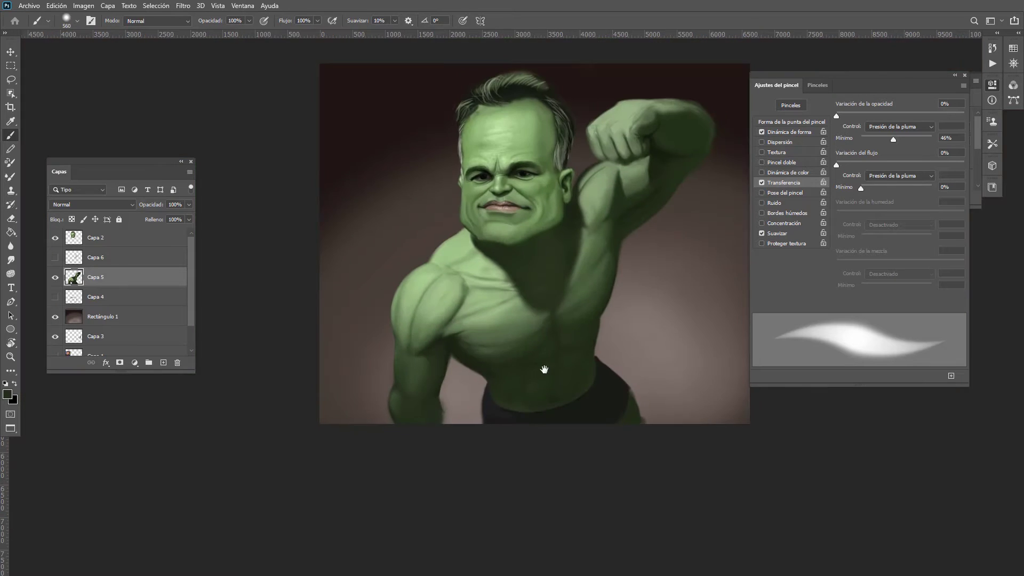
scroll(580, 370, down, 5)
scroll(493, 395, up, 3)
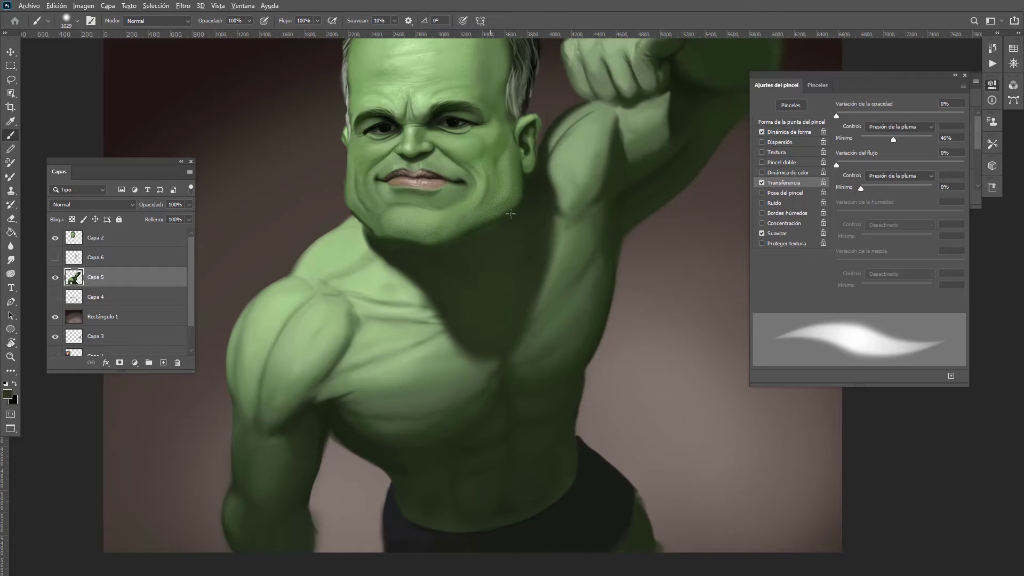
scroll(488, 310, down, 5)
scroll(453, 319, up, 6)
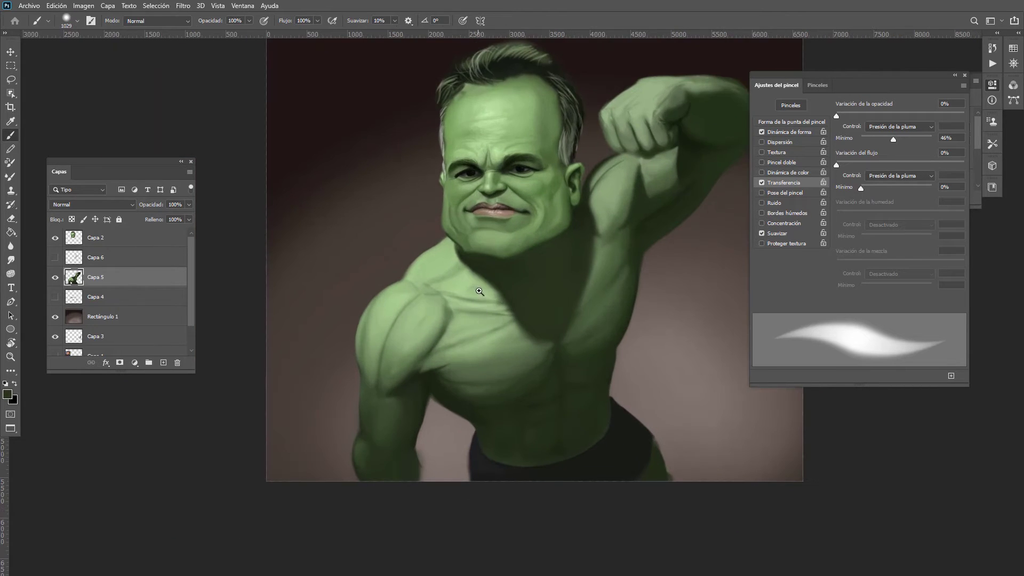
Step: Refine the outline from the neck down to the top of the lowered shoulder with sampled light greens and a small brush
scroll(426, 288, up, 5)
scroll(421, 301, down, 3)
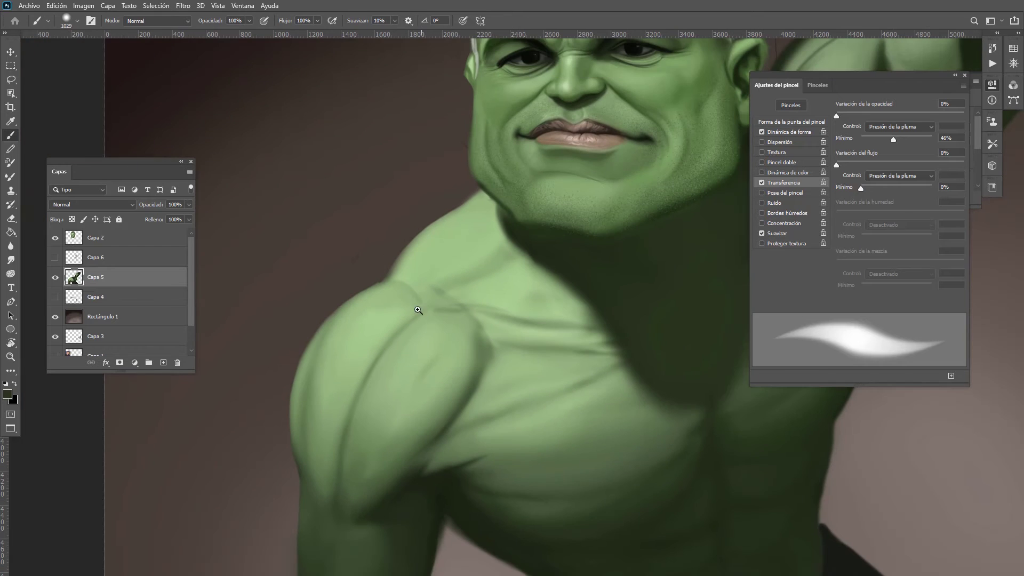
scroll(368, 278, up, 3)
alt+right_click(416, 286)
alt+click(398, 290)
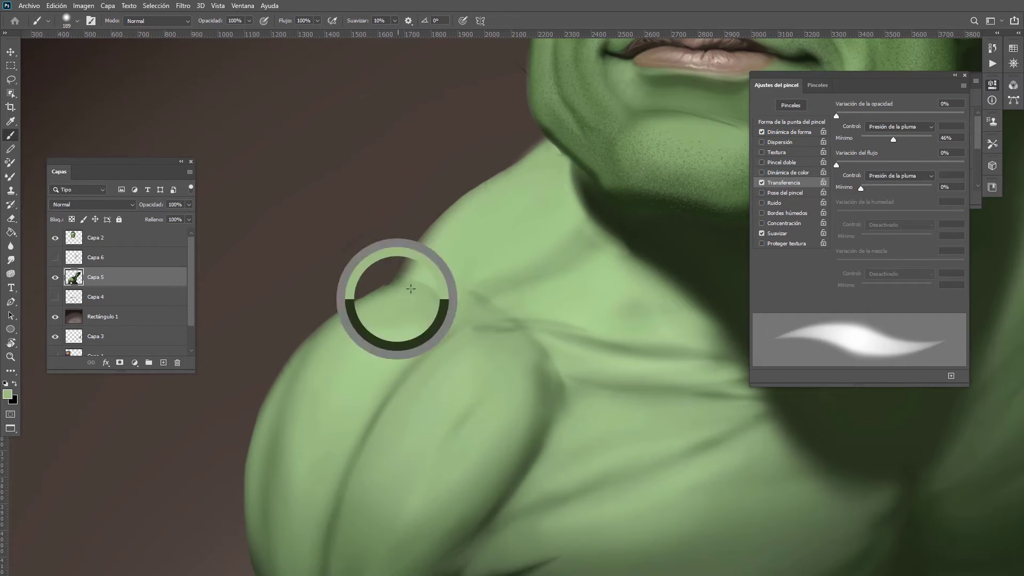
drag(427, 267, 386, 300)
drag(438, 239, 419, 263)
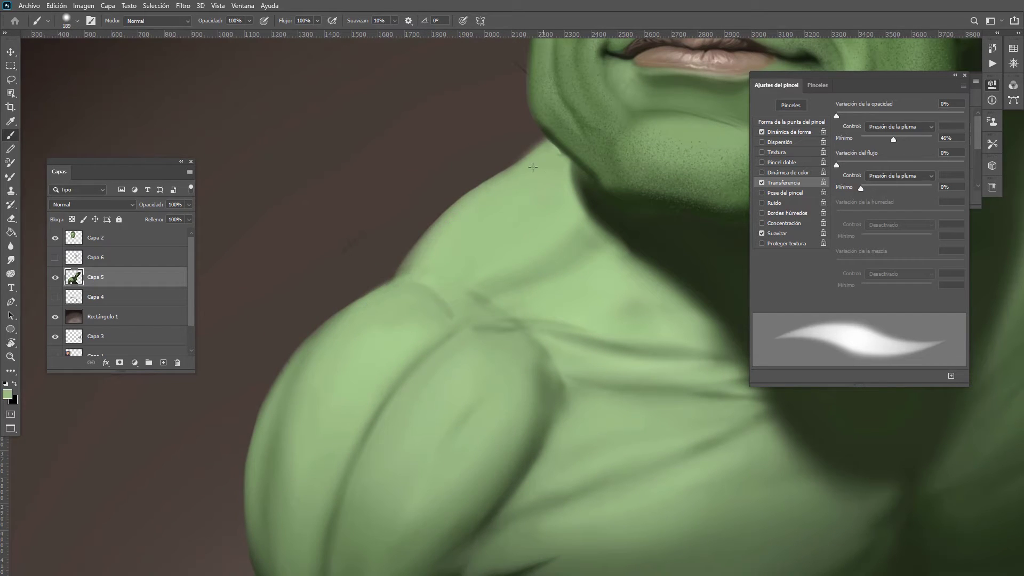
mouse_move(533, 167)
mouse_down()
mouse_move(410, 283)
mouse_move(502, 179)
mouse_move(431, 238)
mouse_move(382, 300)
mouse_up()
alt+click(451, 231)
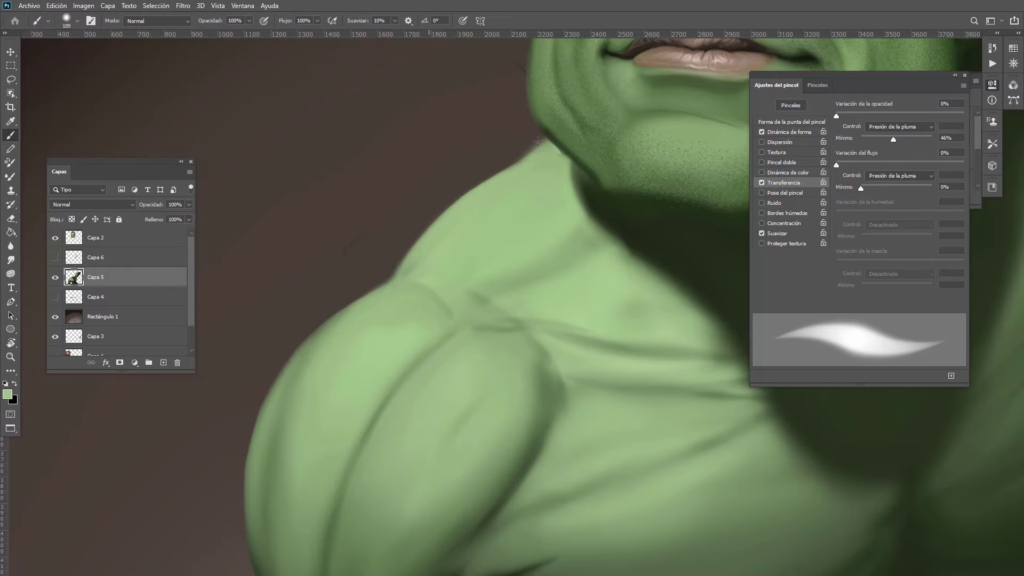
Step: Blend the front muscle and upper groove of the lowered shoulder with sampled light and mid greens
scroll(457, 251, down, 3)
scroll(467, 320, up, 2)
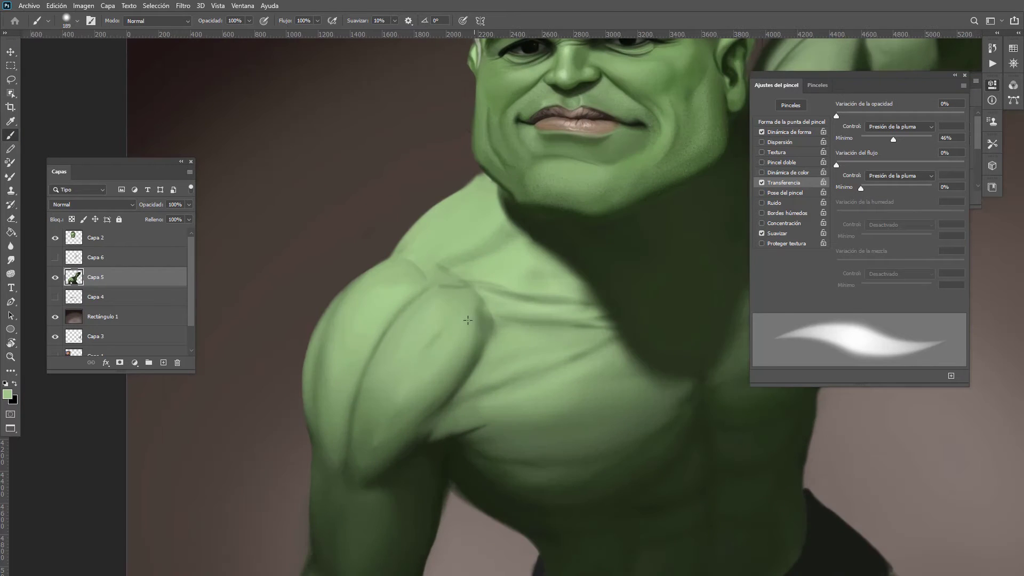
alt+click(464, 320)
drag(453, 318, 456, 283)
alt+click(360, 413)
mouse_move(363, 381)
mouse_down()
mouse_move(447, 290)
mouse_move(378, 362)
mouse_move(424, 287)
mouse_up()
alt+click(425, 305)
alt+click(365, 397)
alt+click(417, 283)
drag(354, 337, 404, 290)
Step: Smooth the outer side of the lowered shoulder with sampled greens and a 664 px brush
alt+click(330, 396)
mouse_move(330, 328)
mouse_down()
mouse_move(327, 389)
mouse_move(333, 373)
mouse_up()
drag(332, 430, 331, 440)
alt+click(331, 397)
mouse_move(331, 373)
mouse_down()
mouse_move(373, 288)
mouse_move(323, 403)
mouse_up()
alt+click(352, 309)
alt+click(334, 422)
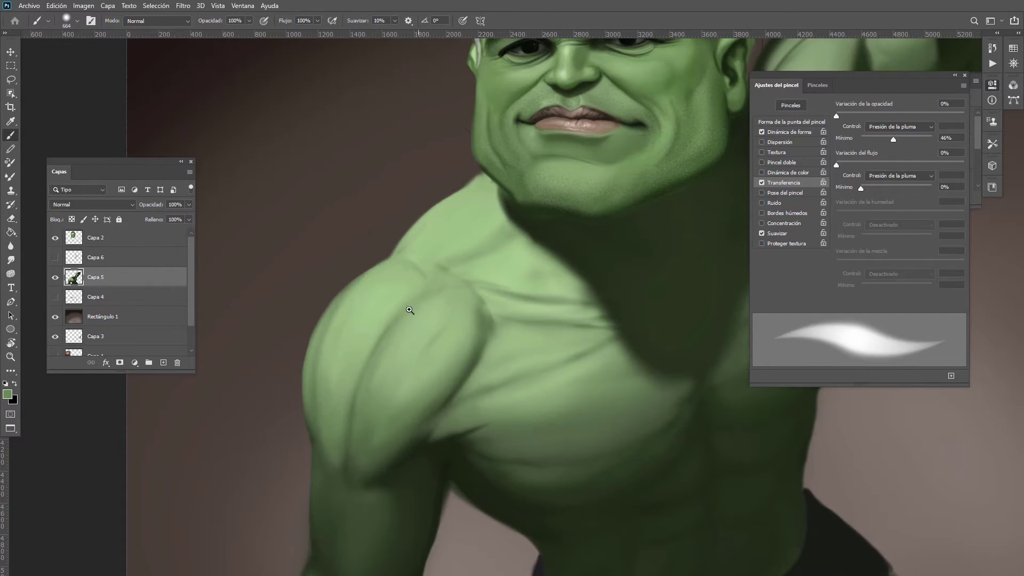
Step: Choose the DOTS 1472 brush at 664 px for adding speckled skin texture
mouse_move(417, 313)
mouse_down()
mouse_move(342, 313)
mouse_move(462, 267)
mouse_move(468, 239)
mouse_up()
right_click(464, 241)
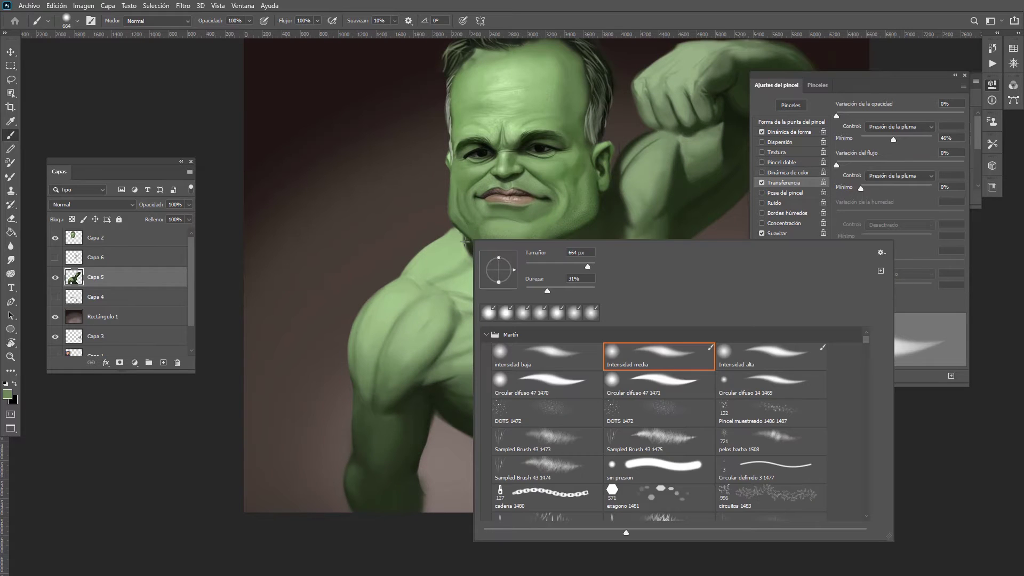
click(645, 413)
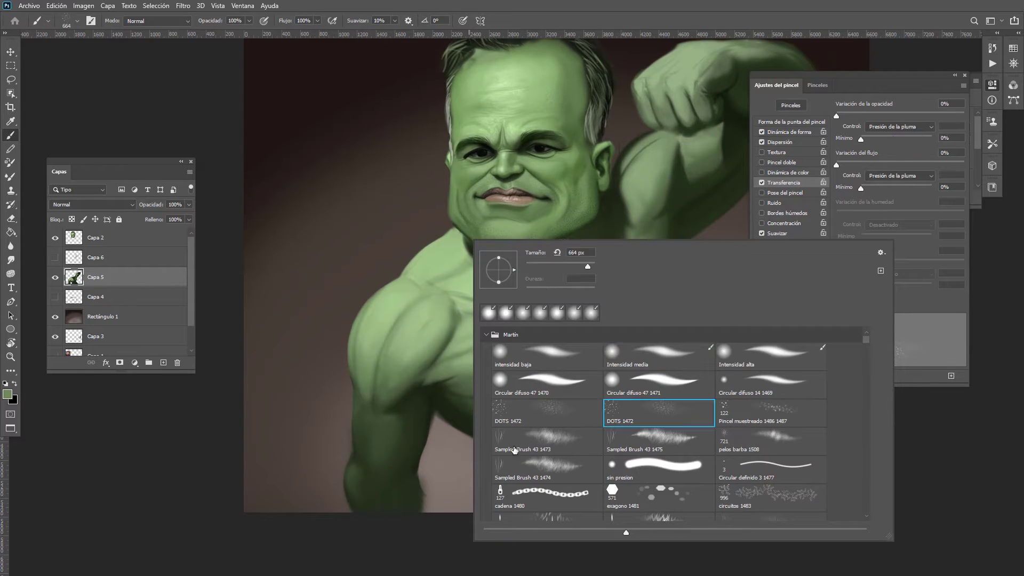
Step: Try speckling the lowered shoulder and upper chest with sampled green using the 664 px dots brush
alt+click(392, 389)
drag(395, 355, 452, 358)
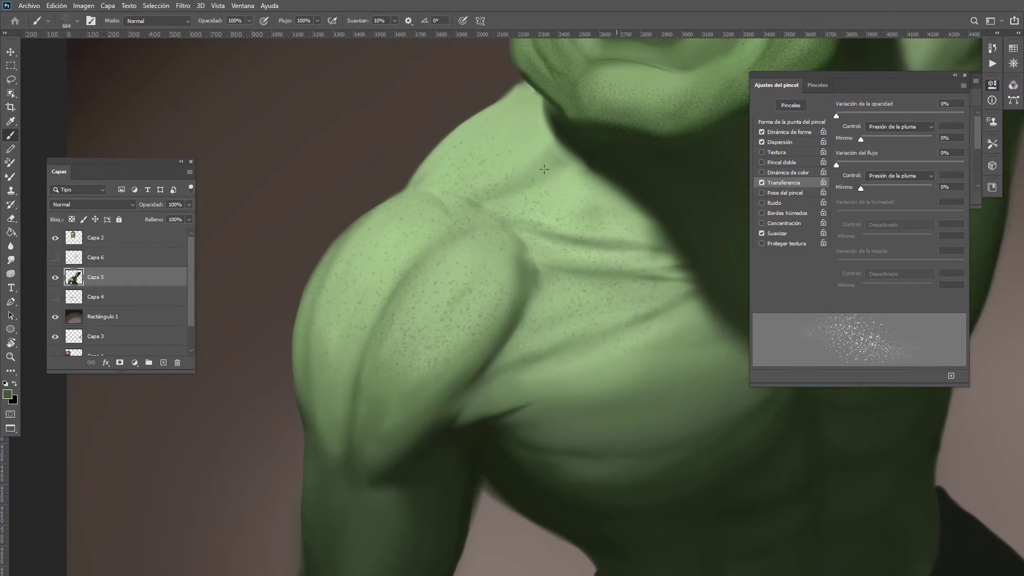
drag(463, 337, 418, 331)
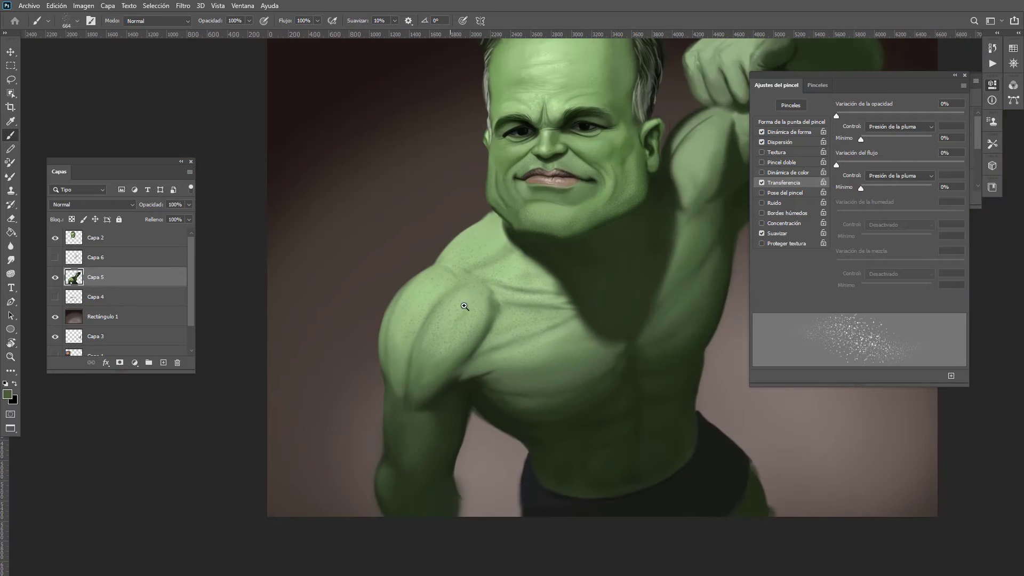
drag(496, 307, 537, 326)
key(ctrl+z)
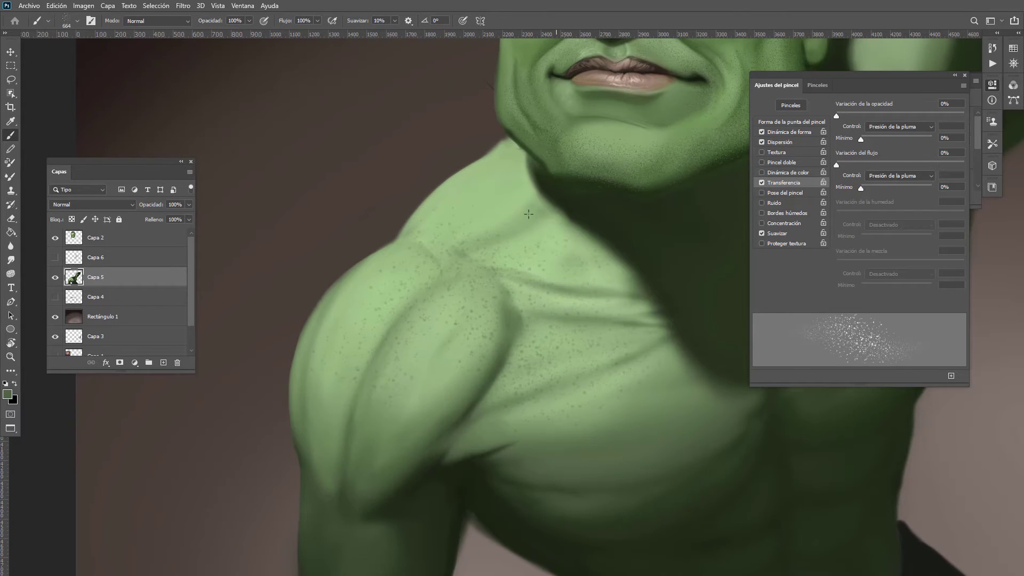
Step: Try finer dark green speckles over the lowered shoulder, neck base and chest at 99% opacity
scroll(434, 343, down, 3)
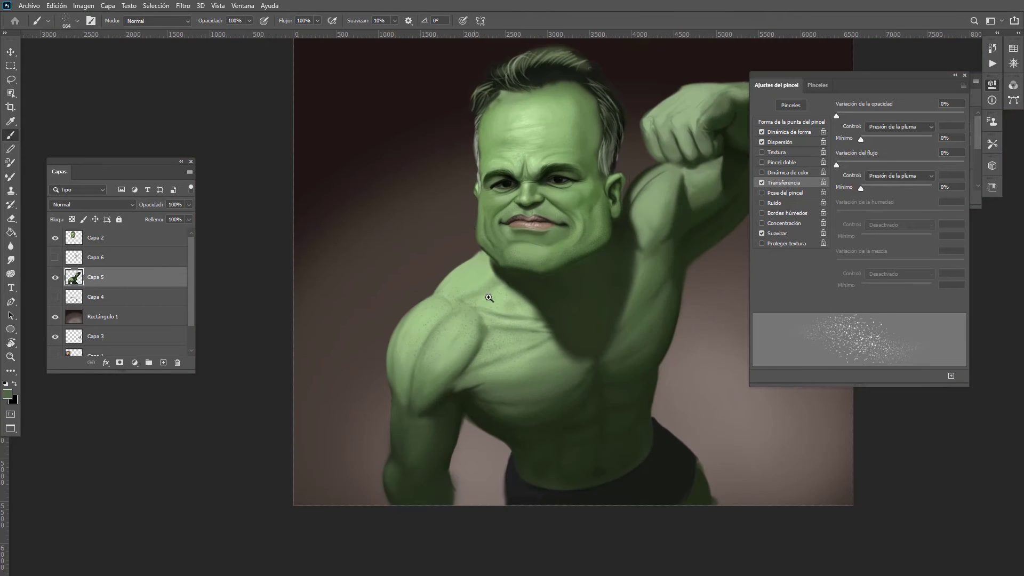
scroll(427, 368, up, 3)
mouse_move(433, 357)
mouse_down()
mouse_move(414, 360)
mouse_move(399, 381)
mouse_up()
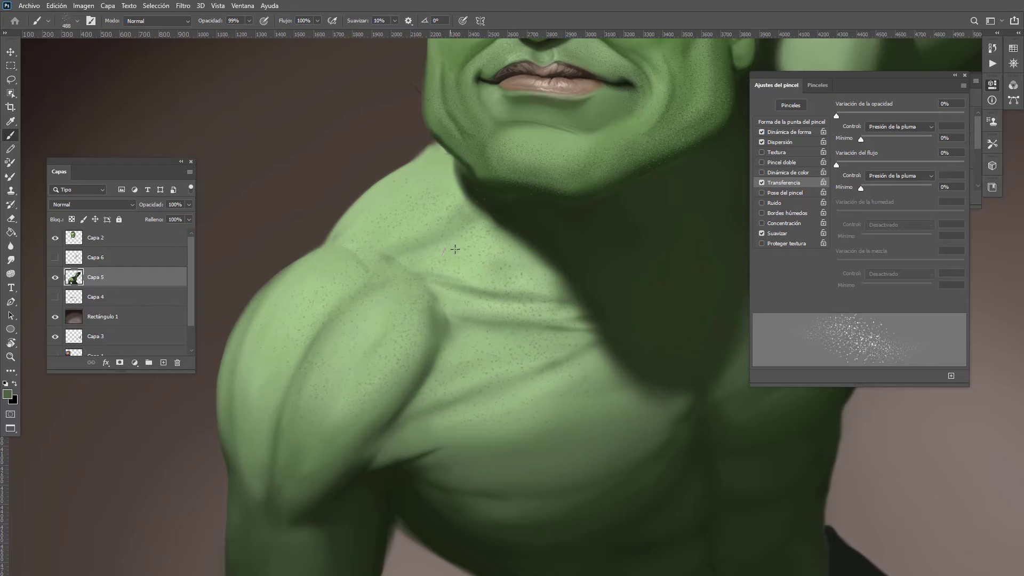
scroll(512, 327, down, 3)
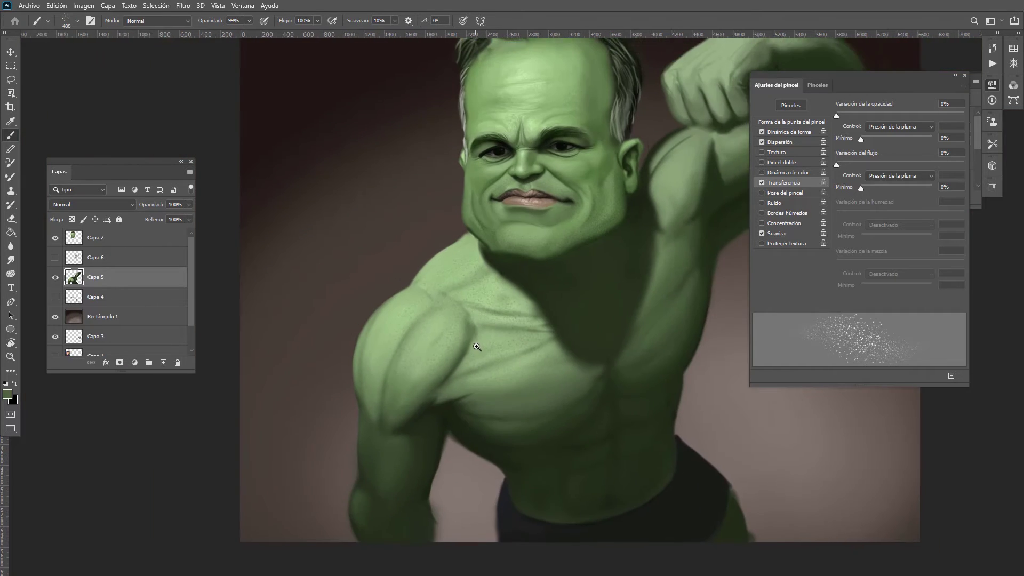
scroll(540, 339, up, 3)
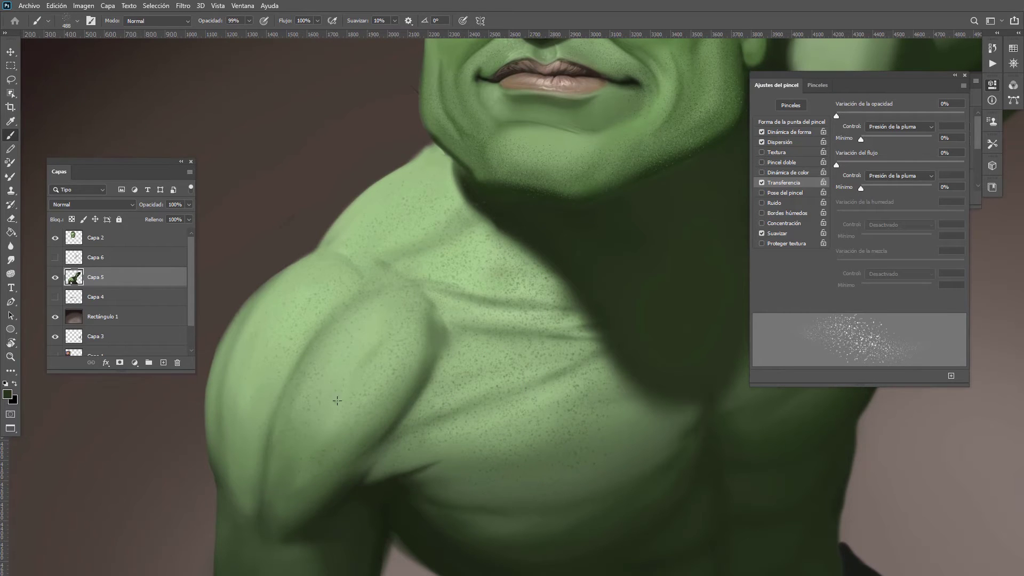
scroll(414, 322, down, 3)
scroll(421, 308, up, 3)
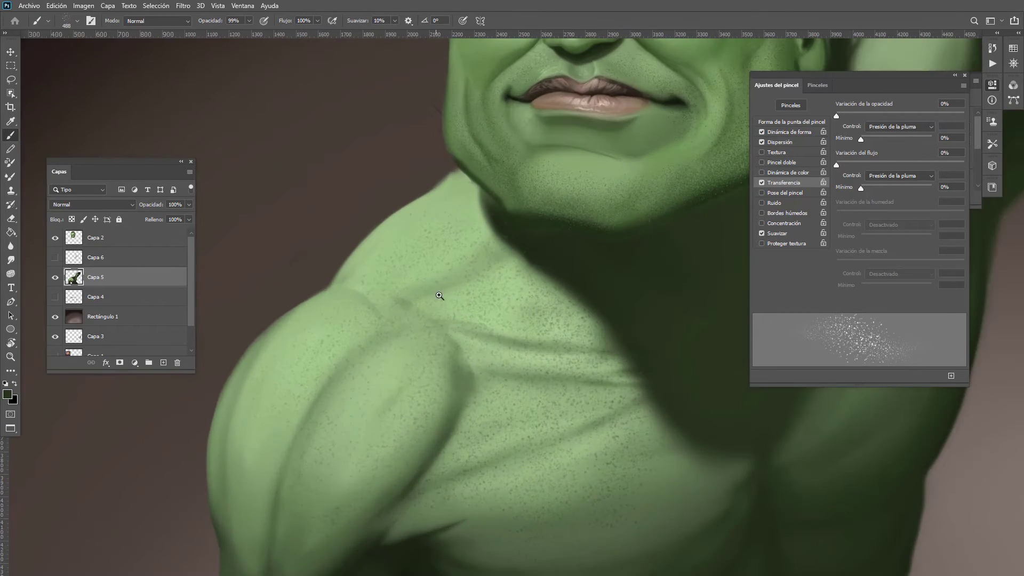
Step: Try adding light green speckles to the upper chest with a sampled color and a 378 px dots brush
drag(492, 390, 395, 295)
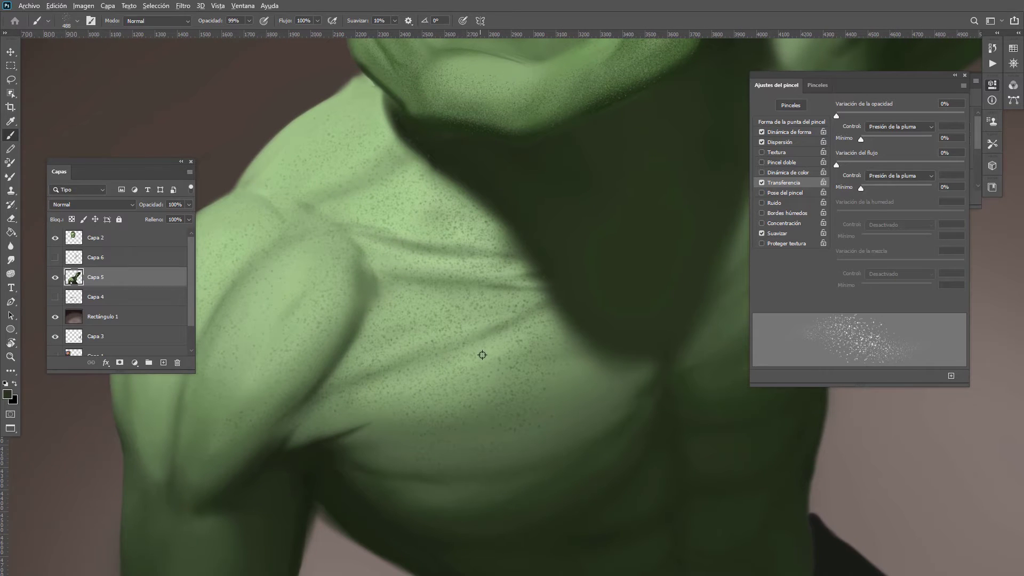
alt+click(482, 354)
drag(496, 368, 484, 379)
drag(482, 327, 450, 341)
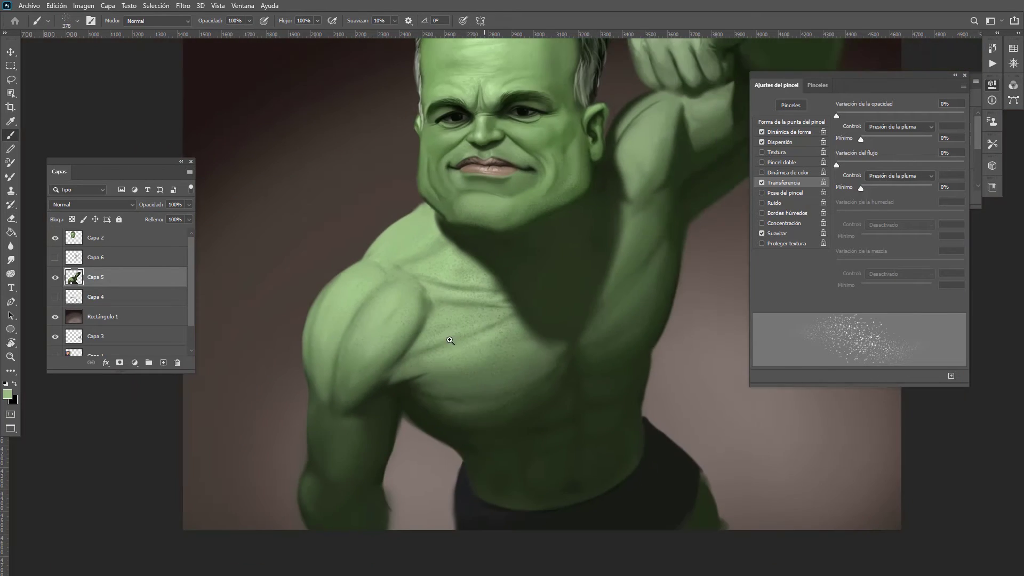
drag(469, 411, 536, 322)
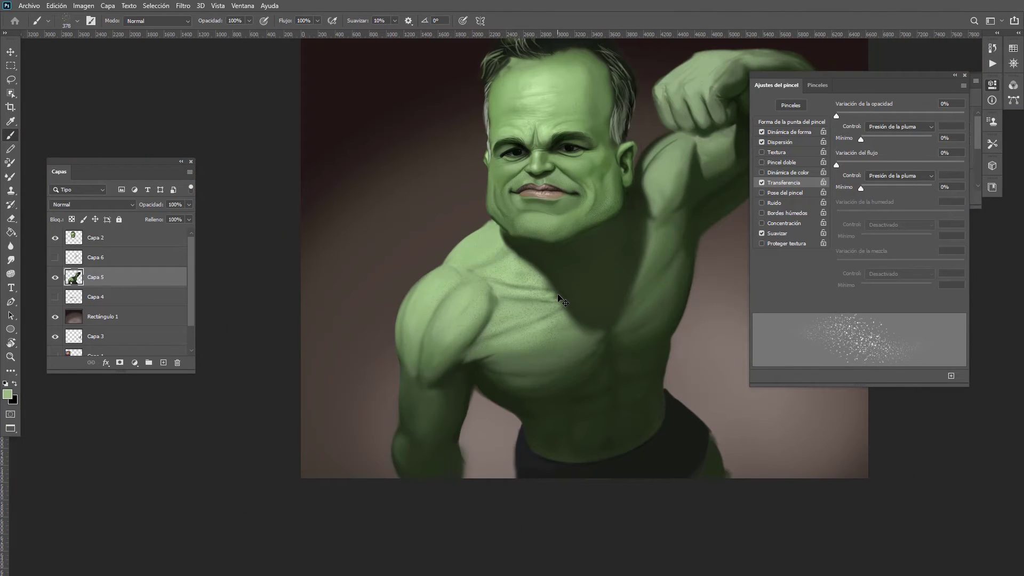
drag(491, 290, 522, 302)
Step: Speckle the lowered shoulder and upper chest with sampled darker greens and a 301 px dots brush
alt+click(507, 318)
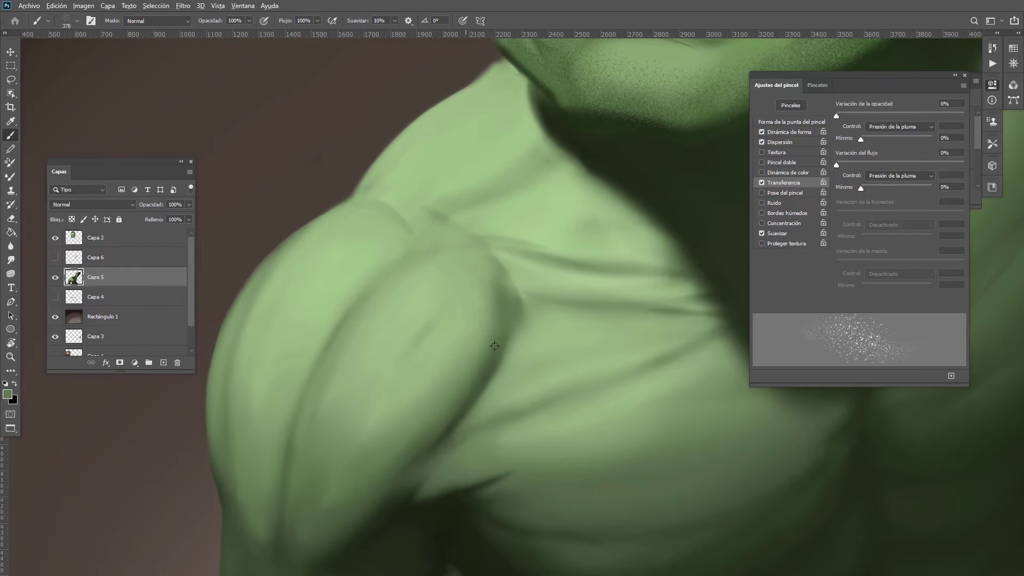
mouse_move(494, 347)
mouse_down()
mouse_move(471, 358)
mouse_move(484, 355)
mouse_up()
alt+click(462, 414)
drag(420, 451, 497, 325)
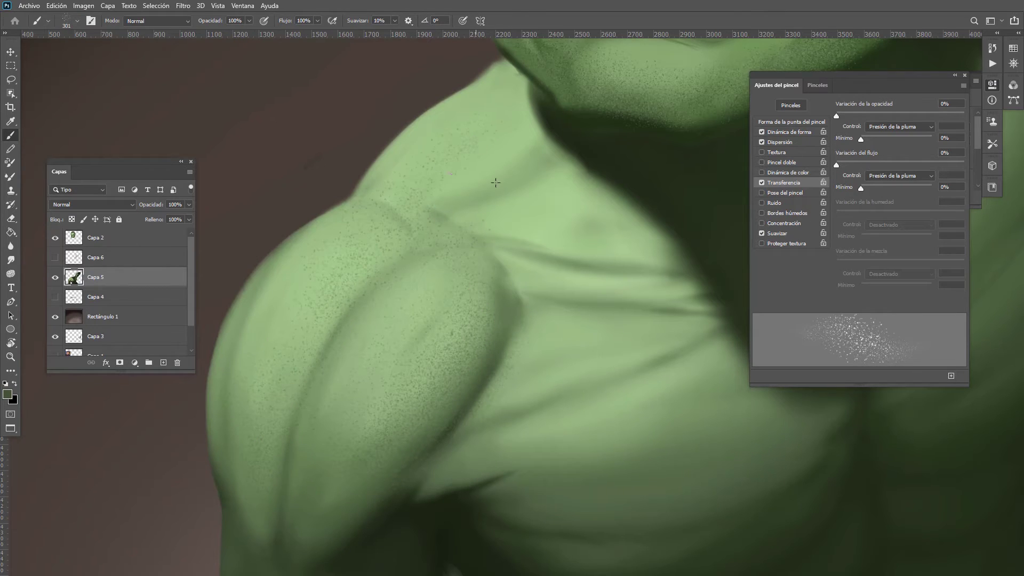
scroll(453, 304, down, 8)
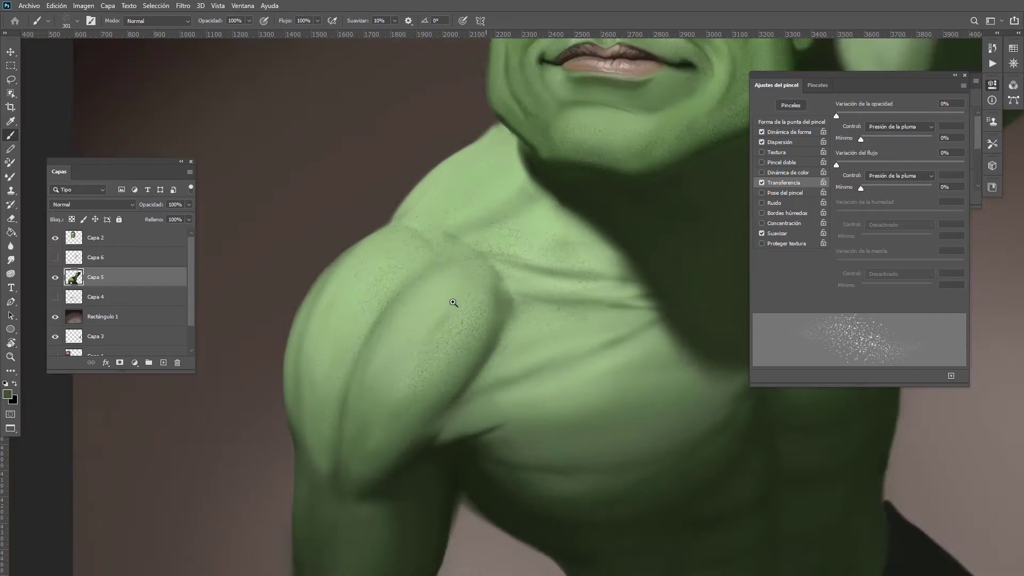
scroll(483, 337, up, 8)
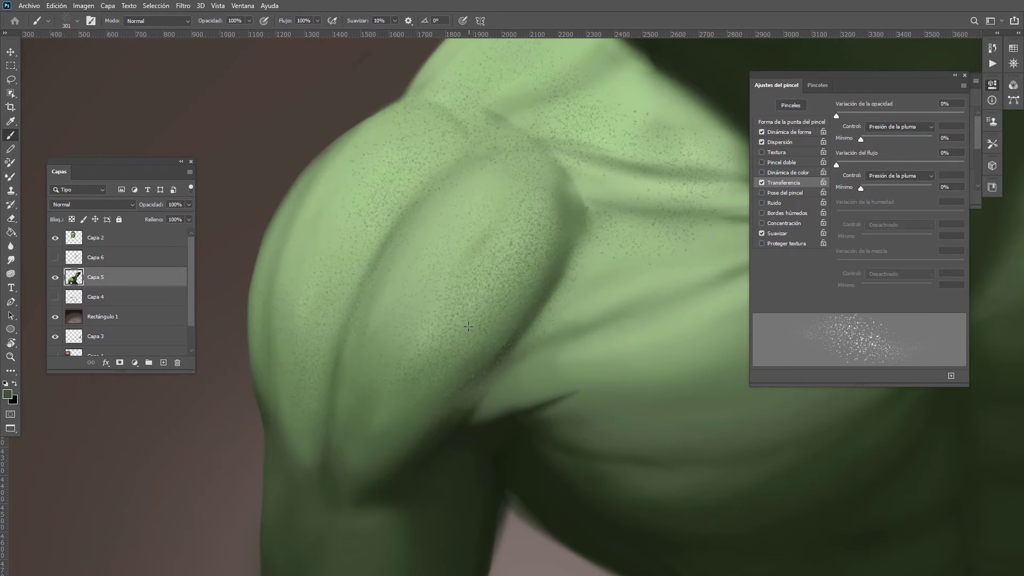
Step: Switch to the Intensidad media brush and reshade the lower edge of the front shoulder muscle with sampled greens
right_click(468, 326)
click(629, 367)
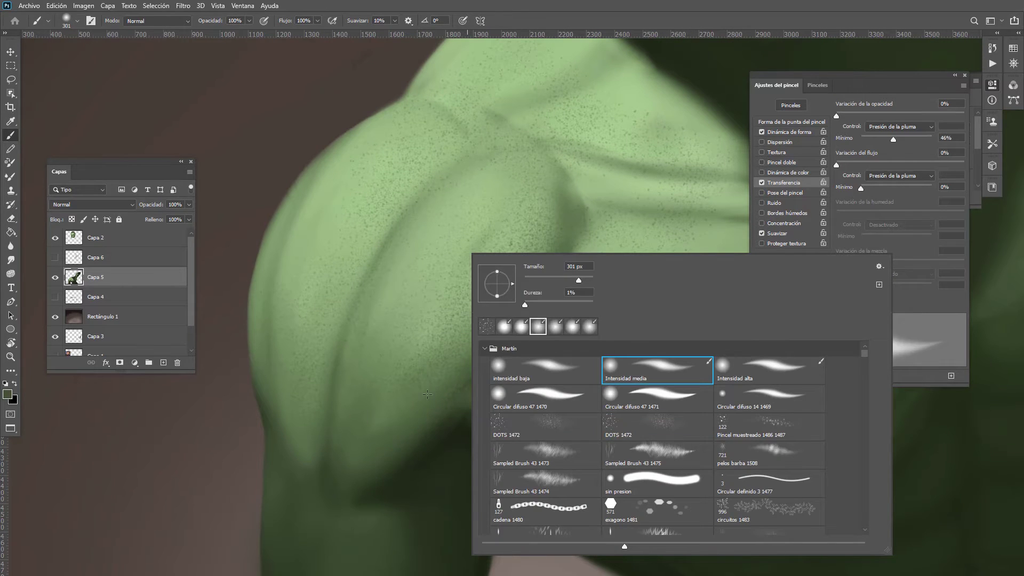
alt+click(415, 414)
drag(416, 415, 421, 392)
alt+click(453, 406)
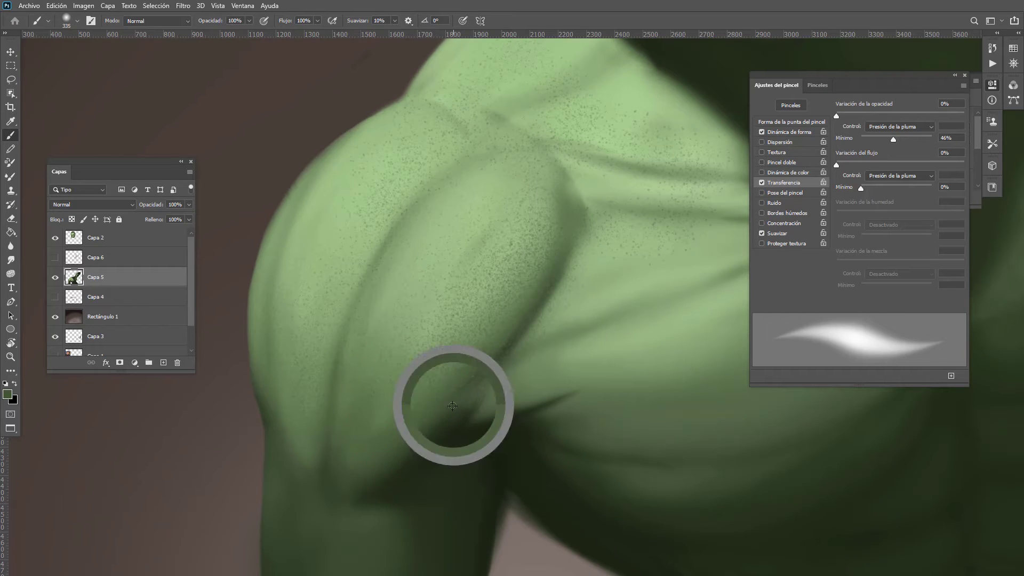
mouse_move(480, 366)
mouse_down()
mouse_move(374, 427)
mouse_move(409, 425)
mouse_up()
Step: Blend the lower end of the front shoulder muscle with sampled mid greens and a 706 px brush
alt+click(368, 435)
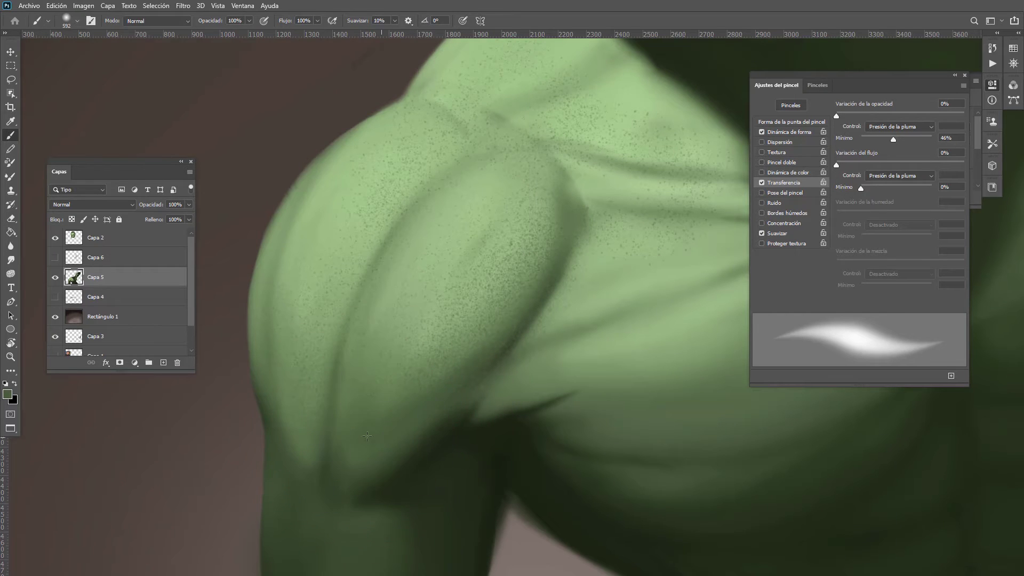
drag(460, 377, 474, 376)
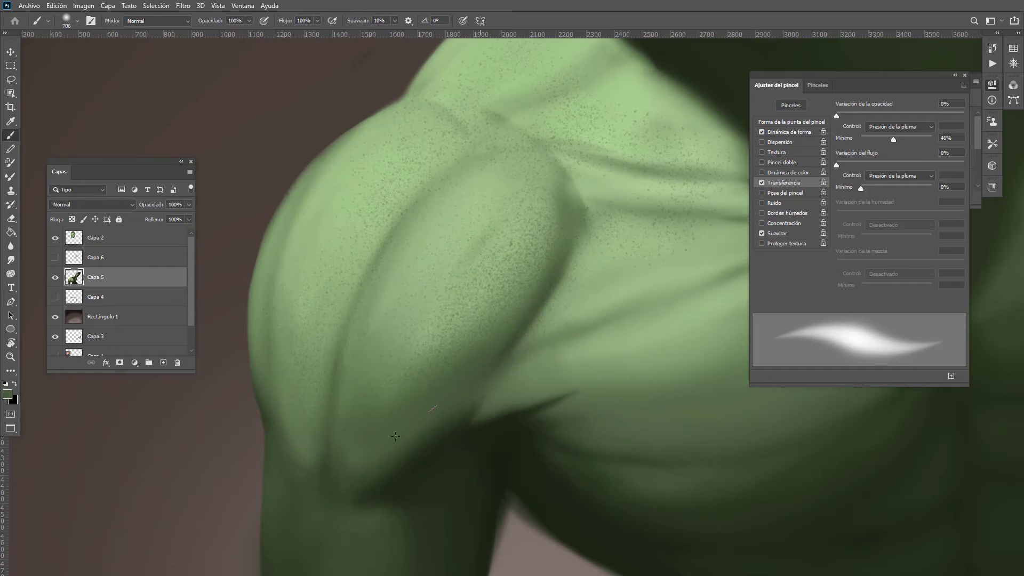
alt+click(383, 393)
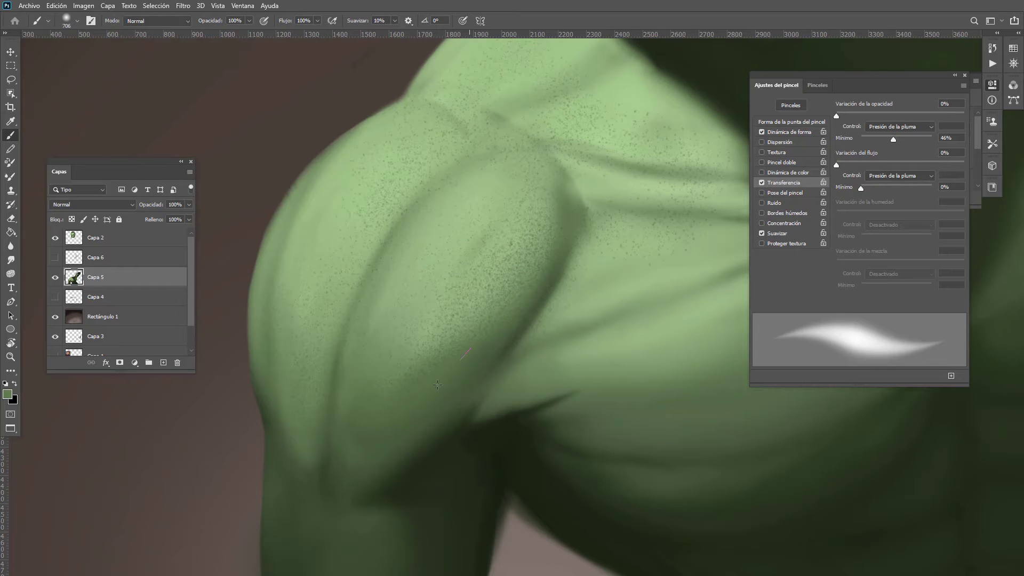
alt+click(408, 403)
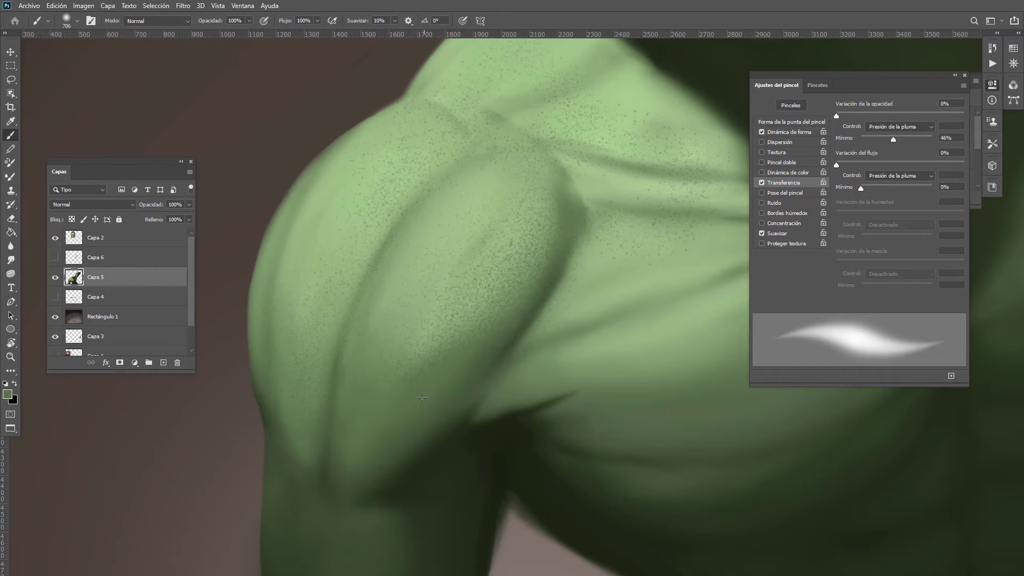
Step: Paint a thin light green vein from the chest across the lower shoulder into the upper arm with a 166 px brush
scroll(421, 412, down, 7)
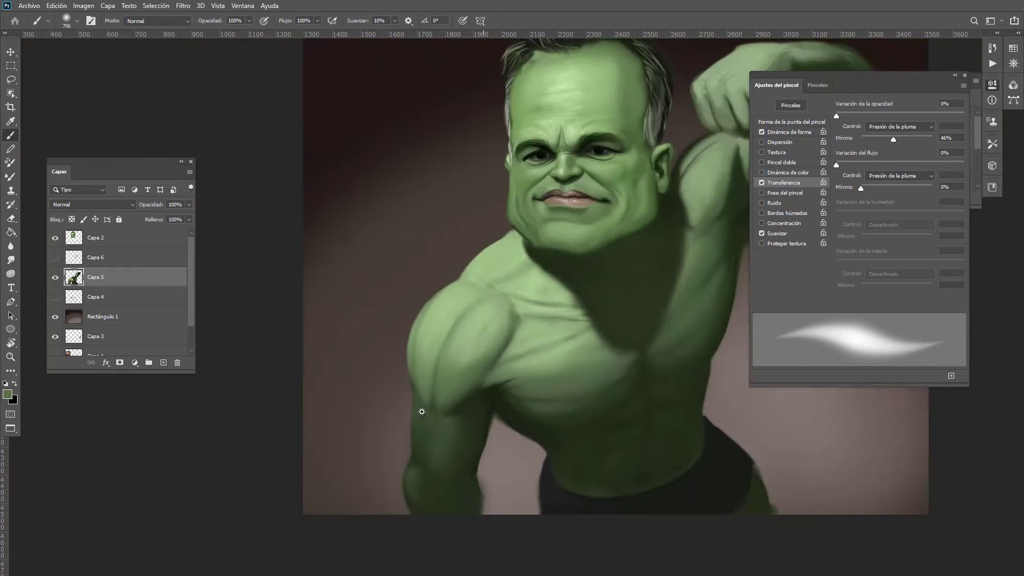
scroll(459, 375, up, 8)
drag(457, 374, 367, 389)
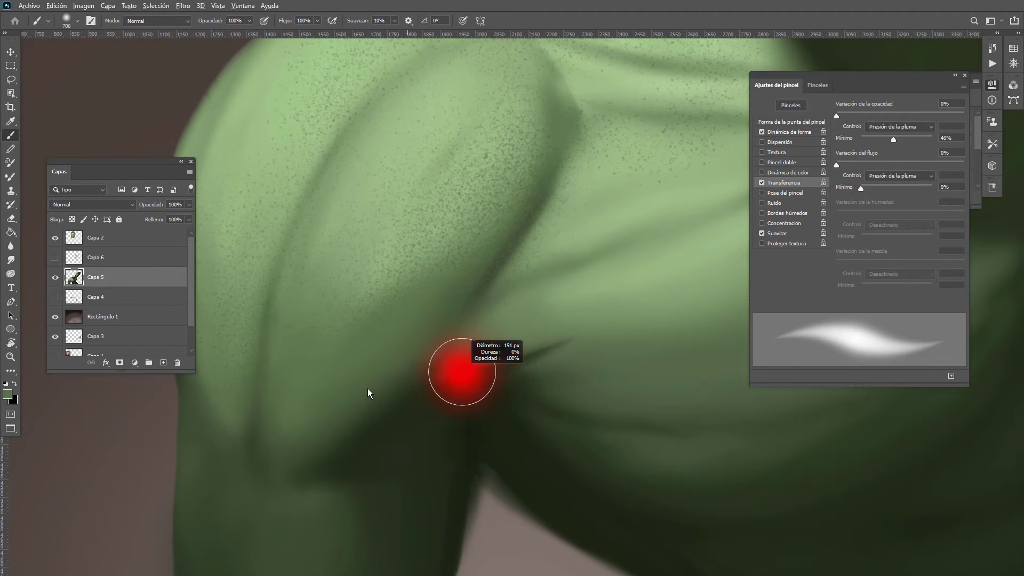
alt+click(574, 309)
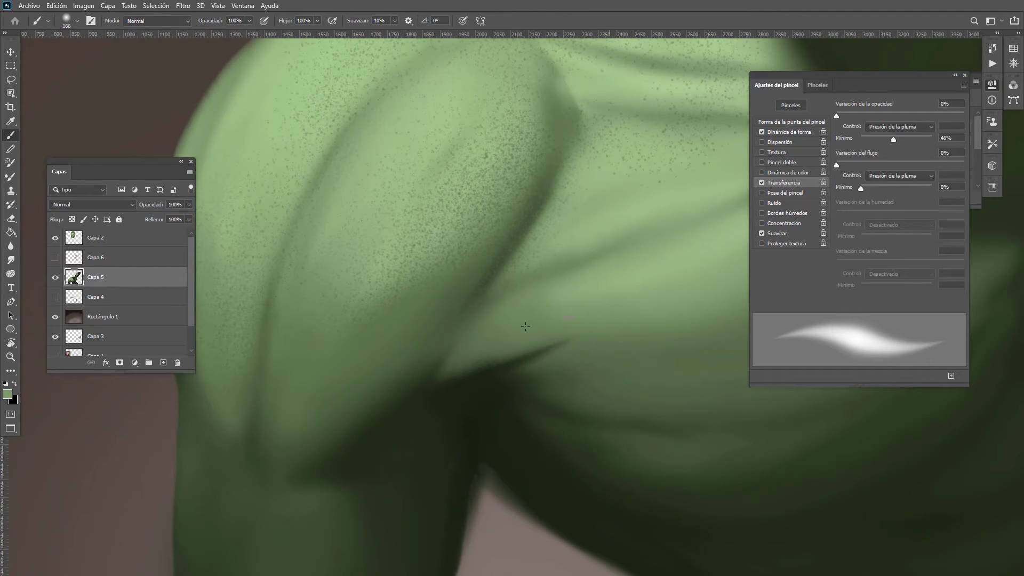
alt+click(585, 298)
alt+click(587, 291)
drag(456, 334, 421, 329)
drag(341, 390, 312, 513)
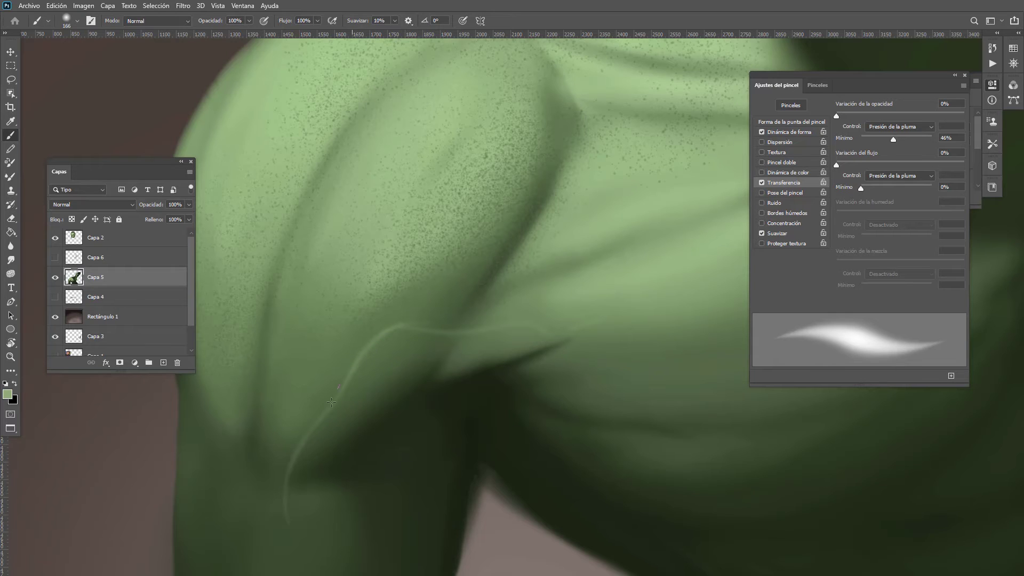
drag(331, 402, 286, 506)
Step: Shade alongside the shoulder vein with sampled greens and a 309 px brush to give it relief
alt+click(316, 479)
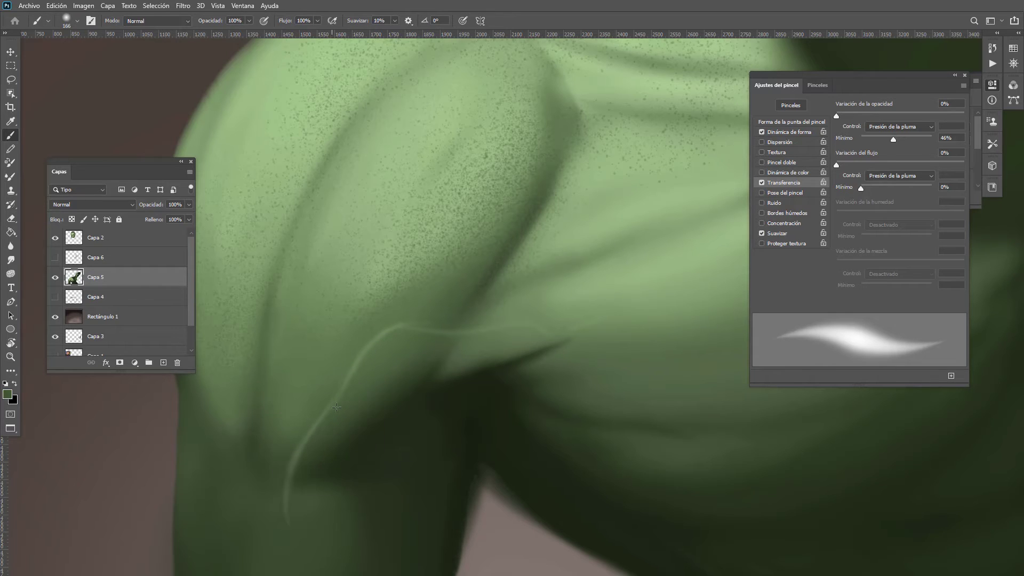
alt+click(306, 463)
drag(326, 427, 371, 382)
mouse_move(372, 363)
mouse_down()
mouse_move(302, 483)
mouse_move(333, 471)
mouse_up()
alt+click(340, 436)
alt+click(347, 384)
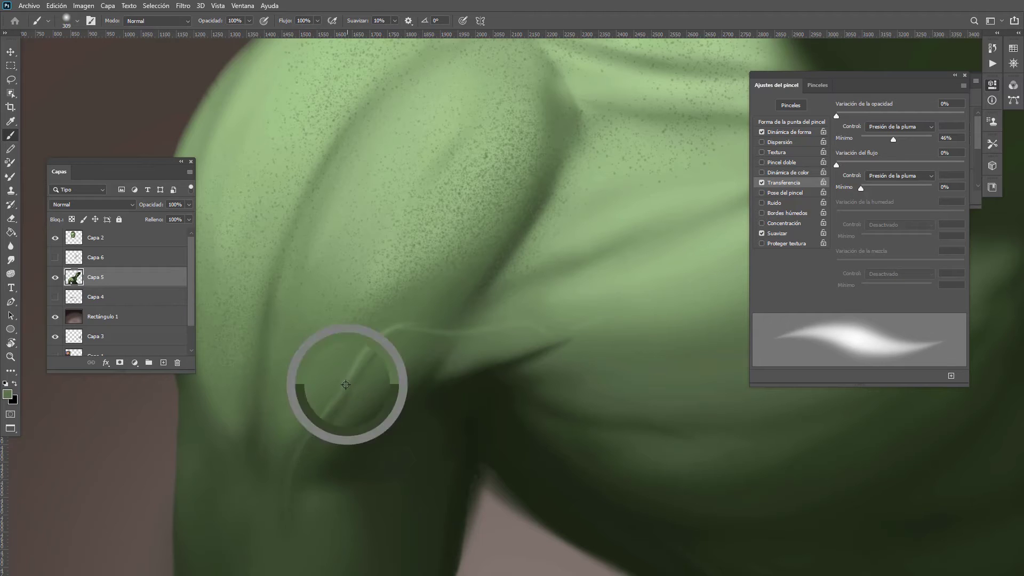
Step: Extend the vein down the lowered upper arm toward the elbow with sampled greens and a 210 px brush
scroll(389, 355, down, 5)
scroll(368, 383, up, 5)
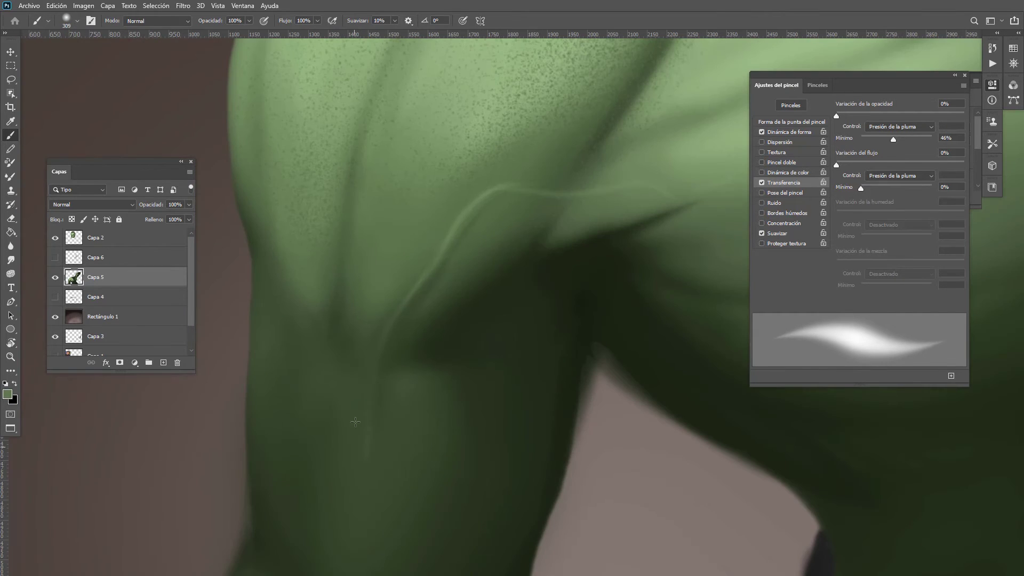
alt+click(379, 370)
alt+click(395, 268)
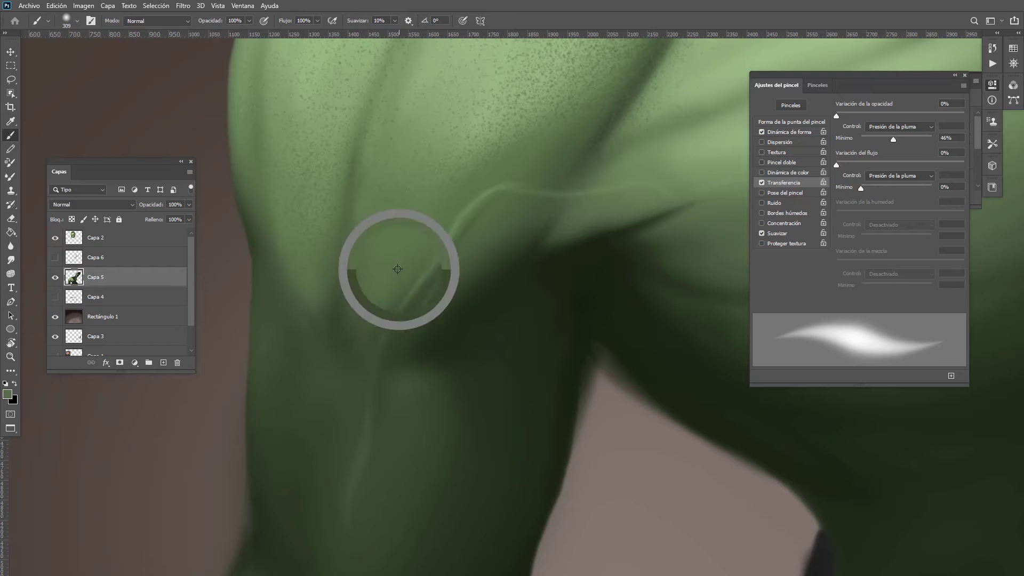
alt+click(689, 147)
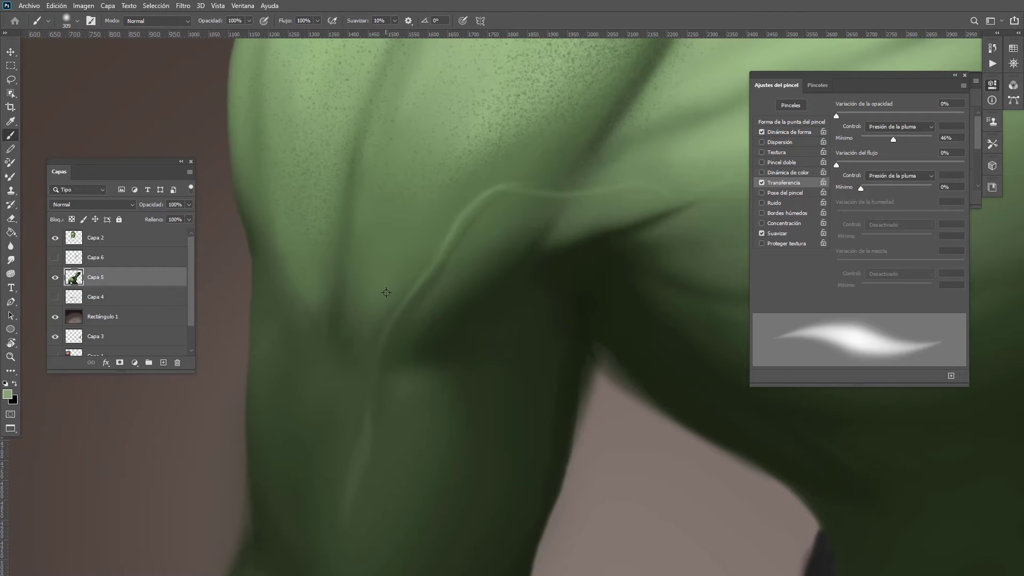
alt+click(376, 343)
drag(378, 418, 370, 297)
drag(334, 435, 342, 493)
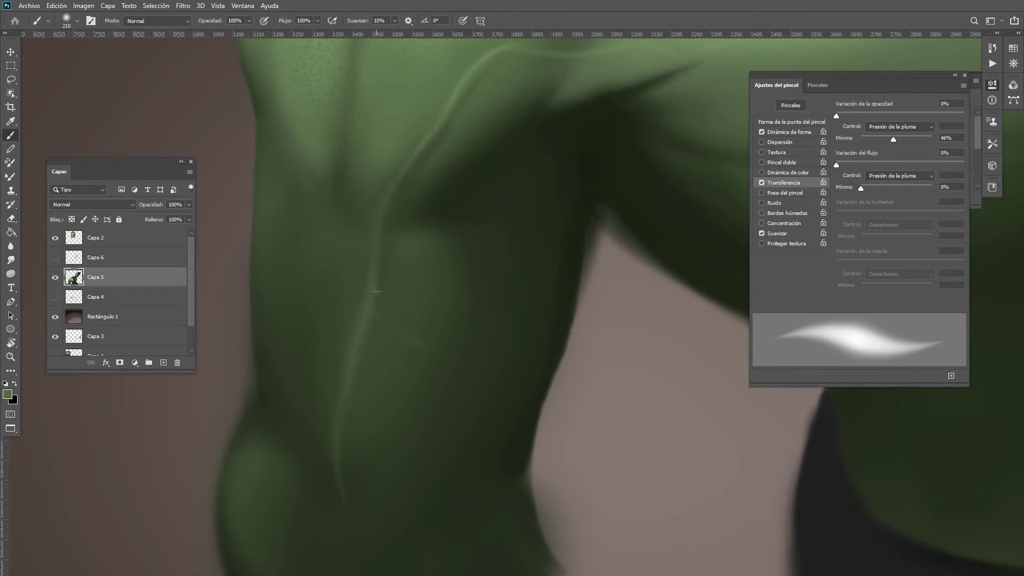
Step: Add thin branching veins off the main upper-arm vein, then sample dark green with a 326 px brush
drag(408, 356, 497, 356)
mouse_move(431, 359)
mouse_down()
mouse_move(409, 318)
mouse_move(423, 357)
mouse_move(409, 379)
mouse_up()
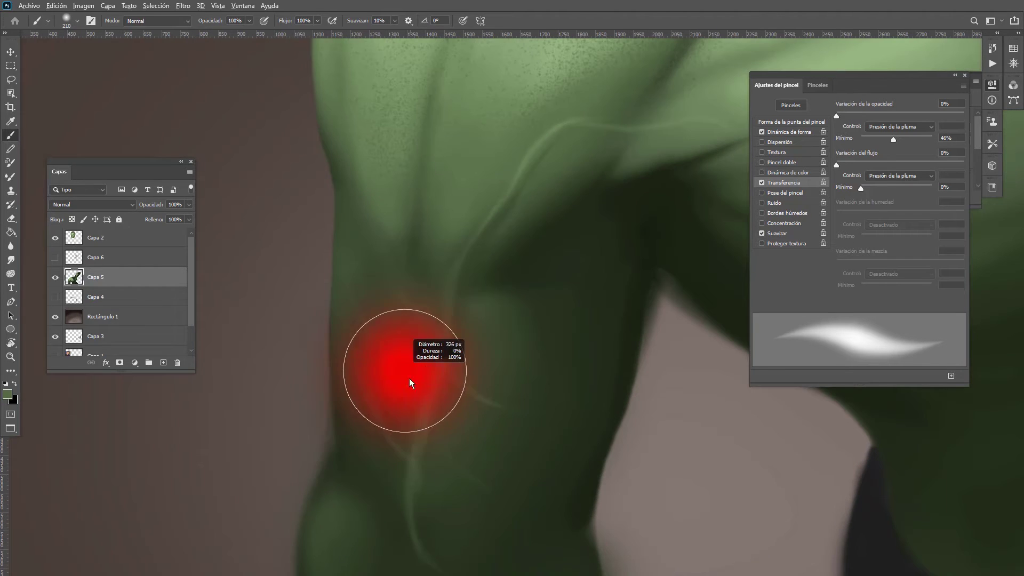
alt+click(373, 384)
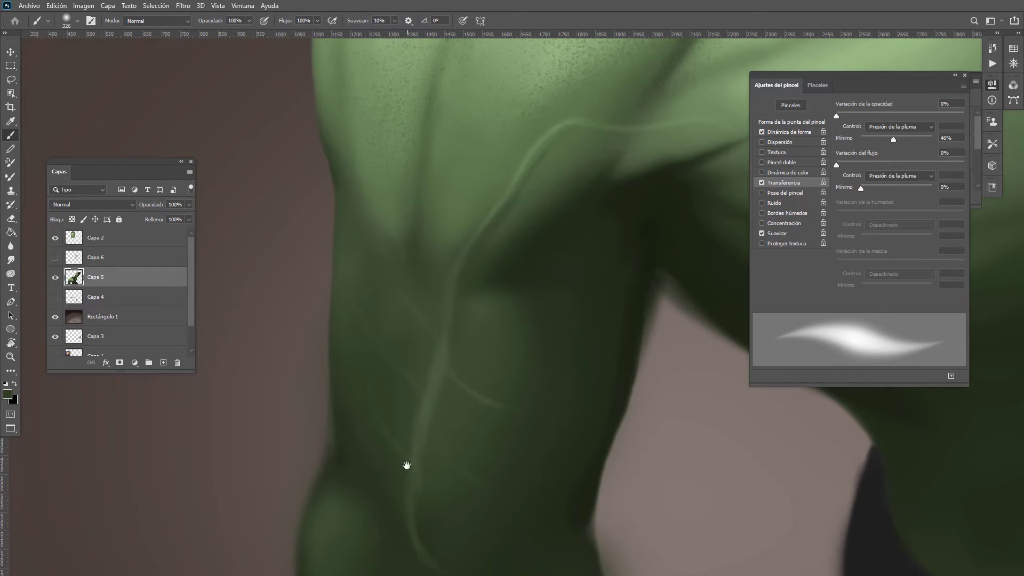
Step: Define the lower edge of the upper-arm muscle above the elbow with sampled dark green and a 167 px brush
scroll(407, 467, down, 2)
drag(391, 405, 415, 475)
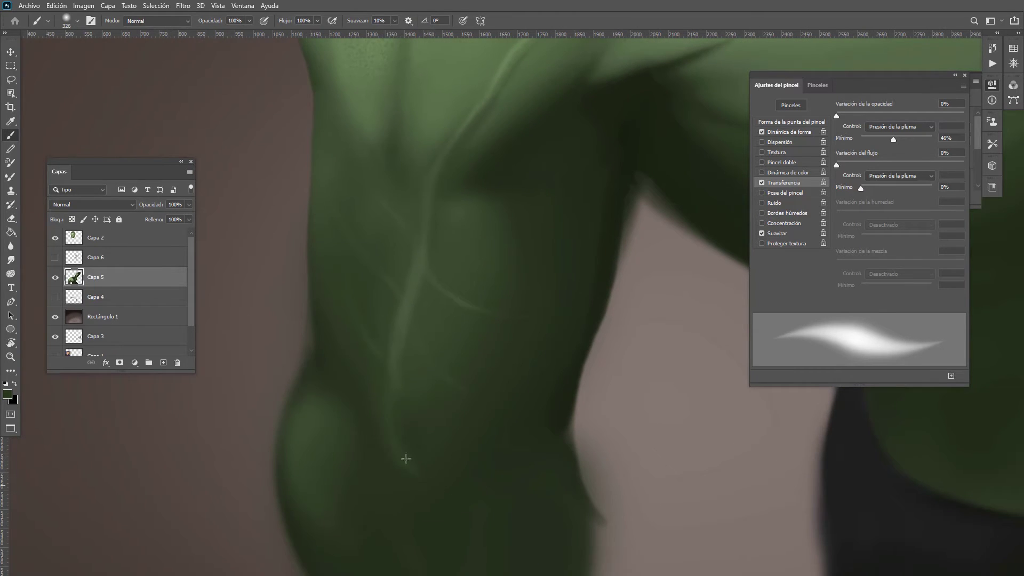
alt+right_click(565, 386)
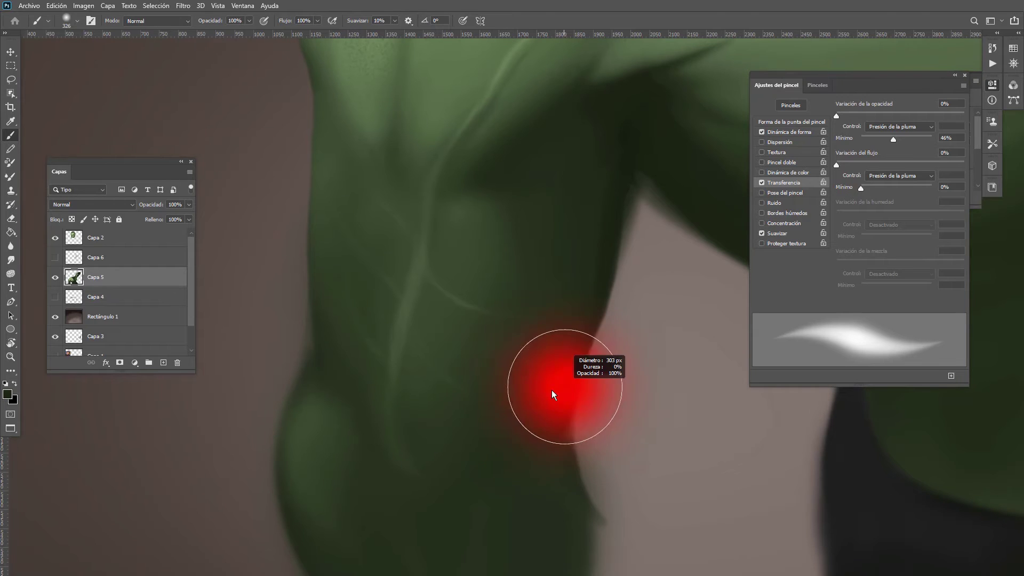
drag(551, 389, 487, 392)
mouse_move(583, 353)
mouse_down()
mouse_move(574, 377)
mouse_move(461, 469)
mouse_up()
mouse_move(572, 383)
mouse_down()
mouse_move(512, 443)
mouse_move(447, 479)
mouse_move(387, 440)
mouse_move(541, 446)
mouse_move(391, 443)
mouse_up()
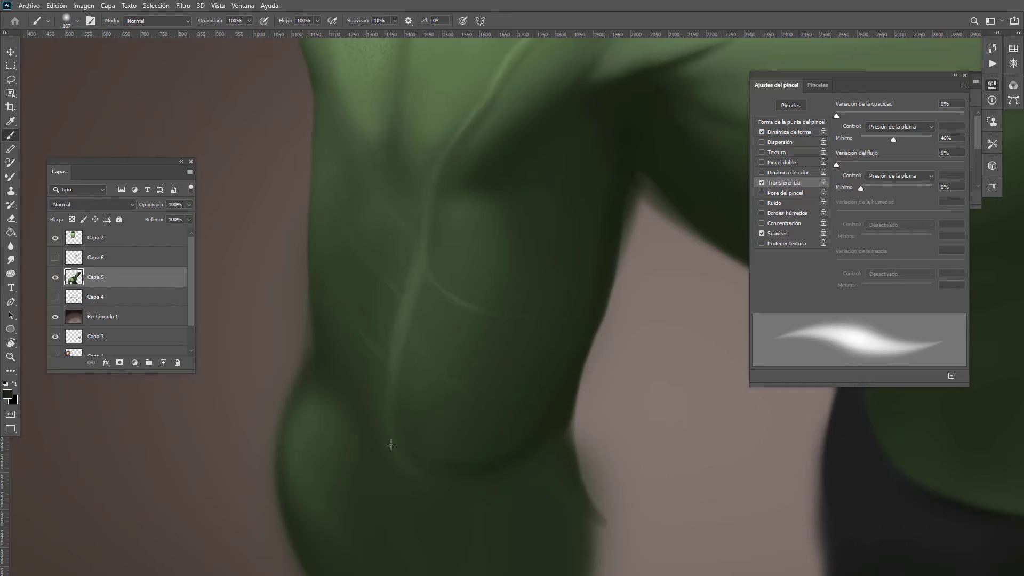
Step: Soften the dark shading around the elbow crease of the lowered arm with a 329 px brush
alt+right_click(512, 439)
mouse_move(564, 422)
mouse_down()
mouse_move(482, 494)
mouse_move(513, 465)
mouse_move(465, 492)
mouse_move(396, 450)
mouse_move(423, 481)
mouse_up()
mouse_move(527, 356)
mouse_down()
mouse_move(443, 379)
mouse_move(462, 328)
mouse_up()
drag(578, 349, 501, 359)
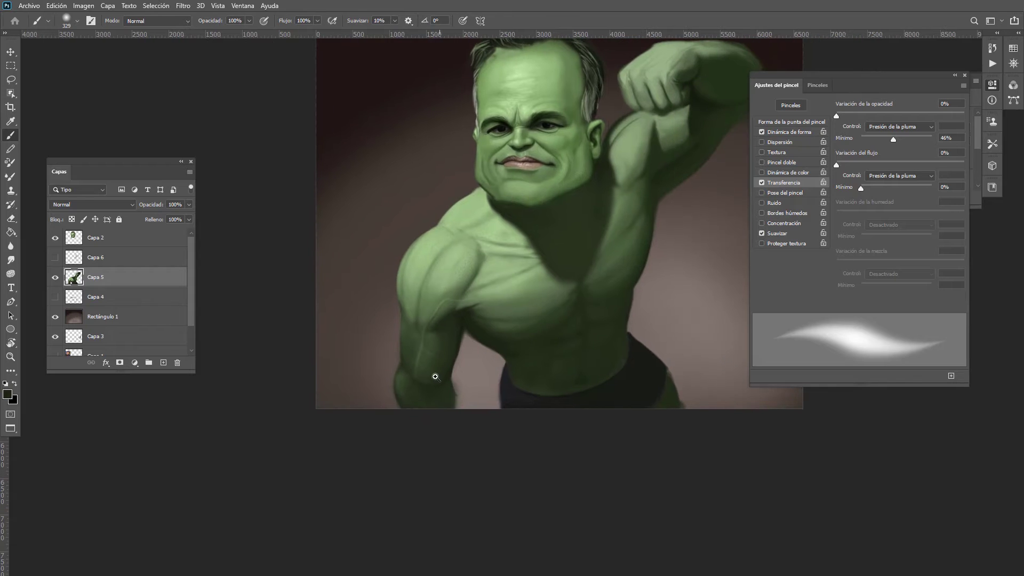
Step: Deepen the shadow at the top of the forearm with sampled dark green and a 461 px brush
drag(436, 378, 474, 387)
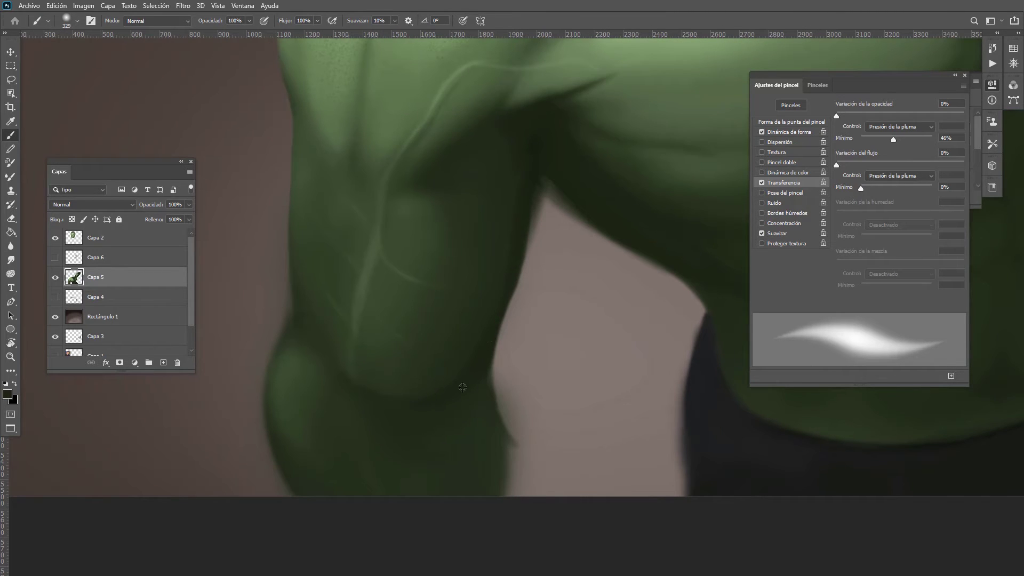
alt+click(423, 448)
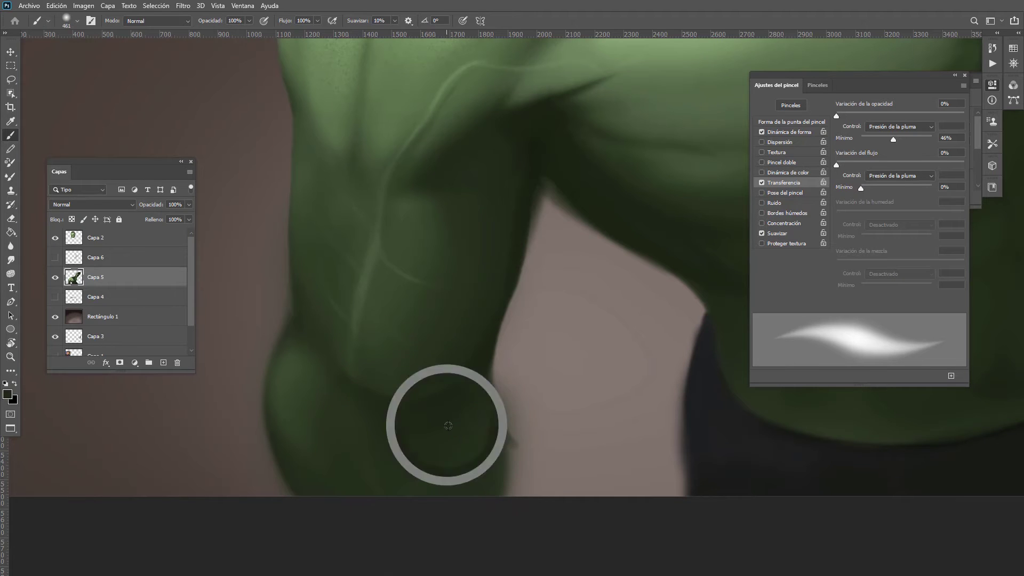
mouse_move(483, 382)
mouse_down()
mouse_move(460, 382)
mouse_move(470, 510)
mouse_up()
drag(415, 410, 341, 421)
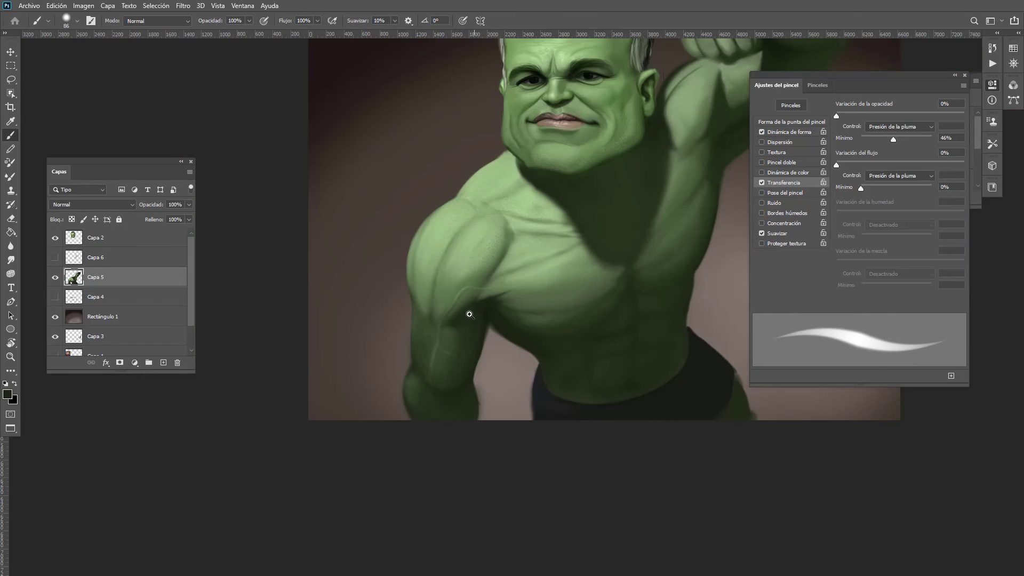
Step: Shade along the main vein where it descends from the shoulder, using sampled greens and a 266 px brush
drag(474, 315, 587, 320)
mouse_move(406, 277)
mouse_down()
mouse_move(413, 282)
mouse_move(453, 213)
mouse_up()
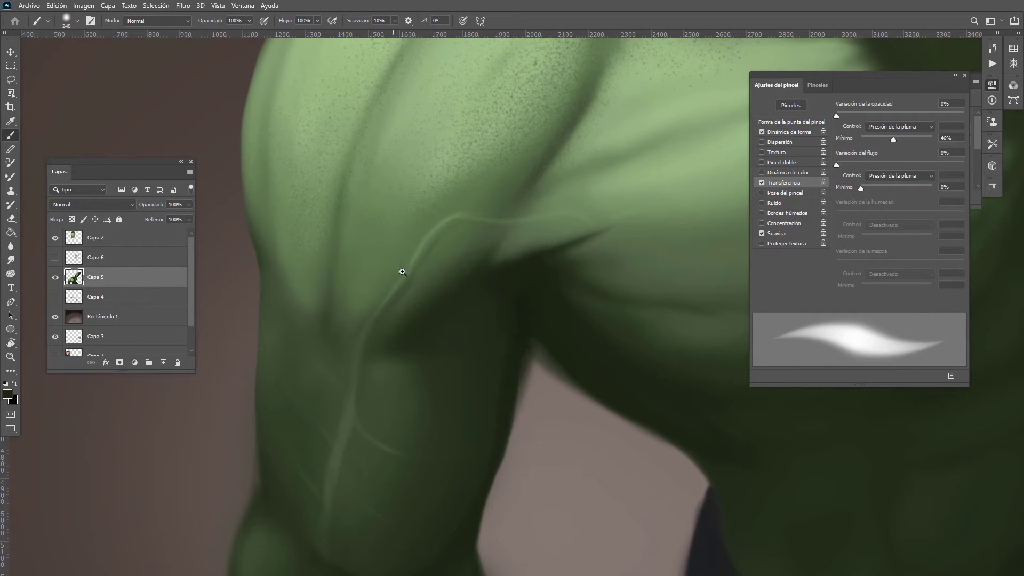
drag(403, 272, 432, 275)
drag(415, 280, 424, 338)
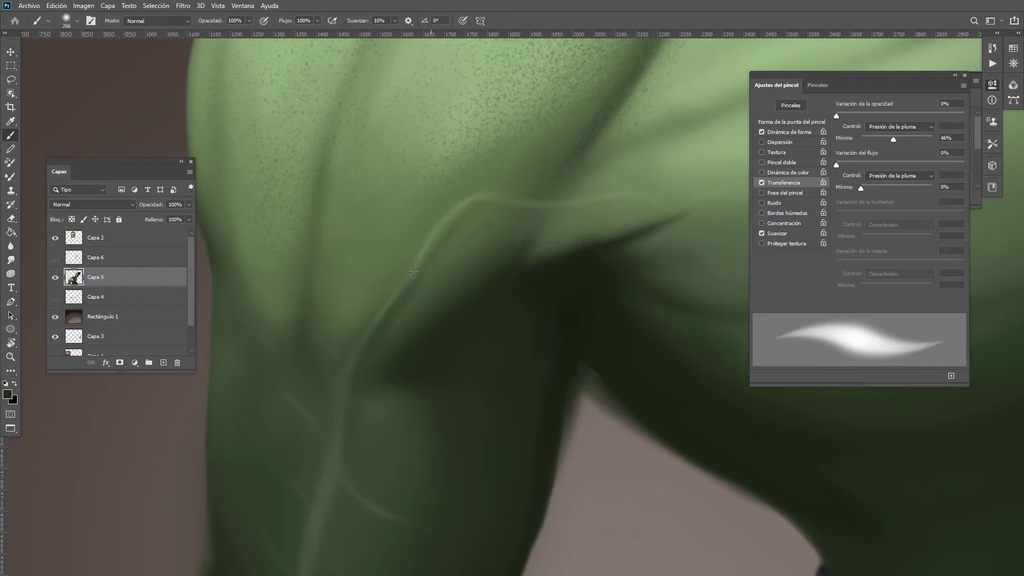
mouse_move(422, 269)
mouse_down()
mouse_move(459, 225)
mouse_move(350, 368)
mouse_up()
alt+click(445, 234)
alt+click(435, 240)
drag(432, 246, 355, 354)
Step: Paint a short side vein from the main shoulder vein toward the armpit with sampled greens
alt+click(424, 327)
drag(398, 306, 373, 345)
mouse_move(442, 302)
mouse_down()
mouse_move(412, 294)
mouse_move(451, 286)
mouse_move(414, 286)
mouse_move(477, 282)
mouse_move(459, 287)
mouse_move(441, 272)
mouse_move(402, 283)
mouse_move(461, 272)
mouse_move(472, 215)
mouse_up()
alt+click(434, 281)
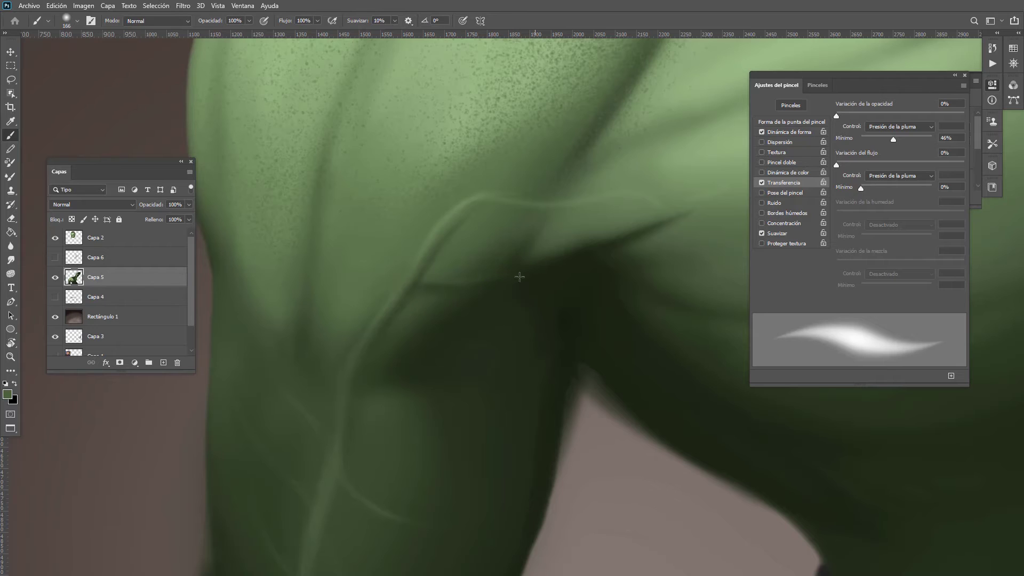
alt+click(427, 250)
Step: Paint a thin vein branching from the main vein up across the shoulder muscle with 65 and 100 px brushes
mouse_move(471, 332)
mouse_down()
mouse_move(448, 338)
mouse_move(492, 321)
mouse_move(494, 296)
mouse_move(476, 296)
mouse_move(487, 259)
mouse_up()
alt+click(516, 299)
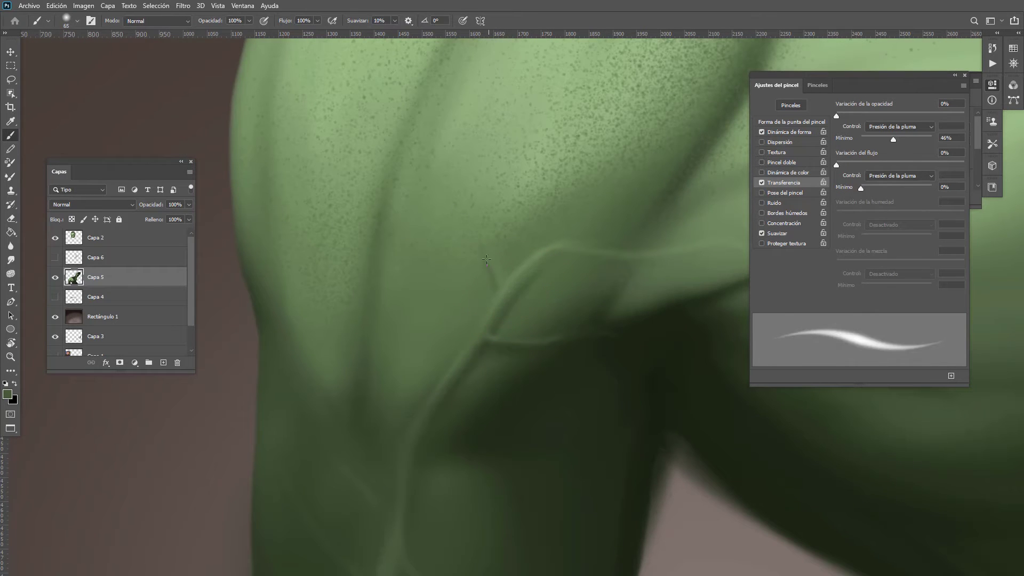
alt+click(482, 211)
mouse_move(473, 213)
mouse_down()
mouse_move(408, 165)
mouse_move(470, 213)
mouse_up()
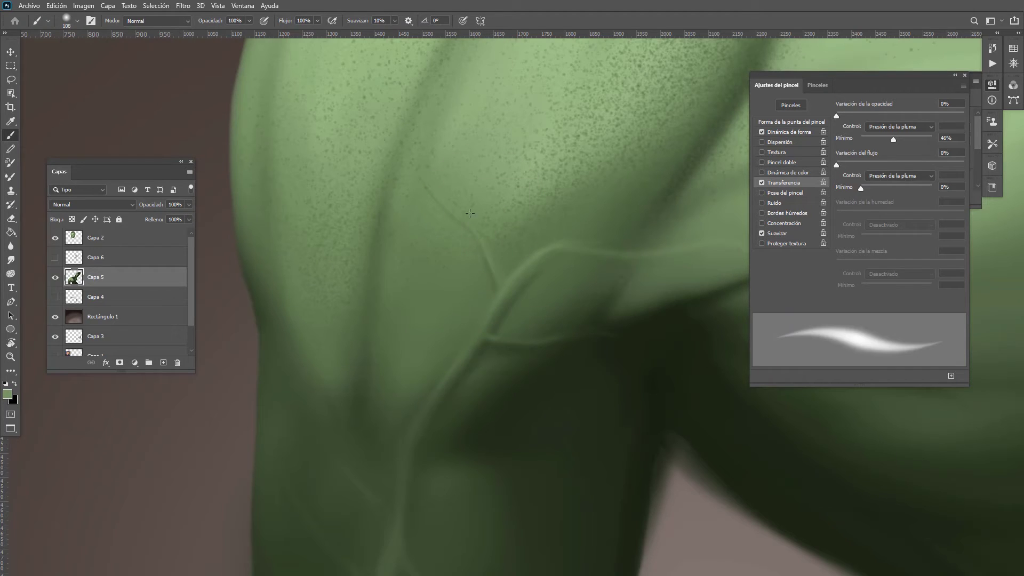
Step: Paint a curved vein from the main vein to the outer edge of the upper arm, using sampled greens and a 100 px brush
alt+click(499, 316)
alt+click(459, 367)
alt+click(401, 299)
drag(367, 332, 337, 318)
alt+click(443, 372)
alt+click(270, 305)
drag(447, 362, 381, 350)
alt+click(447, 365)
alt+click(415, 190)
alt+click(470, 364)
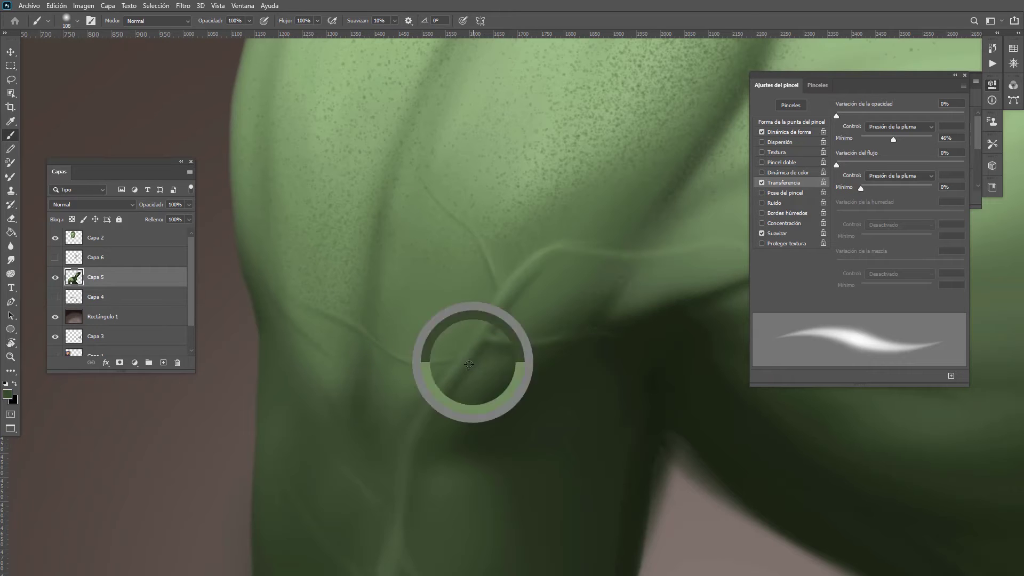
ctrl+drag(428, 315, 354, 307)
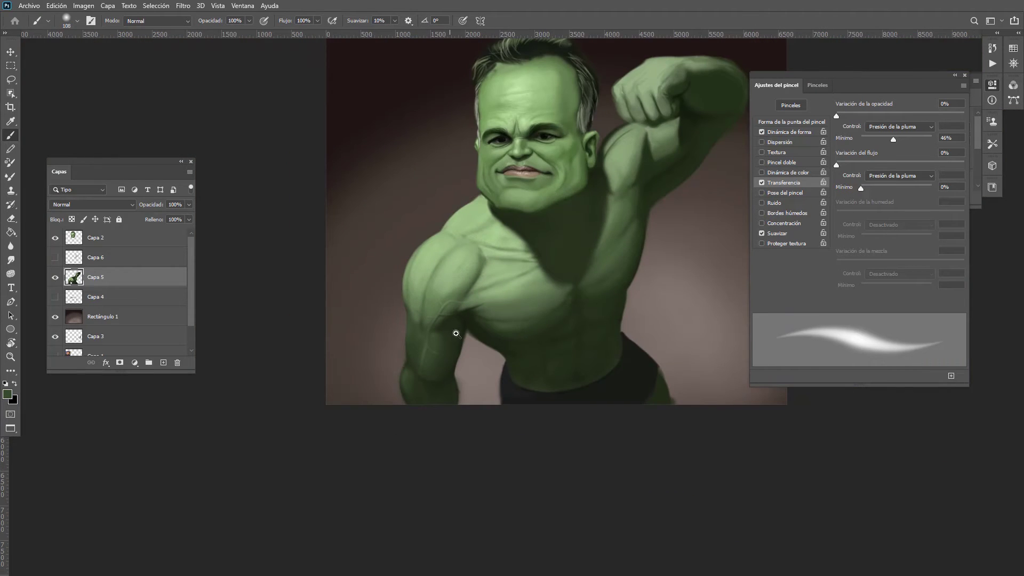
Step: Blend the skin around the main vein and its branch junctions with sampled greens and a 233 px brush
ctrl+drag(455, 334, 528, 329)
drag(389, 319, 421, 320)
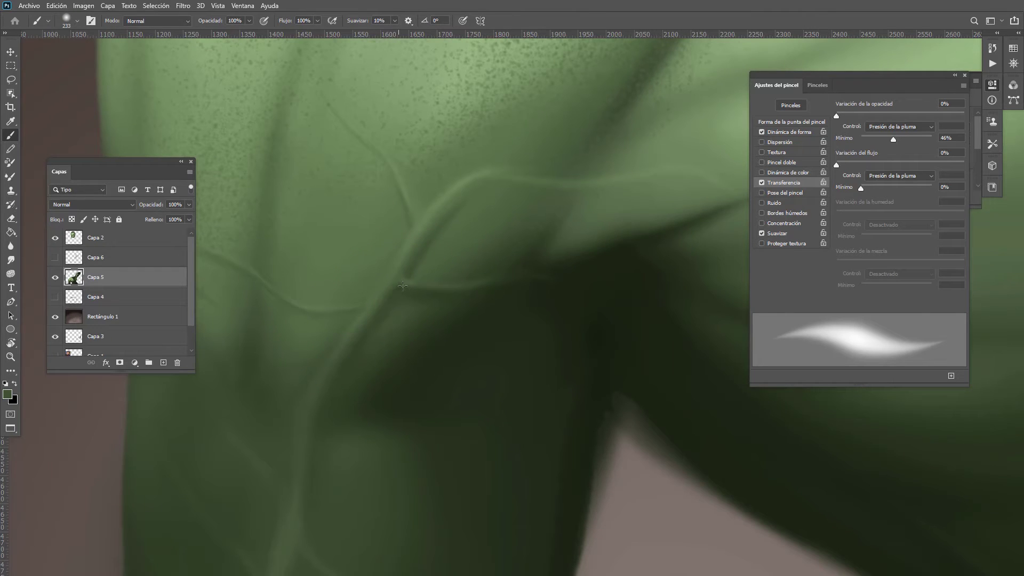
alt+click(399, 315)
mouse_move(404, 307)
mouse_down()
mouse_move(340, 370)
mouse_move(401, 290)
mouse_up()
alt+click(455, 225)
mouse_move(460, 213)
mouse_down()
mouse_move(432, 237)
mouse_move(433, 259)
mouse_move(458, 219)
mouse_move(439, 231)
mouse_up()
alt+click(493, 196)
drag(454, 279, 381, 315)
drag(448, 272, 490, 259)
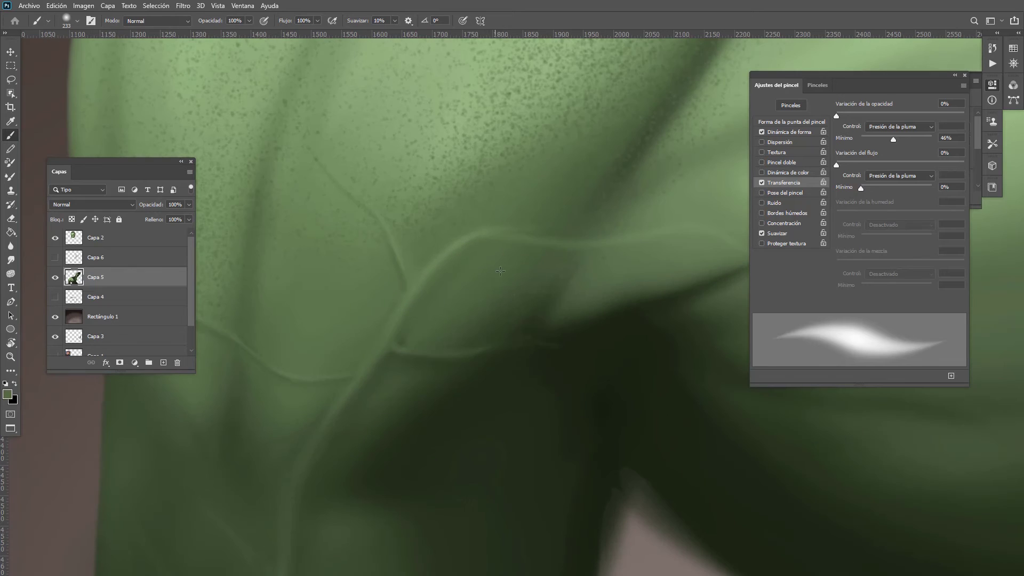
Step: Dab dark green speckles into the shadow between the shoulder vein and the armpit with 65 and 53 px brushes
alt+click(489, 367)
drag(533, 305, 482, 308)
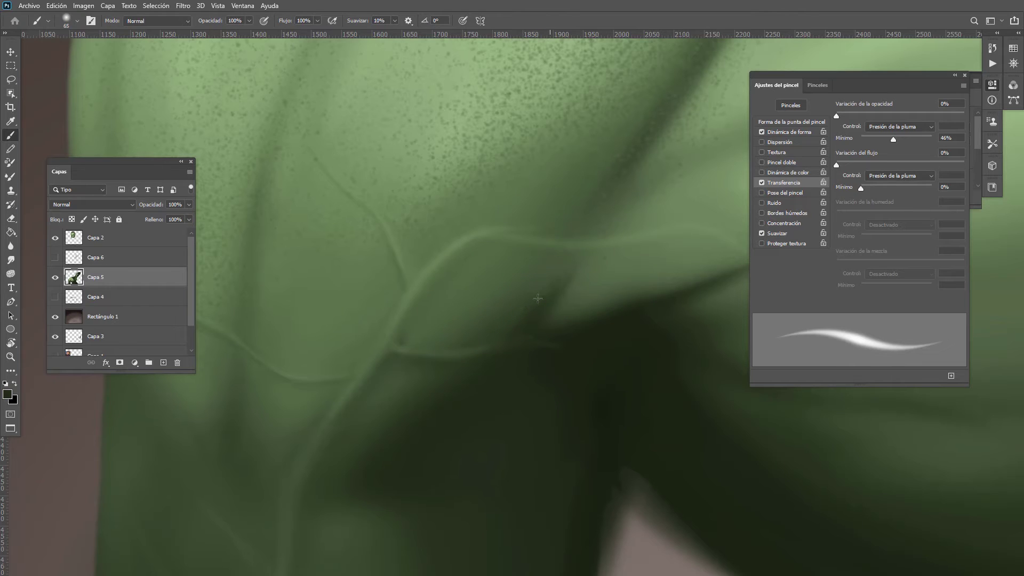
mouse_move(547, 287)
mouse_down()
mouse_move(566, 269)
mouse_move(549, 284)
mouse_move(558, 261)
mouse_move(577, 259)
mouse_move(555, 283)
mouse_up()
mouse_move(547, 287)
mouse_down()
mouse_move(554, 274)
mouse_move(556, 283)
mouse_move(536, 288)
mouse_move(547, 286)
mouse_up()
alt+click(553, 282)
alt+click(542, 294)
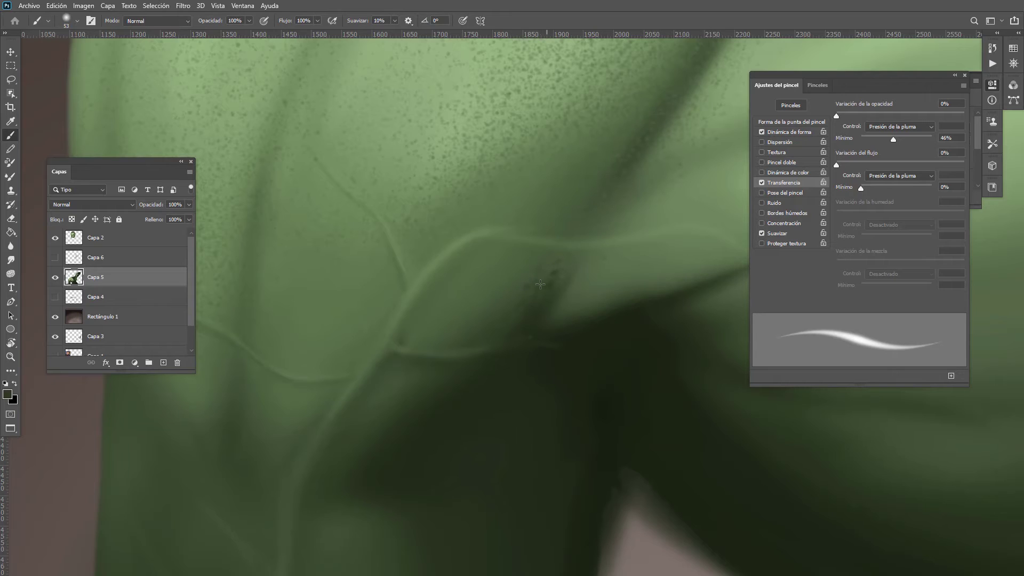
drag(539, 284, 546, 279)
drag(581, 290, 496, 331)
drag(544, 301, 613, 296)
alt+click(604, 311)
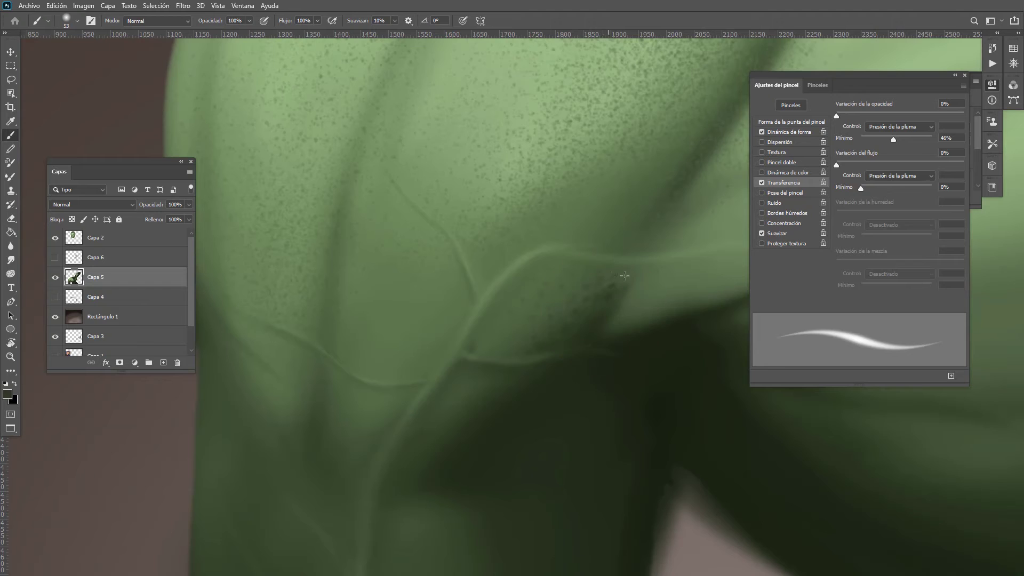
Step: Continue the dark speckles above the vein along the crease between shoulder and chest, resampling greens
click(625, 257)
click(632, 243)
click(648, 235)
key(alt)
click(643, 239)
key(alt)
alt+click(681, 213)
mouse_move(681, 213)
mouse_down()
mouse_move(690, 220)
mouse_move(654, 176)
mouse_move(531, 267)
mouse_move(507, 267)
mouse_up()
alt+click(672, 198)
key(space)
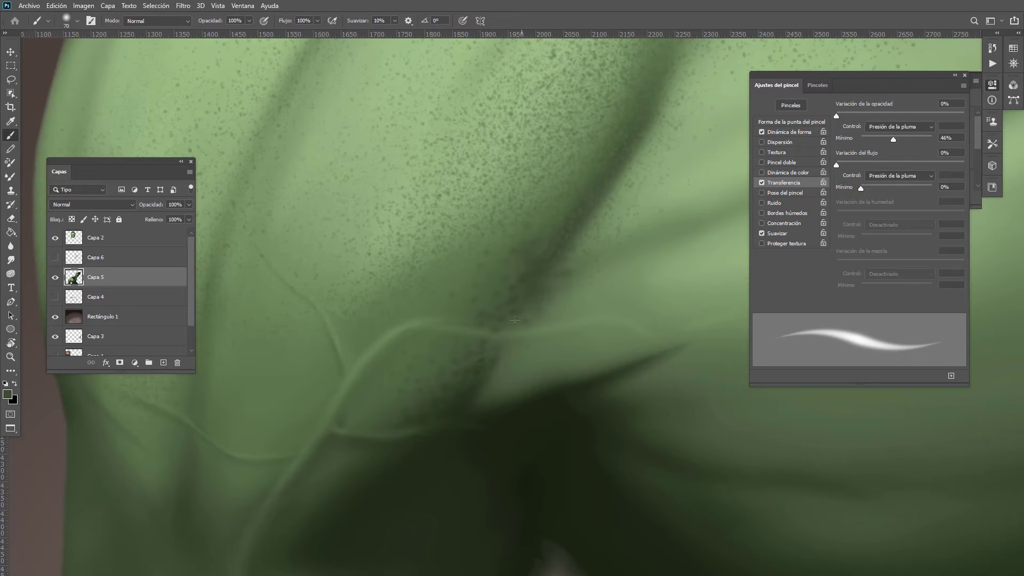
Step: Work dark and sampled light green dabs into the shoulder crease above the vein with 70 and 66 px brushes
drag(554, 277, 478, 304)
drag(528, 291, 603, 269)
mouse_move(539, 240)
mouse_down()
mouse_move(549, 241)
mouse_move(514, 254)
mouse_up()
alt+click(527, 198)
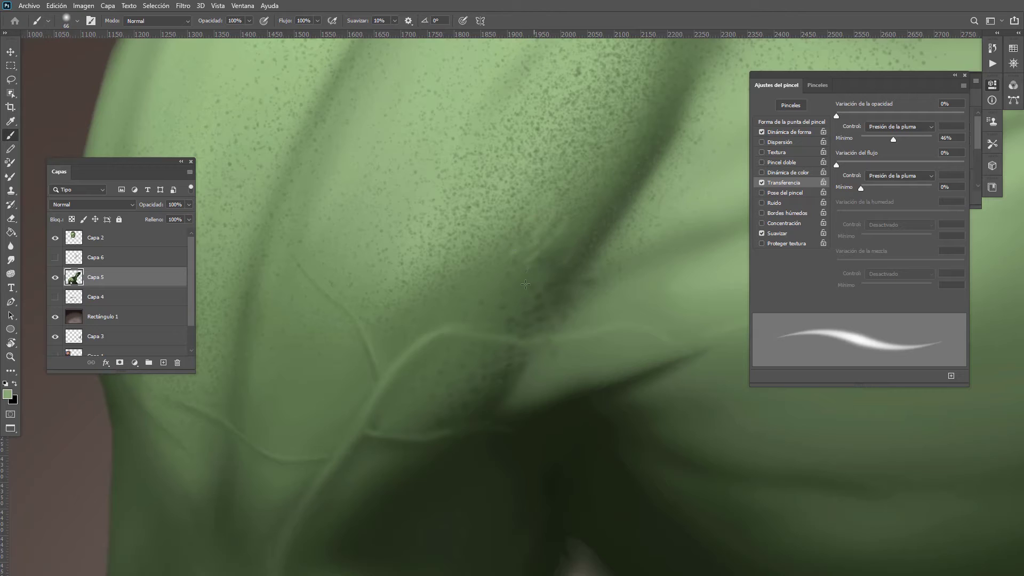
mouse_move(491, 272)
mouse_down()
mouse_move(510, 270)
mouse_move(515, 298)
mouse_up()
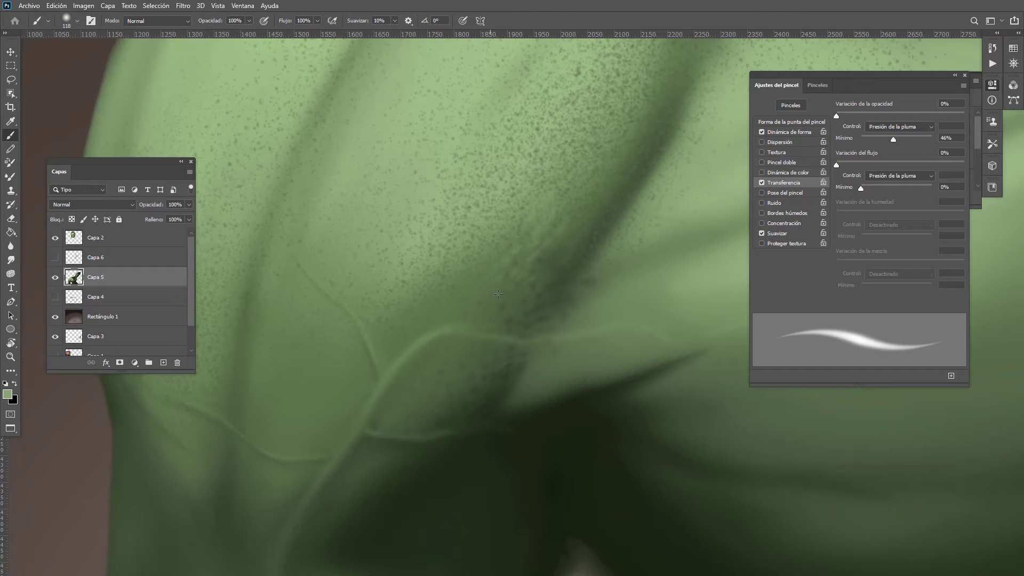
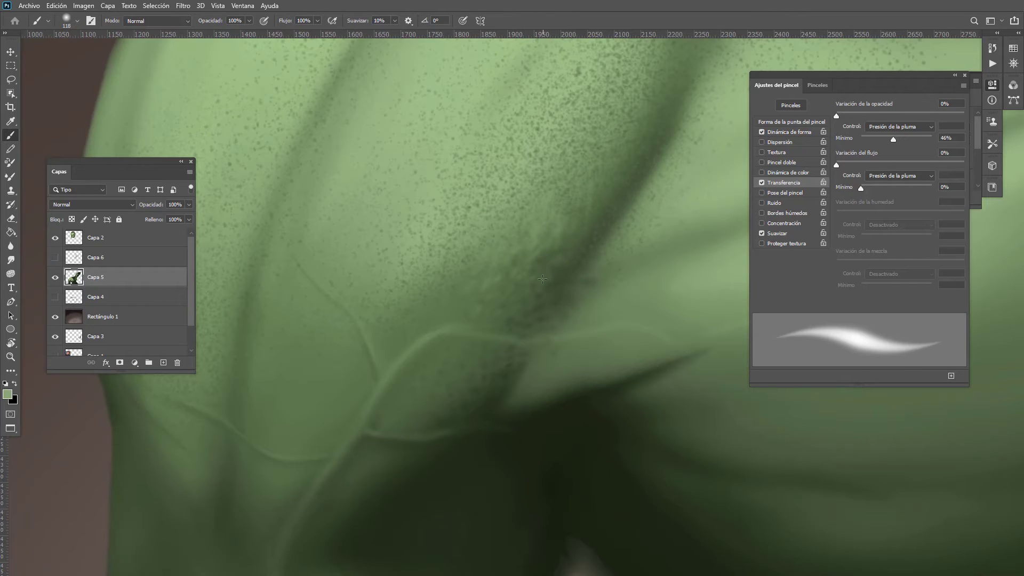
Step: Blend the speckled edge of the shoulder crease into the surrounding skin with sampled mid greens
alt+click(561, 234)
scroll(538, 270, down, 10)
scroll(560, 266, up, 9)
alt+click(556, 275)
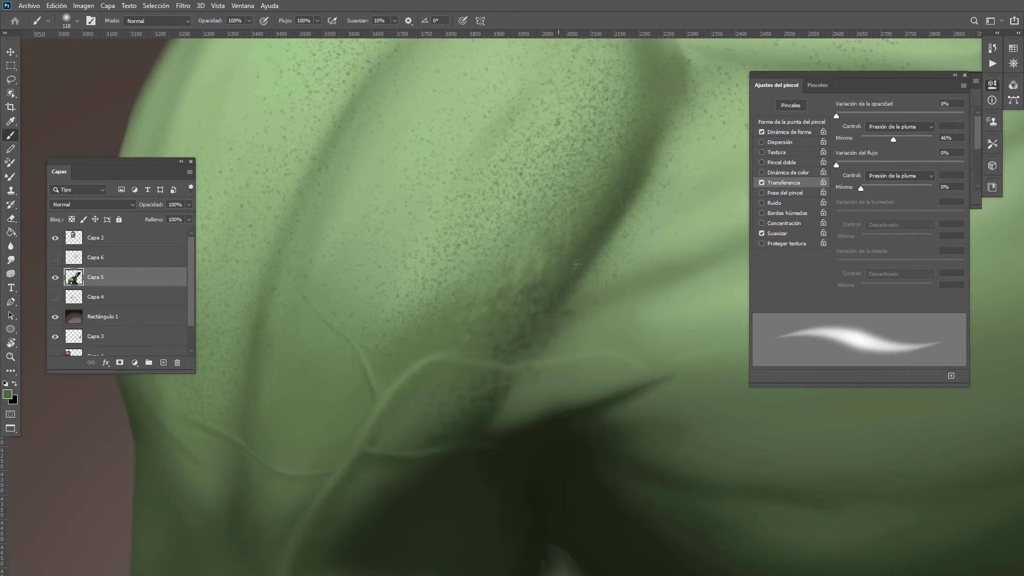
mouse_move(544, 230)
mouse_down()
mouse_move(628, 249)
mouse_move(571, 275)
mouse_move(551, 199)
mouse_move(558, 164)
mouse_move(581, 237)
mouse_move(603, 198)
mouse_move(560, 268)
mouse_up()
alt+click(581, 236)
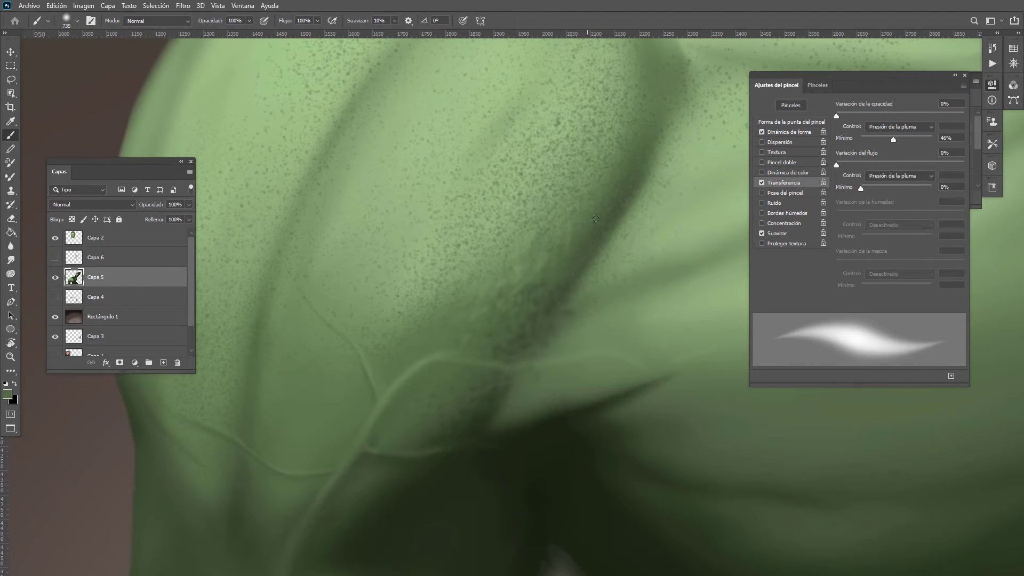
click(587, 230)
click(519, 270)
Step: Dab sampled lighter green texture onto the skin just below the shoulder vein with 89 and 57 px brushes
alt+click(561, 283)
mouse_move(530, 272)
mouse_down()
mouse_move(486, 287)
mouse_move(494, 303)
mouse_move(551, 292)
mouse_move(514, 278)
mouse_move(371, 278)
mouse_up()
alt+click(500, 254)
click(493, 274)
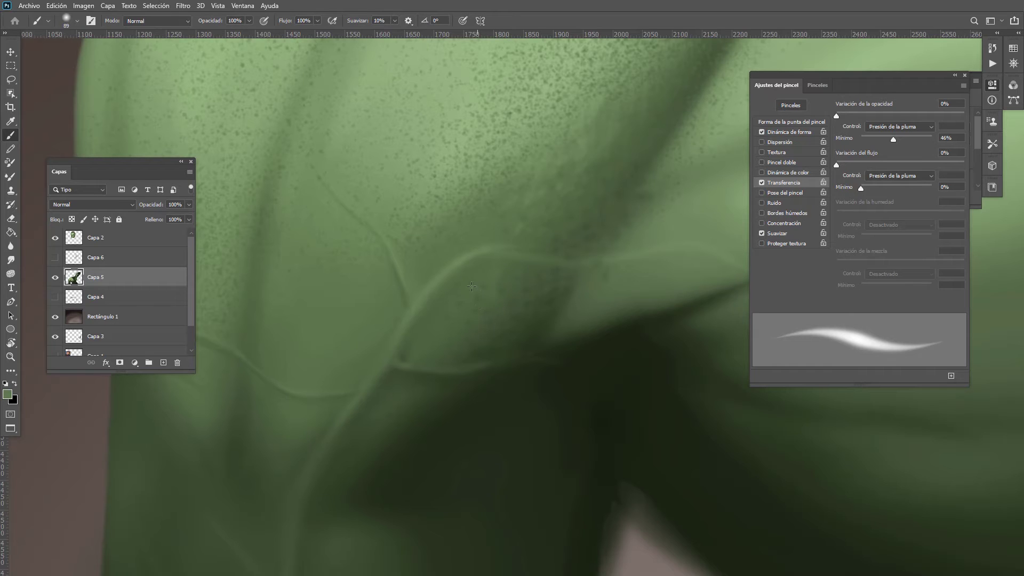
alt+click(474, 253)
drag(494, 273, 477, 270)
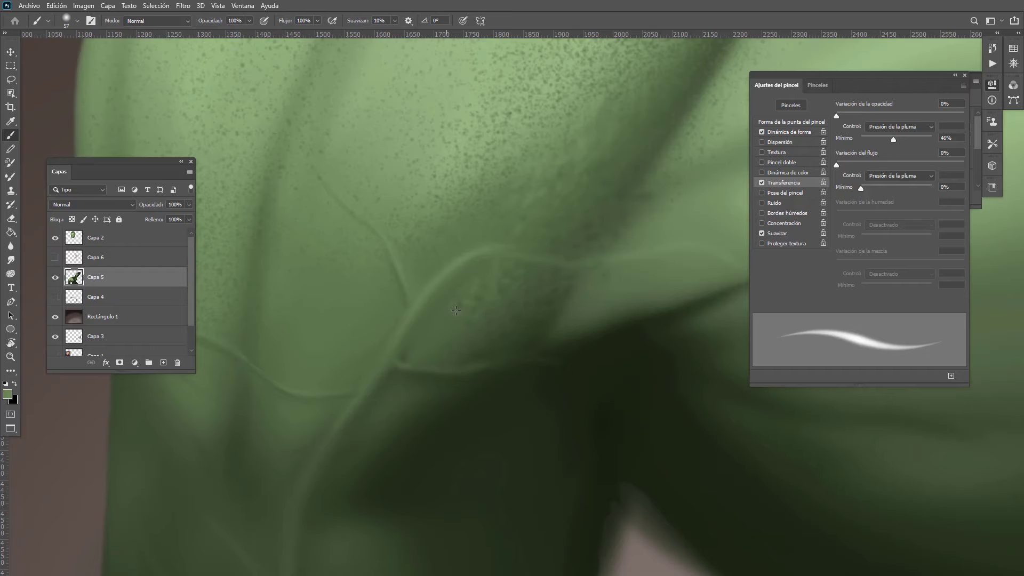
drag(462, 313, 477, 313)
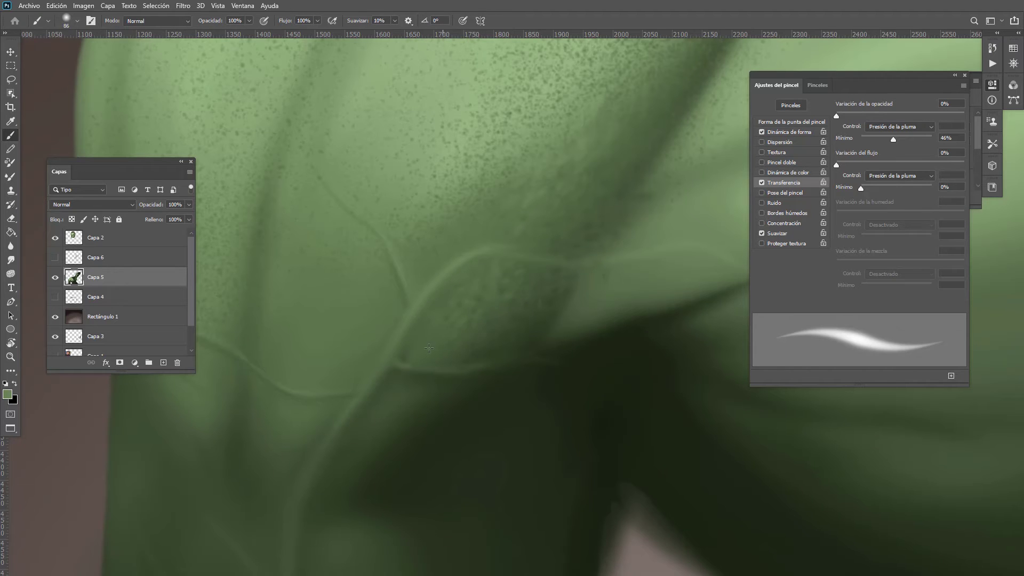
Step: Add texture and soft shading above the short armpit vein with sampled greens and 86 and 192 px brushes
mouse_move(503, 303)
mouse_down()
mouse_move(463, 337)
mouse_move(531, 305)
mouse_up()
drag(505, 294, 512, 284)
alt+click(514, 315)
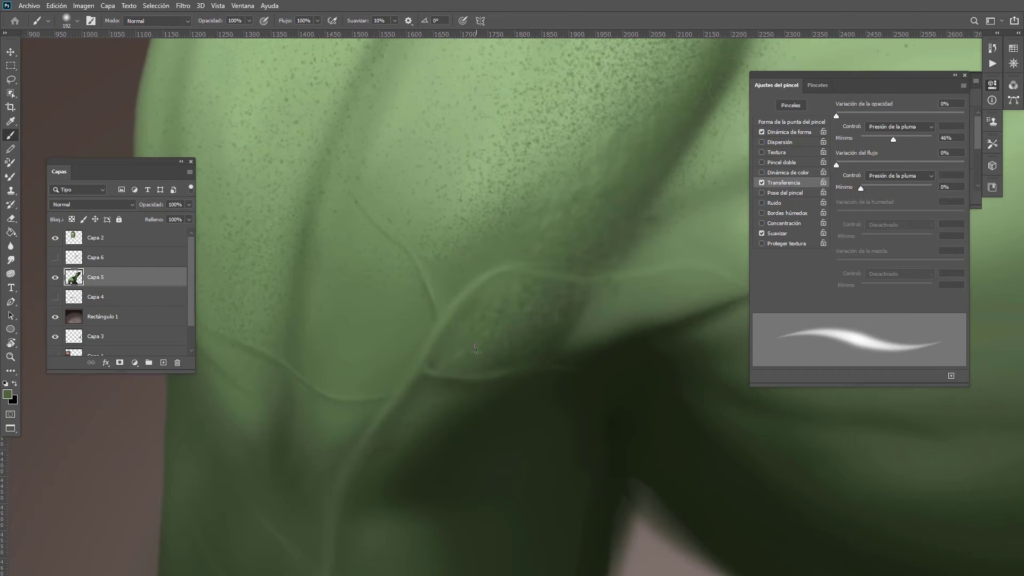
drag(476, 354, 465, 340)
alt+click(462, 355)
Step: Darken the armpit crease where the arm meets the chest with sampled dark green and a 116 px brush
scroll(540, 314, down, 3)
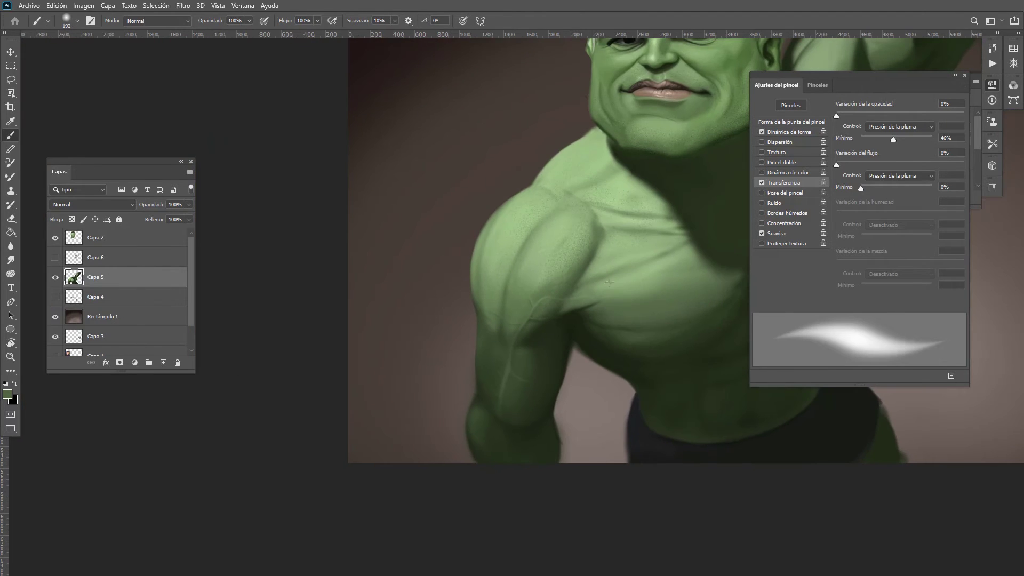
scroll(612, 297, up, 4)
alt+click(481, 354)
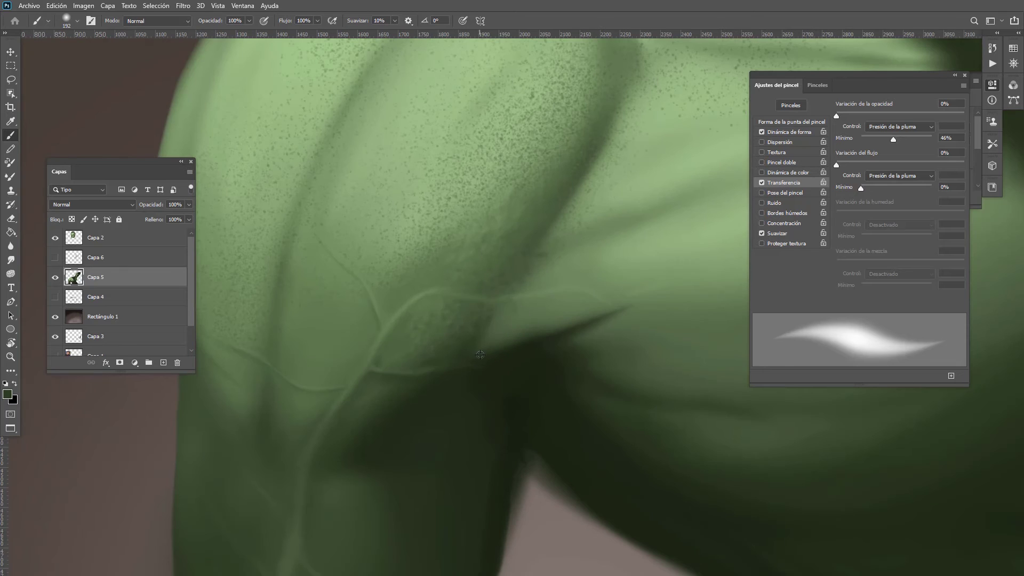
mouse_move(528, 340)
mouse_down()
mouse_move(498, 348)
mouse_move(524, 326)
mouse_up()
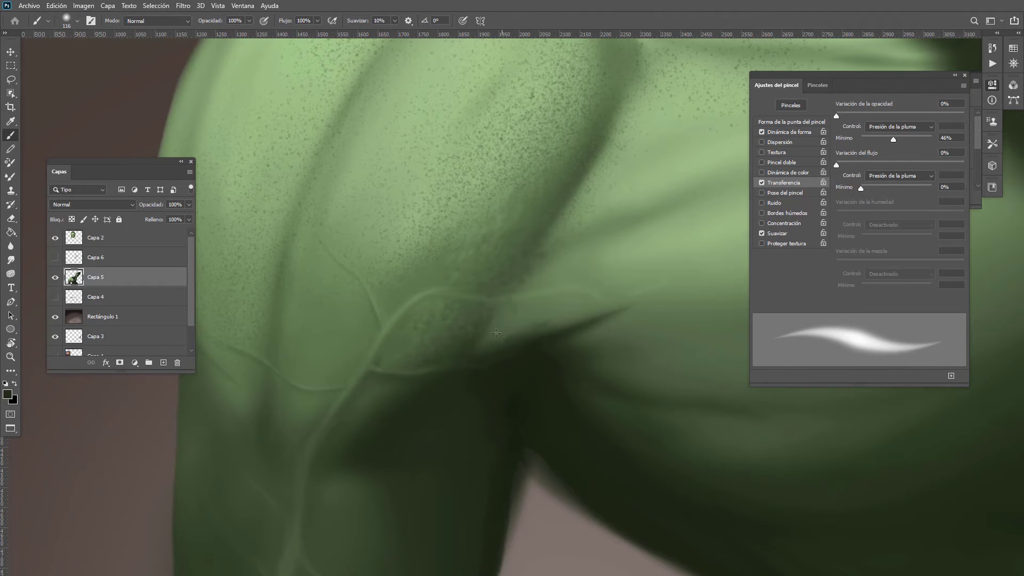
Step: Choose the DOTS 1472 brush and scatter dark green speckles across the chest beside the armpit crease
right_click(573, 268)
click(661, 323)
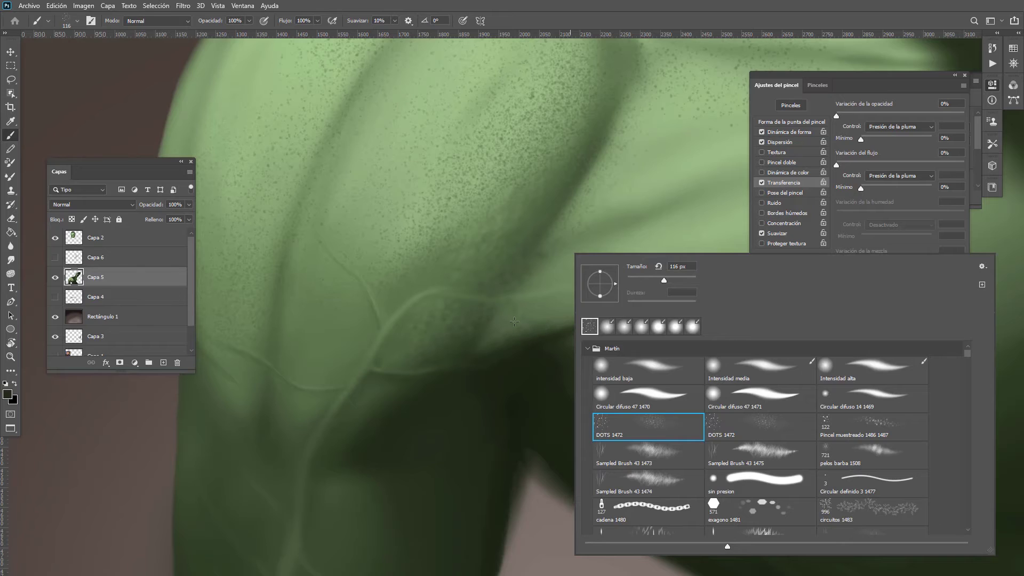
mouse_move(505, 324)
mouse_down()
mouse_move(543, 330)
mouse_move(625, 279)
mouse_up()
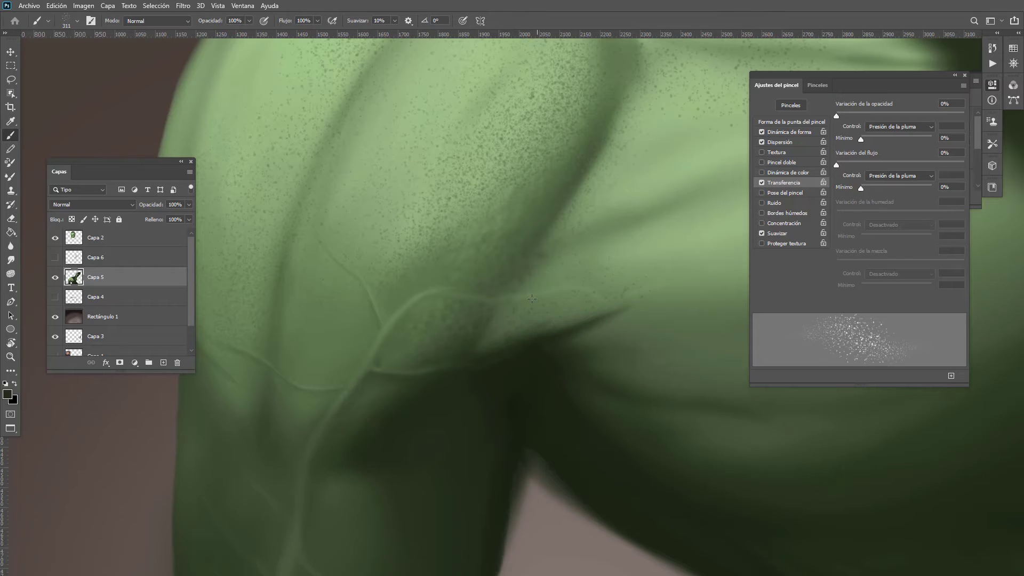
drag(486, 338, 603, 304)
drag(650, 248, 548, 313)
mouse_move(563, 314)
mouse_down()
mouse_move(493, 341)
mouse_move(581, 313)
mouse_move(620, 316)
mouse_move(611, 310)
mouse_up()
scroll(589, 315, up, 2)
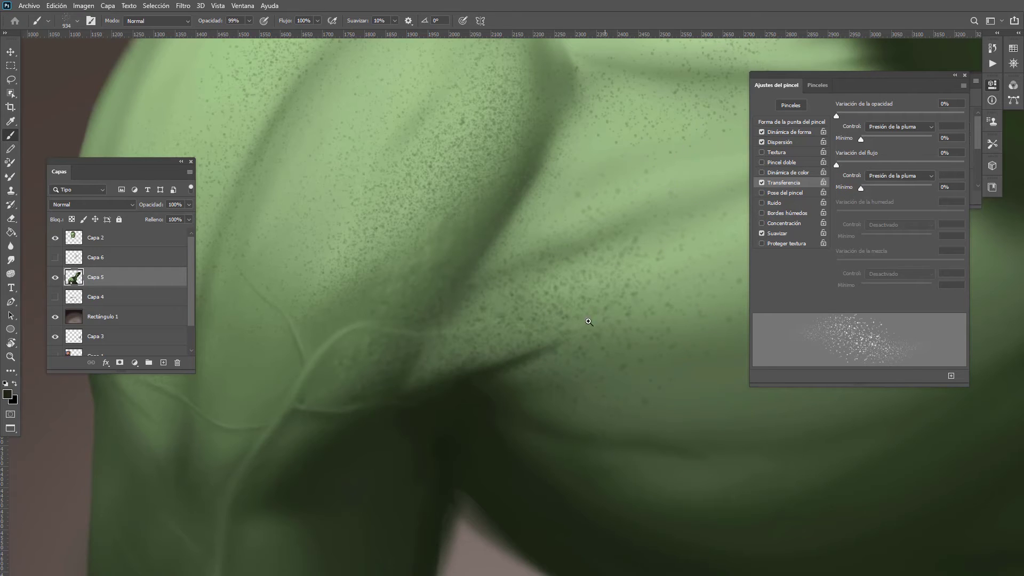
Step: Scatter sampled dark green speckles over the lower chest beside the armpit crease with the 934 px DOTS 1472 brush
mouse_move(594, 322)
mouse_down()
mouse_move(549, 350)
mouse_move(590, 325)
mouse_move(613, 325)
mouse_up()
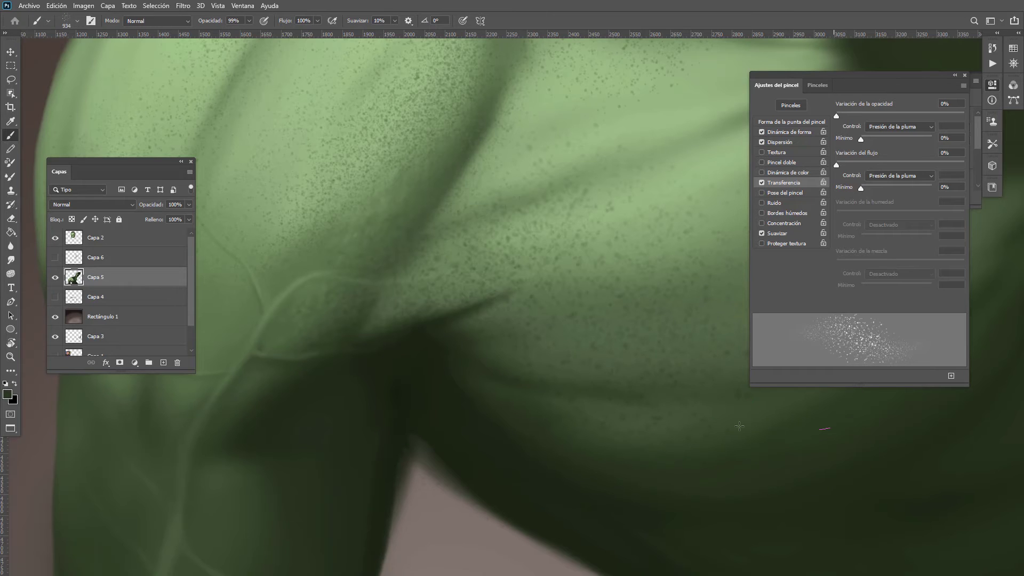
drag(578, 303, 523, 302)
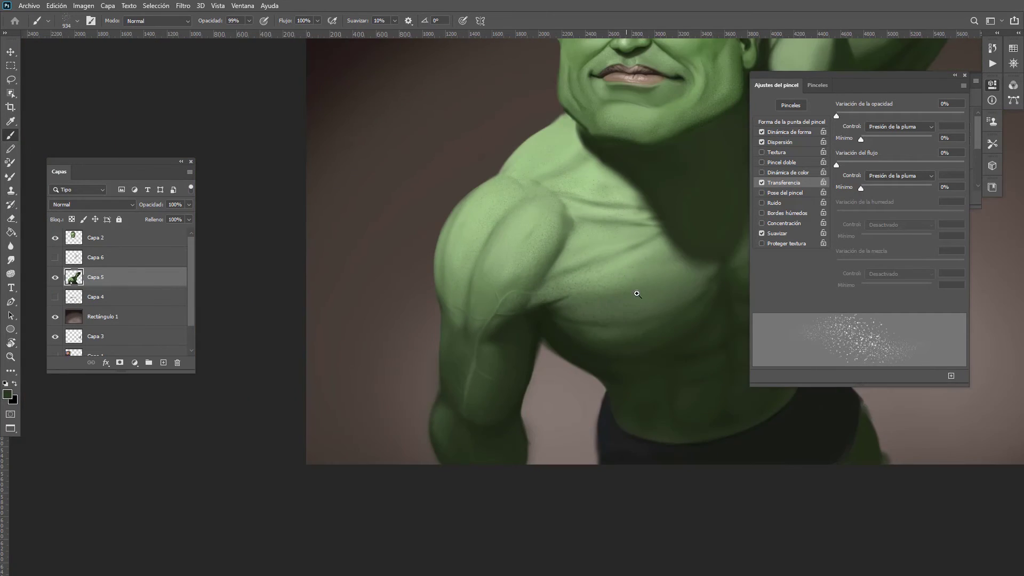
drag(635, 292, 666, 293)
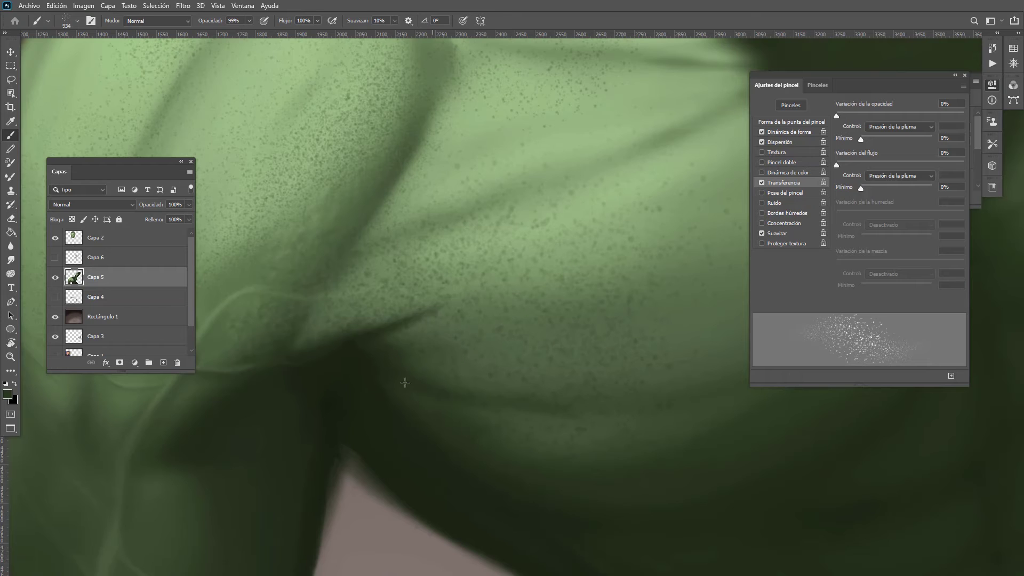
alt+click(354, 365)
drag(364, 386, 452, 425)
Step: Switch to a soft round brush and dab sampled light green texture among the speckles beside the armpit crease at 131 px
right_click(535, 295)
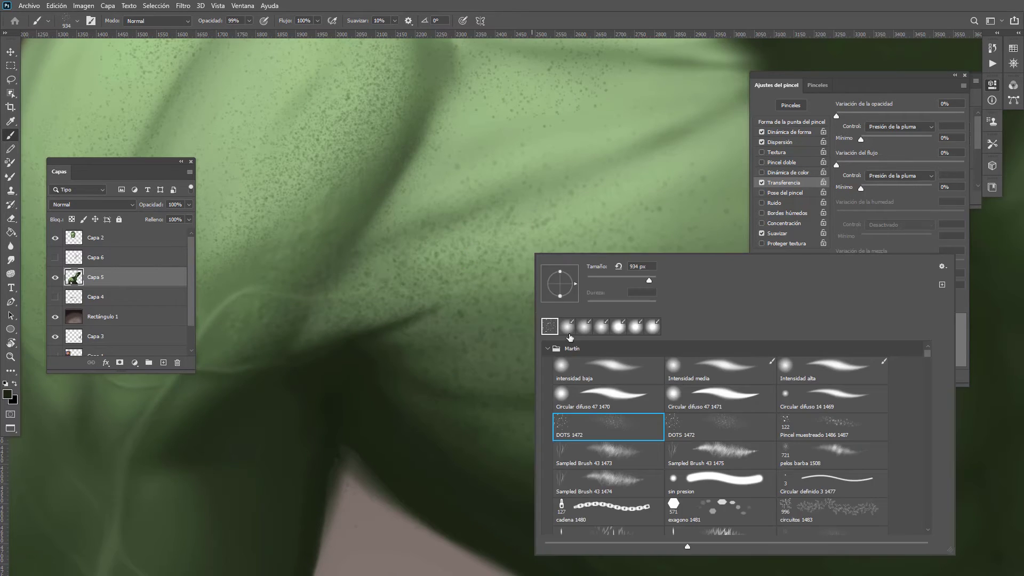
click(567, 326)
click(499, 253)
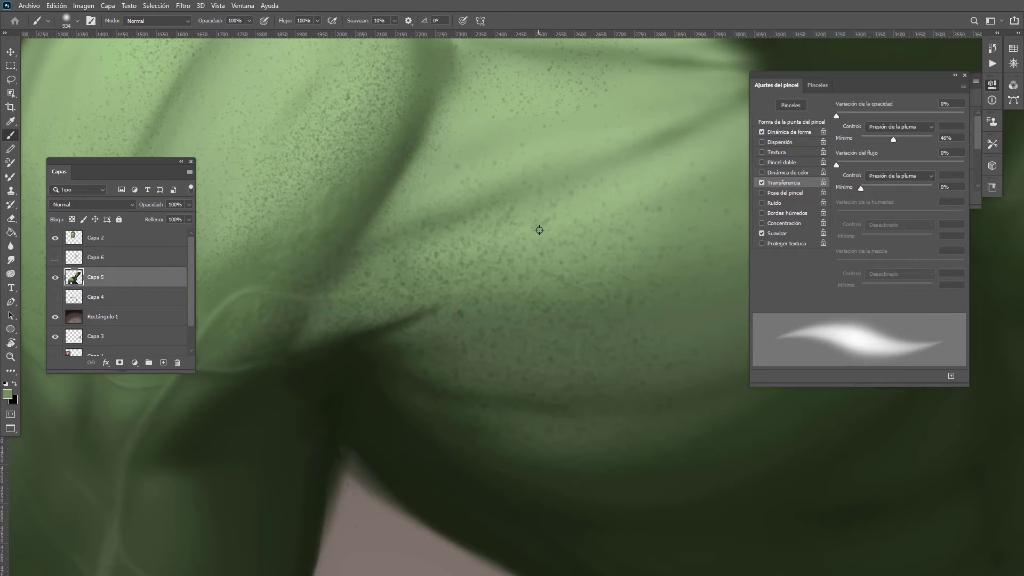
alt+click(549, 231)
drag(502, 279, 336, 315)
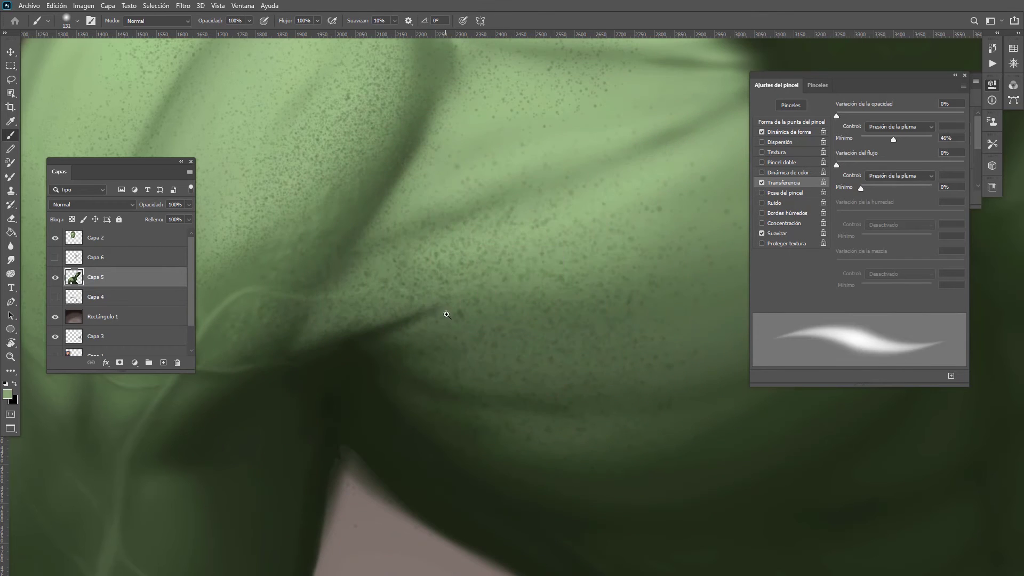
click(447, 315)
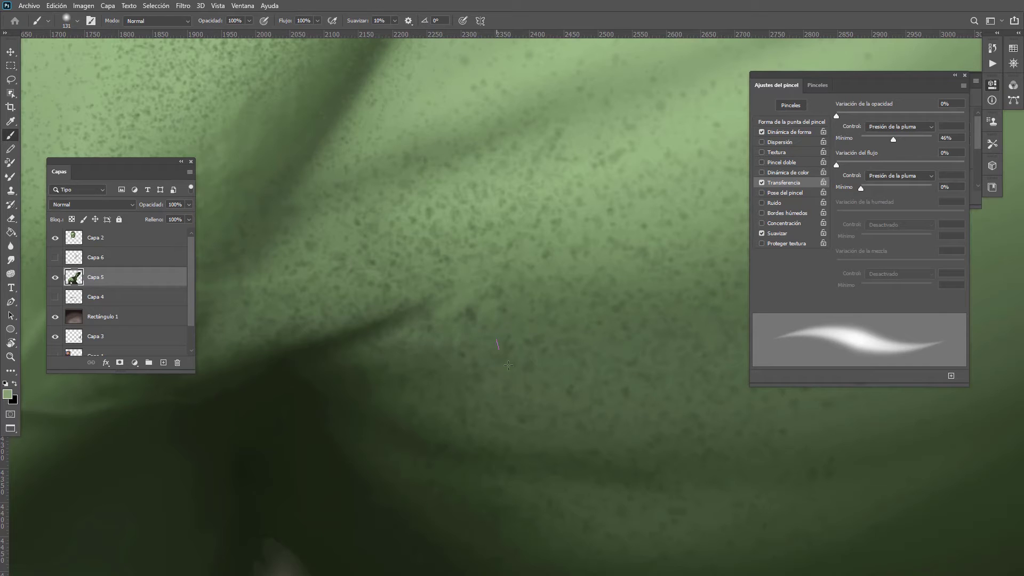
drag(472, 360, 430, 357)
mouse_move(490, 322)
mouse_down()
mouse_move(448, 322)
mouse_move(549, 319)
mouse_up()
drag(476, 356, 481, 354)
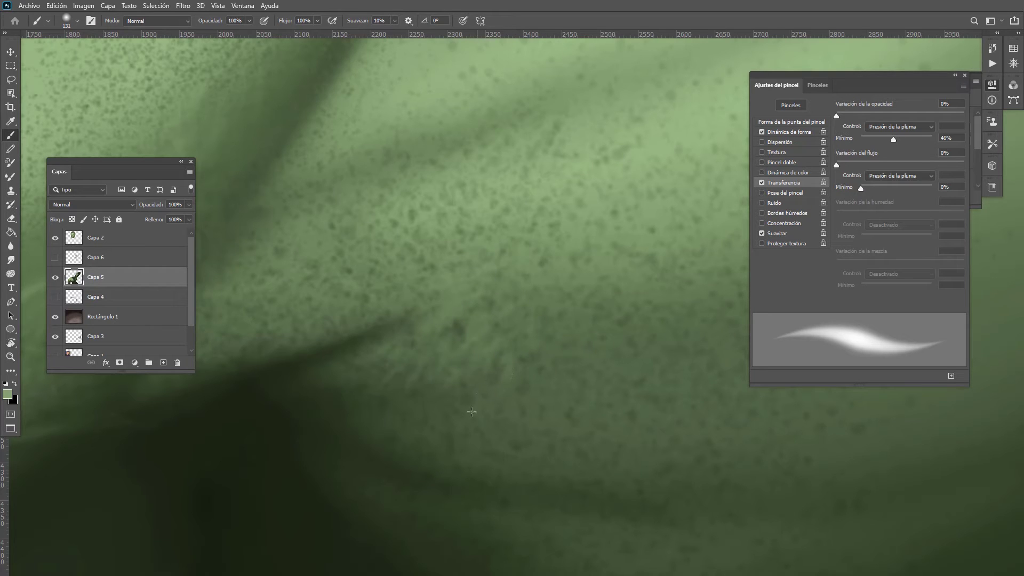
Step: Extend the fine bumpy skin texture down the shaded chest below the armpit crease with a sampled mid green
scroll(520, 331, down, 5)
scroll(520, 331, up, 5)
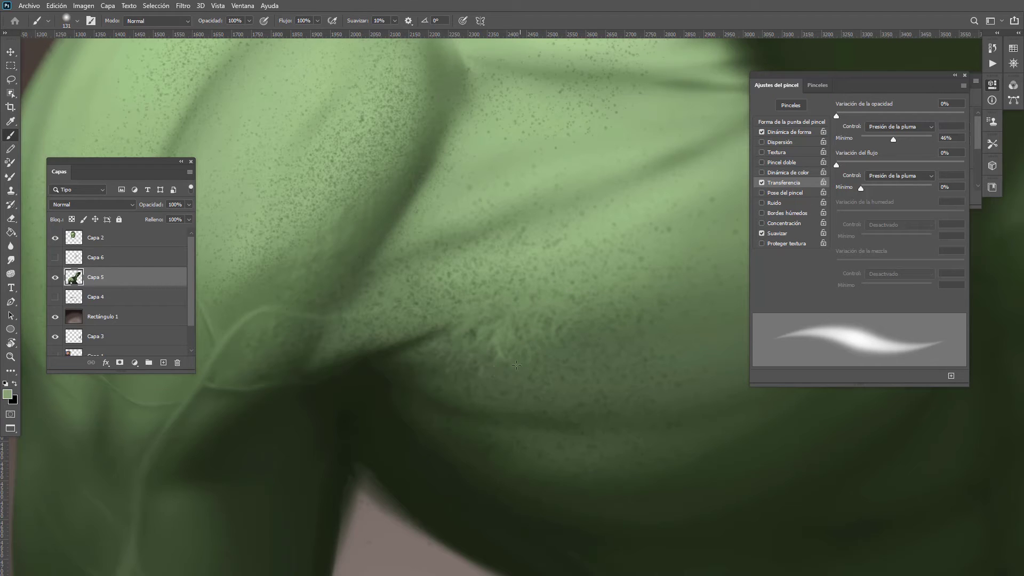
alt+click(501, 349)
drag(502, 363, 491, 363)
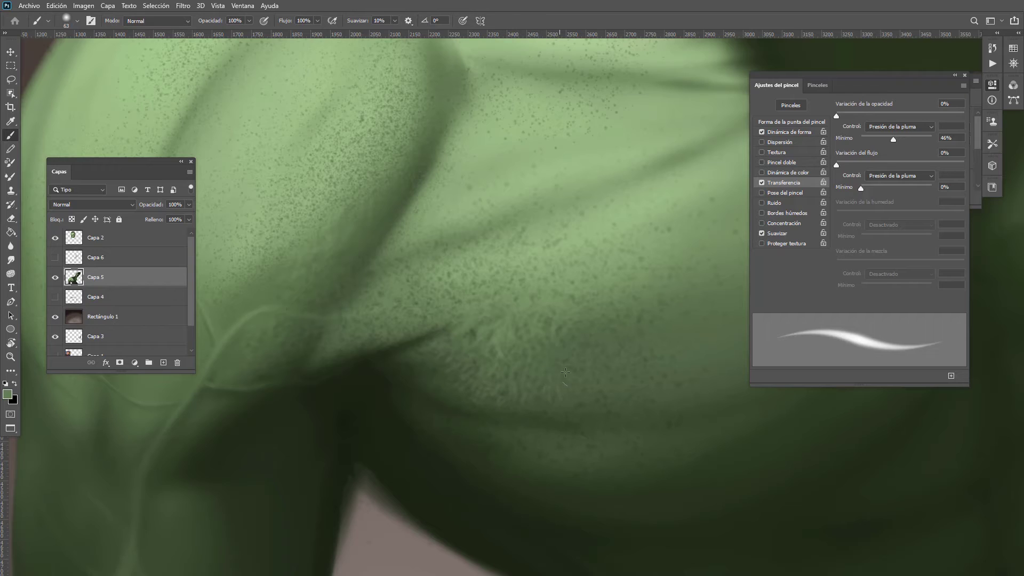
Step: Add short light green strokes between the speckles above the armpit crease, using a color sampled from the chest
scroll(532, 341, down, 7)
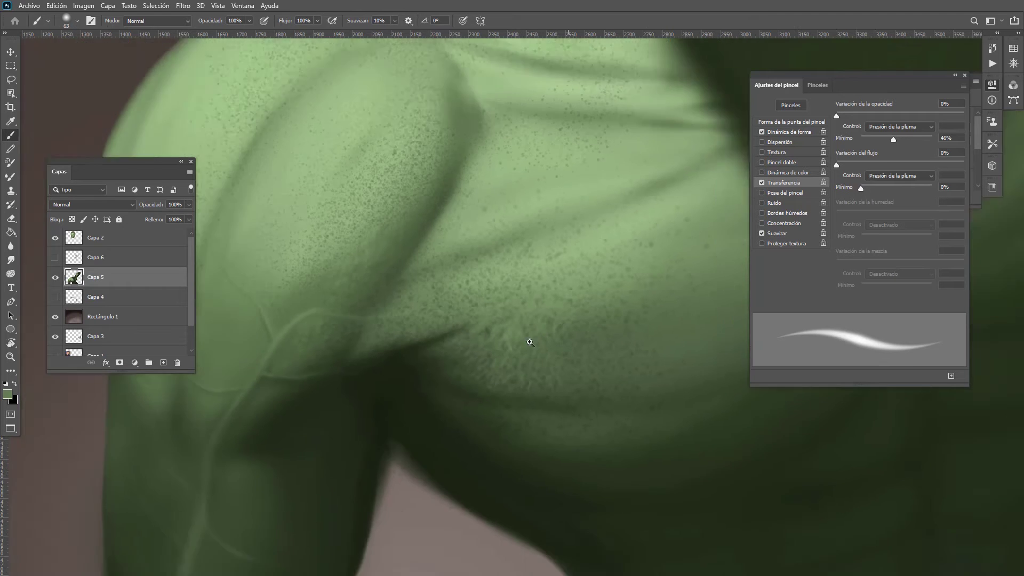
scroll(550, 325, up, 7)
alt+click(555, 285)
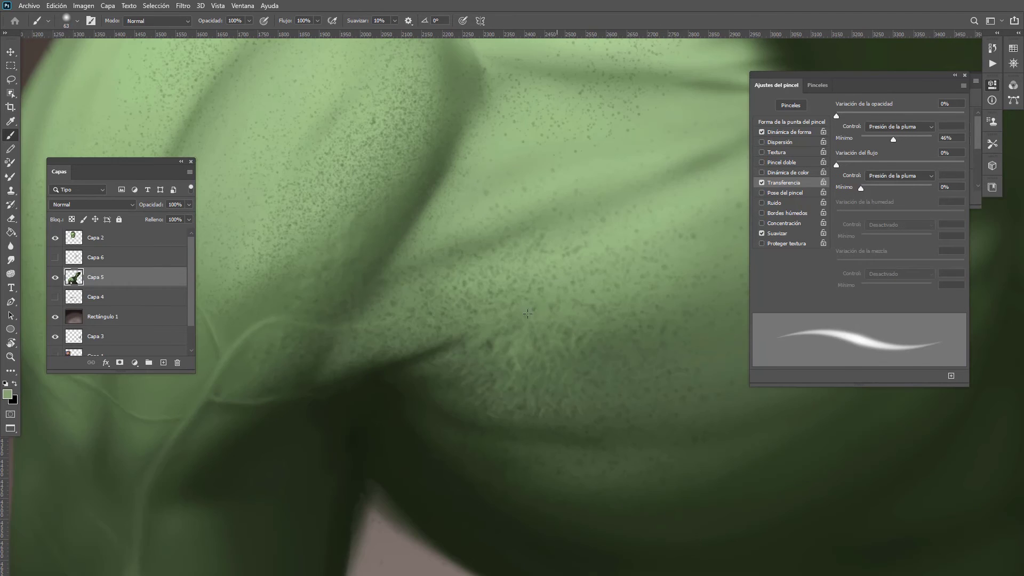
drag(524, 325, 515, 300)
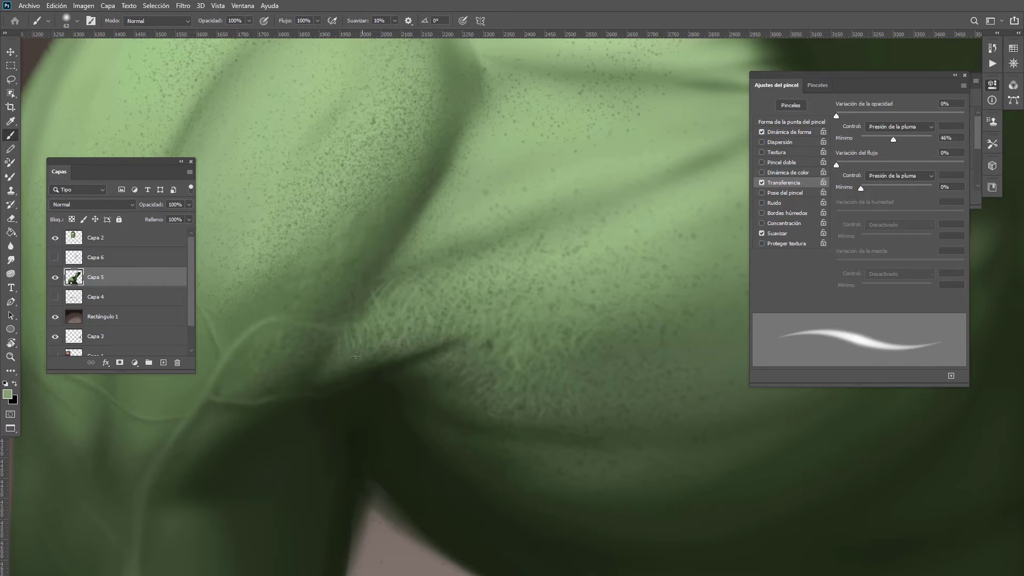
Step: Softly blend the textured area around the armpit crease with sampled greens and 495 and 817 px brushes
drag(460, 384, 398, 414)
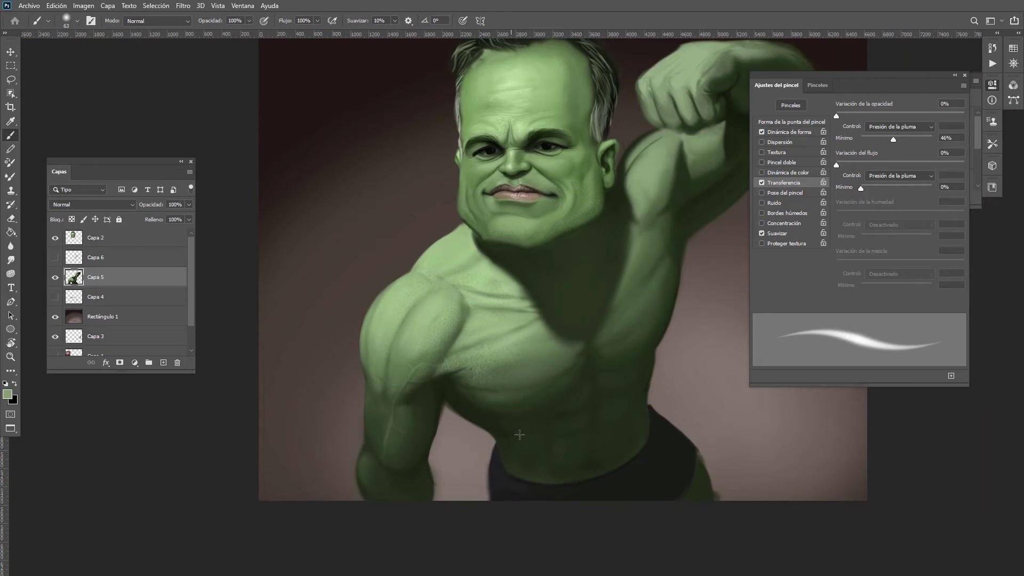
drag(480, 415, 503, 414)
drag(441, 354, 481, 351)
drag(386, 331, 486, 221)
alt+click(330, 310)
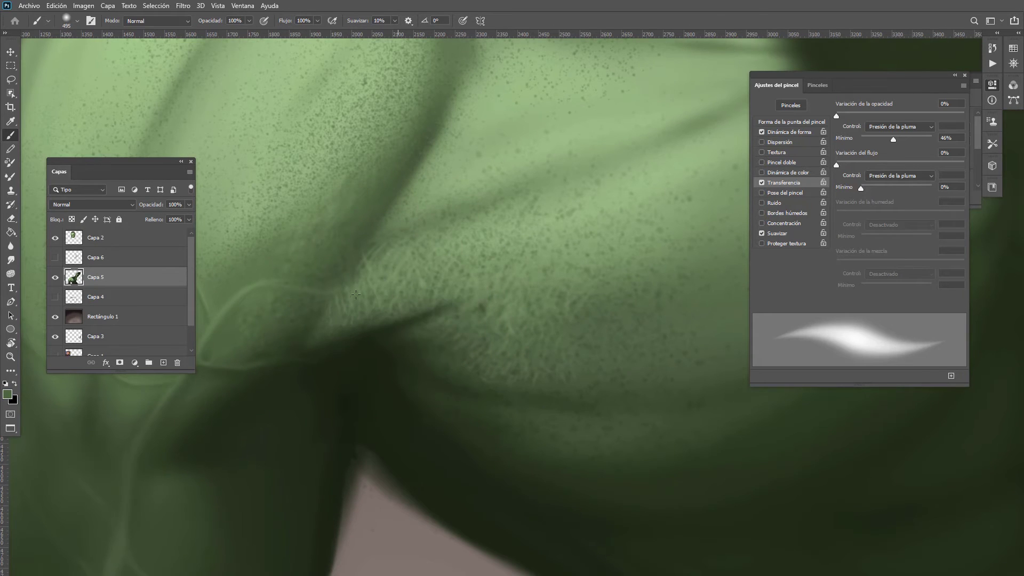
drag(480, 285, 511, 306)
alt+click(467, 326)
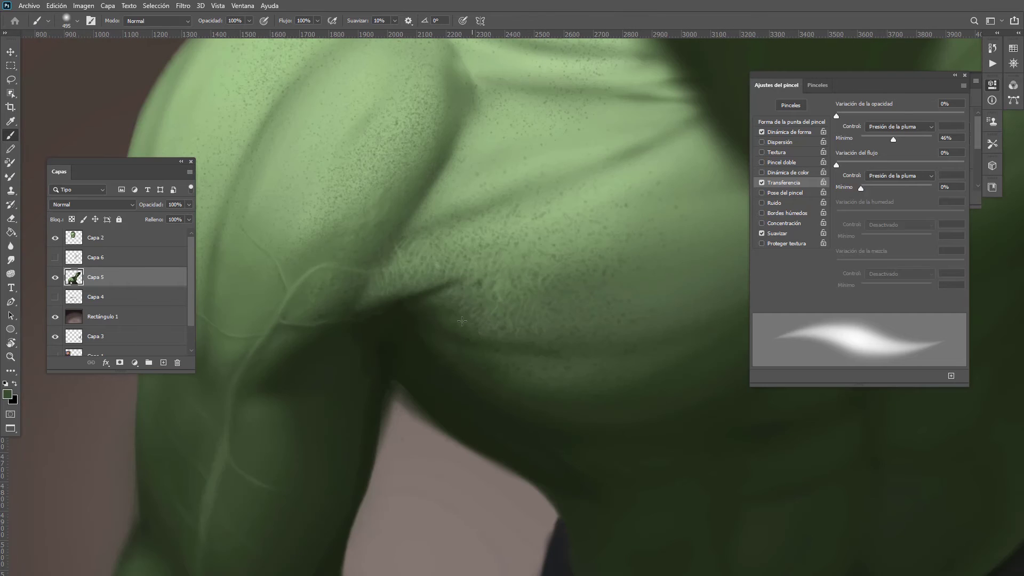
scroll(497, 265, down, 3)
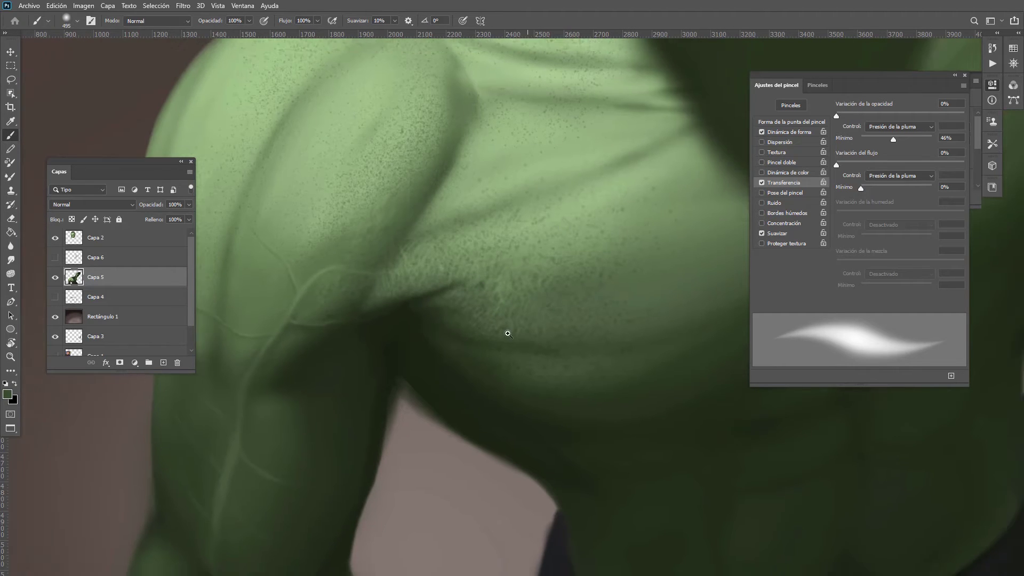
scroll(526, 286, up, 2)
drag(524, 294, 541, 301)
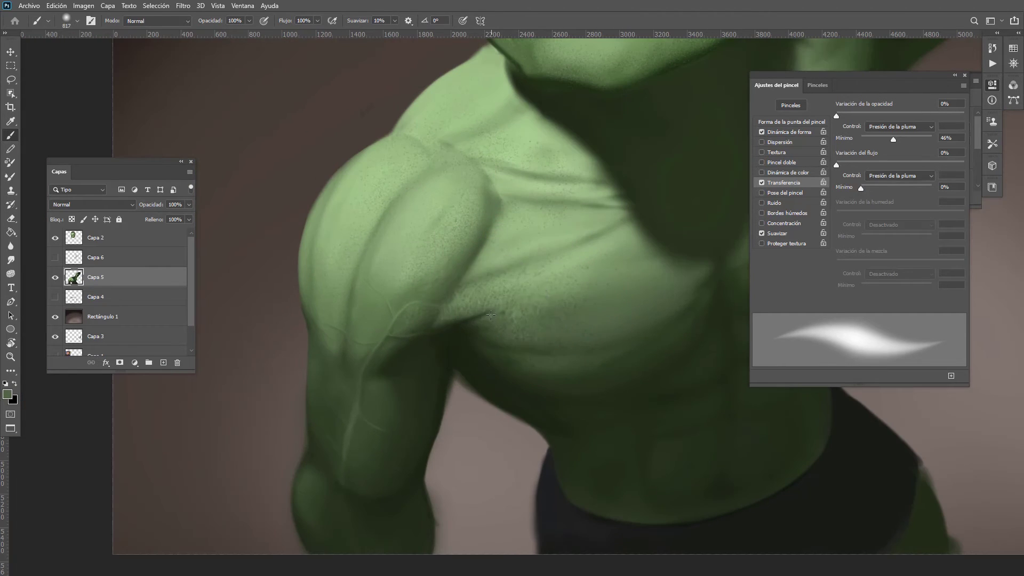
Step: Smooth and brighten the middle of the chest muscle with broad strokes of sampled light green
alt+click(596, 275)
drag(604, 256, 515, 266)
drag(562, 301, 525, 296)
drag(577, 276, 588, 284)
mouse_move(577, 280)
mouse_down()
mouse_move(603, 278)
mouse_move(622, 249)
mouse_move(504, 298)
mouse_up()
alt+click(602, 274)
drag(644, 241, 631, 245)
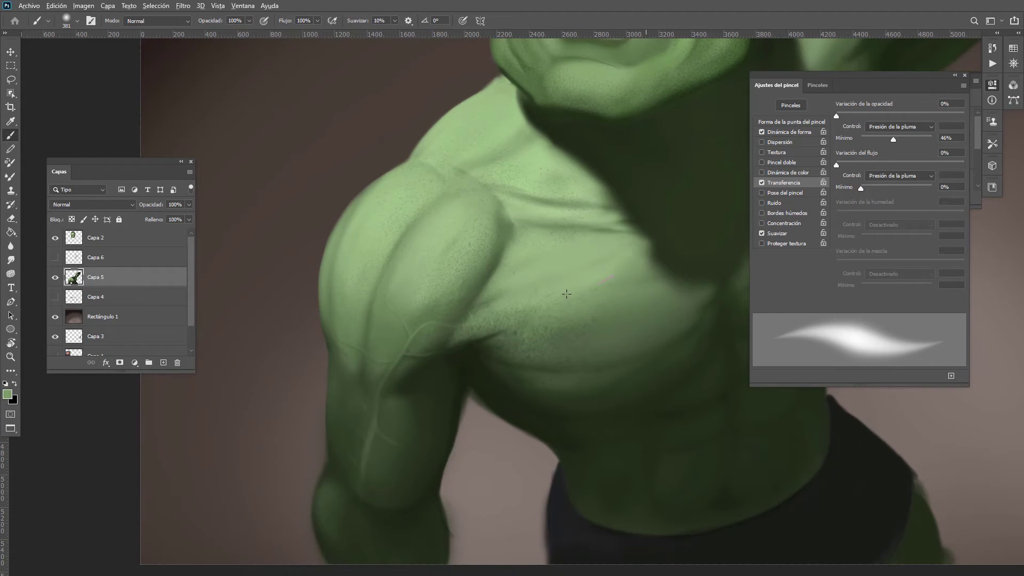
Step: Shade the chest beside the shoulder and define its fold with sampled greens, reducing the brush to 262 px and smaller
drag(596, 288, 512, 302)
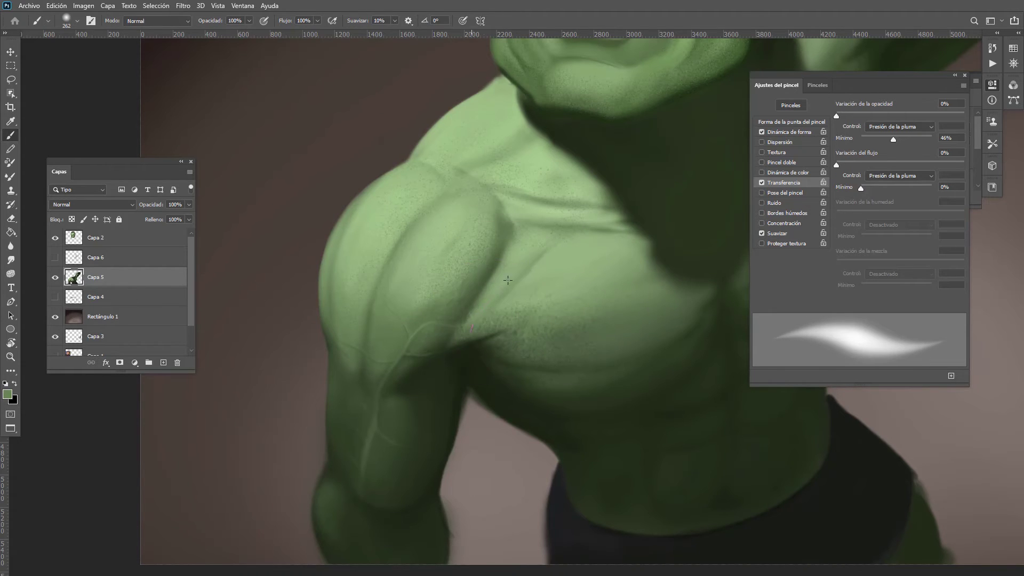
drag(508, 280, 471, 331)
mouse_move(501, 291)
mouse_down()
mouse_move(583, 243)
mouse_move(566, 254)
mouse_move(553, 247)
mouse_move(491, 301)
mouse_up()
alt+click(566, 255)
alt+click(504, 249)
drag(497, 257, 472, 253)
key(ctrl+0)
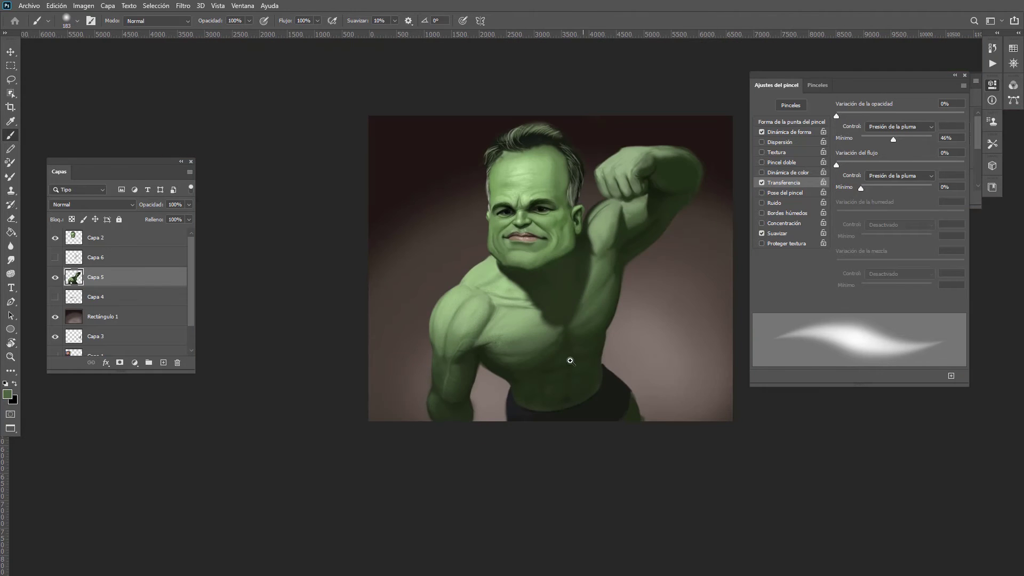
Step: Deepen the curved fold along the lower edge of the chest muscle with a sampled dark green
ctrl+click(525, 364)
ctrl+click(510, 347)
ctrl+click(515, 366)
alt+click(294, 316)
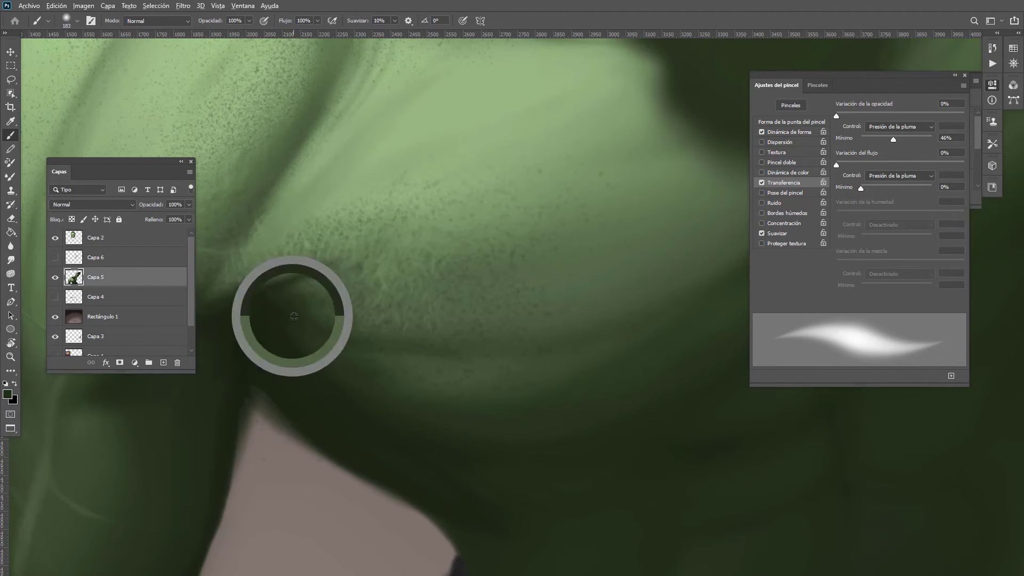
mouse_move(318, 338)
mouse_down()
mouse_move(430, 359)
mouse_move(565, 348)
mouse_up()
drag(404, 349, 506, 365)
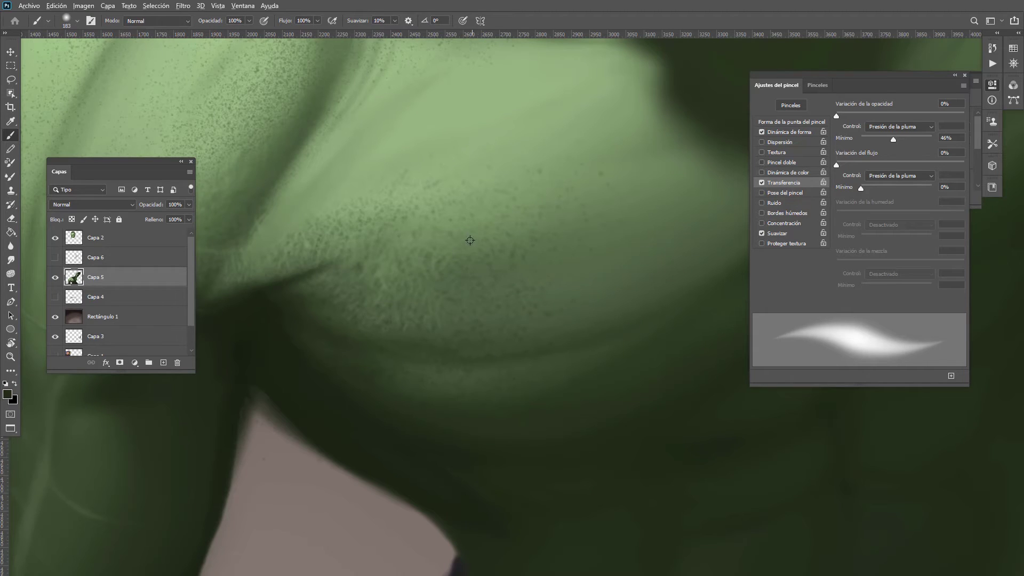
Step: Dab light green skin highlights on the lower chest just above the fold with sampled greens and a 139 px brush
alt+click(469, 241)
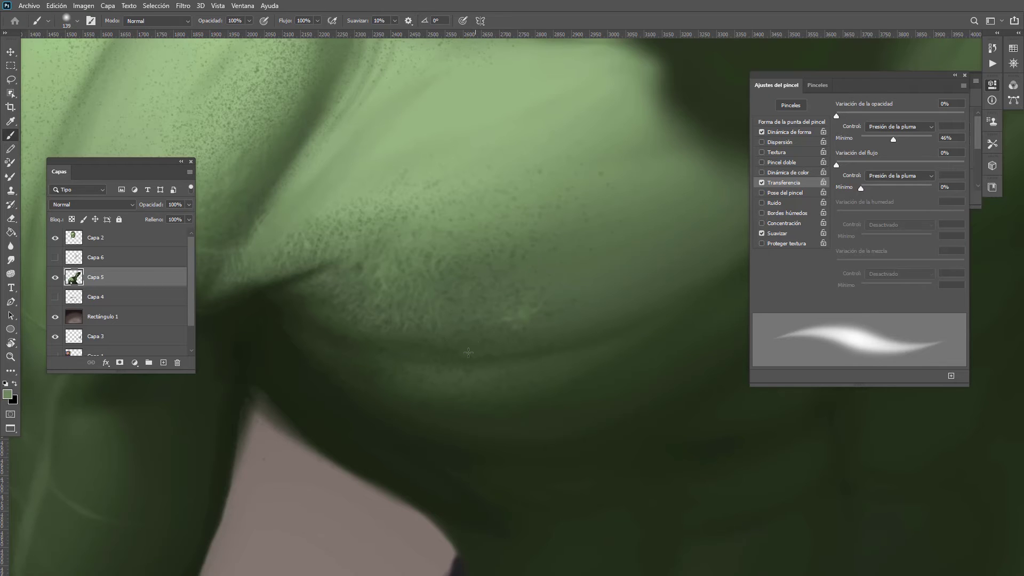
alt+click(516, 333)
mouse_move(553, 324)
mouse_down()
mouse_move(535, 327)
mouse_move(573, 292)
mouse_up()
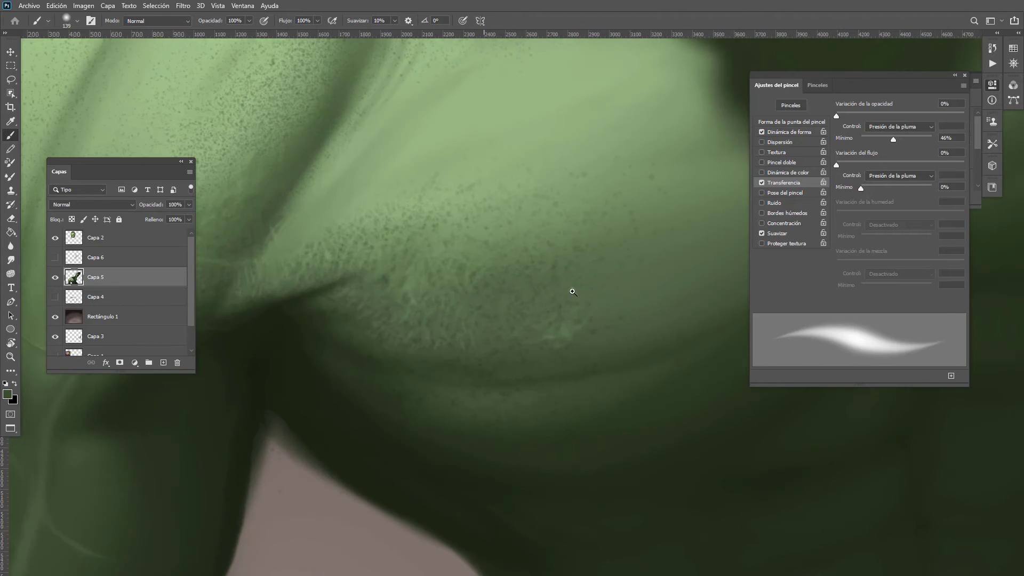
alt+click(521, 170)
drag(479, 323, 510, 309)
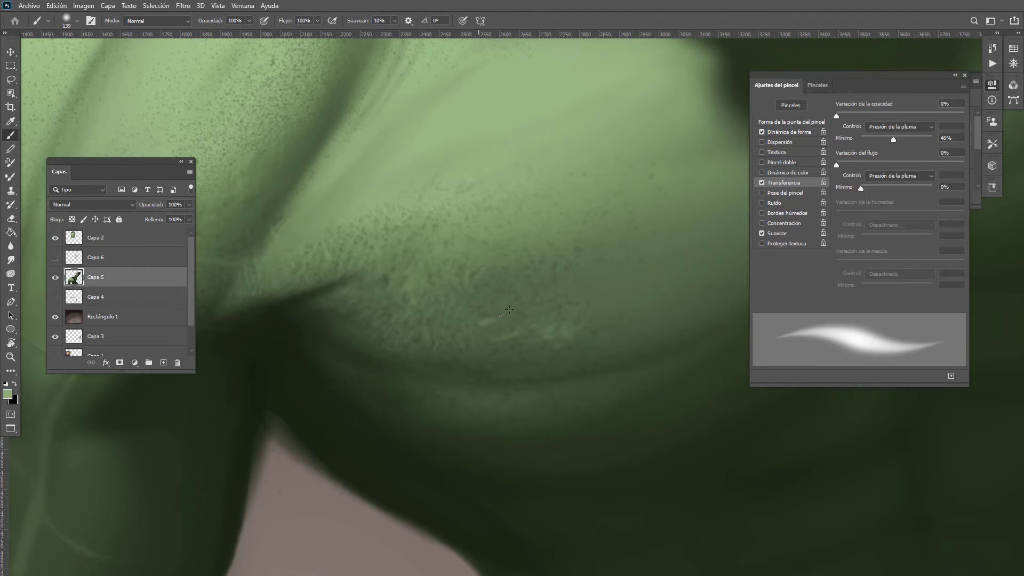
drag(450, 326, 483, 327)
scroll(520, 292, down, 5)
scroll(555, 273, up, 5)
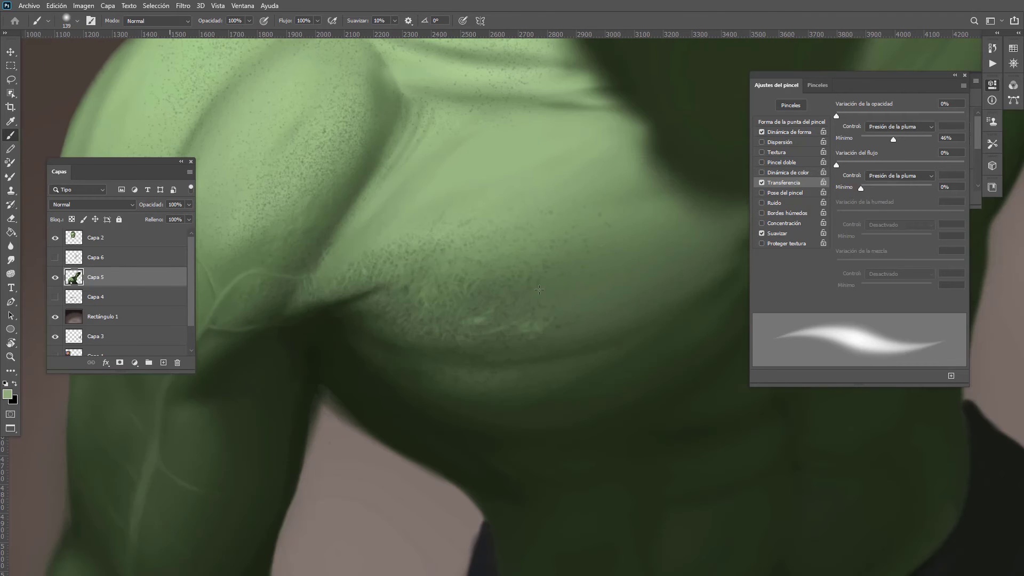
Step: Paint a thin diagonal crease with a lighter edge across the lower chest using sampled greens and the 139 px brush
alt+click(458, 354)
drag(659, 222, 545, 320)
alt+click(636, 246)
drag(534, 304, 540, 330)
scroll(540, 330, up, 1)
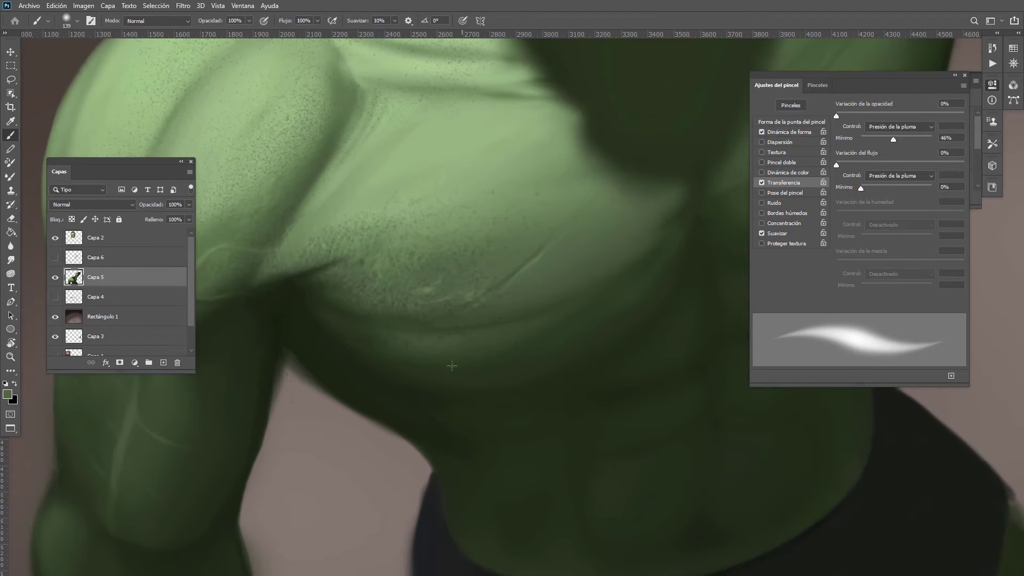
Step: Paint a dark green oval base for the nipple below the chest fold with a 278 px brush
mouse_move(479, 385)
mouse_down()
mouse_move(494, 356)
mouse_move(505, 366)
mouse_up()
drag(495, 362, 528, 365)
mouse_move(432, 373)
mouse_down()
mouse_move(546, 349)
mouse_move(503, 374)
mouse_up()
drag(428, 380, 527, 375)
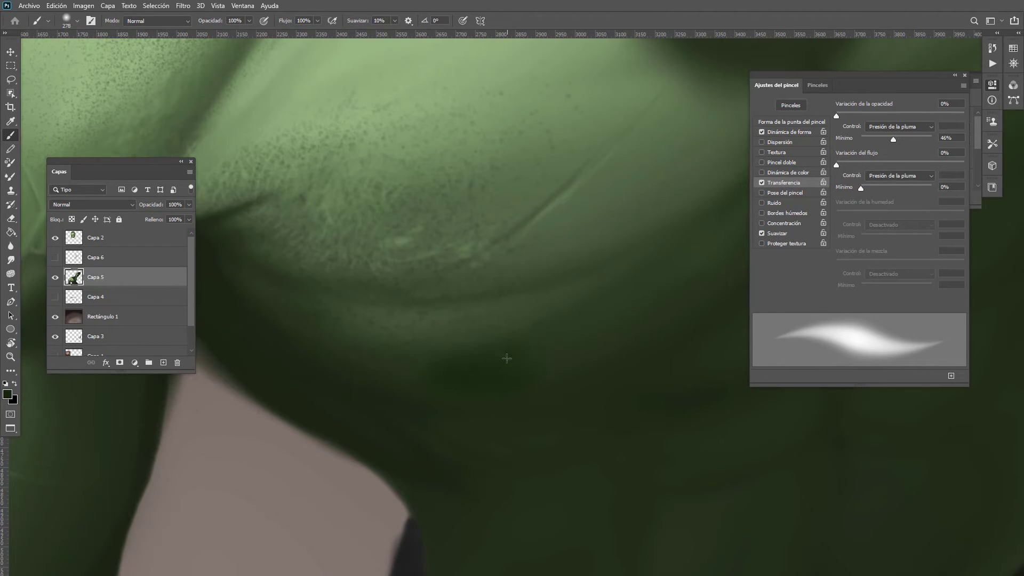
scroll(567, 344, down, 3)
scroll(568, 361, up, 3)
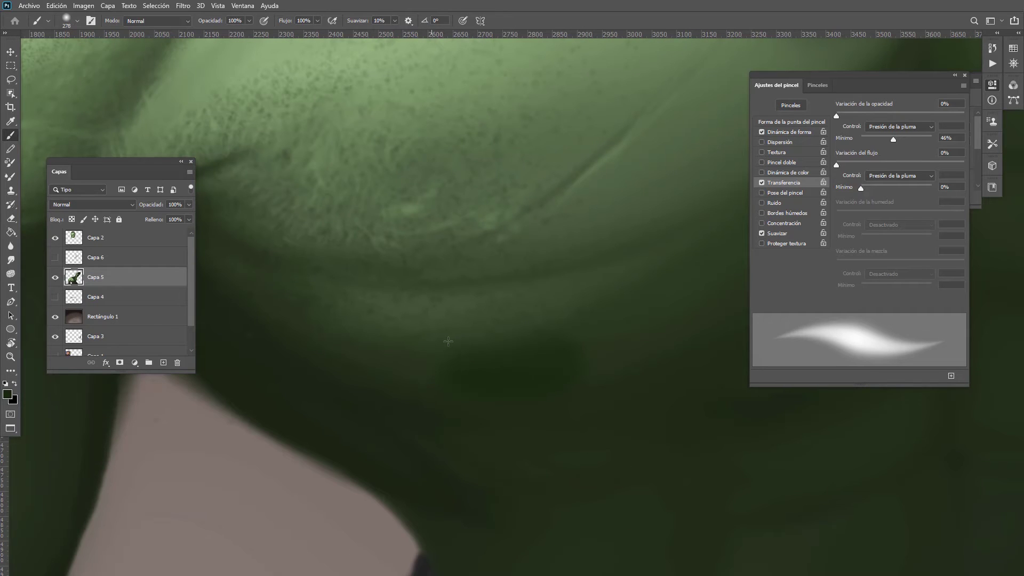
Step: Paint light green strokes around the rim and center of the nipple with 79 and 31 px brushes
alt+shift+right_click(487, 340)
alt+right_click(495, 355)
drag(523, 339, 462, 367)
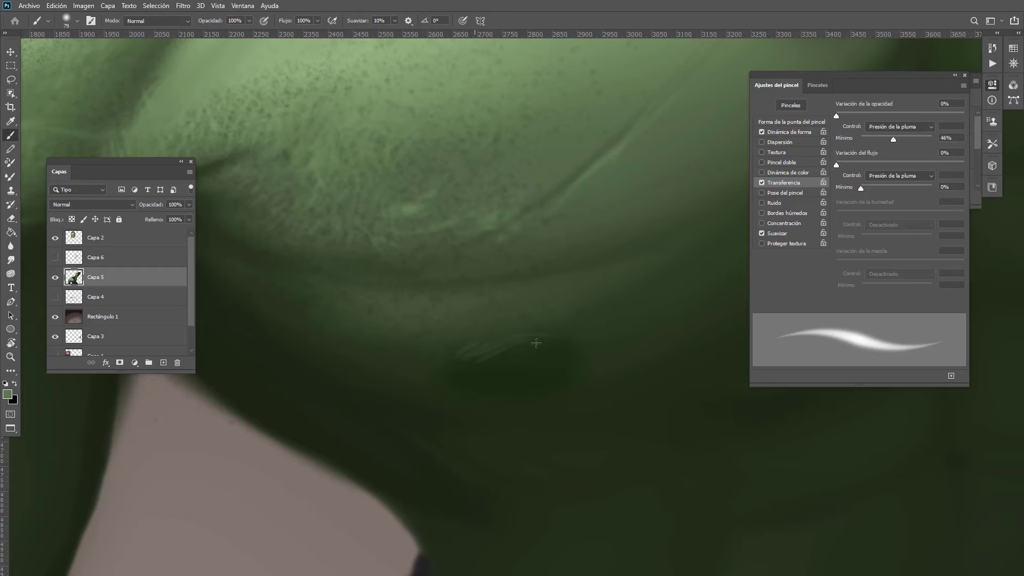
mouse_move(543, 335)
mouse_down()
mouse_move(500, 353)
mouse_move(538, 351)
mouse_move(542, 336)
mouse_move(519, 365)
mouse_up()
drag(553, 340, 544, 363)
mouse_move(525, 365)
mouse_down()
mouse_move(495, 388)
mouse_move(511, 384)
mouse_move(505, 377)
mouse_up()
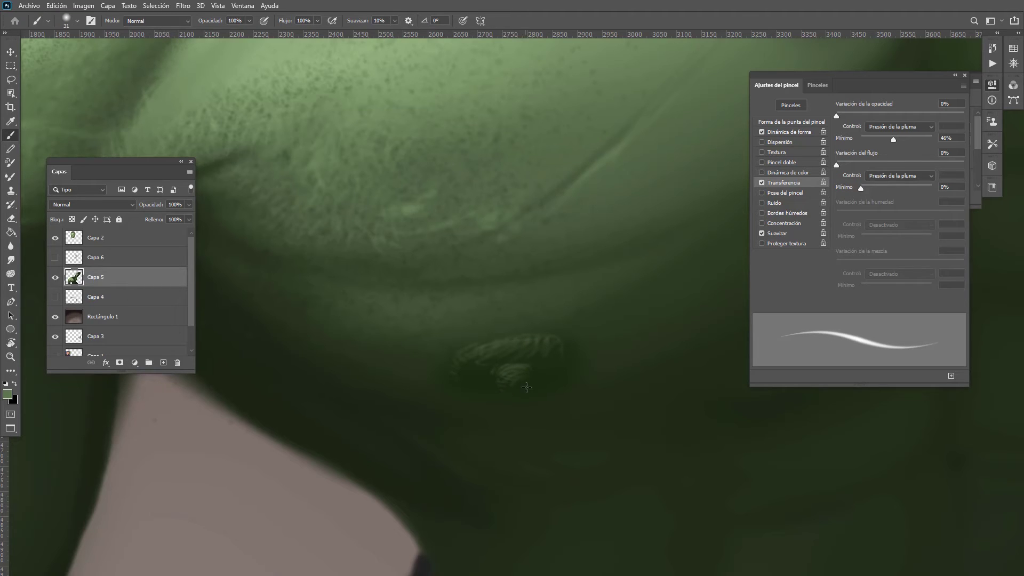
Step: Refine the nipple's center with small light green strokes, then sample nearby greens for its surrounding shading
ctrl+drag(528, 331, 482, 360)
scroll(522, 341, up, 5)
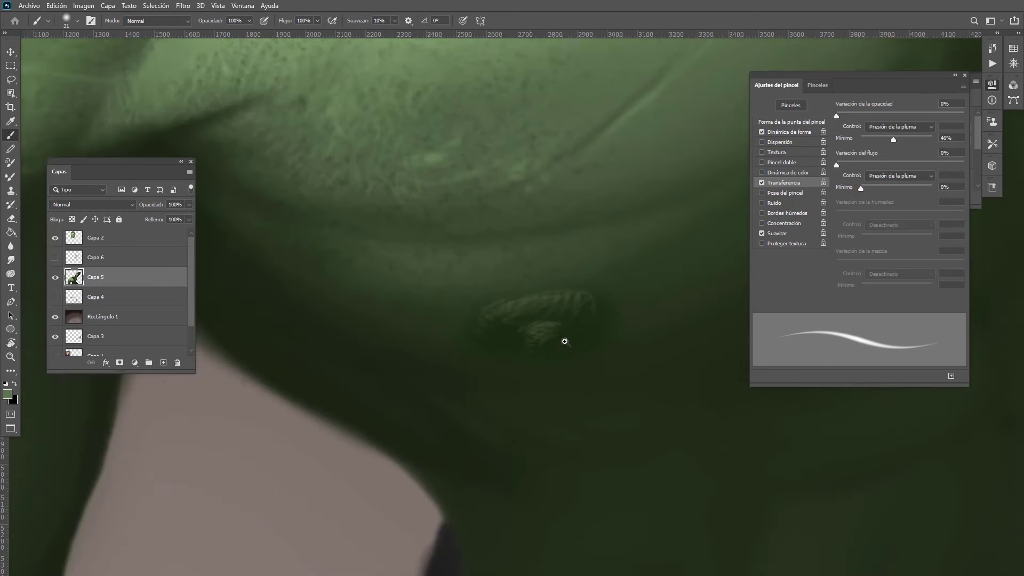
drag(546, 335, 539, 344)
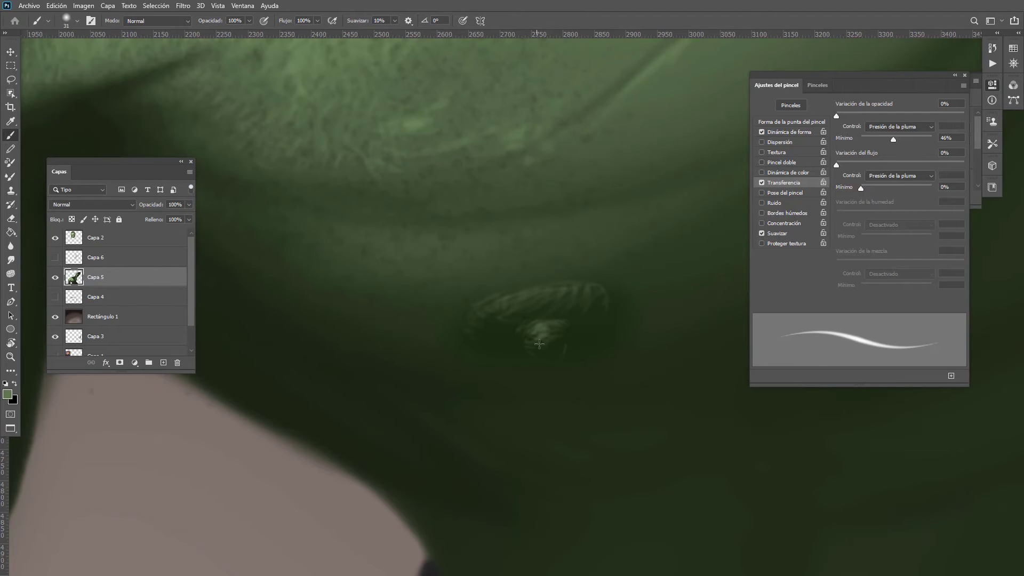
mouse_move(521, 313)
alt+mouse_down()
mouse_move(561, 306)
mouse_move(523, 304)
mouse_move(518, 320)
alt+mouse_up()
alt+click(541, 308)
scroll(507, 370, down, 8)
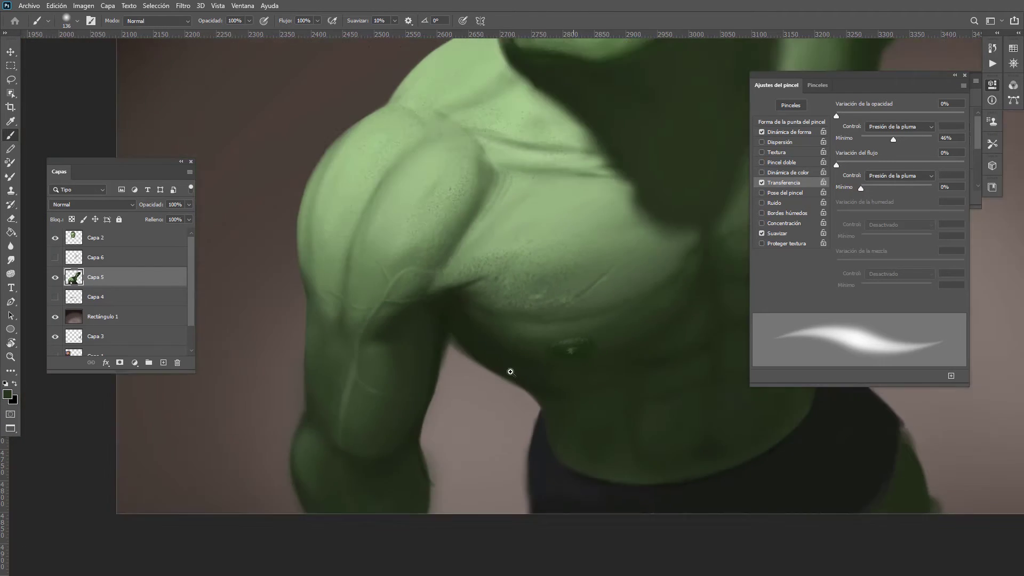
Step: Paint light green highlight strokes across the nipple beneath the chest fold with a 116 px brush
scroll(501, 379, down, 5)
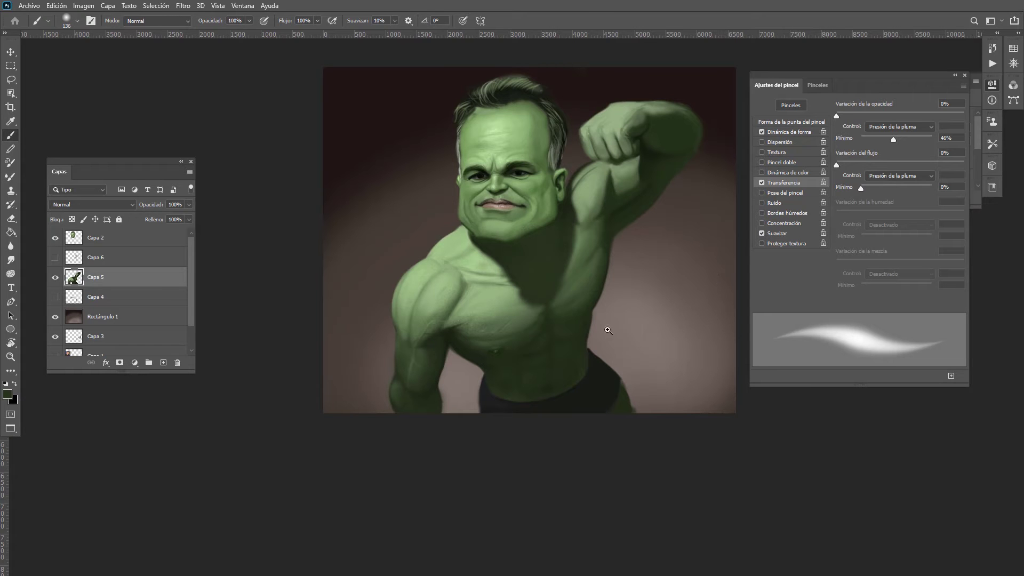
scroll(504, 328, up, 8)
mouse_move(503, 353)
mouse_down()
mouse_move(512, 364)
mouse_move(477, 377)
mouse_up()
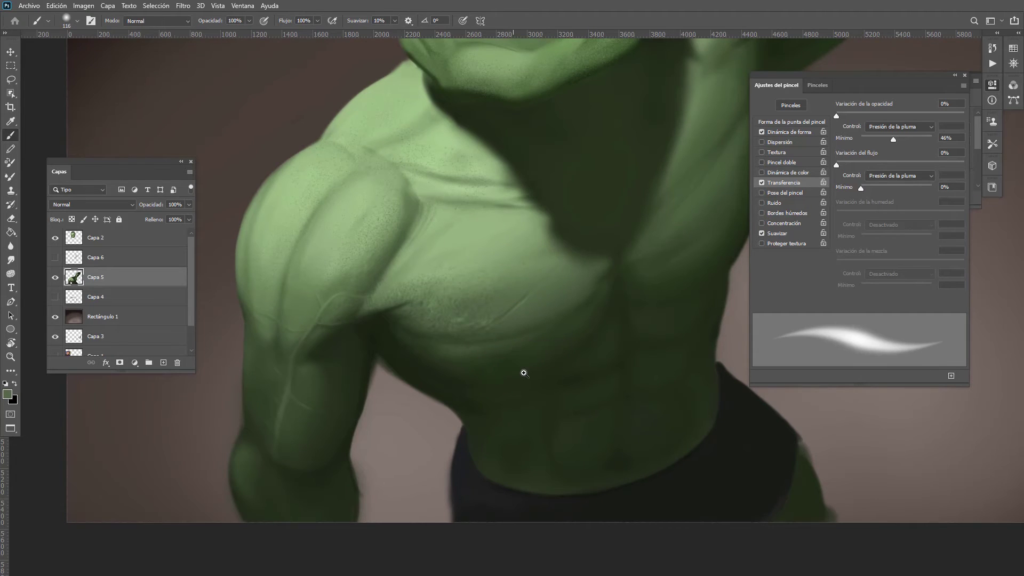
scroll(523, 370, down, 2)
scroll(508, 373, up, 1)
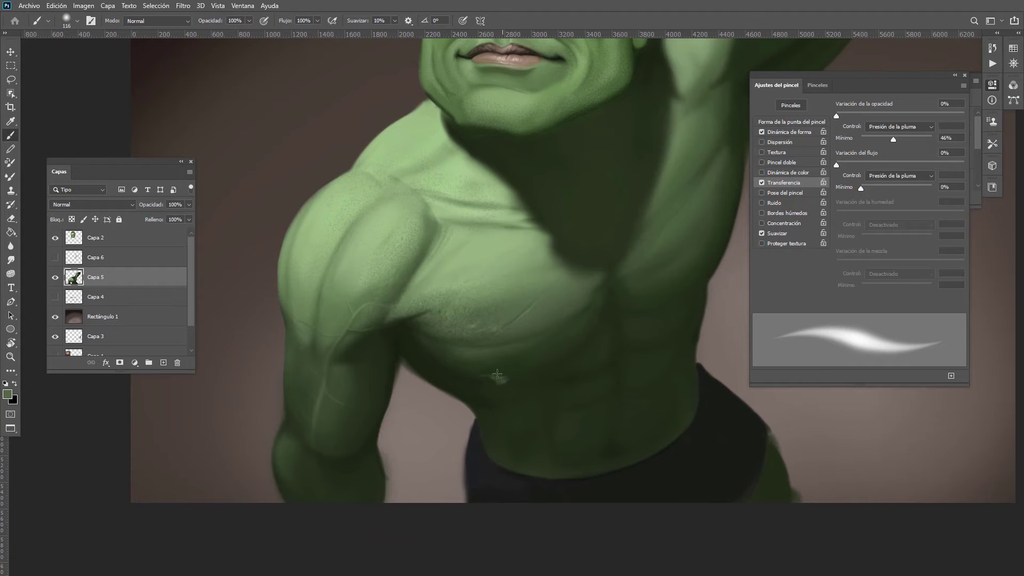
mouse_move(507, 367)
mouse_down()
mouse_move(528, 367)
mouse_move(509, 378)
mouse_move(549, 384)
mouse_move(581, 377)
mouse_up()
alt+click(517, 374)
mouse_move(537, 369)
mouse_down()
mouse_move(483, 378)
mouse_move(533, 363)
mouse_move(458, 368)
mouse_move(466, 363)
mouse_up()
Step: Refine the nipple's lower rim and surrounding shadow with sampled dark greens and a 72 px brush
alt+click(421, 339)
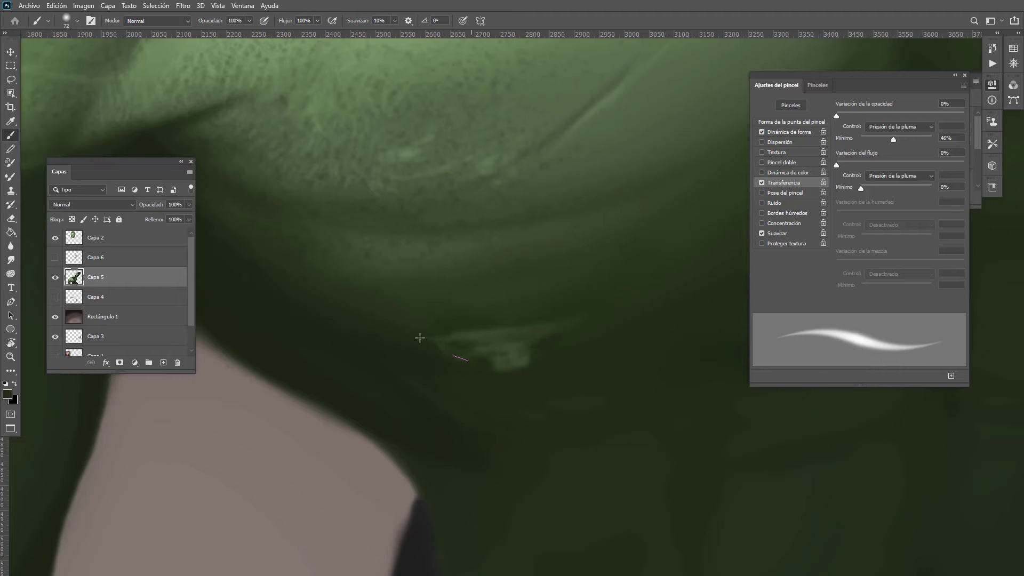
mouse_move(421, 339)
mouse_down()
mouse_move(495, 379)
mouse_move(544, 367)
mouse_move(512, 384)
mouse_up()
alt+click(536, 364)
drag(533, 351, 421, 397)
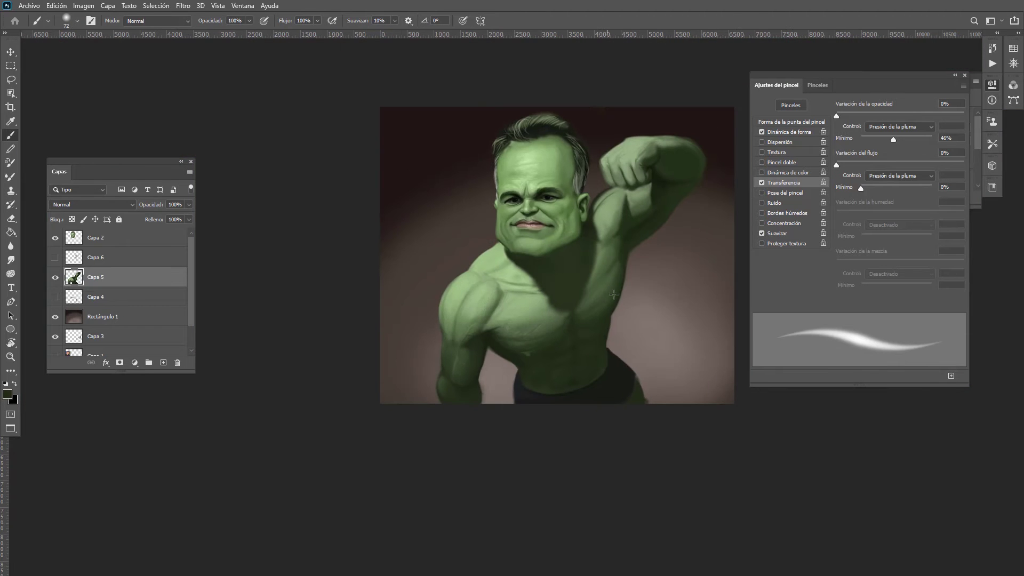
Step: Paint a small light green nipple near the far outer edge of the chest with a 141 px brush
mouse_move(612, 293)
mouse_down()
mouse_move(637, 302)
mouse_move(642, 293)
mouse_move(626, 293)
mouse_up()
scroll(628, 299, up, 3)
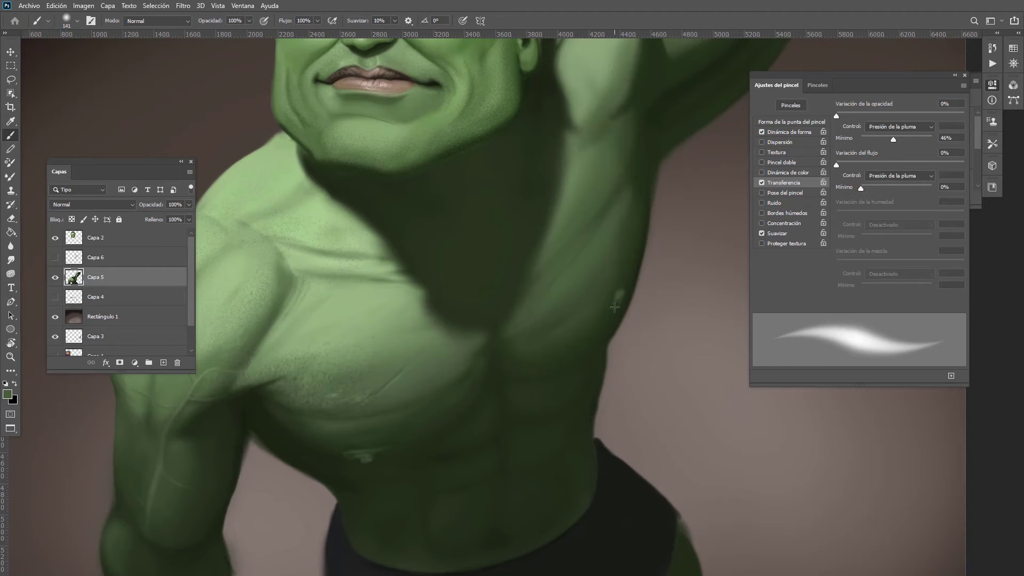
alt+click(623, 292)
alt+shift+right_click(623, 295)
key(ctrl+0)
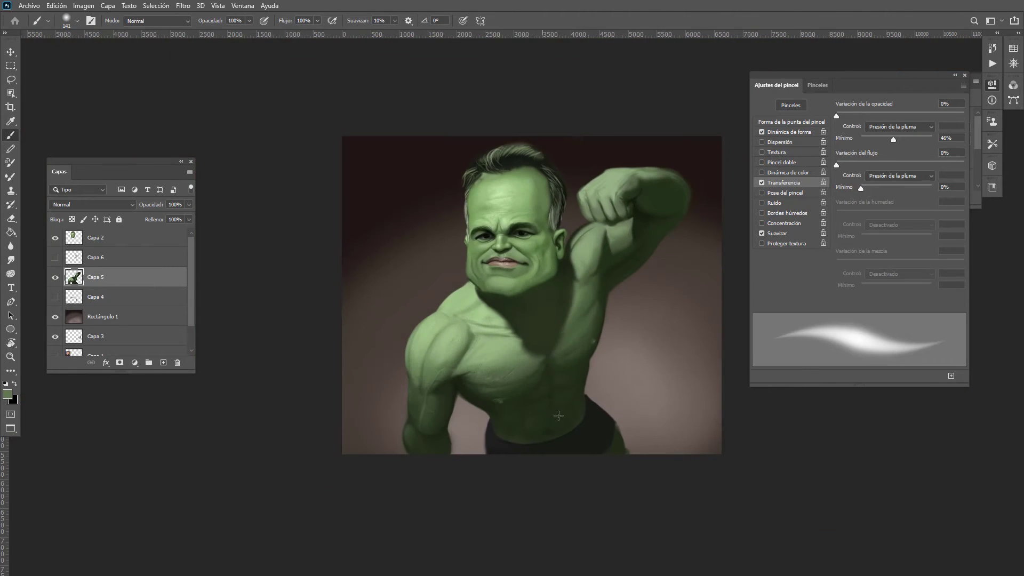
ctrl+click(554, 350)
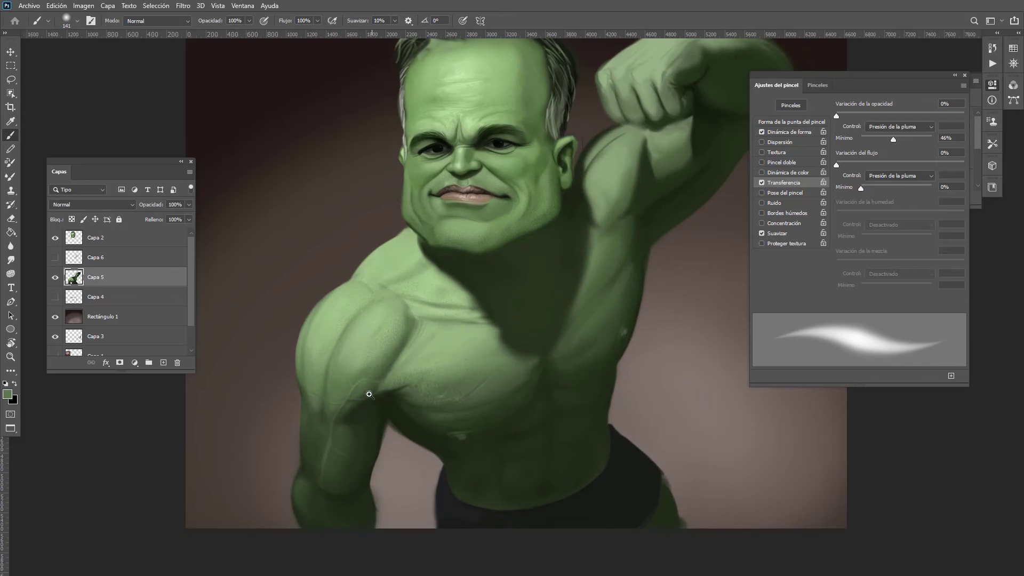
ctrl+click(376, 389)
alt+click(411, 413)
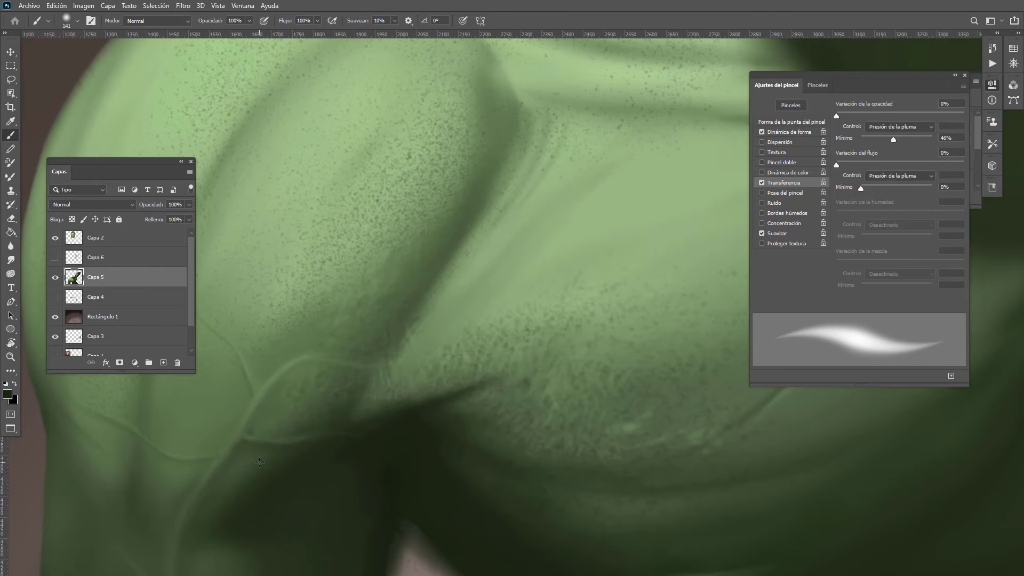
key(ctrl+0)
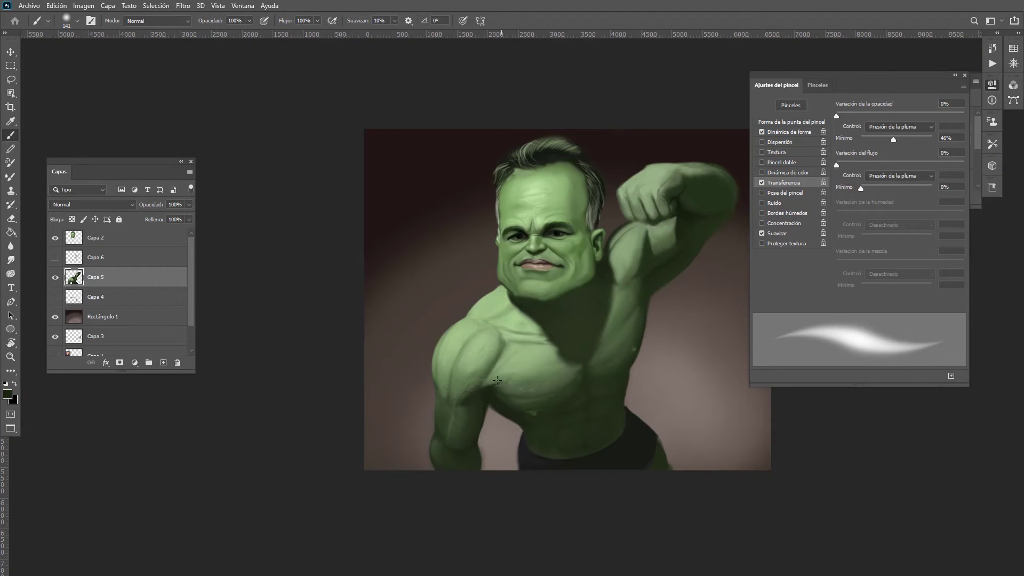
Step: Shade the armpit crease and the inner edge of the chest with sampled dark green, using 248 and 117 px brushes
ctrl+click(500, 360)
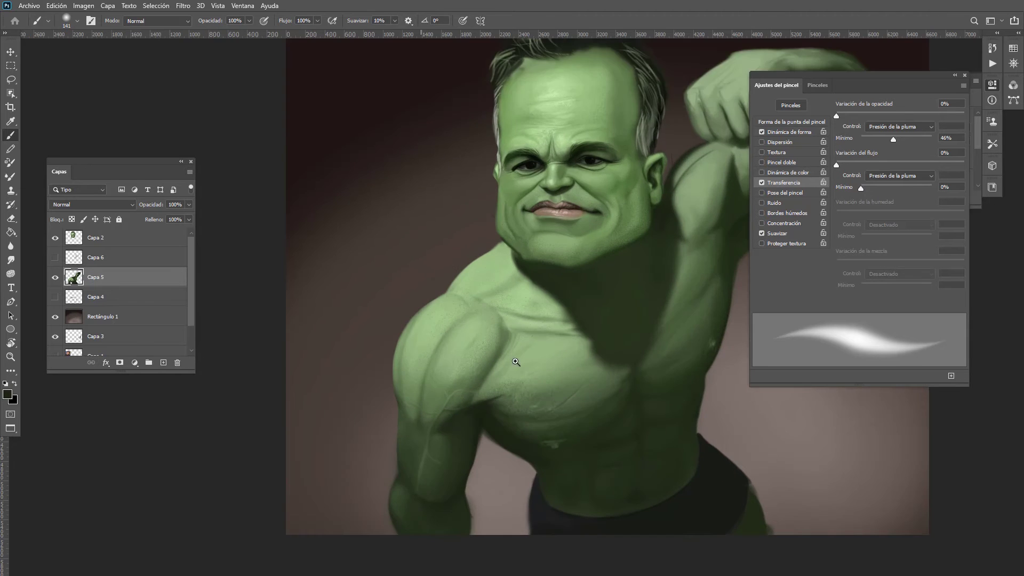
ctrl+click(491, 395)
ctrl+click(477, 421)
drag(475, 428, 483, 428)
drag(442, 358, 433, 246)
ctrl+click(481, 299)
alt+click(477, 301)
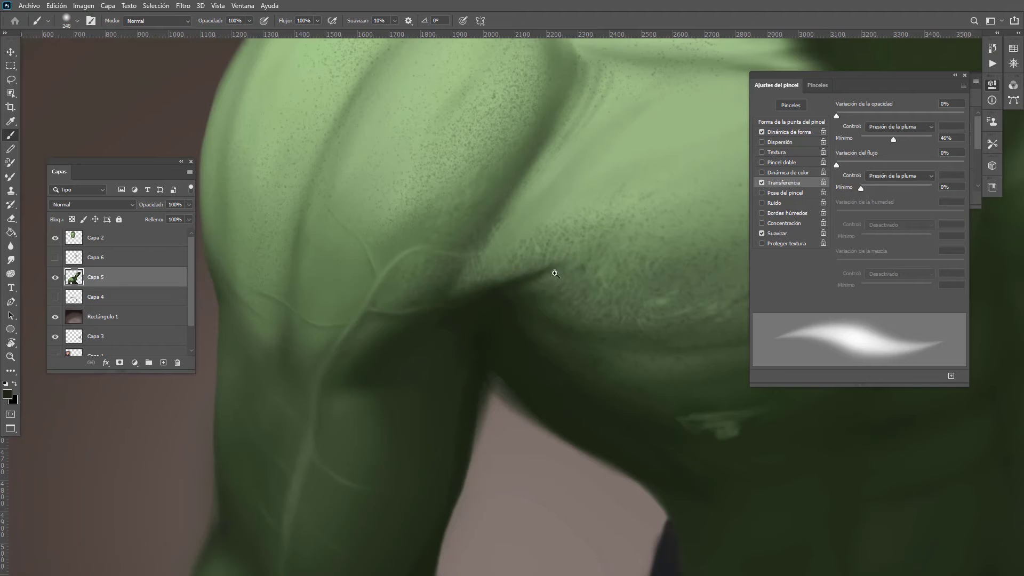
drag(555, 274, 501, 285)
drag(569, 334, 475, 319)
drag(496, 275, 517, 265)
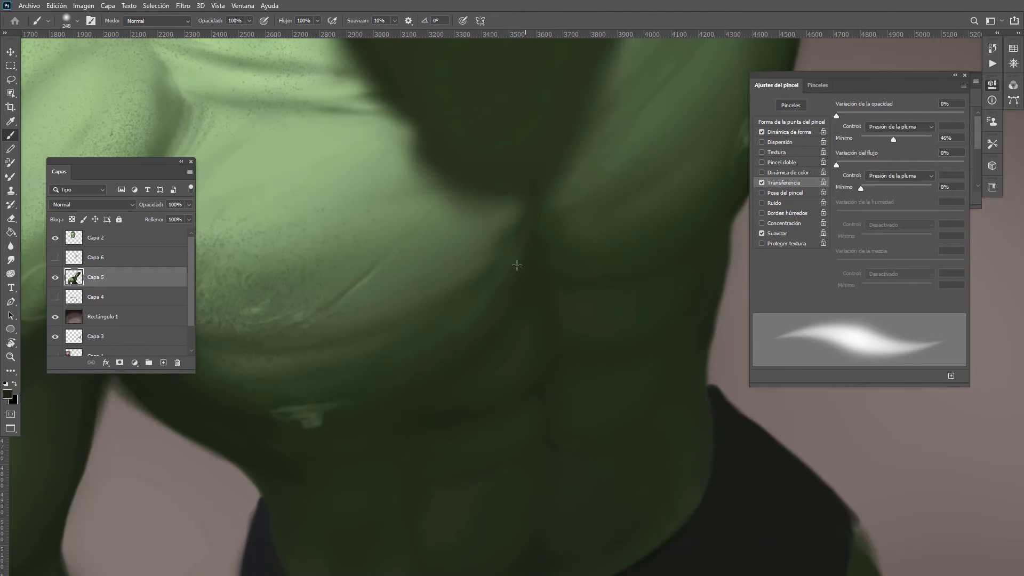
mouse_move(432, 270)
mouse_down()
mouse_move(418, 279)
mouse_move(460, 280)
mouse_move(466, 293)
mouse_move(450, 294)
mouse_up()
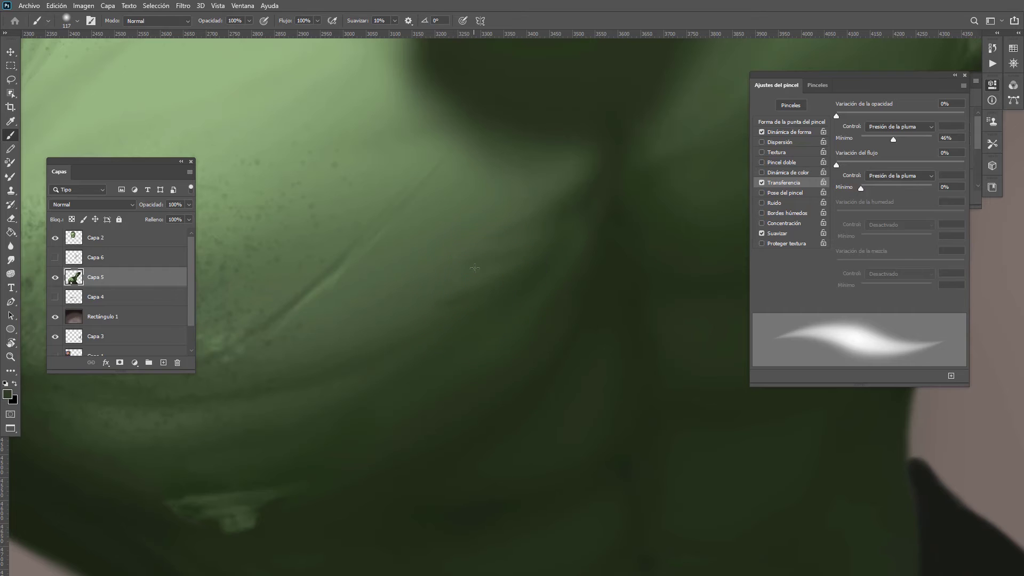
Step: Try the pelitos 1501 hair brush at 939 px on the lower chest, then undo the stroke
right_click(440, 255)
click(557, 322)
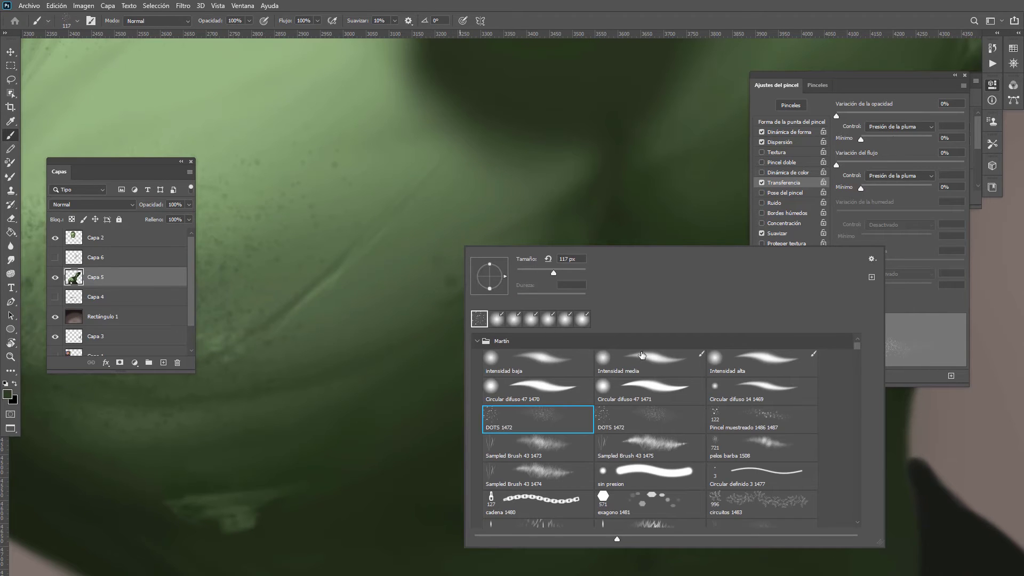
click(746, 416)
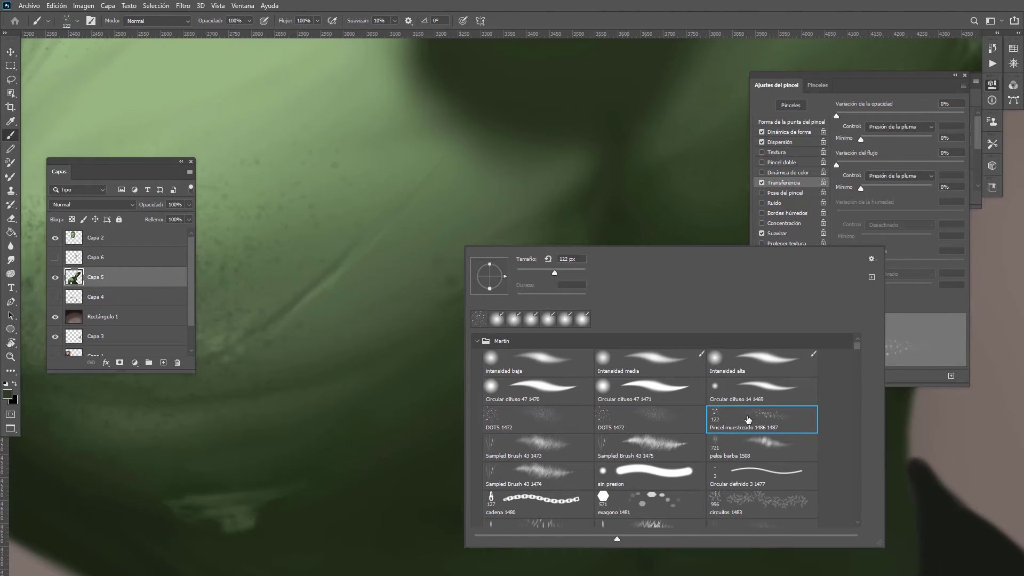
drag(854, 344, 864, 365)
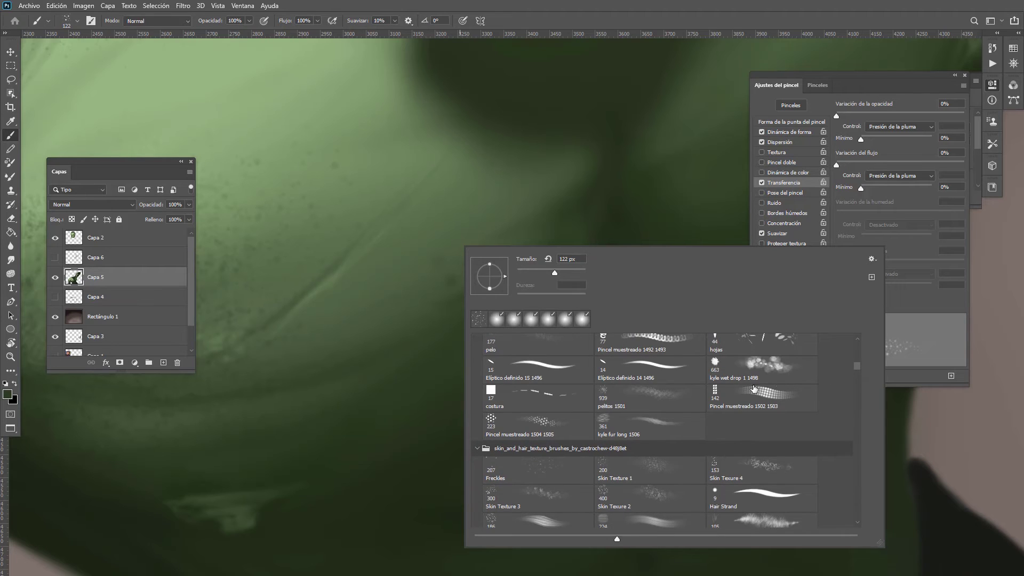
click(653, 397)
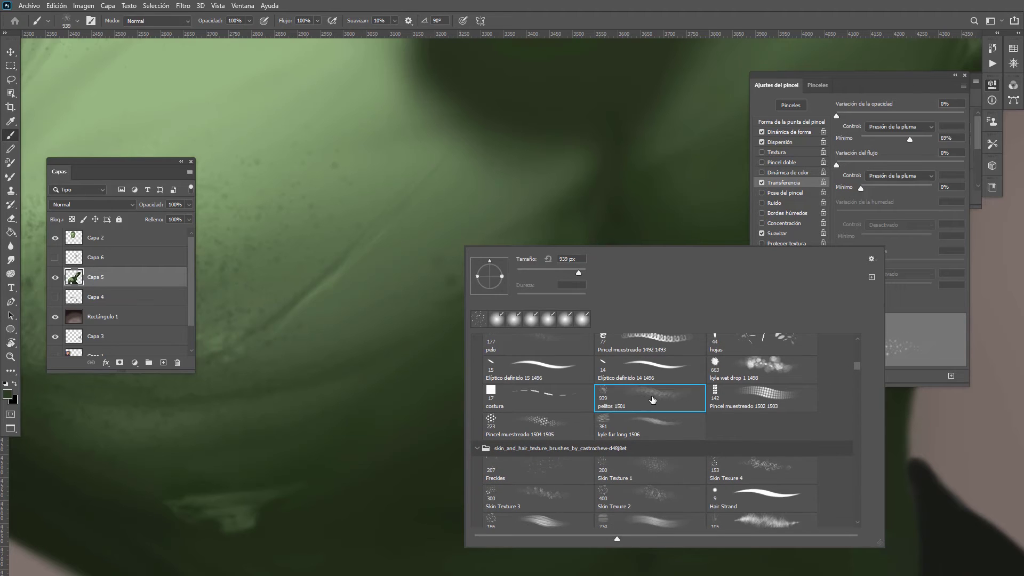
mouse_move(336, 353)
mouse_down()
mouse_move(437, 298)
mouse_move(329, 378)
mouse_up()
key(ctrl+z)
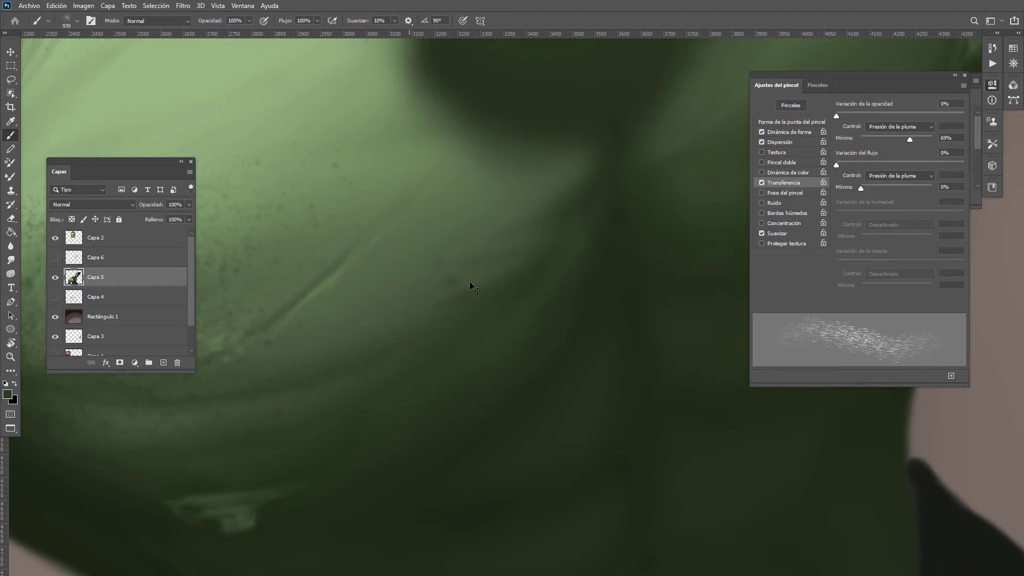
Step: Try dark speckles on the inner chest with the Skin Texure 2 brush at 400 px
right_click(496, 275)
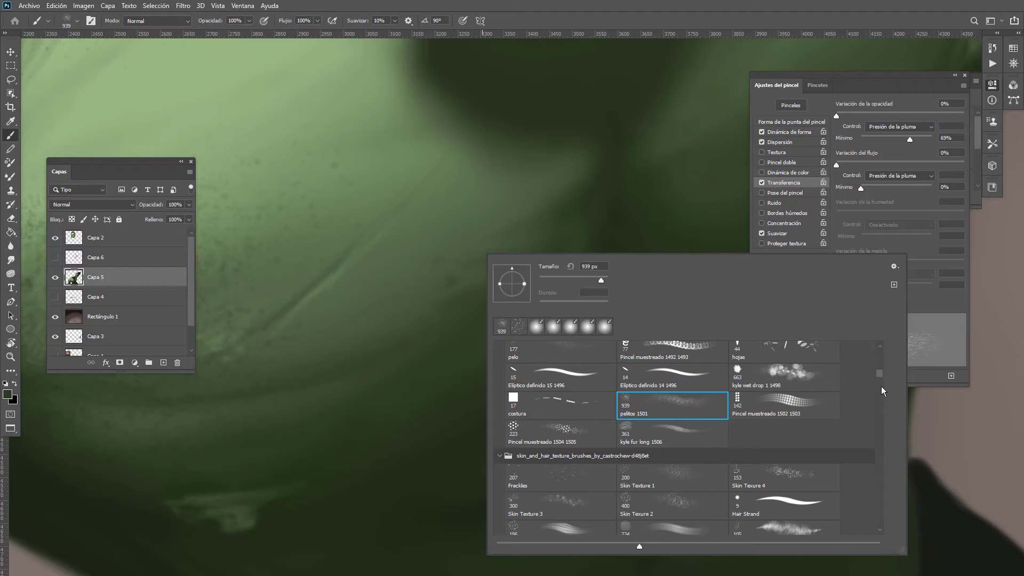
mouse_move(879, 372)
mouse_down()
mouse_move(876, 354)
mouse_move(874, 373)
mouse_up()
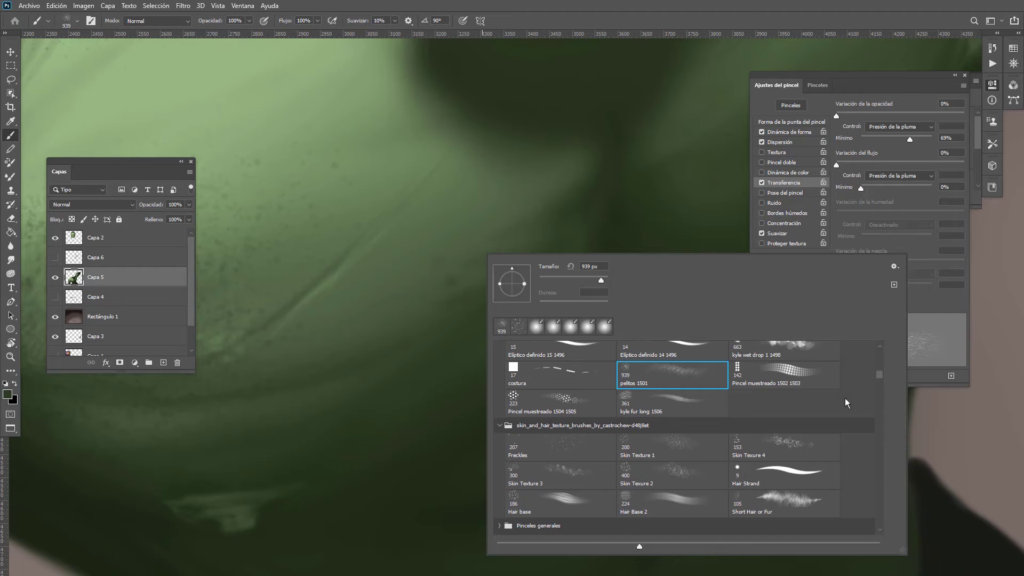
click(672, 475)
drag(391, 339, 446, 302)
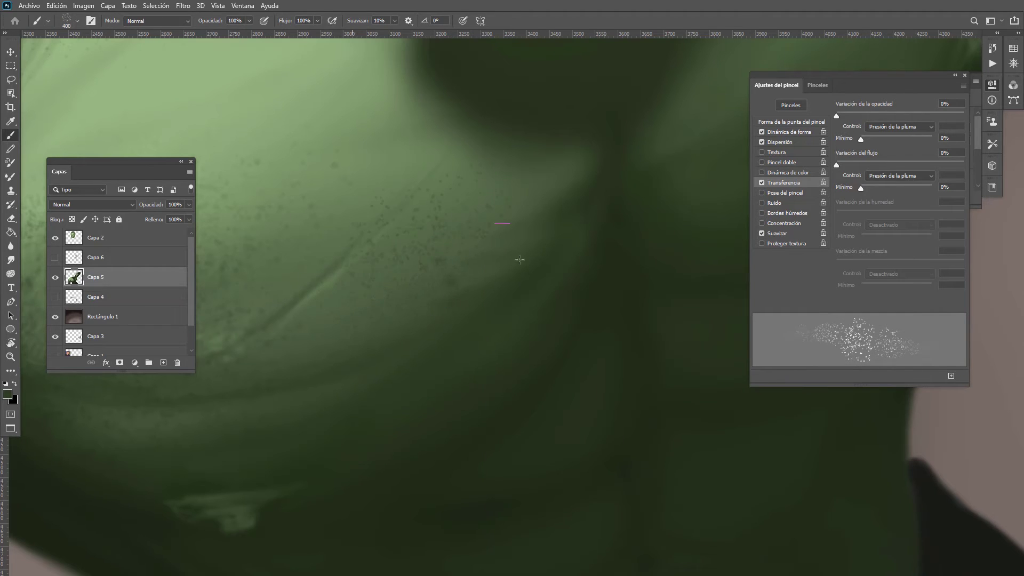
Step: Try a dotted texture on the inner chest with the Pincel muestreado 1504 1505 brush at 624 px
right_click(467, 270)
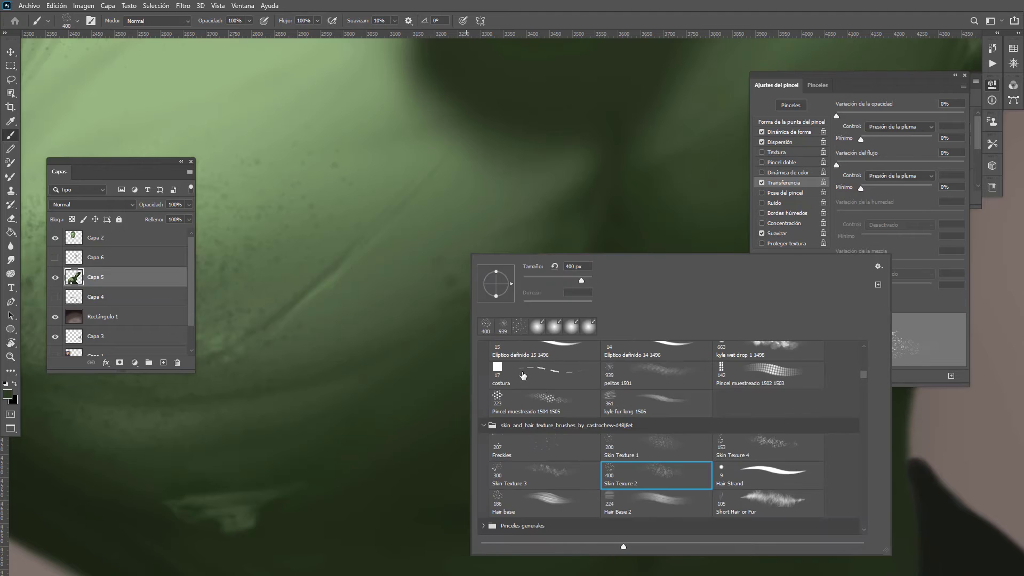
click(539, 400)
mouse_move(513, 166)
mouse_down()
mouse_move(508, 160)
mouse_move(347, 382)
mouse_up()
key(ctrl+z)
drag(420, 297, 514, 299)
mouse_move(480, 187)
mouse_down()
mouse_move(405, 288)
mouse_move(442, 352)
mouse_move(524, 122)
mouse_up()
key(ctrl+minus)
key(ctrl+minus)
key(ctrl+minus)
key(ctrl+minus)
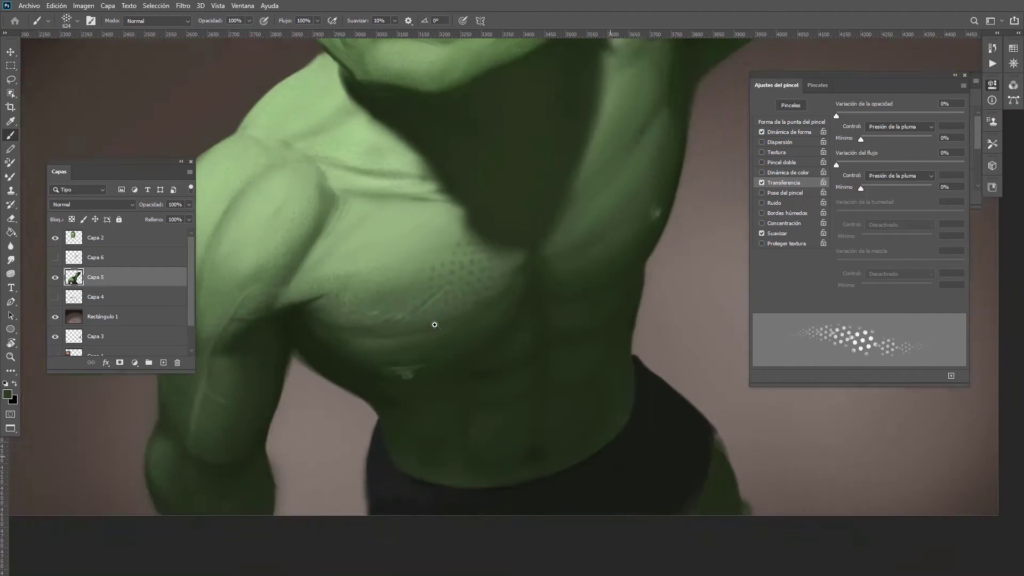
scroll(485, 294, up, 3)
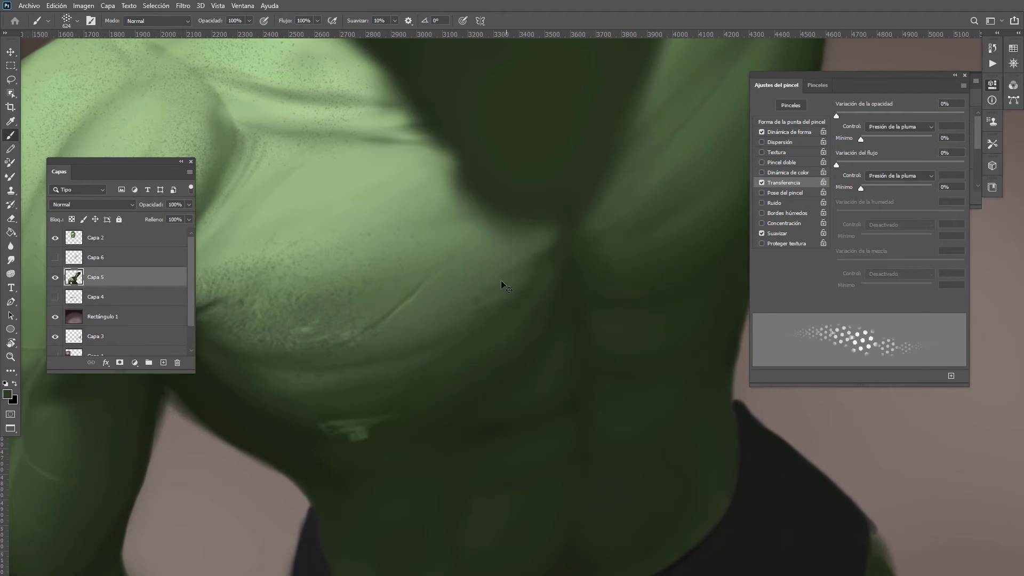
Step: Paint dark green speckles along the inner chest with the Pincel muestreado 1486 1487 brush
right_click(501, 280)
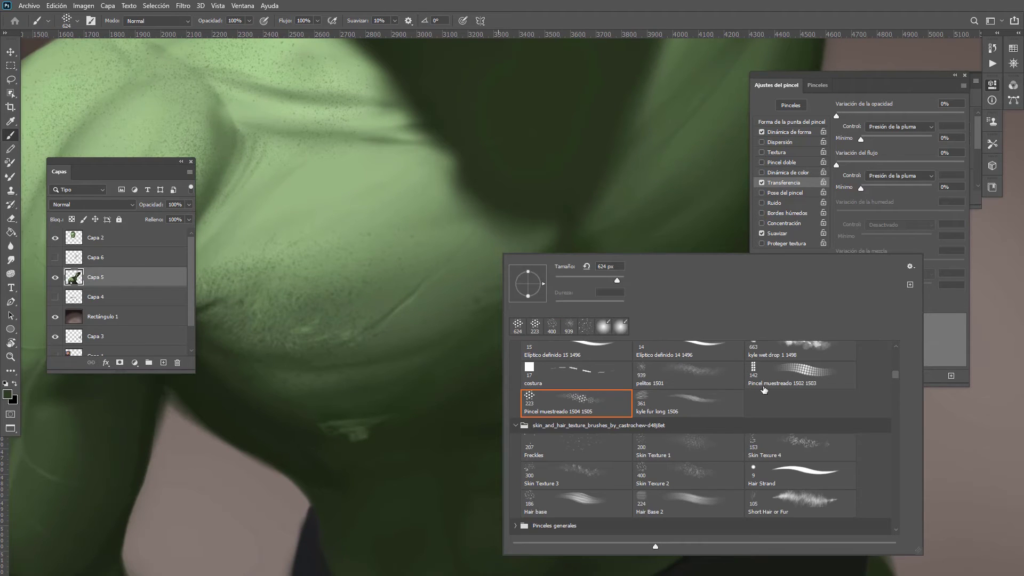
drag(897, 375, 889, 359)
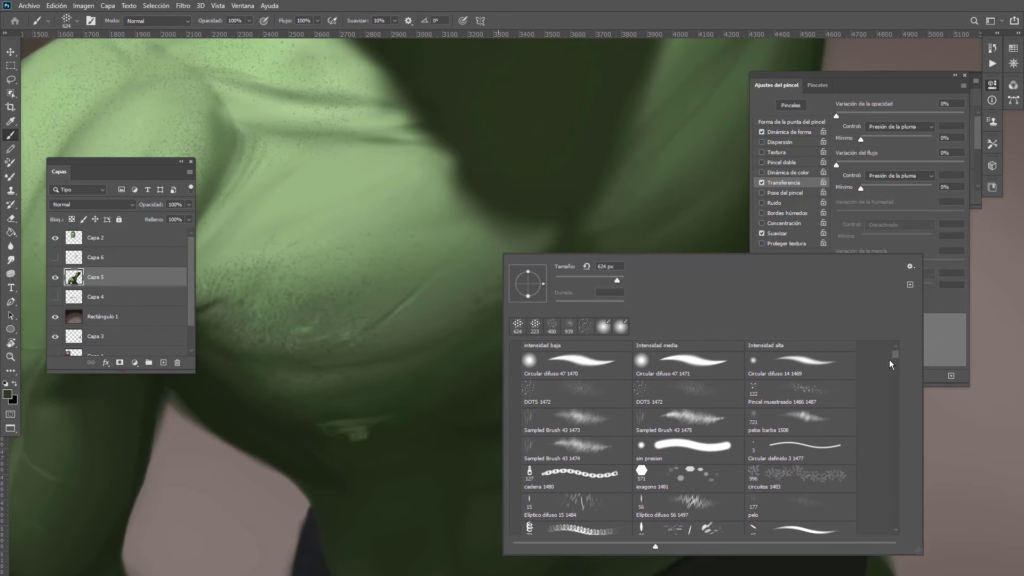
click(800, 404)
click(406, 319)
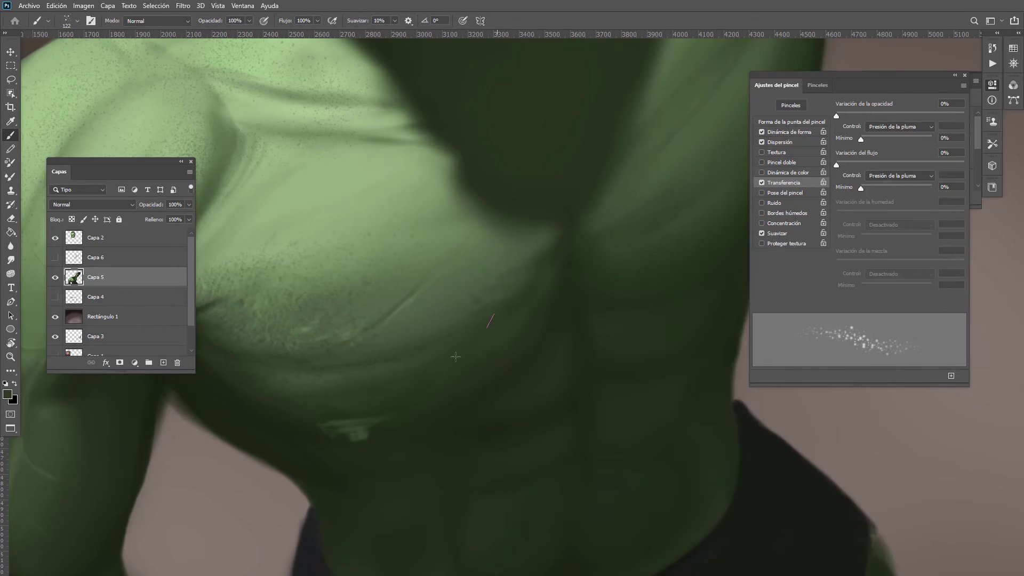
drag(501, 309, 527, 320)
mouse_move(482, 289)
mouse_down()
mouse_move(507, 286)
mouse_move(478, 297)
mouse_move(489, 298)
mouse_up()
drag(567, 242, 474, 255)
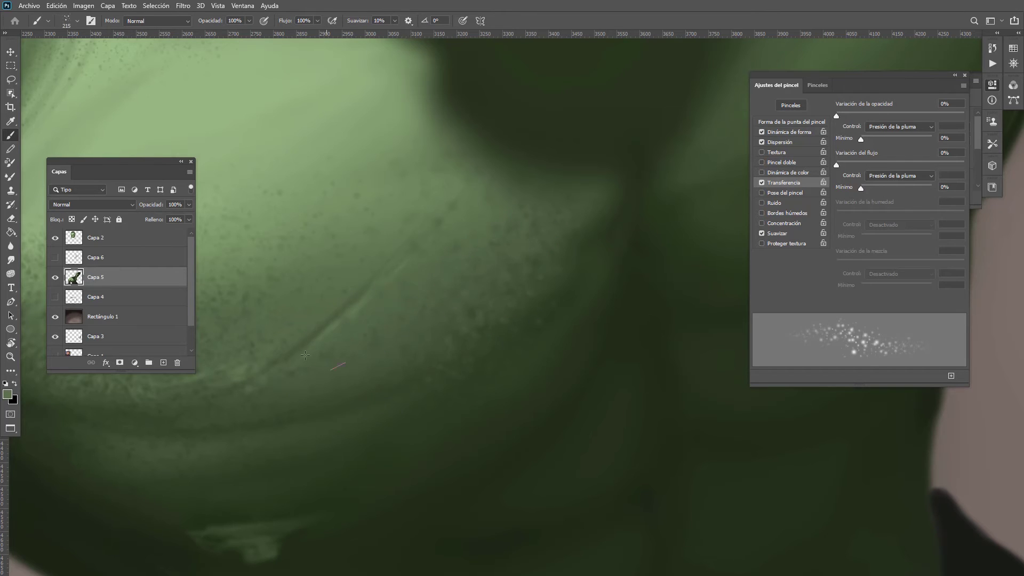
Step: Add light green speckles around the diagonal chest crease with a sampled green and the 215 px speckle brush
alt+click(375, 148)
drag(497, 171, 332, 358)
mouse_move(457, 300)
mouse_down()
mouse_move(432, 325)
mouse_move(398, 323)
mouse_move(435, 309)
mouse_up()
scroll(435, 309, up, 2)
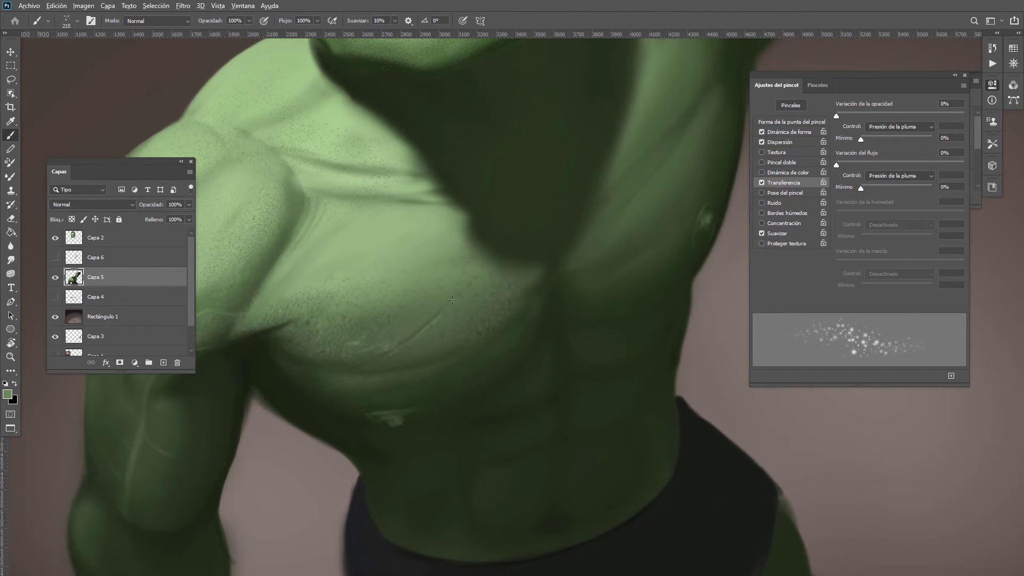
Step: Add dark green speckles along the lower inner chest with a sampled green and the 372 px speckle brush
scroll(430, 322, down, 5)
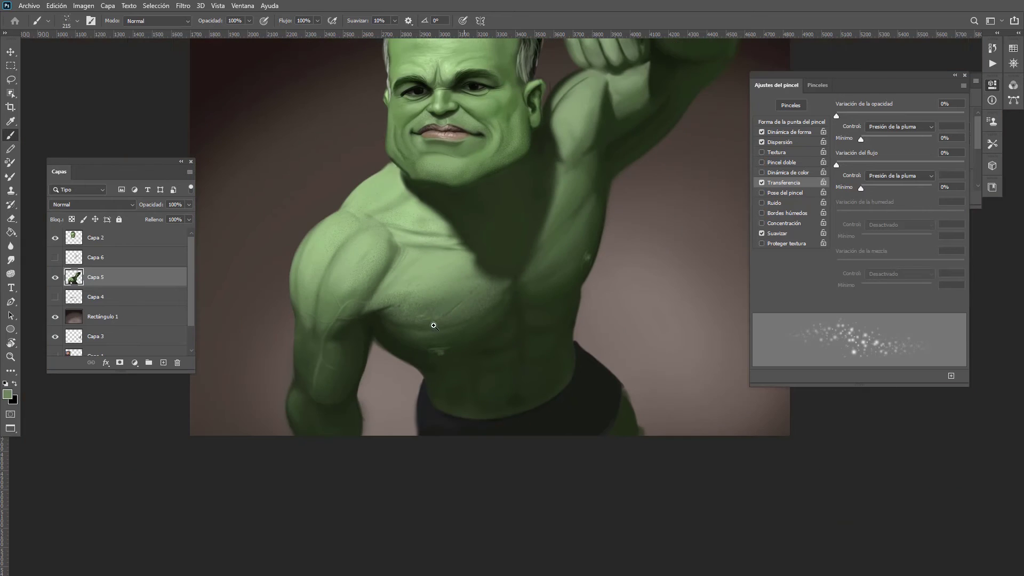
scroll(469, 338, up, 3)
drag(491, 331, 528, 300)
alt+click(538, 298)
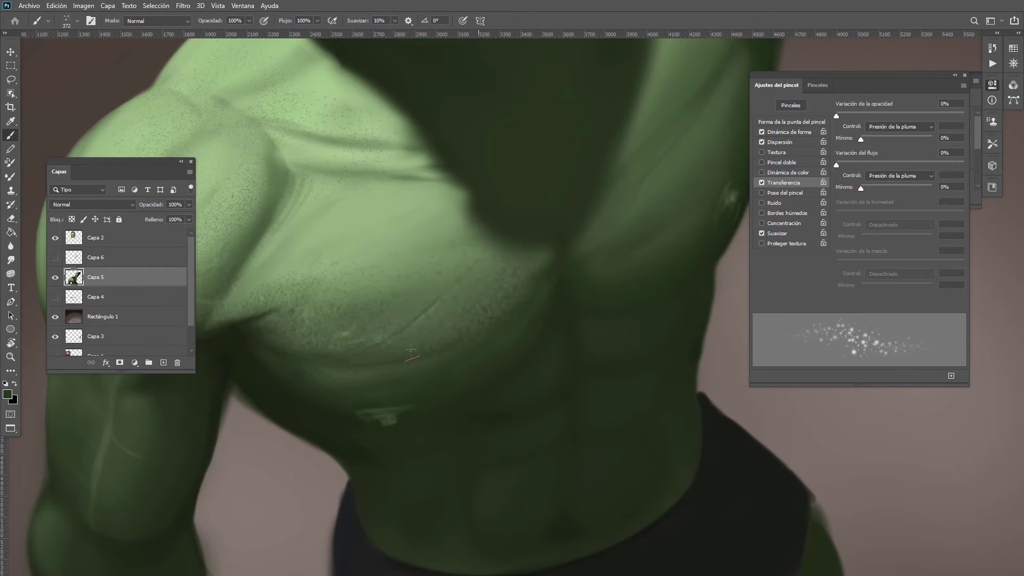
scroll(512, 256, up, 3)
Step: Switch to the soft Intensidad media brush and blend shading over the speckles on the lower inner chest
right_click(514, 285)
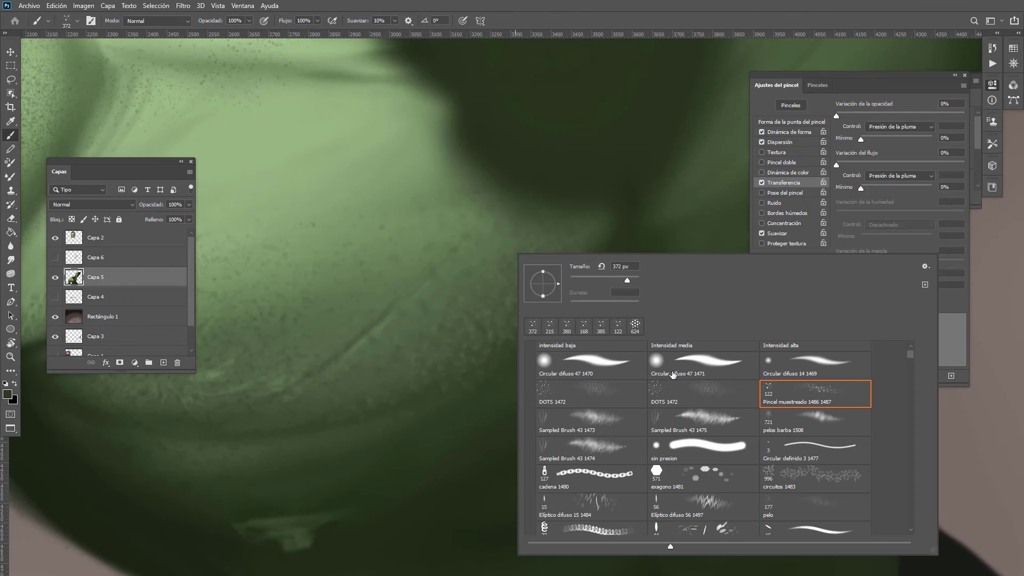
scroll(908, 352, up, 2)
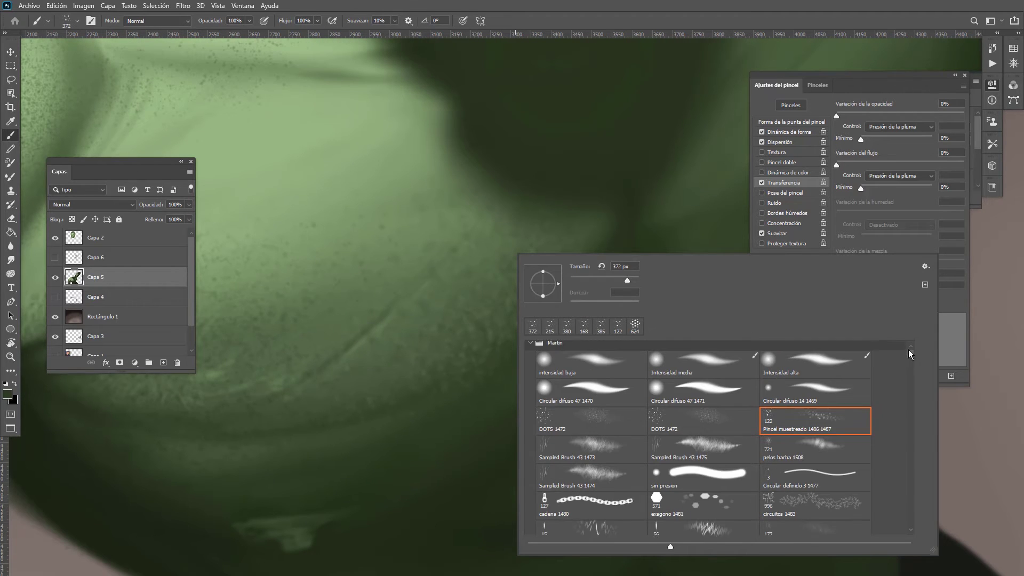
click(705, 376)
click(498, 358)
mouse_move(506, 351)
mouse_down()
mouse_move(489, 351)
mouse_move(472, 299)
mouse_up()
Step: Shade the lower inner chest edge with a sampled dark green, using the soft brush at 422 px and 90 px
alt+click(517, 359)
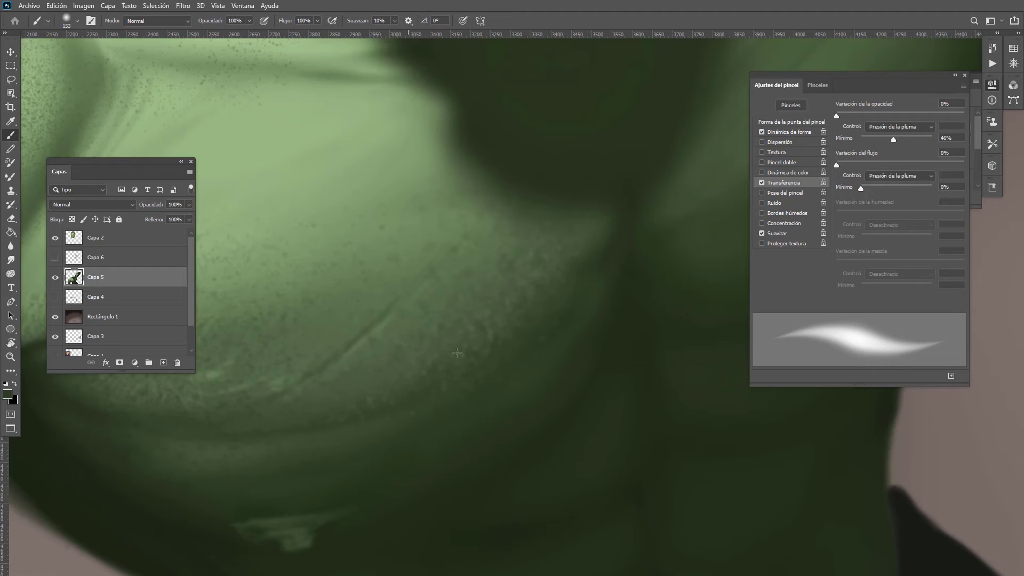
drag(544, 336, 605, 338)
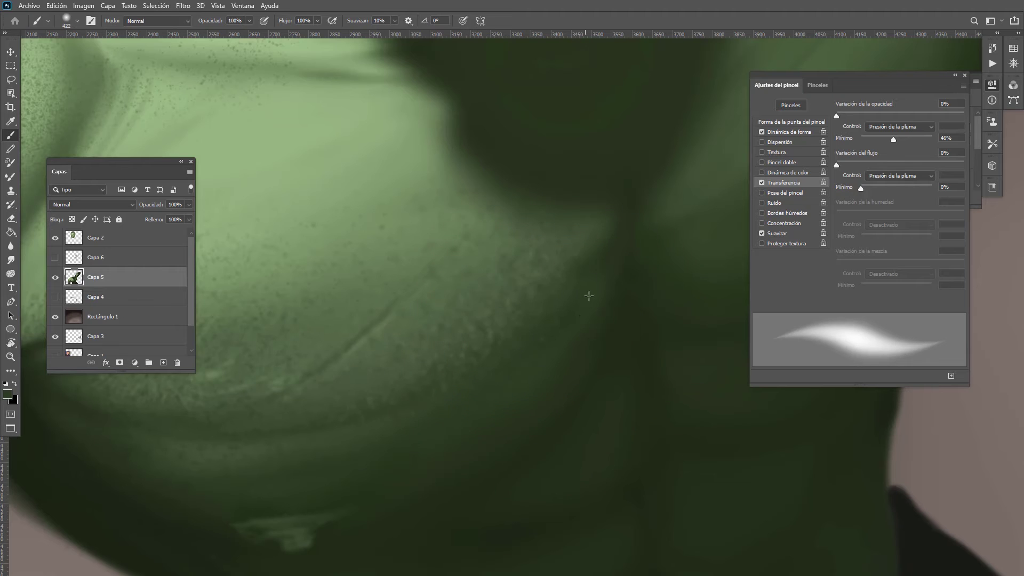
drag(442, 397, 513, 388)
mouse_move(534, 278)
mouse_down()
mouse_move(449, 286)
mouse_move(512, 301)
mouse_up()
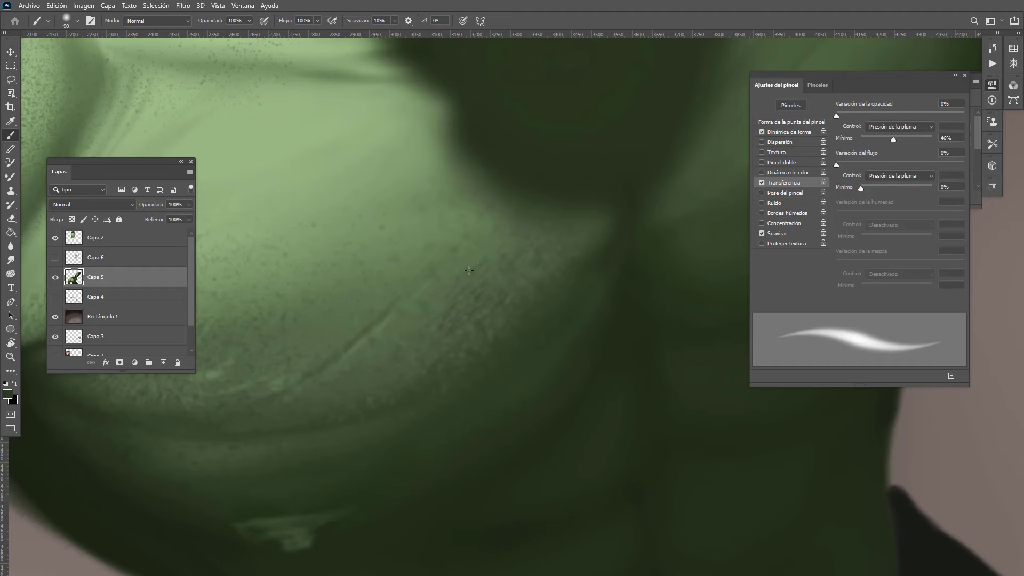
mouse_move(472, 309)
mouse_down()
mouse_move(468, 336)
mouse_move(445, 338)
mouse_move(517, 309)
mouse_up()
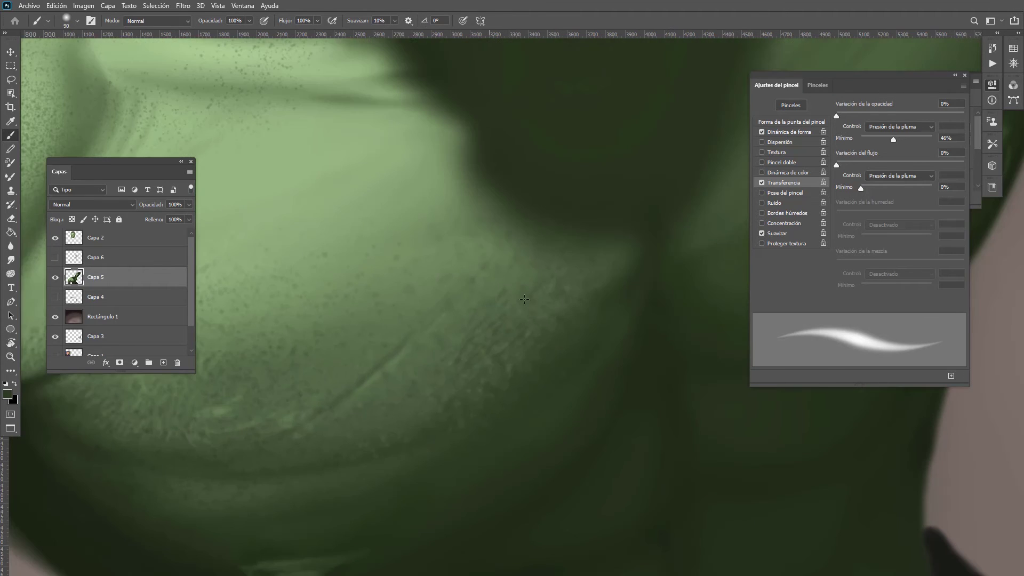
Step: Soften the area below the diagonal chest crease with sampled greens, using the soft brush at 226 px and 92 px
alt+right_click(365, 445)
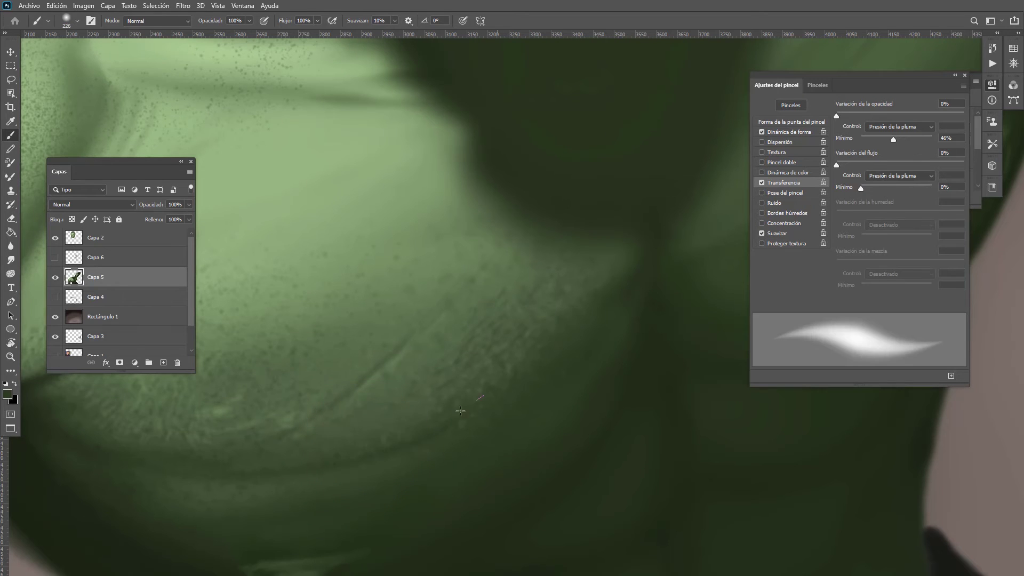
alt+right_click(423, 414)
alt+right_click(462, 371)
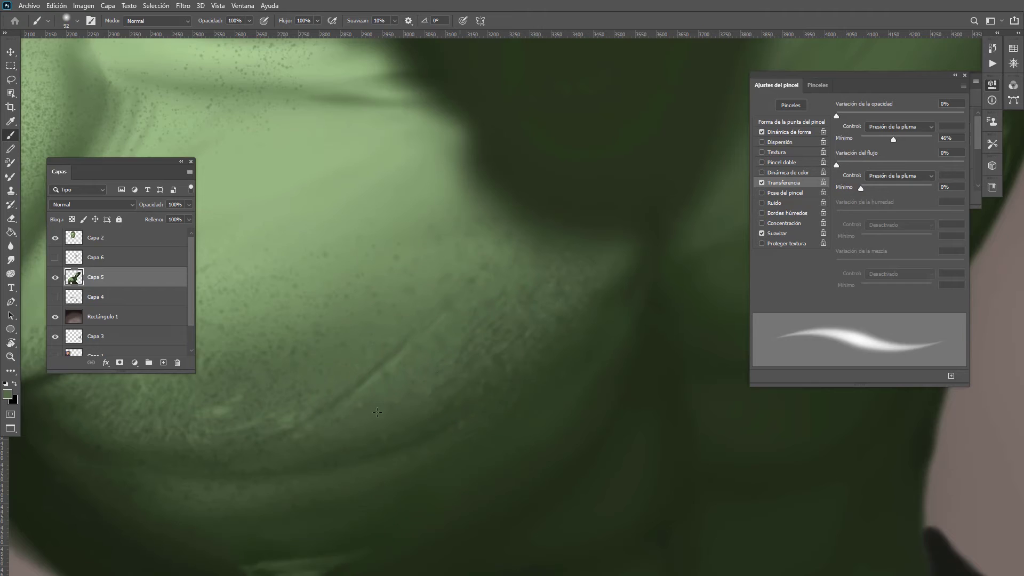
alt+right_click(427, 407)
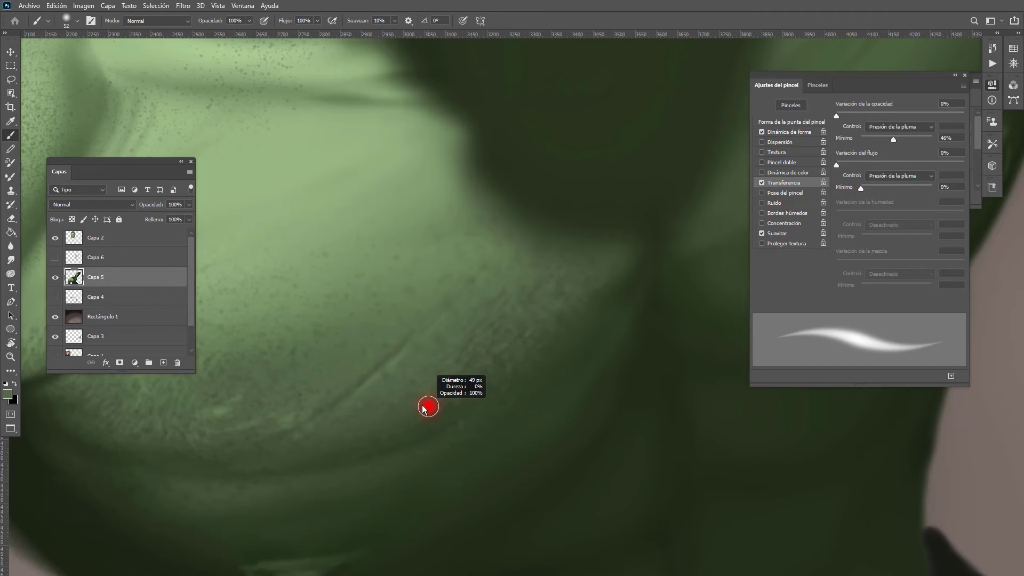
alt+right_click(443, 393)
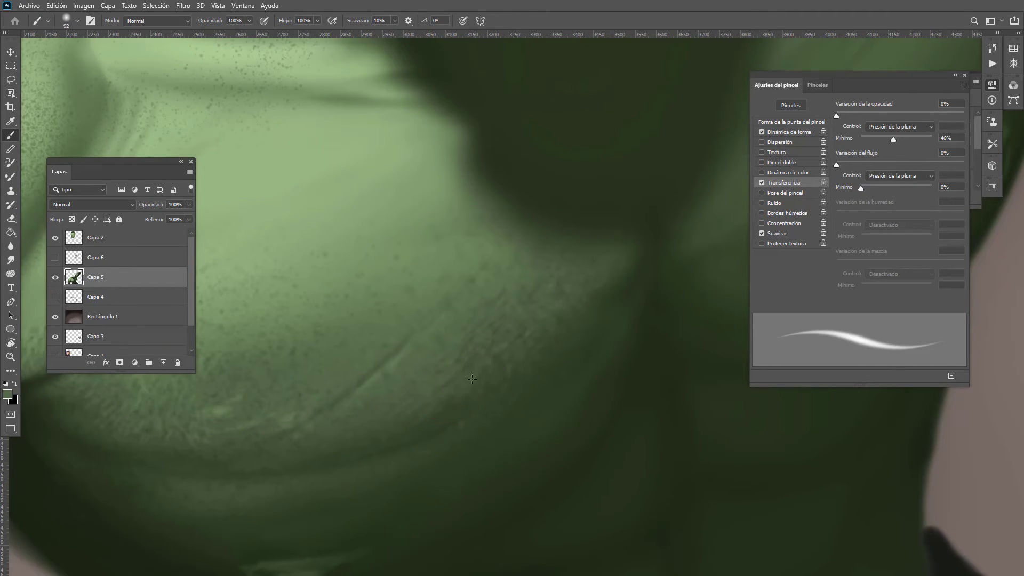
Step: Paint fine light green skin lines along the curved lower edge of the inner chest with the 92 px soft brush
drag(464, 408, 422, 446)
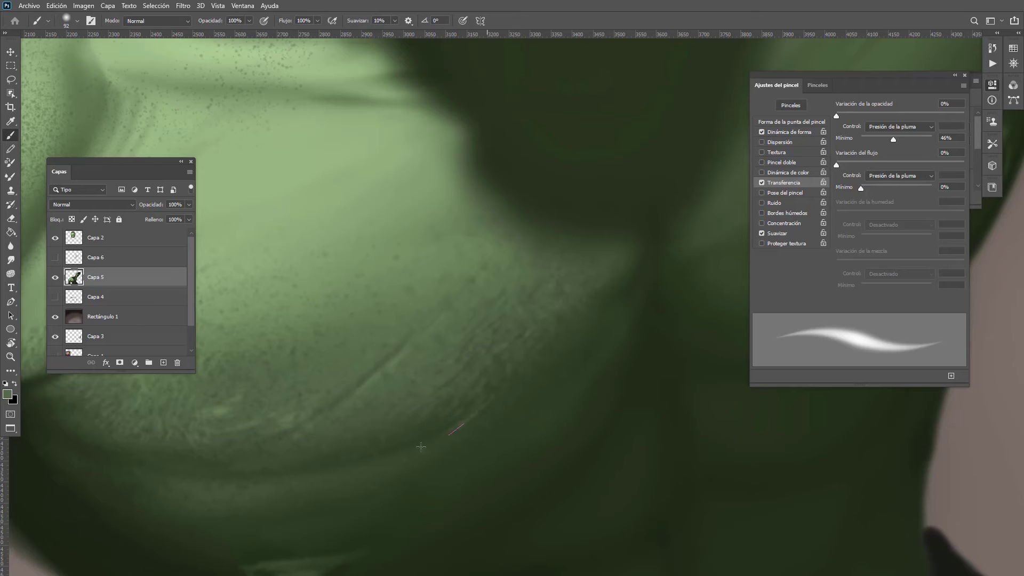
mouse_move(475, 425)
mouse_down()
mouse_move(439, 443)
mouse_move(508, 386)
mouse_up()
drag(494, 335, 482, 366)
scroll(482, 366, up, 3)
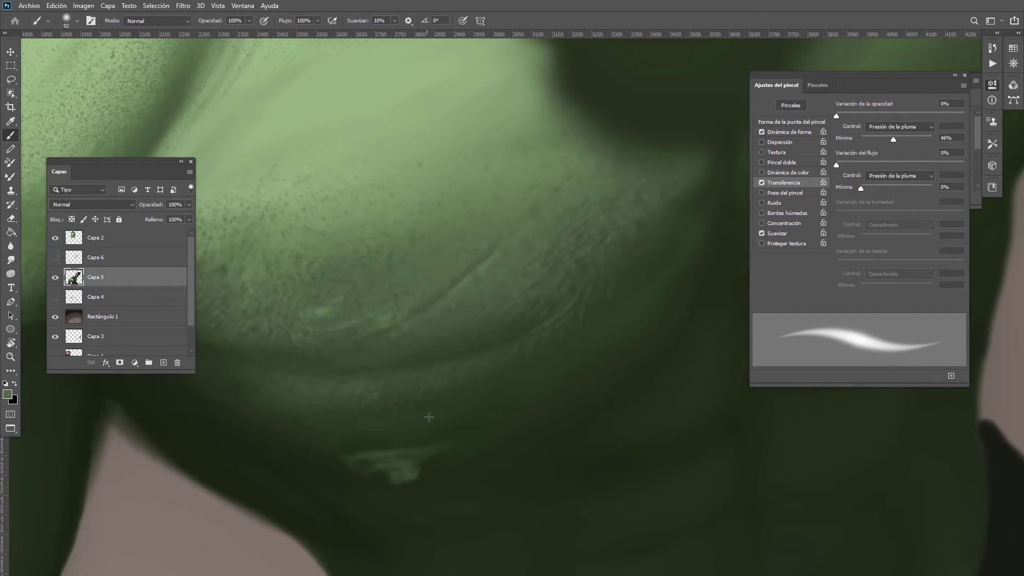
drag(525, 322, 469, 361)
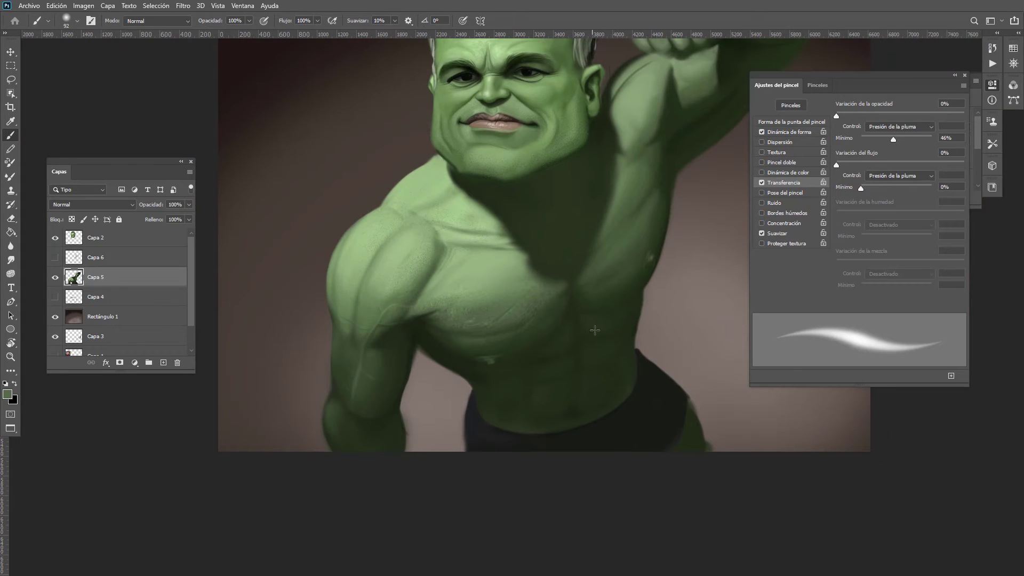
drag(573, 351, 538, 378)
drag(578, 353, 554, 366)
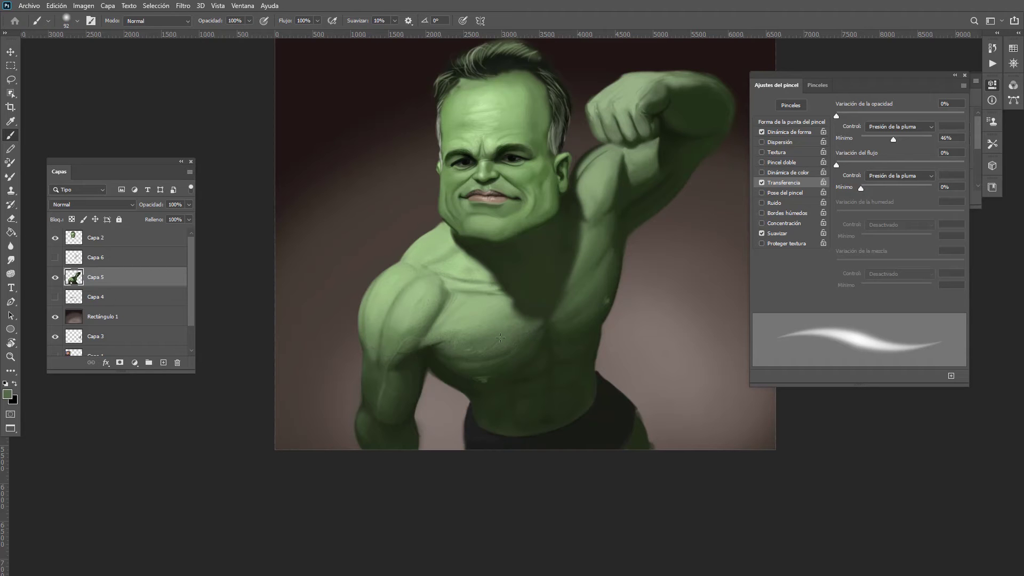
Step: Brush light green skin streaks along the fold between shoulder and chest with a sampled green, using 196 px and 66 px sizes
scroll(500, 337, up, 6)
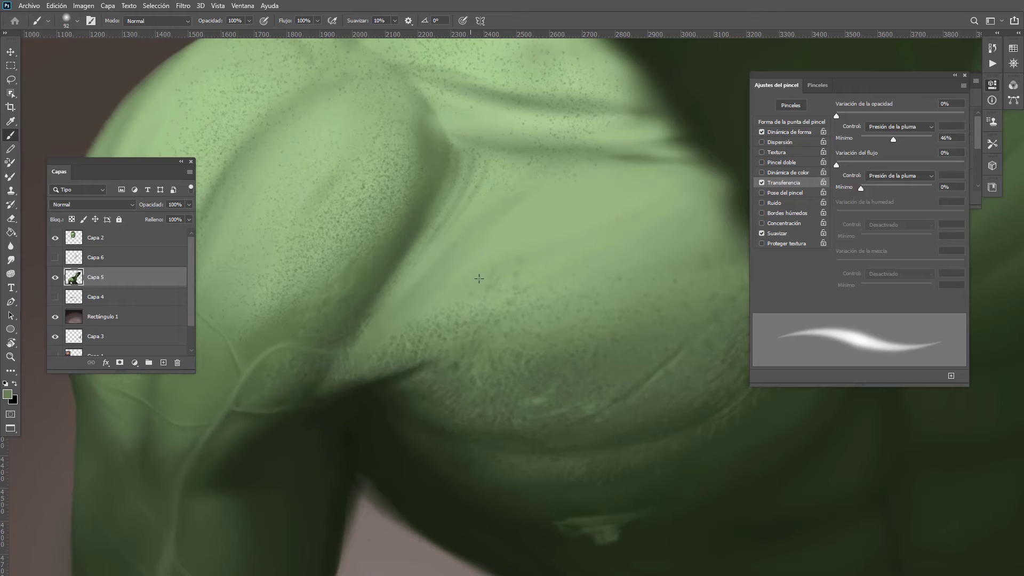
mouse_move(519, 240)
mouse_down()
mouse_move(541, 238)
mouse_move(490, 221)
mouse_up()
alt+click(507, 235)
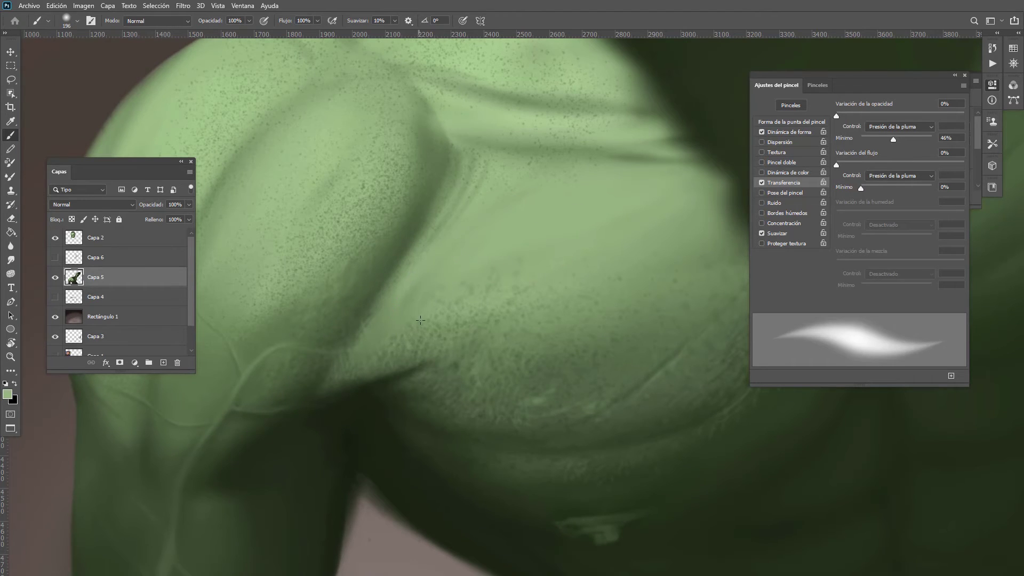
drag(418, 300, 390, 300)
drag(397, 270, 386, 283)
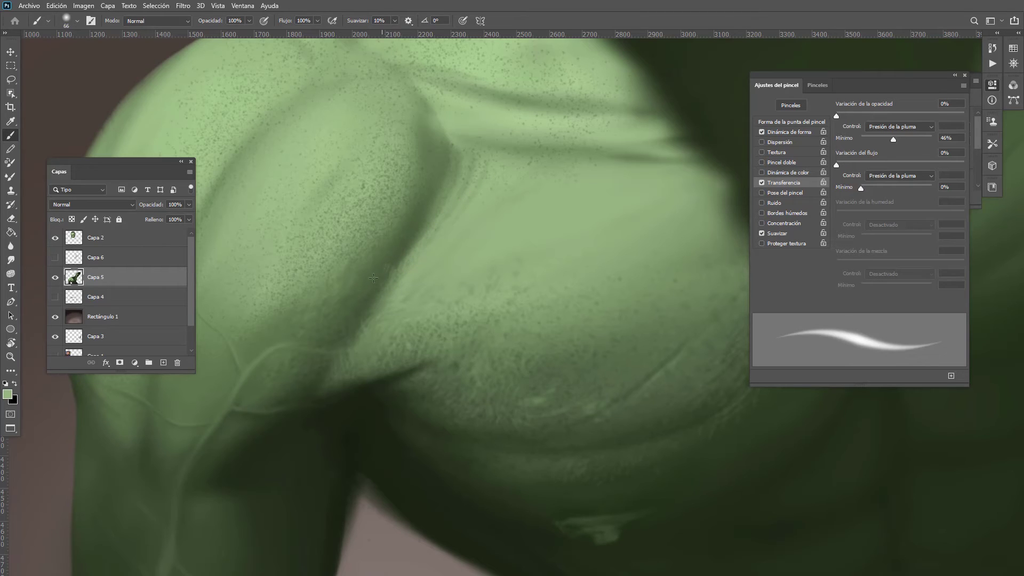
drag(394, 255, 409, 243)
scroll(452, 307, down, 5)
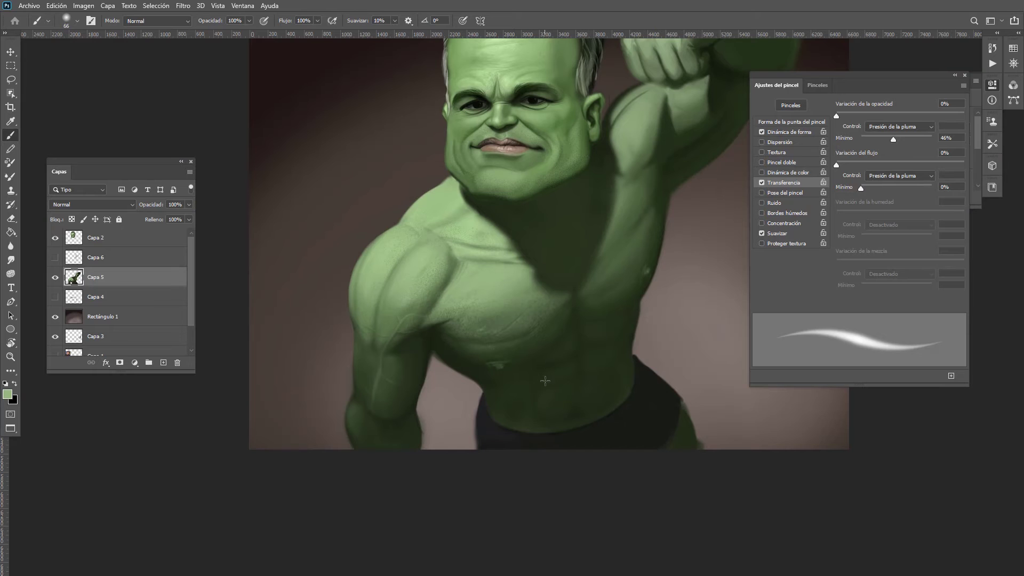
Step: Deepen the fold between shoulder and chest with fine darker green strokes, using sampled color and the 66 px brush
scroll(423, 297, up, 5)
mouse_move(461, 268)
mouse_down()
mouse_move(433, 286)
mouse_move(478, 270)
mouse_move(449, 313)
mouse_move(508, 250)
mouse_move(481, 294)
mouse_up()
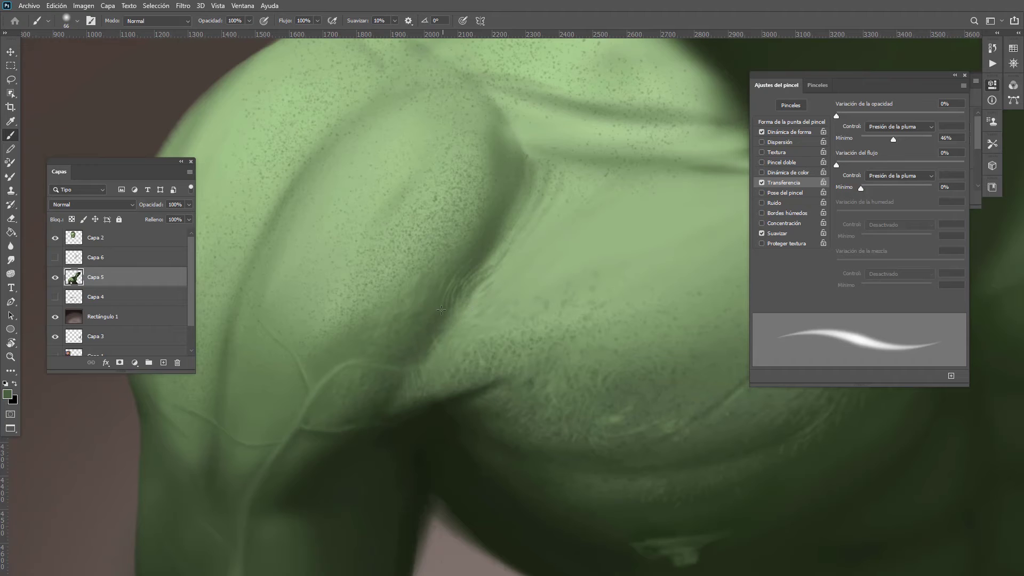
alt+click(439, 328)
drag(488, 302, 466, 333)
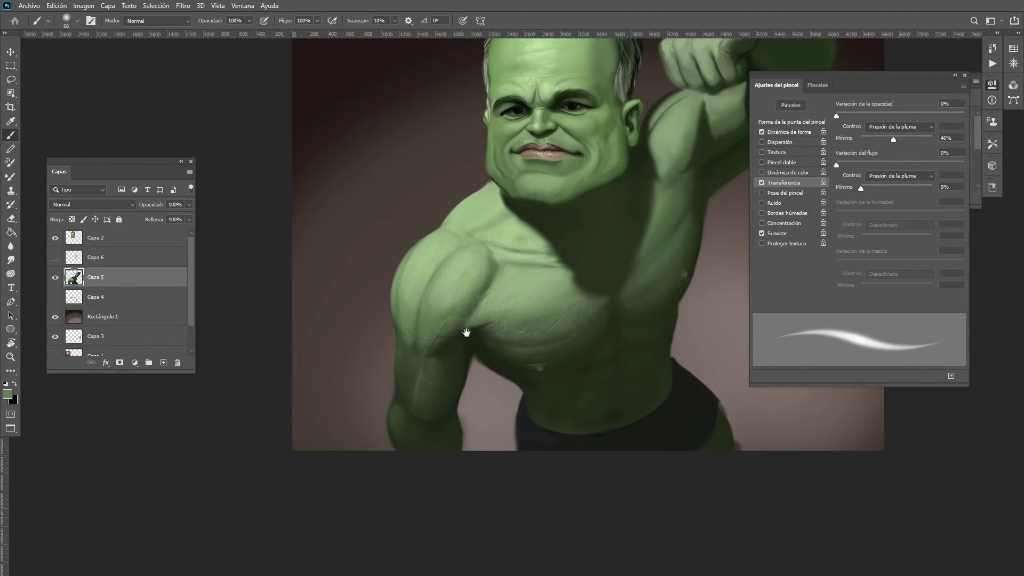
Step: Reshape the small light highlight on the lower chest with sampled greens and the soft brush at 283 px and 138 px
drag(585, 334, 513, 295)
drag(472, 286, 513, 286)
alt+click(466, 277)
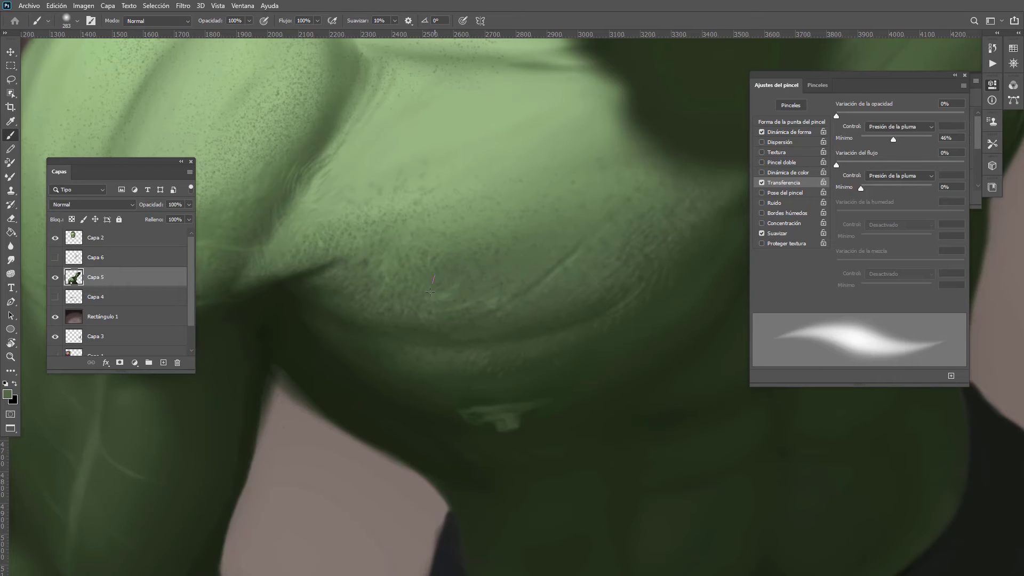
mouse_move(448, 288)
mouse_down()
mouse_move(431, 295)
mouse_move(463, 289)
mouse_move(447, 291)
mouse_up()
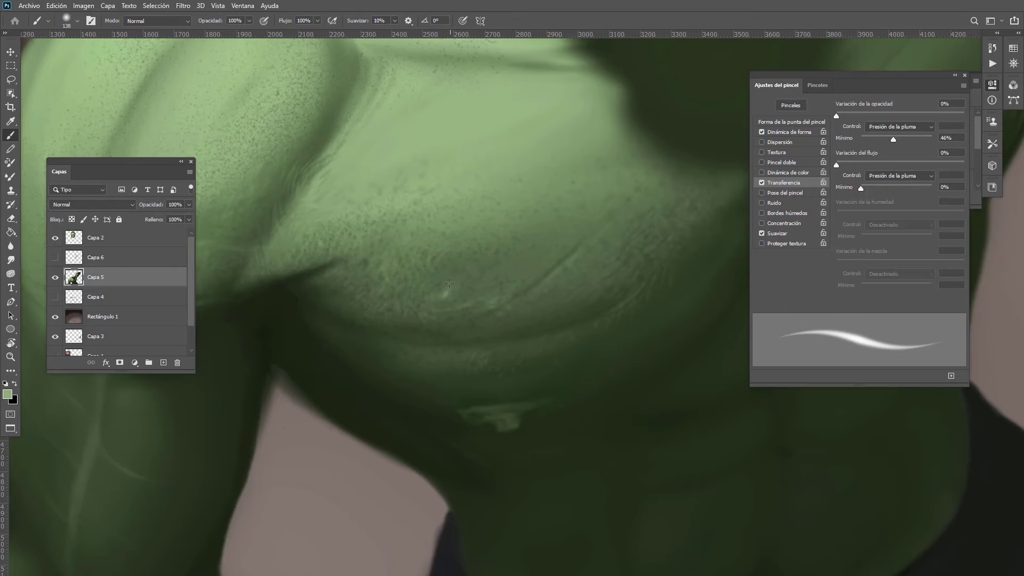
Step: Blend away the light marks at the lower end of the diagonal chest crease with sampled darker greens, up to 438 px
alt+click(445, 300)
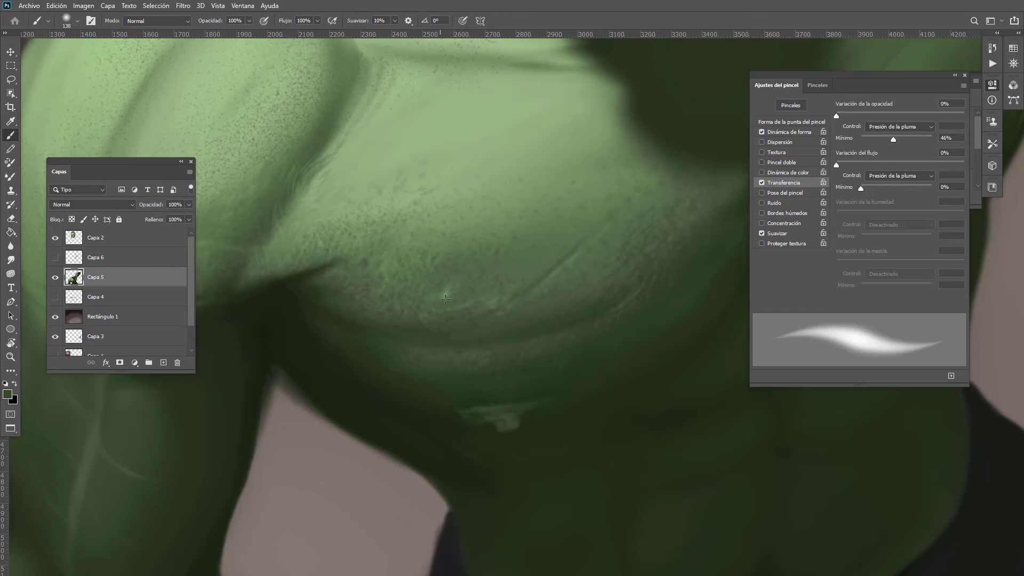
scroll(526, 276, down, 8)
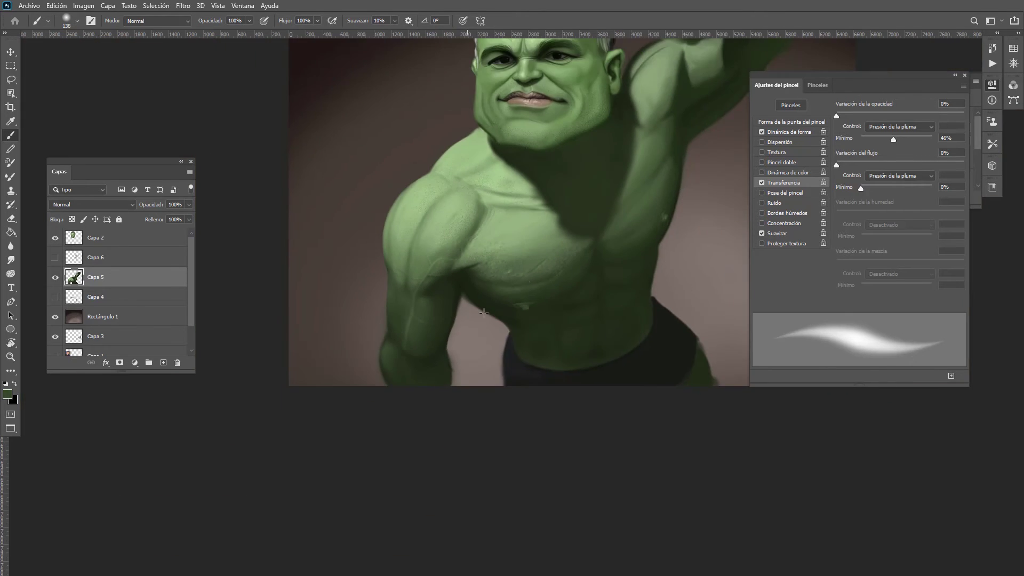
scroll(524, 276, up, 9)
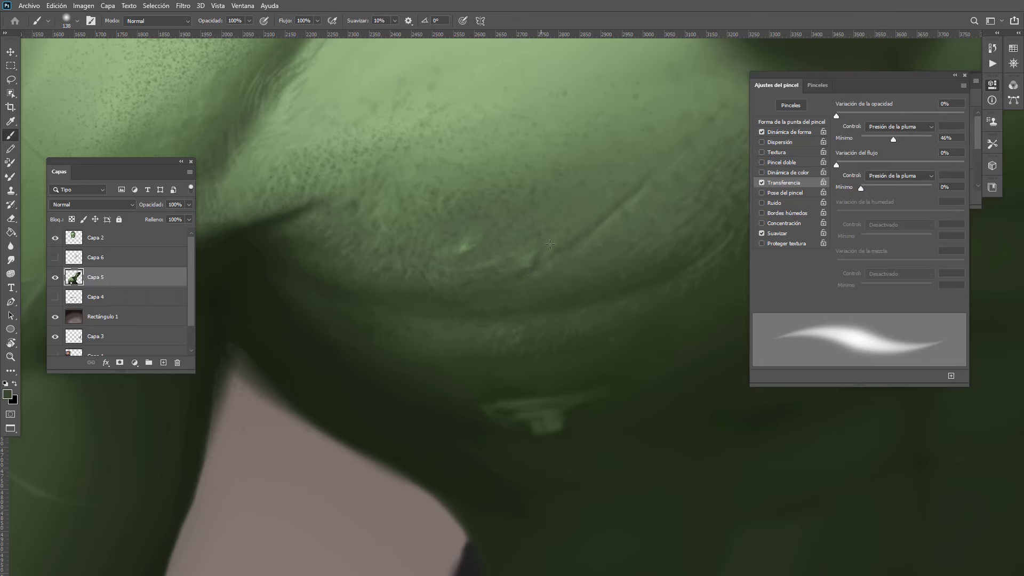
scroll(565, 209, down, 8)
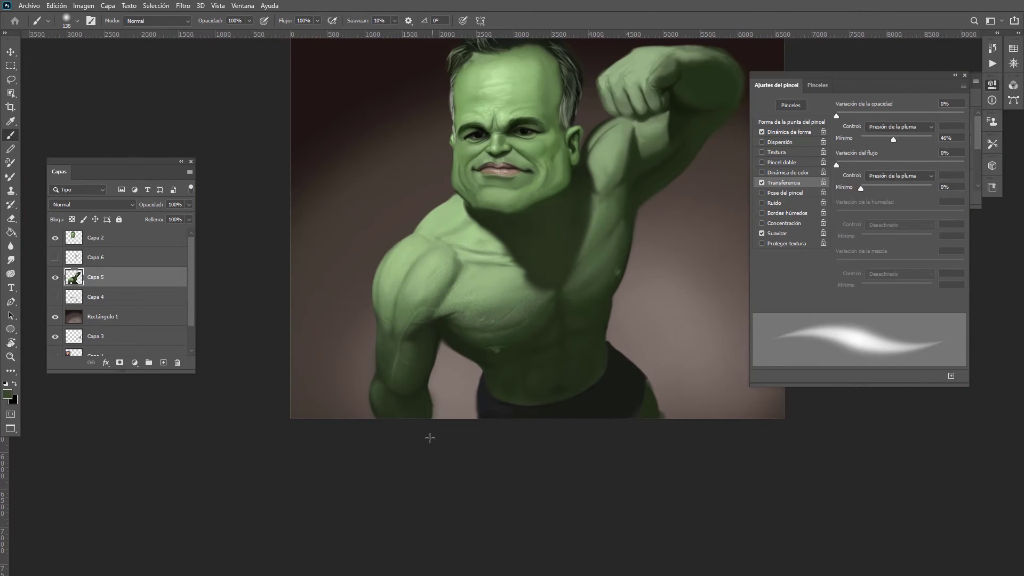
scroll(499, 320, up, 6)
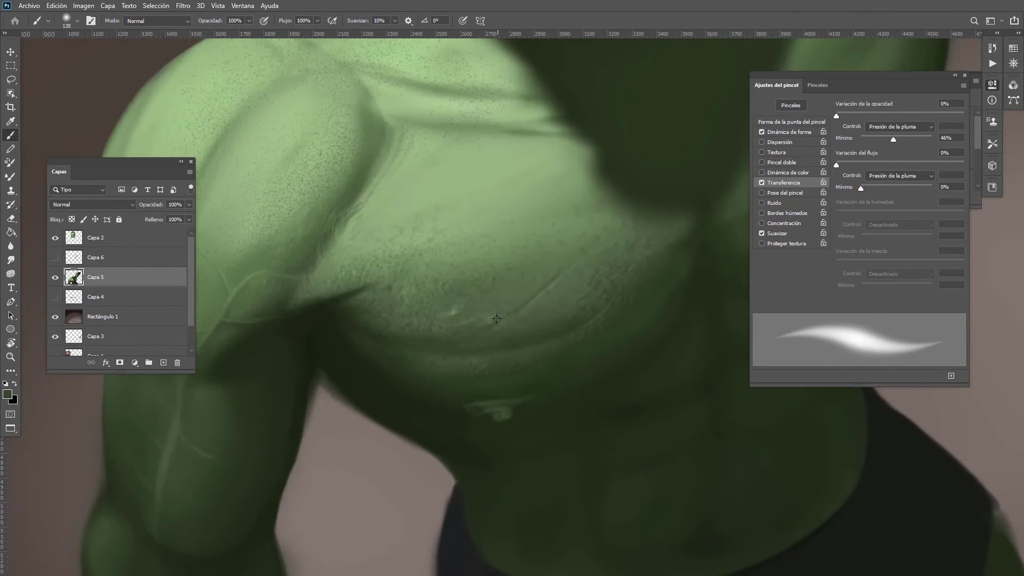
alt+click(503, 310)
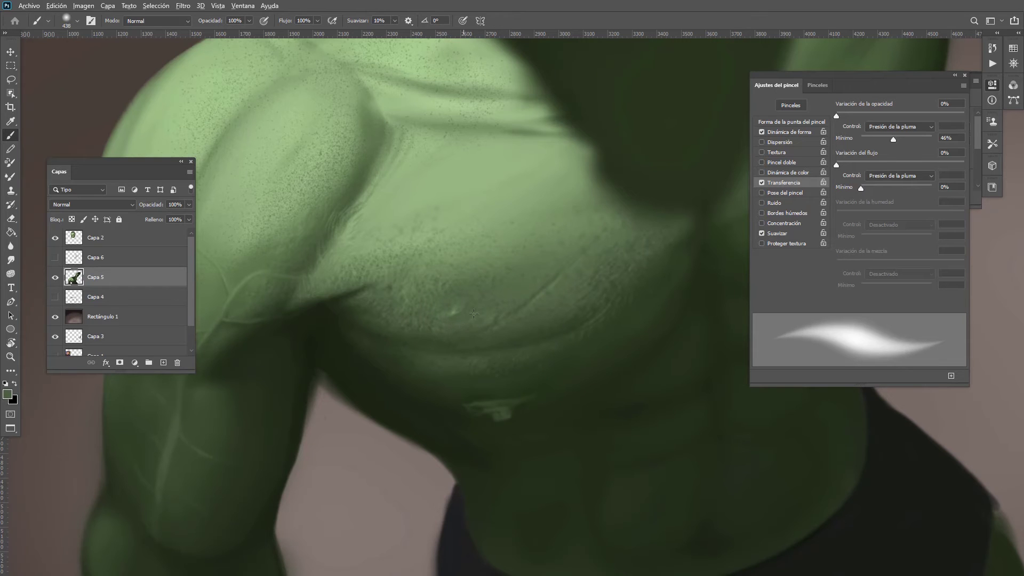
scroll(518, 338, down, 6)
scroll(530, 291, up, 3)
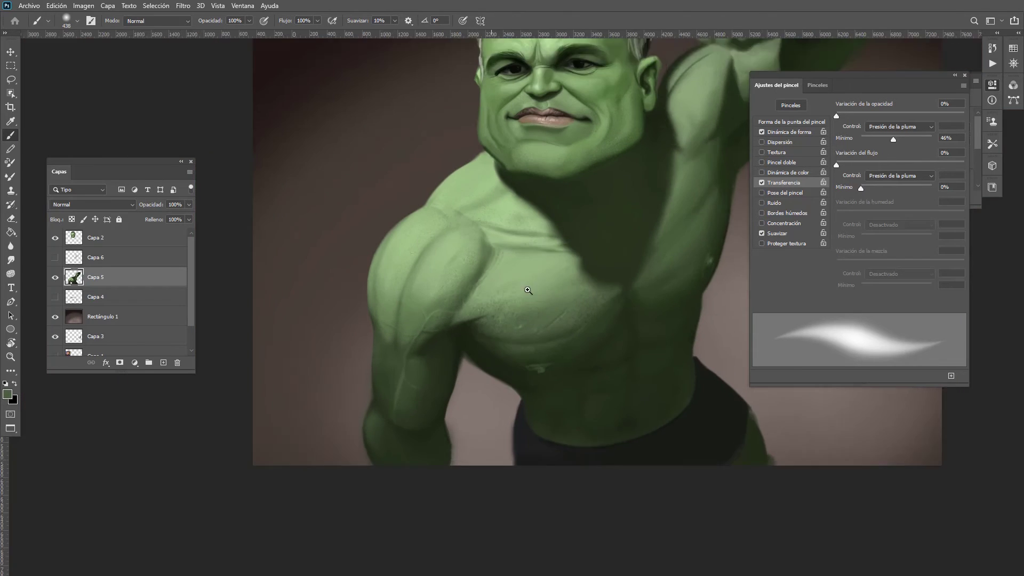
Step: Soften the speckles across the middle of the chest with a sampled light green and the 212 px soft brush
drag(533, 295, 568, 304)
mouse_move(564, 260)
mouse_down()
mouse_move(543, 277)
mouse_move(464, 280)
mouse_up()
alt+click(542, 275)
scroll(570, 276, up, 5)
alt+click(525, 275)
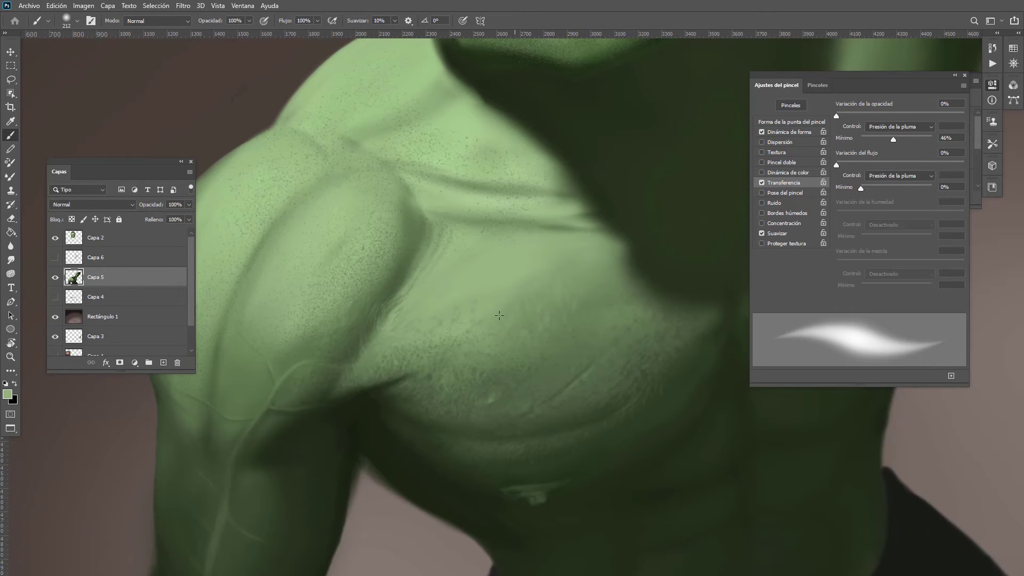
scroll(525, 289, down, 6)
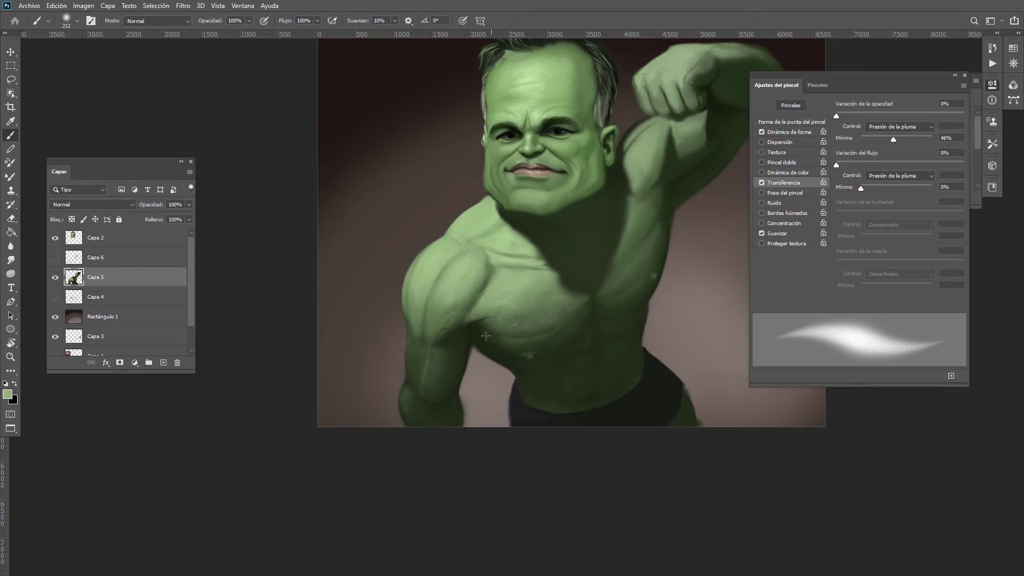
Step: Shade the outer edge of the shoulder with a sampled dark green and the 212 px brush, undoing one stroke
ctrl+click(444, 339)
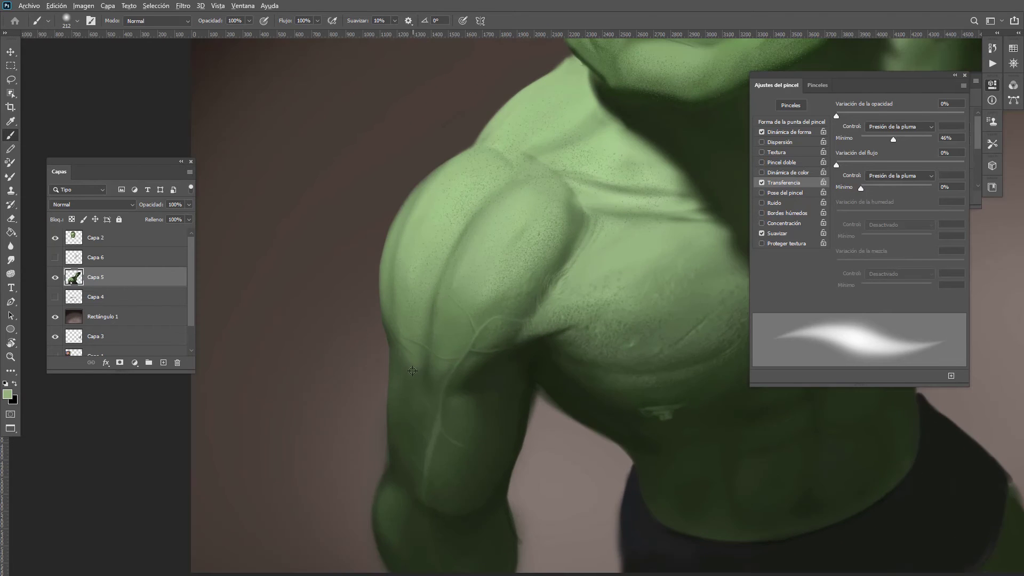
alt+click(411, 368)
ctrl+click(396, 336)
key(ctrl+z)
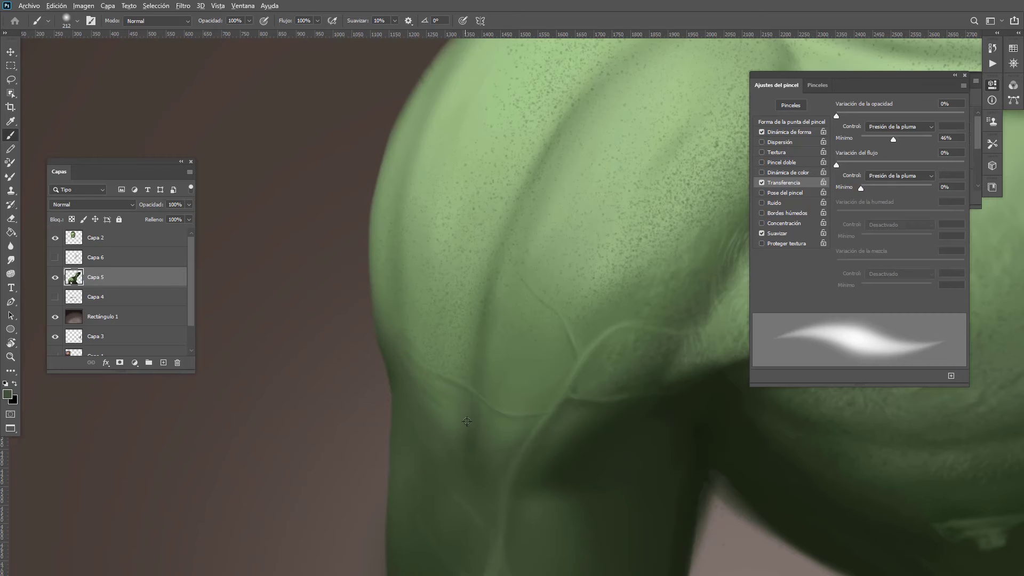
drag(390, 260, 391, 290)
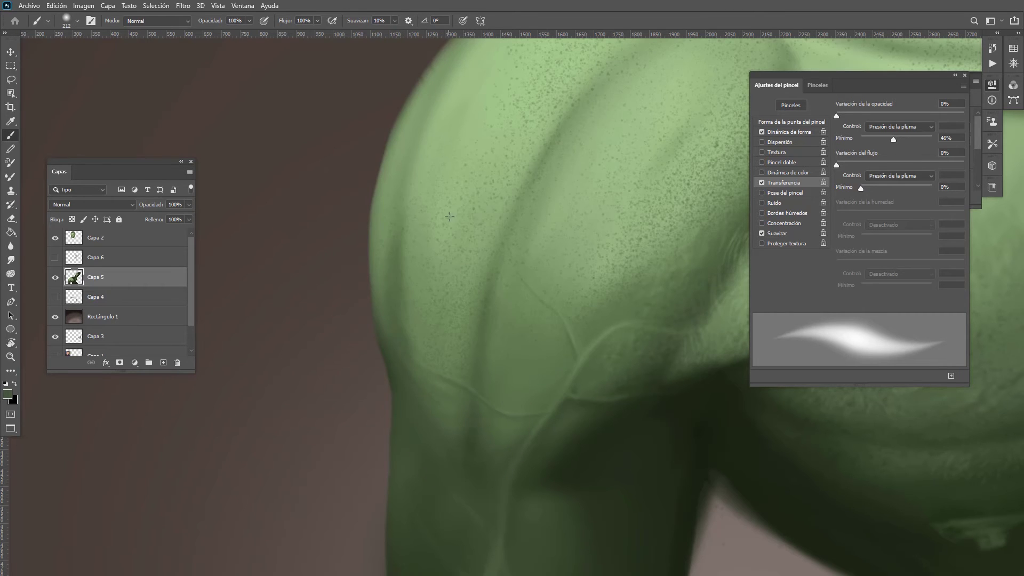
Step: Blend the shadow along the outer shoulder and upper arm with a sampled green and the 349 px soft brush
scroll(444, 336, down, 5)
scroll(449, 325, up, 3)
alt+right_click(447, 312)
alt+click(441, 349)
drag(440, 352, 434, 256)
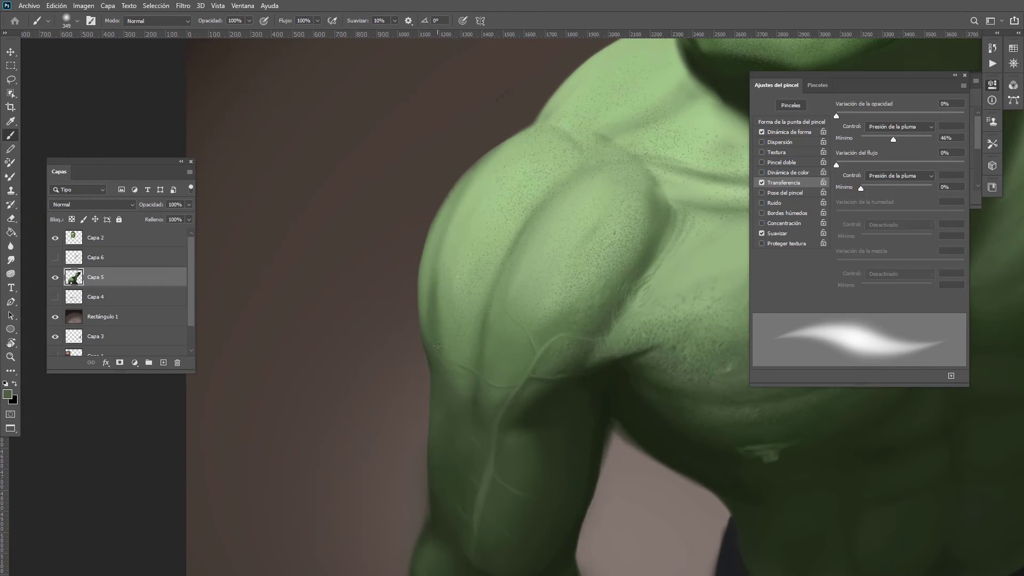
Step: Blend the shading along the outer edge and top of the shoulder with sampled greens and the 349 px soft brush
mouse_move(434, 294)
mouse_down()
mouse_move(458, 193)
mouse_move(437, 316)
mouse_up()
alt+click(456, 349)
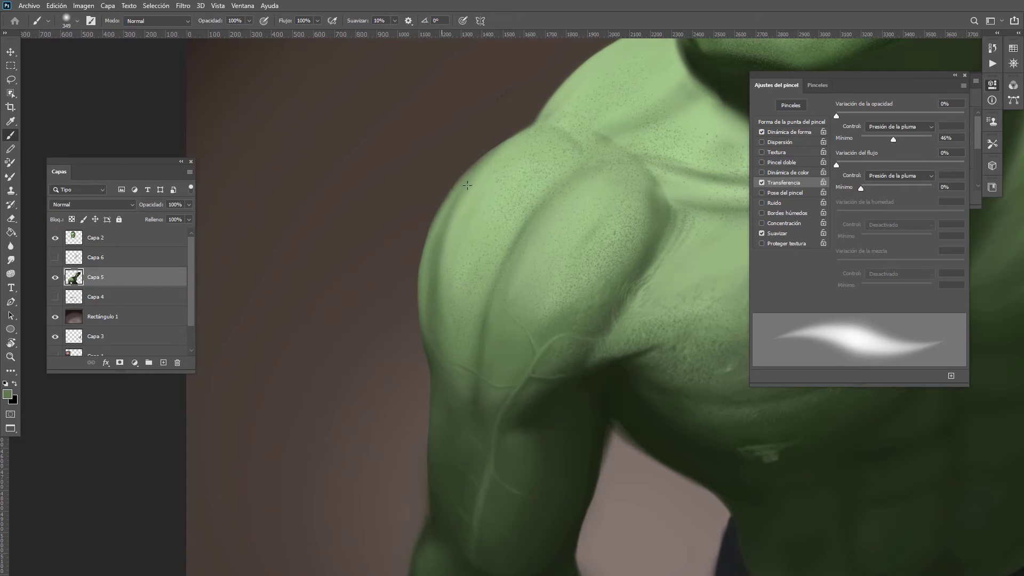
drag(467, 185, 520, 148)
alt+click(476, 185)
drag(482, 175, 446, 241)
alt+click(443, 257)
drag(477, 331, 440, 318)
drag(554, 327, 582, 326)
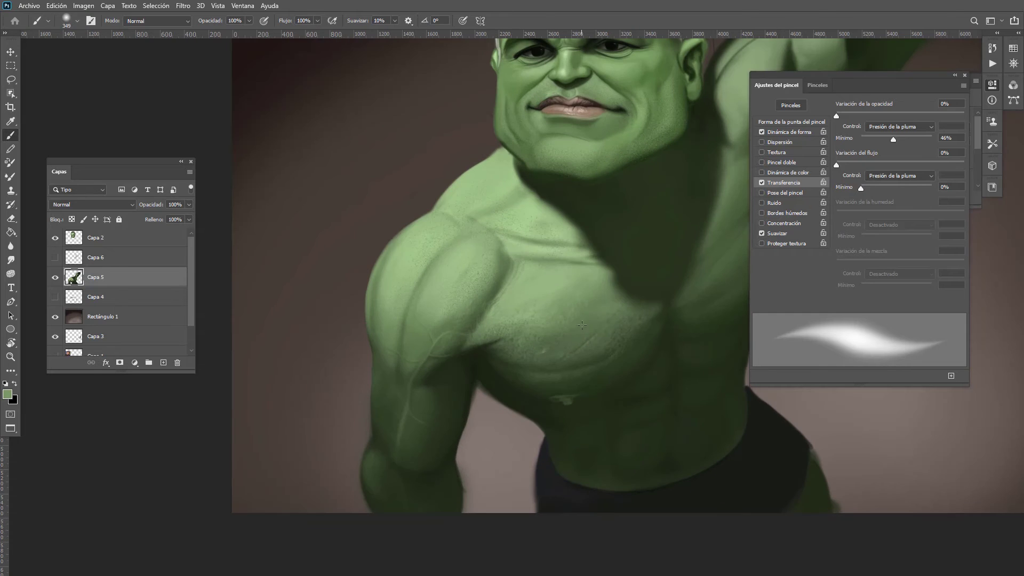
Step: Lock the transparent pixels of Capa 5 and darken the torso's side edge below the armpit with a sampled dark color
scroll(591, 322, down, 3)
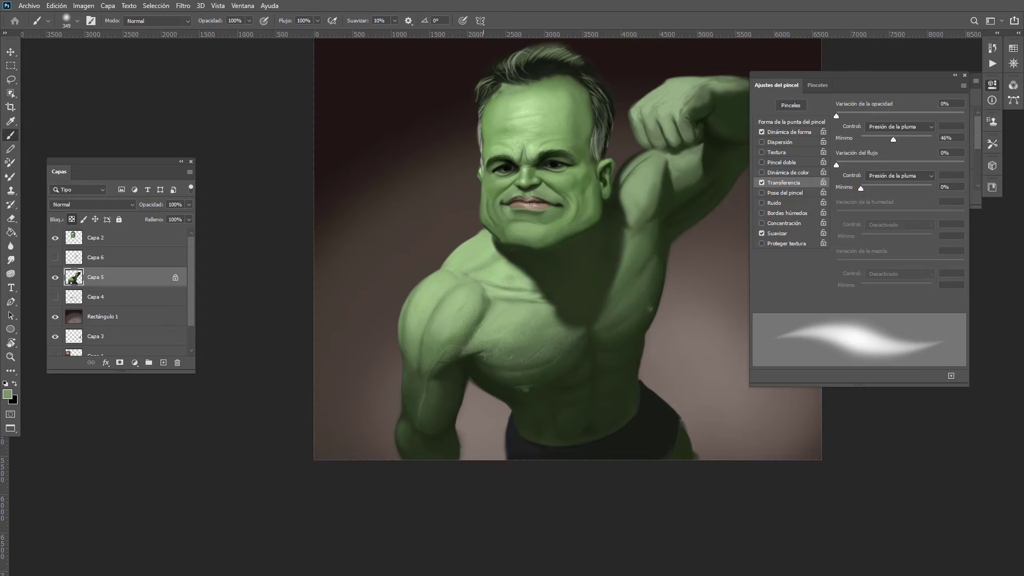
scroll(474, 347, up, 2)
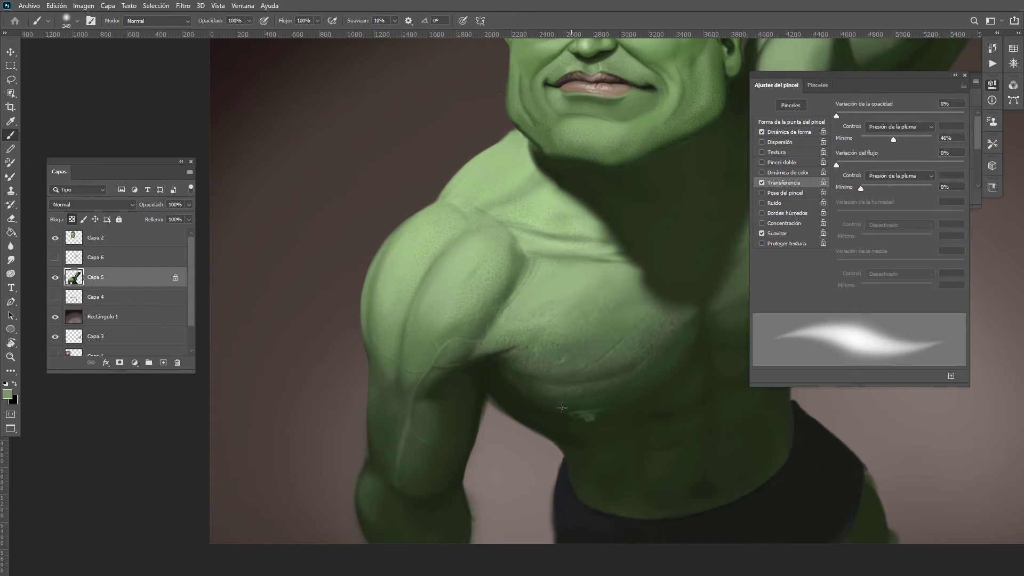
alt+click(496, 394)
mouse_move(496, 394)
mouse_down()
mouse_move(484, 406)
mouse_move(544, 432)
mouse_move(579, 467)
mouse_up()
scroll(579, 467, down, 4)
scroll(560, 310, up, 3)
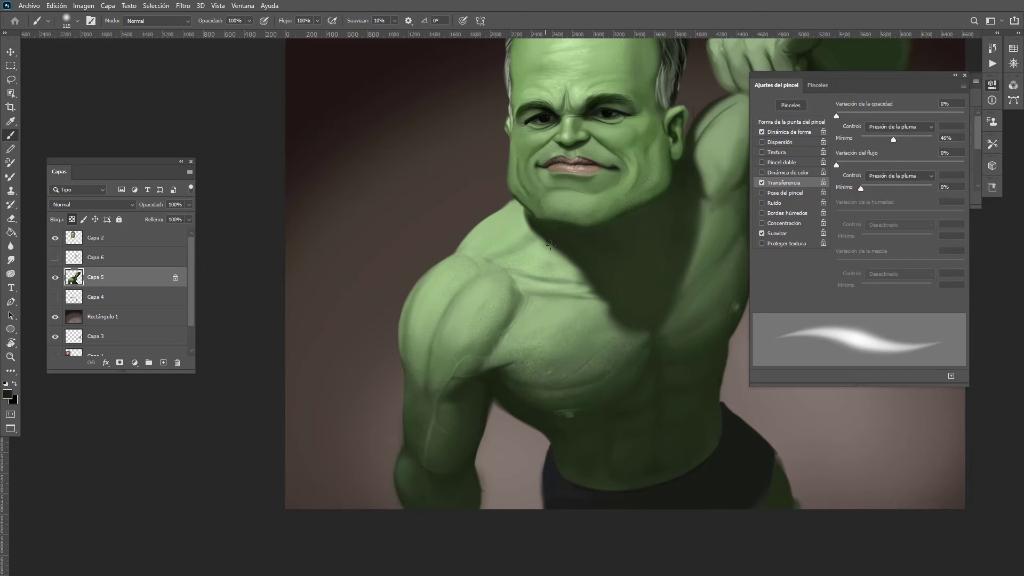
Step: Tone down the light areas of the shoulder and upper chest with a mid green in Oscurecer mode at 2926 px, undoing the last stroke
shift+right_click(480, 313)
shift+right_click(466, 303)
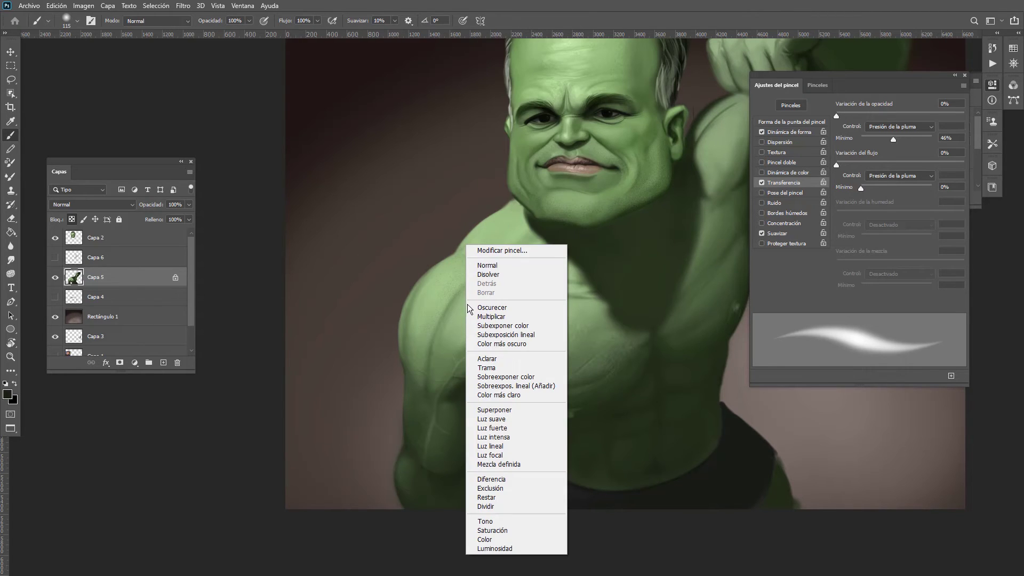
click(480, 307)
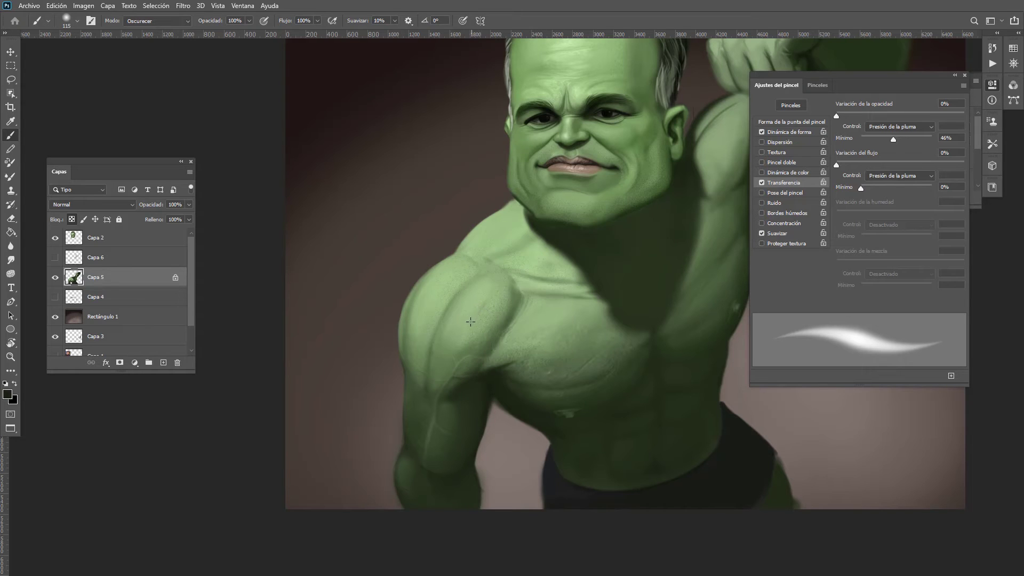
alt+click(442, 350)
alt+shift+right_click(448, 331)
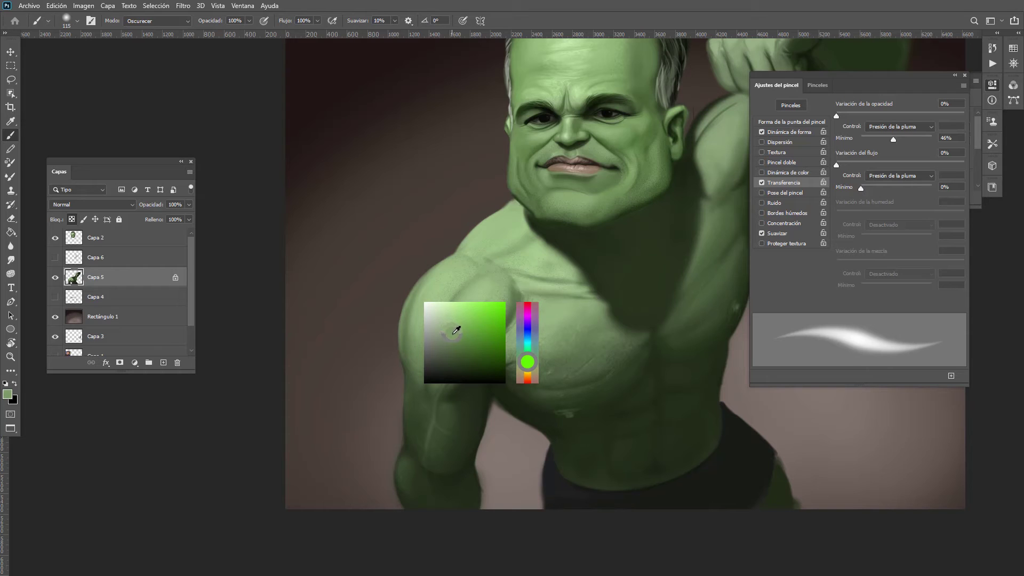
mouse_move(456, 332)
mouse_down()
mouse_move(529, 306)
mouse_move(560, 282)
mouse_up()
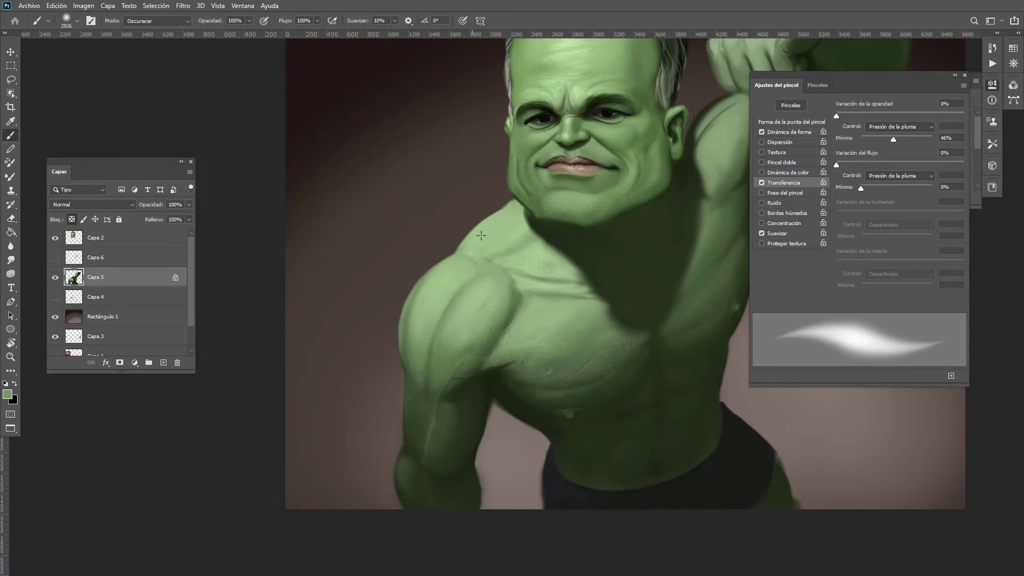
mouse_move(511, 217)
mouse_down()
mouse_move(440, 284)
mouse_move(428, 363)
mouse_move(487, 308)
mouse_move(455, 307)
mouse_move(533, 320)
mouse_move(502, 292)
mouse_move(580, 334)
mouse_up()
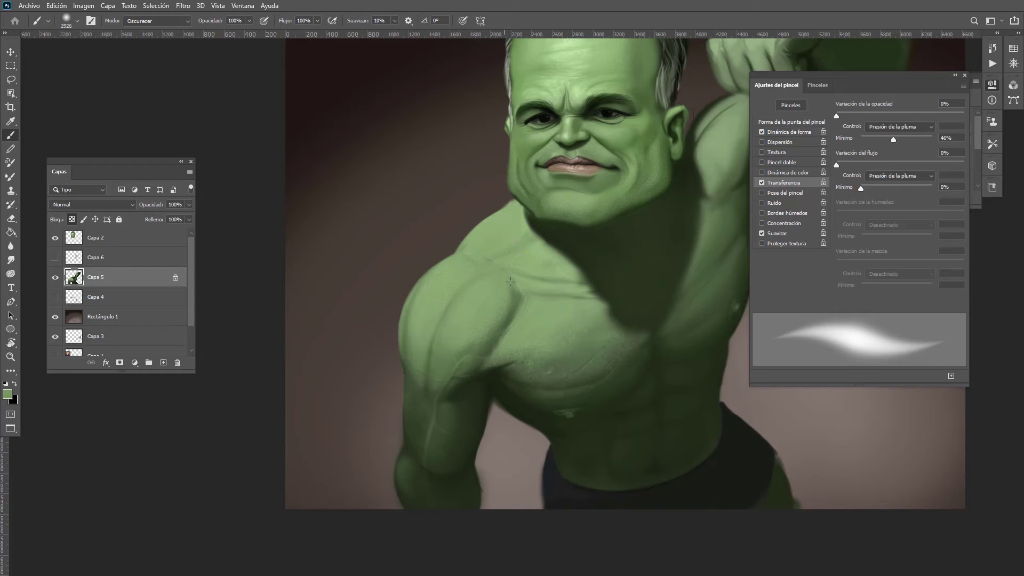
mouse_move(505, 335)
mouse_down()
mouse_move(558, 354)
mouse_move(542, 356)
mouse_up()
key(ctrl+z)
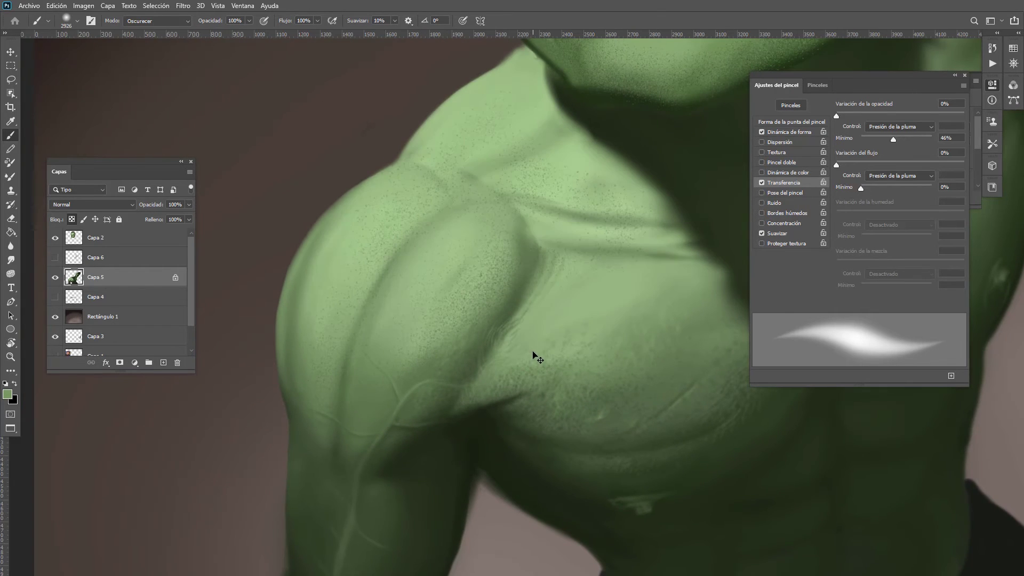
Step: Pick a slightly lighter green and even out the shoulder and chest tones with the 2926 px brush in Oscurecer mode
scroll(536, 356, down, 2)
alt+shift+right_click(492, 308)
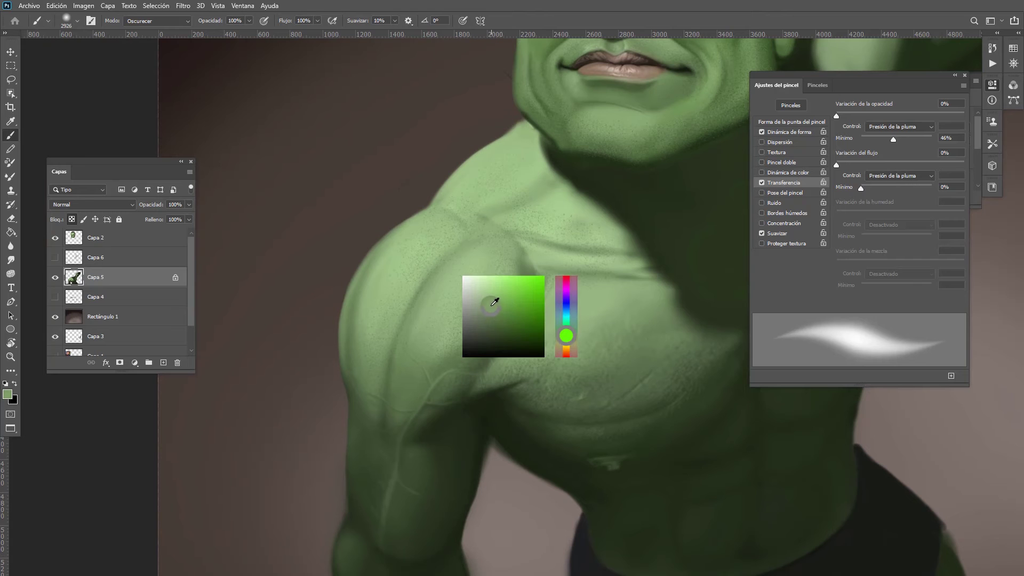
drag(492, 306, 492, 301)
drag(530, 254, 533, 333)
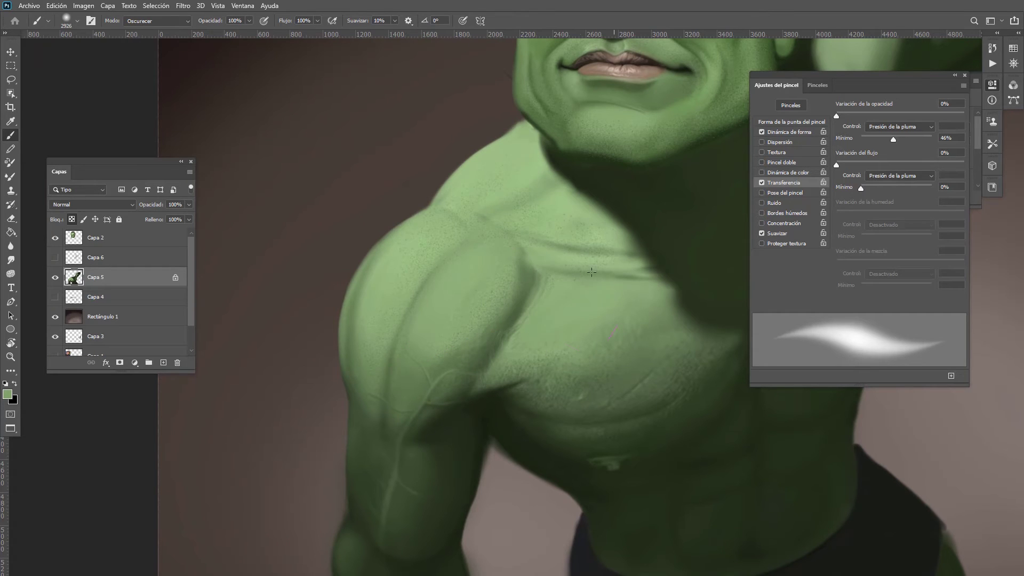
mouse_move(591, 272)
mouse_down()
mouse_move(547, 199)
mouse_move(486, 178)
mouse_move(412, 257)
mouse_move(363, 335)
mouse_up()
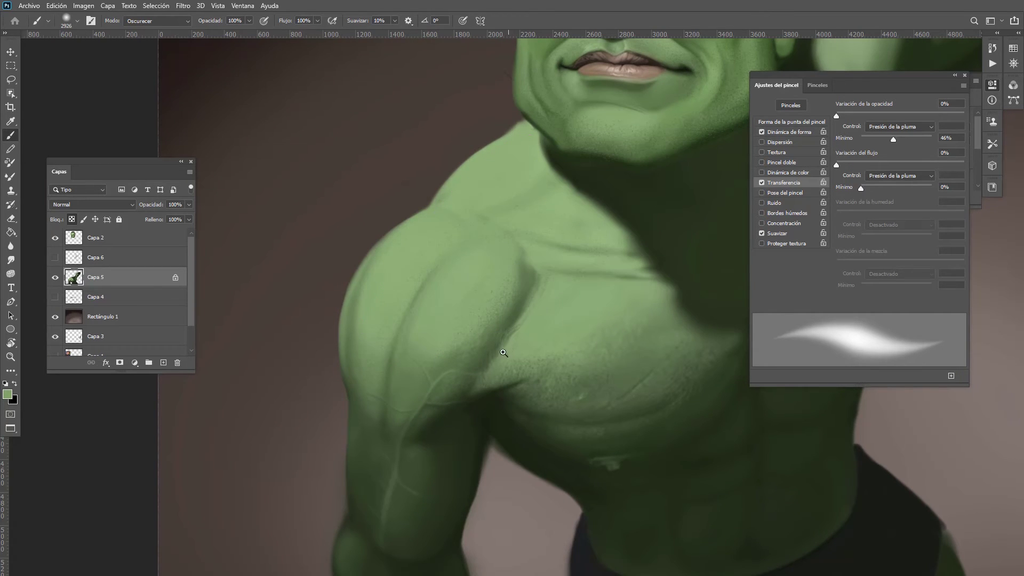
drag(503, 352, 452, 397)
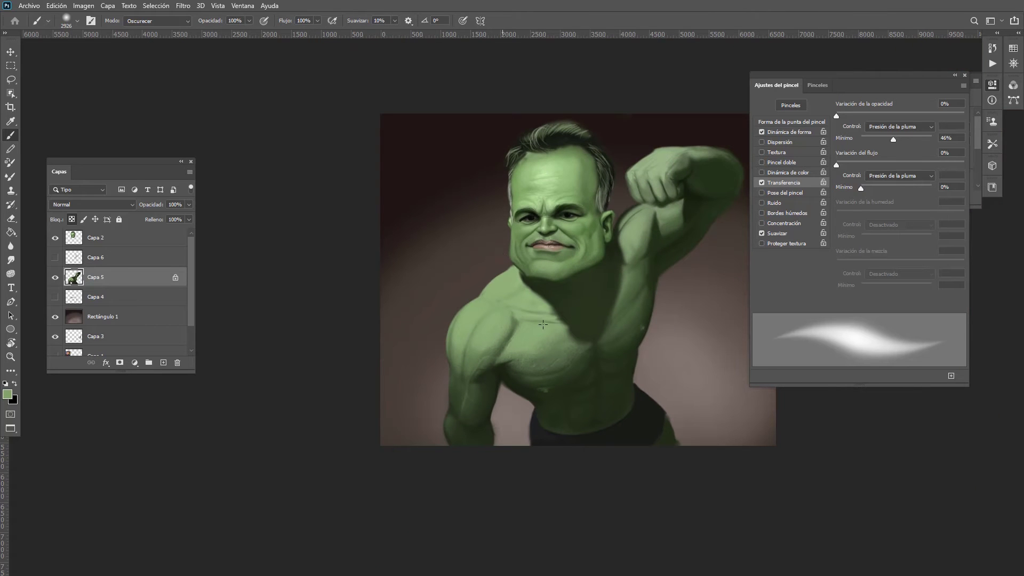
drag(506, 348, 539, 361)
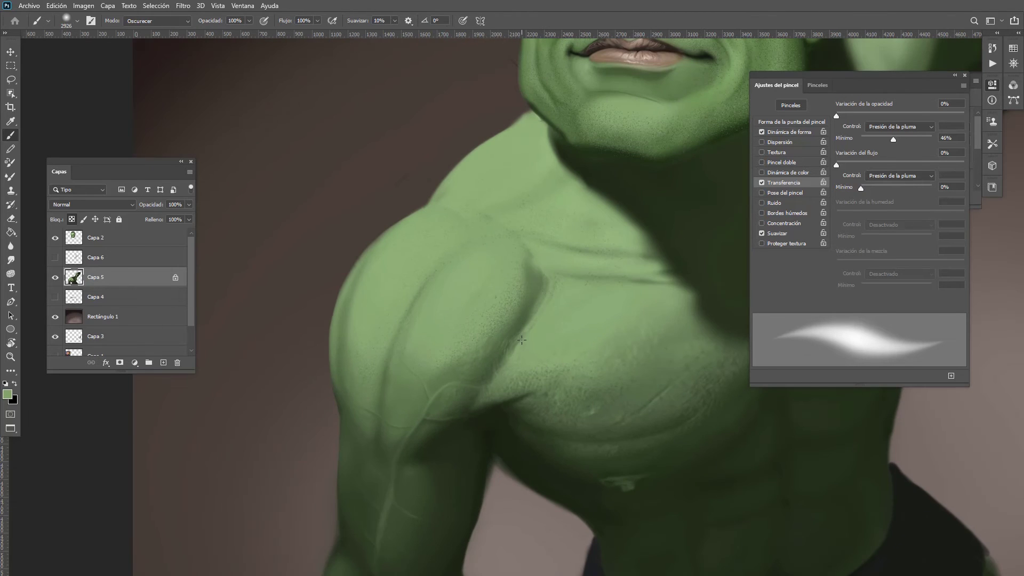
Step: Return the brush to Normal mode and choose a lighter green for the shoulder highlights
shift+right_click(445, 295)
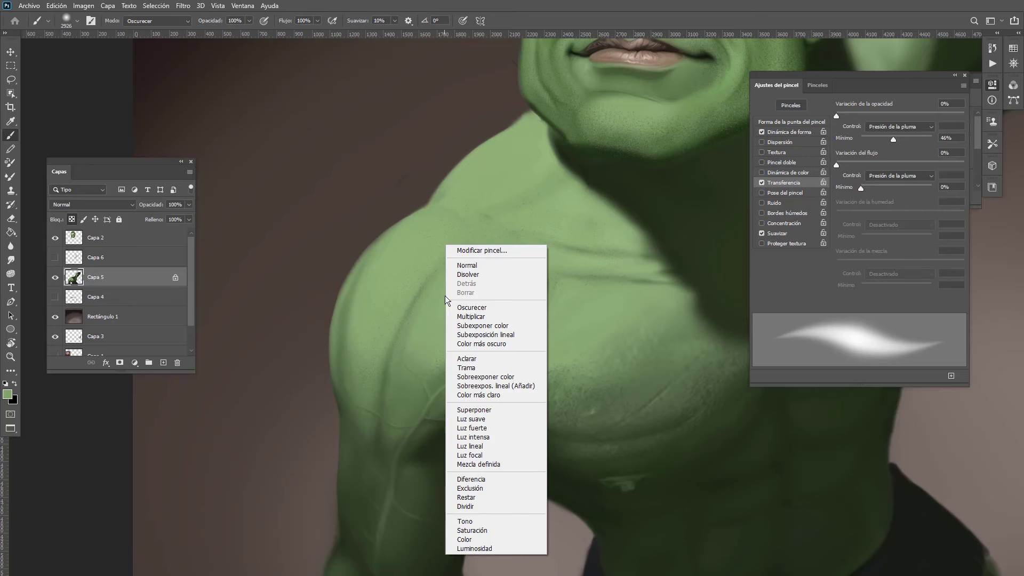
click(468, 265)
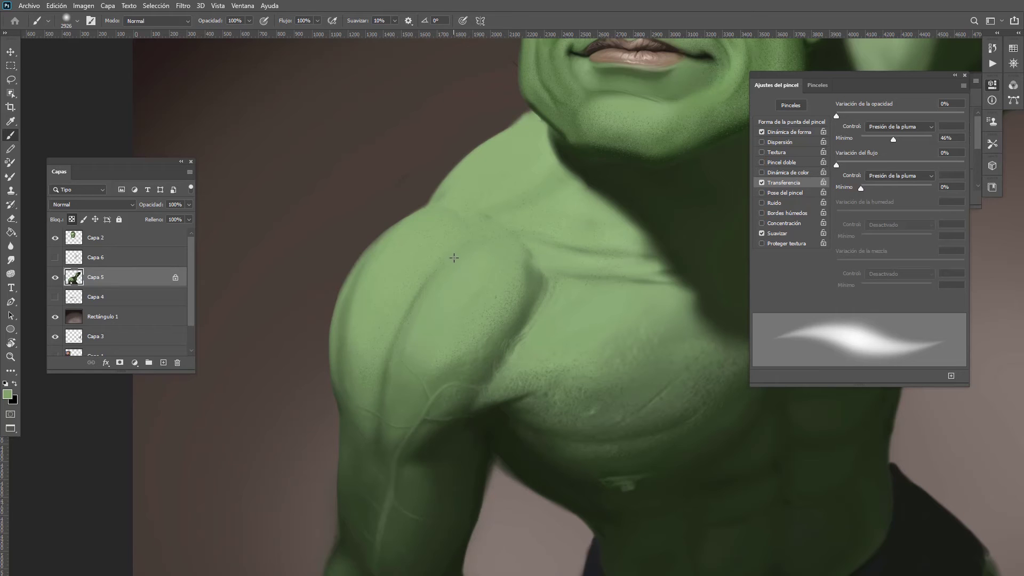
drag(457, 277, 481, 283)
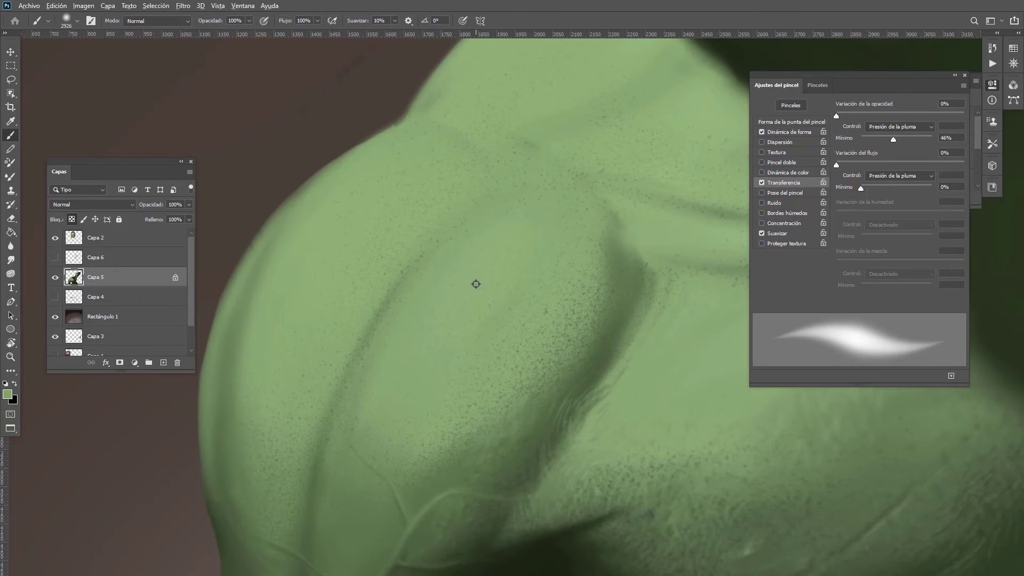
alt+shift+right_click(484, 275)
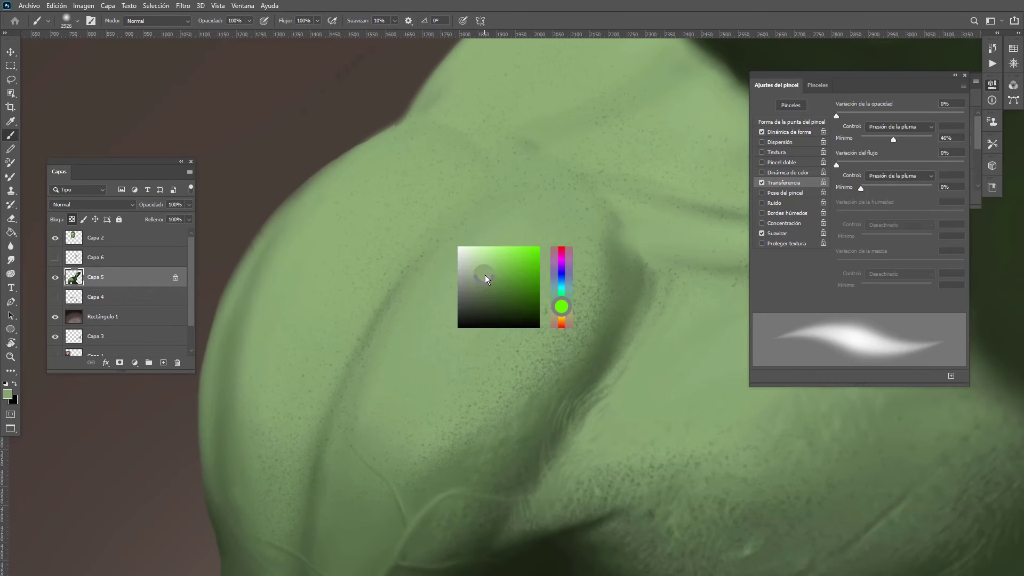
drag(486, 274, 486, 260)
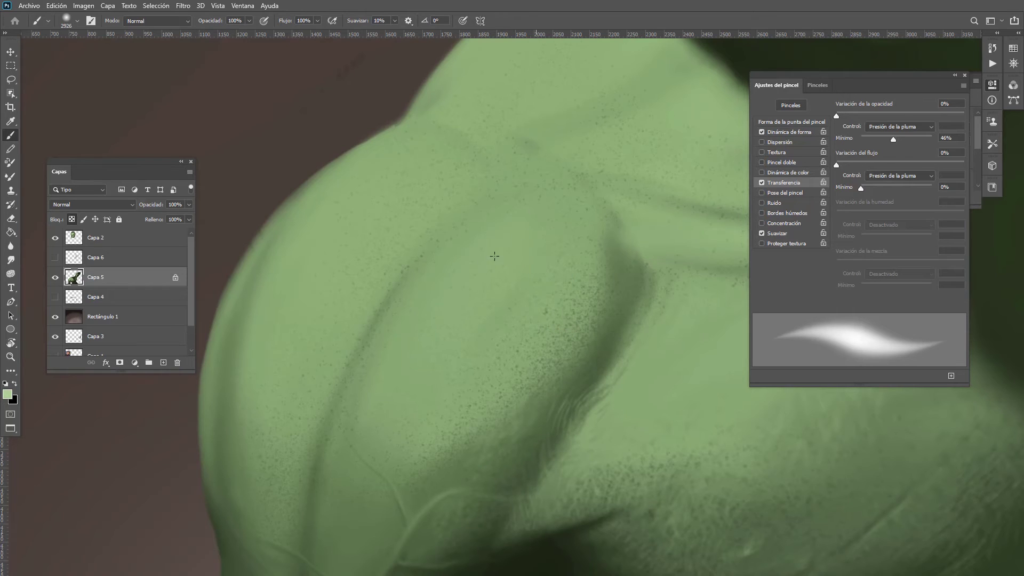
Step: Paint soft light green highlights on the front and outer shoulder muscles with the brush reduced to 827 px
click(424, 330)
alt+right_click(504, 303)
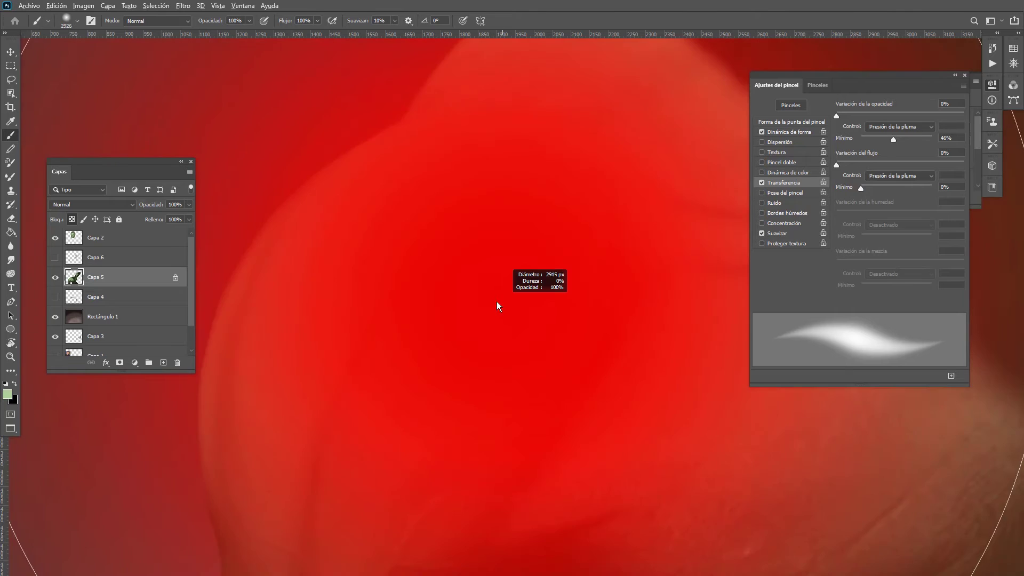
mouse_move(497, 304)
mouse_down()
mouse_move(315, 326)
mouse_move(196, 356)
mouse_move(409, 329)
mouse_move(501, 290)
mouse_move(466, 296)
mouse_move(481, 296)
mouse_move(481, 361)
mouse_move(478, 281)
mouse_move(486, 414)
mouse_move(478, 307)
mouse_move(477, 356)
mouse_move(459, 280)
mouse_move(486, 319)
mouse_up()
alt+right_click(488, 294)
scroll(487, 319, up, 2)
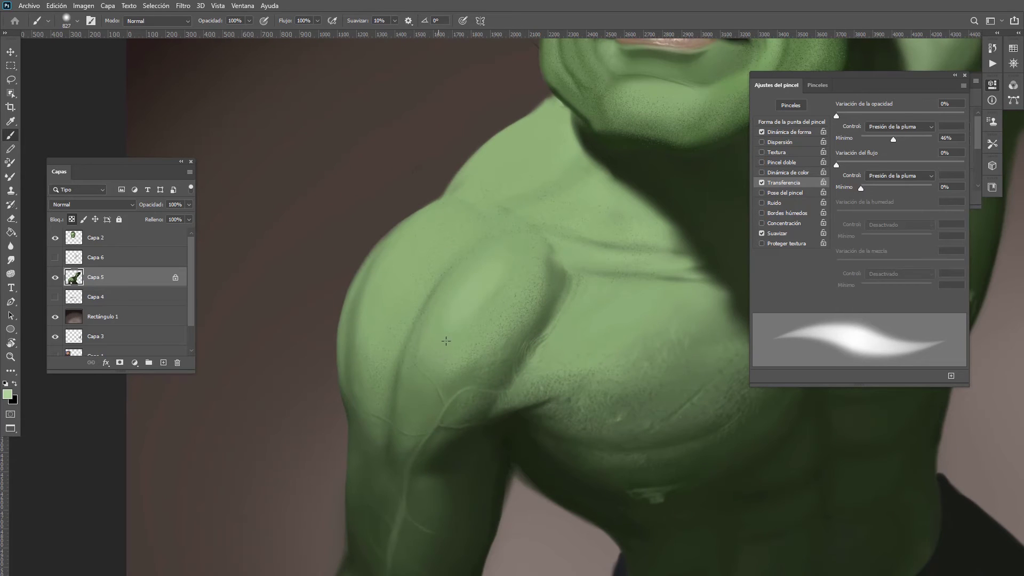
drag(461, 305, 446, 315)
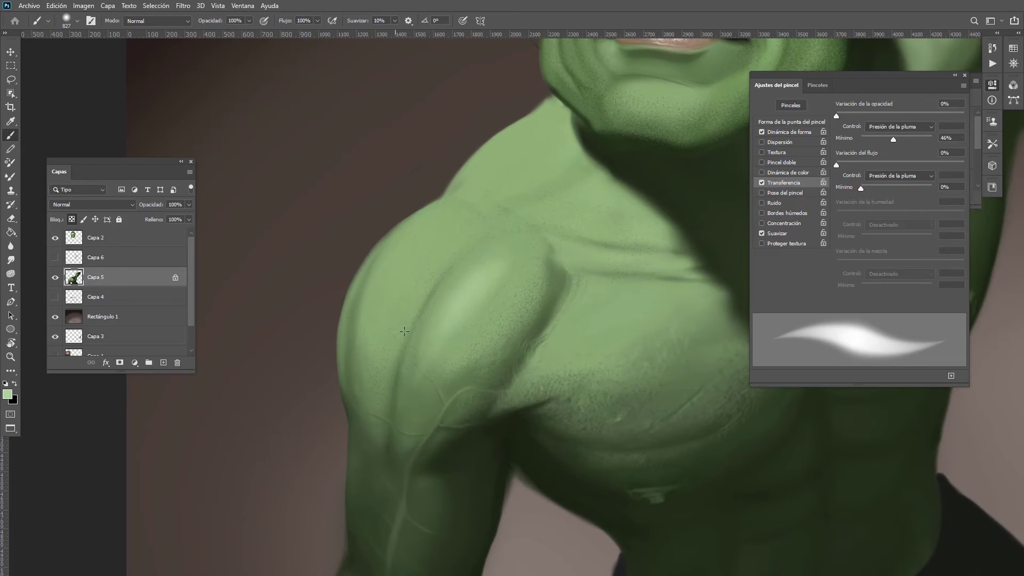
mouse_move(418, 249)
mouse_down()
mouse_move(432, 230)
mouse_move(378, 363)
mouse_move(443, 228)
mouse_up()
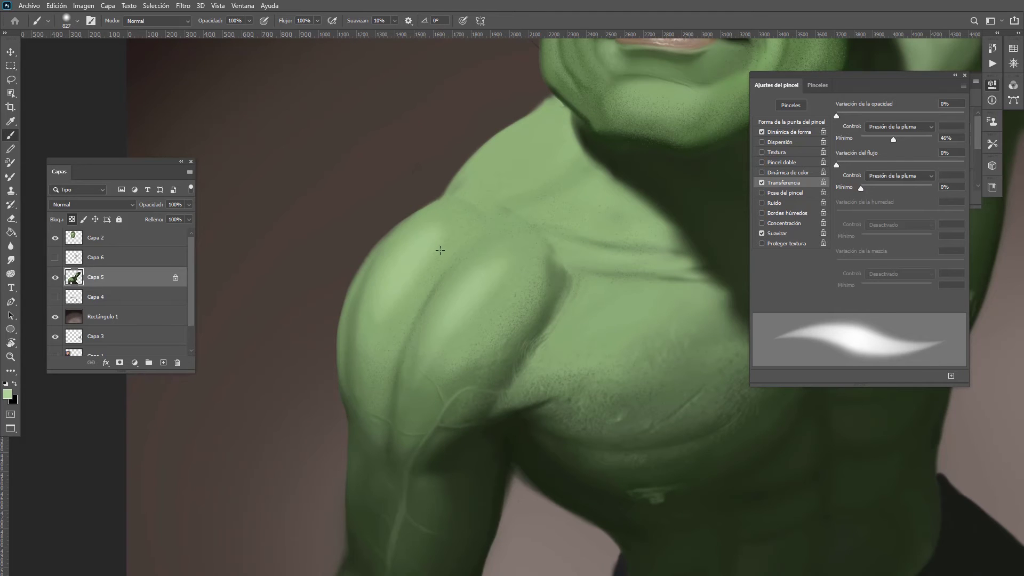
drag(396, 301, 392, 373)
scroll(474, 299, down, 2)
scroll(473, 308, up, 1)
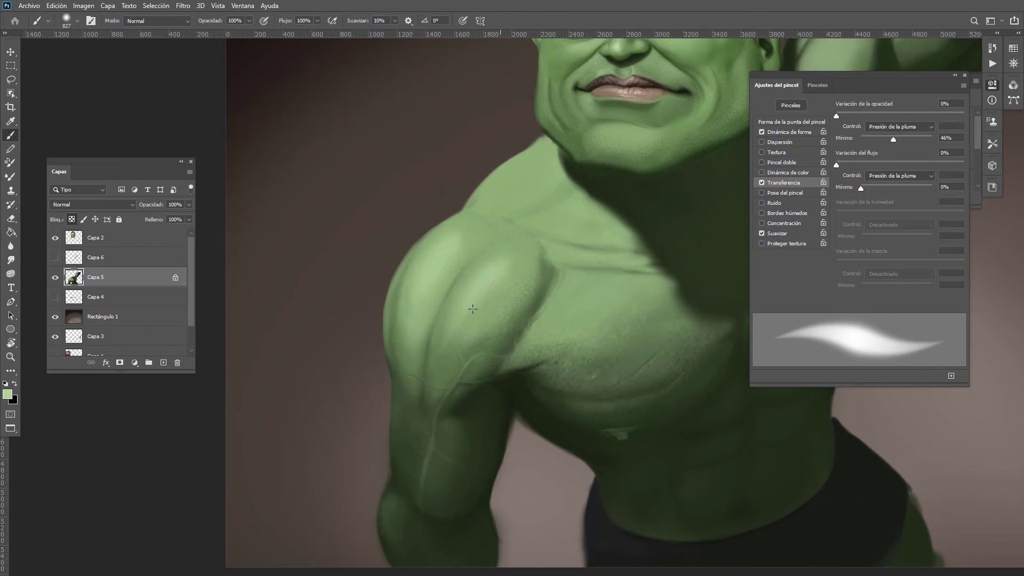
Step: Broaden the highlights across both shoulder muscles with the soft light green brush, up to 1042 px
drag(459, 319, 481, 322)
mouse_move(497, 255)
mouse_down()
mouse_move(475, 264)
mouse_move(462, 297)
mouse_up()
drag(478, 241, 413, 367)
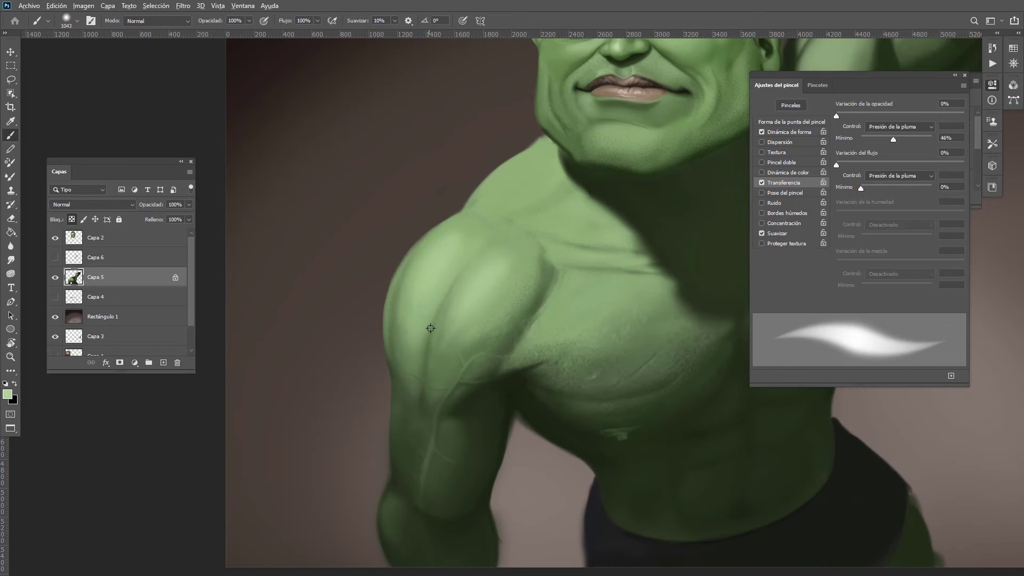
drag(452, 314, 496, 309)
drag(457, 236, 490, 212)
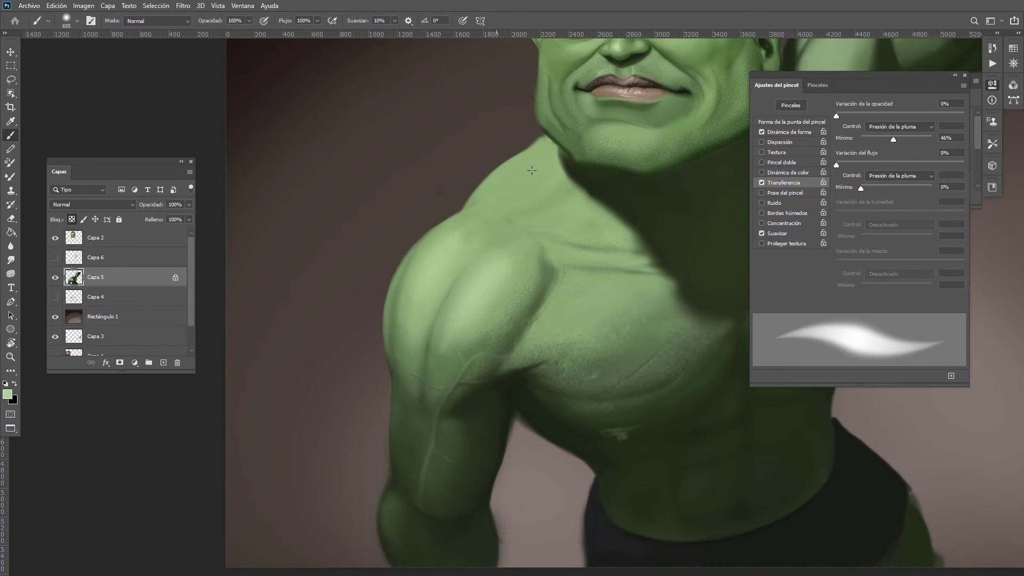
Step: Lighten the trapezius, collarbone area and upper chest with the soft light green brush, using 655 and 573 px
drag(553, 152, 483, 221)
mouse_move(497, 233)
mouse_down()
mouse_move(525, 233)
mouse_move(517, 239)
mouse_up()
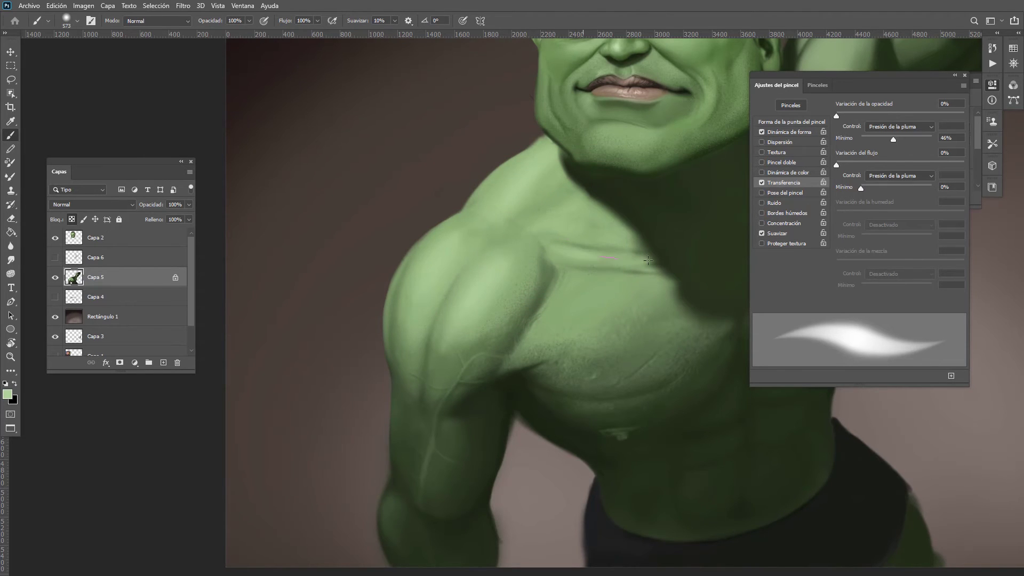
drag(556, 292, 594, 296)
mouse_move(542, 331)
mouse_down()
mouse_move(516, 338)
mouse_move(463, 386)
mouse_up()
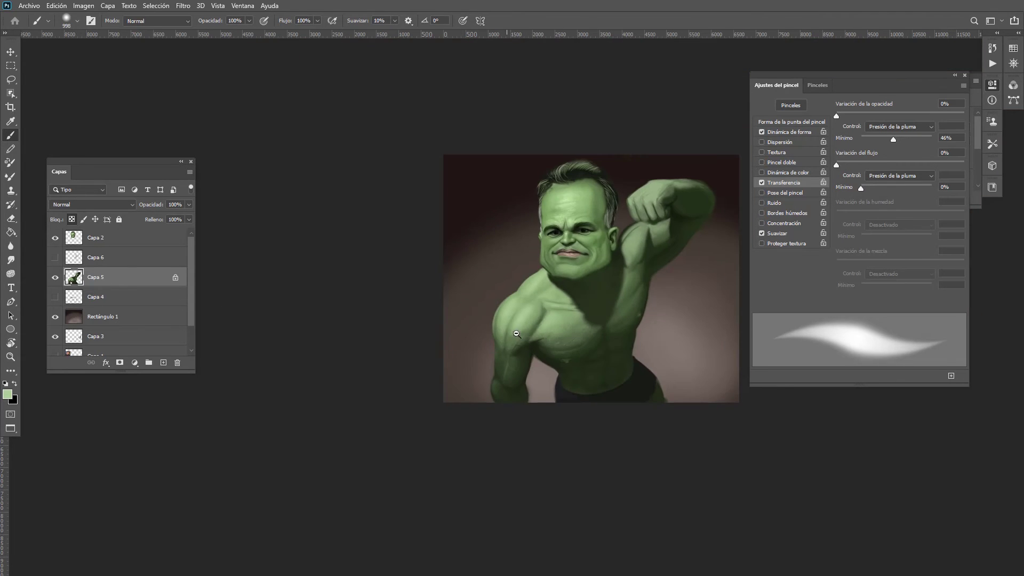
Step: Refine the highlight and speckles on the front shoulder muscle with sampled greens and a soft brush of 167 to 98 px
mouse_move(516, 334)
mouse_down()
mouse_move(562, 323)
mouse_move(433, 339)
mouse_up()
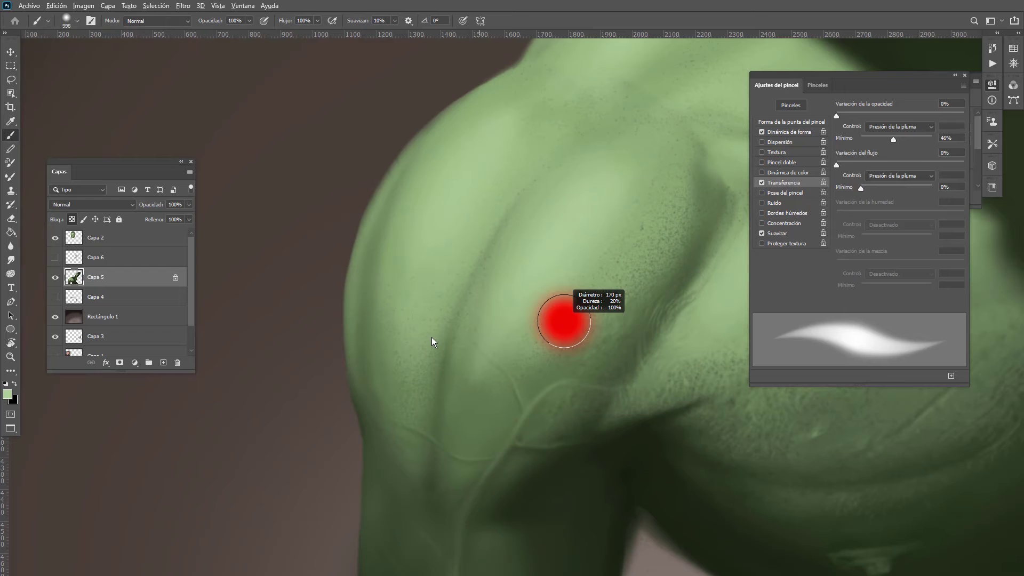
alt+click(496, 373)
scroll(493, 373, up, 1)
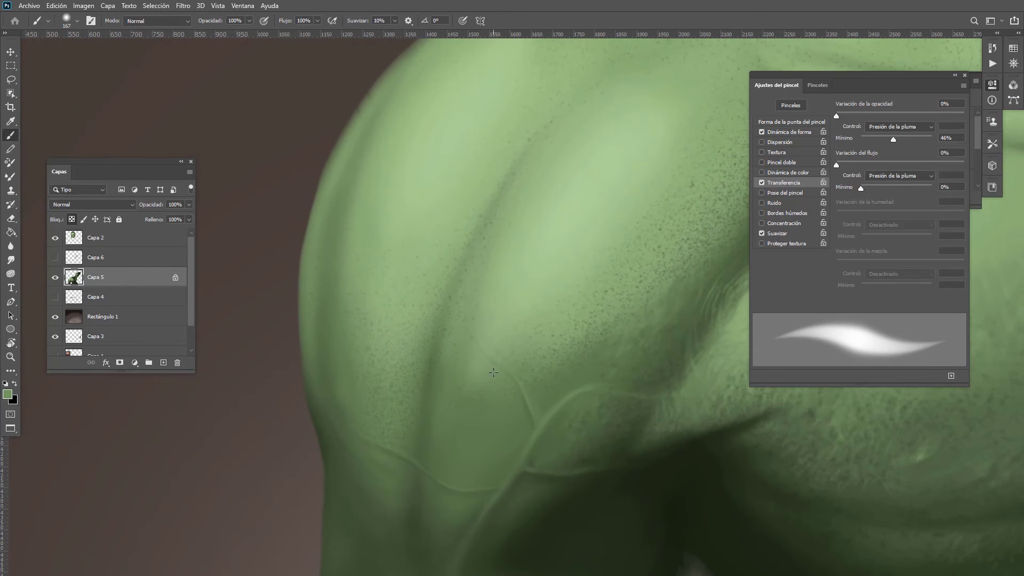
drag(558, 328, 530, 324)
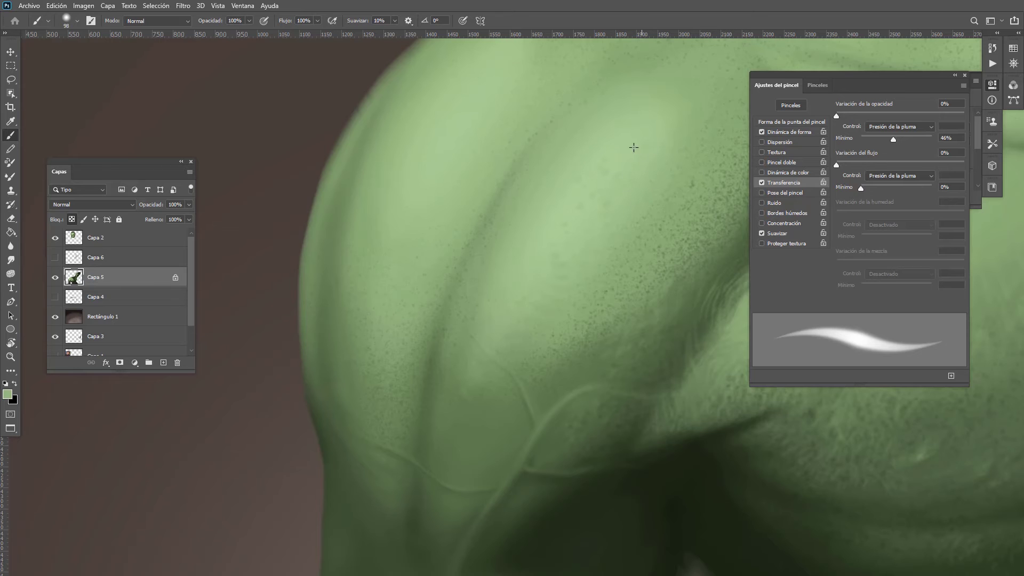
mouse_move(608, 248)
mouse_down()
mouse_move(525, 303)
mouse_move(560, 283)
mouse_up()
Step: Speckle the front shoulder muscle with the DOTS 1472 brush, setting its mode to Oscurecer and its size to 669 px
right_click(560, 284)
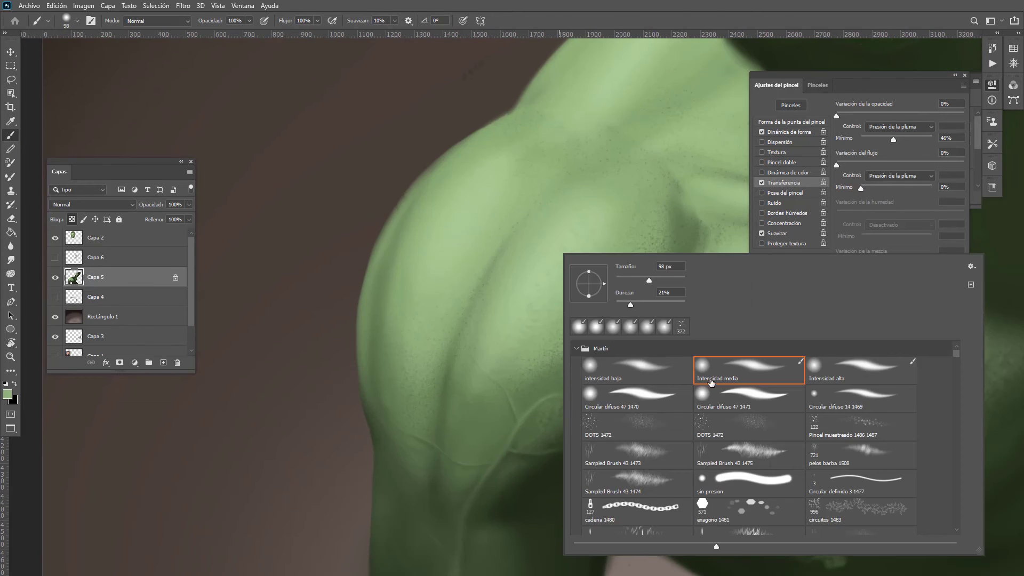
click(725, 431)
drag(499, 271, 606, 258)
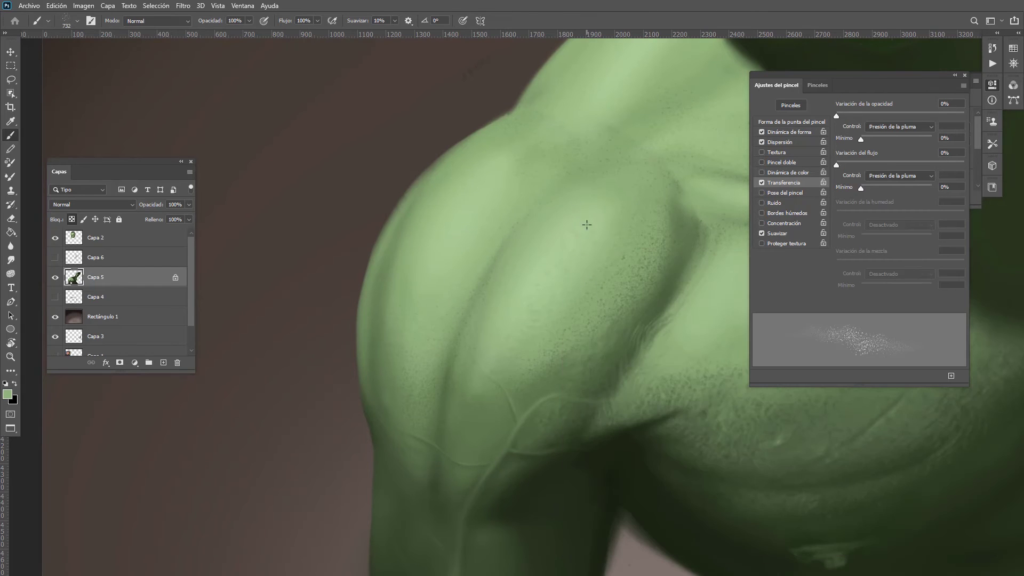
drag(472, 323, 473, 280)
shift+right_click(564, 246)
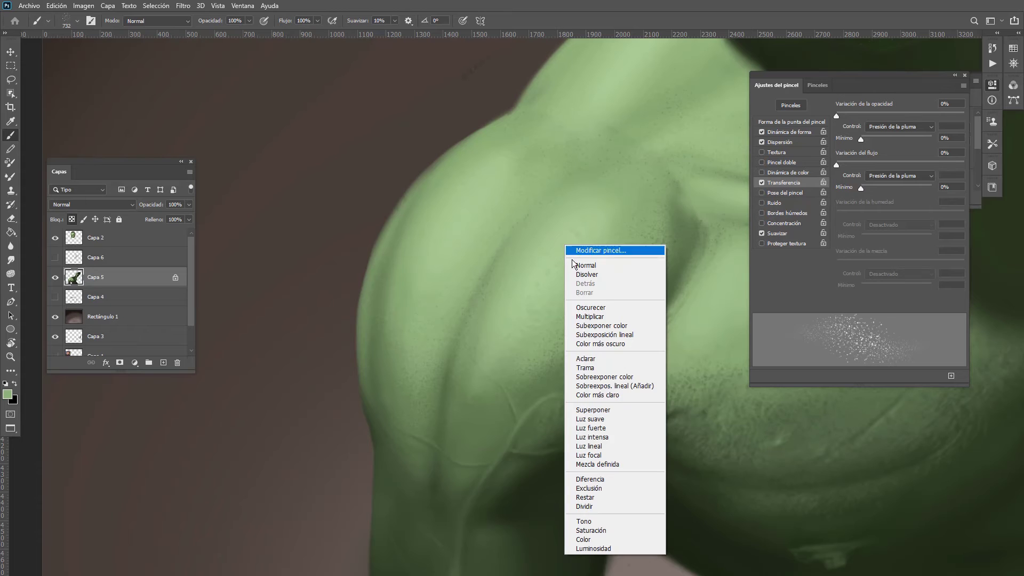
click(592, 308)
drag(490, 277, 469, 277)
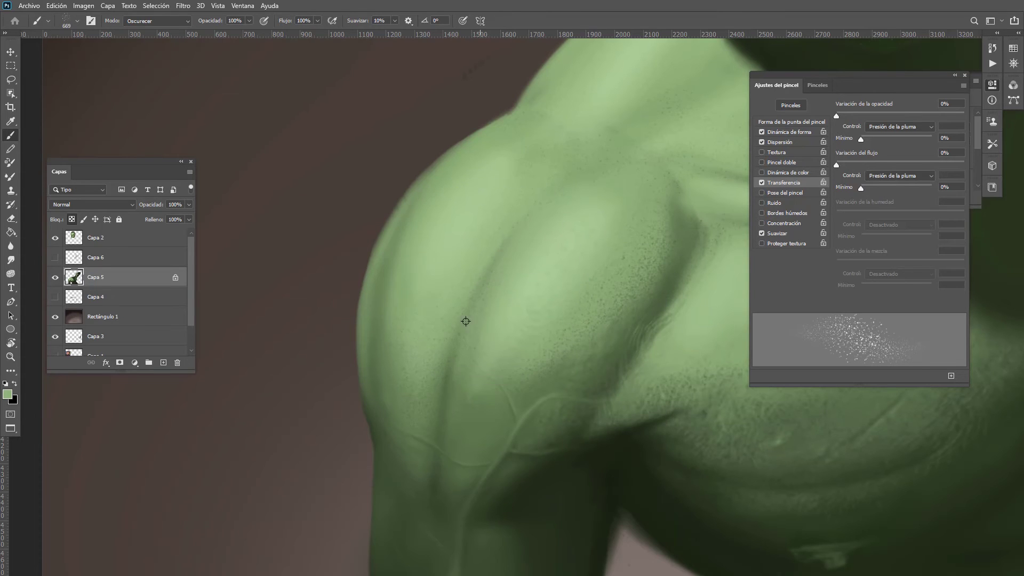
Step: Speckle fine skin pores over the upper part of the lowered arm's shoulder with a skin green sampled from the deltoid
alt+click(478, 321)
drag(660, 305, 489, 290)
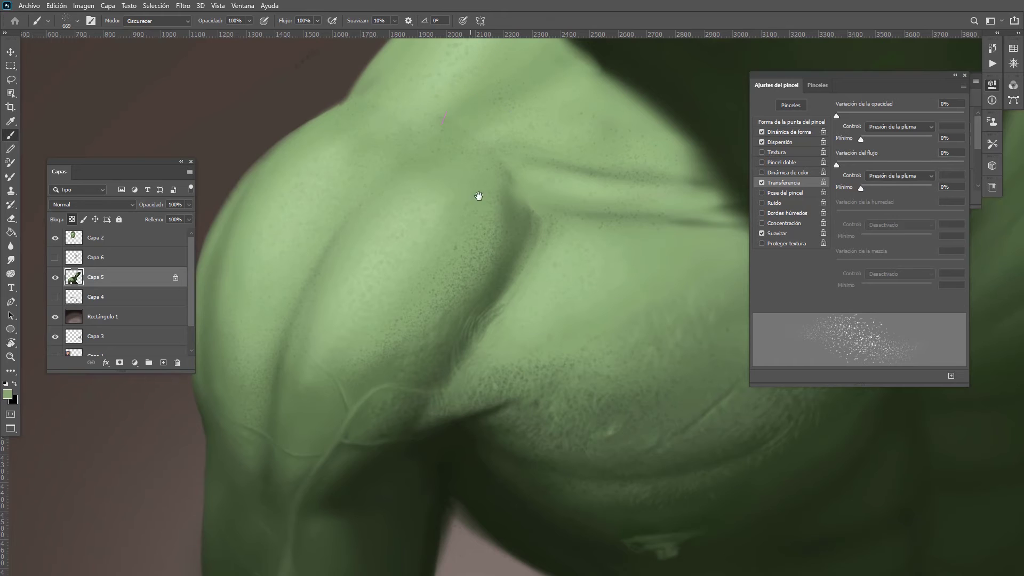
drag(477, 197, 485, 318)
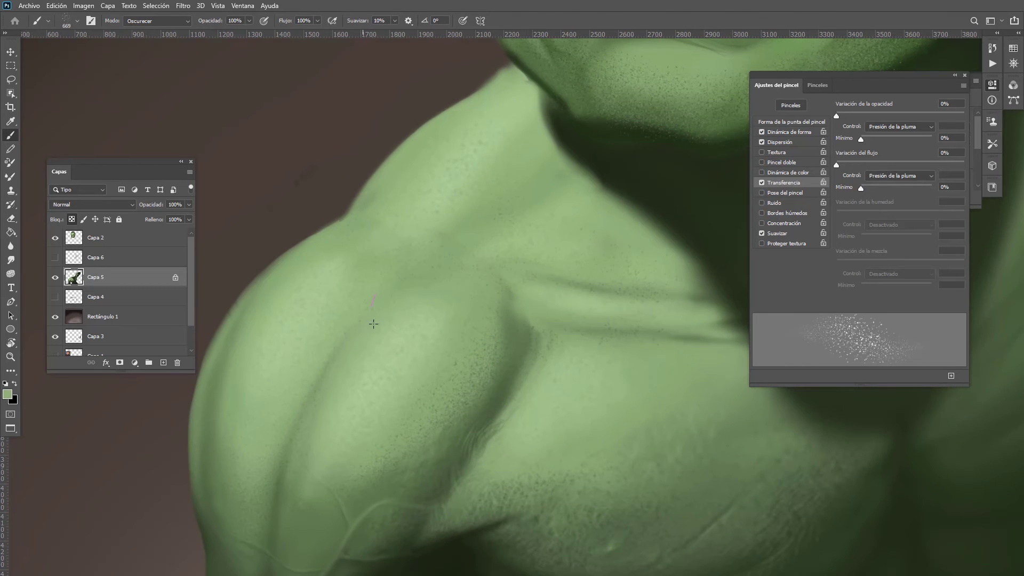
drag(477, 272, 446, 326)
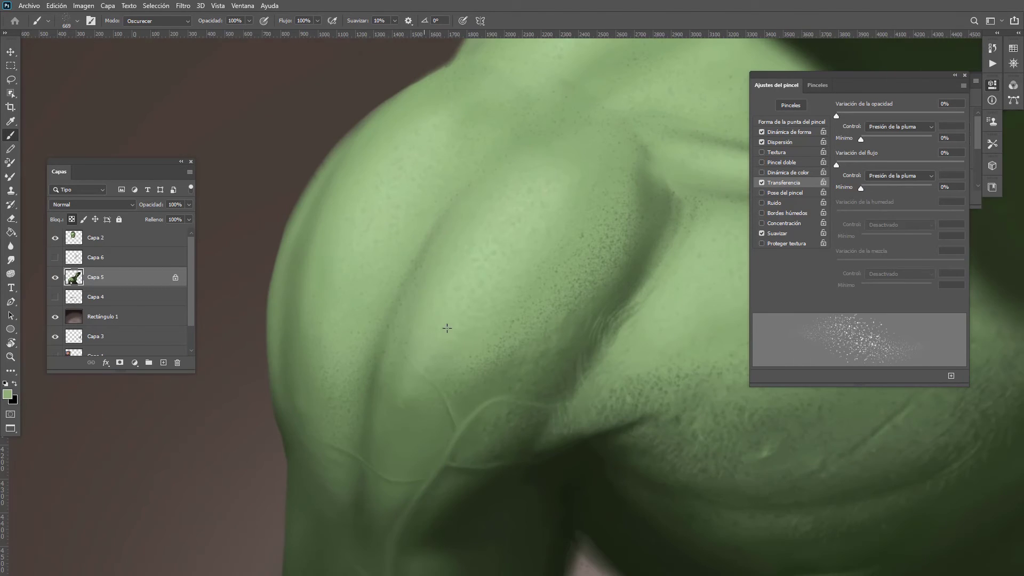
Step: Set the brush blending mode to Normal and choose the Intensidad media brush preset
shift+right_click(492, 264)
click(501, 270)
right_click(510, 246)
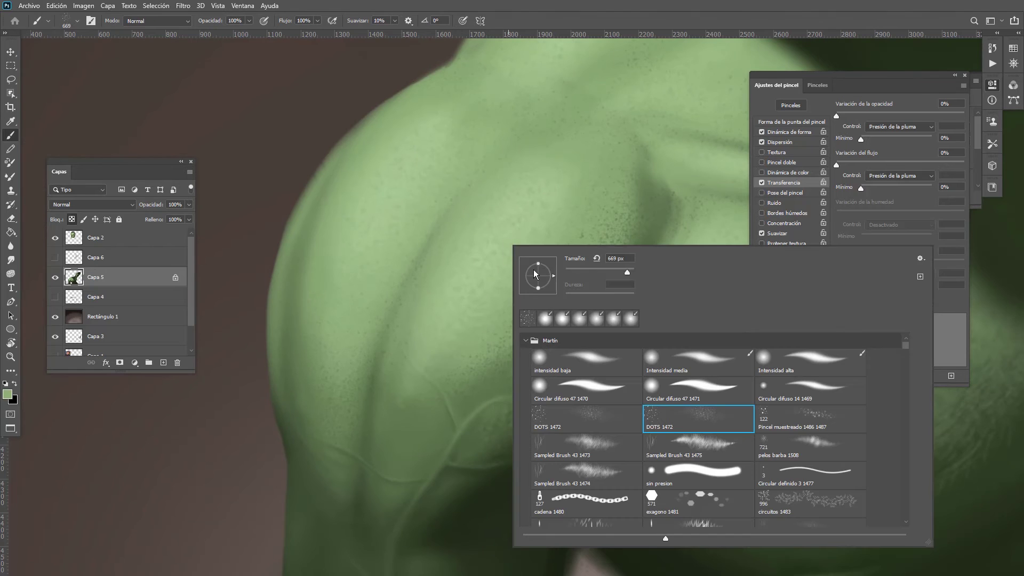
click(700, 360)
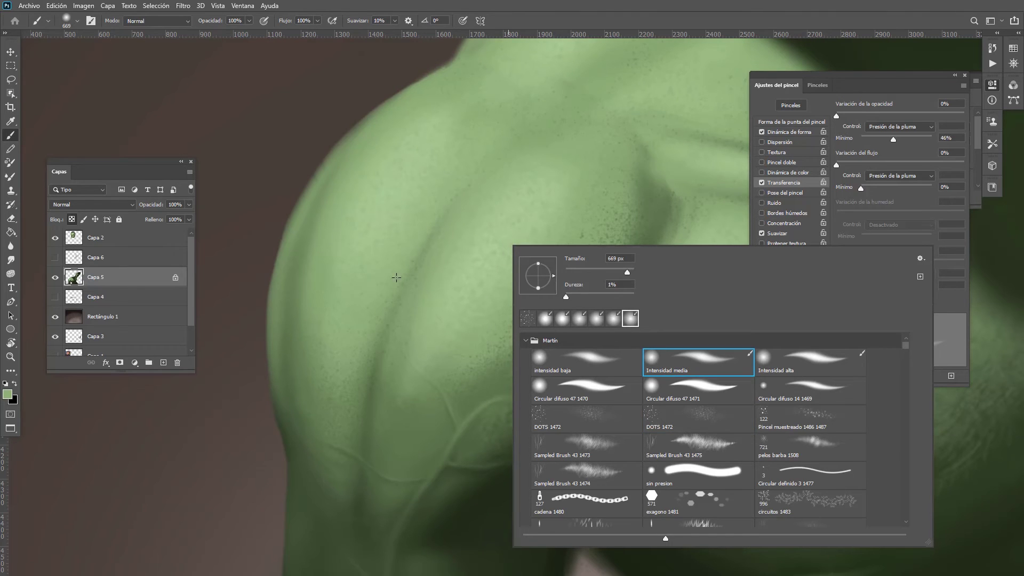
click(486, 257)
Step: Pick a pale green and paint small wavy skin-texture highlights on the central deltoid head with a 94 to 78 px brush
alt+shift+right_click(486, 249)
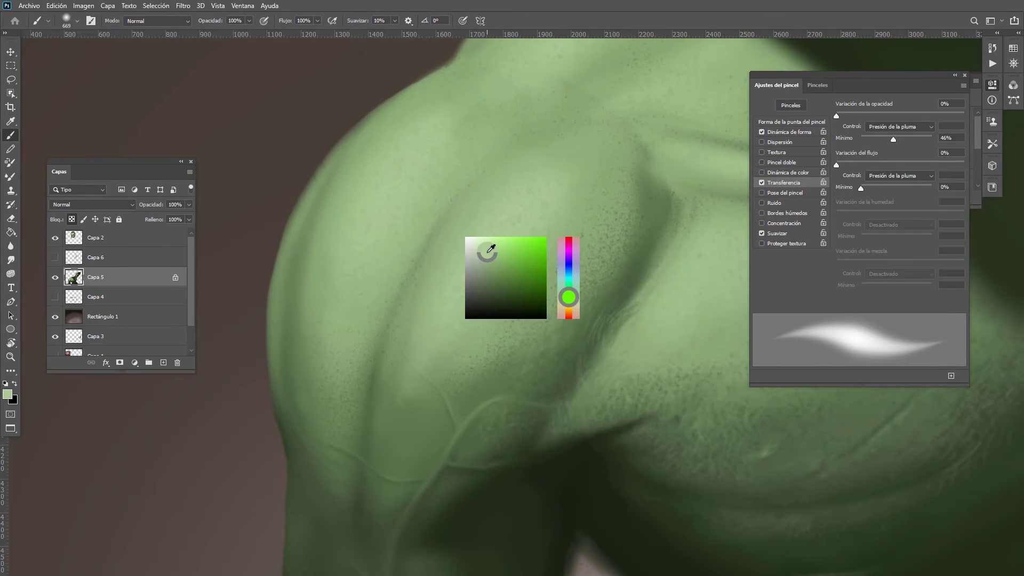
drag(485, 248, 379, 253)
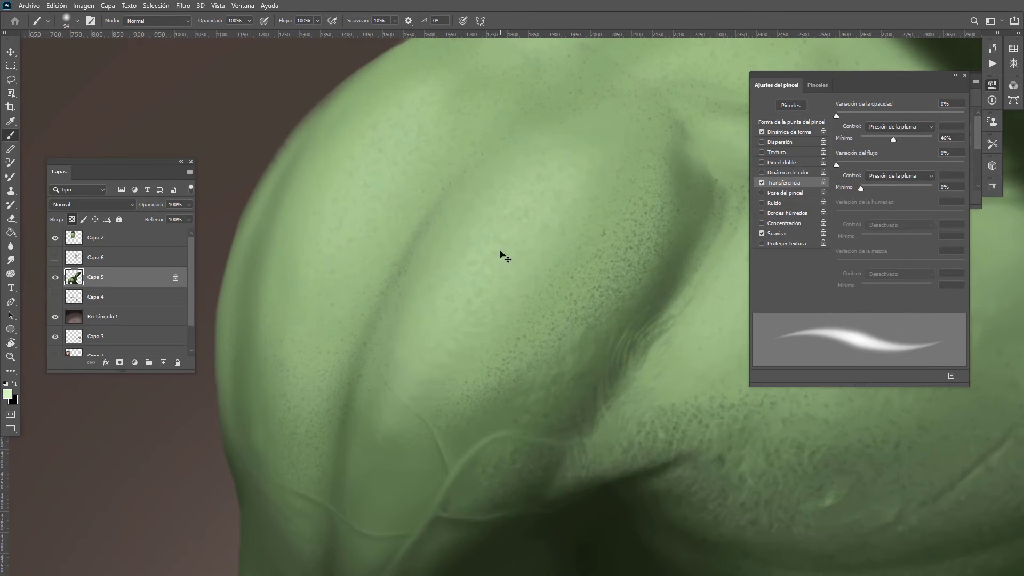
scroll(487, 246, up, 1)
scroll(551, 231, down, 5)
scroll(526, 251, up, 4)
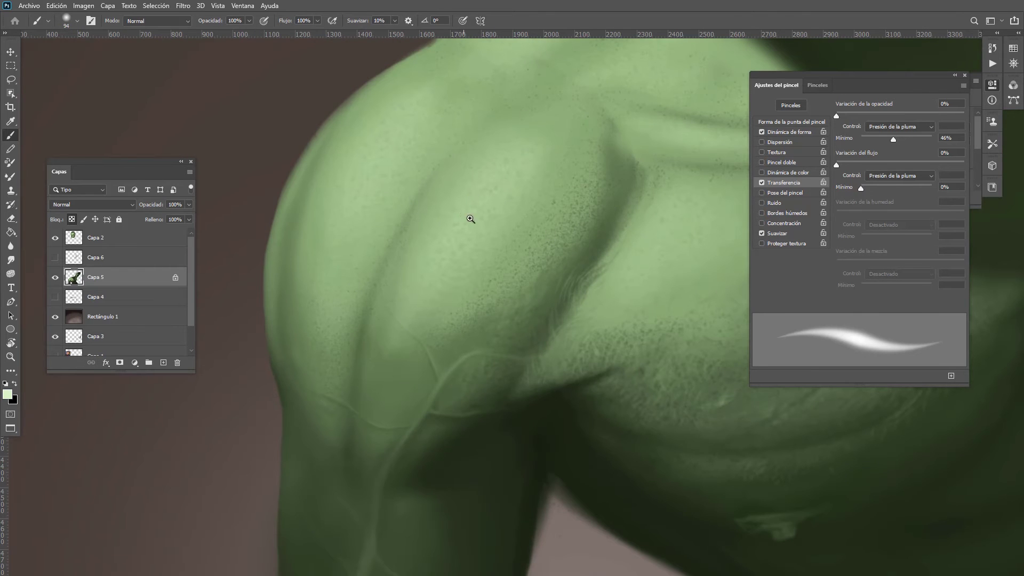
scroll(468, 220, up, 2)
mouse_move(464, 211)
mouse_down()
mouse_move(465, 243)
mouse_move(435, 242)
mouse_move(422, 254)
mouse_move(459, 259)
mouse_move(476, 246)
mouse_move(461, 249)
mouse_move(471, 232)
mouse_move(452, 247)
mouse_move(436, 197)
mouse_move(448, 205)
mouse_move(437, 251)
mouse_move(408, 241)
mouse_move(439, 280)
mouse_move(398, 302)
mouse_move(422, 306)
mouse_move(439, 290)
mouse_move(434, 277)
mouse_move(458, 281)
mouse_move(450, 265)
mouse_move(463, 251)
mouse_move(478, 266)
mouse_move(484, 228)
mouse_move(468, 179)
mouse_move(493, 199)
mouse_move(497, 188)
mouse_move(479, 172)
mouse_move(489, 165)
mouse_move(468, 161)
mouse_move(465, 184)
mouse_move(439, 195)
mouse_move(497, 150)
mouse_move(519, 166)
mouse_move(496, 156)
mouse_move(495, 140)
mouse_move(536, 139)
mouse_move(524, 158)
mouse_move(505, 149)
mouse_move(536, 151)
mouse_up()
mouse_move(534, 234)
mouse_down()
mouse_move(487, 265)
mouse_move(526, 224)
mouse_move(537, 229)
mouse_move(567, 210)
mouse_up()
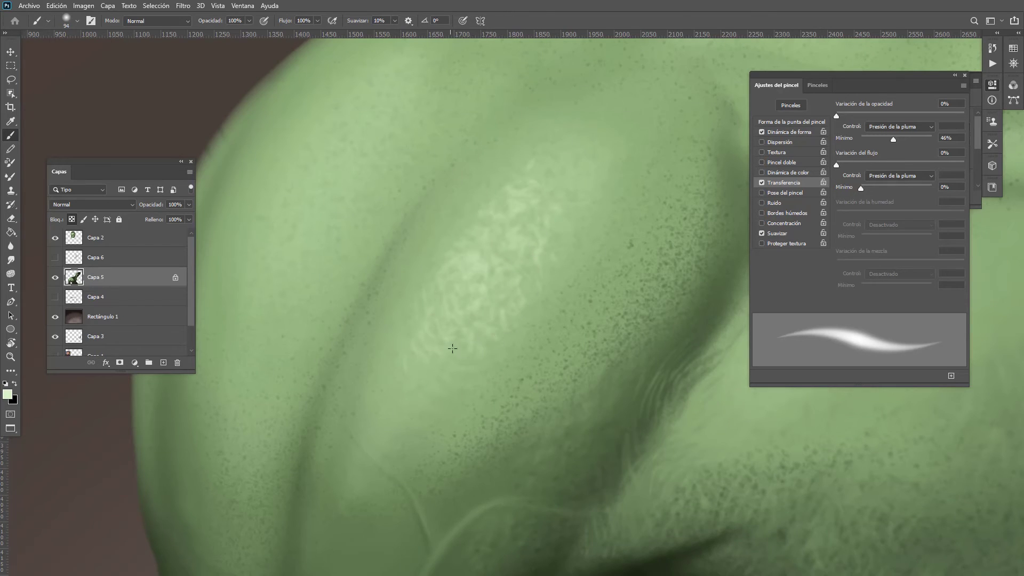
drag(496, 342, 487, 344)
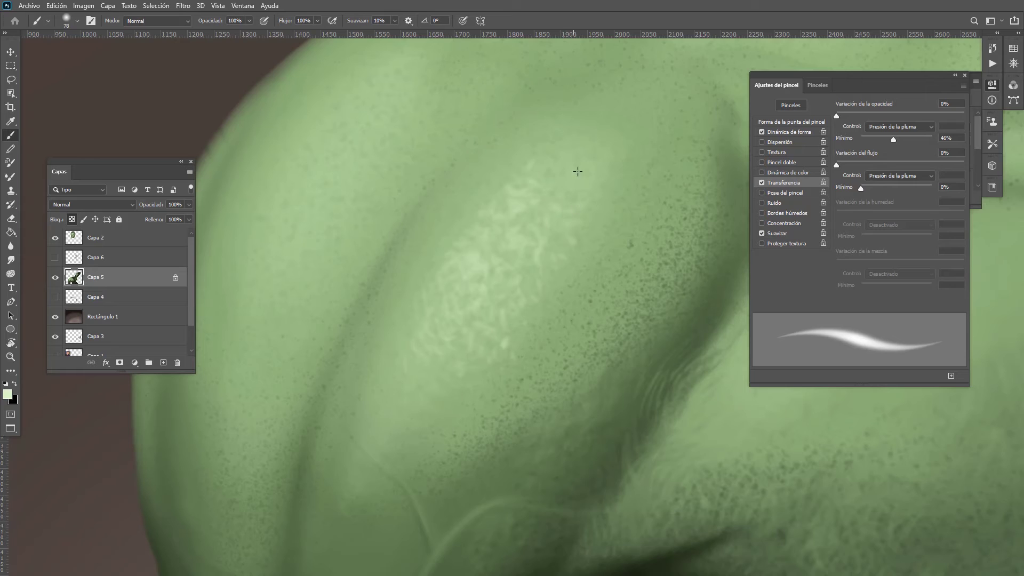
mouse_move(553, 170)
mouse_down()
mouse_move(565, 172)
mouse_move(513, 162)
mouse_up()
mouse_move(419, 260)
mouse_down()
mouse_move(400, 347)
mouse_move(430, 373)
mouse_up()
Step: Extend the skin texture down the central deltoid with greens sampled from the skin, reducing the brush to 30 px for finer strokes
alt+click(434, 356)
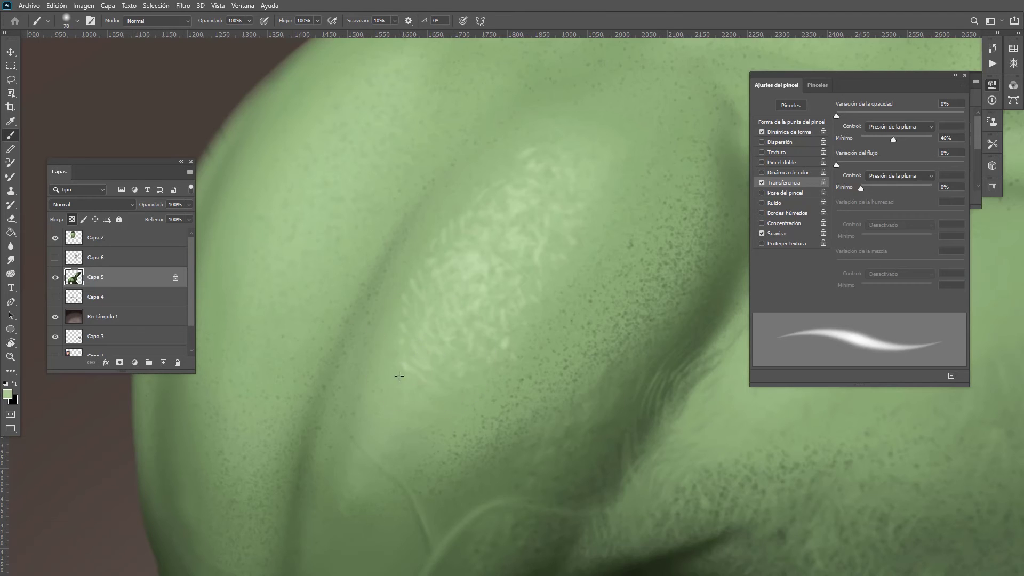
alt+click(471, 261)
alt+click(511, 195)
drag(507, 277, 559, 282)
alt+click(504, 256)
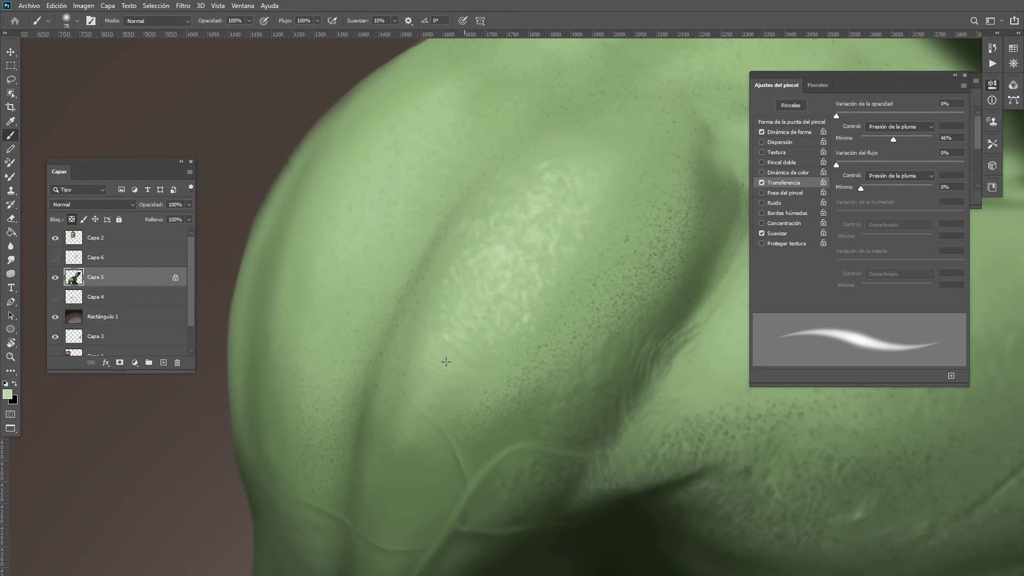
alt+click(458, 344)
drag(425, 357, 416, 359)
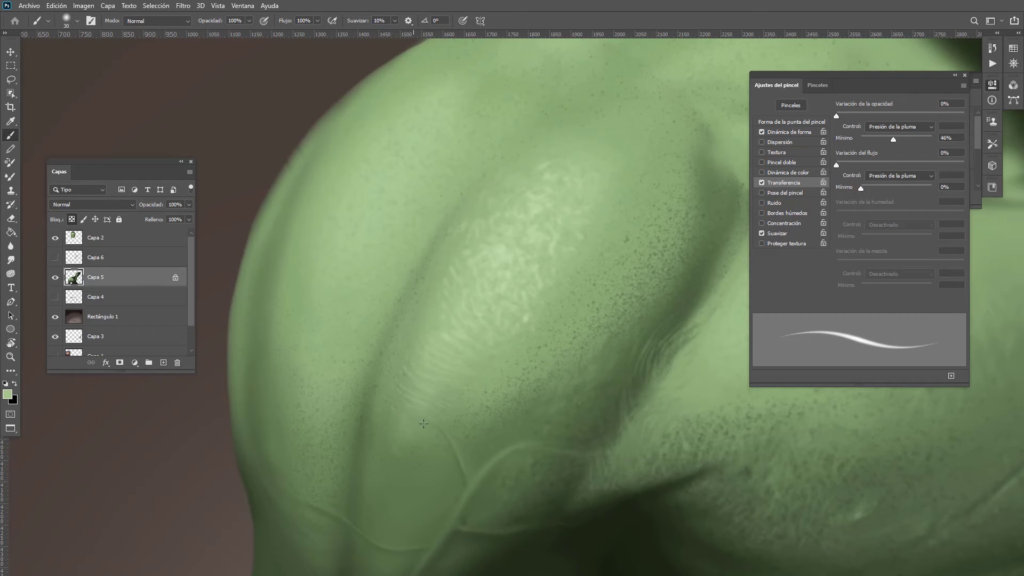
drag(442, 315, 341, 328)
Step: Sample the pale highlight green and start a patch of fine skin-texture strokes on the upper part of the outer deltoid head
drag(434, 287, 533, 290)
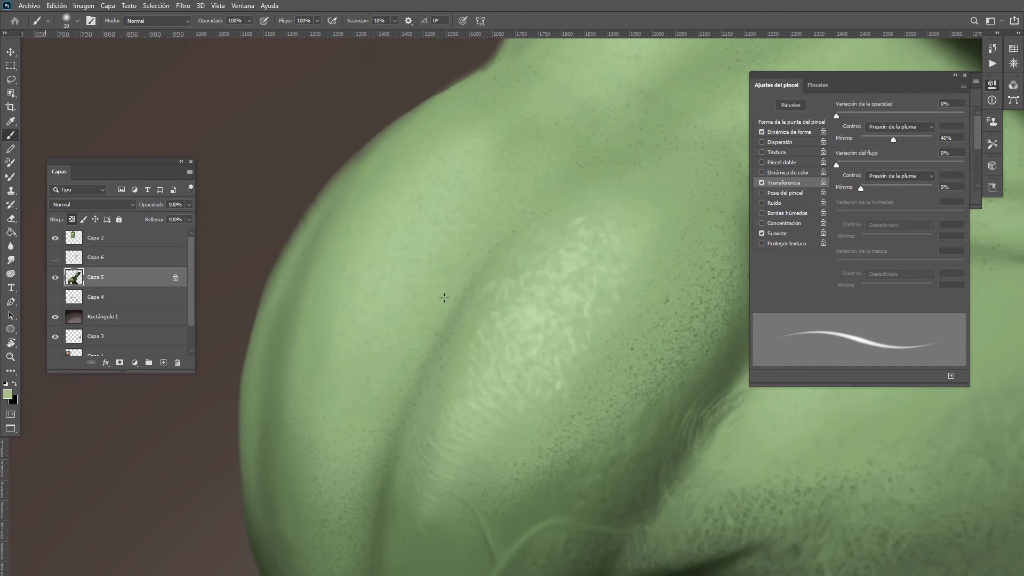
alt+click(532, 311)
drag(462, 261, 452, 252)
drag(417, 221, 425, 229)
alt+right_click(434, 240)
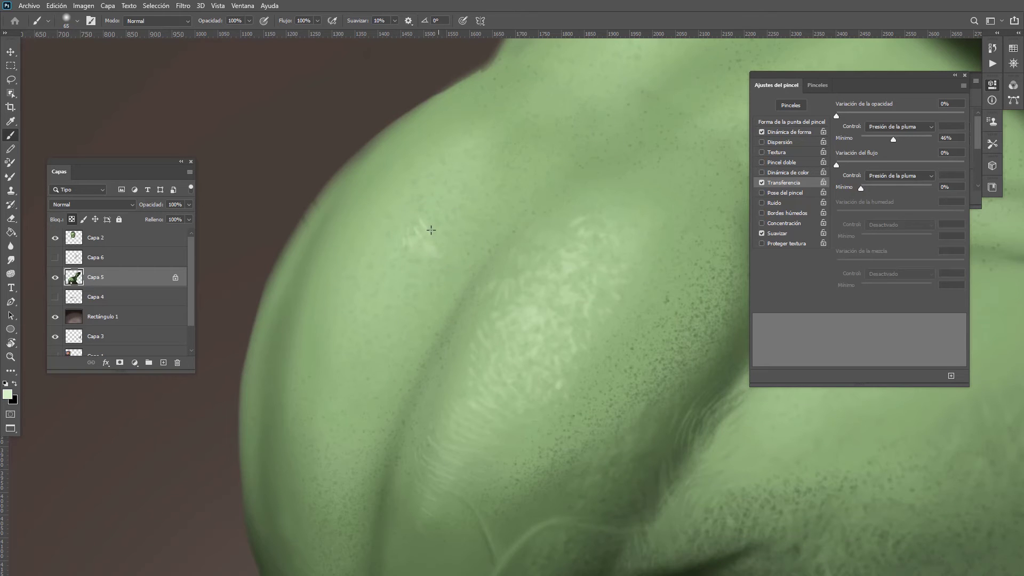
alt+right_click(433, 220)
mouse_move(441, 207)
mouse_down()
mouse_move(428, 217)
mouse_move(423, 206)
mouse_move(457, 223)
mouse_up()
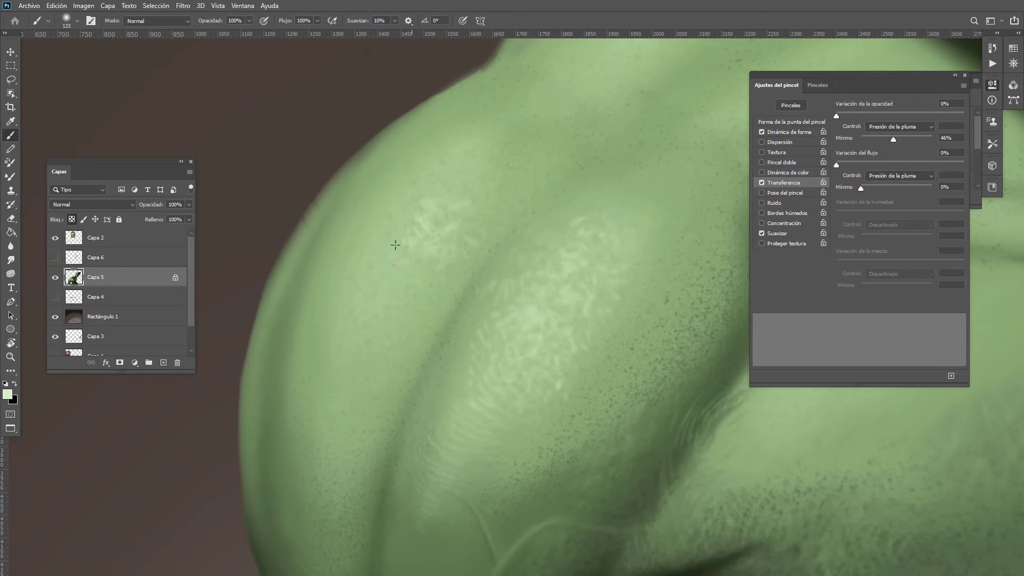
Step: Spread the pale skin-texture strokes down and across the outer deltoid head with a 75 px brush
mouse_move(400, 226)
mouse_down()
mouse_move(370, 259)
mouse_move(417, 272)
mouse_move(377, 273)
mouse_move(384, 302)
mouse_move(412, 279)
mouse_move(422, 290)
mouse_move(439, 279)
mouse_move(362, 301)
mouse_move(368, 276)
mouse_move(398, 296)
mouse_move(377, 276)
mouse_up()
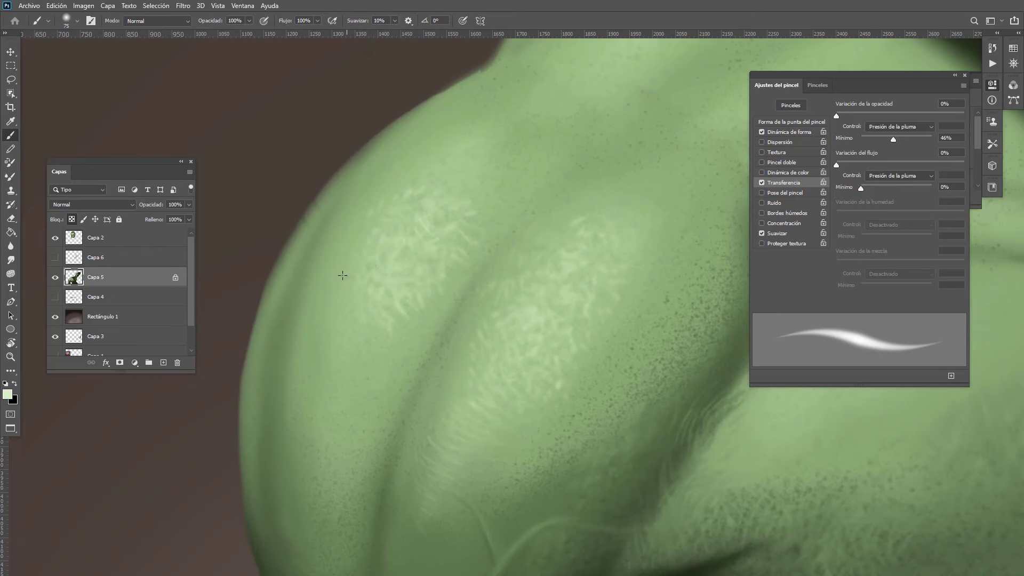
drag(342, 275, 354, 263)
drag(346, 357, 347, 373)
drag(340, 333, 344, 349)
drag(437, 282, 422, 307)
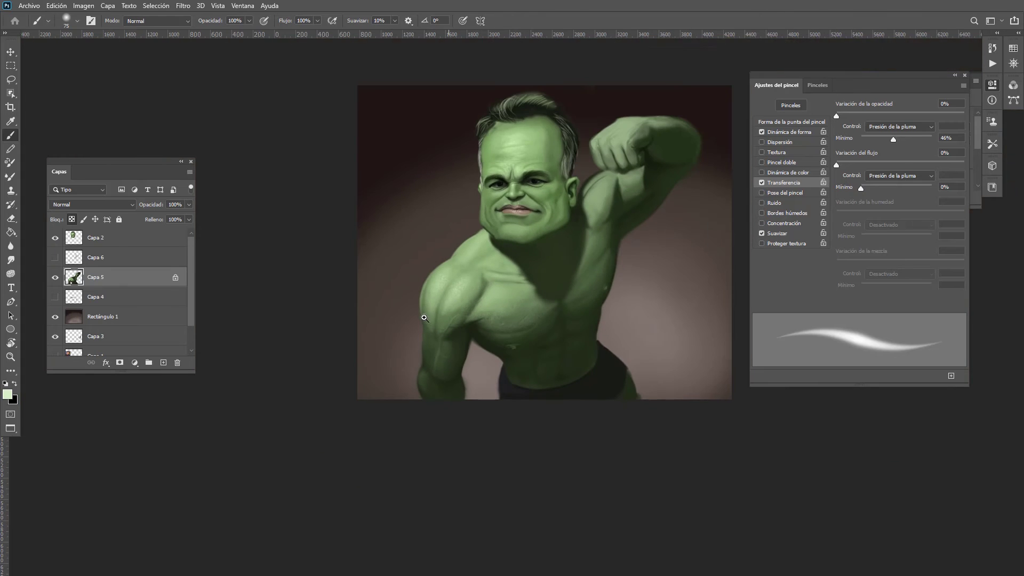
Step: Choose the Intensidad baja brush preset and glaze soft pale green light over both textured deltoid heads with a 550 to 969 px brush
scroll(421, 303, up, 6)
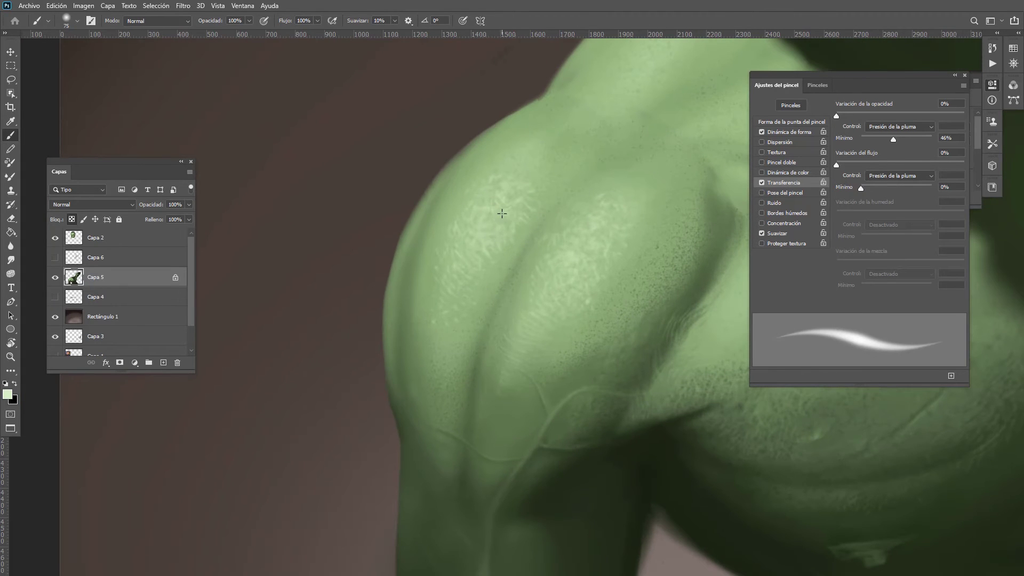
right_click(511, 211)
click(600, 325)
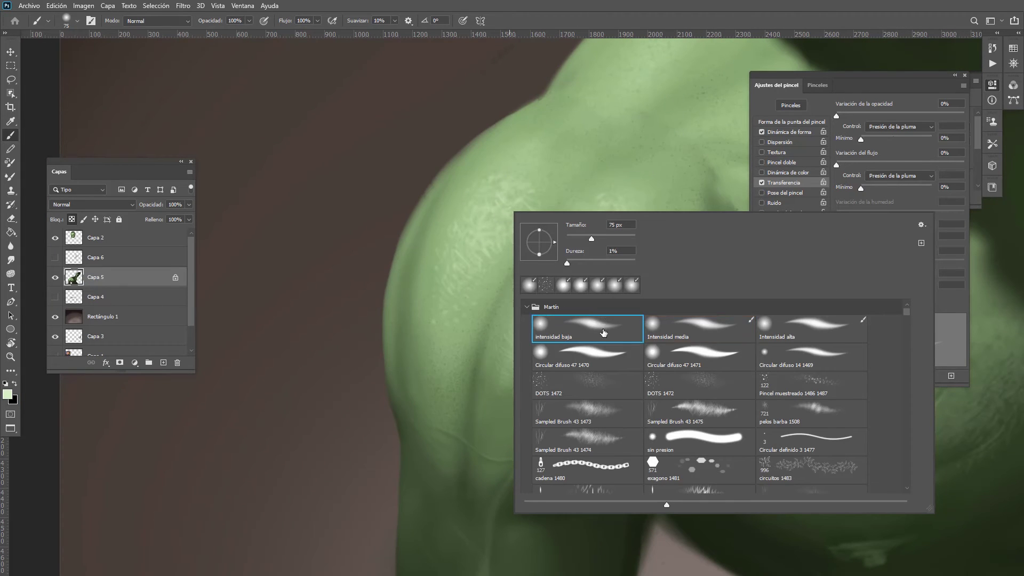
click(452, 333)
mouse_move(558, 279)
mouse_down()
mouse_move(548, 247)
mouse_move(571, 253)
mouse_move(555, 229)
mouse_move(599, 243)
mouse_up()
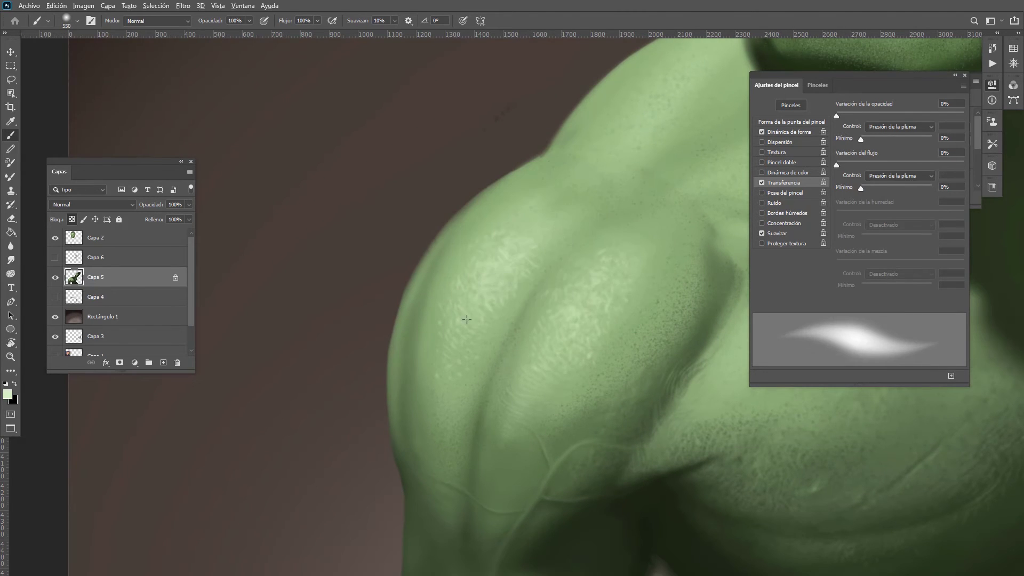
drag(468, 309, 591, 257)
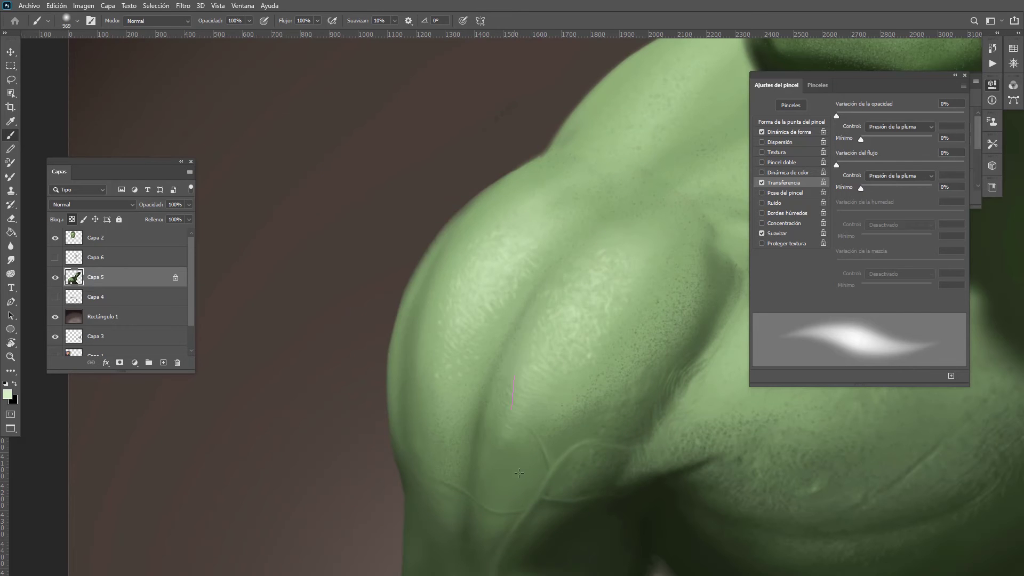
Step: Soften the lower deltoid around the muscle groove with a mid green and a 335 px soft brush
scroll(542, 341, down, 6)
scroll(555, 374, up, 6)
drag(575, 322, 589, 310)
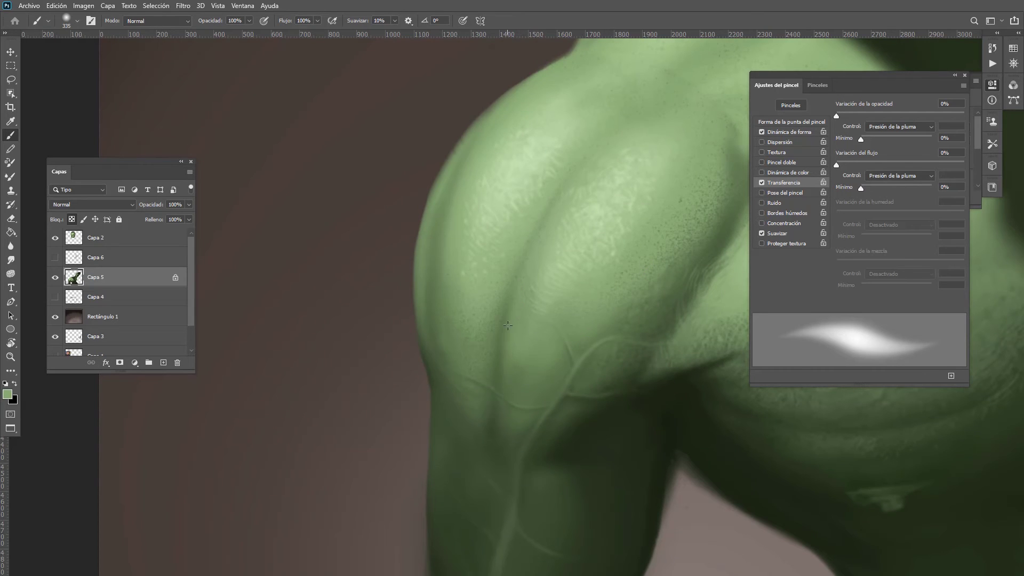
mouse_move(507, 326)
mouse_down()
mouse_move(521, 410)
mouse_move(508, 326)
mouse_up()
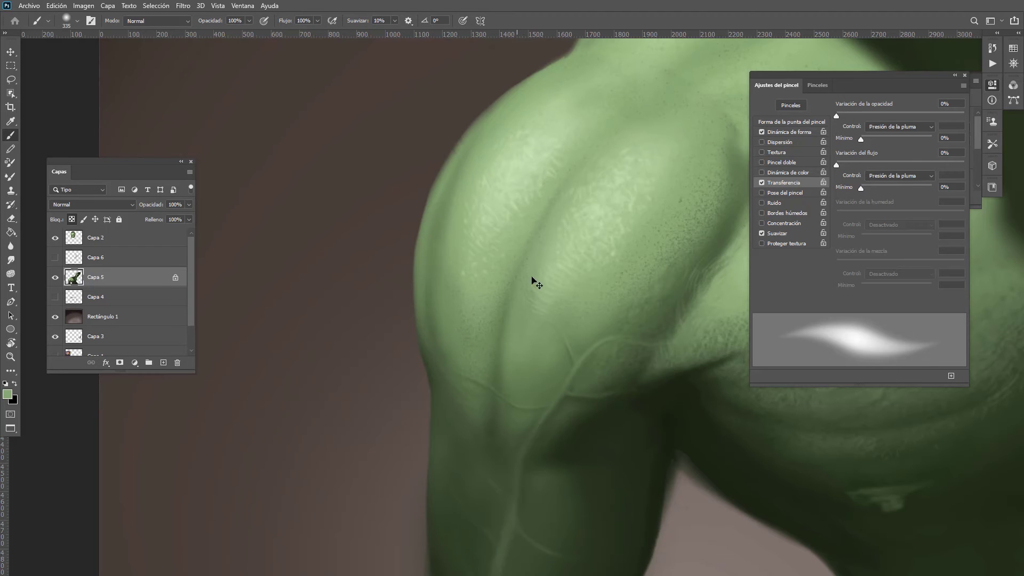
scroll(505, 320, down, 5)
scroll(565, 290, up, 5)
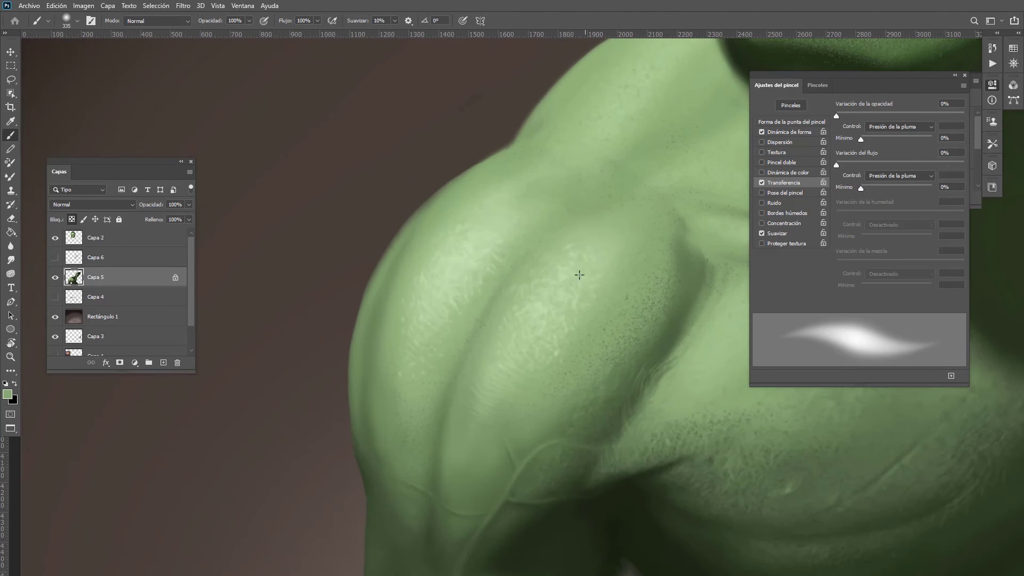
Step: Pick a lighter green and brighten the deltoid highlights with soft strokes, enlarging the brush from 121 to 368 px
alt+shift+right_click(575, 275)
drag(570, 279, 534, 278)
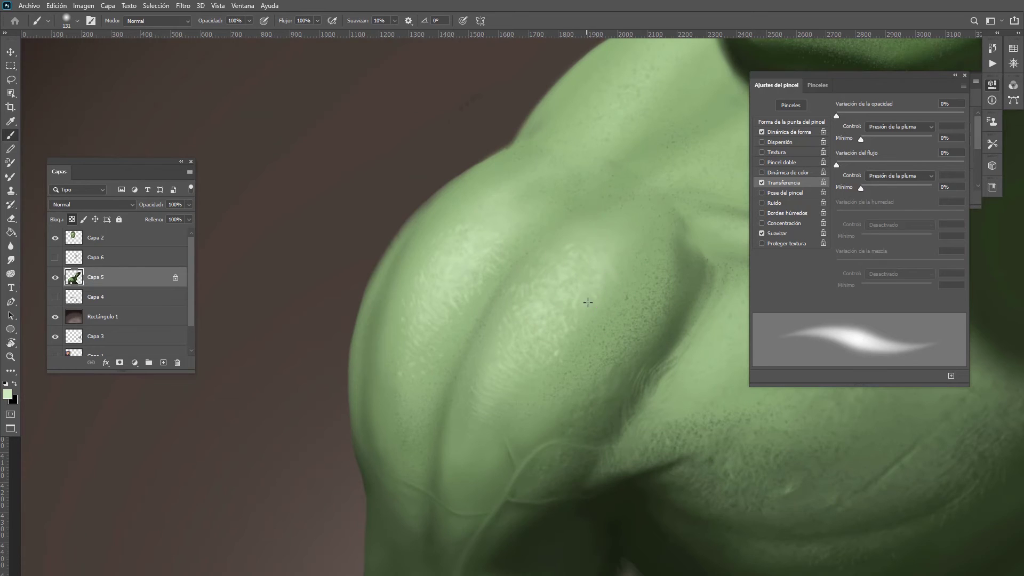
drag(555, 296, 588, 303)
scroll(549, 296, down, 6)
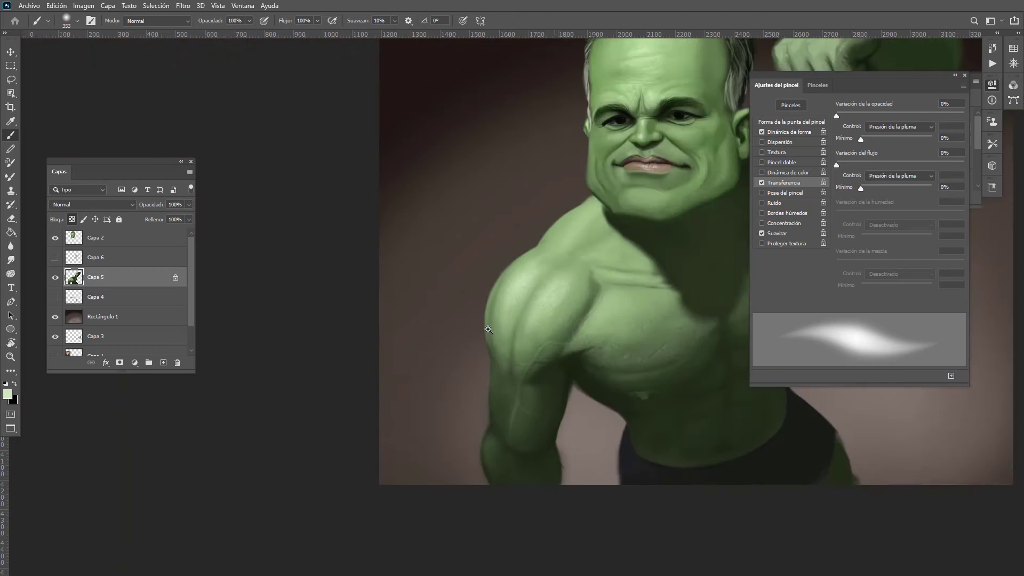
scroll(547, 297, up, 5)
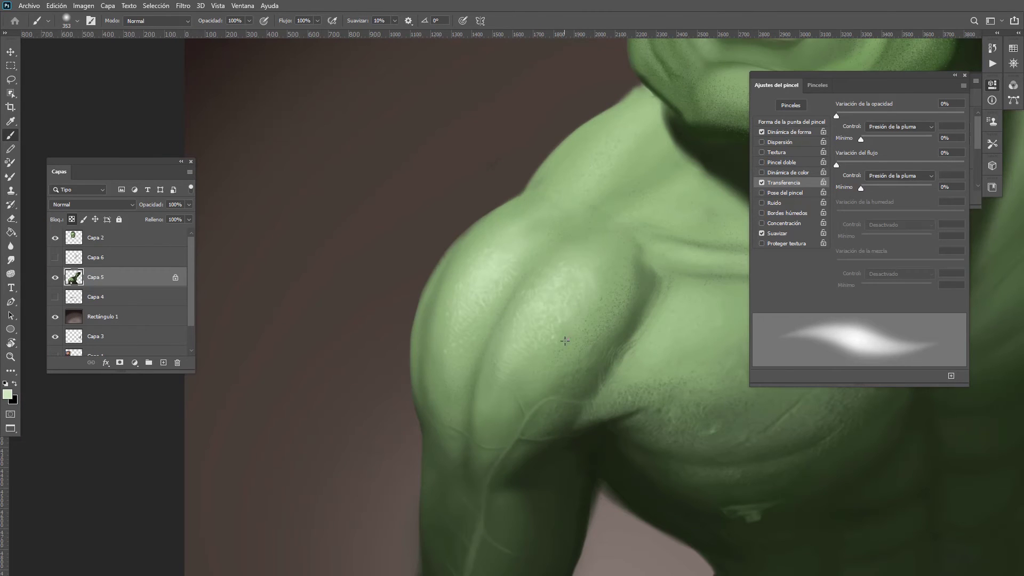
mouse_move(561, 324)
mouse_down()
mouse_move(551, 320)
mouse_move(555, 292)
mouse_move(574, 281)
mouse_move(564, 259)
mouse_up()
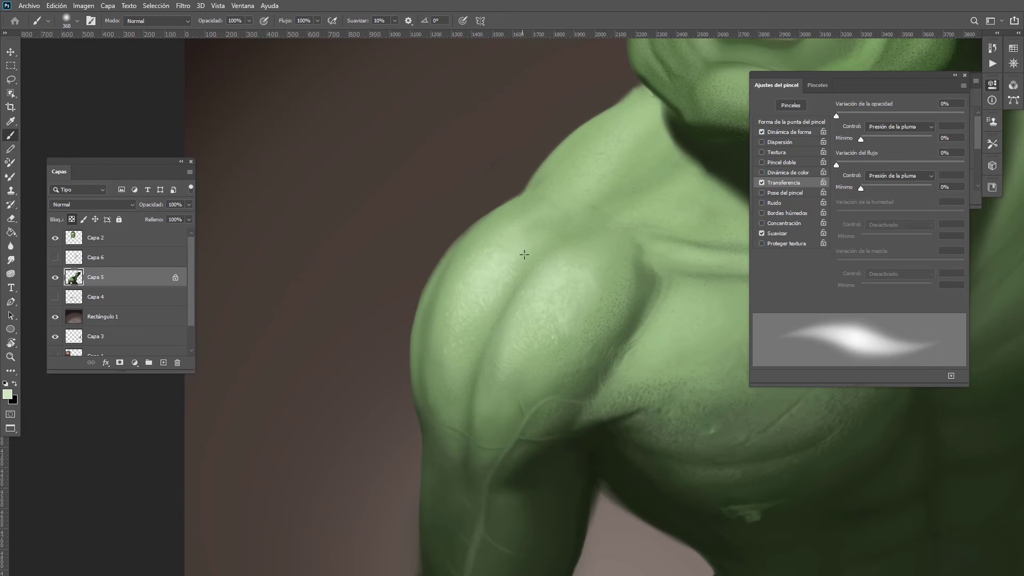
Step: Switch to a darker green and softly shade along the upper edge of the central deltoid with a 296 to 435 px brush
key(ctrl+minus)
key(ctrl+minus)
key(ctrl+minus)
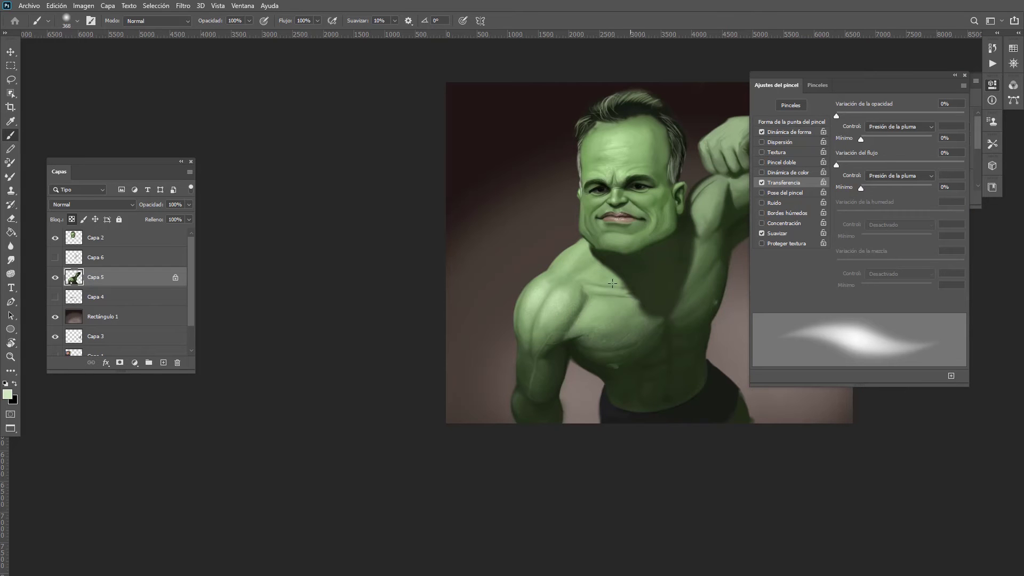
scroll(578, 284, up, 5)
mouse_move(573, 280)
mouse_down()
mouse_move(580, 270)
mouse_move(580, 280)
mouse_up()
mouse_move(580, 284)
mouse_down()
mouse_move(558, 287)
mouse_move(611, 294)
mouse_up()
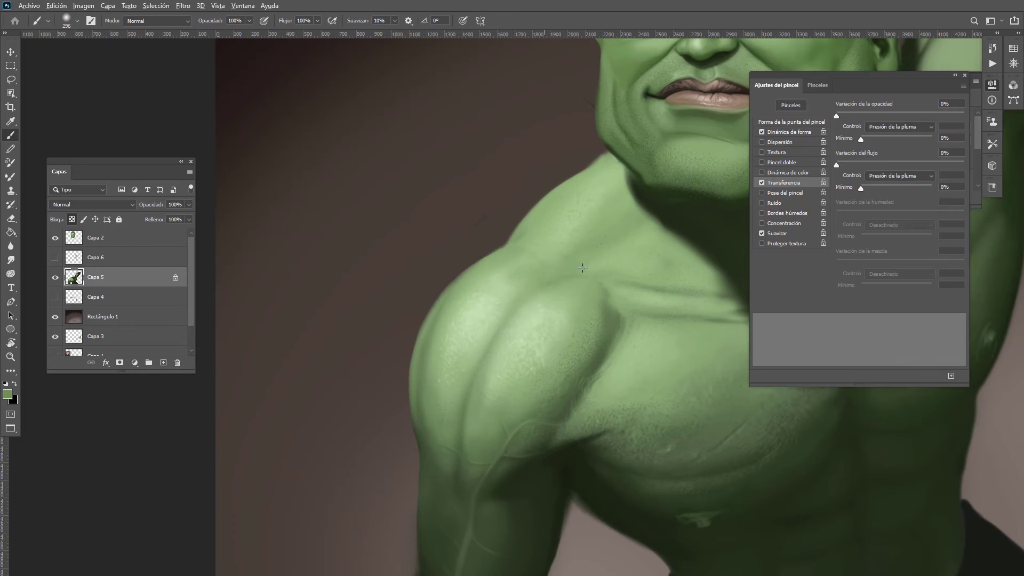
alt+right_click(581, 322)
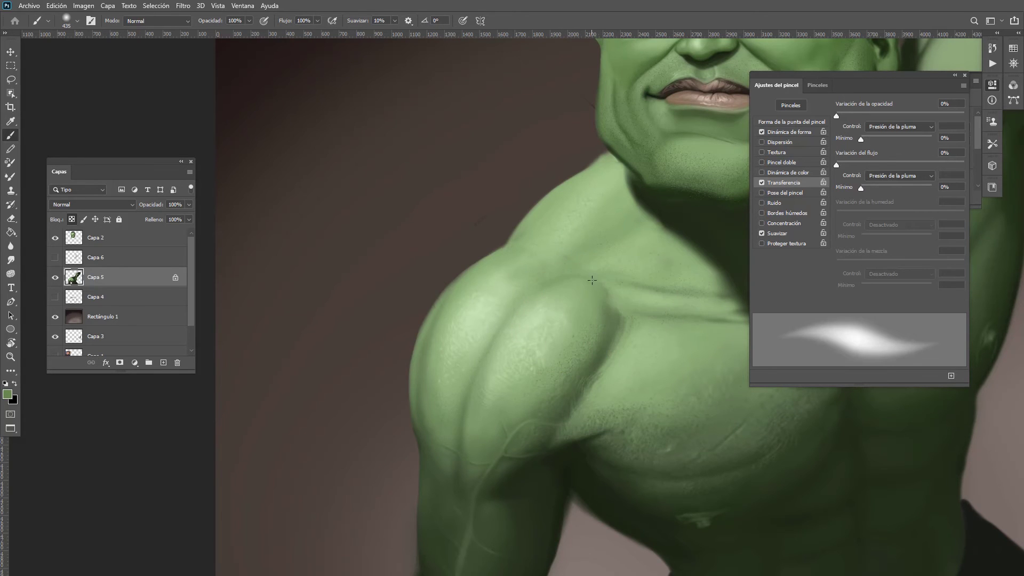
Step: Deepen the crease between the shoulder and the trapezius with a darker green and a 247 px soft brush
alt+shift+right_click(591, 339)
alt+right_click(531, 283)
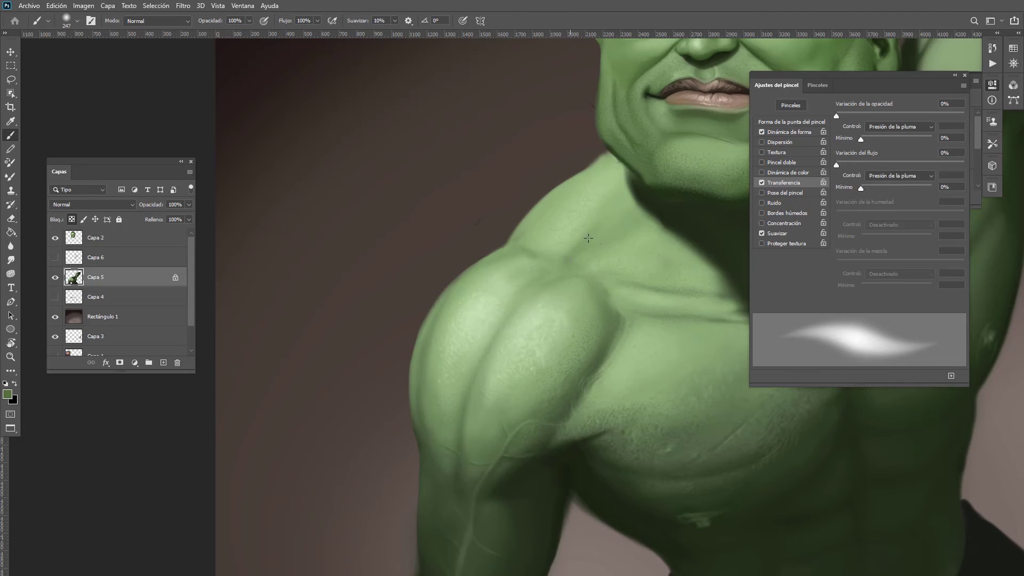
alt+right_click(610, 224)
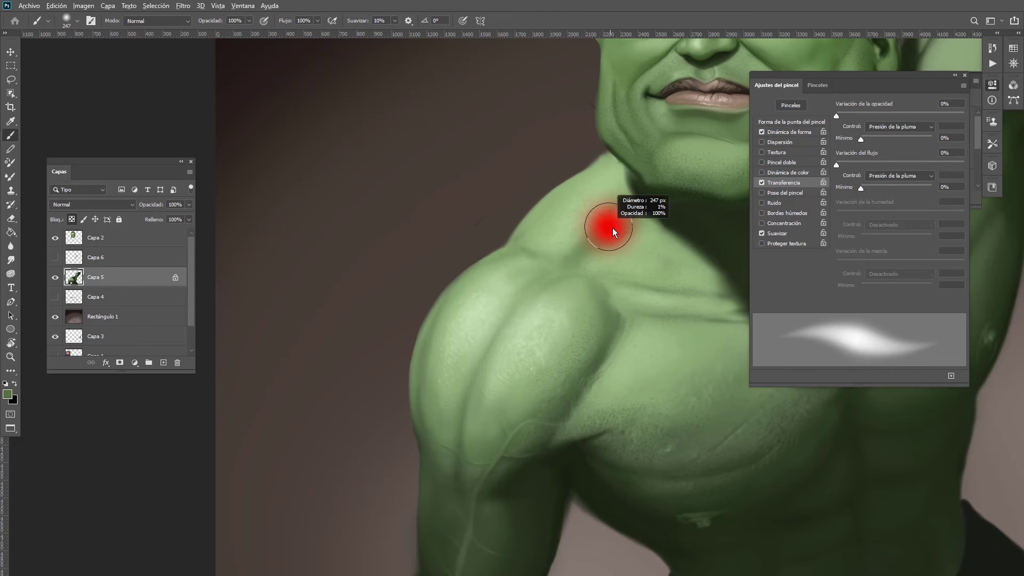
scroll(587, 271, down, 10)
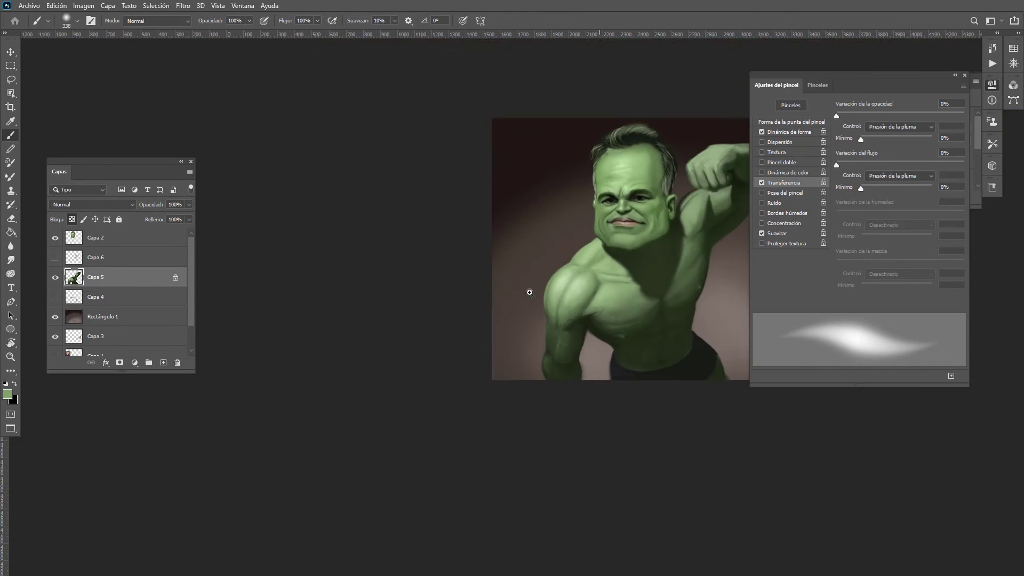
Step: Sample a light green and brighten the trapezius highlight with a 446 px soft brush
scroll(591, 256, up, 9)
alt+click(550, 339)
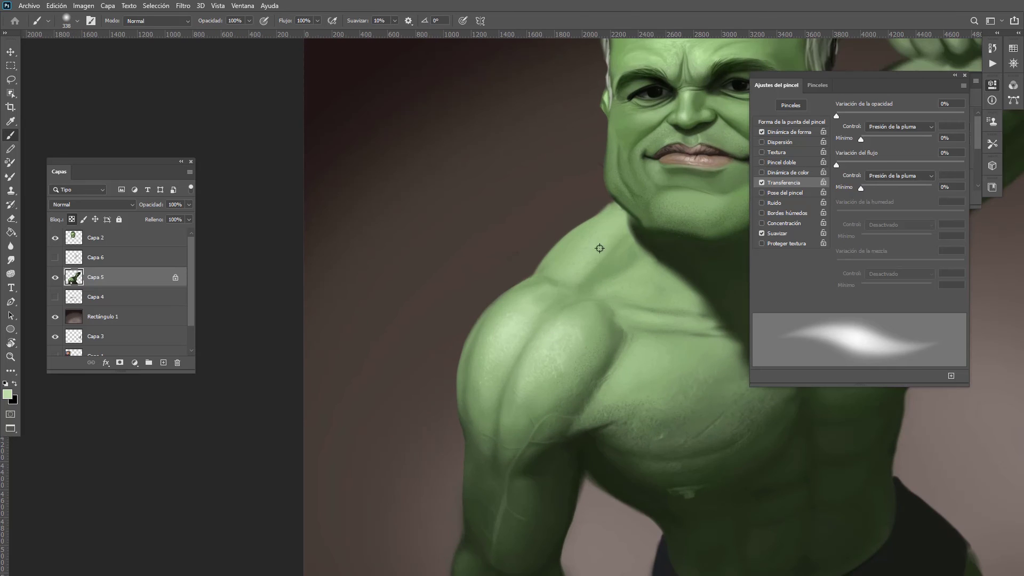
alt+right_click(597, 243)
drag(570, 271, 567, 277)
alt+right_click(587, 239)
scroll(608, 245, up, 3)
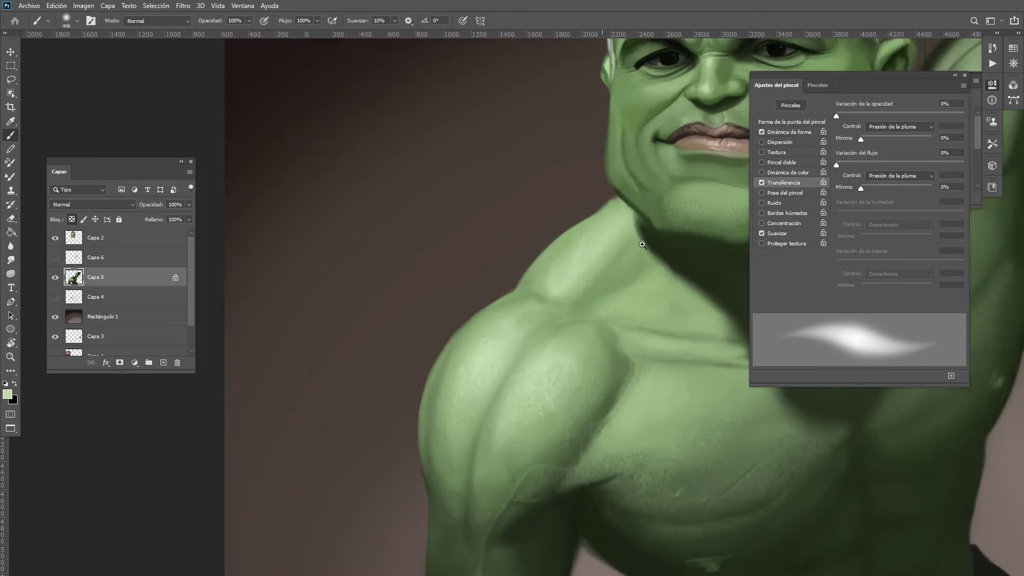
Step: Sample a mid green and paint fine skin-texture strokes over the trapezius with a 42 px soft brush
alt+right_click(642, 263)
alt+click(650, 290)
drag(616, 263, 630, 237)
drag(608, 262, 609, 252)
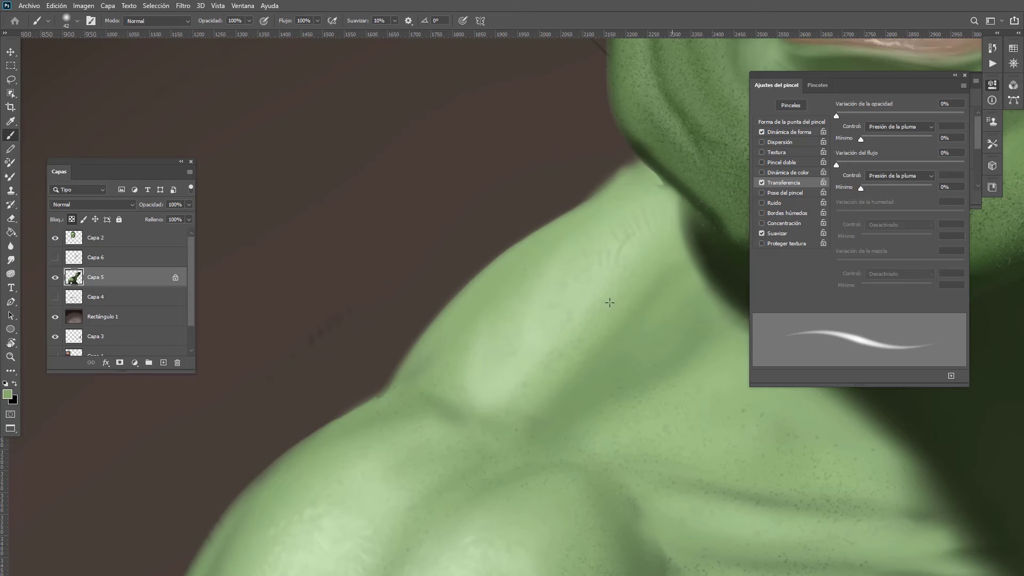
drag(526, 386, 528, 388)
drag(543, 297, 466, 336)
drag(564, 382, 538, 390)
scroll(538, 389, up, 5)
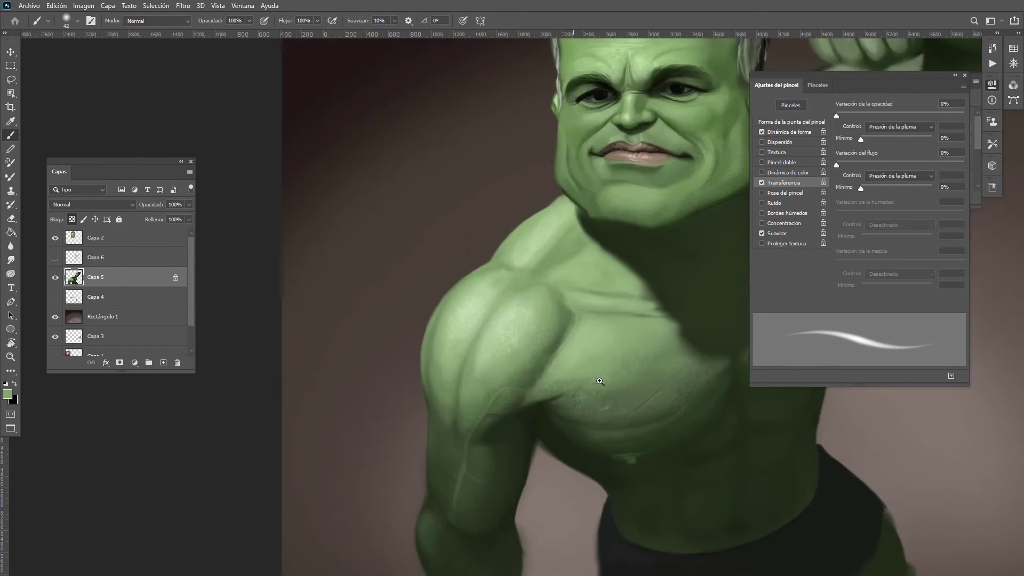
Step: Sample a light green and paint fine wrinkle lines on the chest beside the deltoid crease with the 42 px brush
alt+click(343, 197)
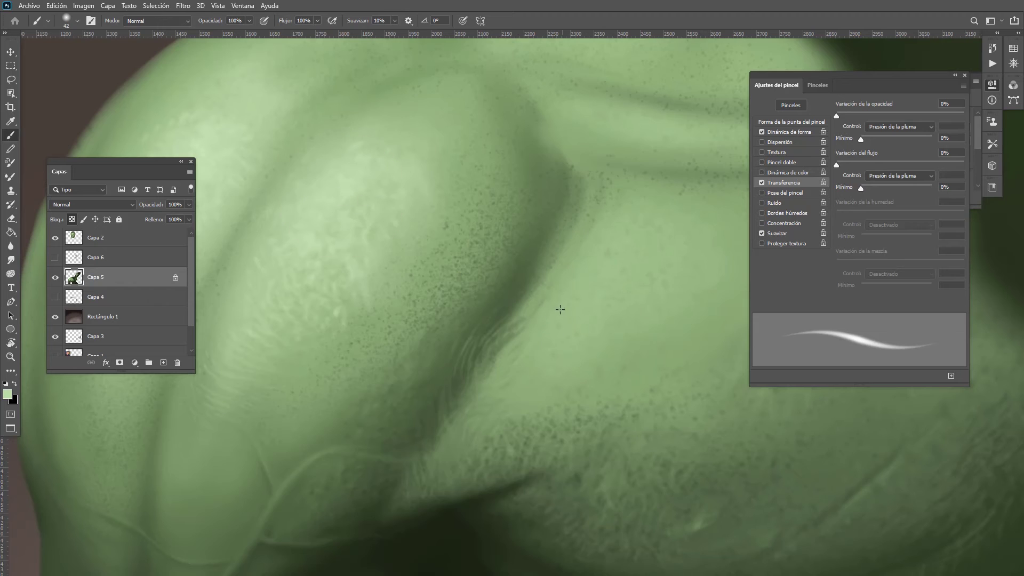
mouse_move(522, 365)
mouse_down()
mouse_move(512, 349)
mouse_move(499, 373)
mouse_up()
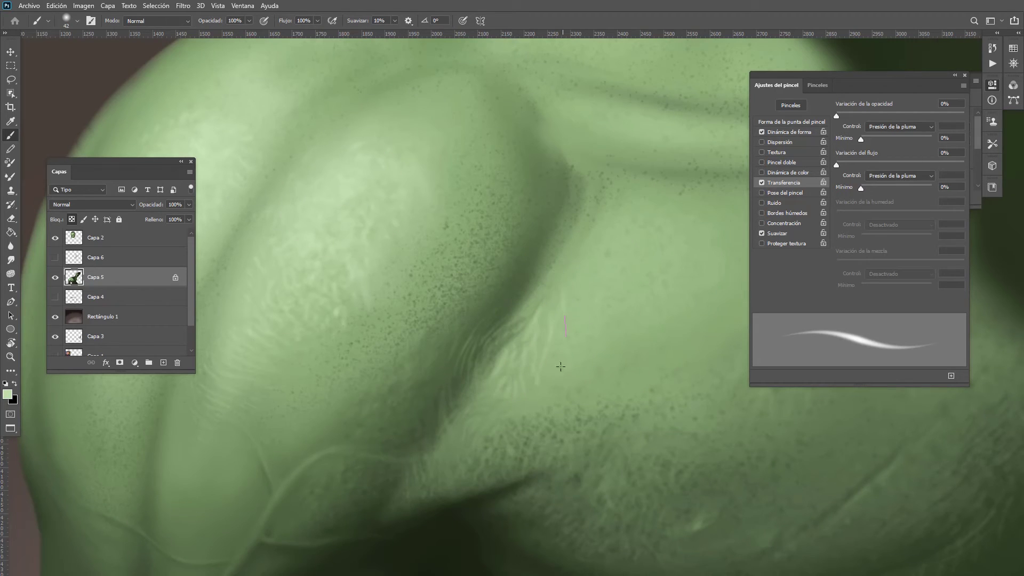
scroll(561, 367, down, 6)
scroll(585, 293, up, 4)
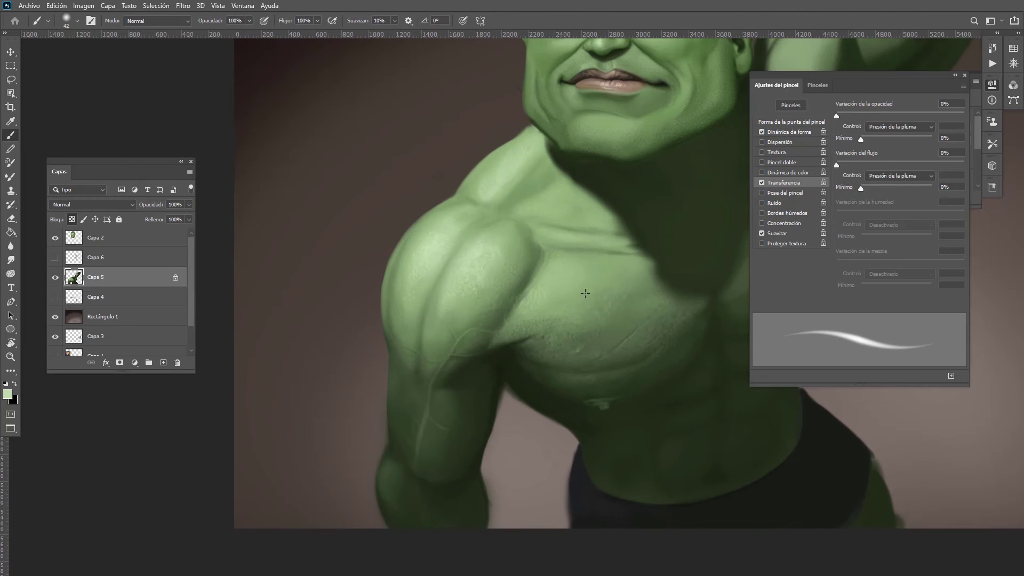
Step: Sample a mid green and softly blend the middle of the pectoral with a 614 px brush
scroll(638, 390, up, 3)
alt+right_click(634, 343)
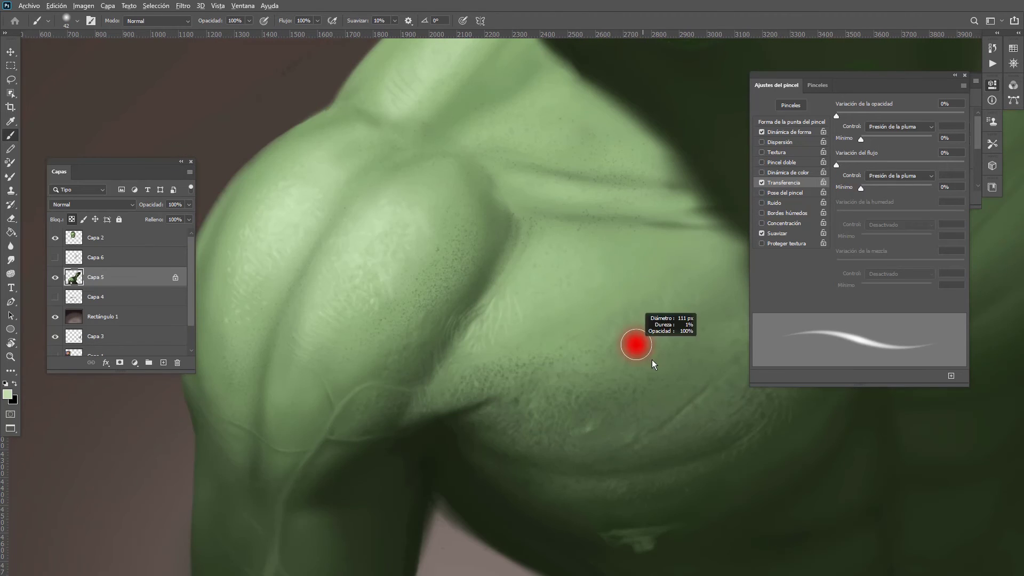
alt+right_click(624, 284)
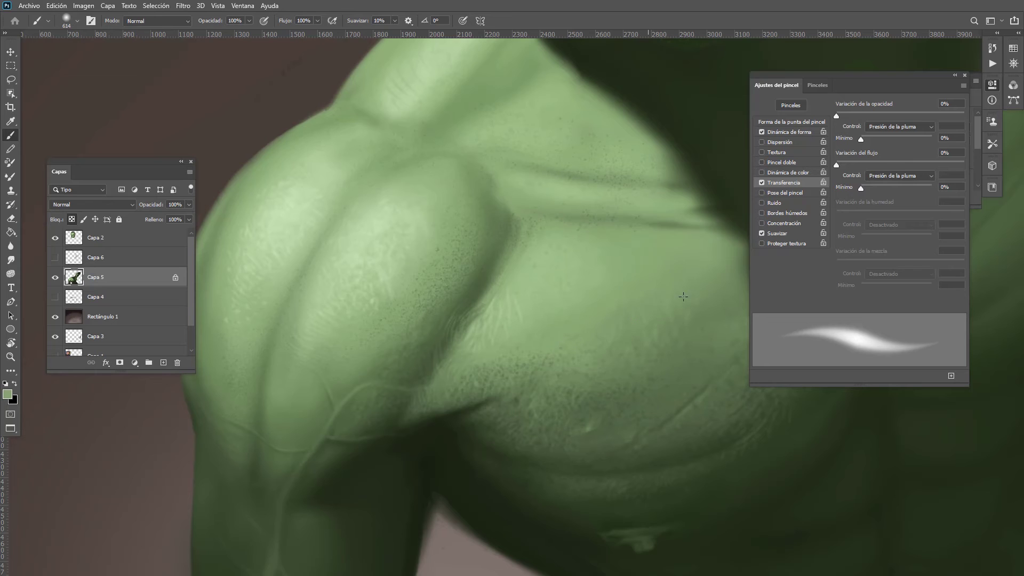
drag(683, 296, 613, 355)
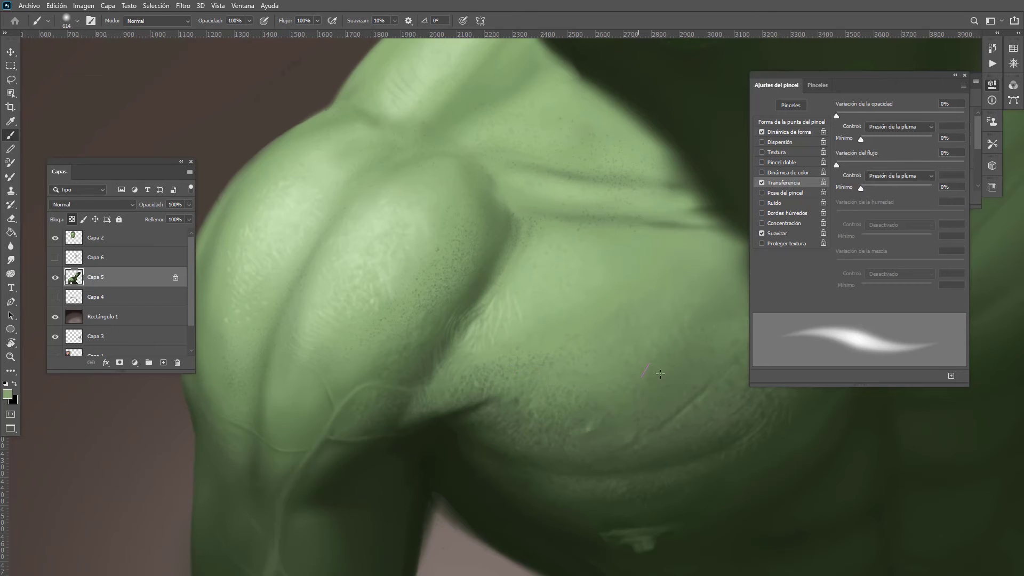
scroll(592, 345, down, 7)
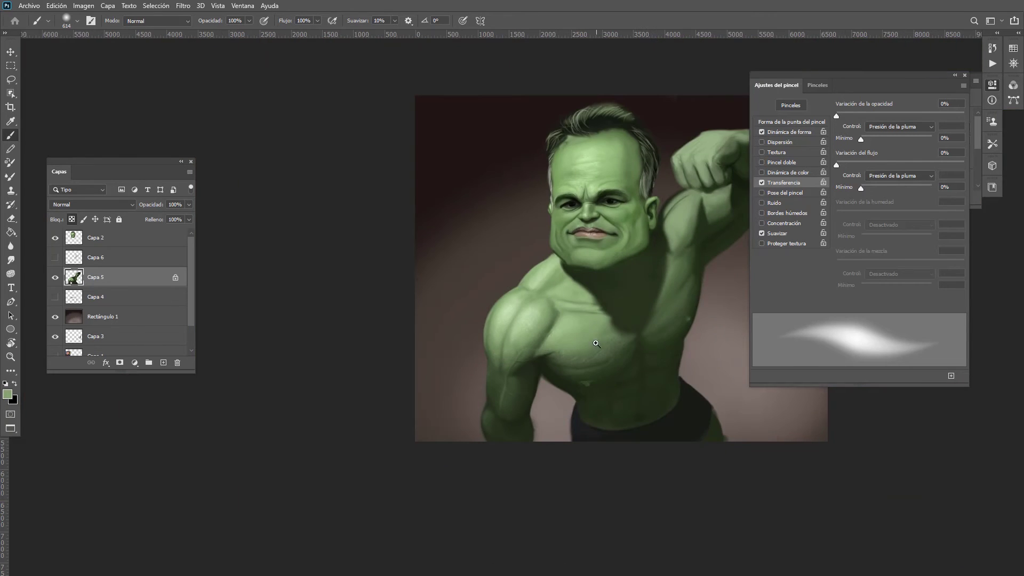
scroll(593, 344, up, 7)
Step: Sample a very dark green and shape the nipple on the lower pectoral with a 58 px soft brush
alt+click(530, 406)
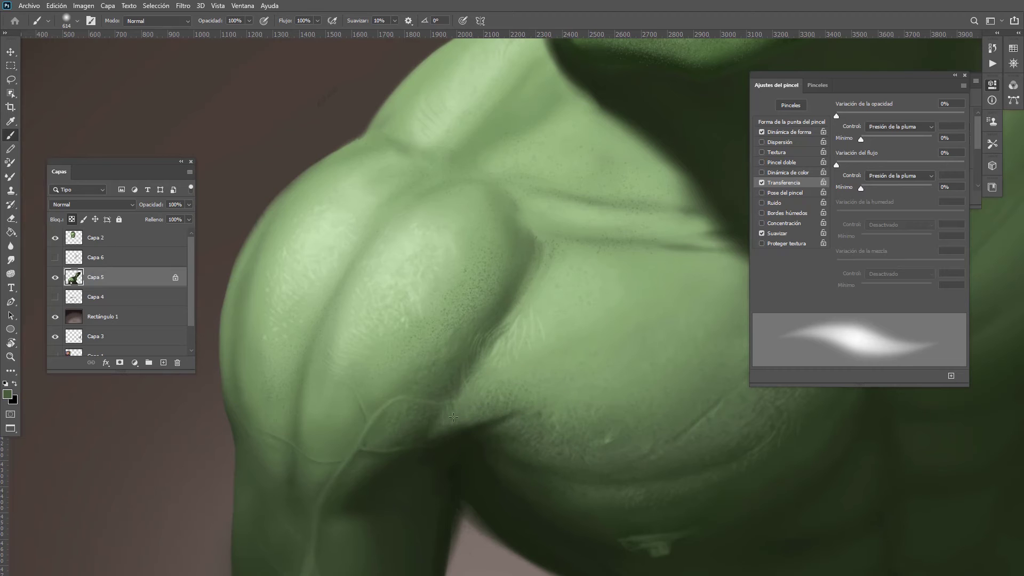
alt+click(473, 442)
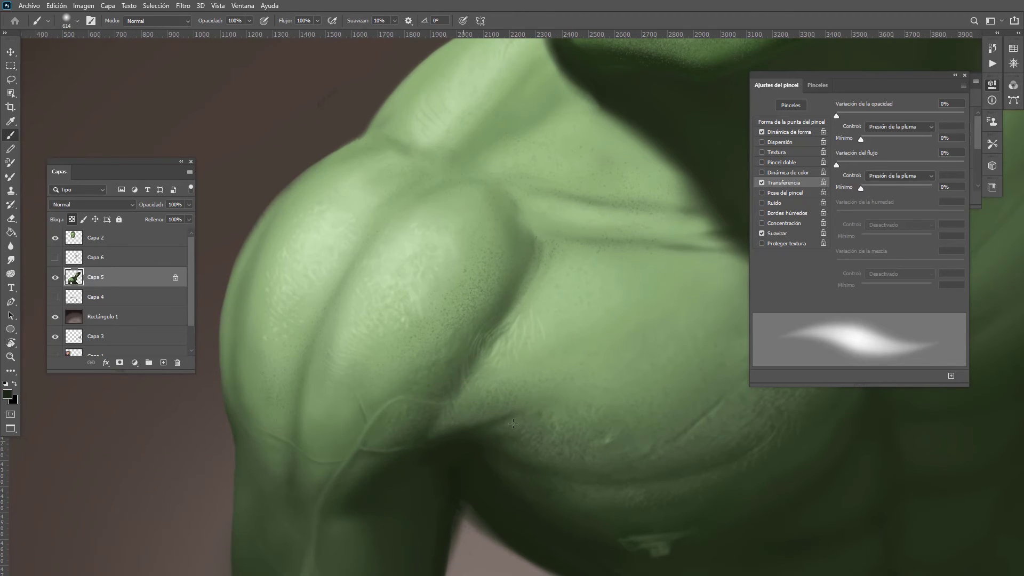
drag(614, 440, 542, 452)
scroll(612, 405, down, 5)
scroll(614, 424, up, 10)
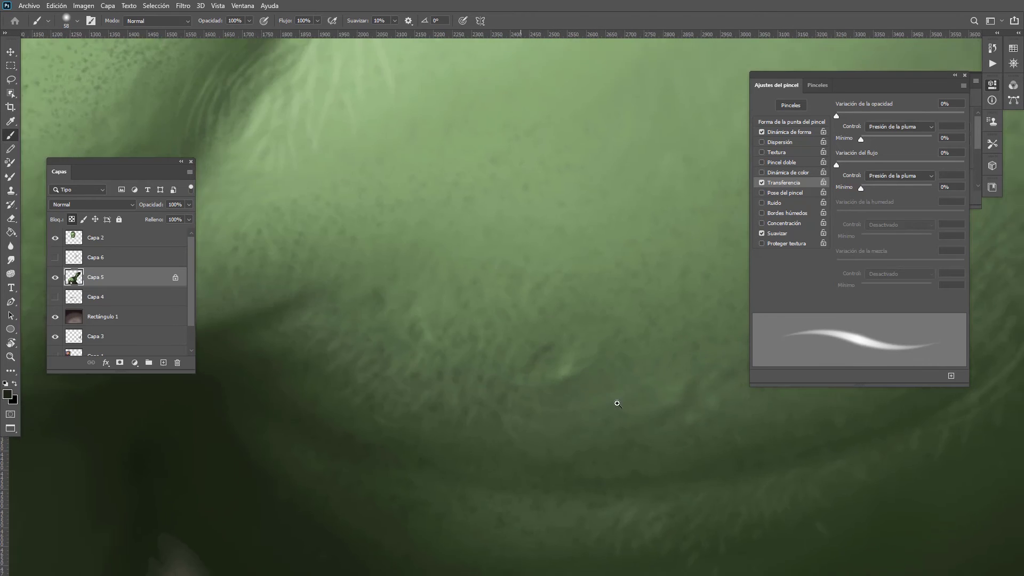
mouse_move(570, 367)
mouse_down()
mouse_move(575, 360)
mouse_move(554, 345)
mouse_move(539, 372)
mouse_up()
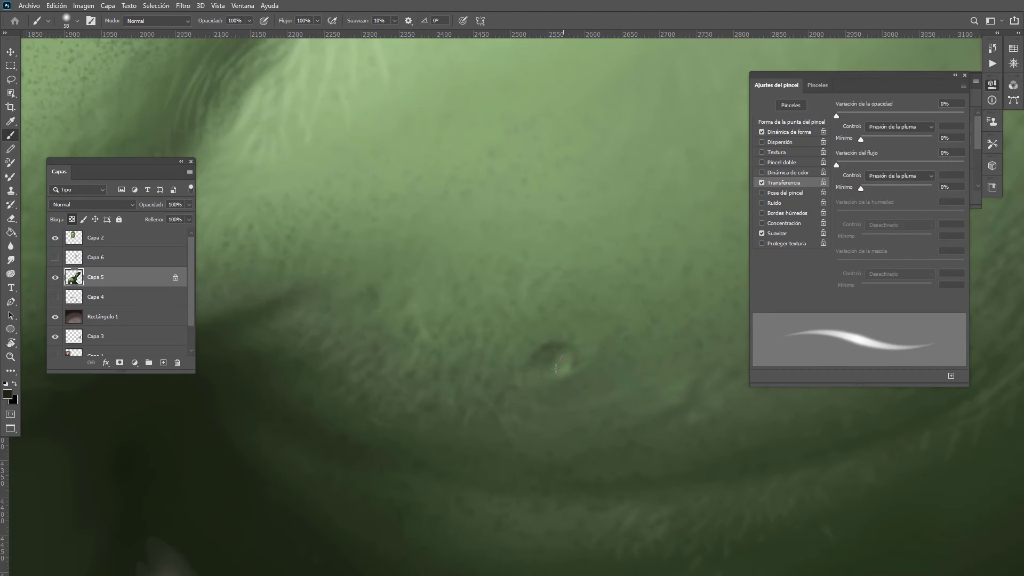
alt+click(567, 354)
scroll(504, 370, down, 5)
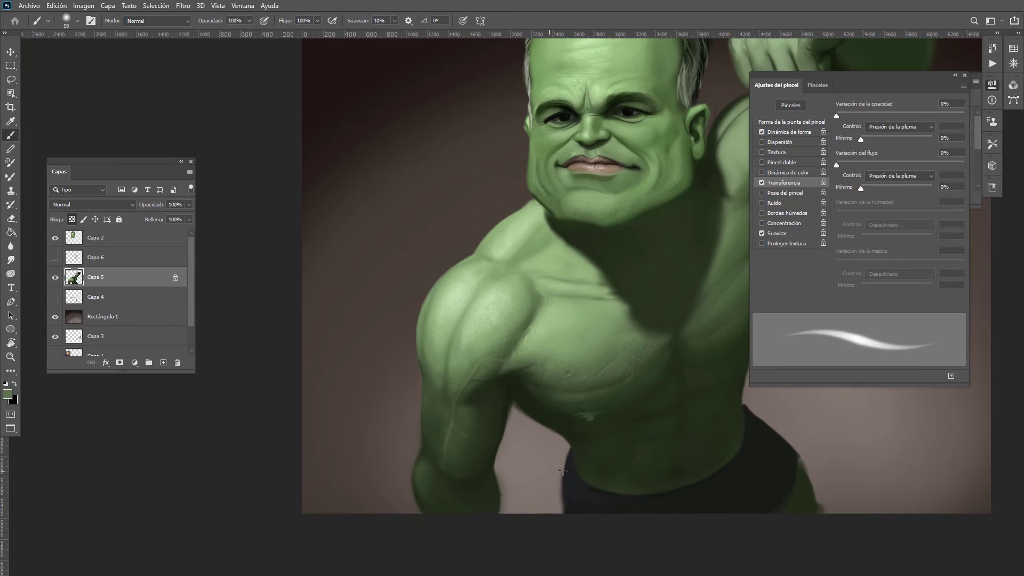
Step: Extend the fine skin lines across the upper pectoral with a light green and a 71 px soft brush
scroll(551, 315, up, 4)
scroll(551, 315, up, 5)
mouse_move(482, 408)
mouse_down()
mouse_move(484, 388)
mouse_move(501, 397)
mouse_move(524, 375)
mouse_up()
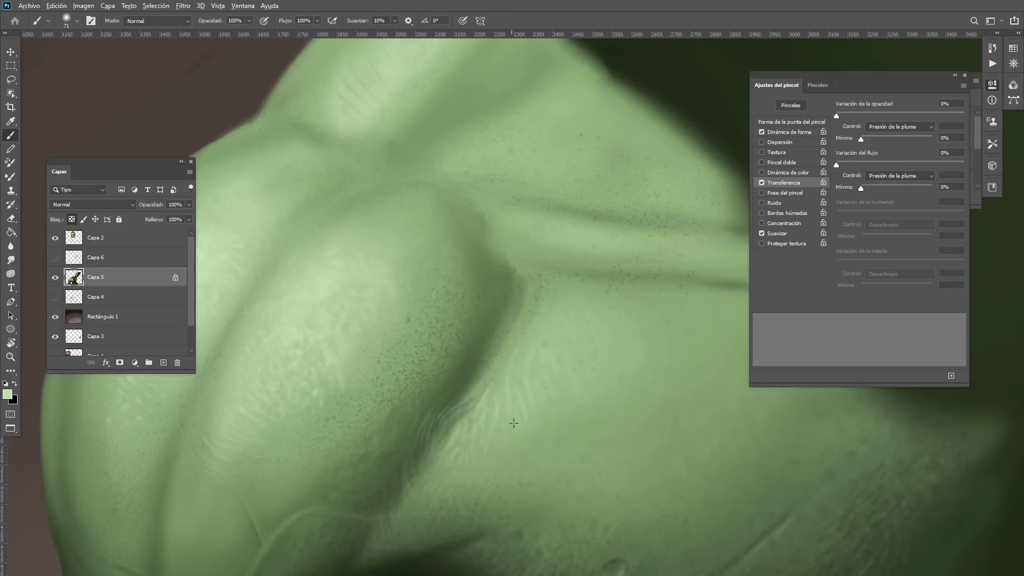
drag(513, 423, 512, 439)
drag(529, 398, 535, 431)
drag(539, 409, 547, 442)
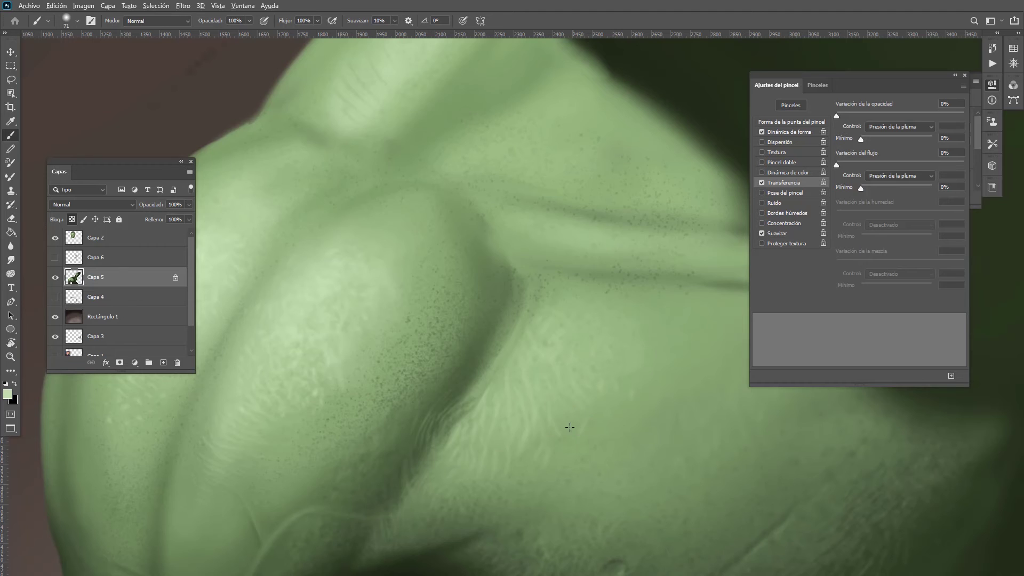
drag(572, 330, 496, 350)
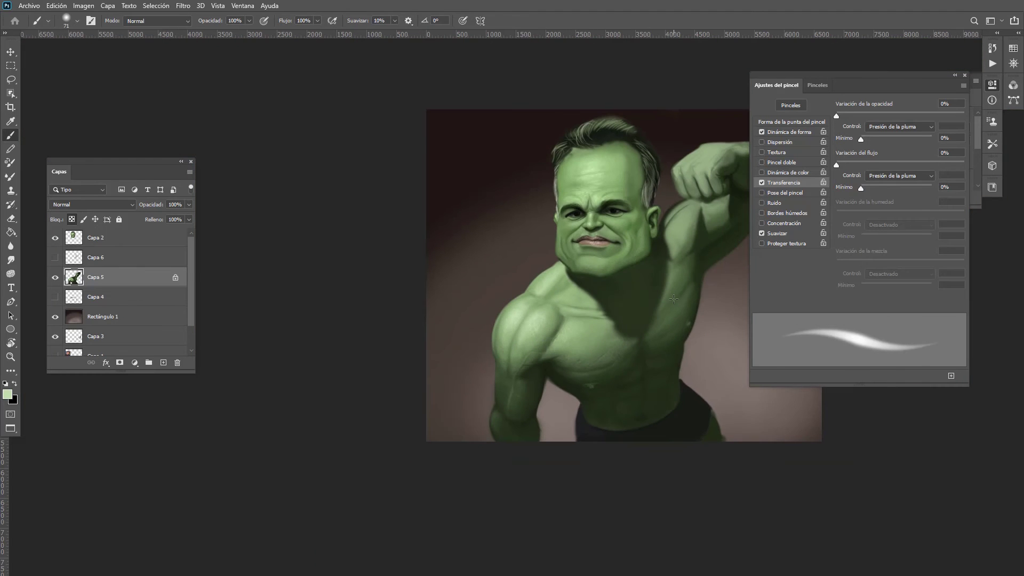
Step: Sample a green from the chest and soften the skin texture beside the deltoid crease with a 243 px brush
scroll(673, 299, up, 6)
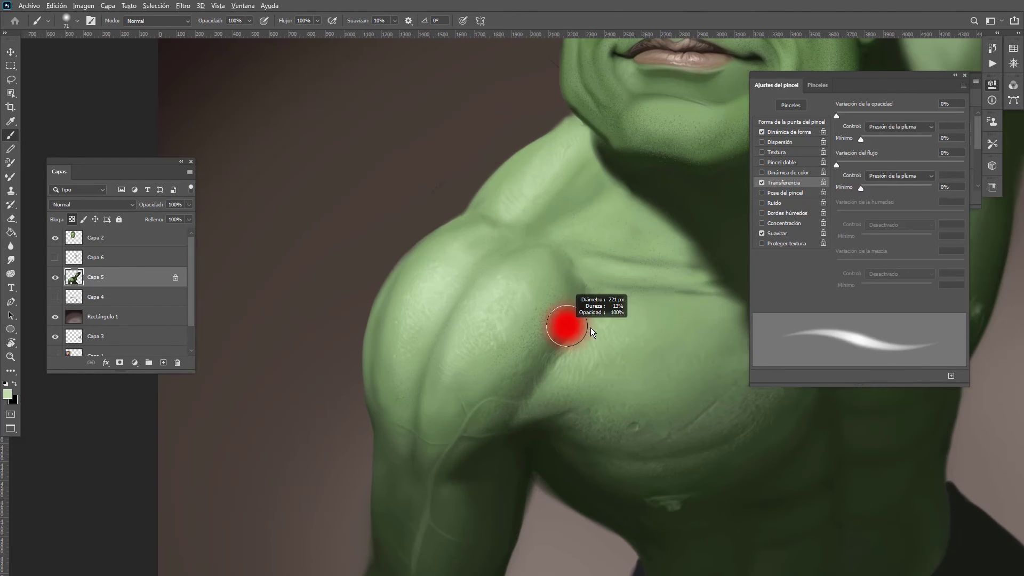
alt+click(599, 308)
mouse_move(590, 328)
mouse_down()
mouse_move(603, 298)
mouse_move(595, 291)
mouse_move(565, 351)
mouse_move(578, 324)
mouse_up()
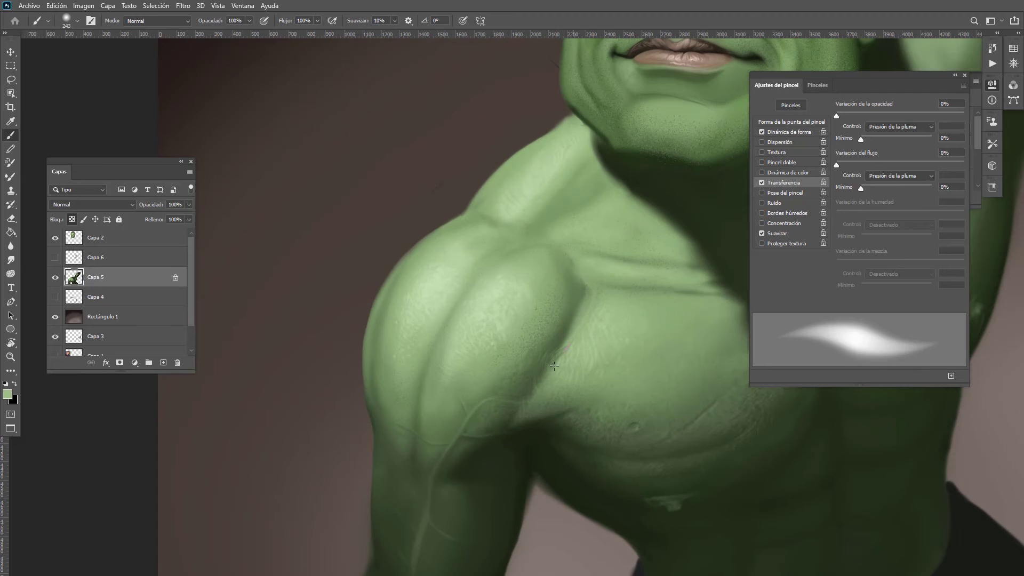
scroll(577, 309, down, 5)
scroll(570, 318, up, 6)
Step: Pick a more saturated green and softly shade the inner side of the deltoid with a 503 to 565 px brush
alt+click(584, 315)
alt+shift+right_click(578, 300)
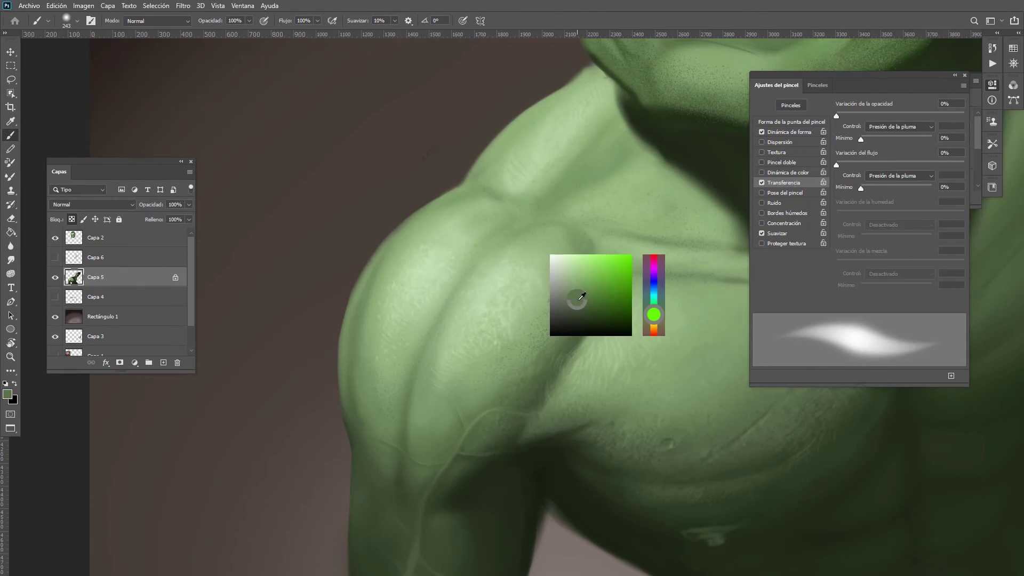
drag(578, 299, 613, 300)
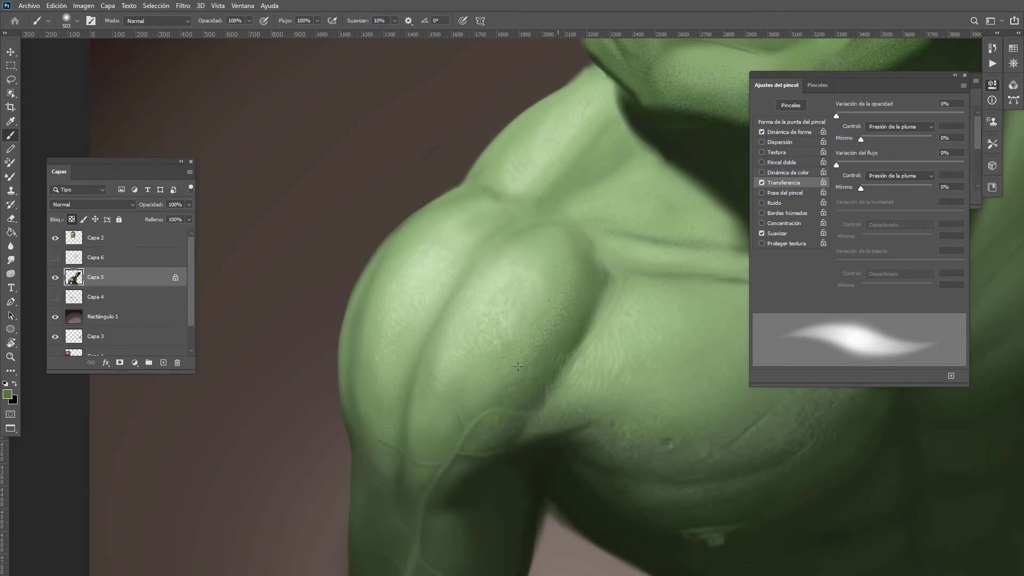
alt+shift+right_click(567, 291)
mouse_move(562, 283)
mouse_down()
mouse_move(576, 286)
mouse_move(518, 363)
mouse_up()
alt+click(519, 304)
alt+click(539, 342)
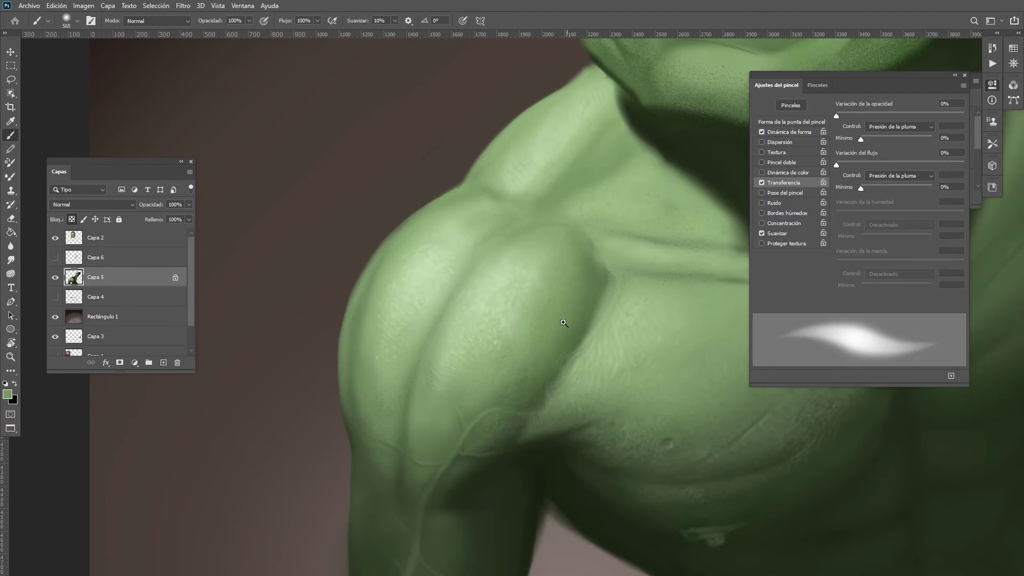
mouse_move(561, 325)
mouse_down()
mouse_move(526, 434)
mouse_move(534, 416)
mouse_move(484, 407)
mouse_up()
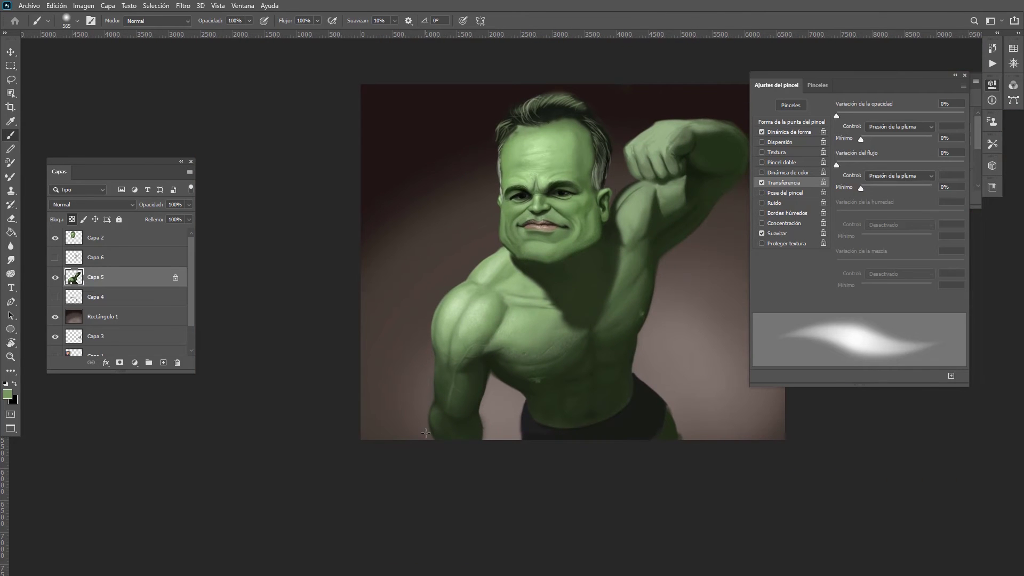
Step: Tint the armpit fold with a saturated green and add fine lighter skin strokes along its upper edge
scroll(475, 368, up, 4)
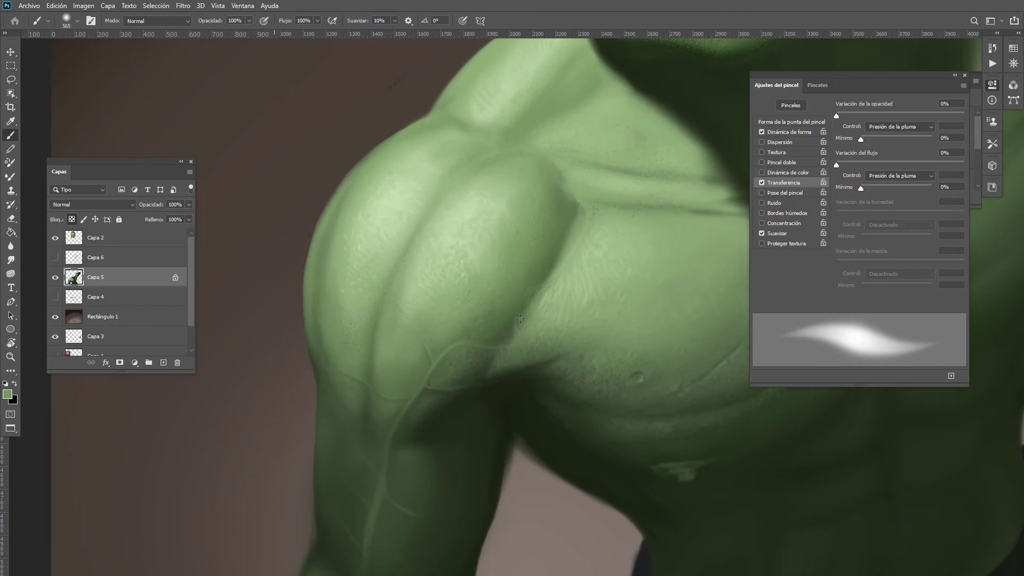
drag(512, 314, 512, 350)
alt+shift+right_click(512, 351)
alt+click(515, 385)
drag(518, 384, 474, 389)
drag(515, 379, 578, 349)
alt+click(550, 290)
drag(517, 347, 496, 354)
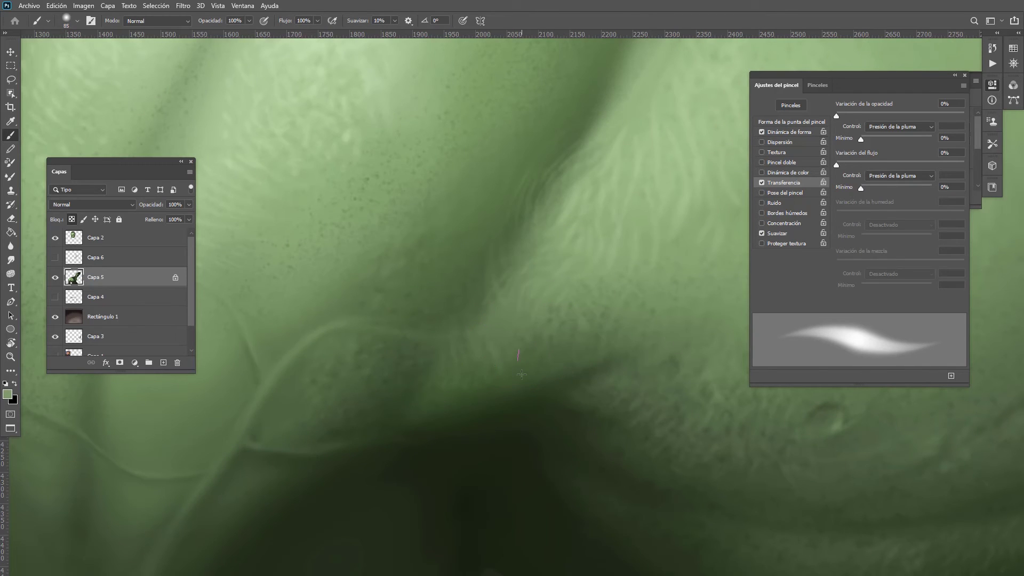
Step: Sample a very dark green and deepen the armpit shadow, enlarging the soft brush to 335 px
alt+click(538, 407)
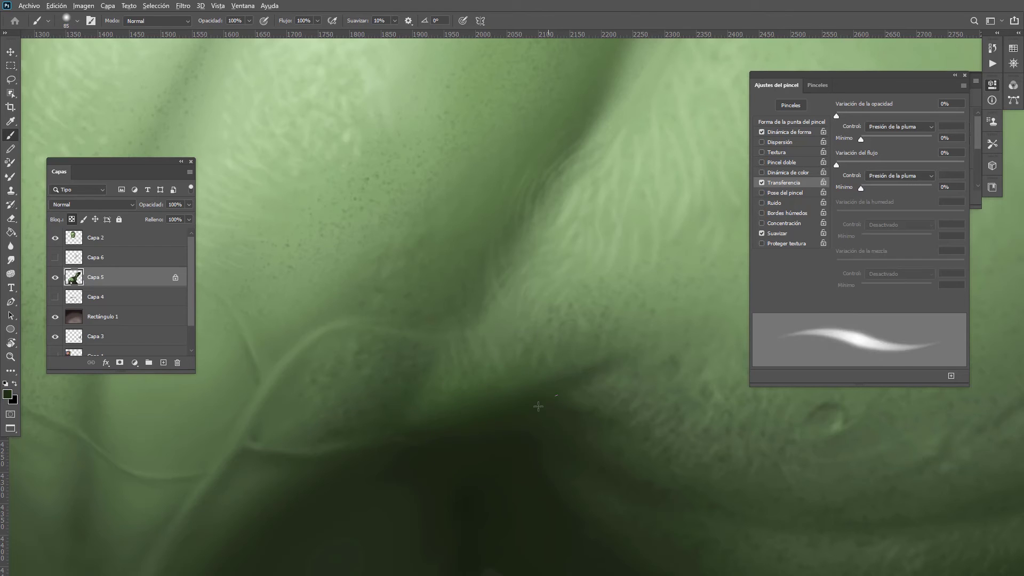
mouse_move(538, 407)
mouse_down()
mouse_move(420, 457)
mouse_move(361, 468)
mouse_up()
mouse_move(524, 331)
mouse_down()
mouse_move(479, 342)
mouse_move(478, 369)
mouse_up()
scroll(533, 351, up, 5)
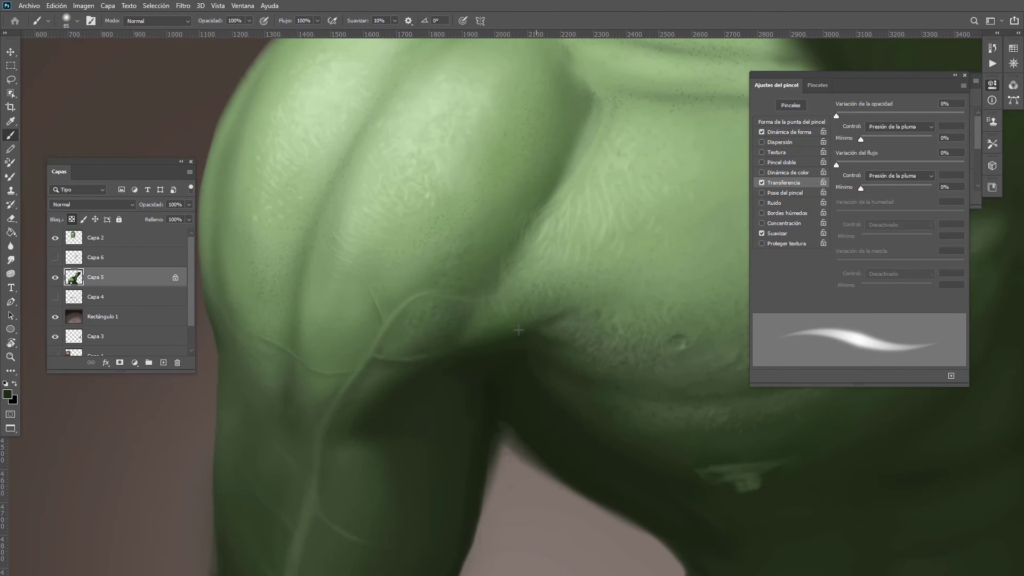
alt+right_click(525, 339)
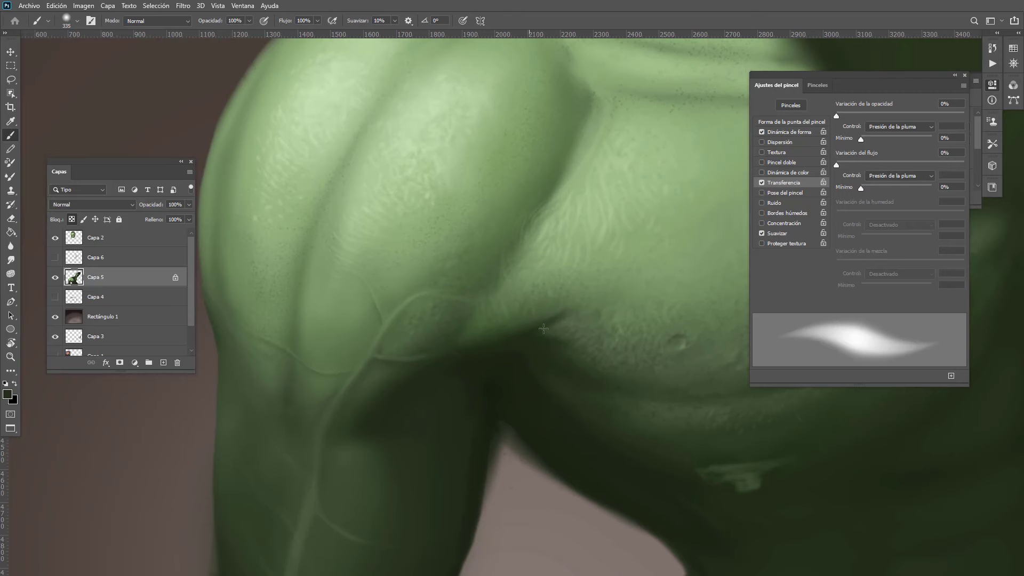
scroll(567, 370, down, 5)
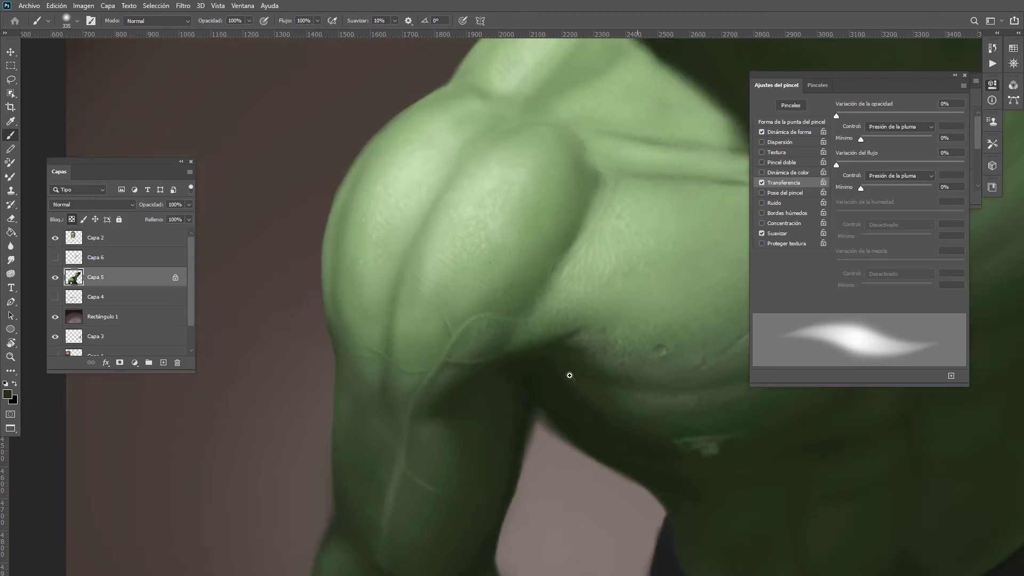
scroll(503, 347, up, 5)
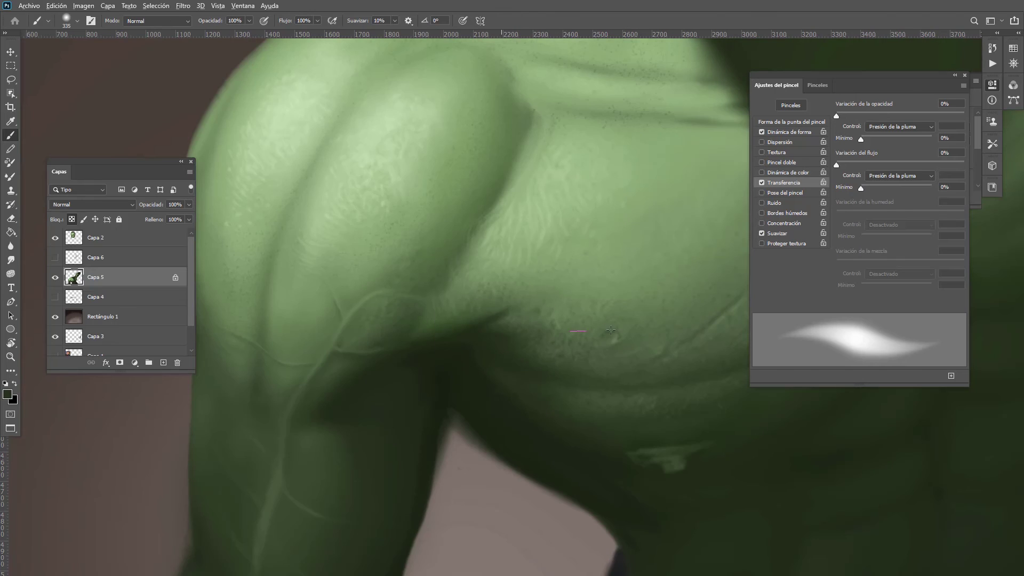
Step: Sample a mid green and refine the skin between the armpit and the nipple with a 99 px soft brush
alt+click(532, 313)
alt+right_click(541, 315)
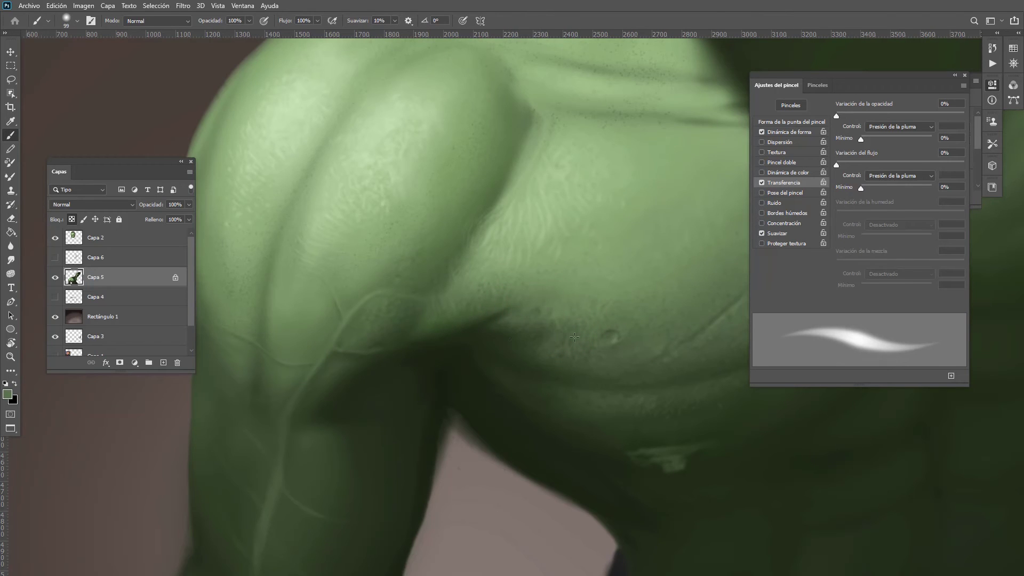
drag(532, 340, 495, 298)
drag(500, 346, 523, 338)
Step: Sample a dark green and deepen the shading where the inner arm meets the armpit with a 220 to 356 px soft brush
alt+right_click(523, 335)
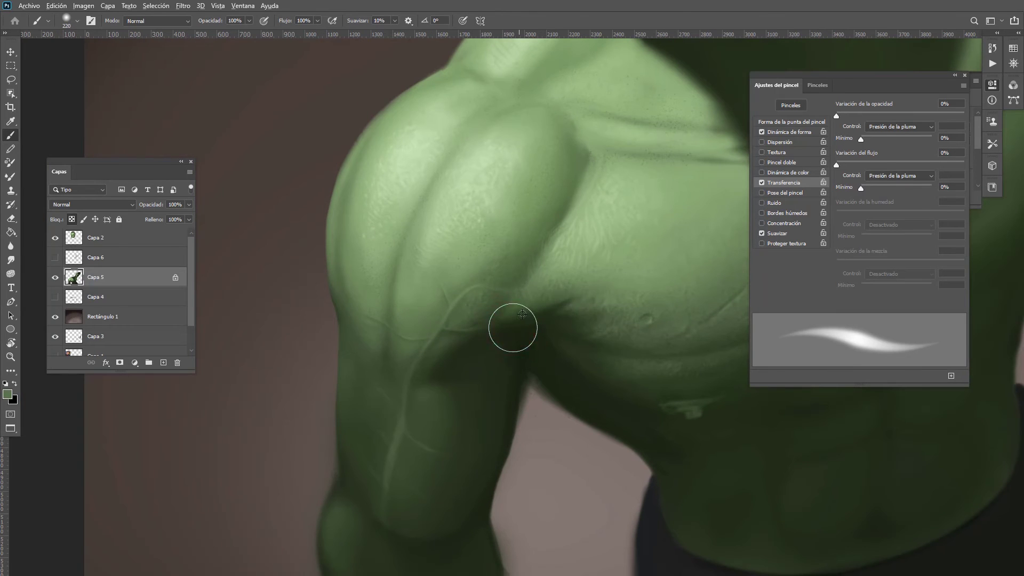
alt+click(527, 313)
alt+right_click(475, 341)
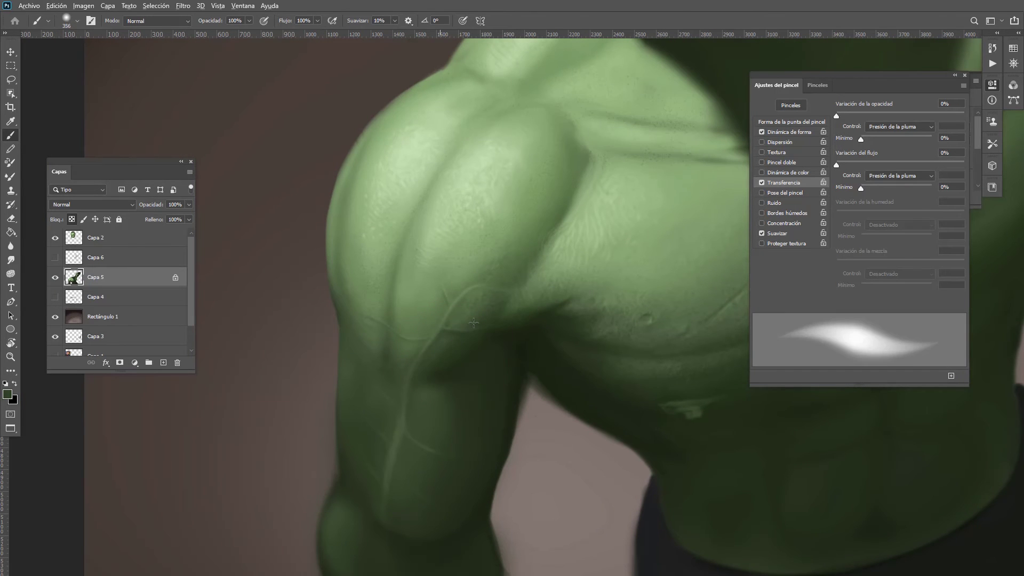
Step: Sample lighter and darker greens and refine the skin around the vein below the deltoid with a 67 px soft brush
alt+click(469, 270)
scroll(469, 269, up, 3)
alt+right_click(498, 299)
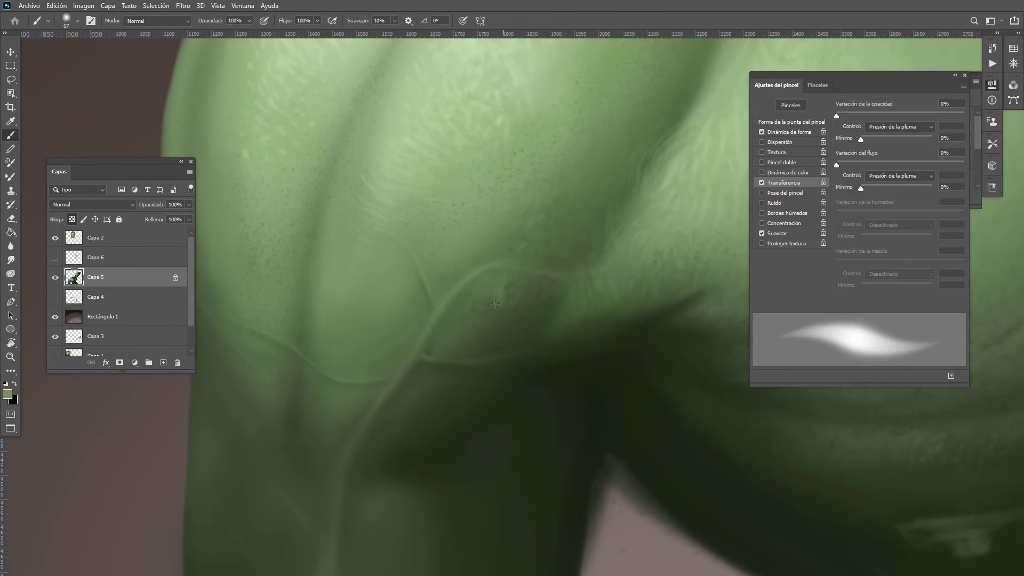
alt+click(490, 334)
scroll(453, 338, down, 5)
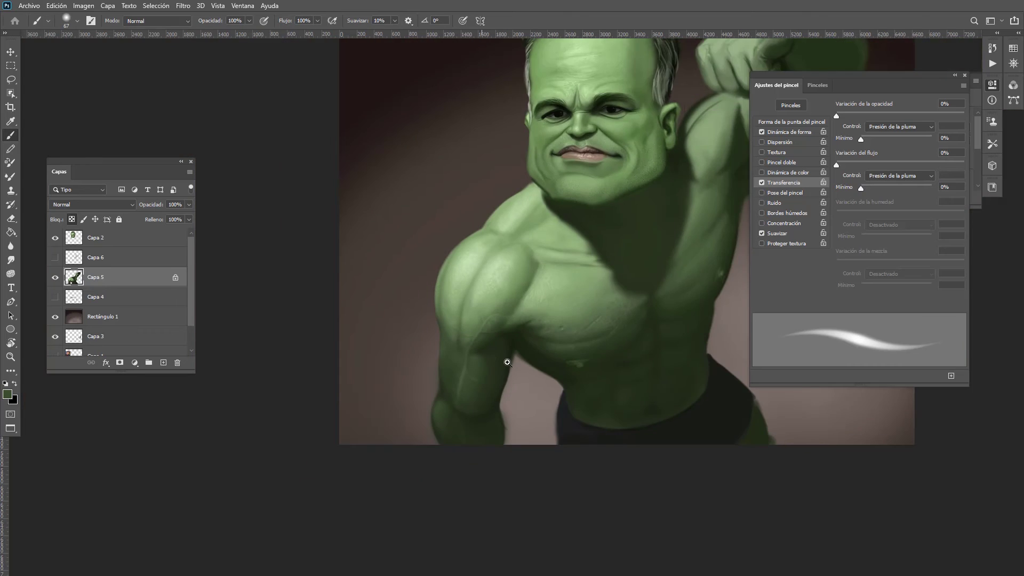
Step: Sample dark greens from the arm and softly shade the upper arm and side of the torso, enlarging the brush to 475 px
scroll(507, 361, up, 3)
alt+right_click(535, 299)
alt+click(535, 297)
mouse_move(473, 355)
mouse_down()
mouse_move(500, 320)
mouse_move(454, 383)
mouse_move(474, 344)
mouse_move(498, 436)
mouse_up()
alt+click(467, 347)
alt+click(487, 330)
alt+right_click(488, 357)
drag(526, 363, 473, 510)
scroll(477, 376, down, 4)
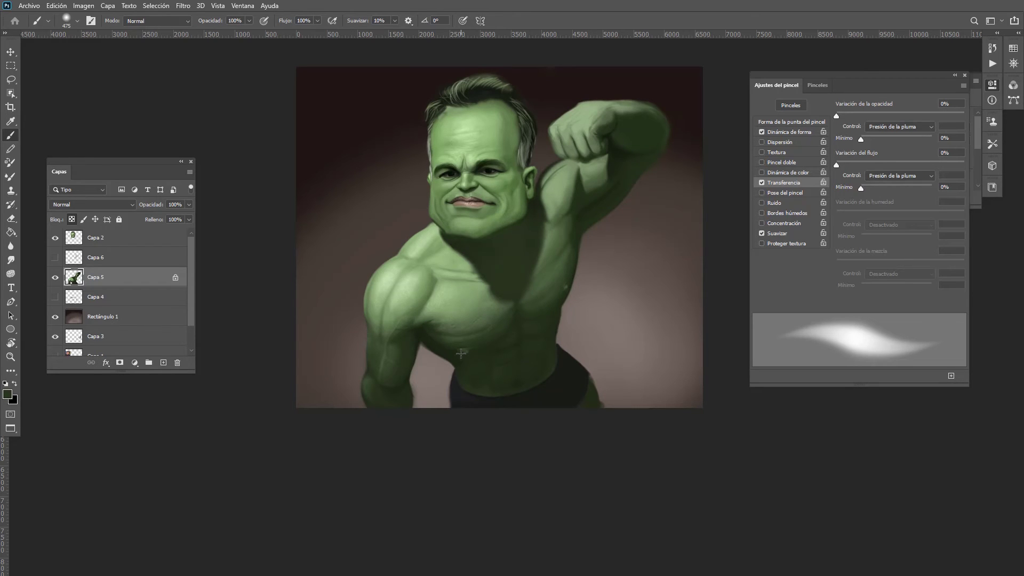
Step: Switch to the background layer Rectángulo 1 and choose the Kyle's Concept Brushes - Crazy Cracks brush
ctrl+click(639, 285)
scroll(593, 272, down, 4)
scroll(594, 272, up, 6)
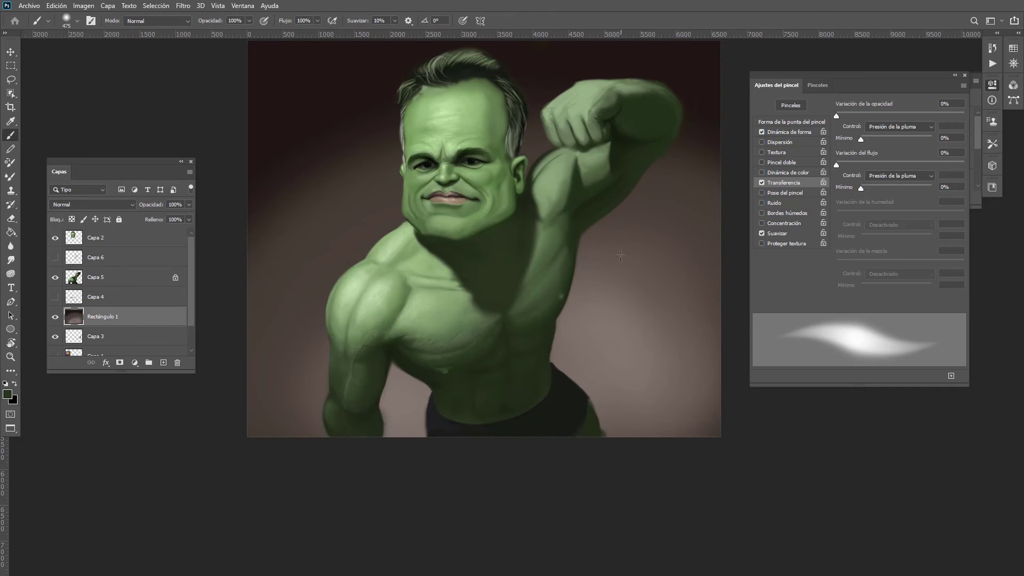
right_click(588, 232)
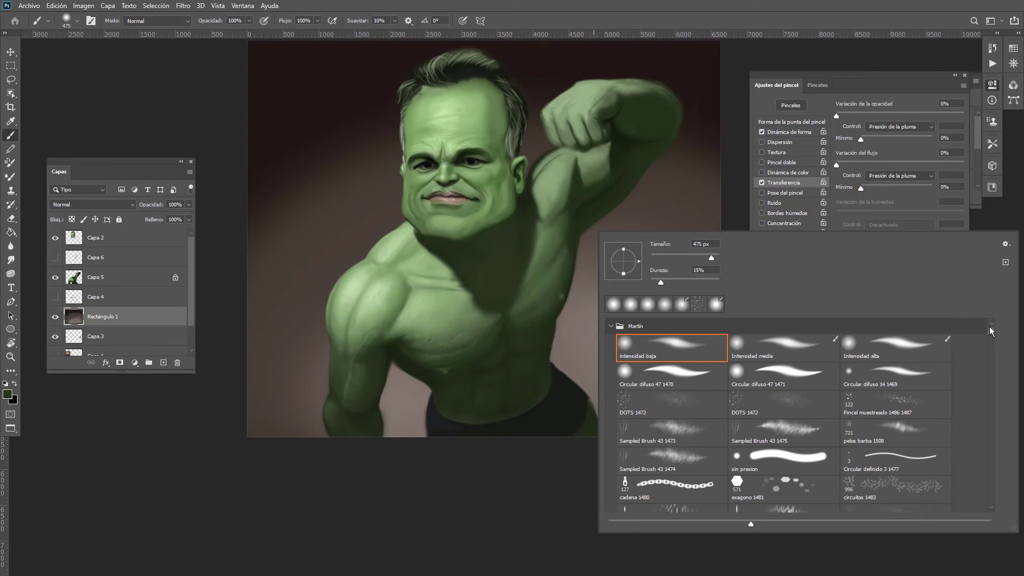
drag(991, 330, 1004, 379)
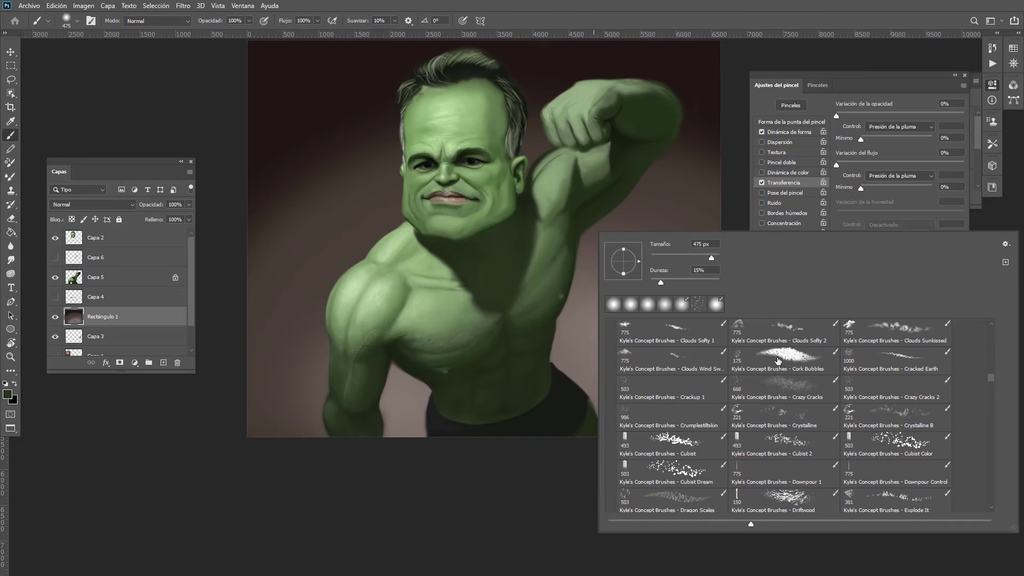
click(788, 388)
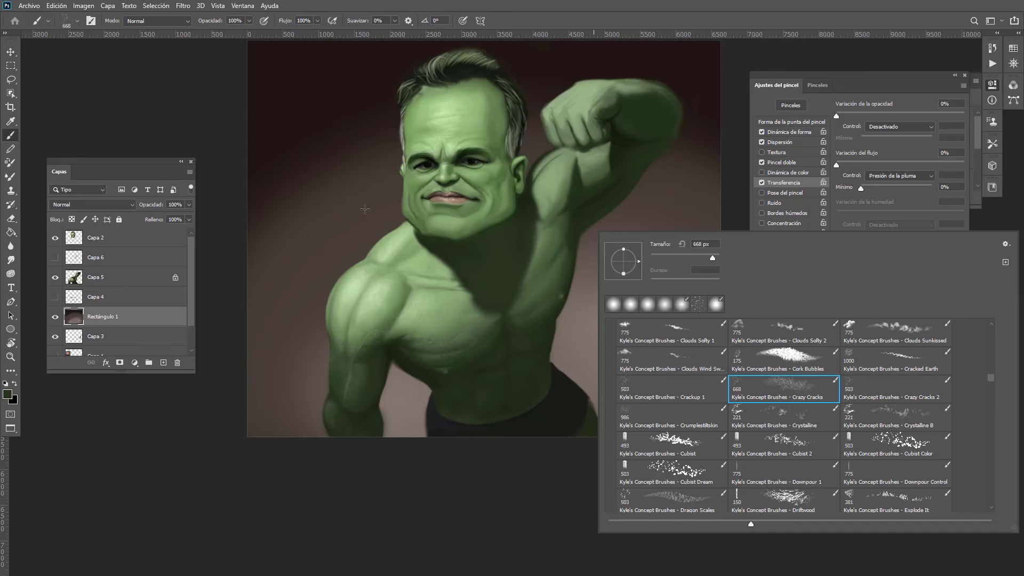
Step: Sample a near-black tone and paint crack texture across the background on both sides of the figure with a 2131 px brush
click(332, 129)
alt+click(331, 132)
drag(327, 172, 380, 177)
drag(391, 139, 272, 240)
mouse_move(424, 160)
mouse_down()
mouse_move(392, 210)
mouse_move(257, 255)
mouse_up()
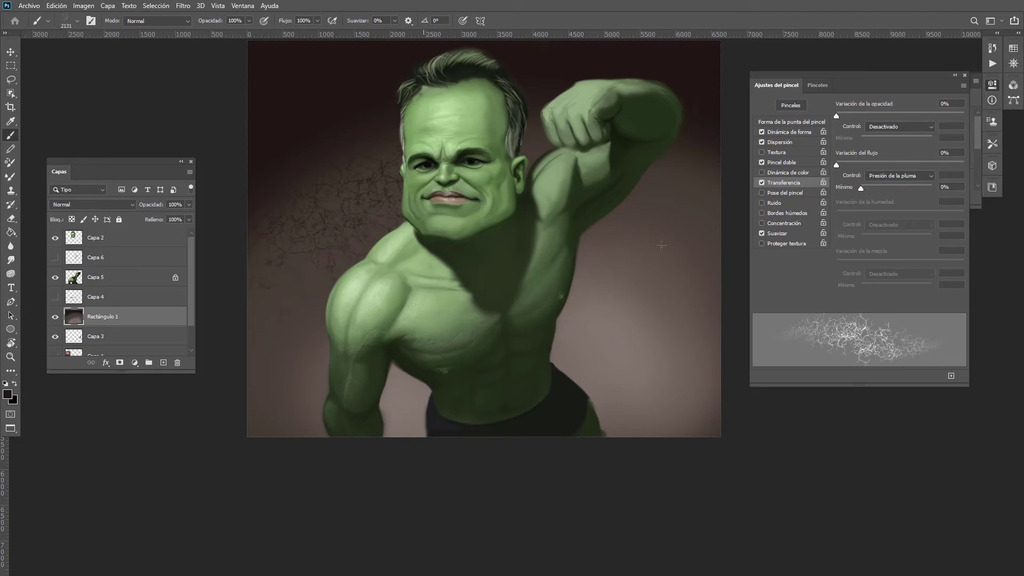
click(693, 219)
mouse_move(561, 356)
mouse_down()
mouse_move(608, 324)
mouse_move(629, 268)
mouse_up()
right_click(634, 251)
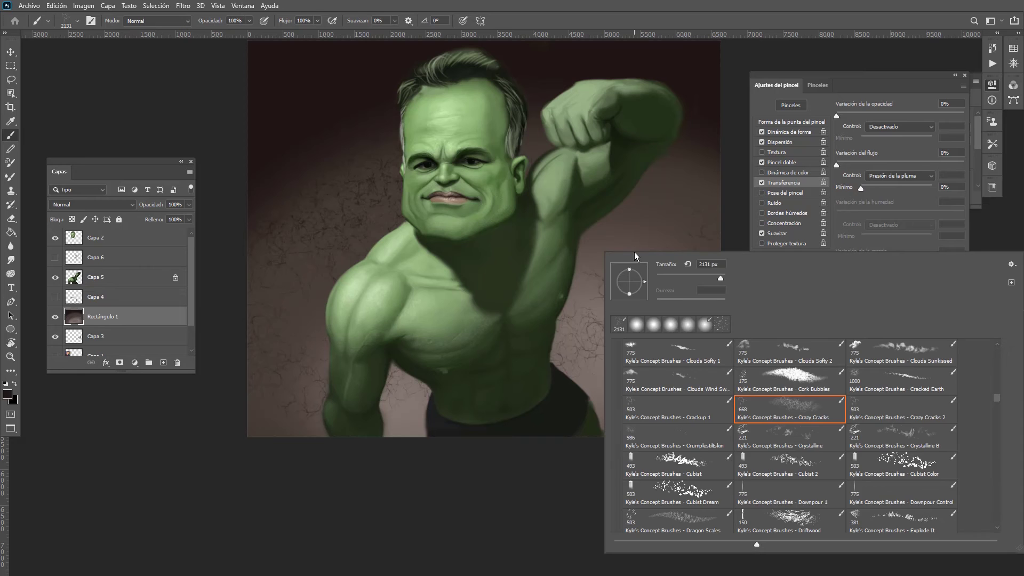
key(Escape)
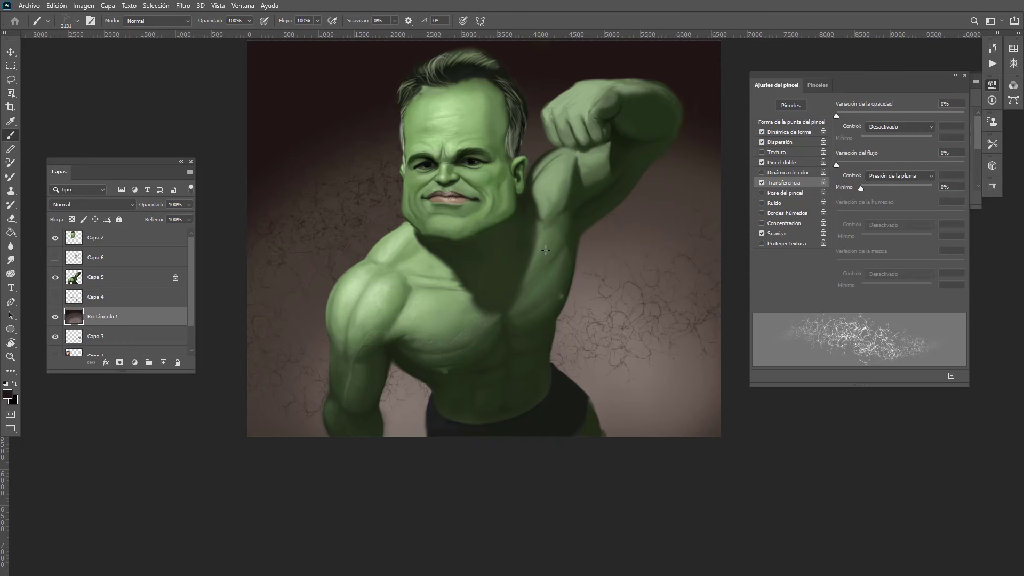
Step: Soften the cracks by glazing background brown over them with a soft round brush enlarged to 3878 px
right_click(593, 278)
click(633, 325)
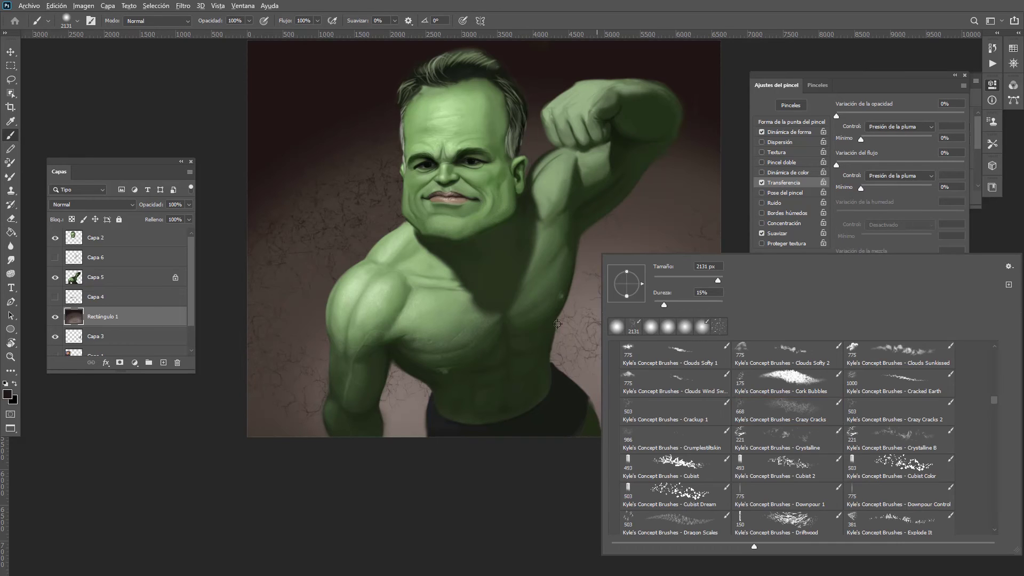
drag(556, 326, 651, 254)
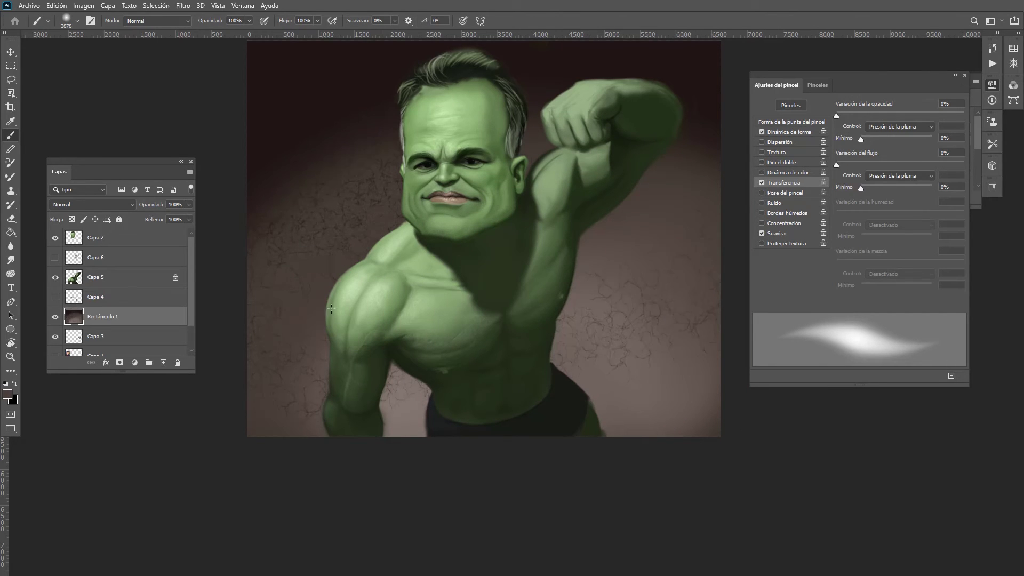
Step: Paint light greyish Cork Bubbles texture on the background beneath the raised arm with a 3265 px brush
right_click(630, 264)
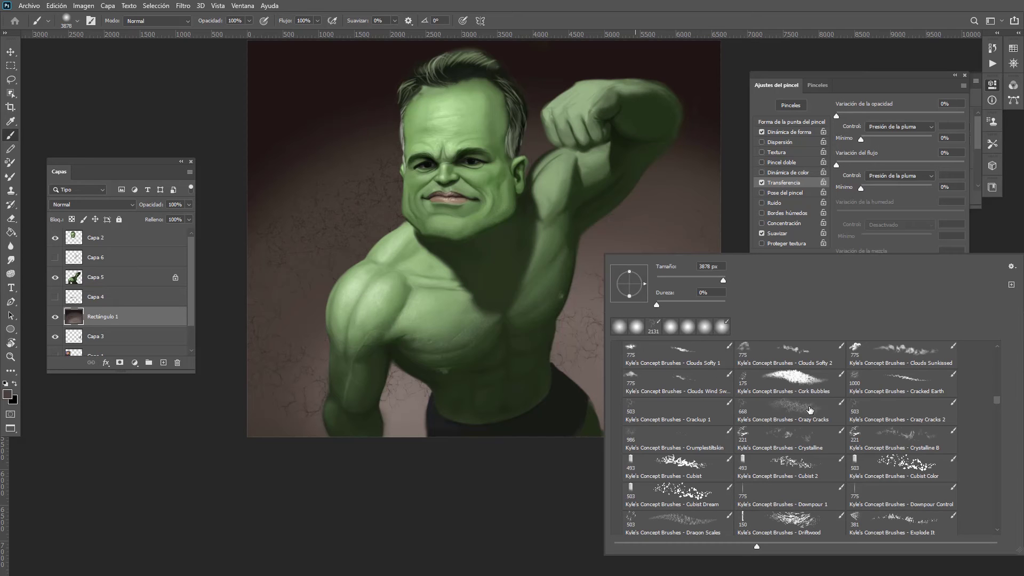
click(798, 390)
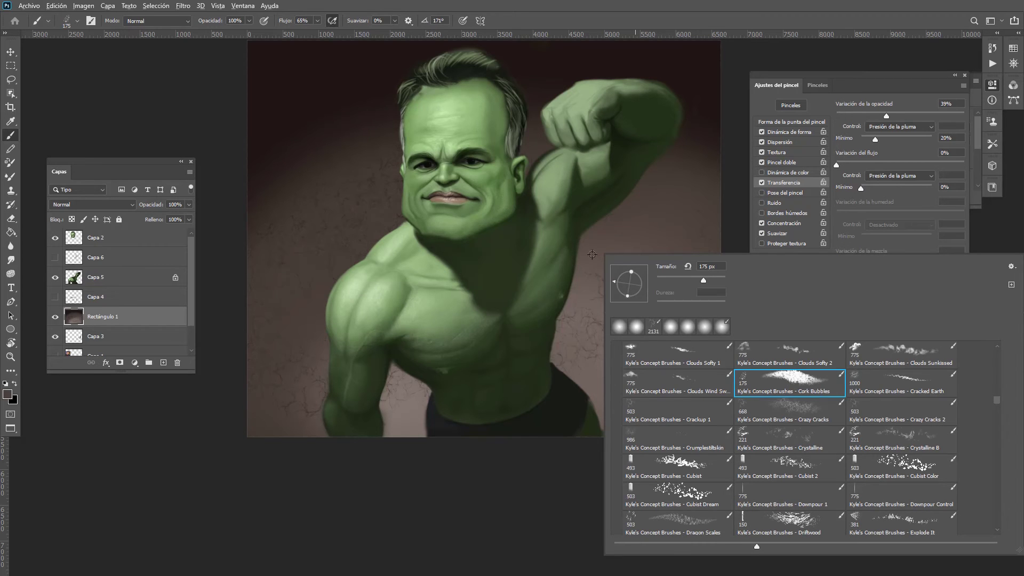
drag(599, 273, 588, 245)
mouse_move(605, 244)
mouse_down()
mouse_move(596, 267)
mouse_move(619, 350)
mouse_move(676, 313)
mouse_move(606, 333)
mouse_up()
key(ctrl+z)
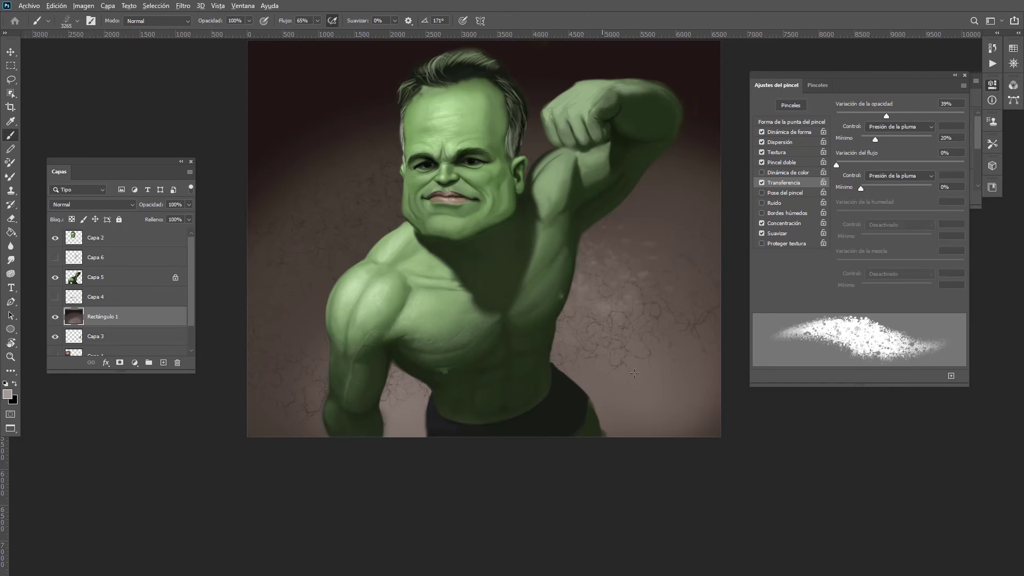
mouse_move(634, 373)
mouse_down()
mouse_move(680, 351)
mouse_move(692, 288)
mouse_move(663, 237)
mouse_move(613, 204)
mouse_move(533, 209)
mouse_move(542, 314)
mouse_move(580, 296)
mouse_move(574, 289)
mouse_move(663, 266)
mouse_move(637, 235)
mouse_move(695, 215)
mouse_up()
drag(654, 252, 564, 307)
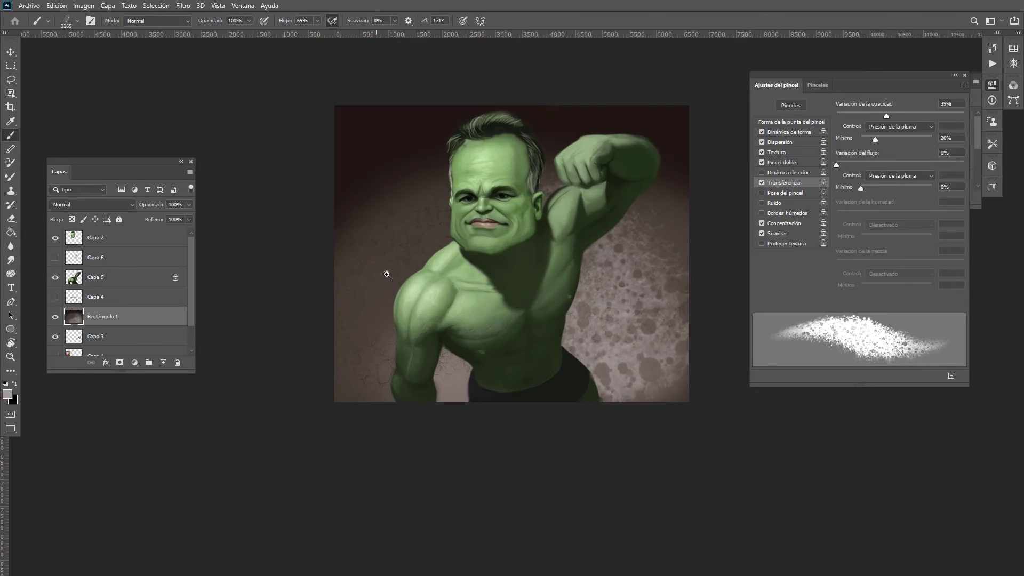
Step: Extend the light Cork Bubbles speckles to the background behind the lowered arm and shoulder
drag(388, 274, 432, 265)
mouse_move(388, 322)
mouse_down()
mouse_move(372, 277)
mouse_move(359, 315)
mouse_move(362, 352)
mouse_move(457, 280)
mouse_move(387, 288)
mouse_move(488, 180)
mouse_move(433, 235)
mouse_move(451, 187)
mouse_up()
mouse_move(468, 313)
mouse_down()
mouse_move(399, 293)
mouse_move(421, 248)
mouse_move(448, 226)
mouse_move(363, 312)
mouse_move(360, 357)
mouse_move(443, 302)
mouse_move(458, 270)
mouse_up()
Step: Pick an orange-brown and add rusty Cork Bubbles patches to the background on both sides with a 1697 px brush
alt+click(444, 206)
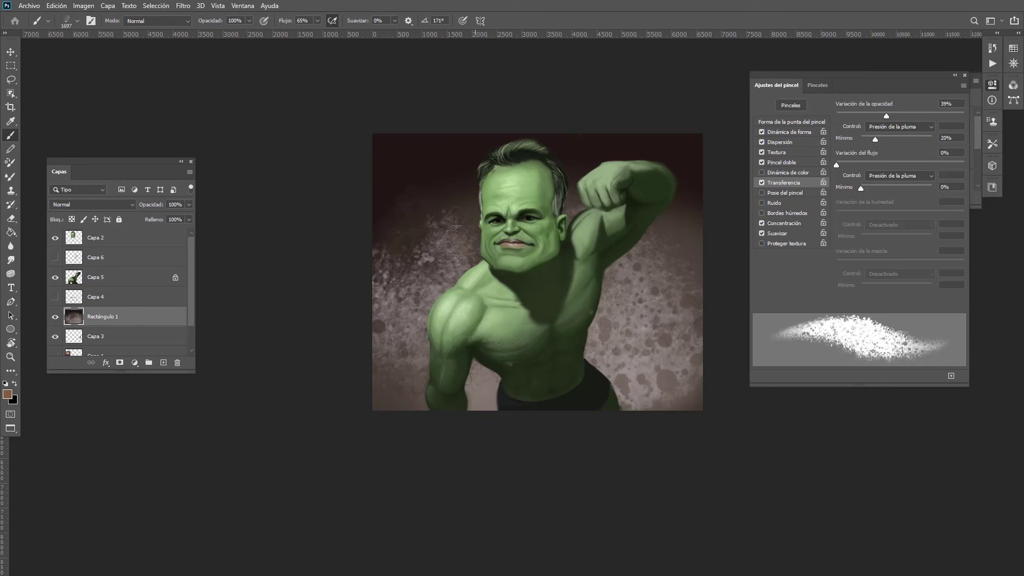
mouse_move(456, 226)
mouse_down()
mouse_move(443, 210)
mouse_move(455, 190)
mouse_up()
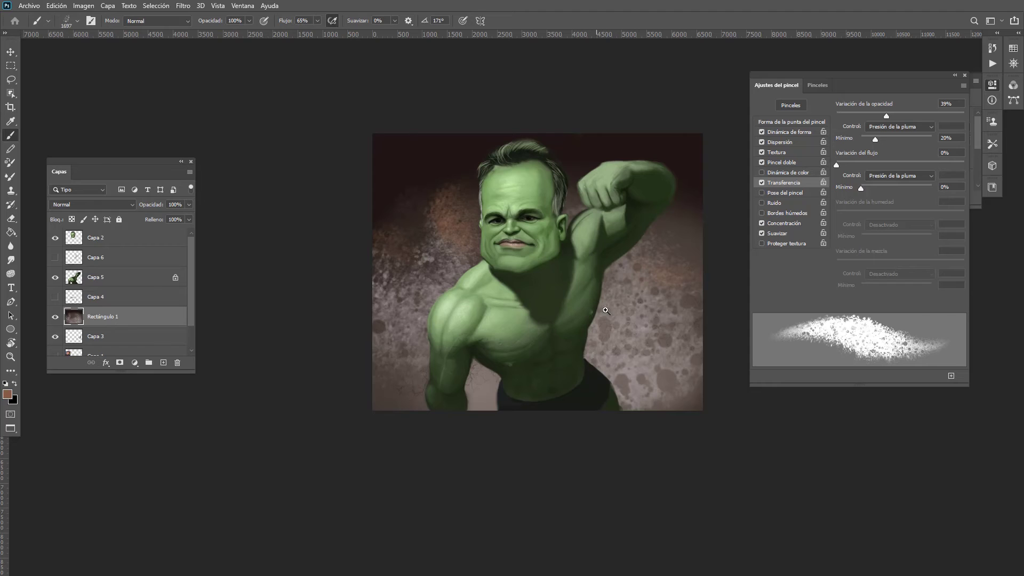
scroll(598, 310, up, 1)
Step: Choose the Kyle's Concept Brushes - Crystalline B brush at 945 px and break up the rusty background areas with orange-brown texture
right_click(602, 260)
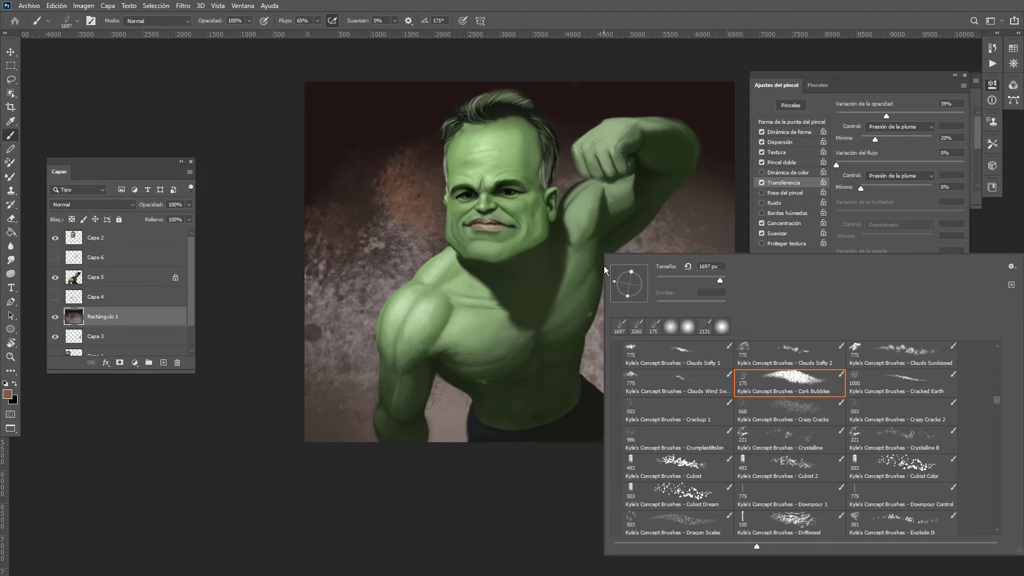
click(860, 433)
click(406, 196)
drag(348, 239, 371, 239)
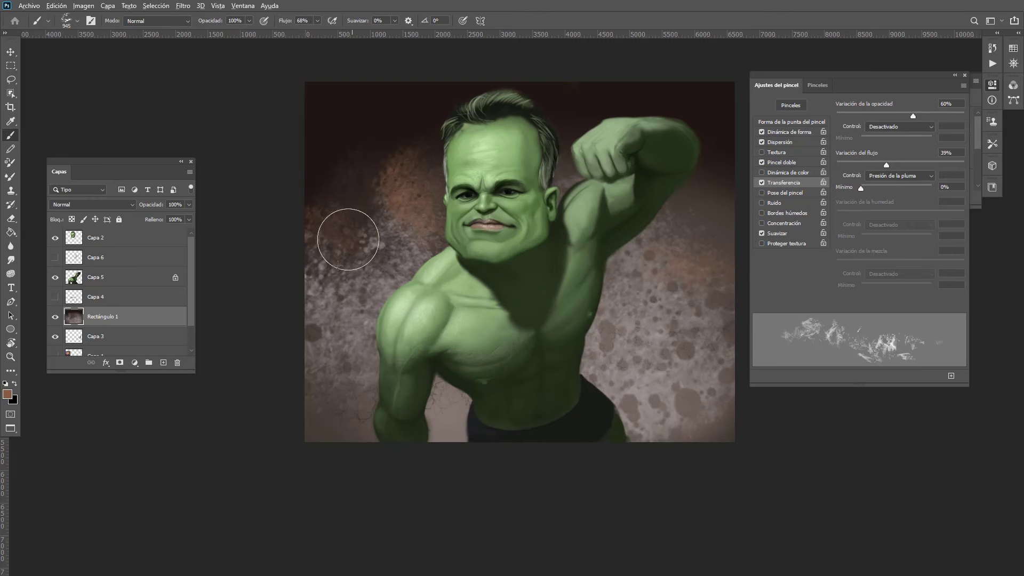
mouse_move(371, 194)
mouse_down()
mouse_move(347, 219)
mouse_move(352, 231)
mouse_up()
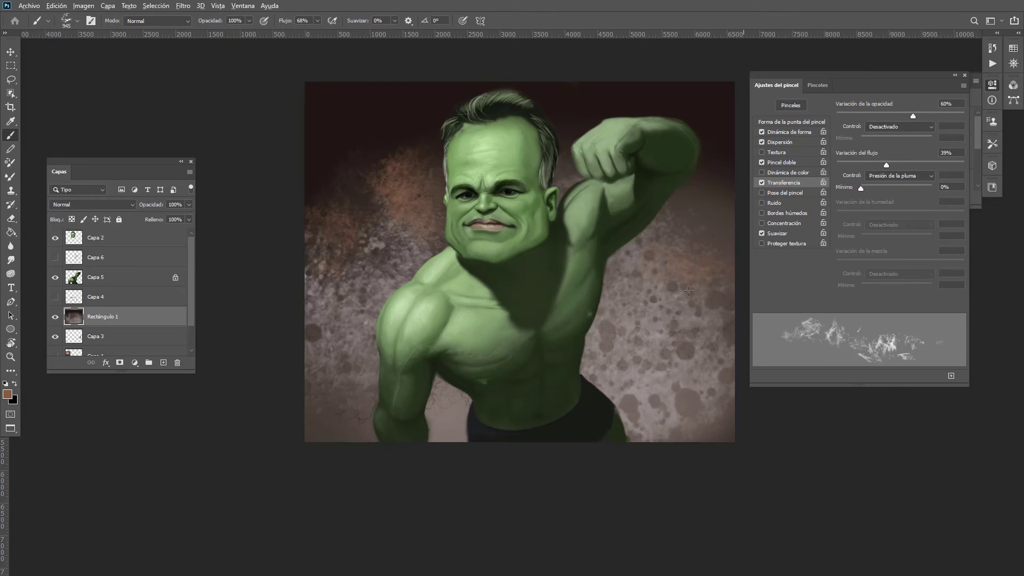
Step: Sample the dark background tone and darken the upper and outer parts of the background with Crystalline B texture
alt+click(711, 163)
mouse_move(395, 171)
mouse_down()
mouse_move(340, 217)
mouse_move(402, 196)
mouse_move(436, 152)
mouse_up()
mouse_move(303, 334)
mouse_down()
mouse_move(370, 276)
mouse_move(329, 435)
mouse_move(355, 344)
mouse_up()
drag(564, 408, 601, 244)
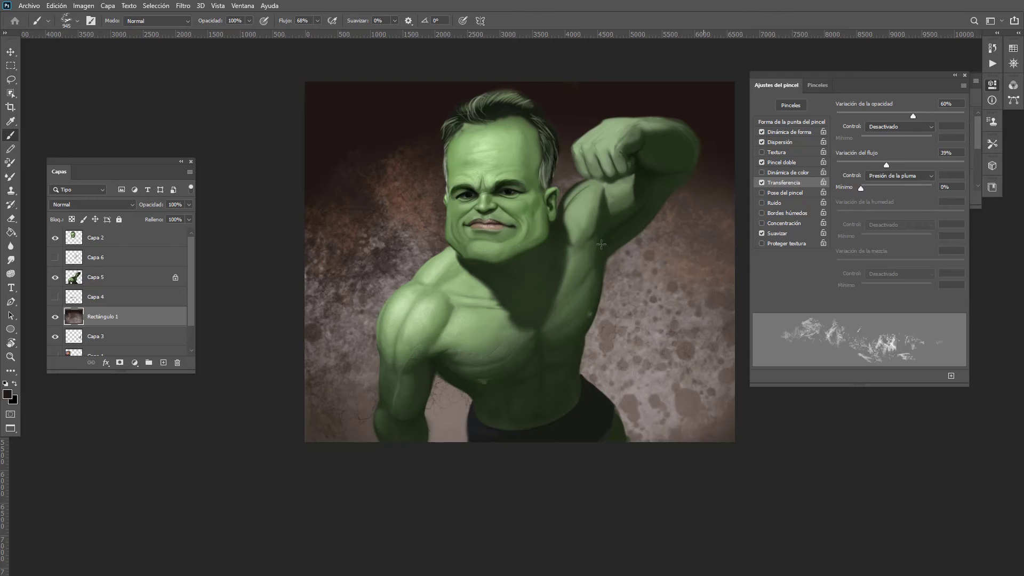
drag(656, 306, 571, 349)
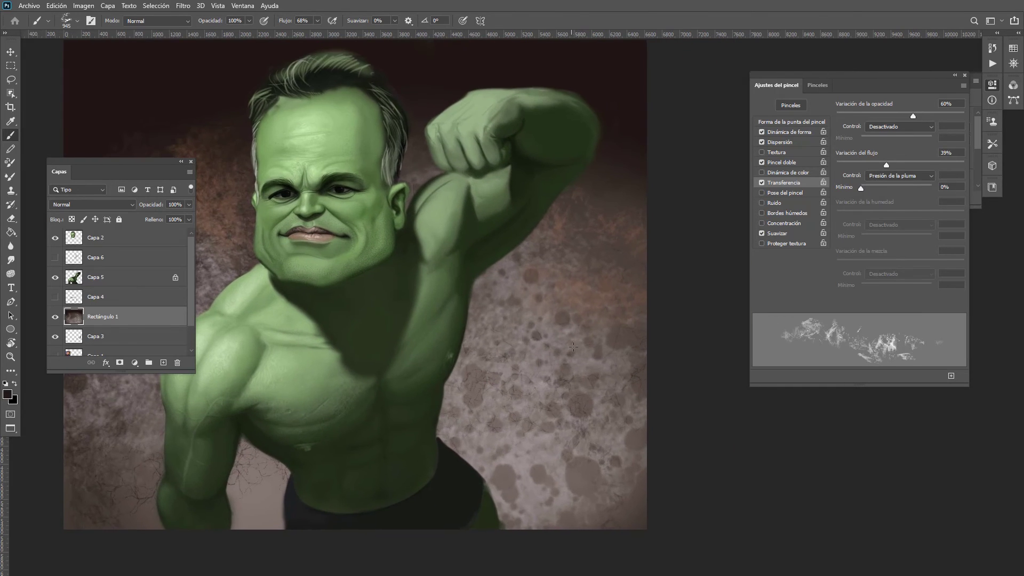
Step: Choose the soft round Intensidad media brush from the Martín set and reduce its size for background details
alt+shift+right_click(566, 317)
right_click(566, 317)
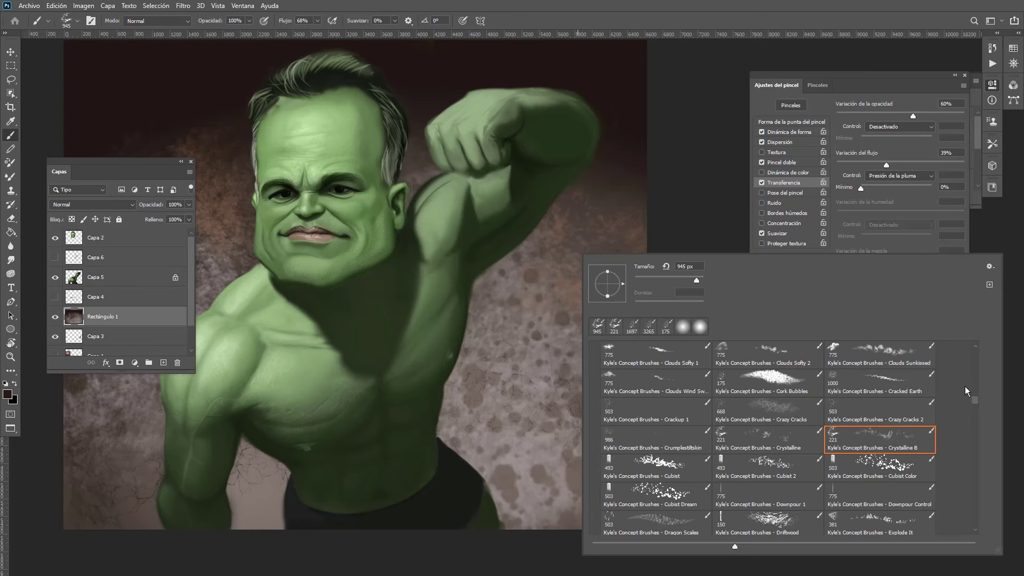
drag(974, 398, 974, 356)
click(770, 376)
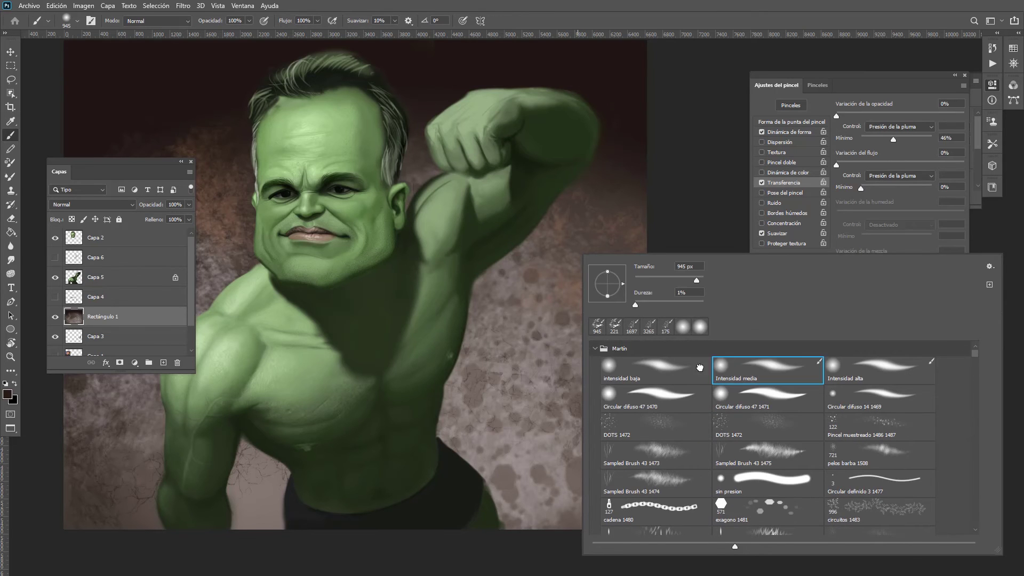
click(499, 338)
alt+shift+right_click(572, 338)
alt+right_click(566, 337)
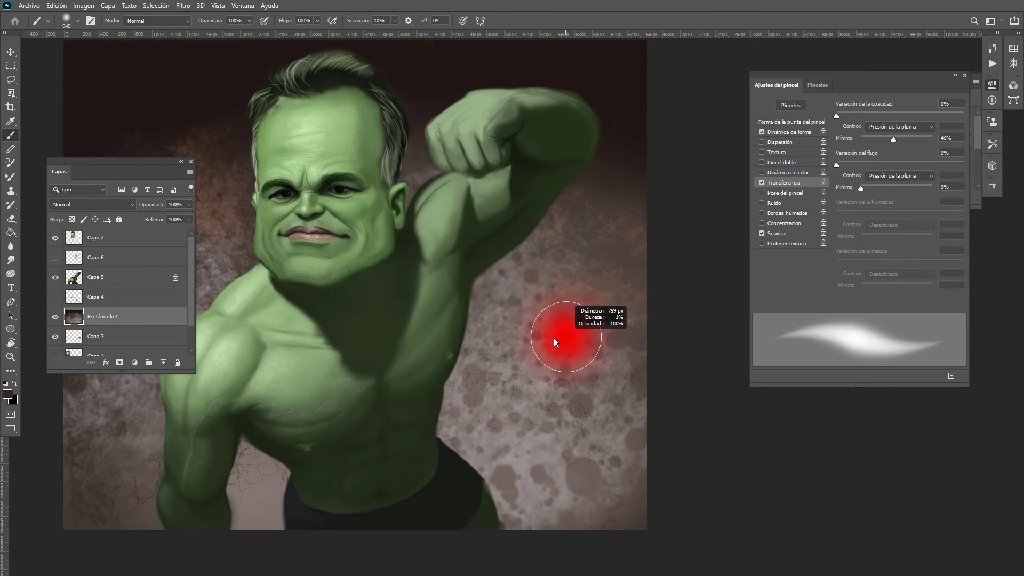
Step: Paint a small dark grey chipped mark on the wall beside the torso with a soft brush, varying its size from 127 to 390 px
drag(557, 358, 586, 356)
drag(539, 297, 582, 347)
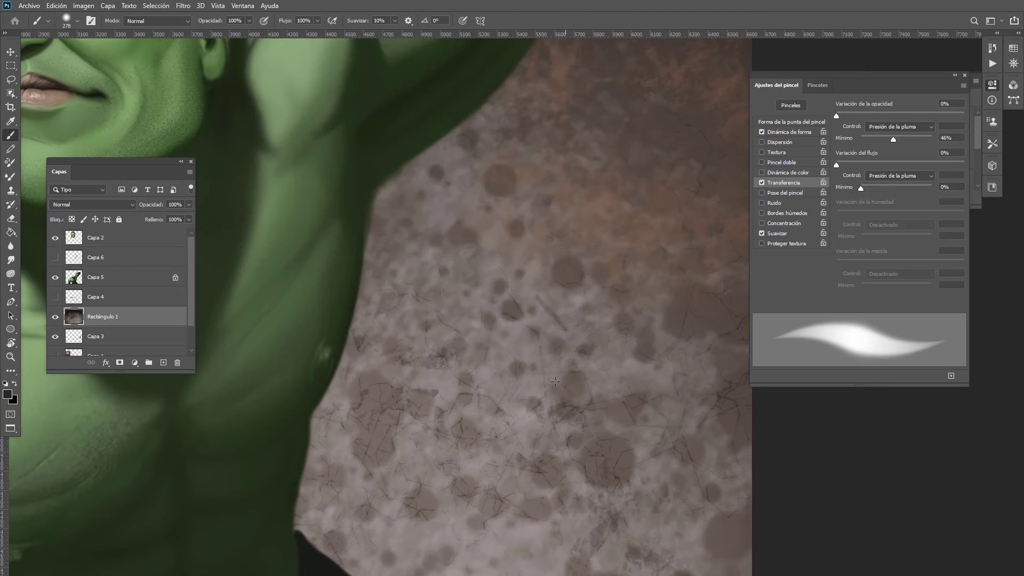
alt+right_click(563, 355)
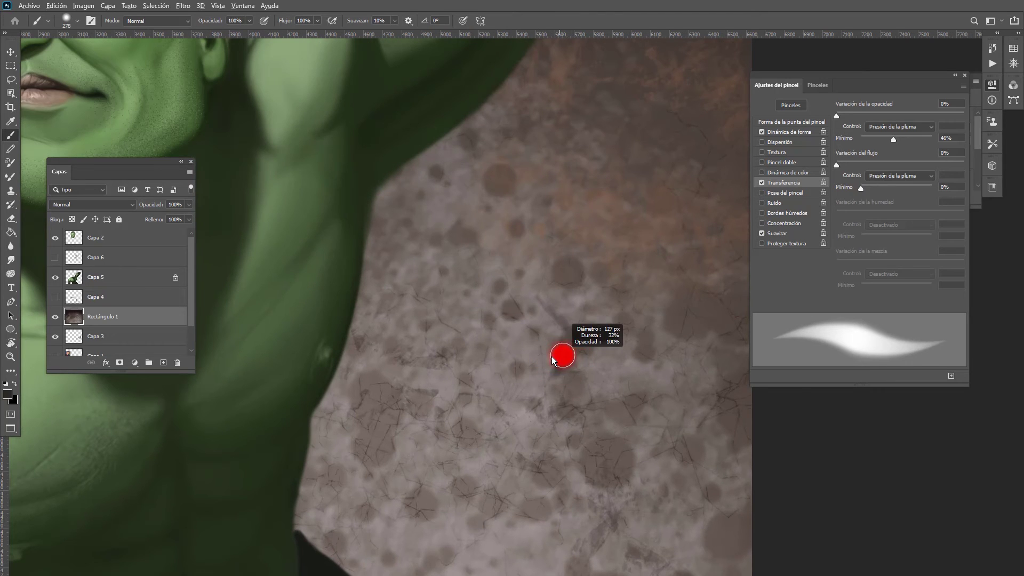
mouse_move(560, 367)
mouse_down()
mouse_move(582, 350)
mouse_move(571, 337)
mouse_move(575, 352)
mouse_move(586, 345)
mouse_move(560, 308)
mouse_up()
alt+right_click(564, 332)
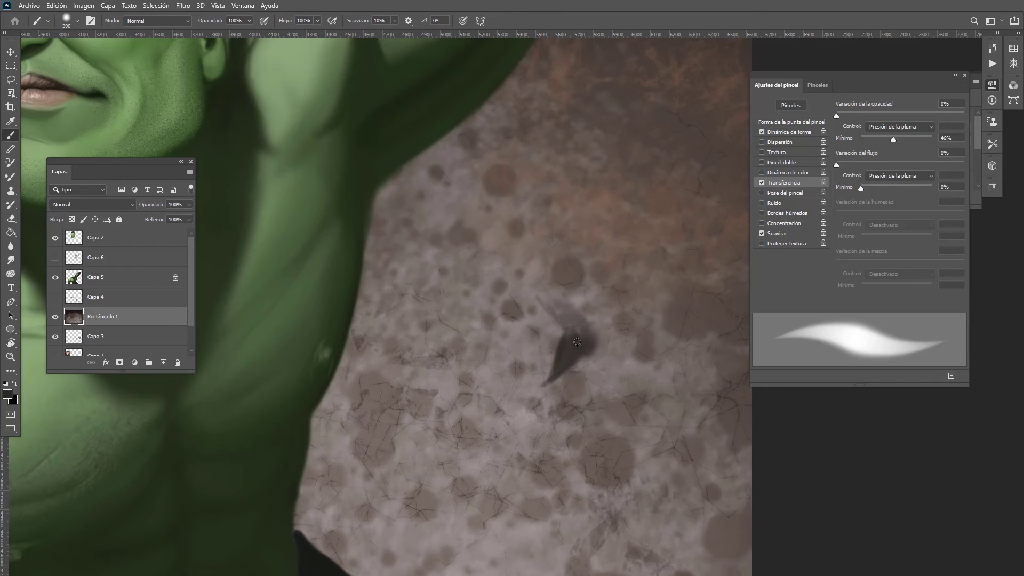
mouse_move(577, 342)
mouse_down()
mouse_move(539, 302)
mouse_move(567, 311)
mouse_move(570, 319)
mouse_move(524, 279)
mouse_move(519, 296)
mouse_move(548, 326)
mouse_up()
alt+click(572, 317)
key(ctrl+0)
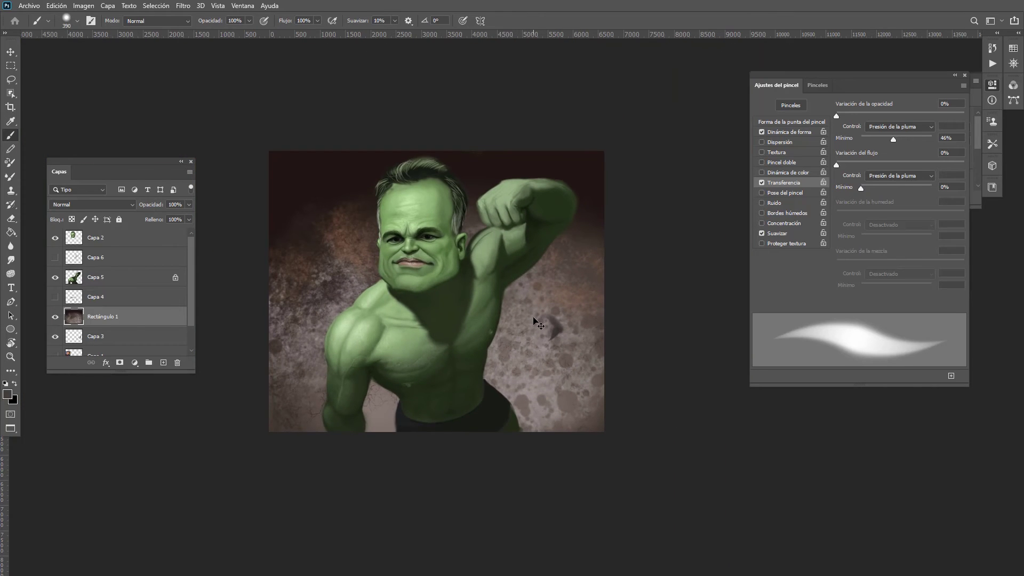
Step: Try to save the document with the Save As command
key(ctrl+shift+s)
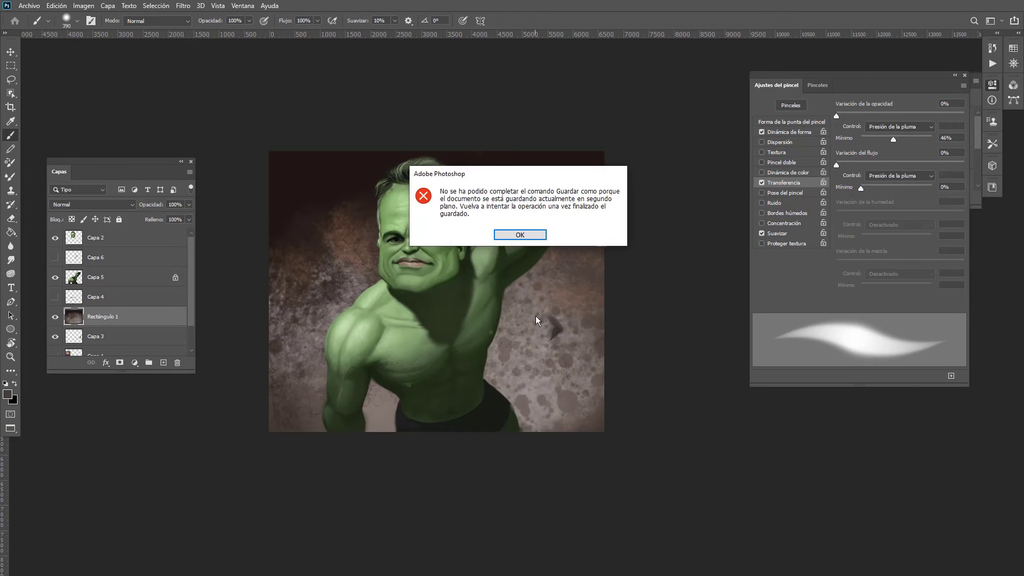
click(522, 236)
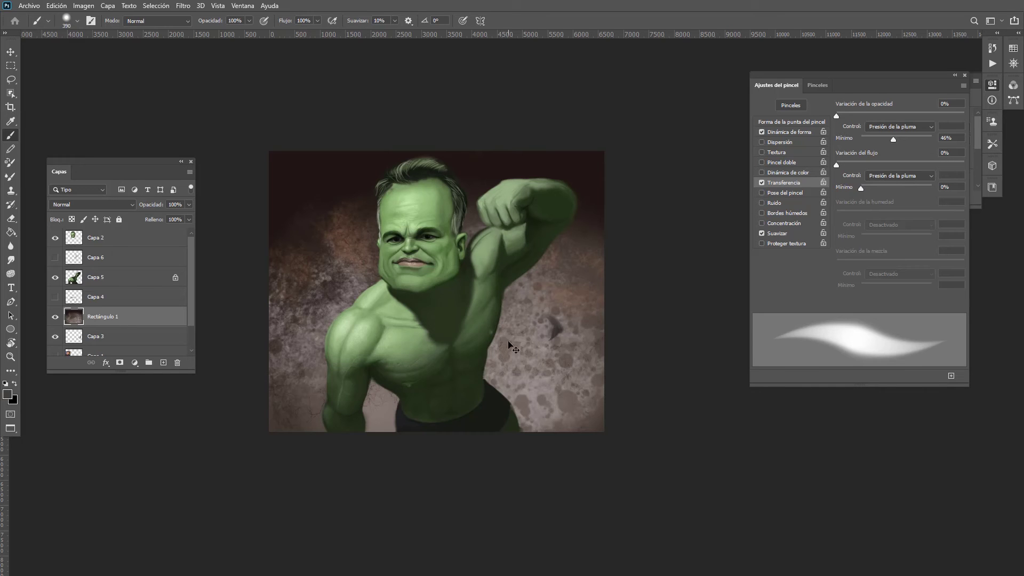
key(ctrl+shift+s)
click(522, 235)
mouse_move(453, 344)
mouse_down()
mouse_move(513, 367)
mouse_move(550, 405)
mouse_up()
drag(537, 360, 518, 361)
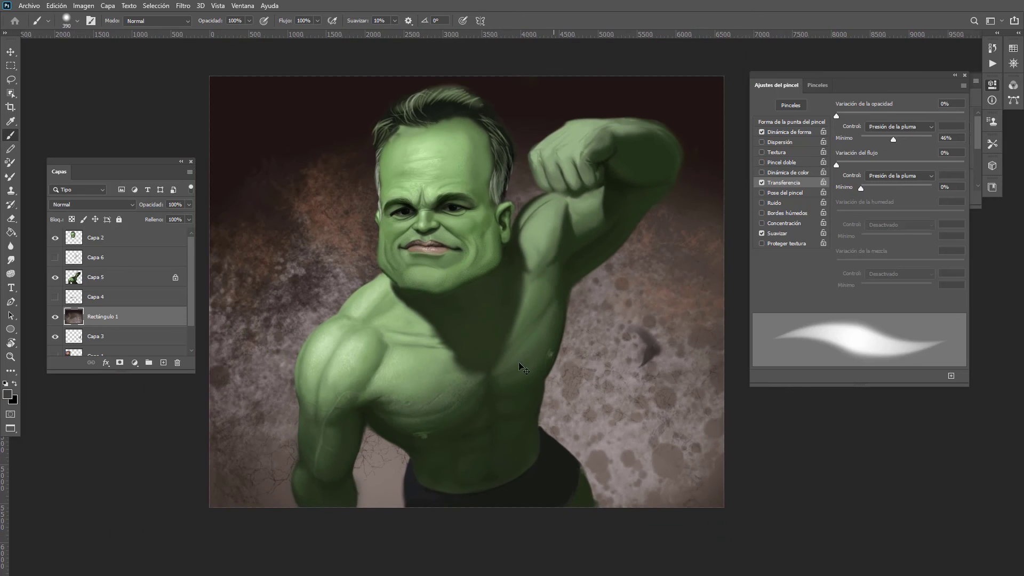
Step: Try the Save As command once more and return the workspace to the standard screen mode
key(ctrl+shift+s)
click(523, 235)
key(f)
key(f)
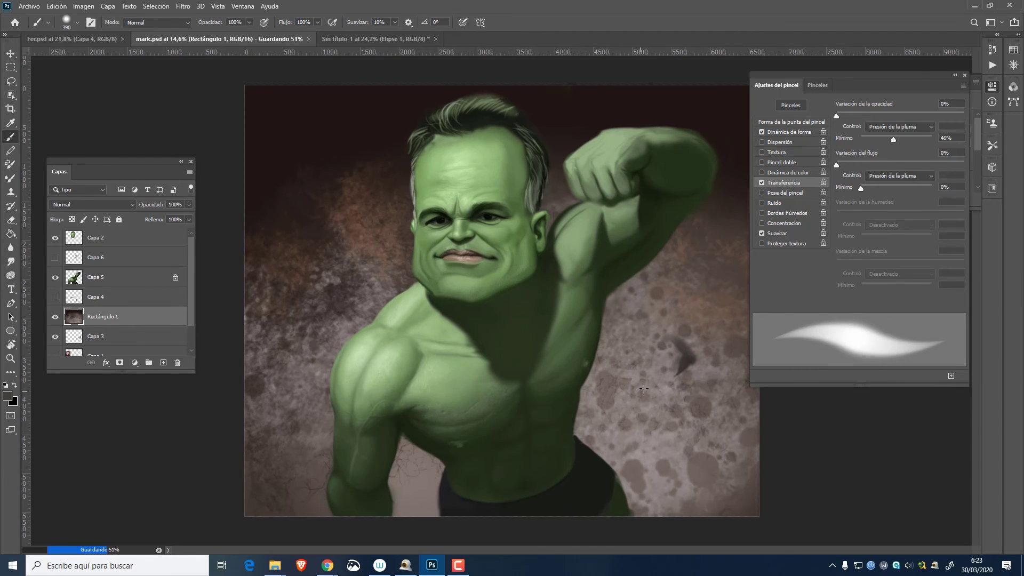
Step: Shape the chipped mark beside the torso and paint dark crack lines running from its lower edge with smaller brush sizes
scroll(643, 389, up, 5)
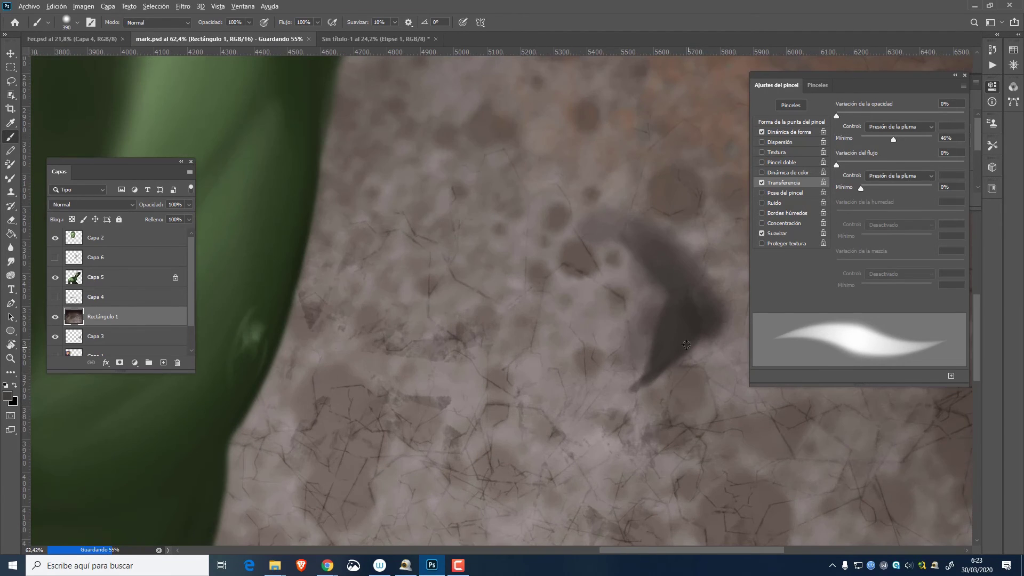
alt+right_click(679, 348)
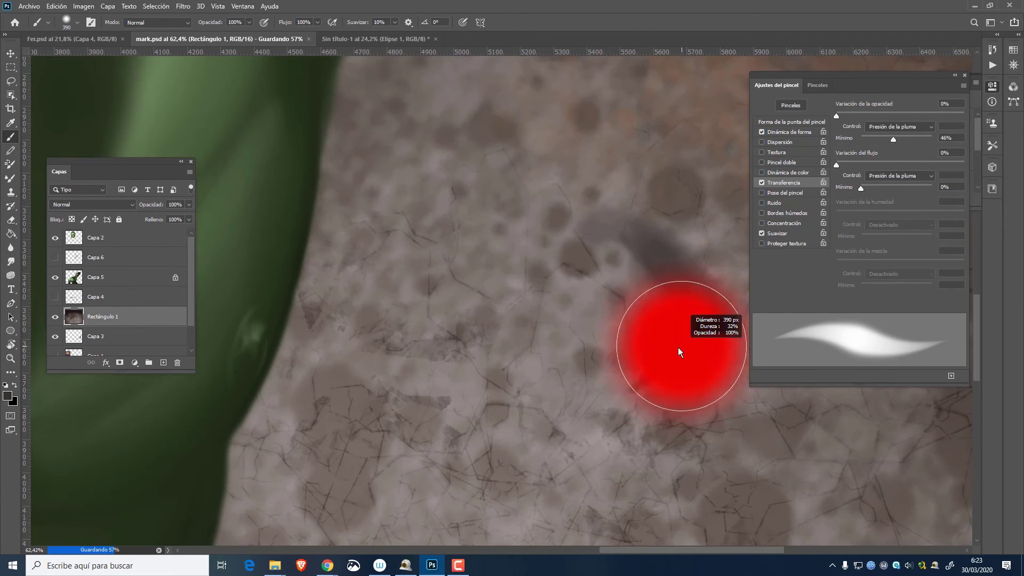
mouse_move(678, 348)
mouse_down()
mouse_move(596, 368)
mouse_move(635, 381)
mouse_move(579, 360)
mouse_move(564, 270)
mouse_move(620, 381)
mouse_move(598, 375)
mouse_move(571, 410)
mouse_move(537, 420)
mouse_move(546, 410)
mouse_move(471, 413)
mouse_move(483, 408)
mouse_move(488, 342)
mouse_move(486, 405)
mouse_move(564, 402)
mouse_move(516, 398)
mouse_move(545, 391)
mouse_move(546, 413)
mouse_move(541, 398)
mouse_move(518, 400)
mouse_move(479, 412)
mouse_up()
alt+right_click(627, 369)
alt+right_click(533, 400)
key(ctrl+0)
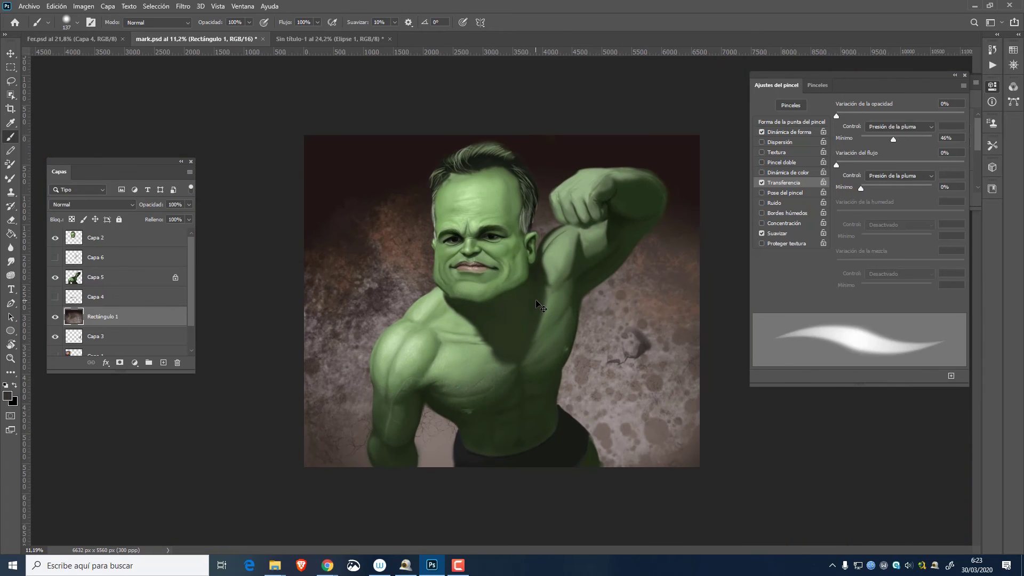
Step: Resize the image to 3500 px wide, keeping its proportions and the 300 pixels/inch resolution
key(ctrl+alt+i)
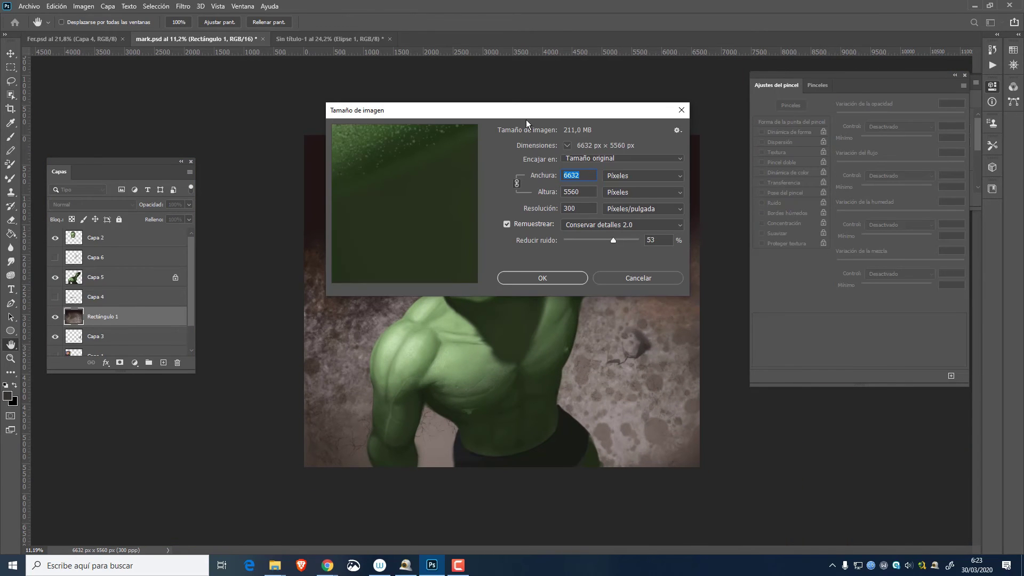
text(3500)
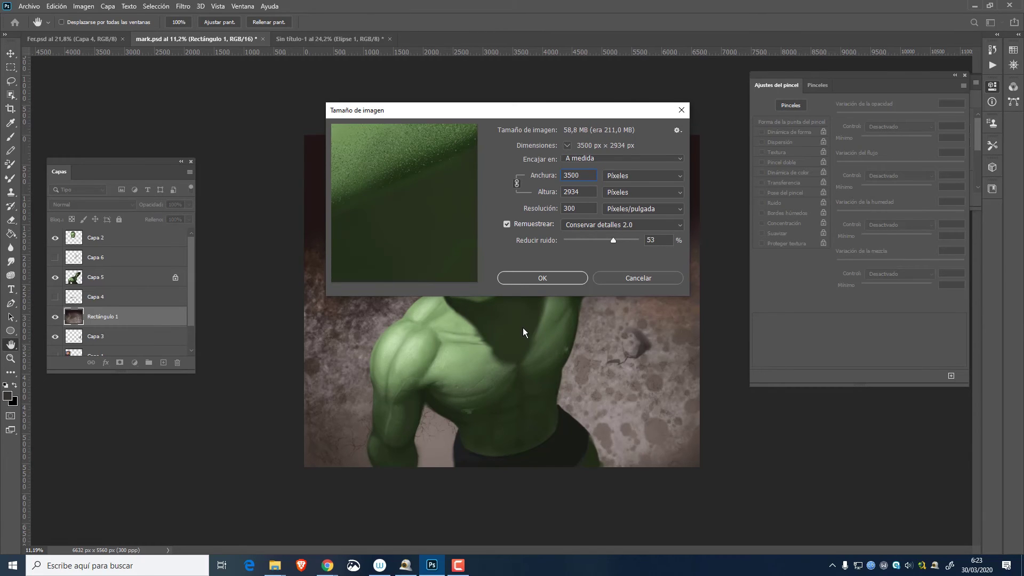
key(Return)
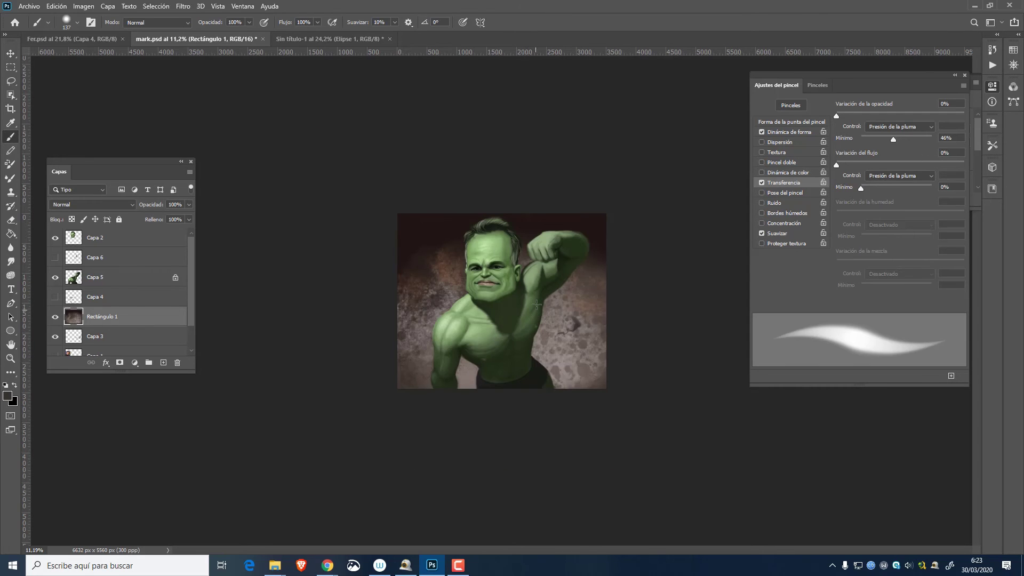
scroll(539, 301, up, 5)
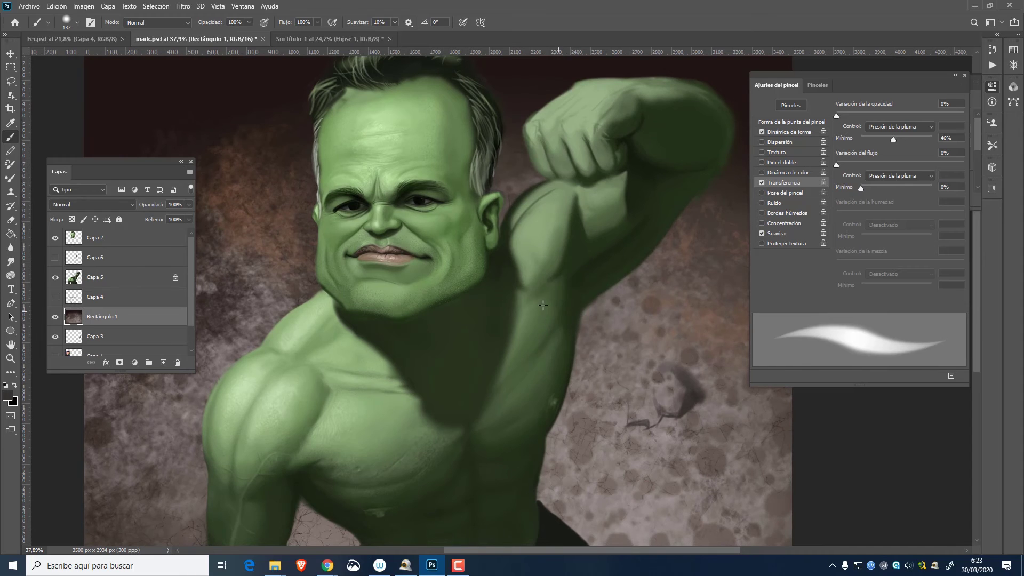
Step: Save the resized document as a new Photoshop file named mark2.psd
key(ctrl+shift+s)
click(567, 384)
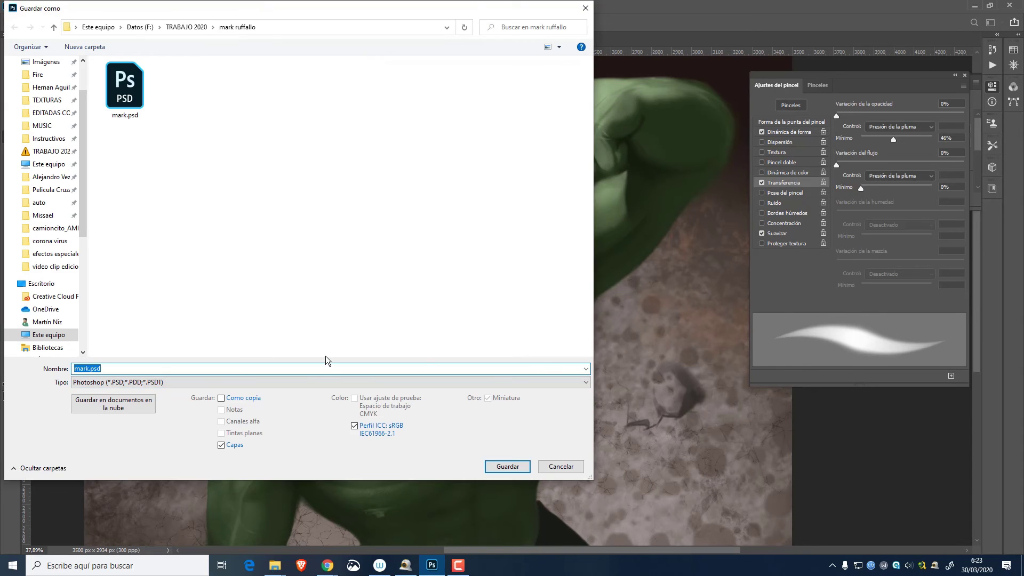
click(89, 369)
text(2)
key(Return)
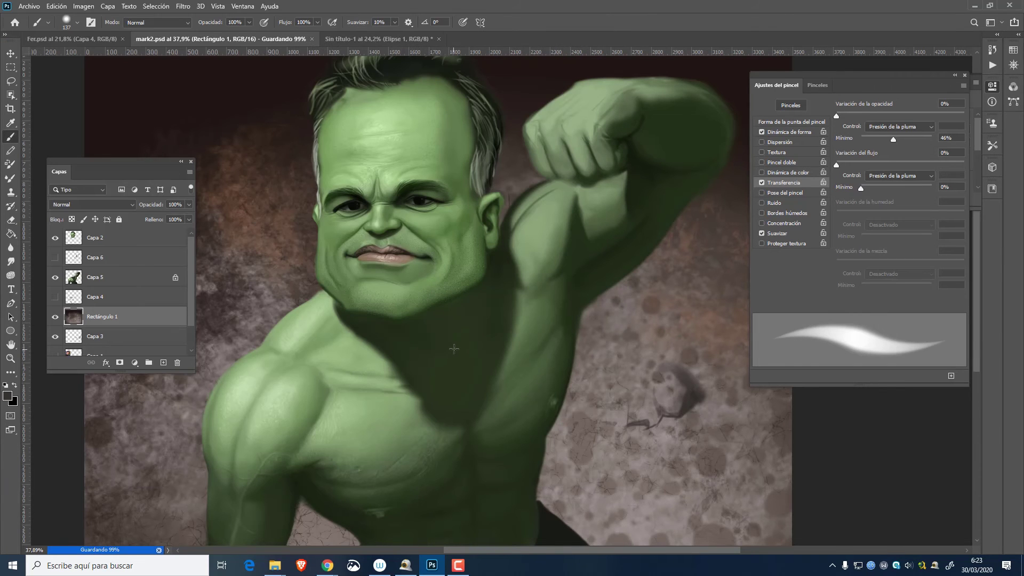
Step: Paint dark branching cracks below and across the chipped stone with a soft brush of about 62 px
drag(489, 375, 476, 359)
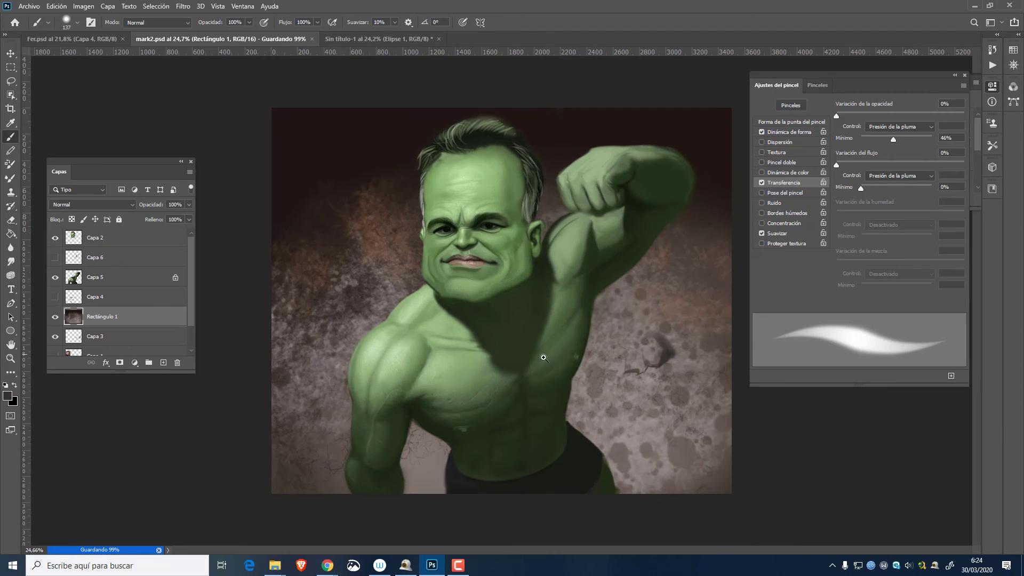
scroll(544, 358, up, 5)
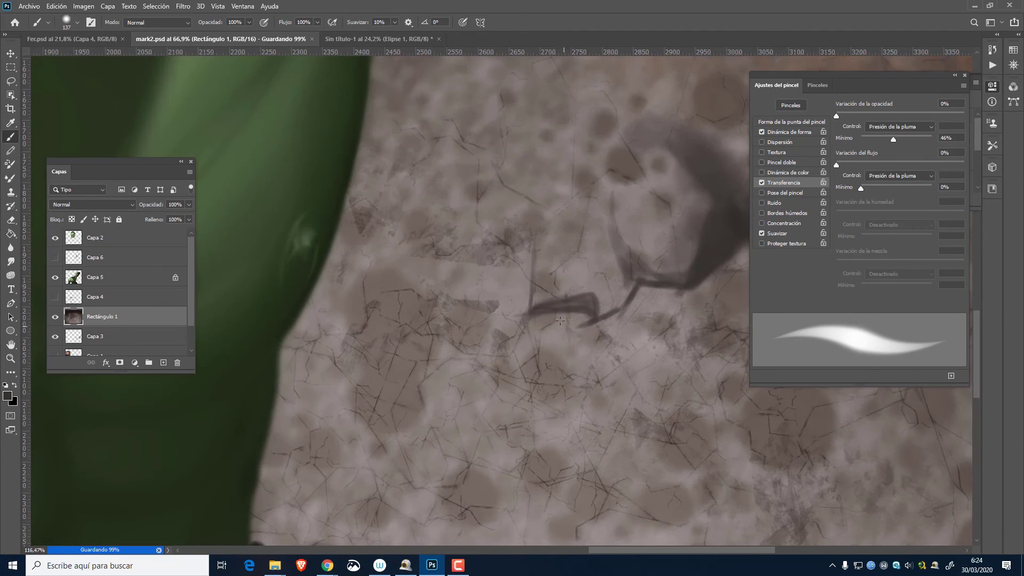
alt+right_click(542, 319)
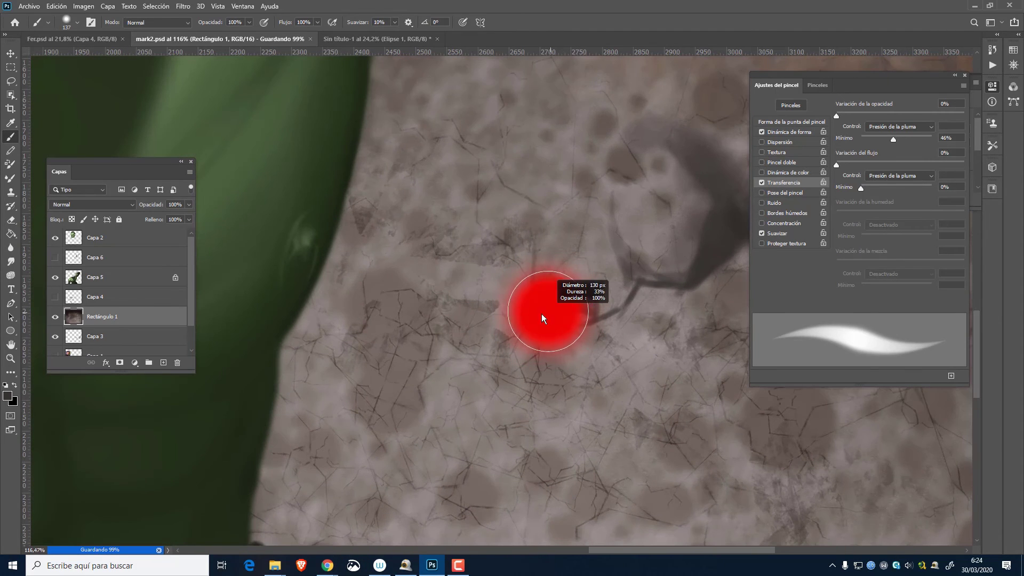
drag(547, 305, 510, 393)
drag(552, 330, 504, 376)
drag(591, 302, 618, 295)
drag(661, 221, 646, 261)
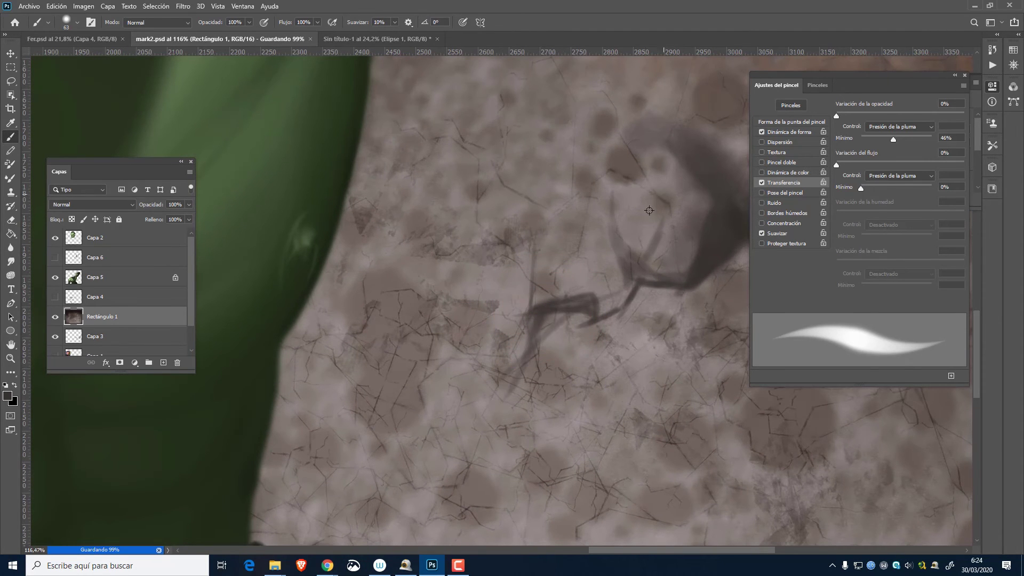
Step: Lighten the face of the chipped stone with light grey and outline it with thin dark lines using a 28 px brush
alt+shift+right_click(649, 210)
alt+right_click(648, 232)
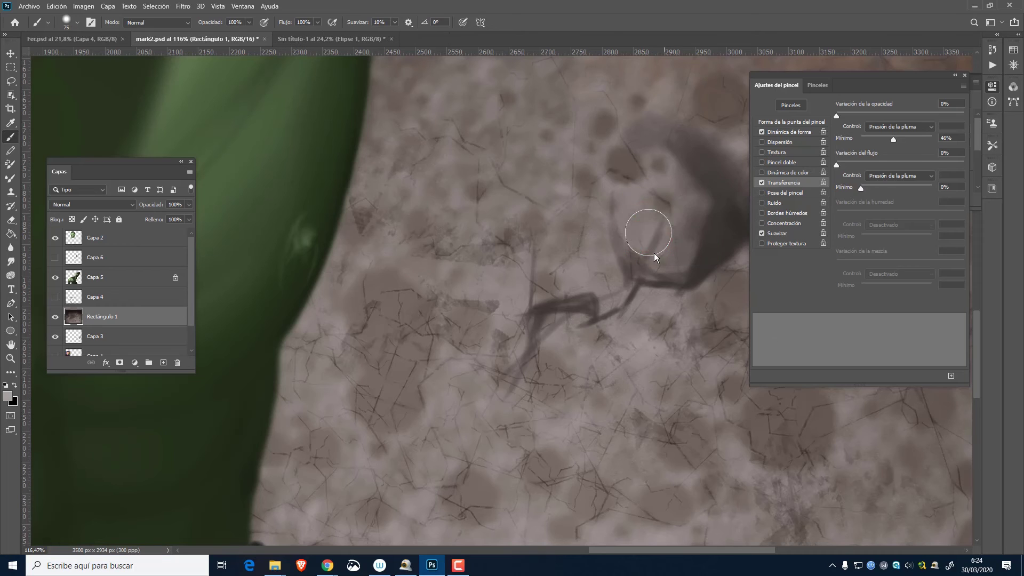
mouse_move(651, 213)
mouse_down()
mouse_move(683, 230)
mouse_move(658, 224)
mouse_move(651, 175)
mouse_move(627, 256)
mouse_move(643, 153)
mouse_move(654, 152)
mouse_move(636, 198)
mouse_move(634, 164)
mouse_move(692, 179)
mouse_move(628, 180)
mouse_move(617, 195)
mouse_move(637, 278)
mouse_up()
alt+click(711, 177)
alt+right_click(704, 182)
scroll(639, 280, down, 11)
scroll(617, 335, up, 7)
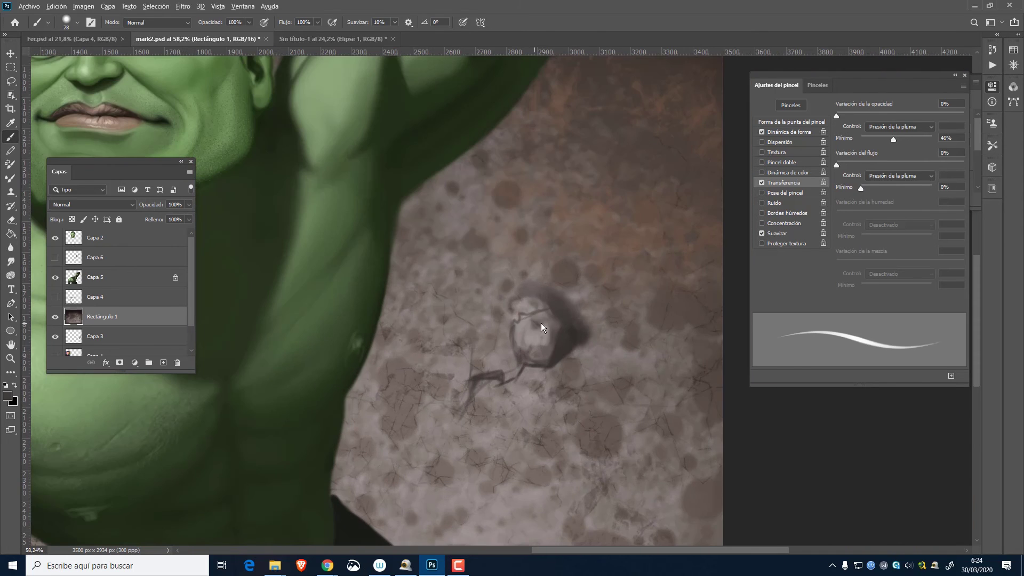
Step: Smooth the wall beside the stone with a sampled tone and paint a wide dark crack from it to the armpit at 131 px
alt+right_click(541, 323)
alt+click(499, 332)
drag(511, 324, 476, 339)
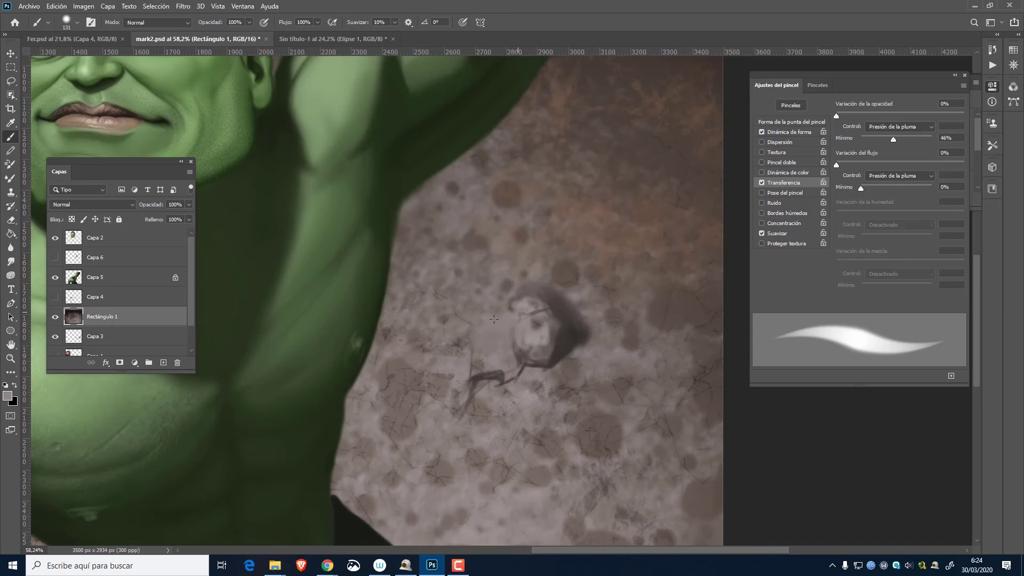
alt+click(548, 316)
mouse_move(549, 312)
mouse_down()
mouse_move(429, 219)
mouse_move(436, 199)
mouse_up()
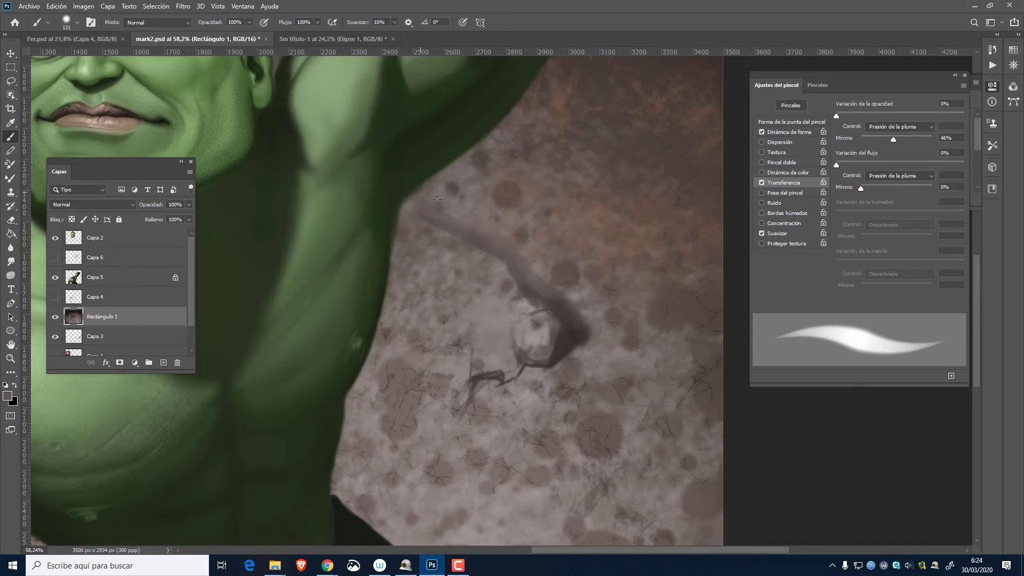
alt+click(560, 313)
drag(549, 300, 449, 216)
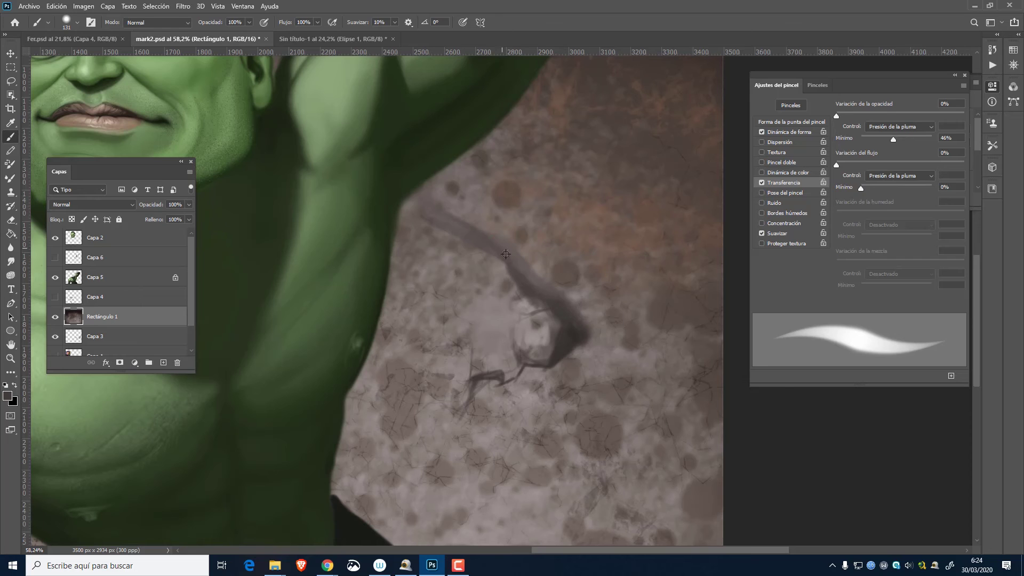
Step: Add thin dark branches to the wide crack and extend the small lower crack towards the torso with a 66 px brush
alt+right_click(501, 259)
drag(501, 251, 532, 213)
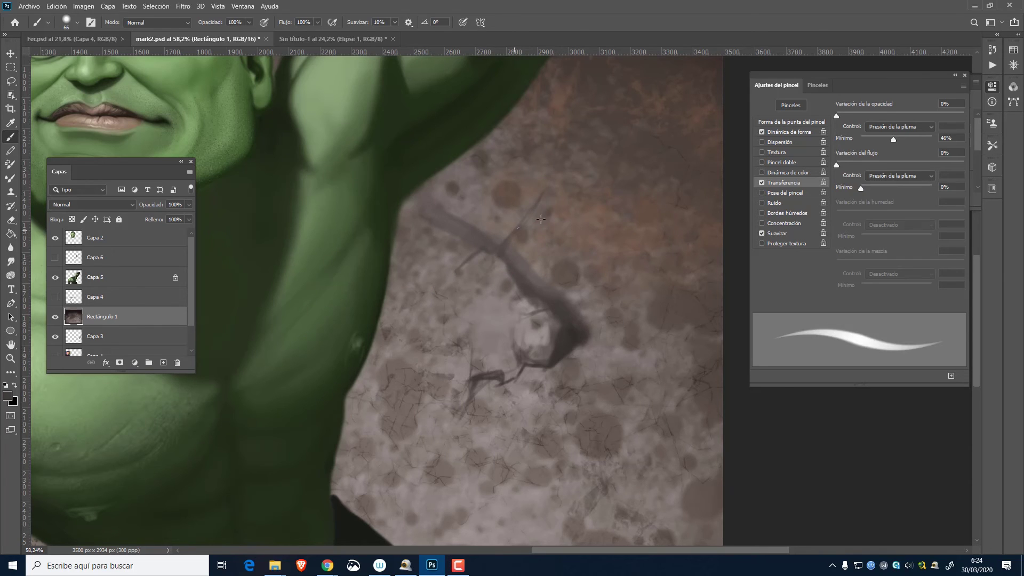
alt+click(480, 370)
alt+click(466, 371)
alt+click(477, 373)
mouse_move(476, 377)
mouse_down()
mouse_move(465, 353)
mouse_move(429, 347)
mouse_move(395, 284)
mouse_up()
drag(484, 256, 374, 271)
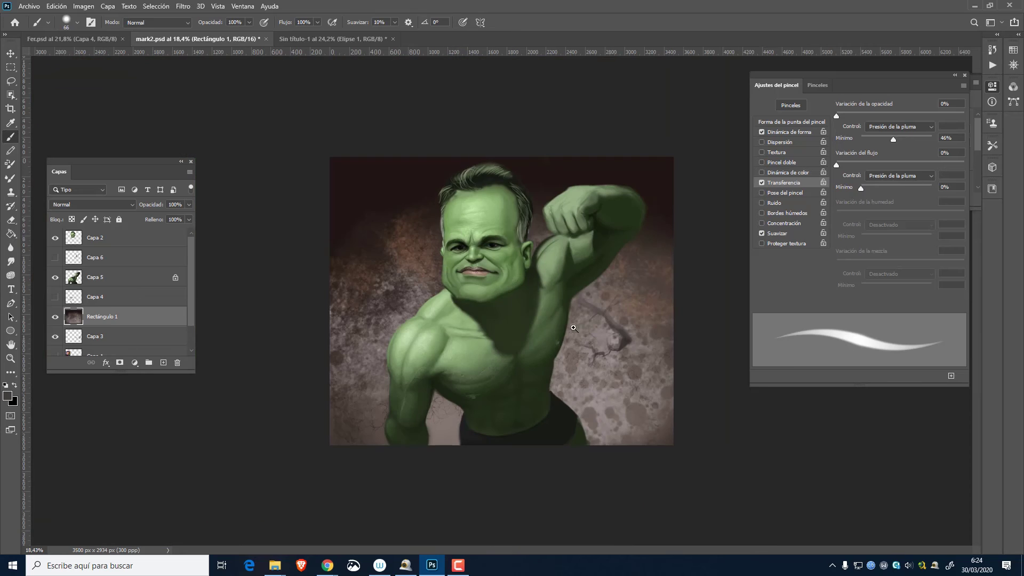
Step: Sample the crack's dark tone and extend it from the stone diagonally down towards the canvas's outer edge
drag(579, 329, 693, 334)
alt+click(616, 330)
mouse_move(624, 337)
mouse_down()
mouse_move(651, 384)
mouse_move(683, 459)
mouse_up()
drag(640, 384, 654, 380)
alt+click(630, 348)
drag(632, 347, 727, 501)
Step: Paint the dark brown front sides of a large rubble block meeting at a corner below the raised arm
mouse_move(635, 347)
mouse_down()
mouse_move(558, 347)
mouse_move(644, 333)
mouse_move(496, 320)
mouse_move(476, 273)
mouse_move(484, 277)
mouse_move(461, 274)
mouse_up()
mouse_move(391, 235)
mouse_down()
mouse_move(495, 361)
mouse_move(488, 342)
mouse_move(502, 344)
mouse_up()
drag(404, 219, 509, 339)
mouse_move(389, 243)
mouse_down()
mouse_move(504, 347)
mouse_move(502, 292)
mouse_up()
drag(503, 373, 501, 339)
mouse_move(409, 221)
mouse_down()
mouse_move(496, 296)
mouse_move(474, 326)
mouse_up()
drag(497, 362, 493, 293)
mouse_move(496, 336)
mouse_down()
mouse_move(448, 273)
mouse_move(518, 306)
mouse_move(560, 280)
mouse_move(508, 337)
mouse_move(574, 304)
mouse_move(508, 352)
mouse_up()
alt+shift+right_click(508, 313)
mouse_move(507, 352)
mouse_down()
mouse_move(576, 312)
mouse_move(589, 259)
mouse_move(536, 313)
mouse_move(569, 300)
mouse_up()
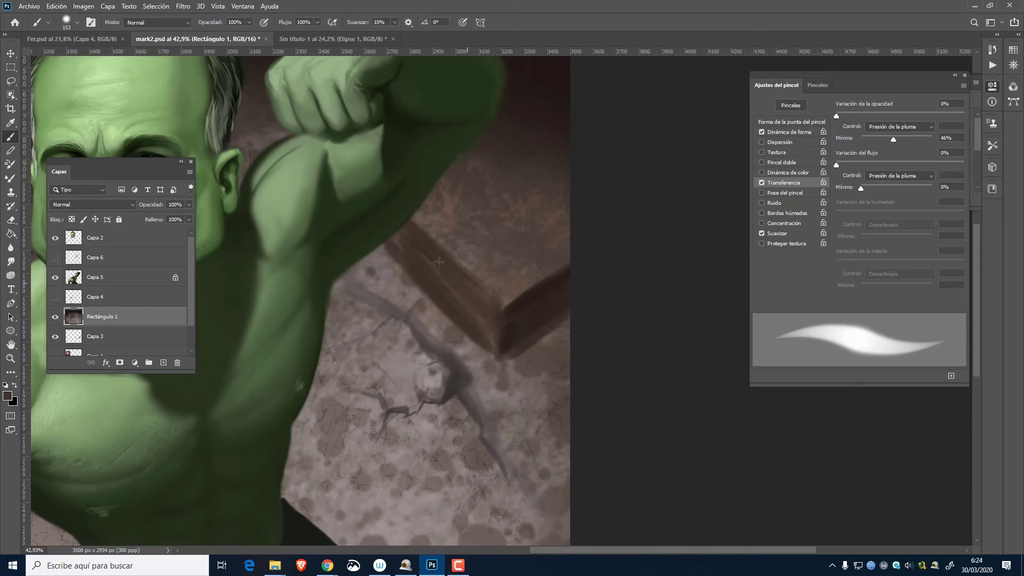
Step: Shade the block's brown sides and fill its top face with sampled and adjusted greyish-brown tones
drag(437, 290, 489, 338)
alt+click(550, 281)
mouse_move(571, 247)
mouse_down()
mouse_move(528, 205)
mouse_move(541, 229)
mouse_up()
alt+click(395, 282)
alt+shift+right_click(474, 249)
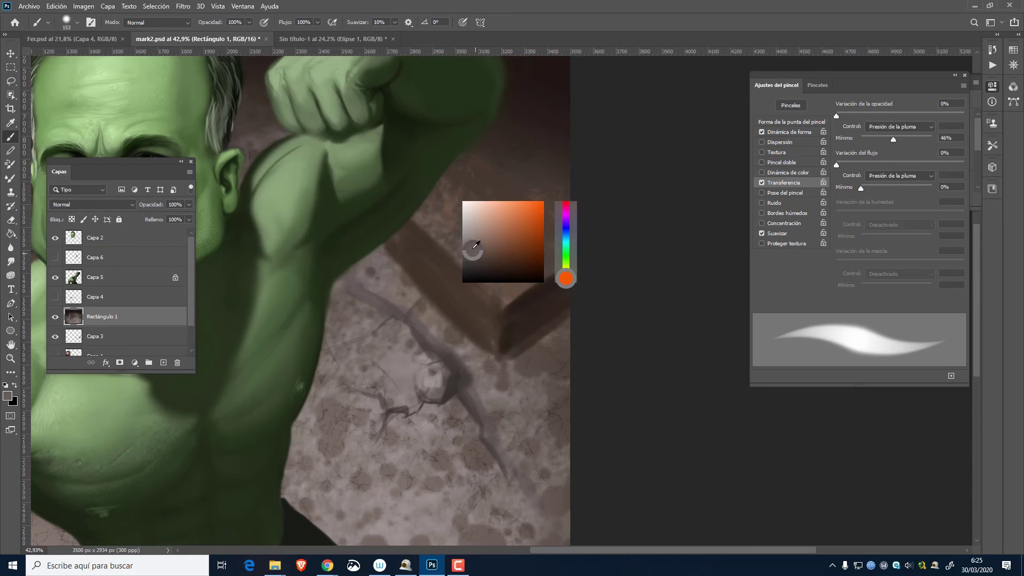
drag(468, 239, 506, 246)
mouse_move(449, 229)
mouse_down()
mouse_move(525, 267)
mouse_move(477, 194)
mouse_move(553, 260)
mouse_move(500, 298)
mouse_move(528, 275)
mouse_up()
alt+click(529, 266)
mouse_move(440, 213)
mouse_down()
mouse_move(424, 198)
mouse_move(454, 173)
mouse_move(544, 240)
mouse_up()
Step: Paint dark bands and a second slab behind the block with sampled browns, using a larger brush near the elbow
alt+click(558, 281)
mouse_move(488, 171)
mouse_down()
mouse_move(565, 219)
mouse_move(549, 187)
mouse_move(521, 188)
mouse_move(552, 224)
mouse_up()
alt+click(525, 228)
drag(480, 149, 541, 200)
mouse_move(500, 135)
mouse_down()
mouse_move(592, 185)
mouse_move(515, 126)
mouse_move(573, 147)
mouse_move(529, 129)
mouse_move(549, 103)
mouse_move(507, 106)
mouse_move(587, 130)
mouse_move(500, 96)
mouse_move(575, 115)
mouse_up()
alt+click(514, 80)
drag(526, 93, 623, 138)
drag(564, 223, 519, 244)
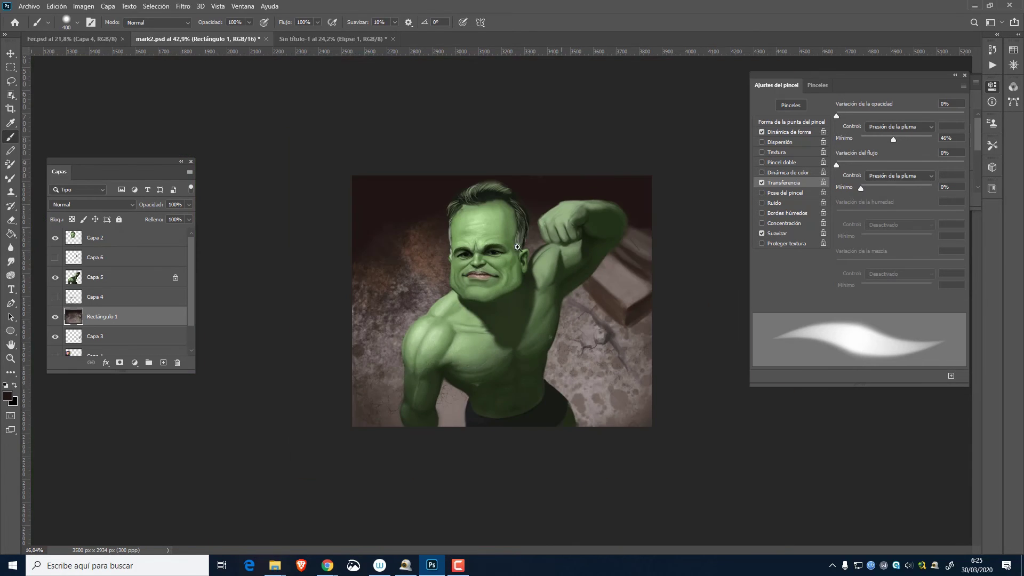
Step: Blend the background around the raised elbow with sampled dark browns and deepen the gap between the two blocks
drag(698, 264, 760, 256)
mouse_move(760, 251)
mouse_down()
mouse_move(505, 251)
mouse_move(489, 225)
mouse_move(497, 204)
mouse_move(375, 148)
mouse_move(419, 153)
mouse_move(426, 121)
mouse_move(564, 136)
mouse_up()
alt+click(475, 222)
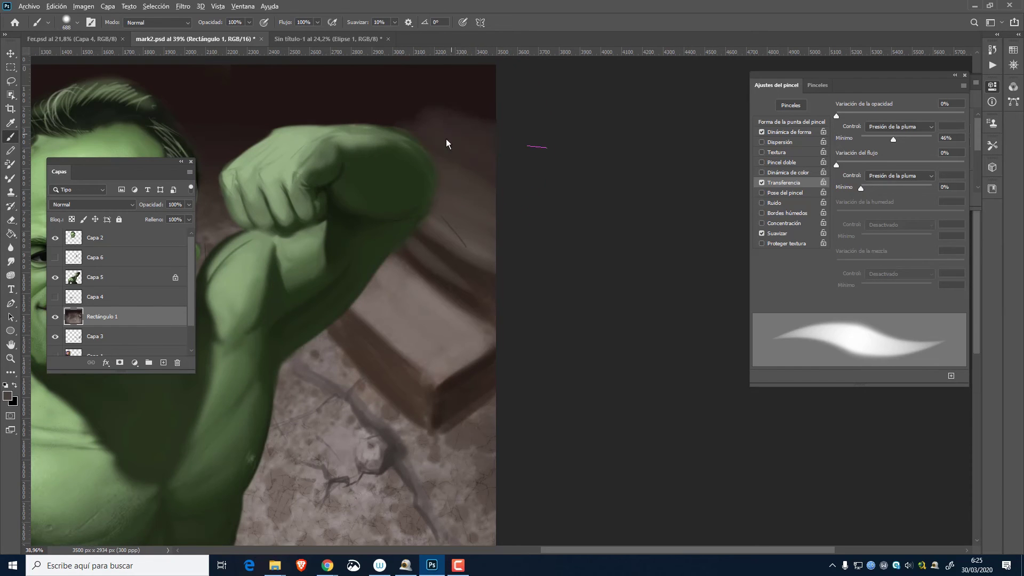
alt+click(456, 148)
mouse_move(434, 151)
mouse_down()
mouse_move(460, 156)
mouse_move(414, 130)
mouse_up()
alt+click(457, 158)
mouse_move(515, 110)
mouse_down()
mouse_move(258, 106)
mouse_move(396, 95)
mouse_up()
alt+click(435, 105)
drag(491, 217, 447, 195)
drag(448, 267, 375, 268)
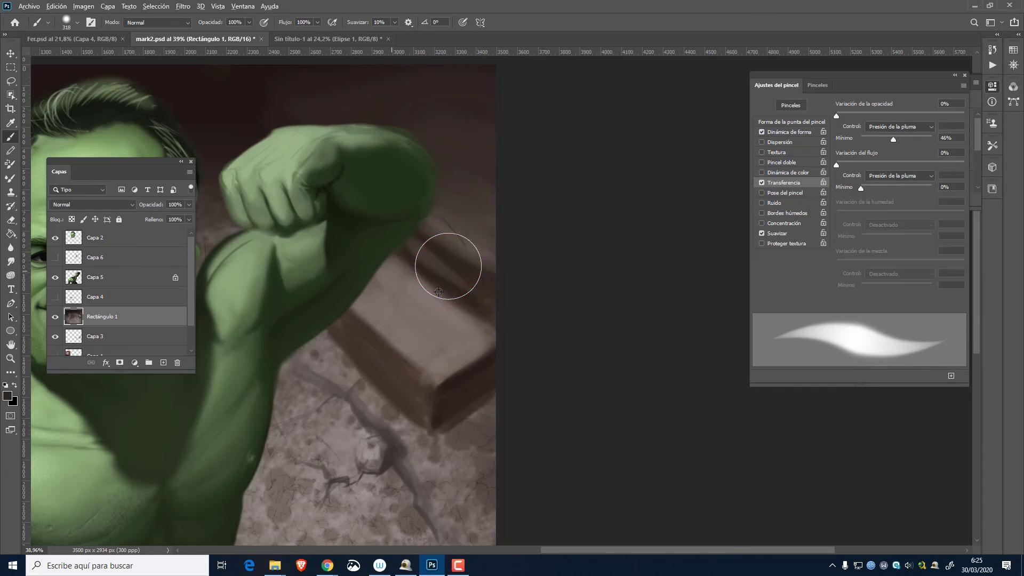
Step: Sample a brown from the block and refine the edges of the rubble blocks, varying the soft brush size from 97 to 214 px
alt+click(464, 295)
mouse_move(511, 308)
mouse_down()
mouse_move(437, 270)
mouse_move(426, 254)
mouse_move(434, 249)
mouse_up()
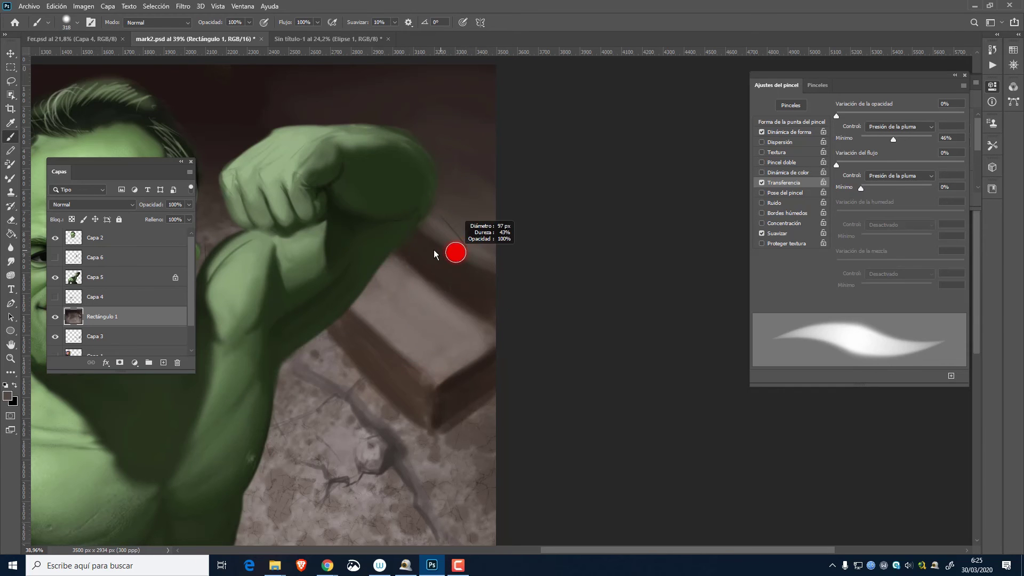
scroll(491, 272, down, 2)
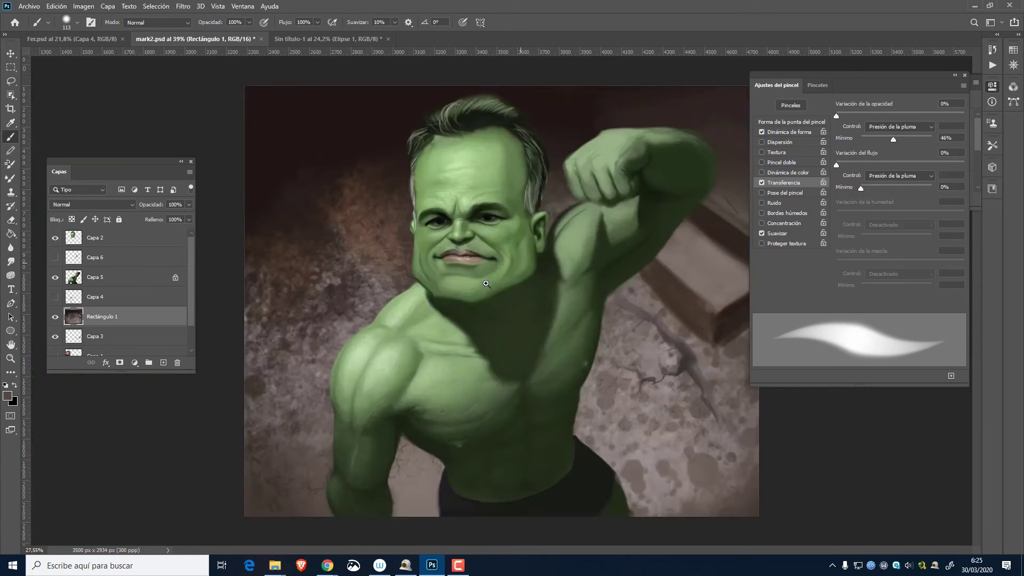
scroll(491, 272, down, 1)
scroll(491, 272, up, 1)
drag(646, 291, 684, 307)
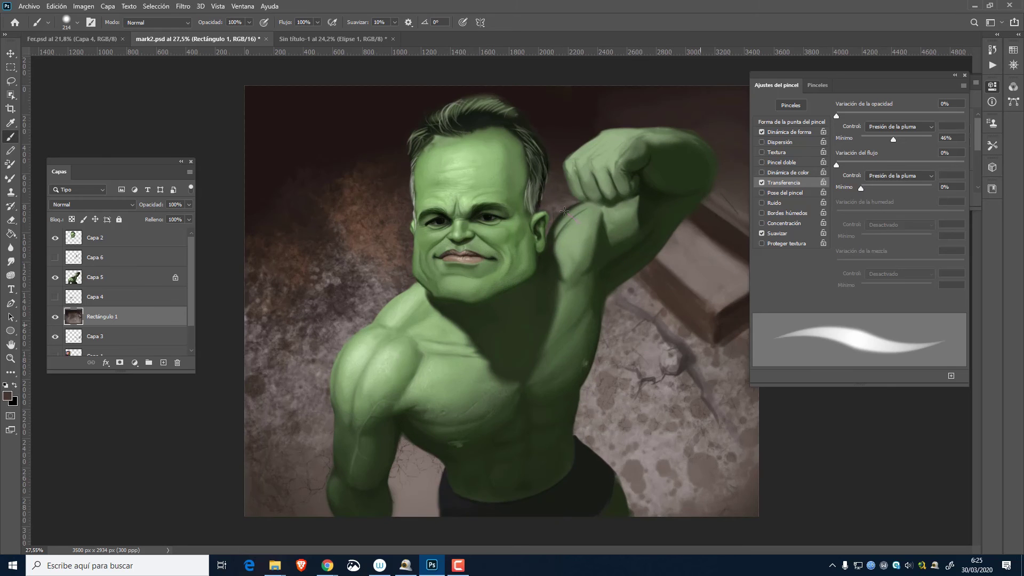
Step: Switch to full-screen mode and paint a sampled lighter slab edge in the background between the head and the fist
key(f)
drag(591, 293, 359, 297)
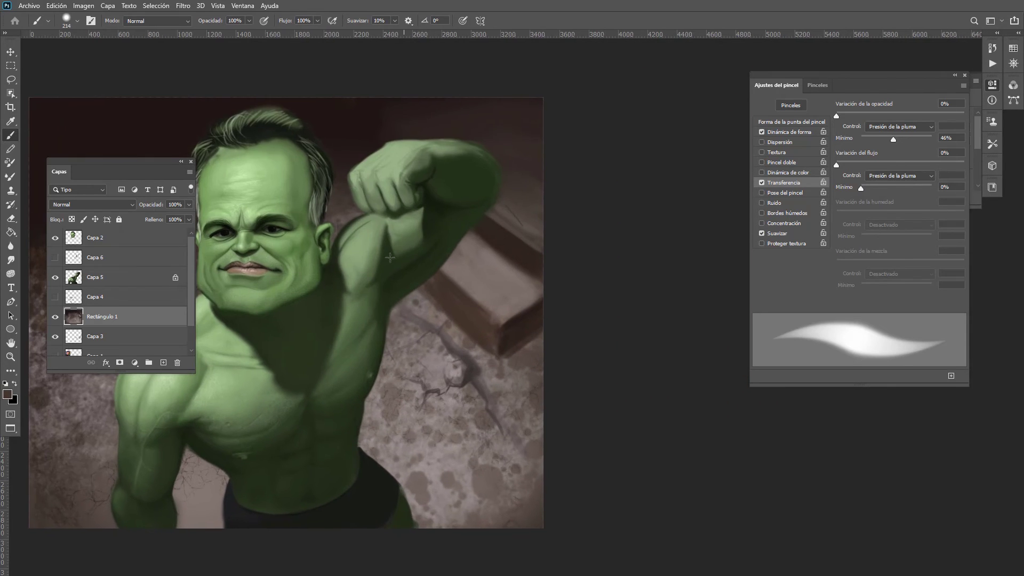
drag(474, 330, 434, 292)
alt+click(338, 152)
drag(350, 209, 323, 182)
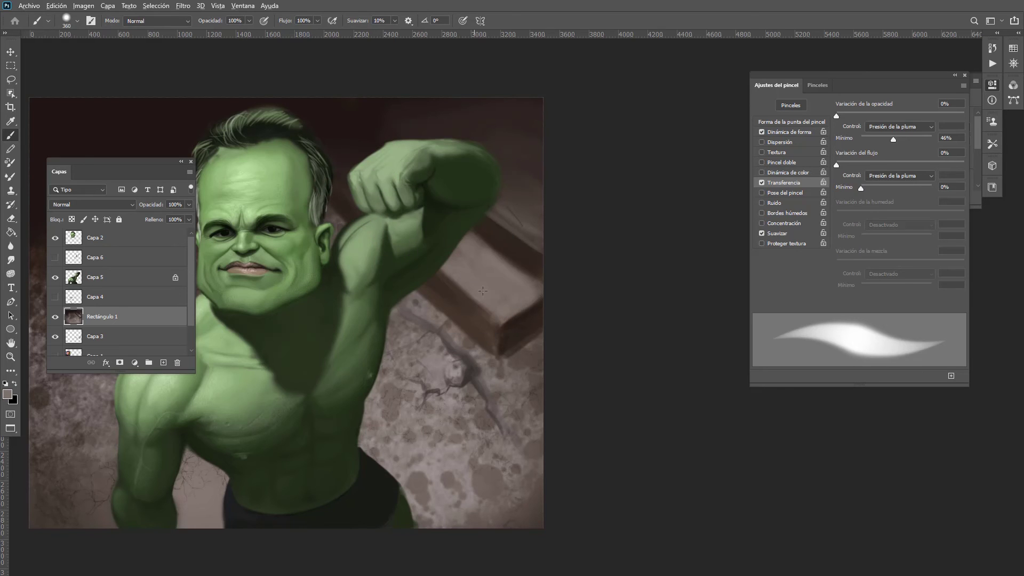
Step: Enlarge the soft brush to 672 px and darken the background between the head and the fist with a sampled tone
key(bracketright)
key(bracketright)
key(bracketright)
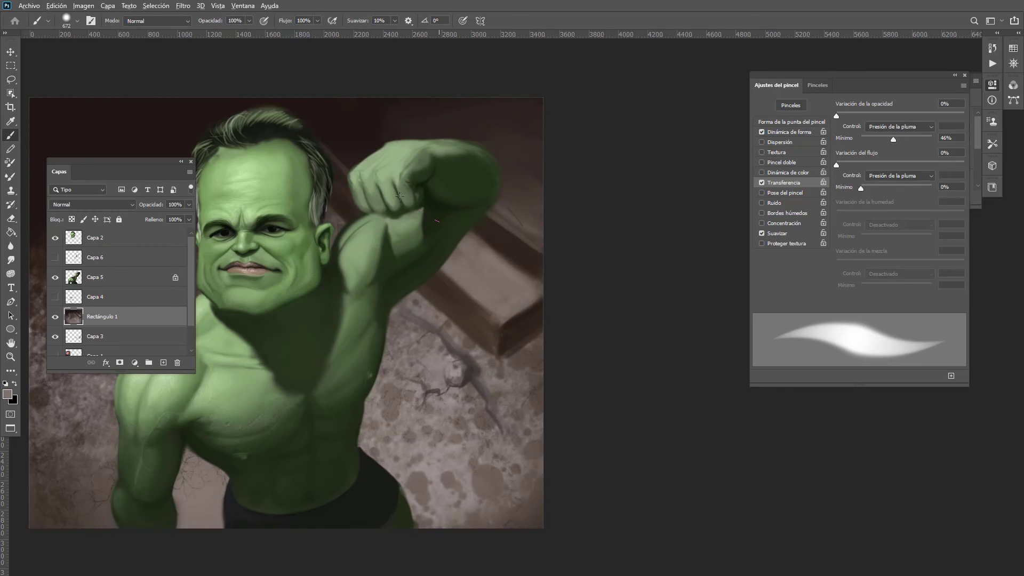
alt+click(347, 129)
mouse_move(346, 131)
mouse_down()
mouse_move(340, 138)
mouse_move(377, 140)
mouse_up()
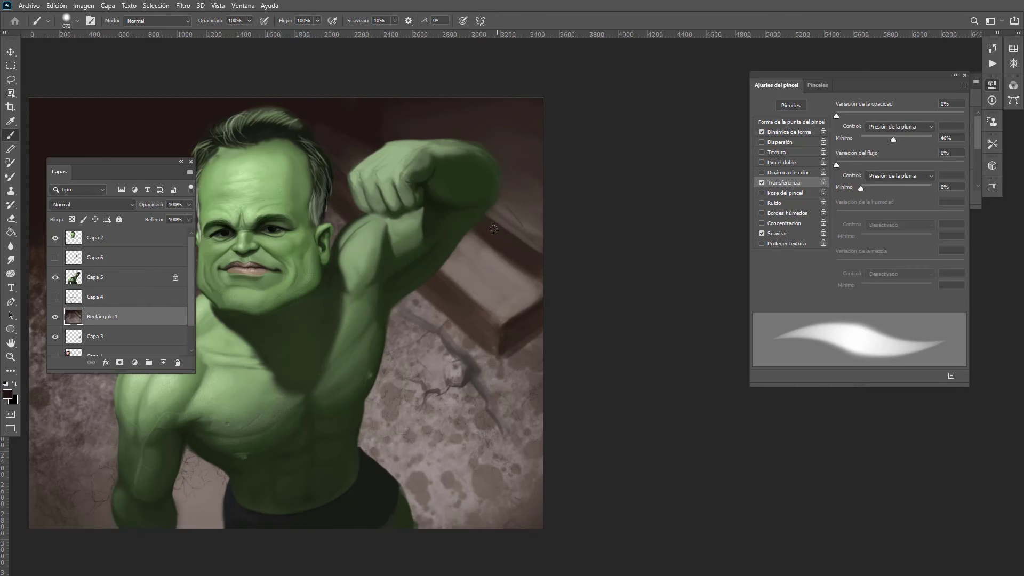
Step: Blend sampled brown and near-black tones over the background above the head and raised fist with a very large soft brush
alt+click(514, 240)
drag(308, 106, 347, 112)
alt+click(520, 218)
mouse_move(455, 176)
mouse_down()
mouse_move(322, 96)
mouse_move(492, 110)
mouse_move(498, 126)
mouse_up()
alt+click(293, 111)
alt+click(292, 102)
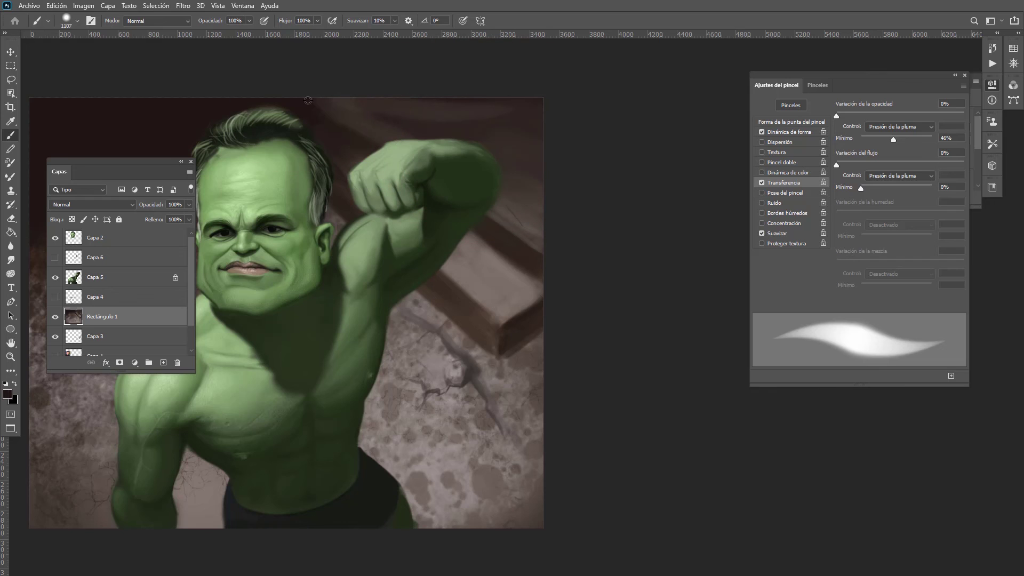
drag(338, 104, 372, 119)
drag(447, 105, 594, 124)
Step: Refine the dark front edge and corner of the rubble block with sampled browns, using a soft brush of 55 to 124 px
mouse_move(501, 157)
mouse_down()
mouse_move(631, 217)
mouse_move(536, 253)
mouse_move(521, 221)
mouse_move(621, 282)
mouse_up()
drag(568, 284, 463, 308)
alt+click(563, 273)
mouse_move(527, 305)
mouse_down()
mouse_move(563, 301)
mouse_move(532, 279)
mouse_up()
drag(571, 287, 609, 253)
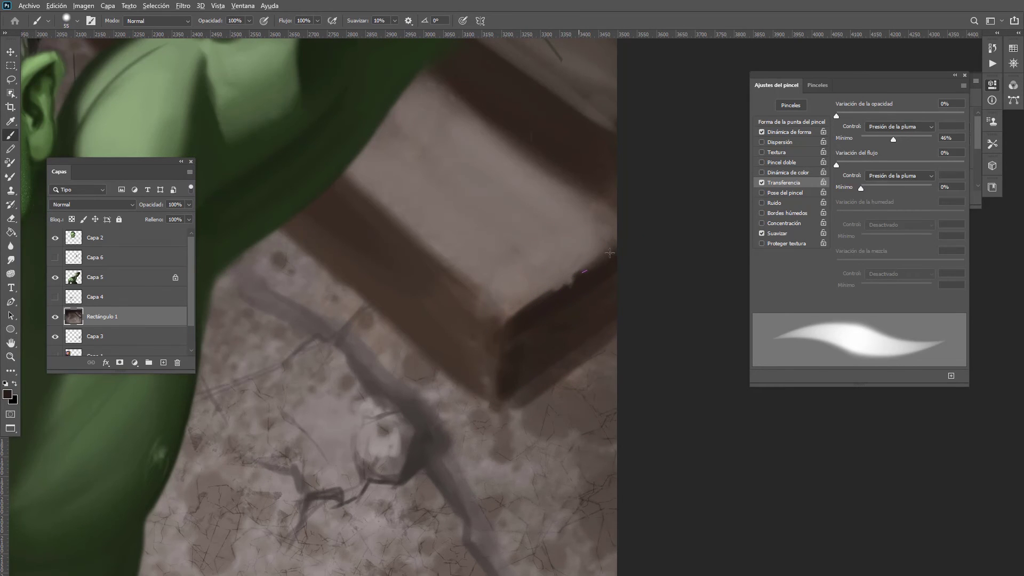
drag(561, 295, 432, 267)
drag(435, 284, 449, 283)
alt+click(399, 253)
mouse_move(480, 313)
mouse_down()
mouse_move(488, 349)
mouse_move(512, 366)
mouse_move(518, 387)
mouse_move(612, 321)
mouse_up()
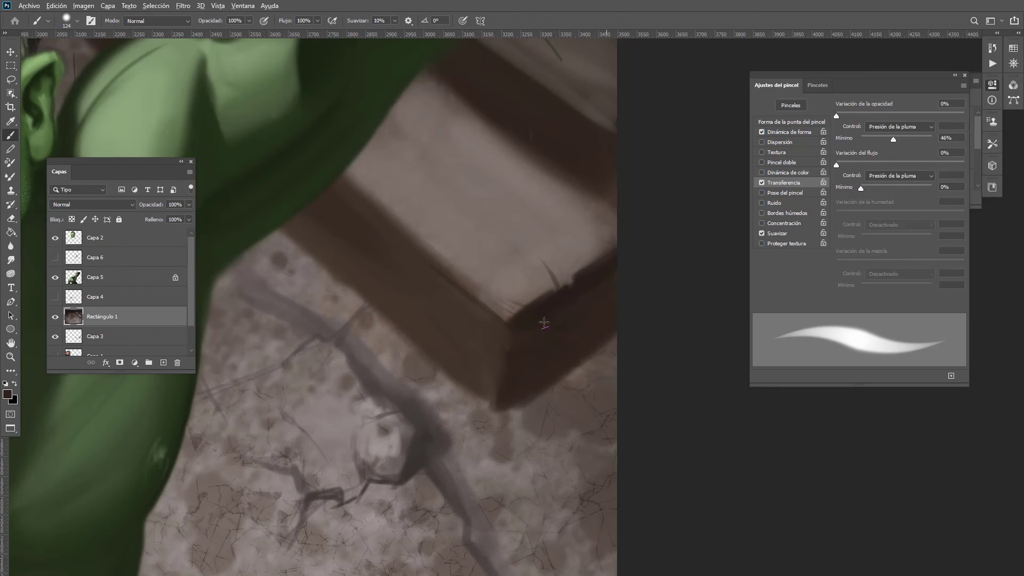
Step: Paint thin crack marks on the rubble block's top face near the front edge with sampled tones and a 124 px brush
drag(547, 291, 511, 249)
mouse_move(553, 290)
mouse_down()
mouse_move(497, 224)
mouse_move(531, 272)
mouse_move(525, 241)
mouse_move(548, 276)
mouse_up()
alt+click(510, 235)
alt+click(553, 282)
alt+click(543, 245)
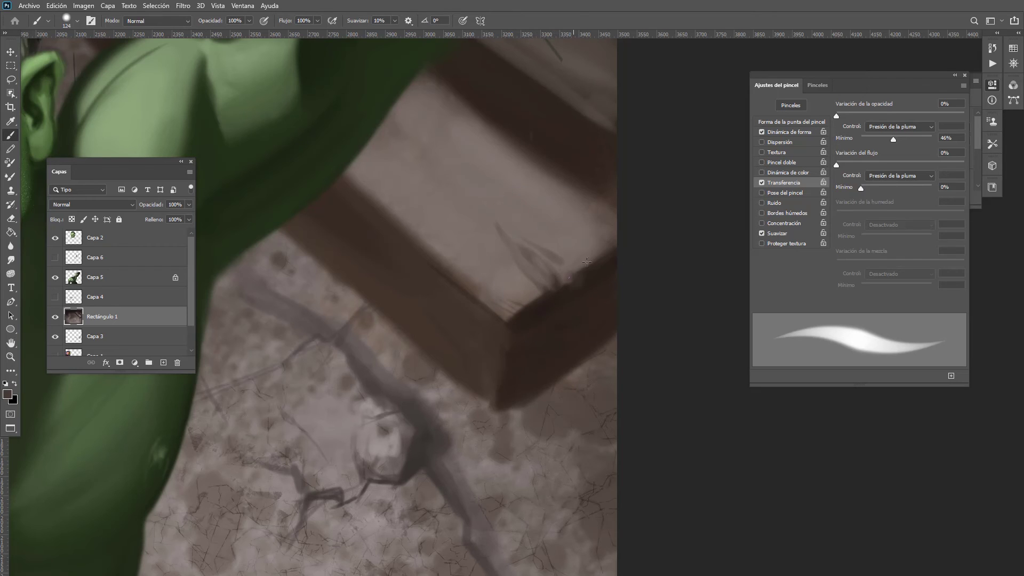
drag(587, 244, 525, 264)
drag(479, 288, 495, 307)
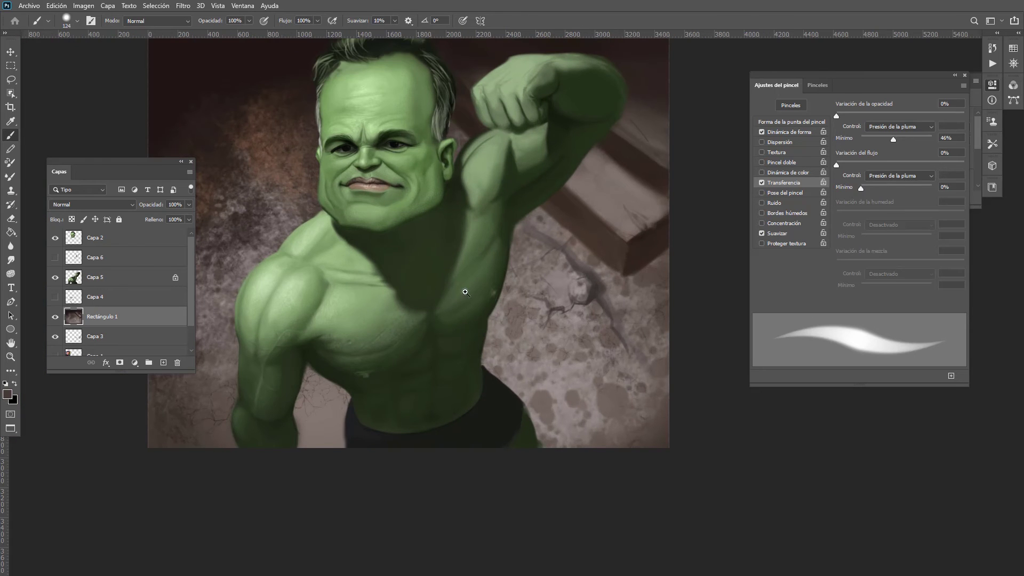
scroll(465, 291, down, 4)
scroll(450, 312, up, 2)
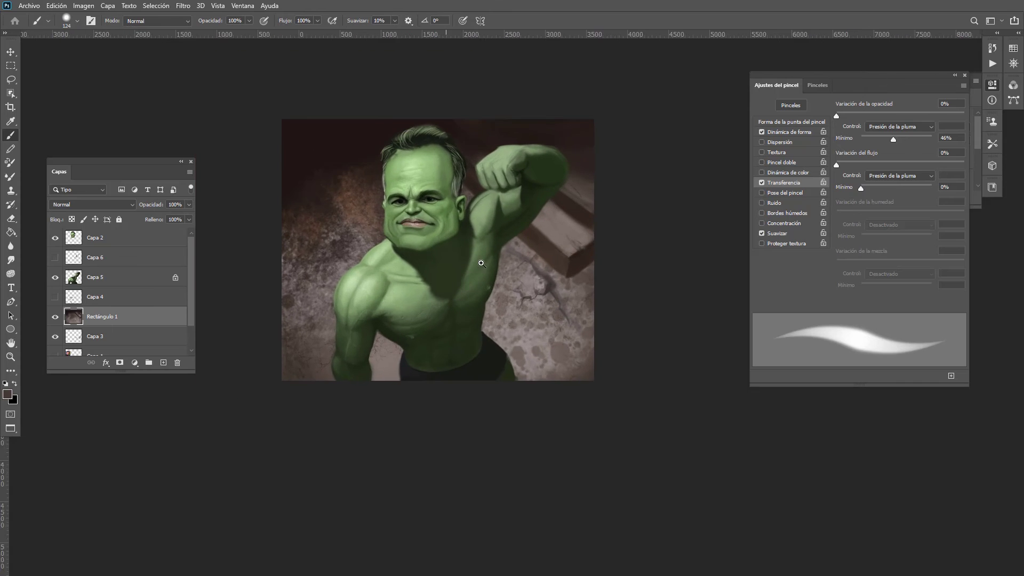
Step: Select the body layer Capa 5 and blend sampled greens over the raised arm's biceps with a soft brush of 146 to 253 px
scroll(485, 280, up, 5)
ctrl+click(491, 258)
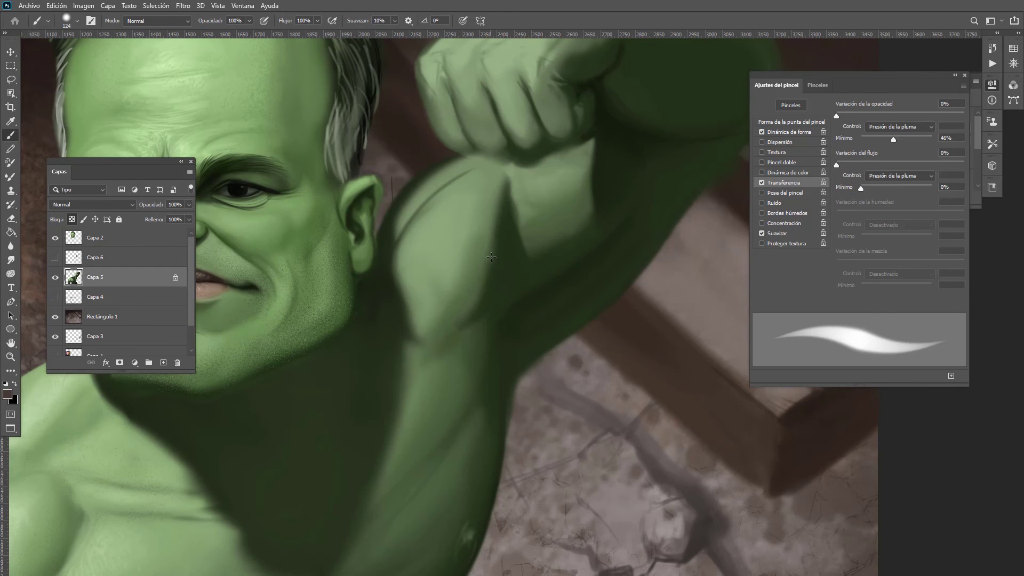
mouse_move(487, 245)
mouse_down()
mouse_move(497, 176)
mouse_move(502, 190)
mouse_up()
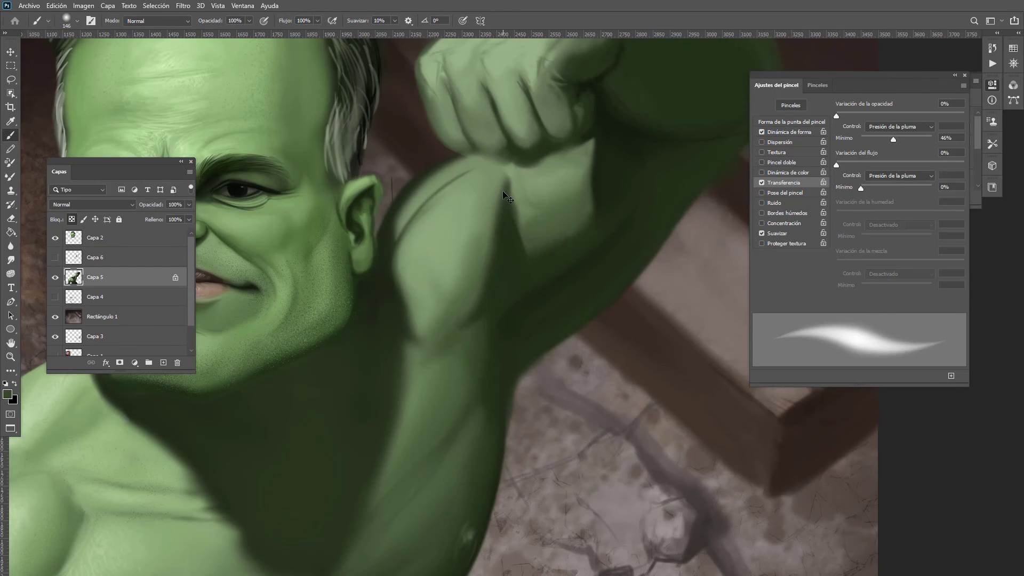
alt+right_click(464, 314)
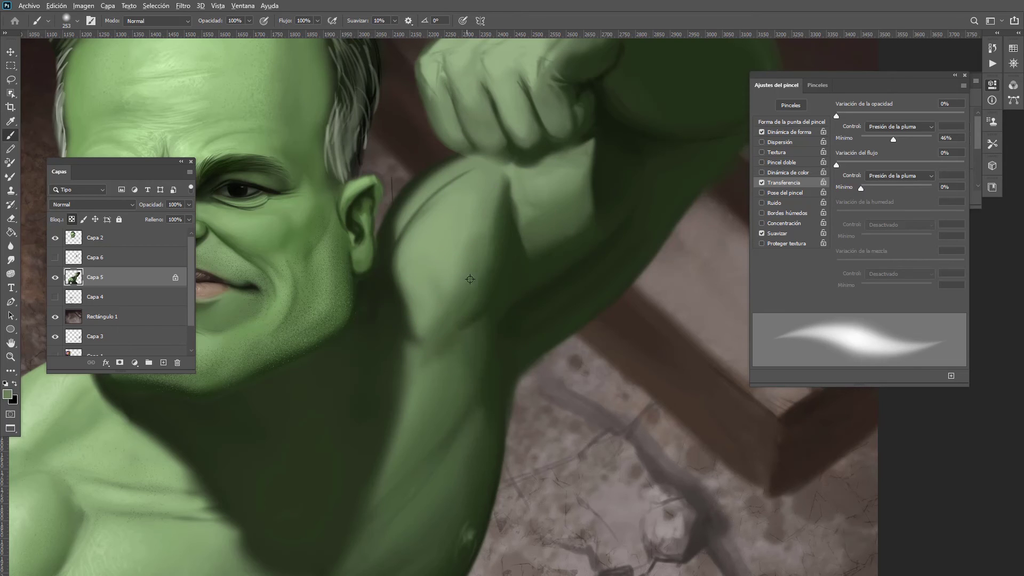
alt+right_click(495, 188)
alt+click(448, 286)
drag(478, 301, 493, 300)
alt+click(488, 288)
alt+right_click(481, 276)
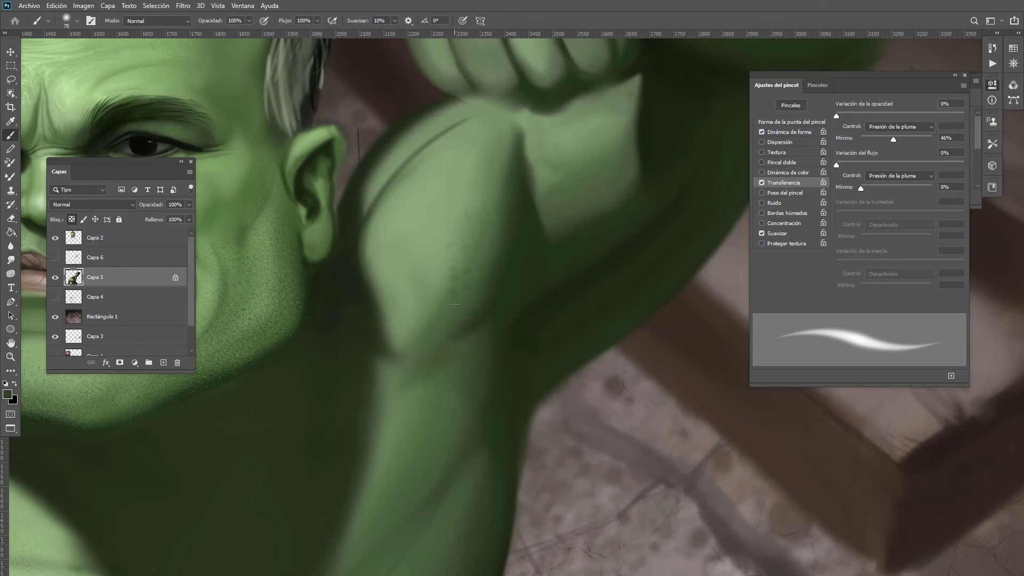
Step: Dab dark green skin texture on the biceps and blend its lower edge, varying the soft brush from 78 to 234 px
alt+click(443, 270)
mouse_move(451, 295)
mouse_down()
mouse_move(481, 300)
mouse_move(457, 300)
mouse_up()
alt+click(470, 285)
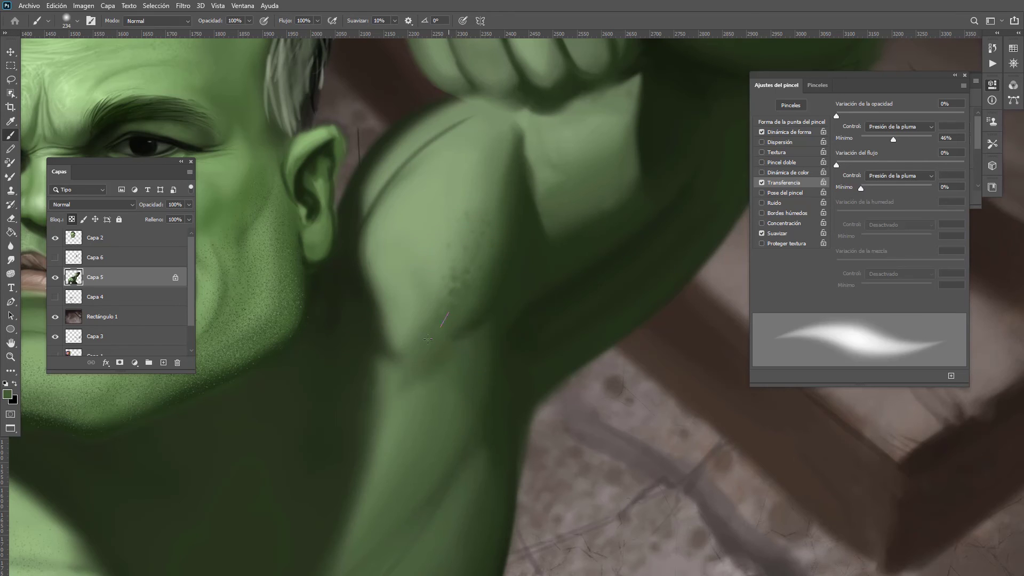
alt+click(445, 281)
mouse_move(496, 257)
mouse_down()
mouse_move(466, 248)
mouse_move(530, 272)
mouse_up()
alt+click(534, 221)
mouse_move(541, 225)
mouse_down()
mouse_move(504, 230)
mouse_move(519, 216)
mouse_up()
alt+click(513, 196)
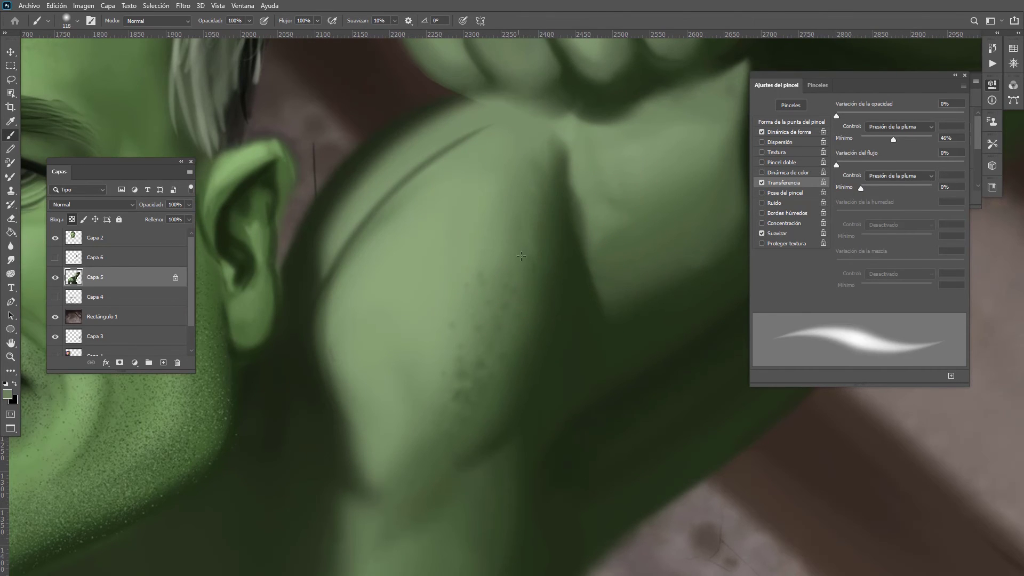
Step: Refine the crease between the biceps and forearm with sampled light and dark greens, reducing the brush from 118 to 47 px
alt+click(551, 263)
drag(542, 261, 519, 269)
mouse_move(554, 258)
mouse_down()
mouse_move(550, 152)
mouse_move(585, 200)
mouse_move(542, 117)
mouse_up()
alt+click(556, 141)
alt+click(585, 197)
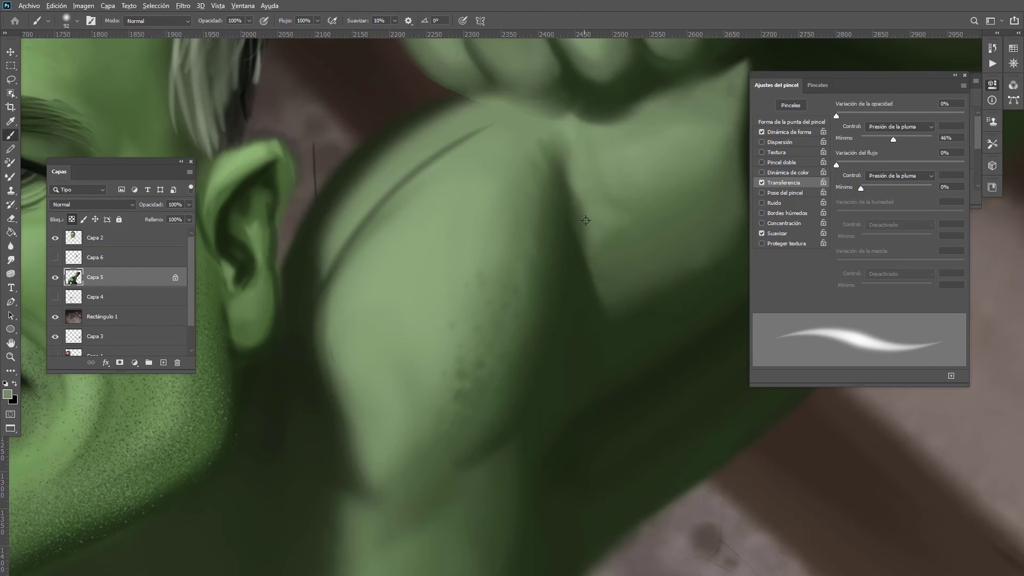
mouse_move(586, 220)
mouse_down()
mouse_move(574, 219)
mouse_move(579, 244)
mouse_move(562, 284)
mouse_up()
alt+click(580, 193)
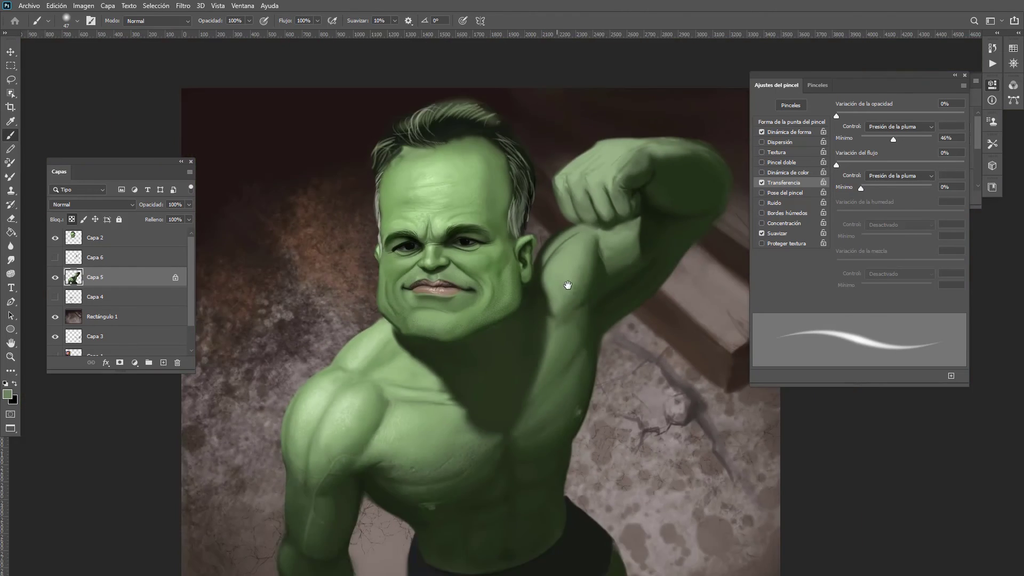
Step: Paint a pale grey-green highlight on the forearm just below the raised fist with a large soft brush
drag(642, 292, 657, 294)
alt+click(579, 294)
alt+click(562, 251)
mouse_move(562, 251)
mouse_down()
mouse_move(590, 255)
mouse_move(583, 238)
mouse_move(581, 259)
mouse_move(610, 279)
mouse_move(582, 243)
mouse_move(657, 239)
mouse_move(589, 253)
mouse_move(651, 207)
mouse_up()
alt+click(585, 261)
alt+shift+right_click(587, 260)
mouse_move(591, 258)
mouse_down()
mouse_move(671, 186)
mouse_move(715, 186)
mouse_up()
alt+right_click(674, 210)
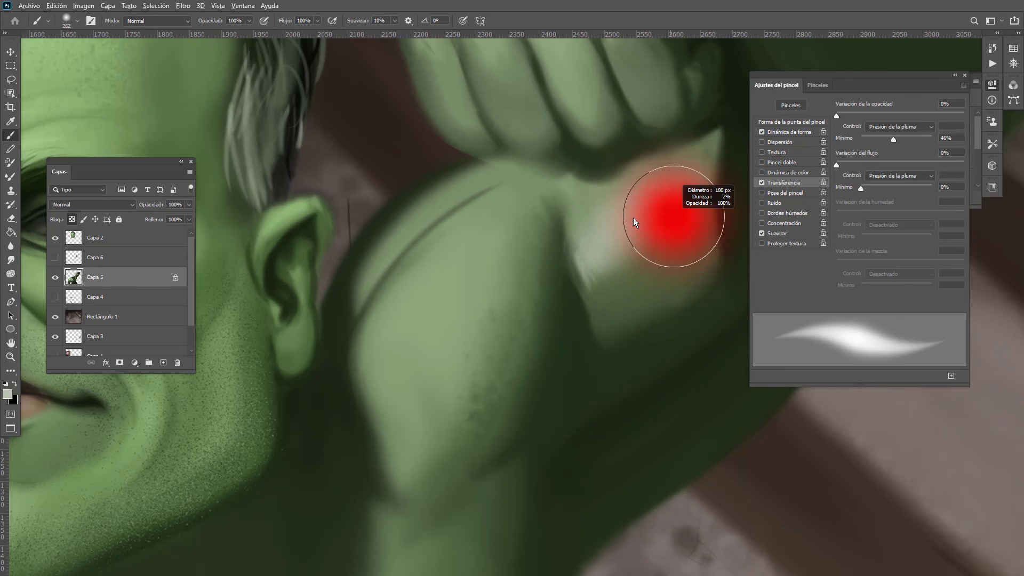
alt+click(663, 237)
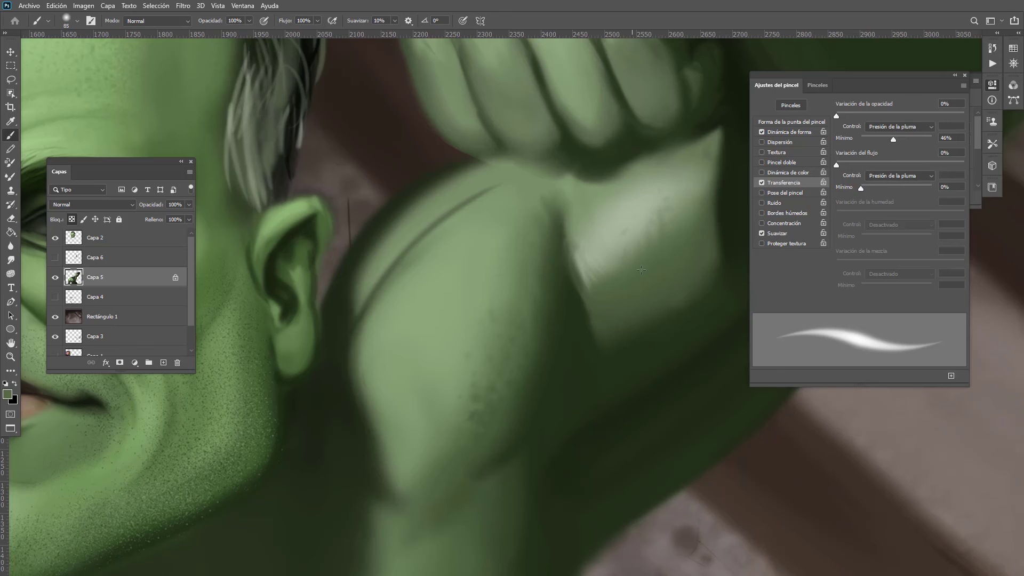
Step: Paint a dark tendon line with a light edge down the highlighted forearm below the fist, using a small soft brush
drag(642, 282, 645, 165)
alt+click(637, 217)
drag(644, 221, 631, 323)
alt+right_click(625, 273)
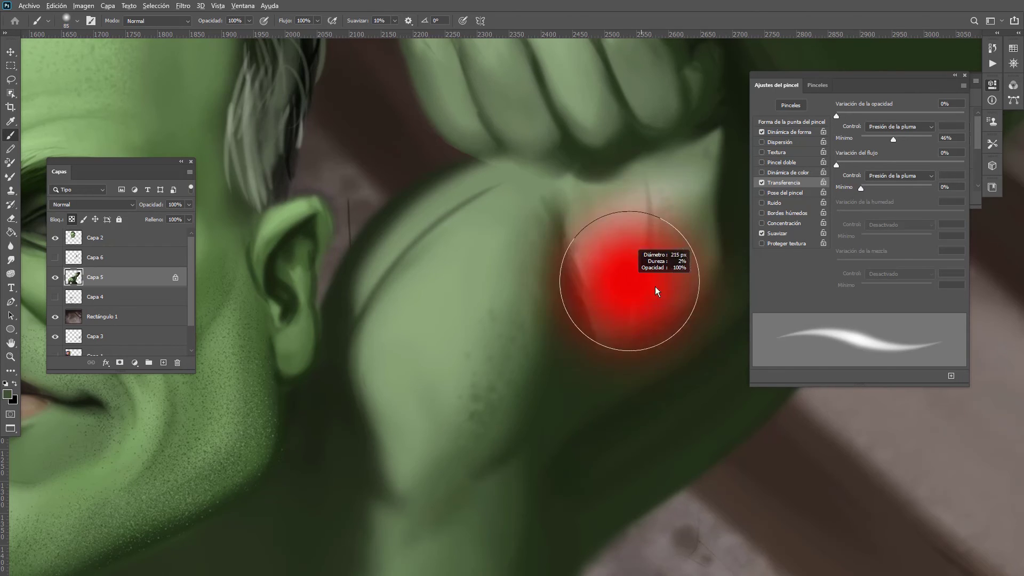
scroll(652, 256, down, 4)
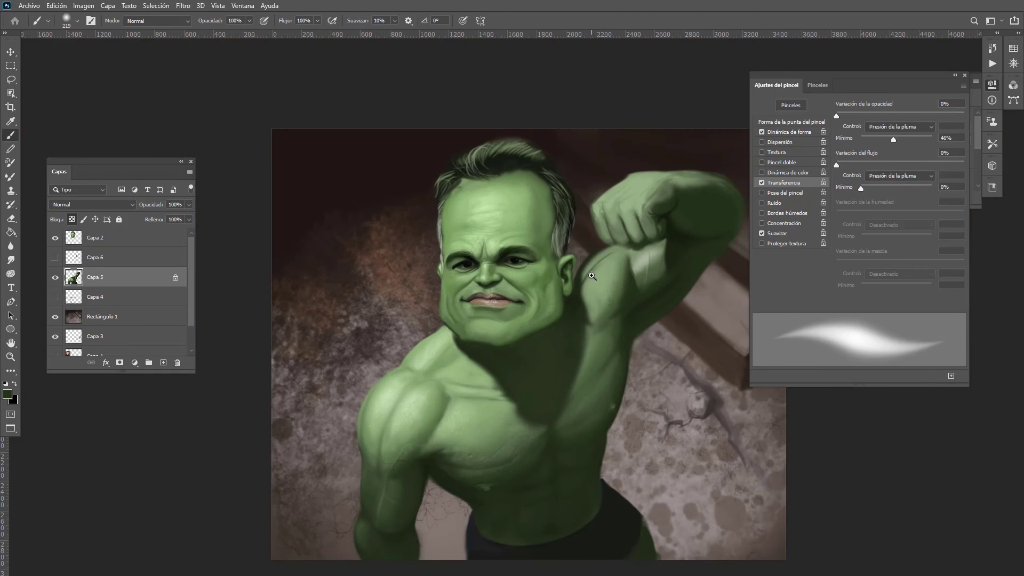
scroll(651, 288, up, 4)
alt+right_click(655, 292)
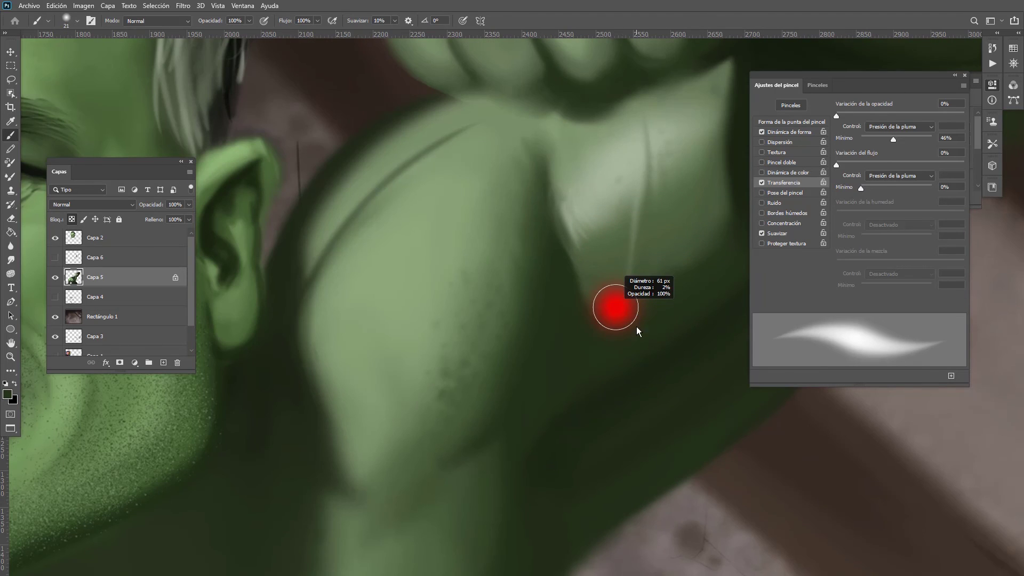
alt+right_click(644, 250)
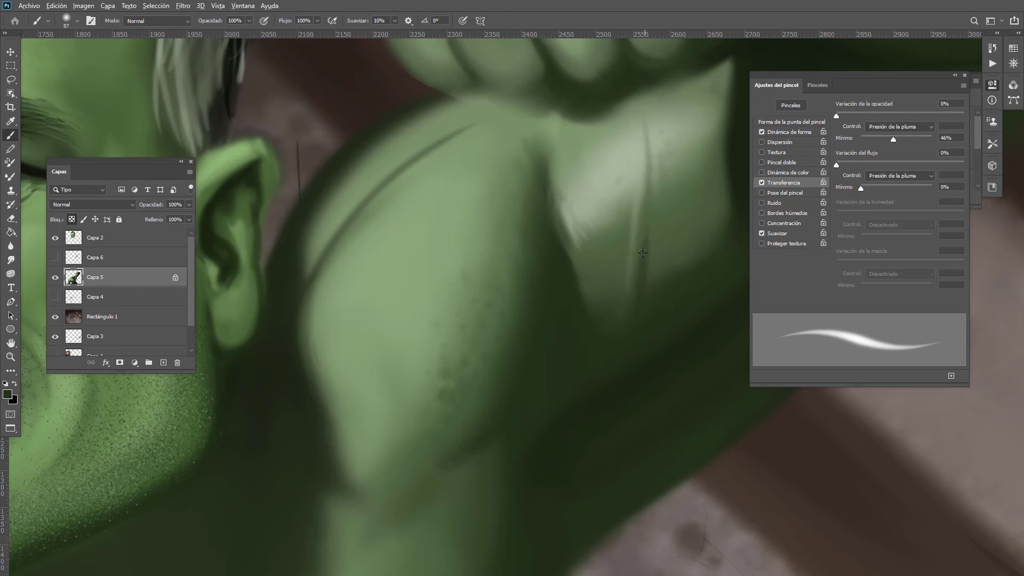
Step: Sample a pale green from the forearm and paint a light curved vein down the biceps
alt+click(554, 185)
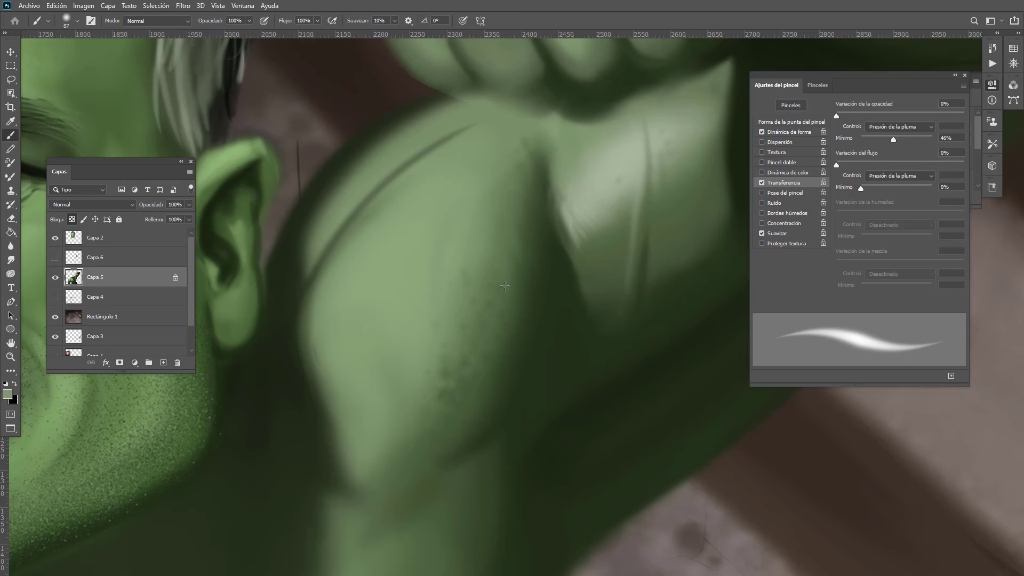
alt+click(595, 183)
drag(442, 245, 481, 436)
mouse_move(491, 346)
mouse_down()
mouse_move(452, 327)
mouse_move(494, 312)
mouse_move(485, 250)
mouse_up()
alt+right_click(474, 280)
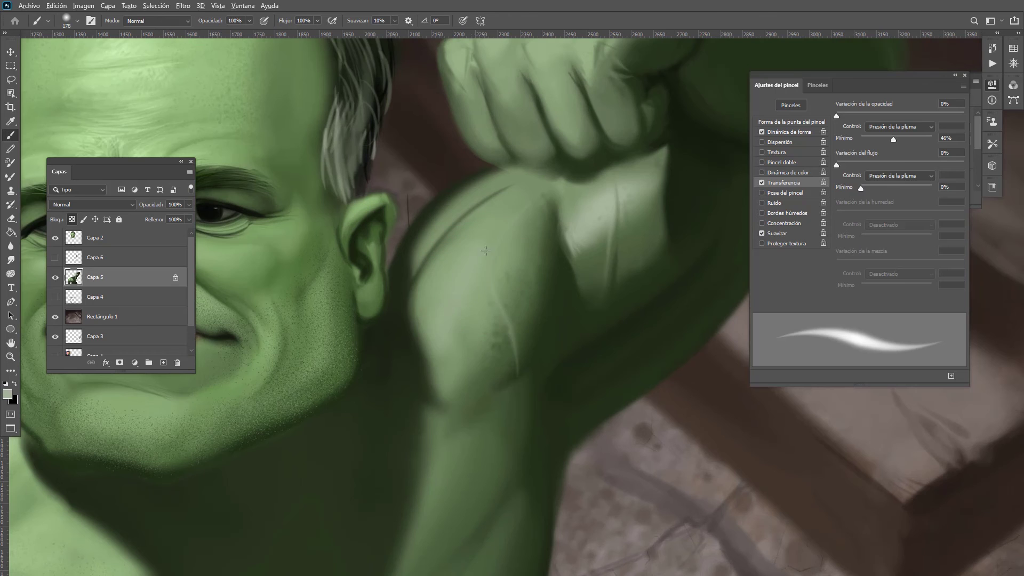
Step: Paint a pale highlight on the rounded part of the biceps with a 234 px soft brush and soften it with sampled greens
alt+shift+right_click(459, 314)
alt+right_click(459, 311)
drag(454, 325, 469, 270)
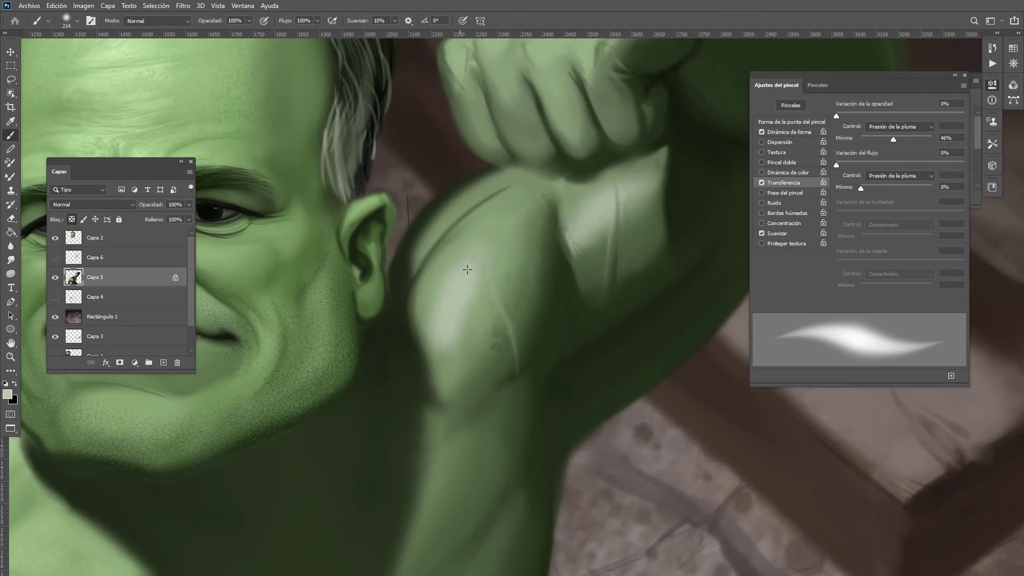
alt+click(509, 207)
drag(521, 268, 464, 290)
drag(498, 323, 522, 325)
alt+click(478, 271)
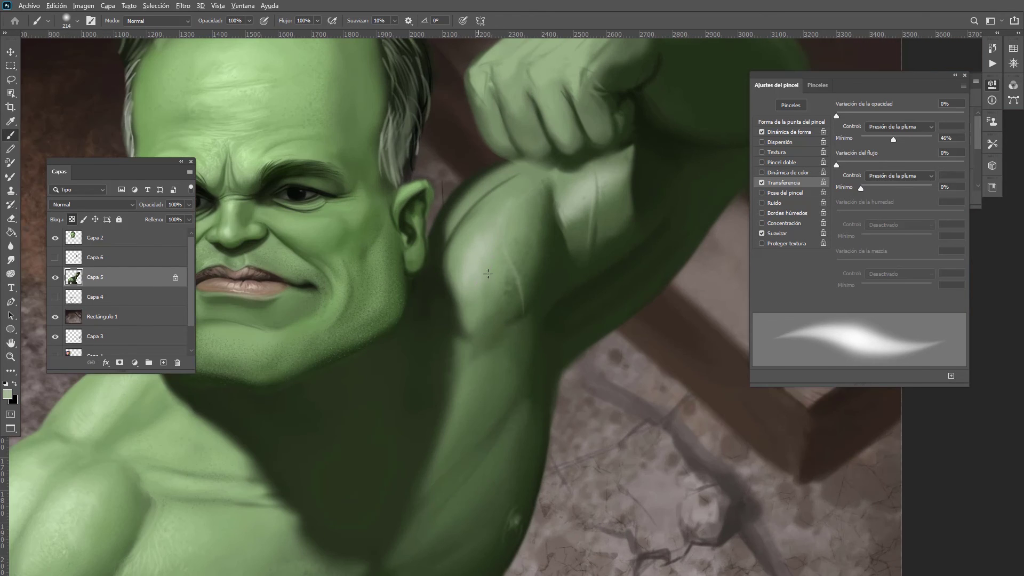
Step: Shade around the vein and the lower edge of the biceps with sampled greens, using a 162 px soft brush
mouse_move(488, 273)
mouse_down()
mouse_move(502, 258)
mouse_move(511, 288)
mouse_move(501, 320)
mouse_move(516, 299)
mouse_up()
key(])
alt+click(496, 275)
alt+click(506, 313)
alt+click(528, 294)
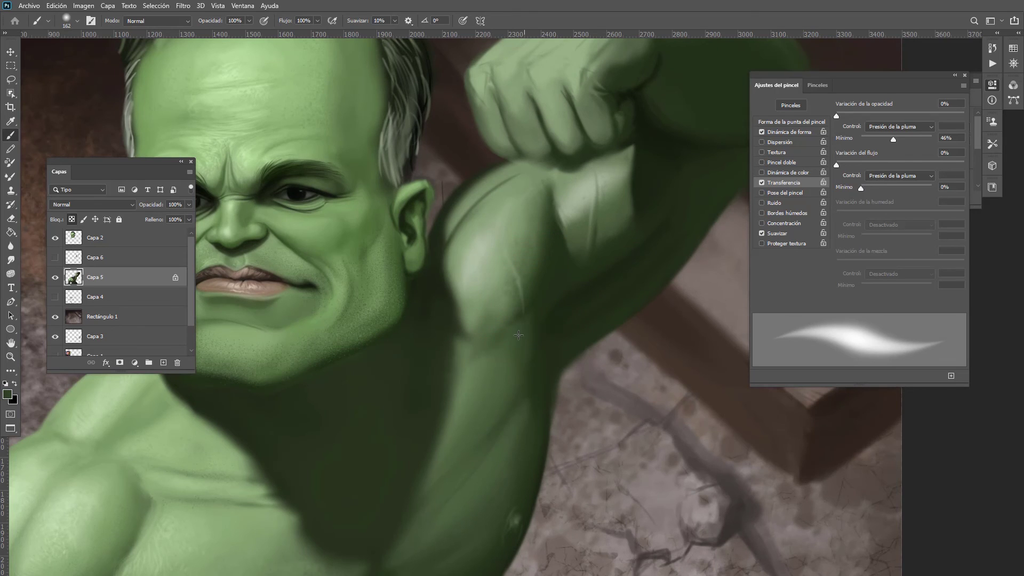
alt+click(533, 306)
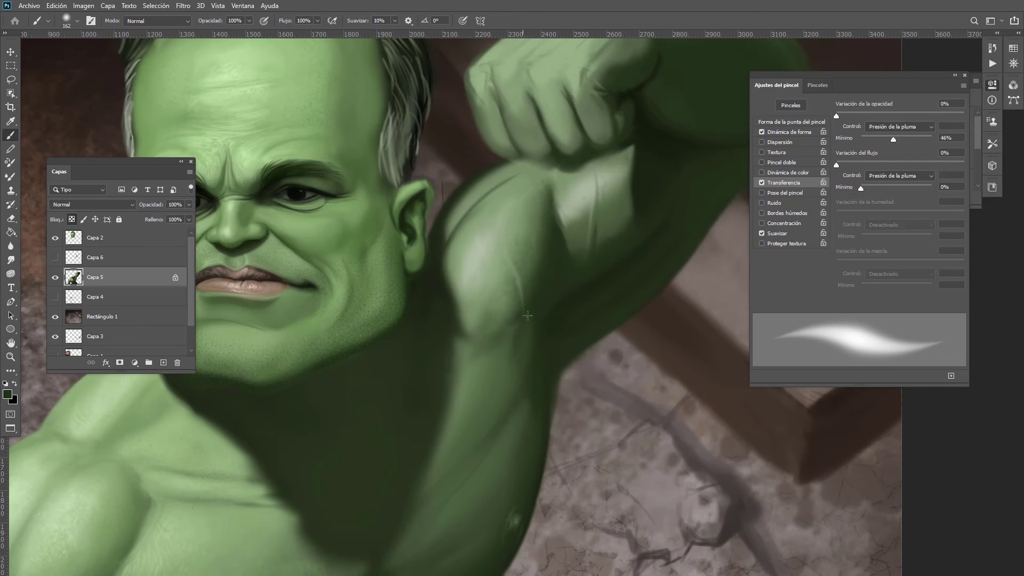
Step: Blend sampled lighter greens across the biceps and the forearm crease, enlarging the soft brush to 349 px
alt+click(499, 263)
mouse_move(524, 289)
mouse_down()
mouse_move(485, 307)
mouse_move(530, 315)
mouse_move(517, 319)
mouse_up()
drag(513, 248, 557, 247)
drag(522, 244, 539, 245)
alt+click(512, 246)
alt+click(507, 239)
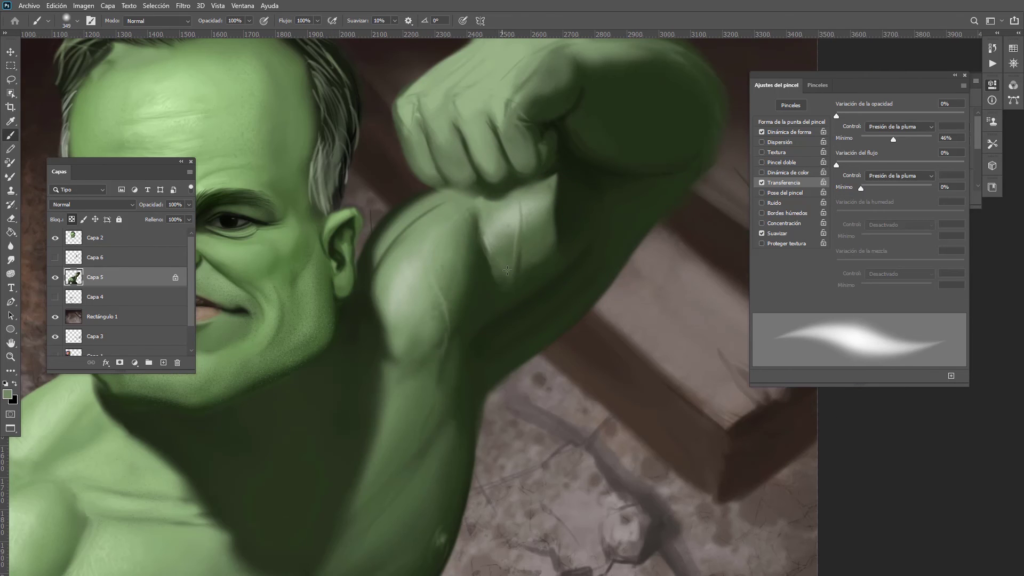
Step: Pick a bright pink as the painting colour and choose a soft pressure-sensitive brush preset
scroll(483, 330, down, 3)
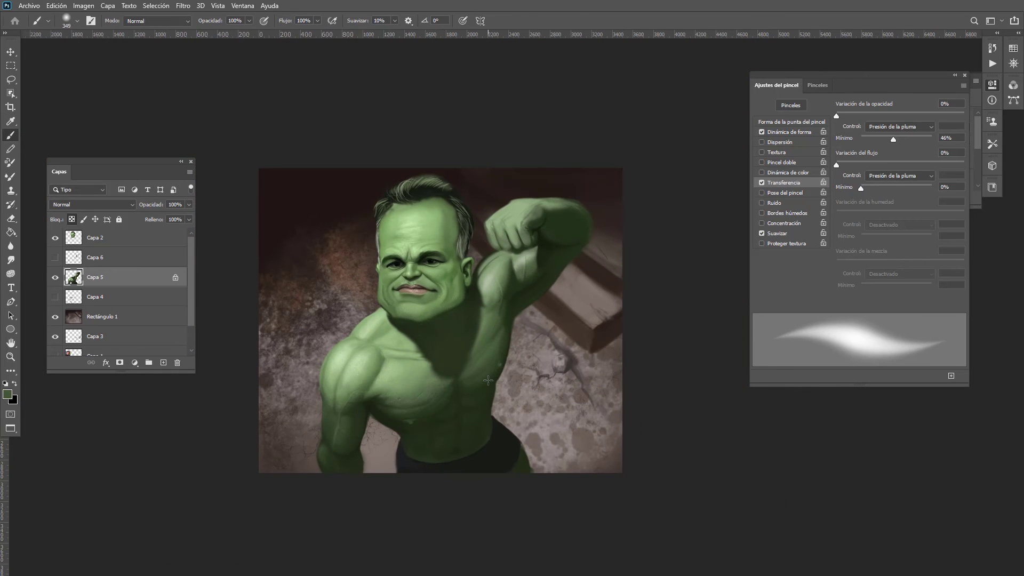
drag(483, 377, 491, 347)
drag(491, 347, 543, 220)
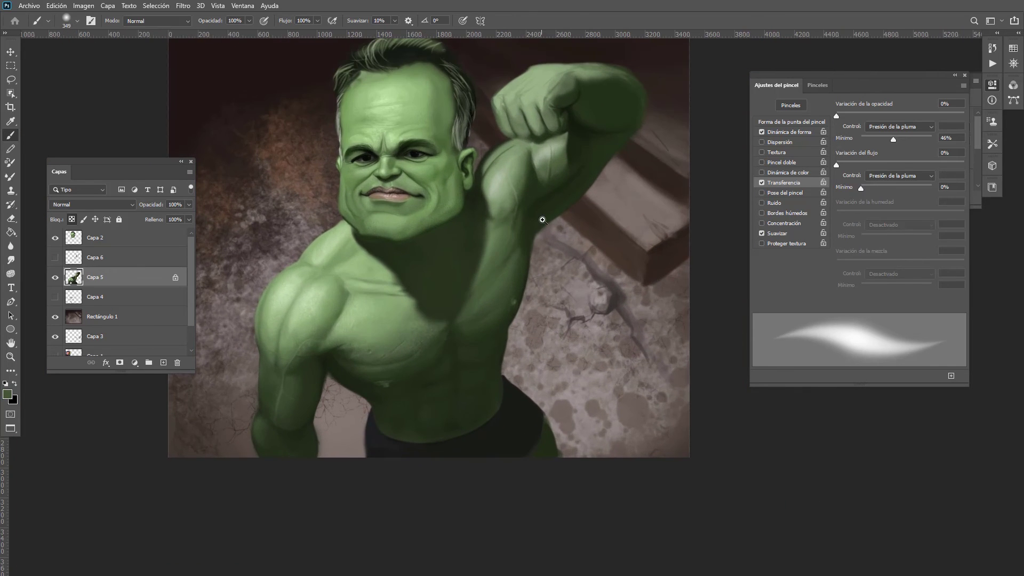
scroll(543, 220, down, 1)
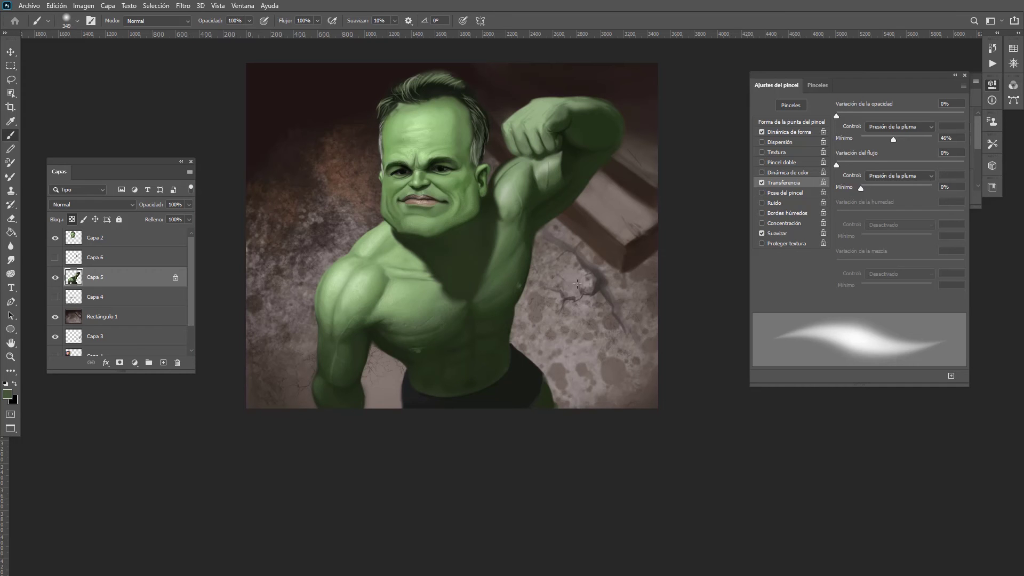
scroll(583, 286, up, 1)
scroll(589, 315, down, 1)
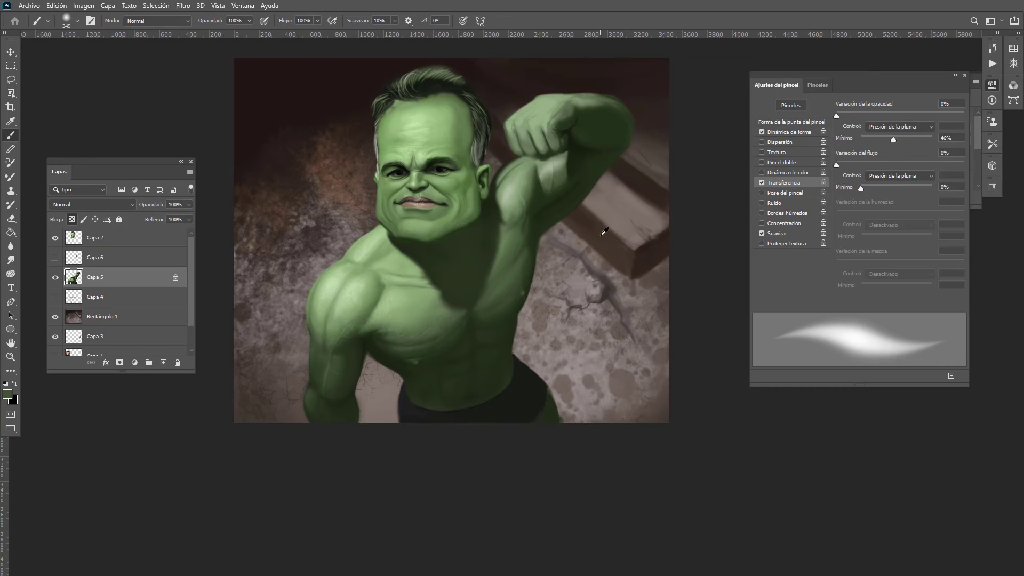
mouse_move(601, 235)
mouse_down()
mouse_move(675, 197)
mouse_move(622, 184)
mouse_up()
right_click(618, 184)
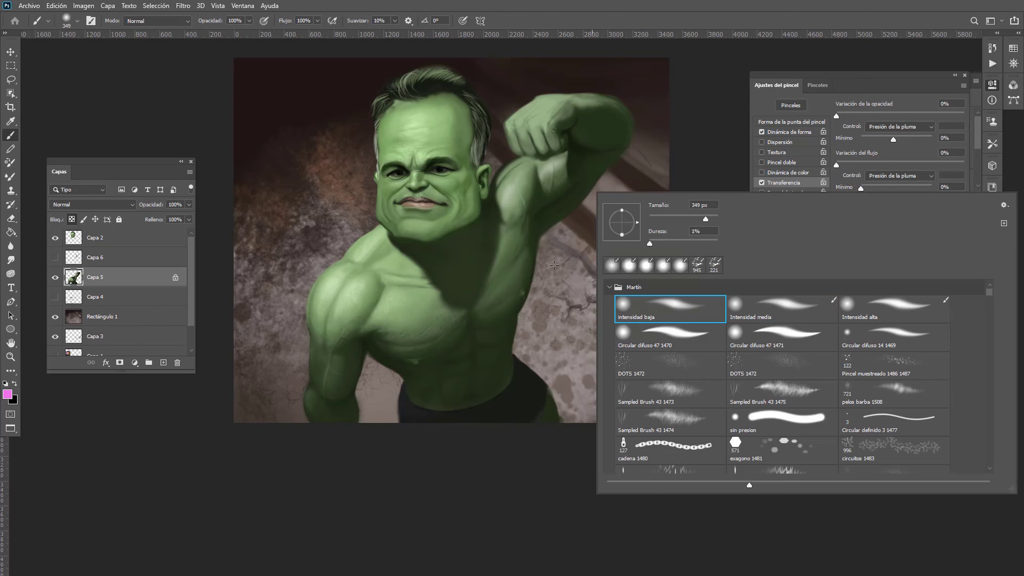
click(554, 265)
Step: Paint a soft pink rim light along the raised arm's elbow and underside and down the torso's side with a 375 px brush
drag(605, 137, 659, 139)
mouse_move(653, 144)
mouse_down()
mouse_move(504, 255)
mouse_move(435, 248)
mouse_move(508, 234)
mouse_move(485, 241)
mouse_move(476, 289)
mouse_up()
mouse_move(480, 244)
mouse_down()
mouse_move(486, 220)
mouse_move(504, 261)
mouse_move(465, 318)
mouse_up()
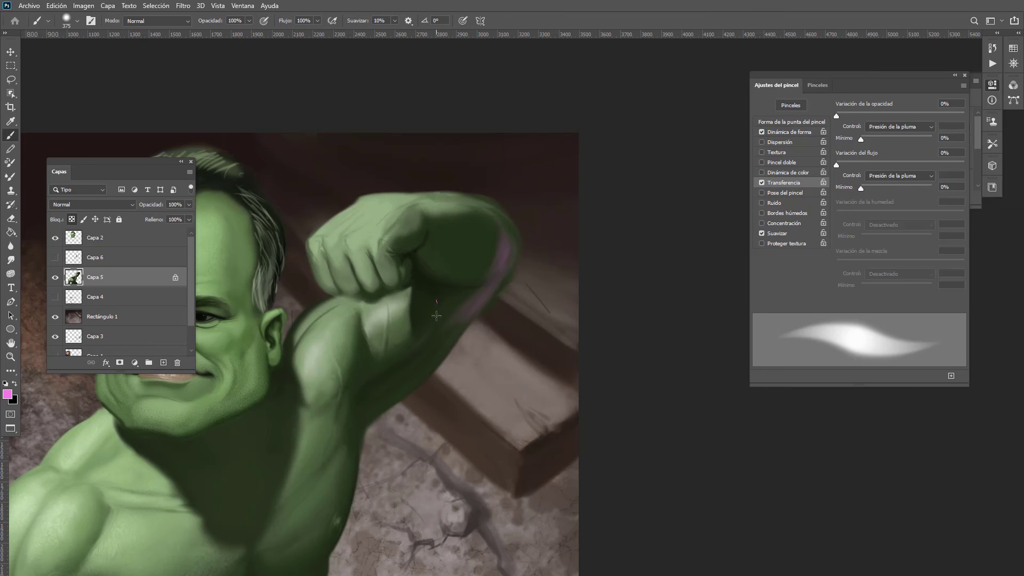
drag(469, 308, 375, 415)
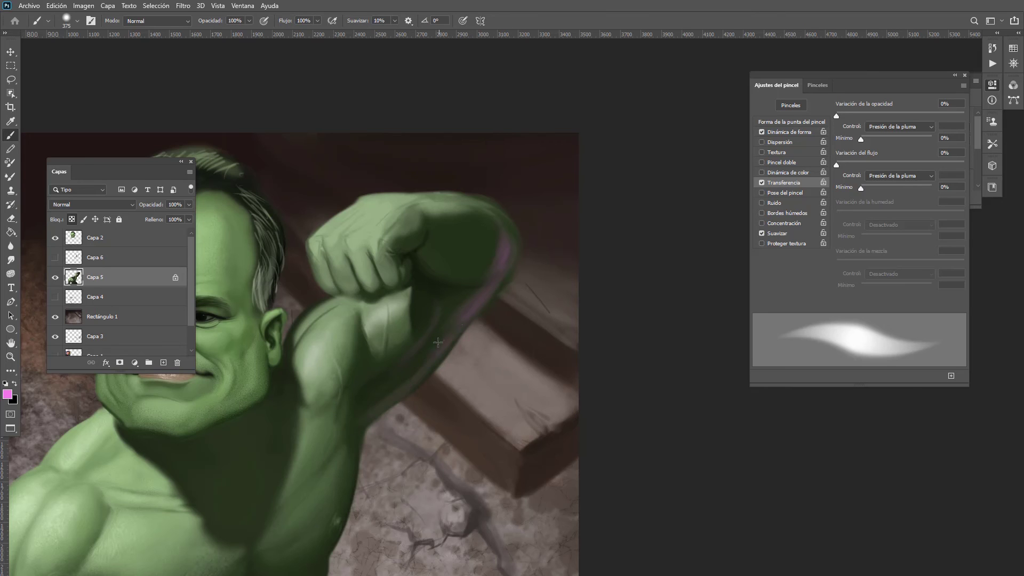
drag(405, 347, 458, 287)
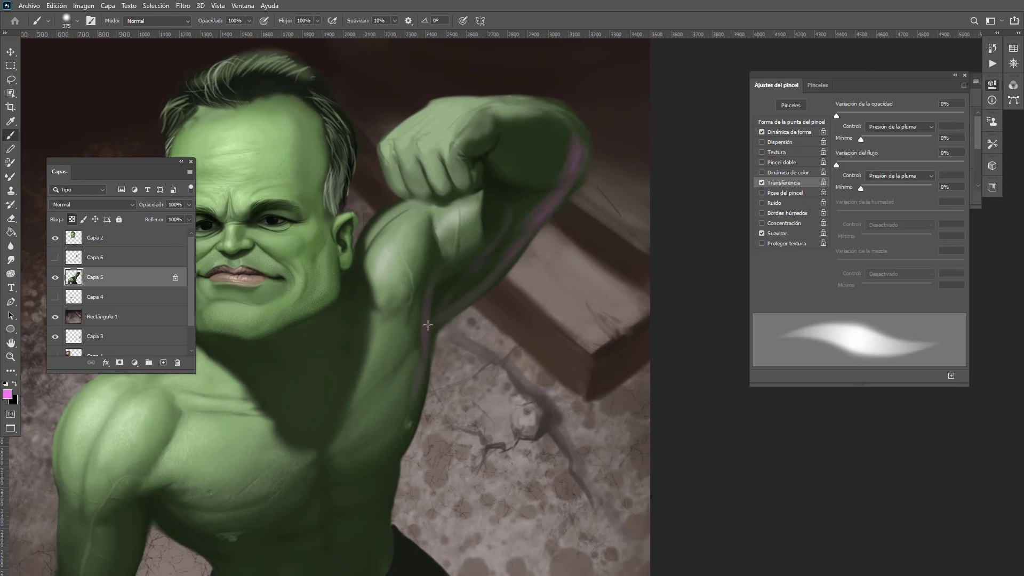
drag(427, 325, 407, 430)
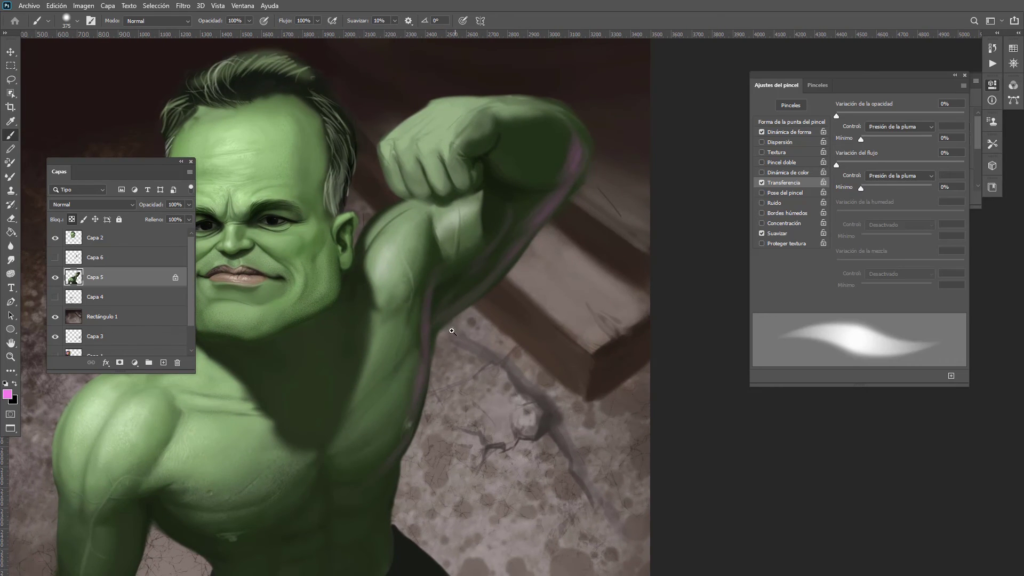
Step: Spread and soften the pink light over the raised elbow and upper arm's underside with sampled mauve, using soft brushes of 642 and 458 px
scroll(453, 307, down, 2)
mouse_move(486, 282)
mouse_down()
mouse_move(534, 225)
mouse_move(514, 205)
mouse_move(476, 207)
mouse_move(525, 234)
mouse_up()
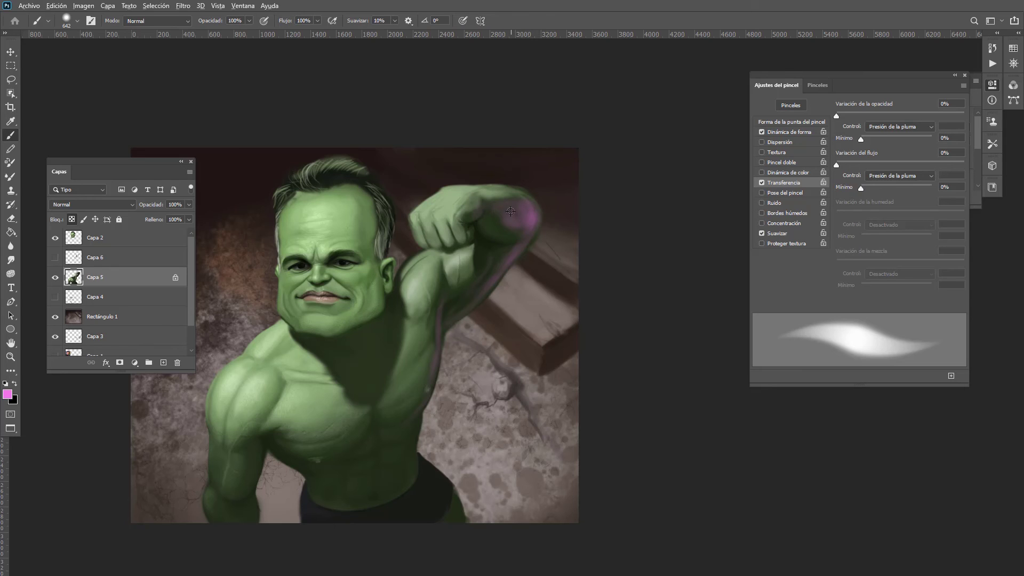
alt+click(509, 210)
alt+click(538, 224)
drag(521, 240, 500, 234)
alt+right_click(462, 321)
alt+right_click(452, 314)
drag(516, 250, 506, 264)
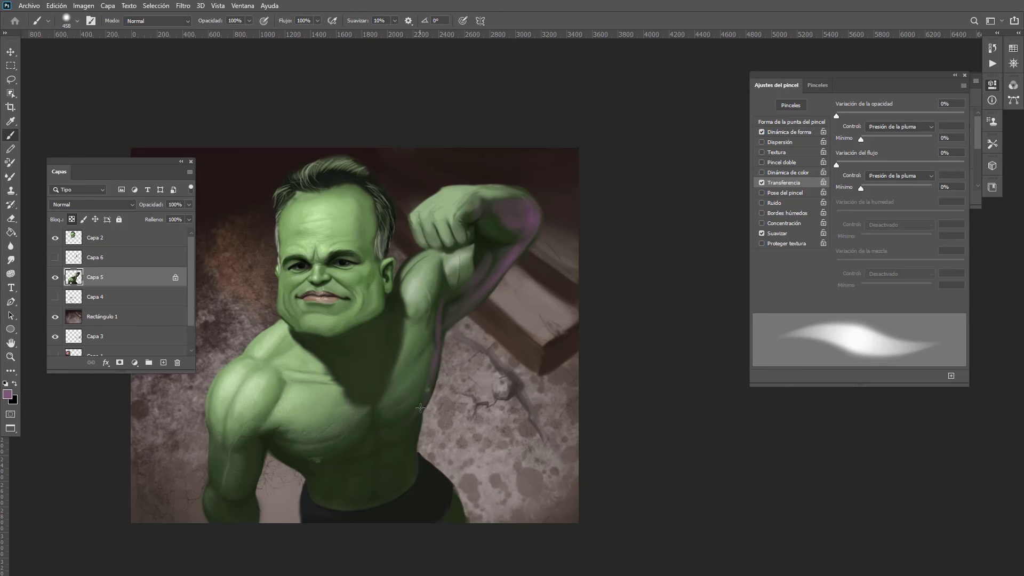
drag(504, 300, 496, 320)
Step: Paint a mauve rim light along the jaw's shadowed edge below the ear on layer Capa 2 with a 166 px soft brush
ctrl+click(370, 170)
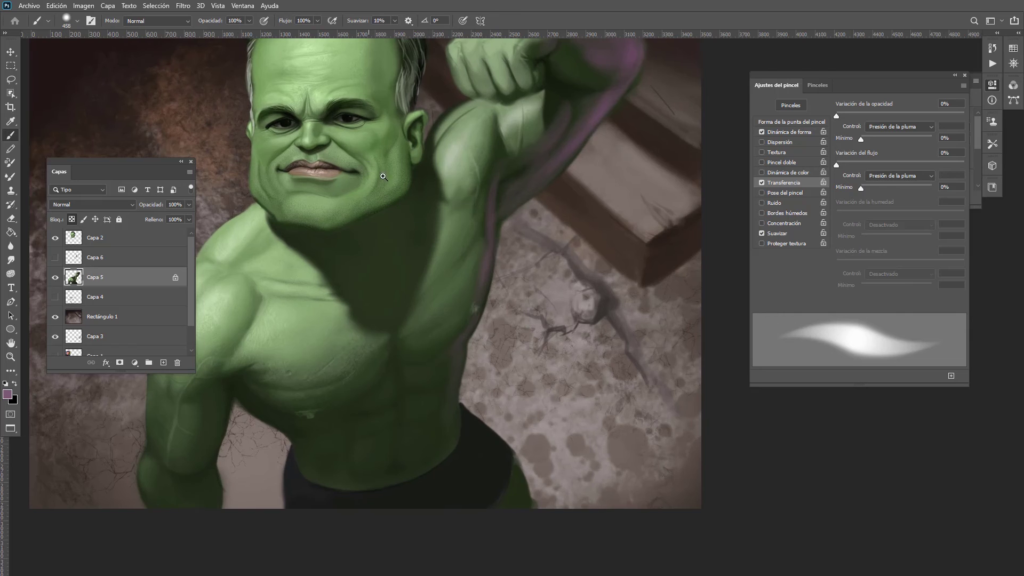
ctrl+click(422, 139)
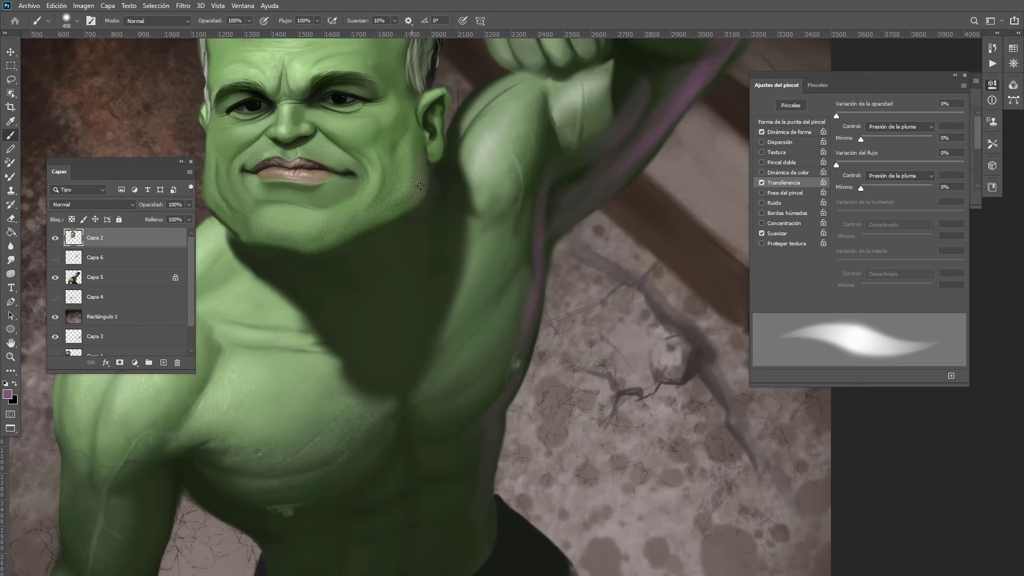
drag(423, 188, 364, 200)
mouse_move(424, 148)
mouse_down()
mouse_move(425, 170)
mouse_move(388, 219)
mouse_move(453, 203)
mouse_up()
mouse_move(425, 149)
mouse_down()
mouse_move(425, 195)
mouse_move(406, 209)
mouse_up()
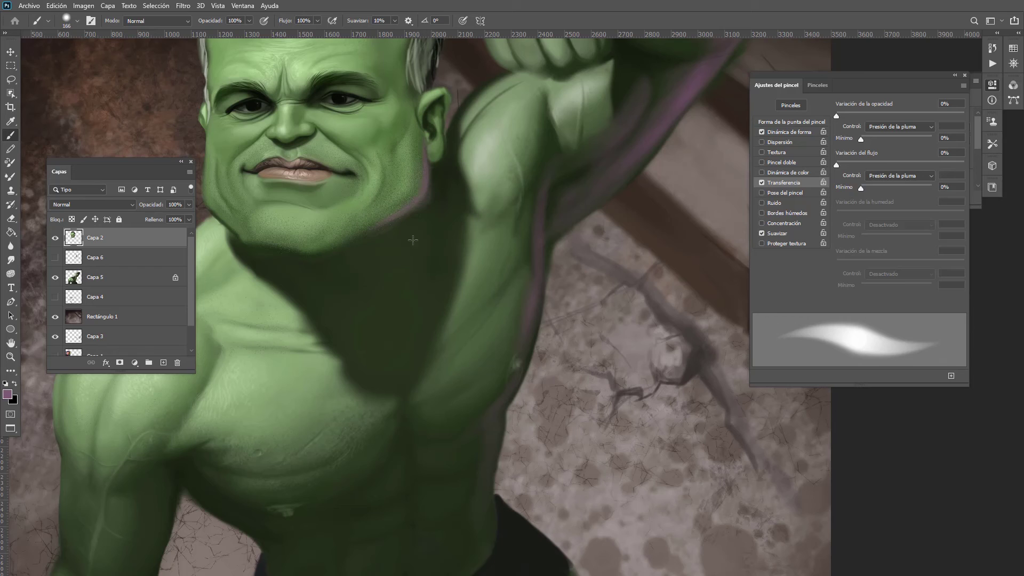
Step: Paint faint vertical mauve reflections on the shadowed neck on layer Capa 5, enlarging the soft brush from 166 to 273 px
ctrl+click(431, 229)
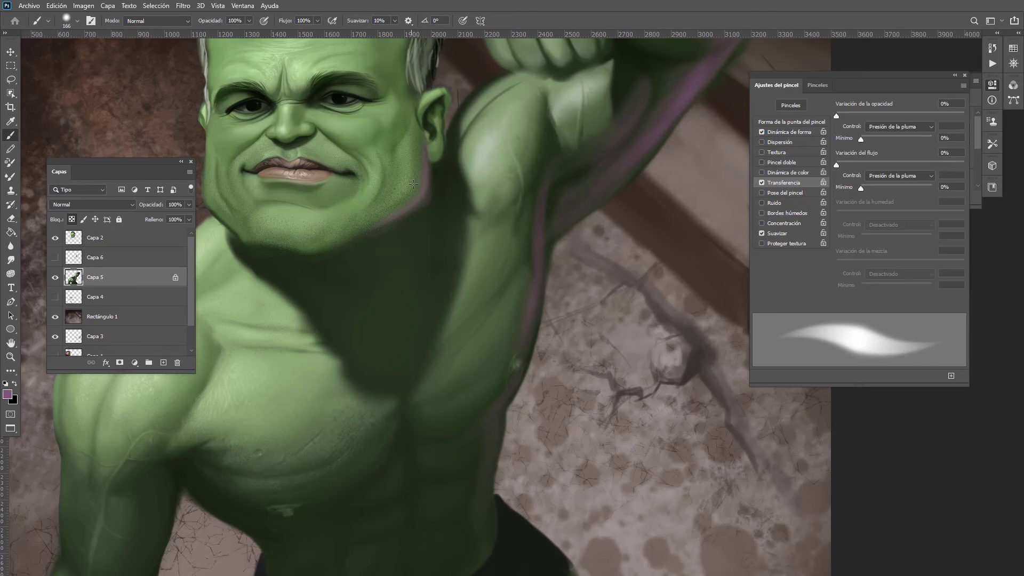
drag(413, 184, 404, 269)
drag(399, 221, 397, 288)
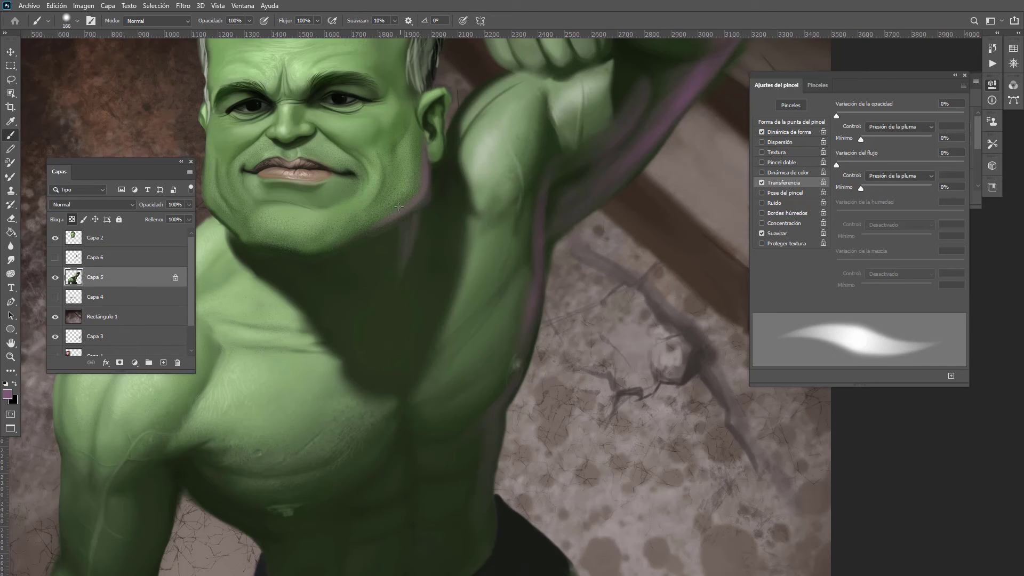
mouse_move(444, 233)
mouse_down()
mouse_move(423, 268)
mouse_move(453, 269)
mouse_up()
click(454, 268)
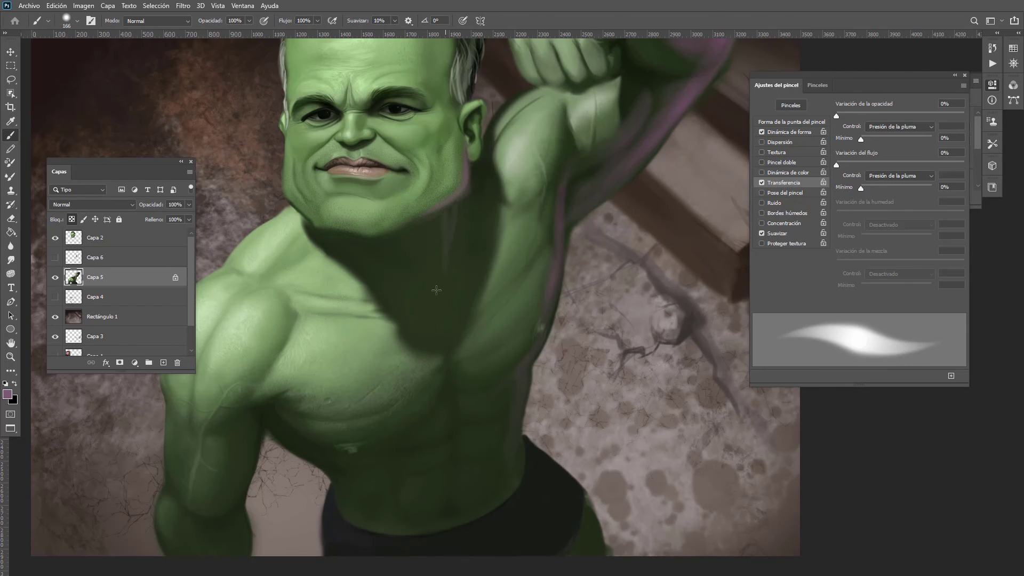
drag(450, 210, 437, 256)
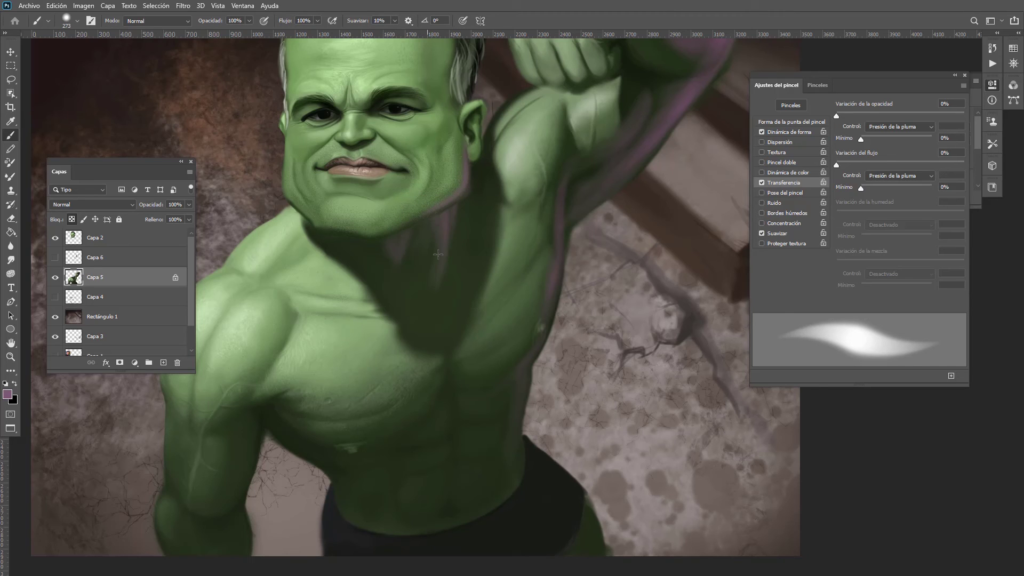
Step: Examine the balance of the pink light across the whole figure, the abdomen and the lowered arm
scroll(521, 193, down, 6)
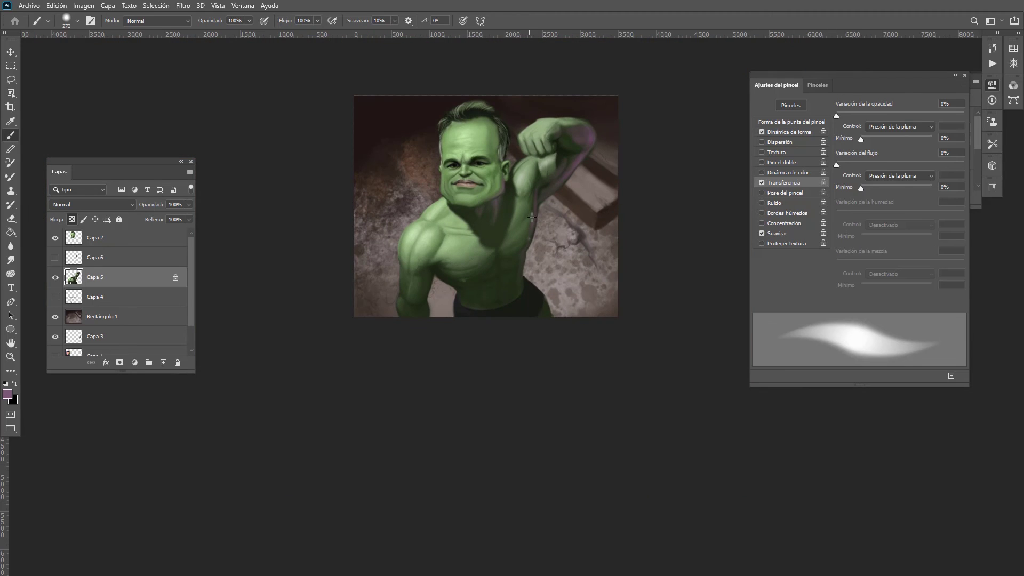
scroll(513, 258, up, 6)
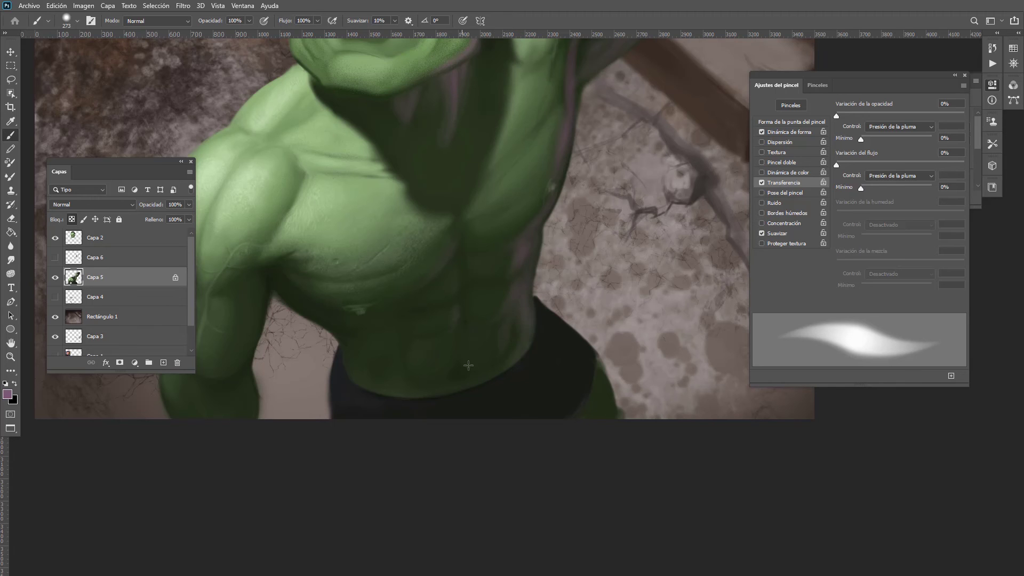
key(ctrl+minus)
key(ctrl+minus)
key(ctrl+minus)
key(ctrl+plus)
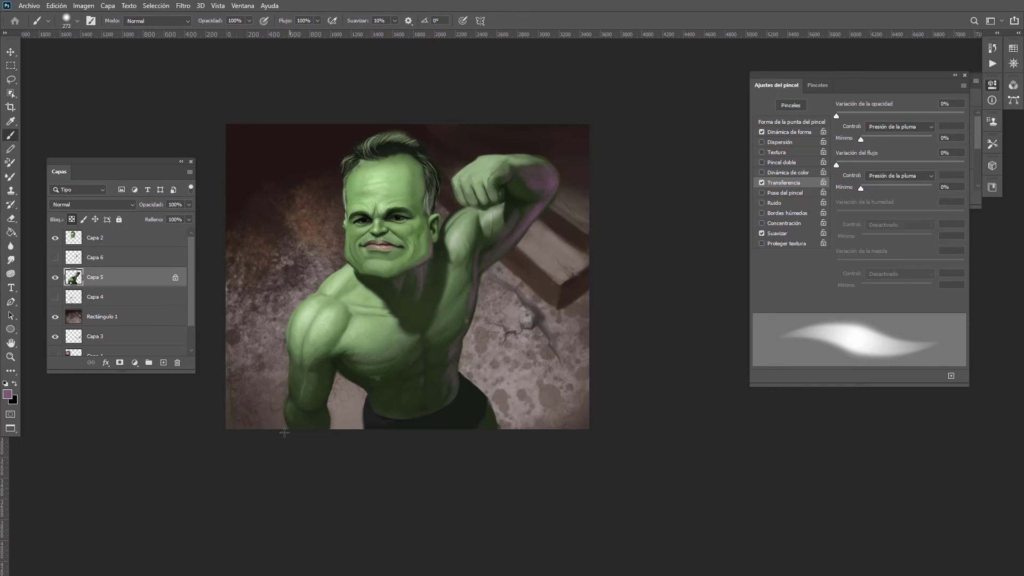
scroll(284, 432, up, 4)
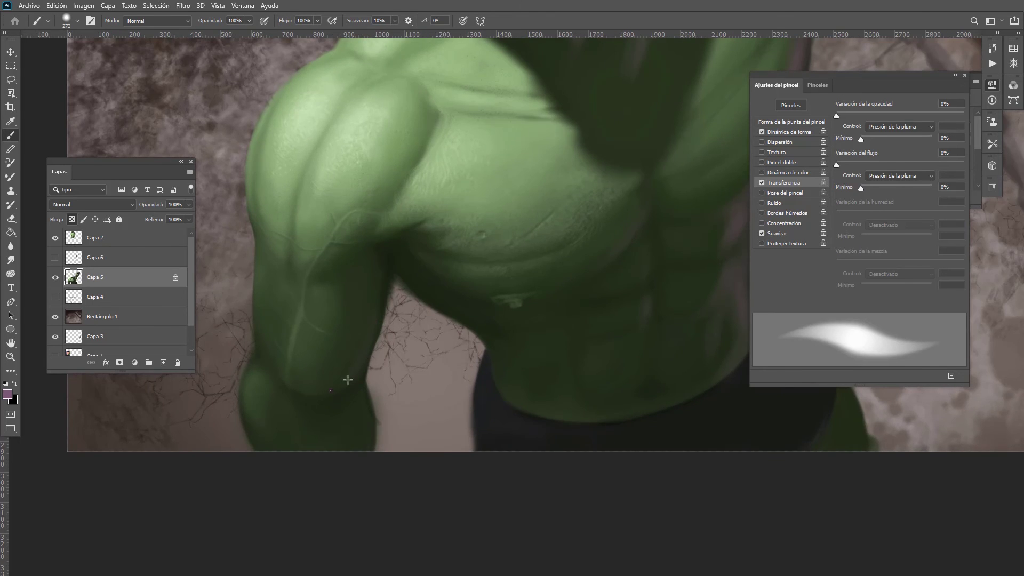
scroll(343, 374, down, 4)
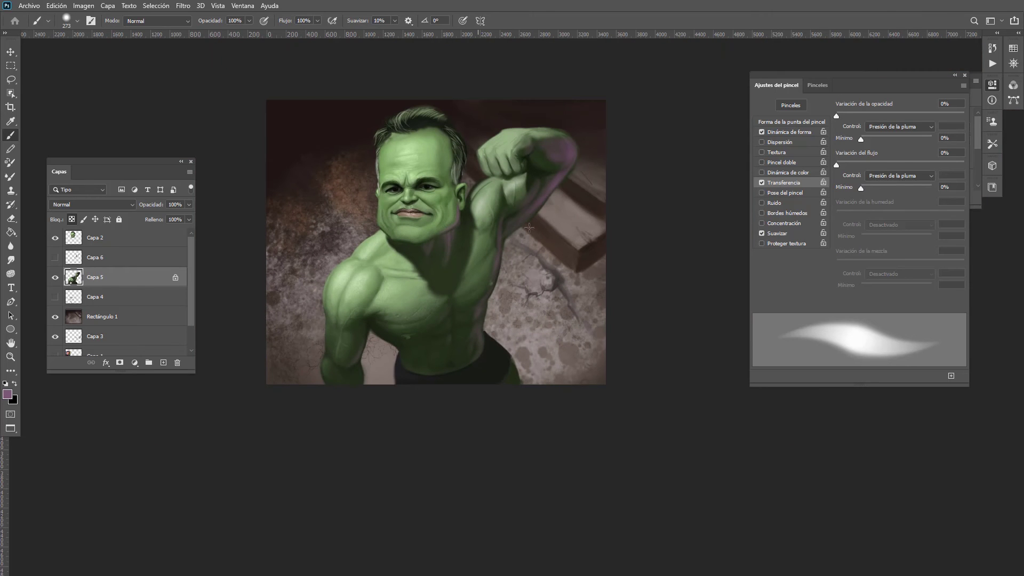
Step: Brighten the raised elbow's outer edge with a lighter sampled pink, using a 225 px soft brush
scroll(609, 144, up, 6)
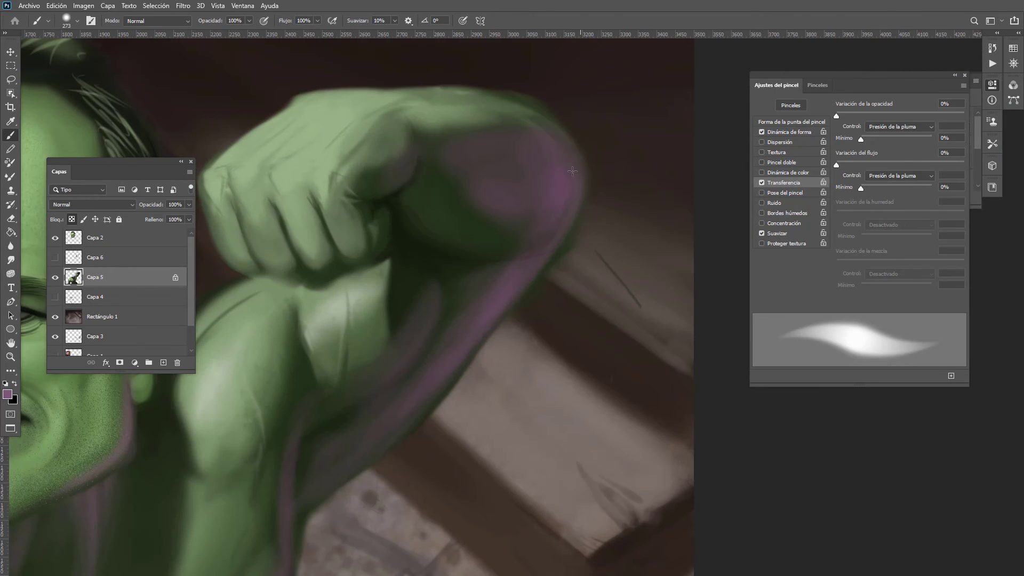
alt+click(560, 192)
alt+shift+drag(563, 192, 568, 169)
mouse_move(563, 178)
alt+mouse_down()
mouse_move(551, 180)
mouse_move(570, 188)
alt+mouse_up()
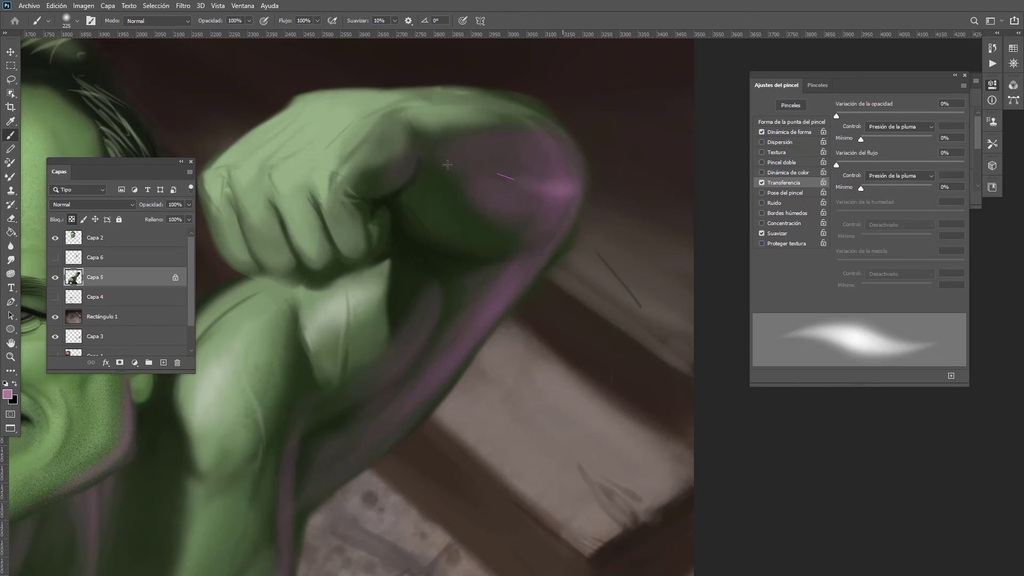
mouse_move(501, 178)
alt+mouse_down()
mouse_move(536, 178)
mouse_move(492, 172)
mouse_move(506, 149)
alt+mouse_up()
mouse_move(441, 164)
mouse_down()
mouse_move(418, 165)
mouse_move(541, 195)
mouse_move(568, 186)
mouse_move(514, 195)
mouse_move(561, 194)
mouse_move(531, 258)
mouse_move(570, 195)
mouse_move(483, 164)
mouse_move(447, 181)
mouse_up()
Step: Extend the pink light from the elbow along the forearm's underside to the wrist and thumb with a 260 px soft brush
alt+click(517, 237)
alt+click(563, 193)
drag(532, 155, 480, 149)
drag(552, 171, 511, 178)
mouse_move(416, 155)
mouse_down()
mouse_move(362, 197)
mouse_move(381, 216)
mouse_move(381, 237)
mouse_up()
mouse_move(518, 206)
mouse_down()
mouse_move(482, 209)
mouse_move(556, 206)
mouse_move(510, 203)
mouse_move(562, 190)
mouse_move(584, 202)
mouse_move(563, 181)
mouse_move(553, 199)
mouse_up()
mouse_move(593, 209)
mouse_down()
mouse_move(548, 194)
mouse_move(499, 209)
mouse_move(558, 212)
mouse_up()
Step: Smooth the pink patch on the elbow with sampled neighbouring pinks and mauves, using a 344 px soft brush
alt+click(547, 206)
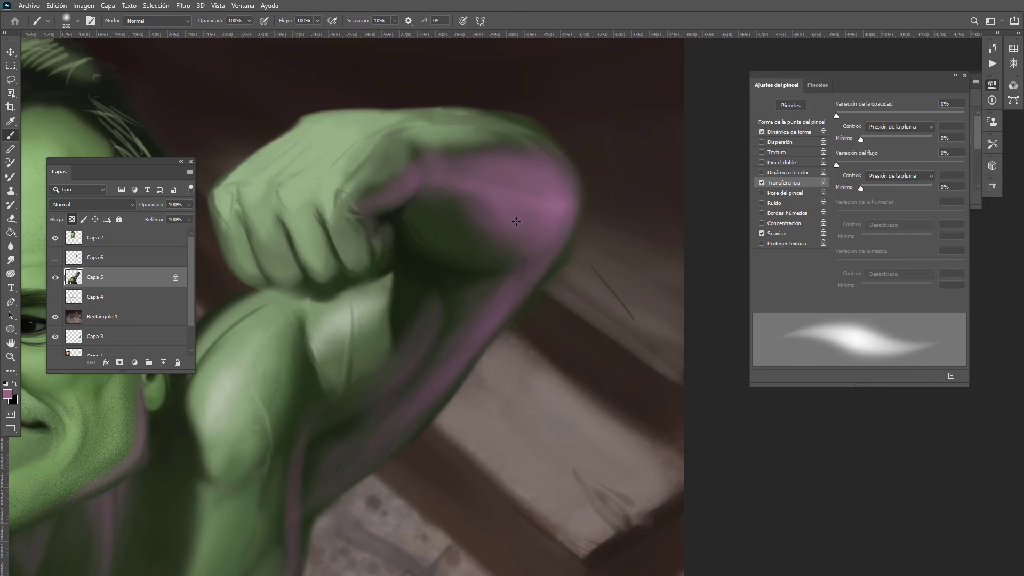
alt+click(550, 216)
drag(501, 206, 529, 229)
drag(530, 228, 518, 231)
alt+click(516, 257)
alt+click(544, 236)
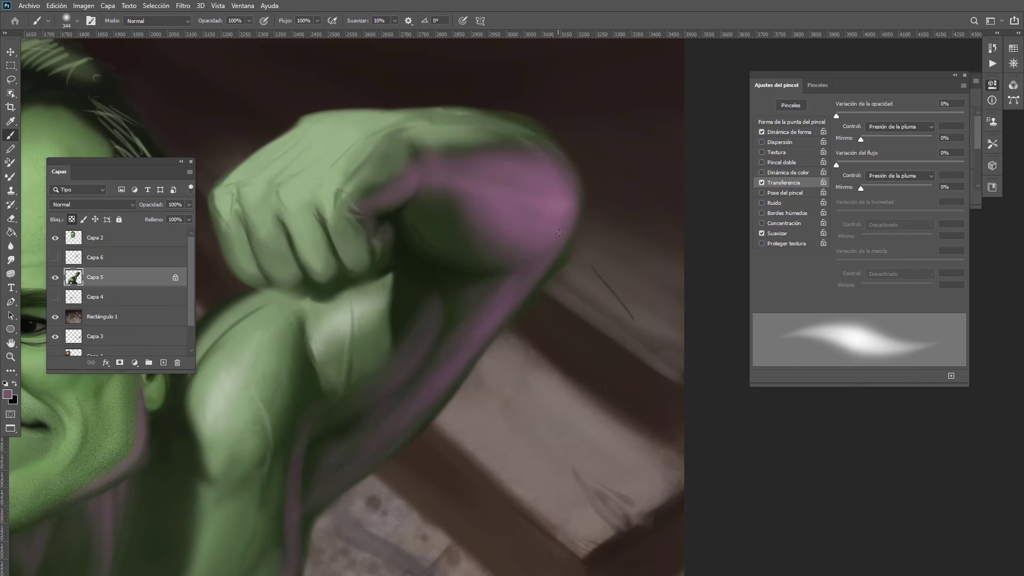
Step: Strengthen the pink along the upper arm's underside and add a pink patch on the inner arm beside the biceps with a 212 px brush
drag(519, 286, 473, 288)
drag(430, 354, 504, 282)
drag(476, 314, 498, 300)
mouse_move(423, 304)
mouse_down()
mouse_move(416, 337)
mouse_move(427, 298)
mouse_move(397, 355)
mouse_move(424, 290)
mouse_move(402, 368)
mouse_up()
alt+click(423, 311)
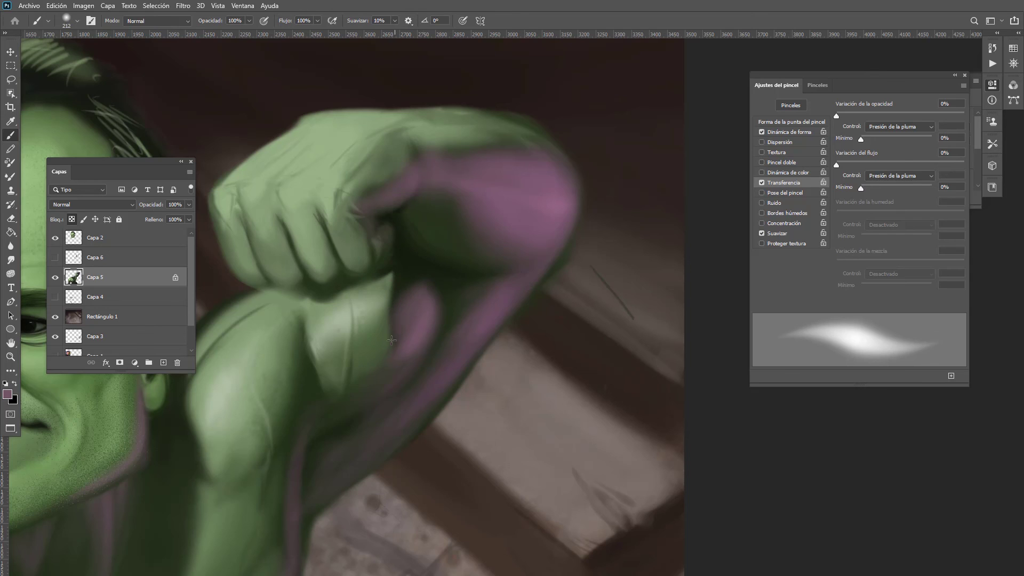
drag(391, 340, 410, 345)
Step: Deepen the shadow in the fold between forearm and upper arm with a sampled near-black, using soft brushes of 269 and 74 px
alt+click(403, 283)
scroll(465, 261, down, 7)
scroll(459, 273, up, 8)
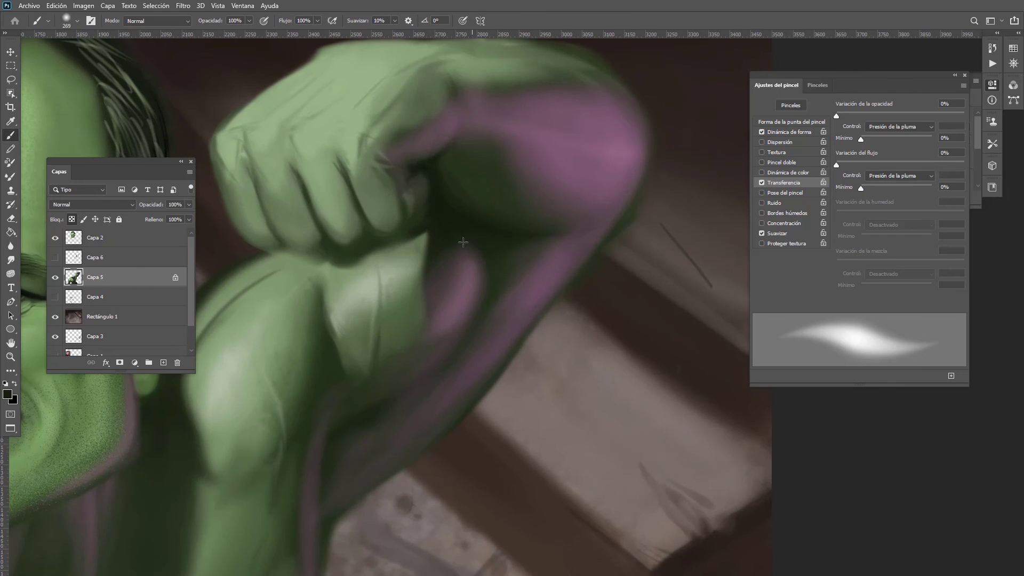
mouse_move(460, 237)
mouse_down()
mouse_move(481, 282)
mouse_move(447, 269)
mouse_move(462, 262)
mouse_move(454, 253)
mouse_up()
alt+click(461, 282)
alt+click(470, 220)
drag(469, 215, 469, 220)
drag(473, 219, 408, 220)
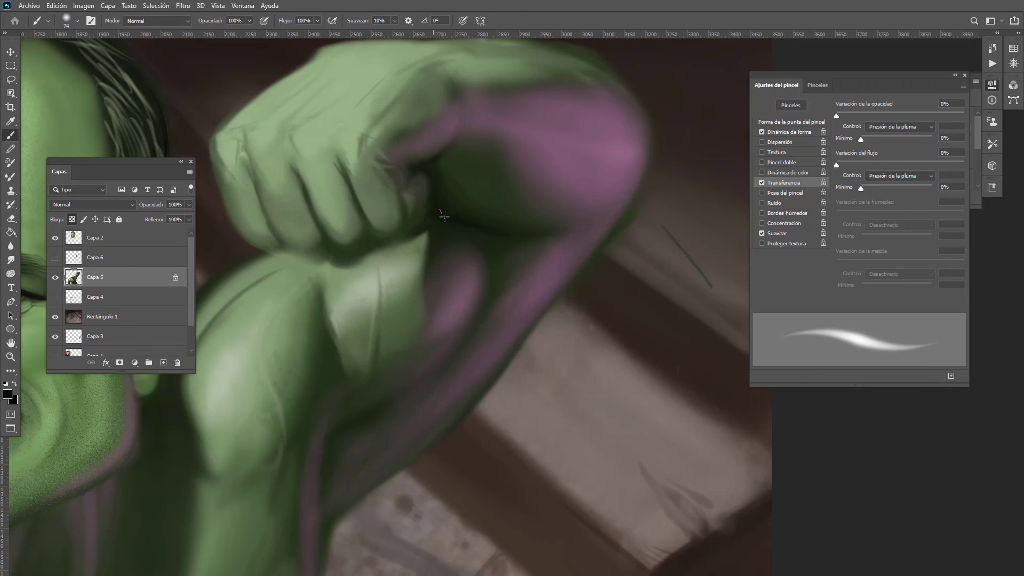
Step: Define the elbow crease between forearm and upper arm with a thin line of sampled pink, using a 43 px soft brush
drag(552, 256, 489, 255)
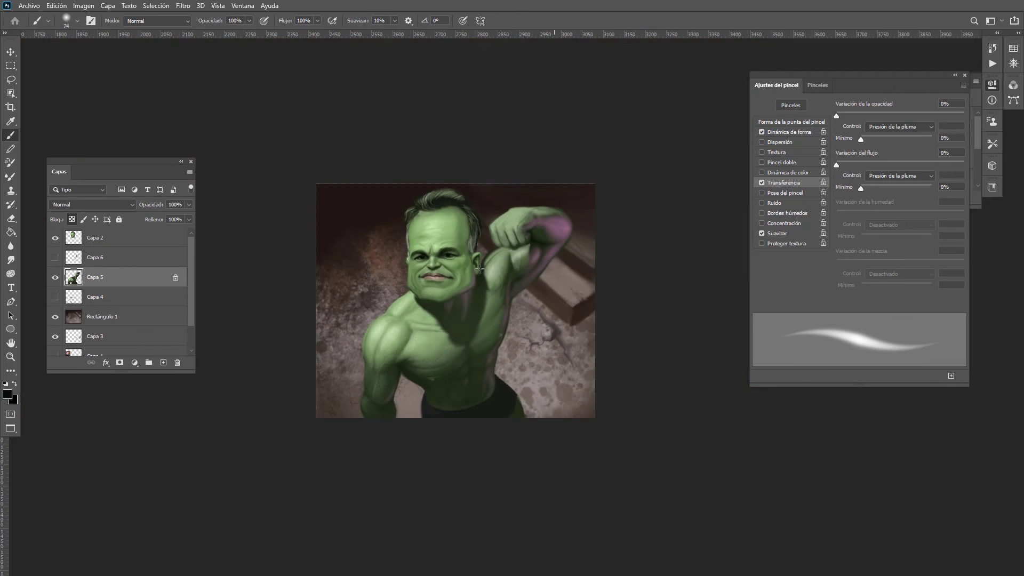
drag(558, 258, 621, 259)
drag(555, 253, 583, 252)
alt+click(587, 228)
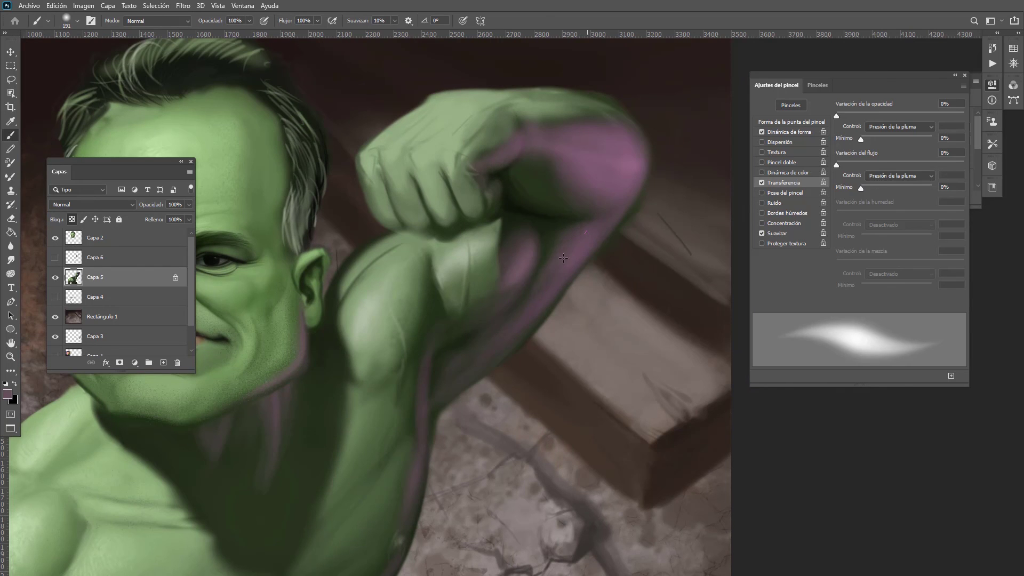
alt+click(617, 177)
drag(570, 220, 556, 221)
scroll(555, 221, up, 2)
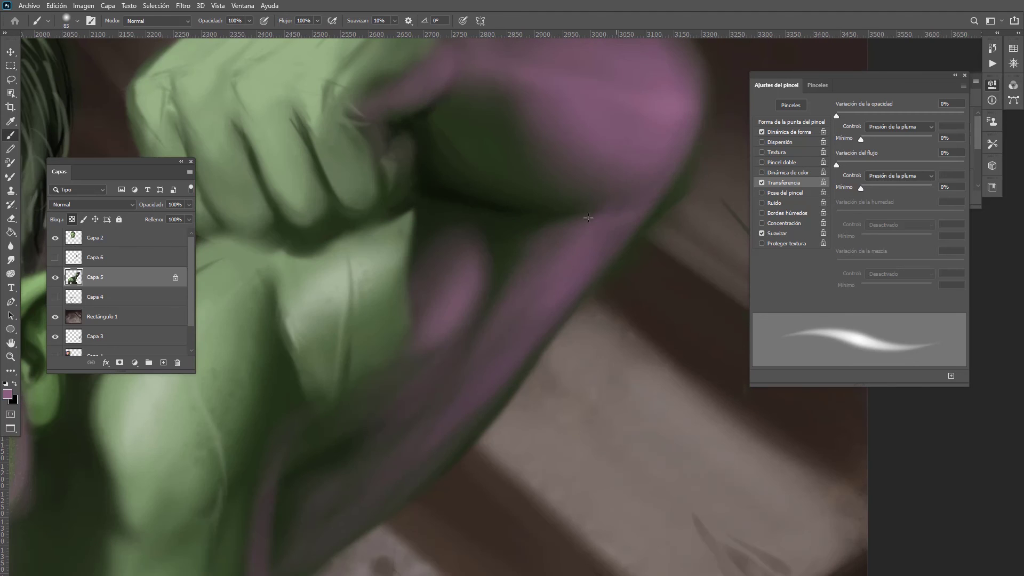
alt+click(685, 179)
alt+click(592, 205)
mouse_move(544, 215)
mouse_down()
mouse_move(661, 183)
mouse_move(638, 193)
mouse_up()
alt+click(673, 123)
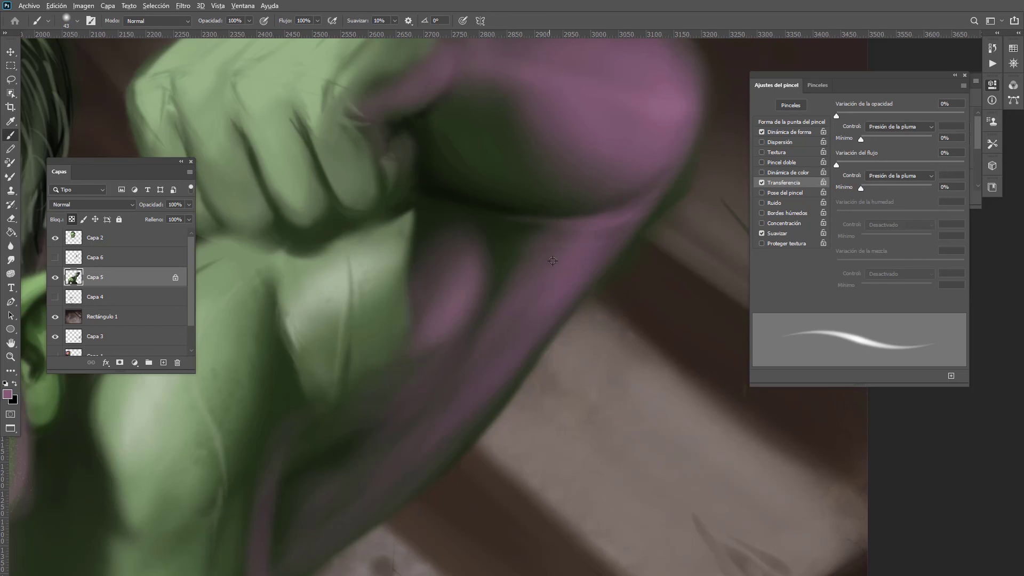
Step: Blend more pink along the upper arm's underside and below the biceps with a 174 px soft brush
drag(550, 260, 577, 260)
drag(593, 246, 483, 361)
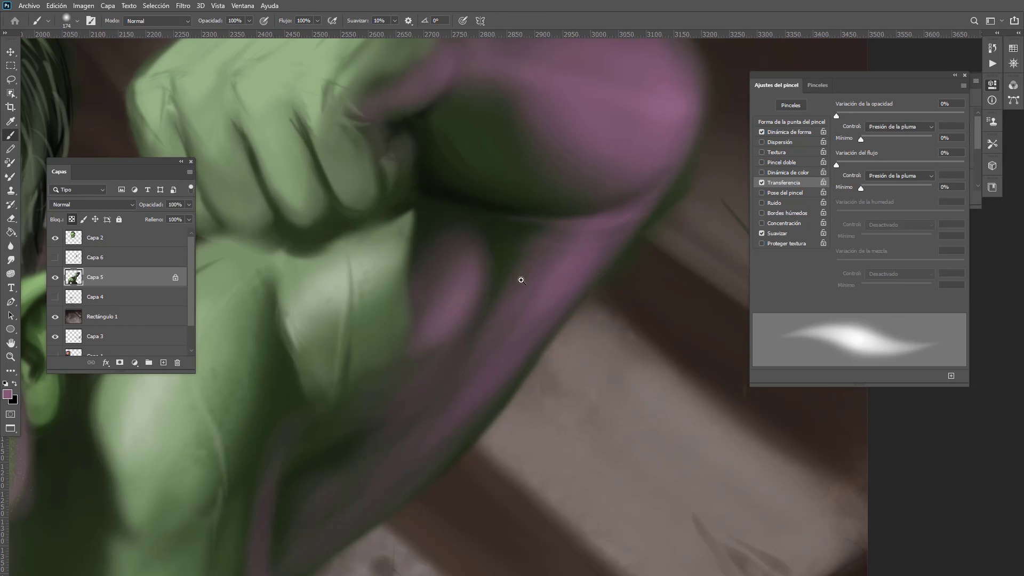
drag(562, 259, 503, 256)
scroll(547, 303, up, 4)
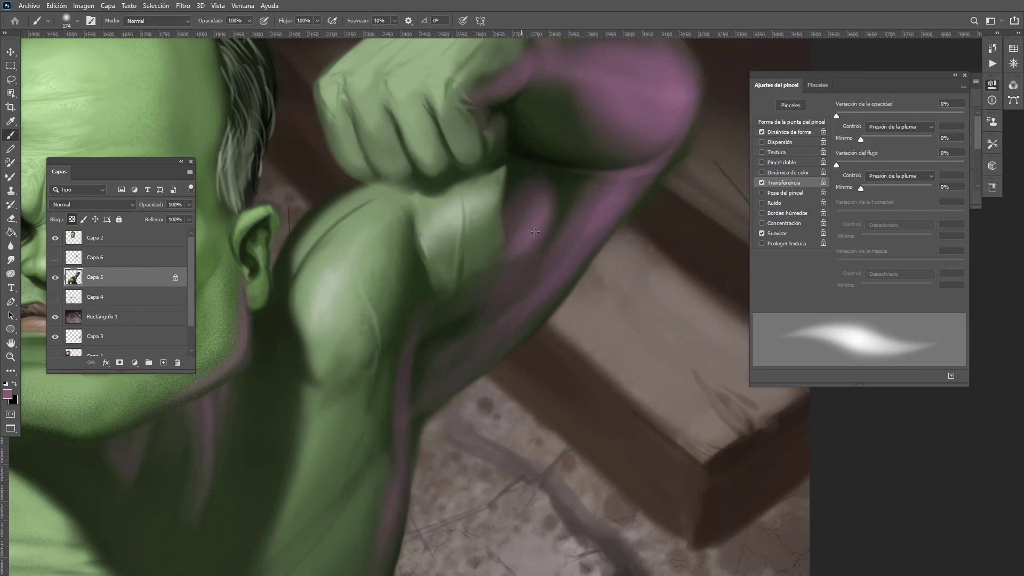
mouse_move(538, 216)
mouse_down()
mouse_move(437, 309)
mouse_move(447, 328)
mouse_move(395, 347)
mouse_up()
Step: Paint a sharper pink rim line from the armpit down the torso's side with a 93 px brush, broadening it with a 259 px brush
drag(415, 267, 402, 371)
drag(420, 288, 399, 369)
drag(412, 261, 396, 407)
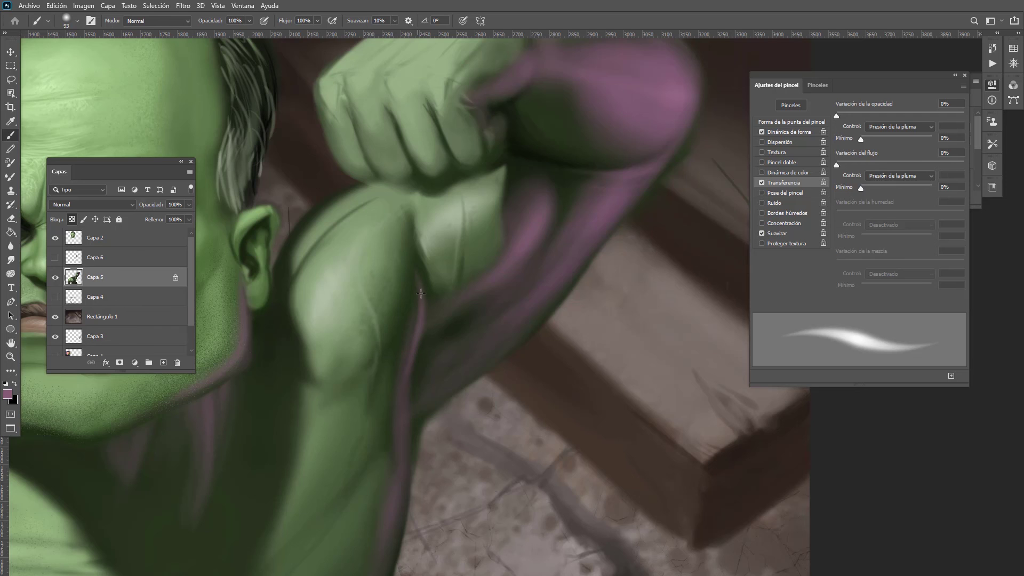
drag(420, 293, 402, 400)
mouse_move(419, 344)
mouse_down()
mouse_move(439, 335)
mouse_move(381, 392)
mouse_move(448, 387)
mouse_up()
drag(446, 312, 433, 451)
drag(442, 341, 434, 392)
drag(429, 388, 469, 390)
mouse_move(443, 333)
mouse_down()
mouse_move(419, 478)
mouse_move(429, 400)
mouse_up()
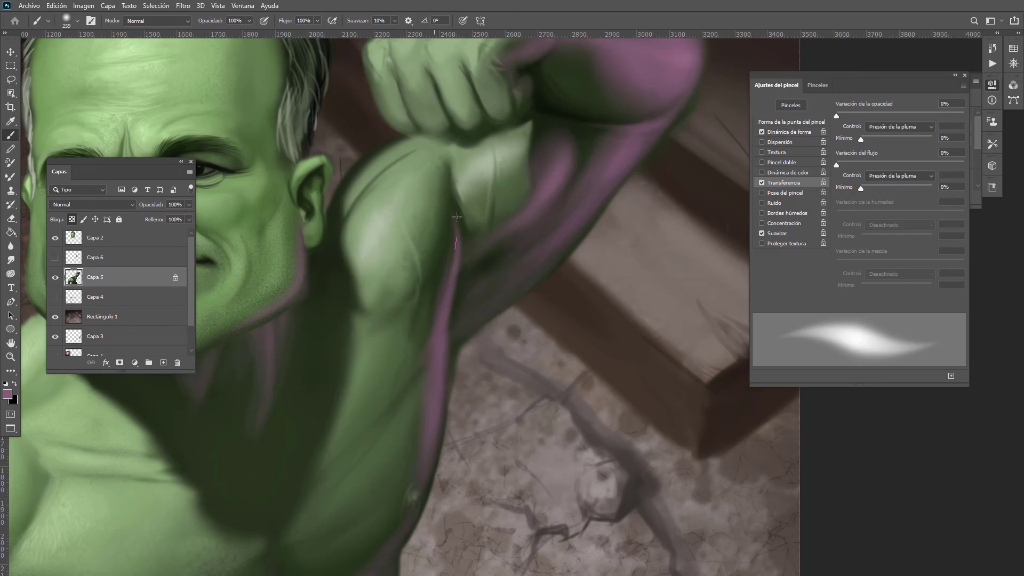
Step: Widen and soften the pink rim below the armpit towards the ribs with a 355 px soft brush
scroll(427, 359, down, 5)
scroll(470, 359, up, 5)
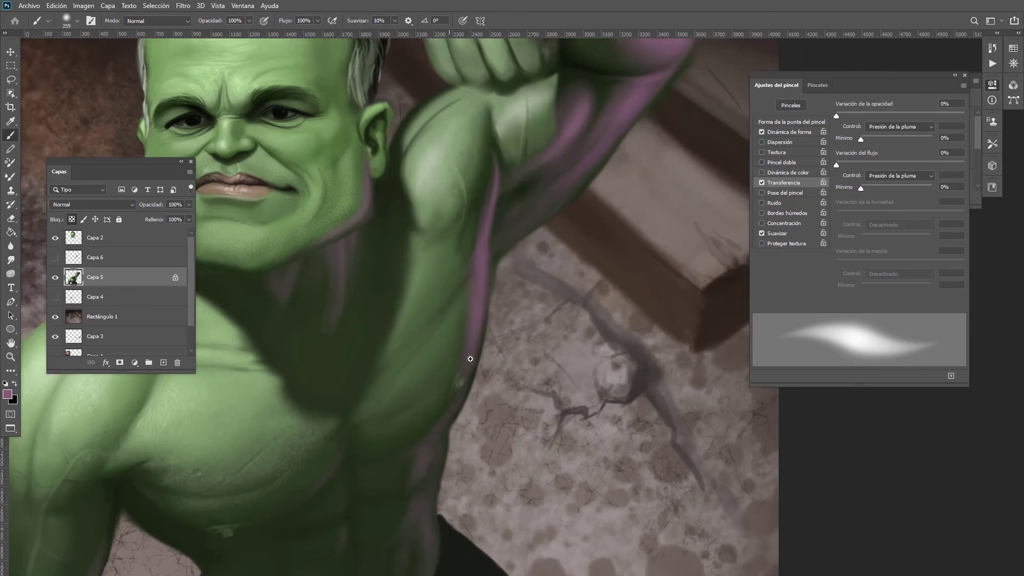
drag(471, 359, 475, 359)
drag(487, 230, 471, 317)
drag(453, 365, 469, 356)
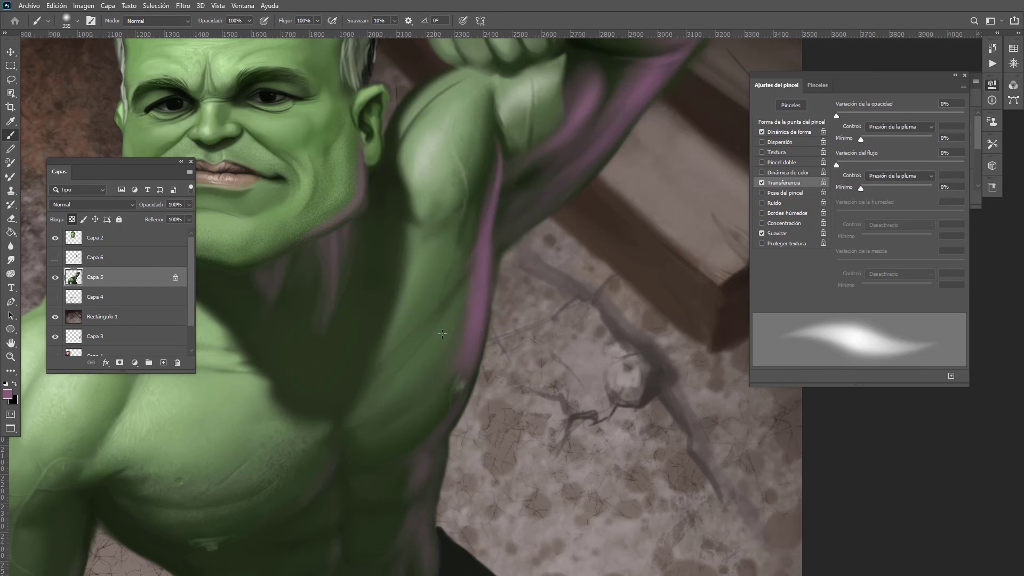
scroll(442, 334, down, 5)
scroll(511, 212, up, 6)
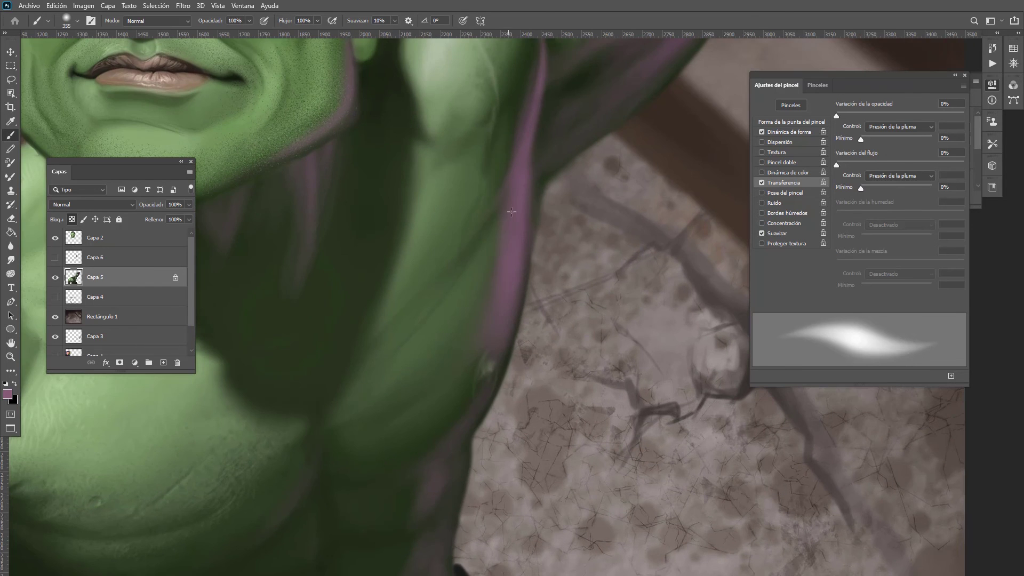
key(alt)
drag(504, 340, 497, 360)
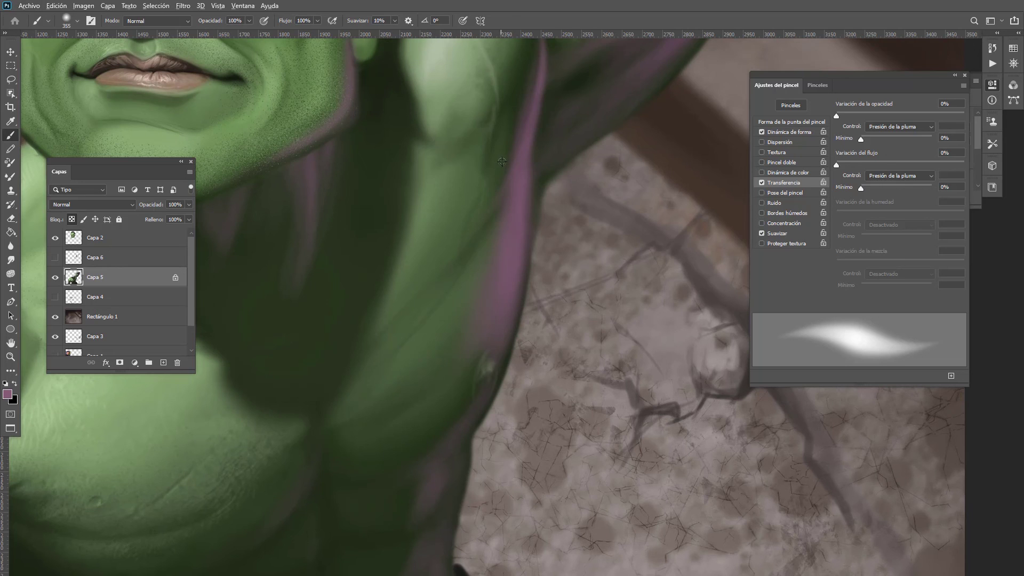
Step: Fade the pink rim down the torso's side towards the waist with a sampled duller mauve, using the 355 px soft brush
alt+click(509, 128)
alt+click(492, 247)
mouse_move(482, 349)
mouse_down()
mouse_move(442, 413)
mouse_move(446, 433)
mouse_up()
drag(463, 386, 399, 460)
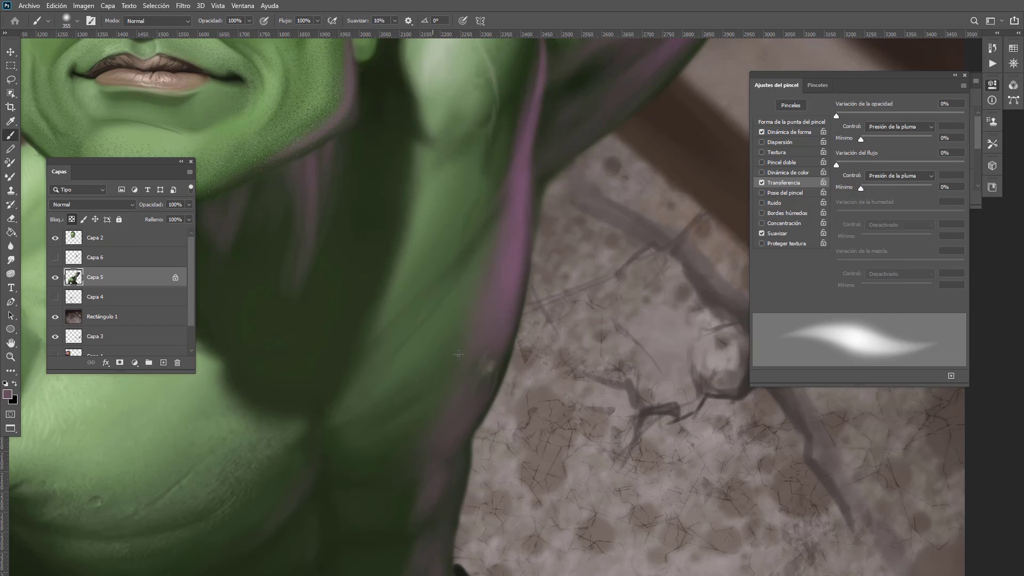
drag(484, 326, 402, 340)
drag(487, 327, 566, 345)
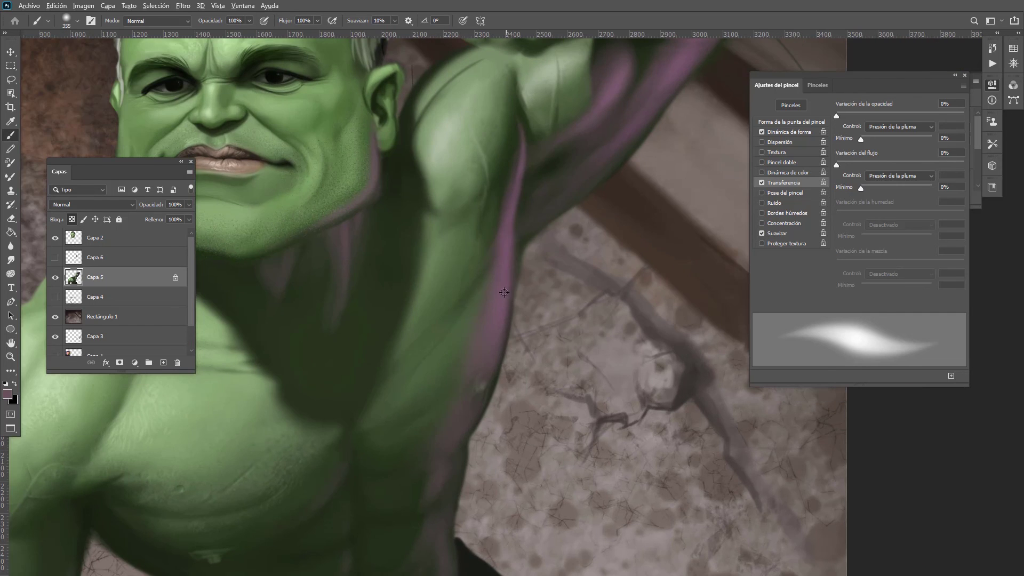
Step: Paint a small curved highlight at the torso's outer edge over the ribs with a 46 px soft brush, then soften its surroundings with sampled mauve
alt+shift+right_click(502, 292)
drag(504, 302, 451, 315)
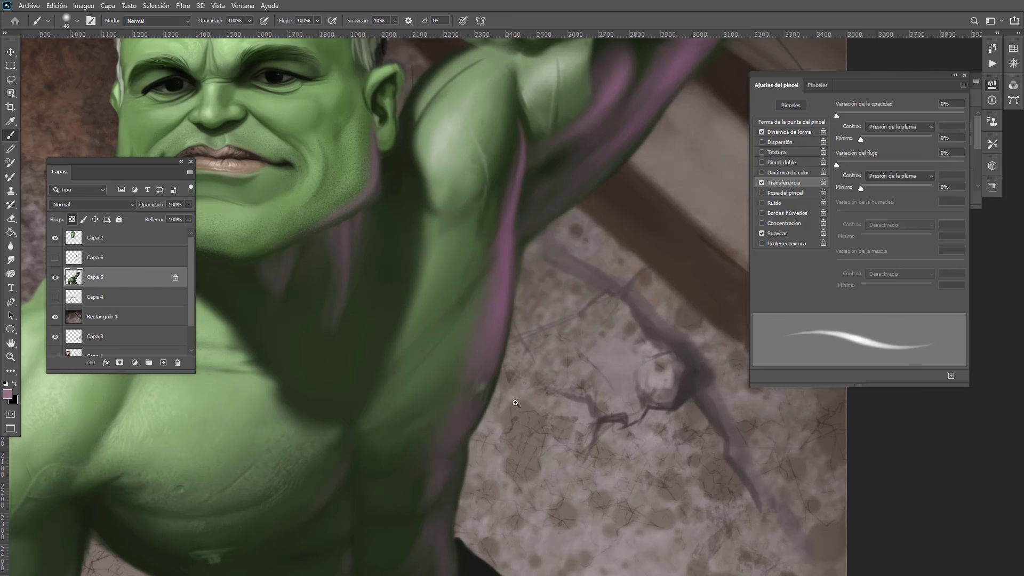
mouse_move(483, 408)
mouse_down()
mouse_move(522, 410)
mouse_move(490, 382)
mouse_move(486, 362)
mouse_up()
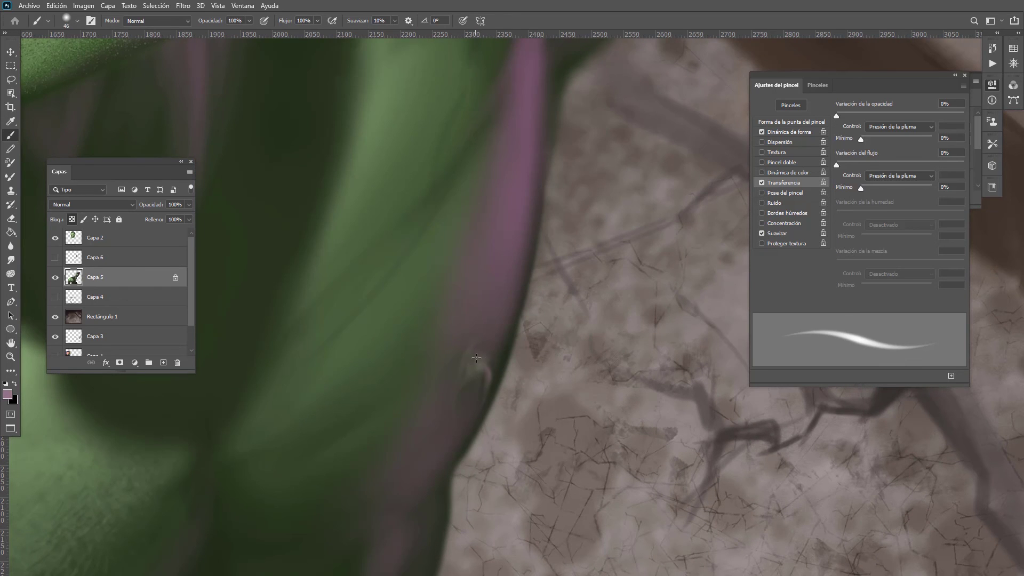
alt+right_click(481, 346)
alt+right_click(507, 265)
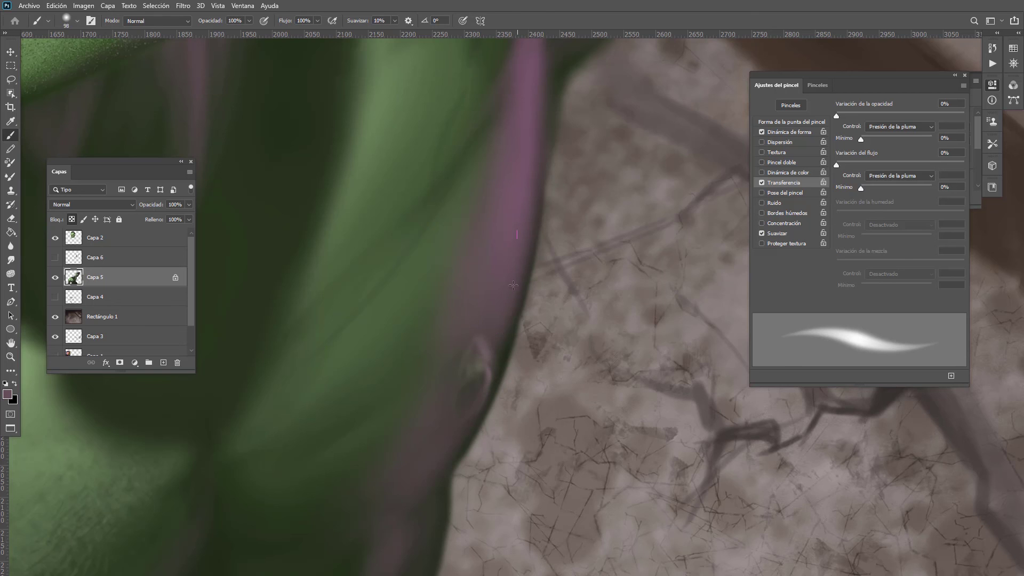
mouse_move(512, 331)
mouse_down()
mouse_move(494, 389)
mouse_move(469, 394)
mouse_move(502, 372)
mouse_move(520, 341)
mouse_move(414, 354)
mouse_up()
alt+click(503, 317)
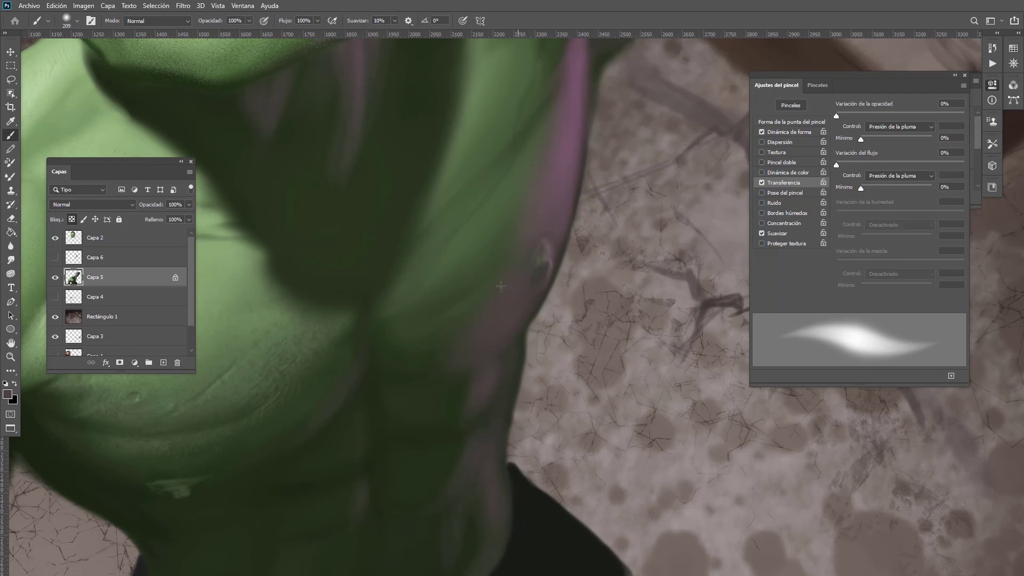
Step: Blend the pink rim over the ribs and add a pink patch just below them on the torso's side with a 189 px soft brush
alt+click(485, 275)
scroll(512, 297, down, 8)
scroll(517, 255, up, 5)
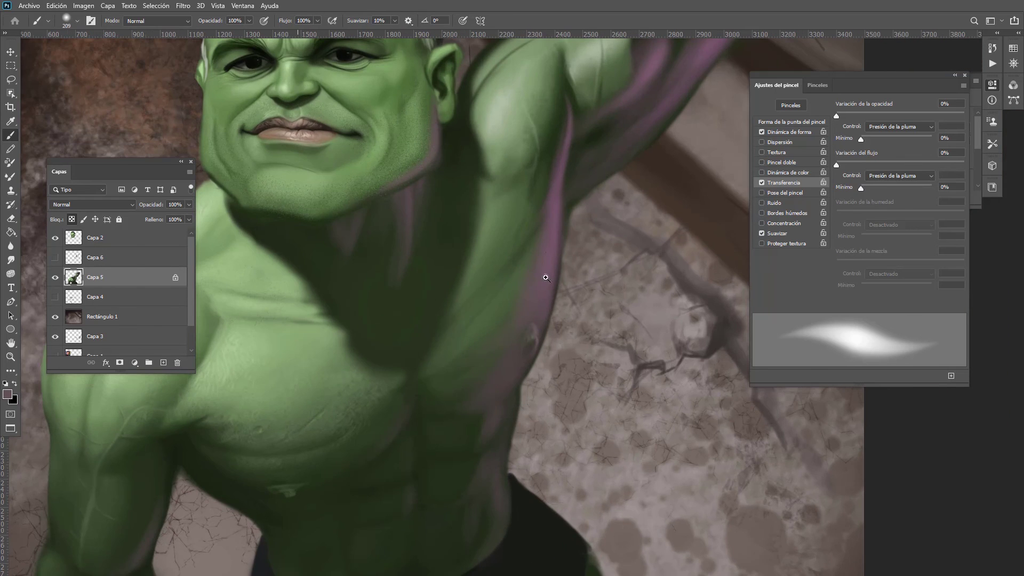
key(bracketright)
key(bracketright)
drag(535, 303, 546, 274)
alt+click(525, 340)
alt+click(543, 273)
mouse_move(524, 276)
mouse_down()
mouse_move(457, 312)
mouse_move(517, 300)
mouse_move(523, 332)
mouse_move(511, 327)
mouse_up()
mouse_move(522, 335)
mouse_down()
mouse_move(485, 342)
mouse_move(505, 345)
mouse_up()
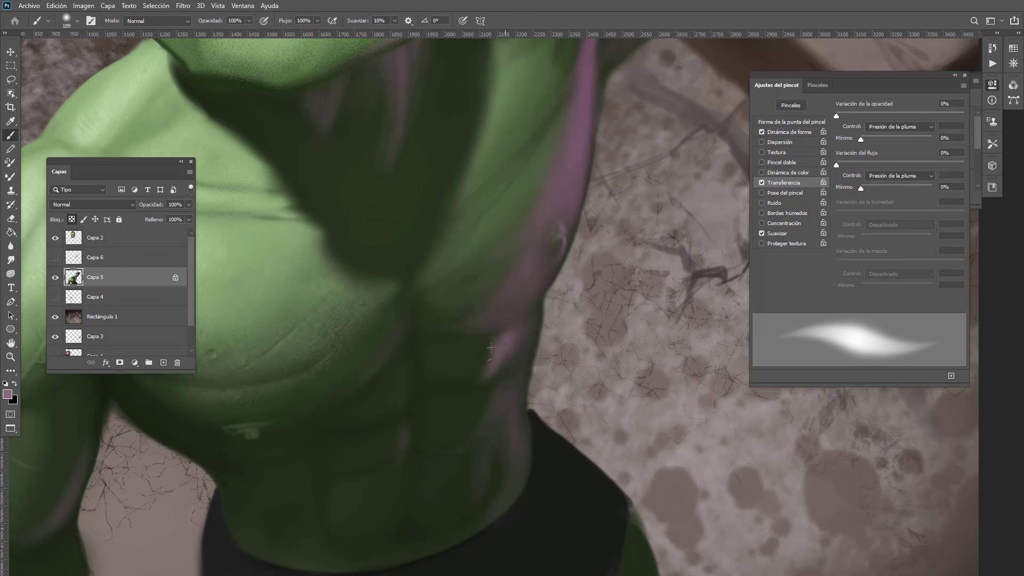
Step: Broaden the pink patch below the ribs with a 330 px soft brush and shade a dark green crease above it
alt+right_click(490, 353)
mouse_move(489, 341)
mouse_down()
mouse_move(460, 385)
mouse_move(474, 374)
mouse_up()
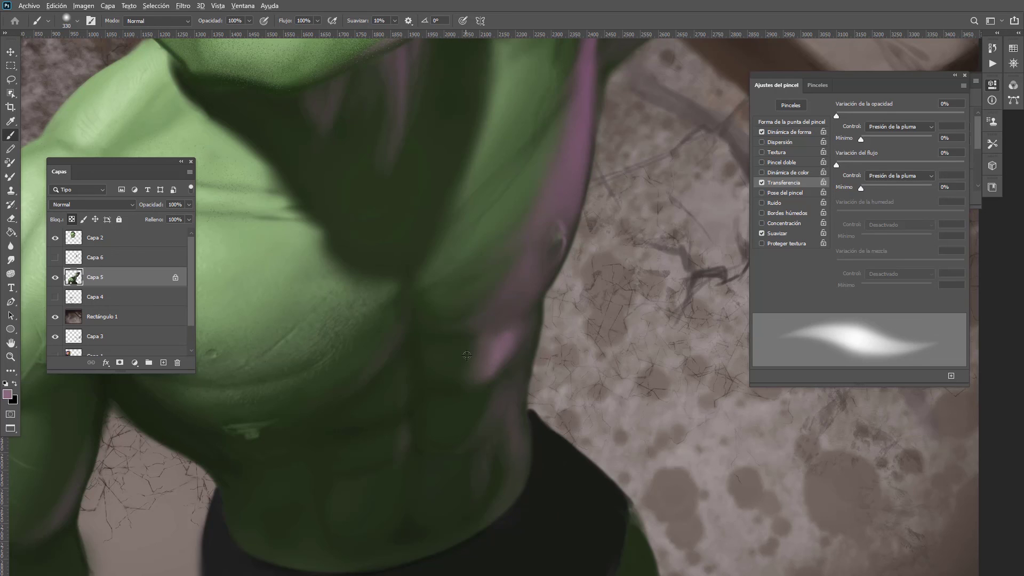
alt+click(470, 351)
alt+click(485, 354)
alt+click(457, 357)
drag(475, 330, 440, 334)
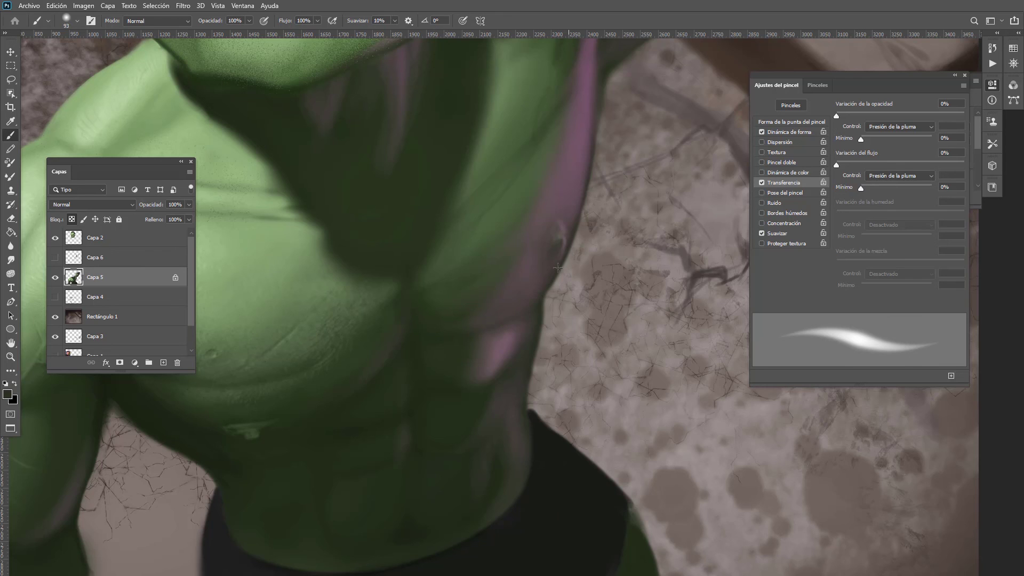
key(ctrl+0)
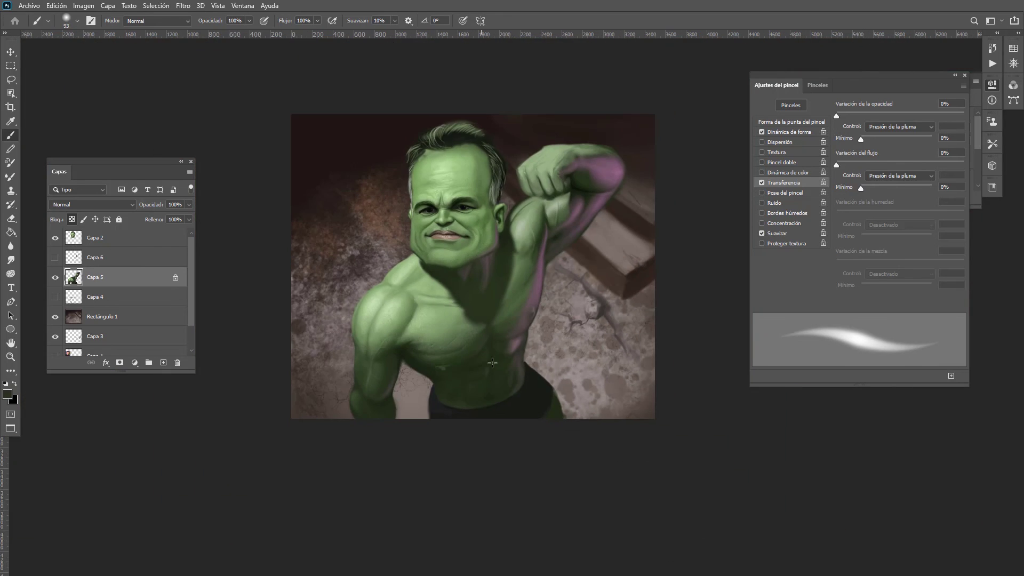
Step: Blend sampled mauve down the torso's outer side and start a second pink abdominal patch below the first with a 160 px soft brush
drag(507, 346, 555, 349)
alt+click(537, 347)
alt+click(559, 329)
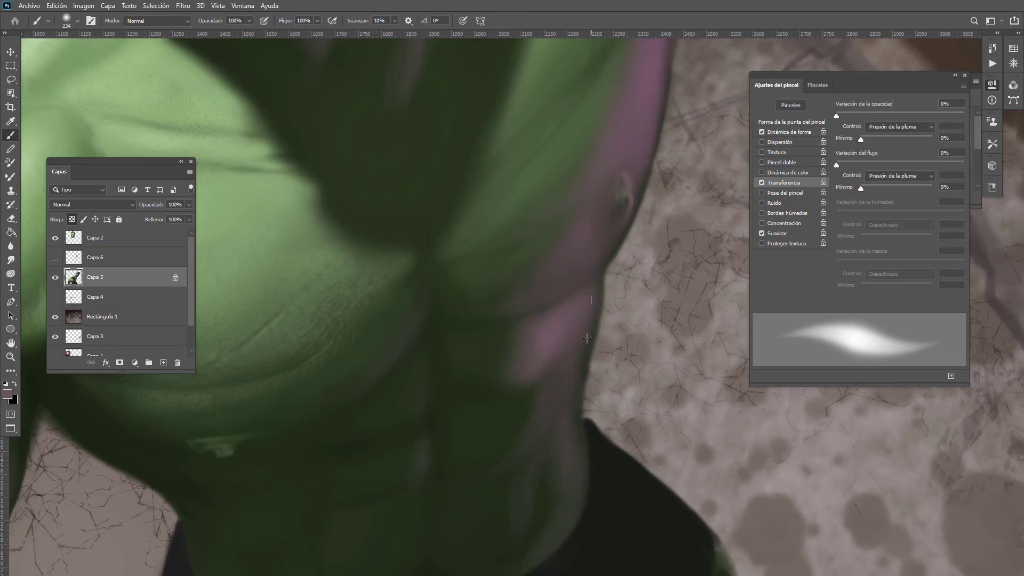
alt+click(544, 346)
alt+right_click(539, 370)
drag(532, 404, 516, 439)
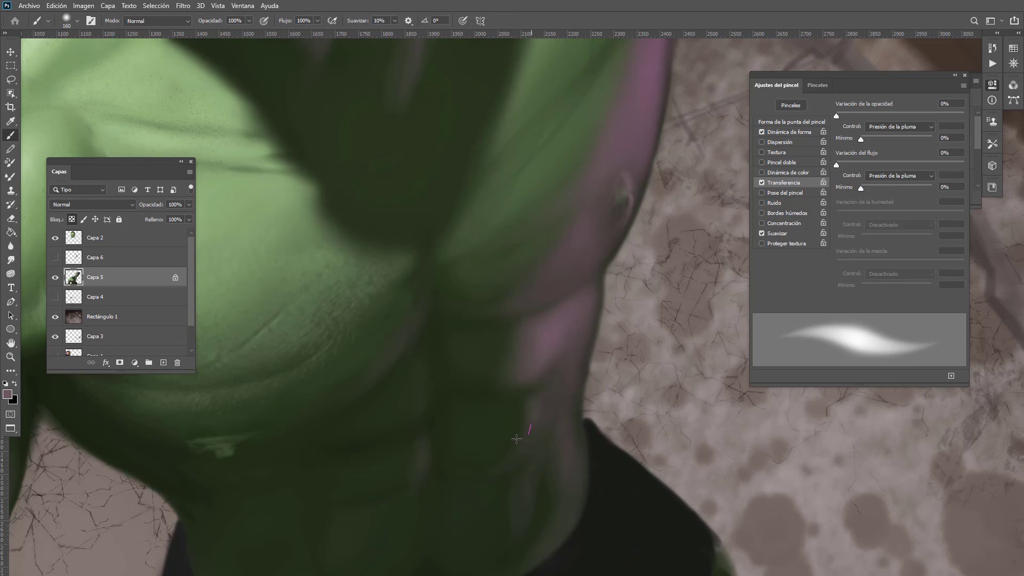
drag(534, 394, 499, 460)
mouse_move(559, 306)
mouse_down()
mouse_move(447, 308)
mouse_move(704, 320)
mouse_up()
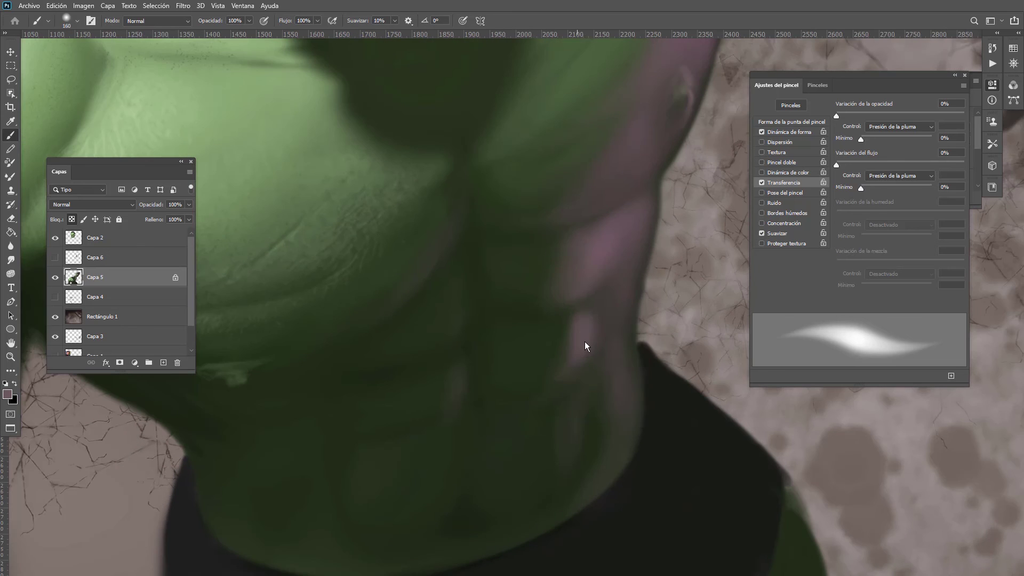
Step: Widen the second pink abdominal patch towards the middle of the belly with a 262 px soft brush
alt+right_click(580, 341)
mouse_move(556, 340)
mouse_down()
mouse_move(527, 378)
mouse_move(537, 328)
mouse_move(518, 373)
mouse_move(511, 351)
mouse_move(533, 327)
mouse_move(472, 326)
mouse_up()
alt+click(516, 342)
alt+click(560, 251)
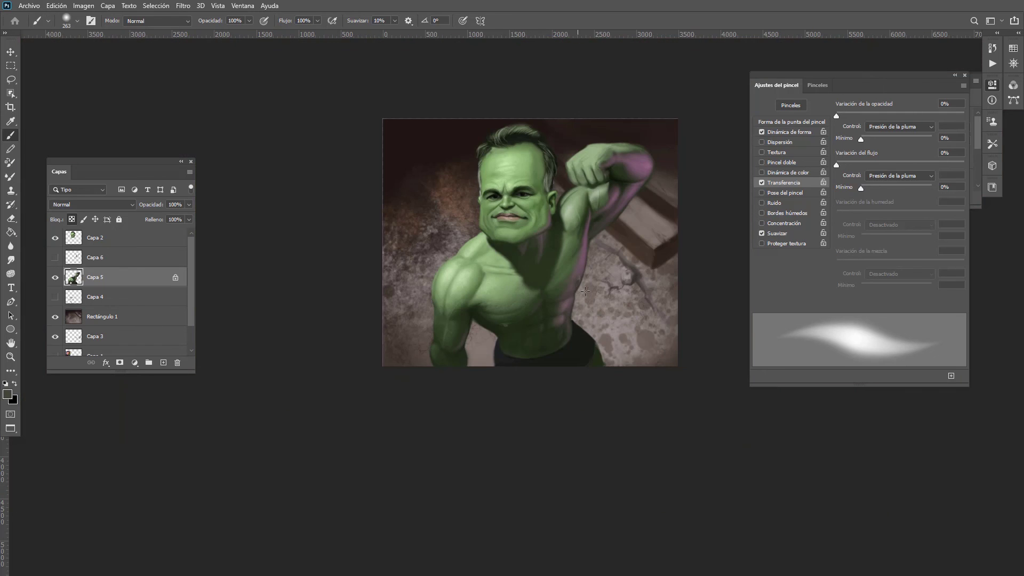
Step: Blend sampled mauve and dark green along the outer waist beside the two abdominal patches, starting with the 262 px soft brush
mouse_move(537, 318)
mouse_down()
mouse_move(585, 314)
mouse_move(575, 367)
mouse_up()
alt+click(542, 341)
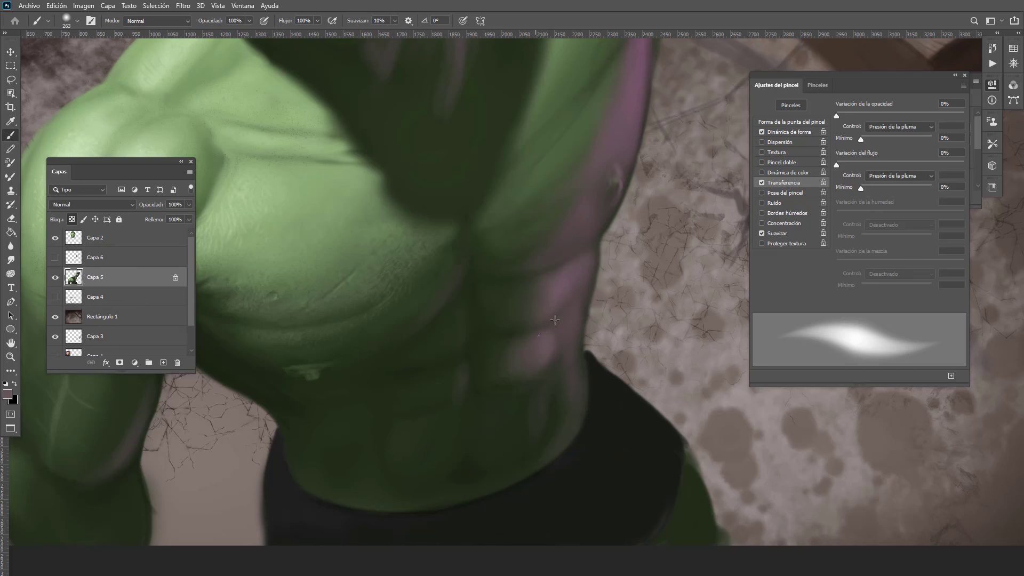
alt+click(561, 377)
mouse_move(566, 331)
mouse_down()
mouse_move(526, 328)
mouse_move(571, 341)
mouse_move(564, 378)
mouse_up()
alt+click(566, 294)
mouse_move(569, 296)
mouse_down()
mouse_move(579, 295)
mouse_move(572, 349)
mouse_move(558, 336)
mouse_move(603, 338)
mouse_up()
alt+click(553, 336)
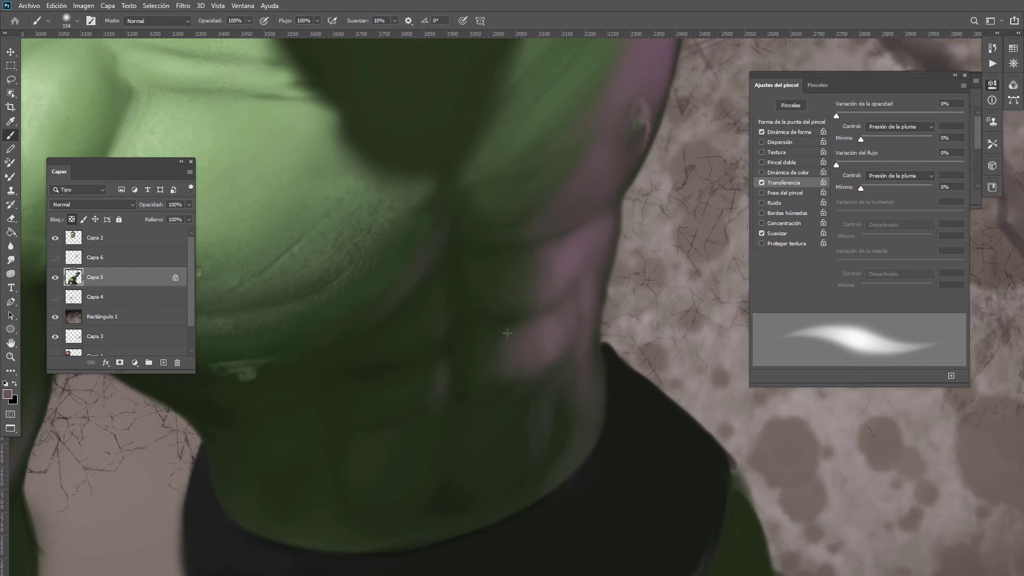
Step: Shape the second abdominal patch and define the dark creases around it with sampled dark green and mauve, using a 137 px soft brush
mouse_move(532, 343)
mouse_down()
mouse_move(545, 344)
mouse_move(492, 380)
mouse_up()
alt+click(556, 378)
drag(565, 355, 542, 353)
drag(564, 308, 581, 297)
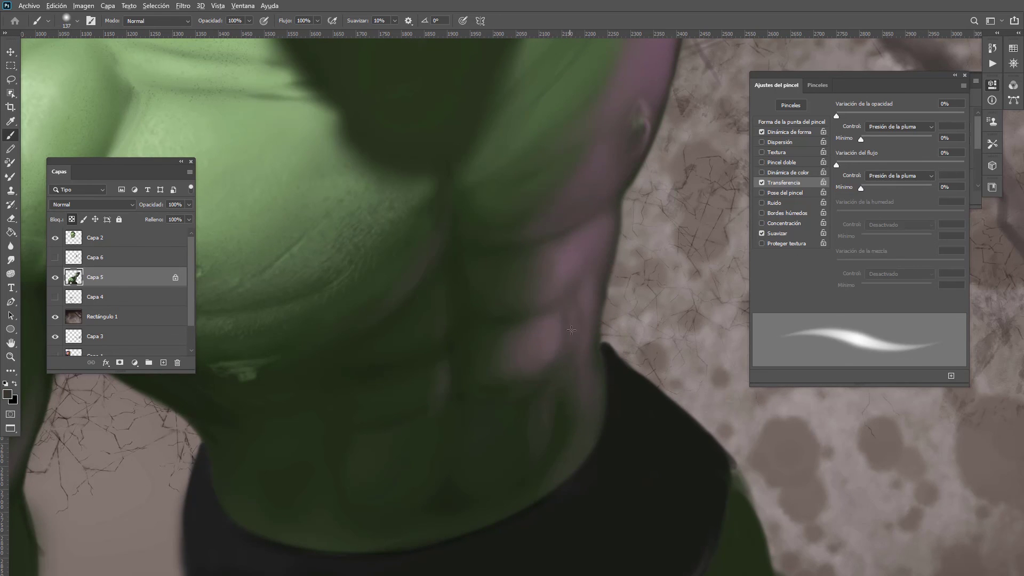
alt+click(567, 363)
mouse_move(566, 353)
mouse_down()
mouse_move(565, 309)
mouse_move(572, 355)
mouse_up()
alt+click(570, 322)
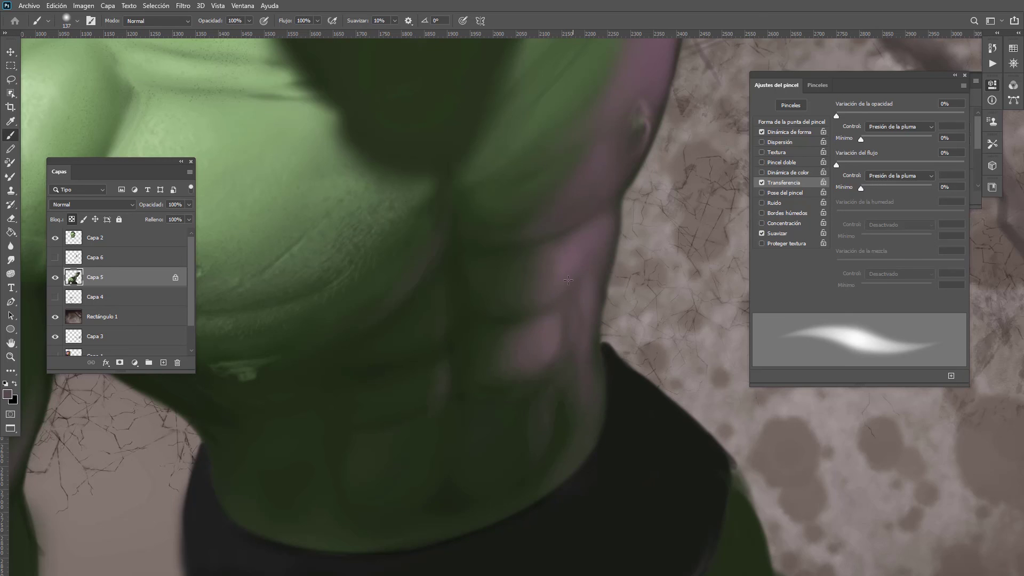
alt+click(566, 263)
Step: Add a third pink patch lower on the abdomen and separate it with dark creases using a 56 px brush
key(ctrl+0)
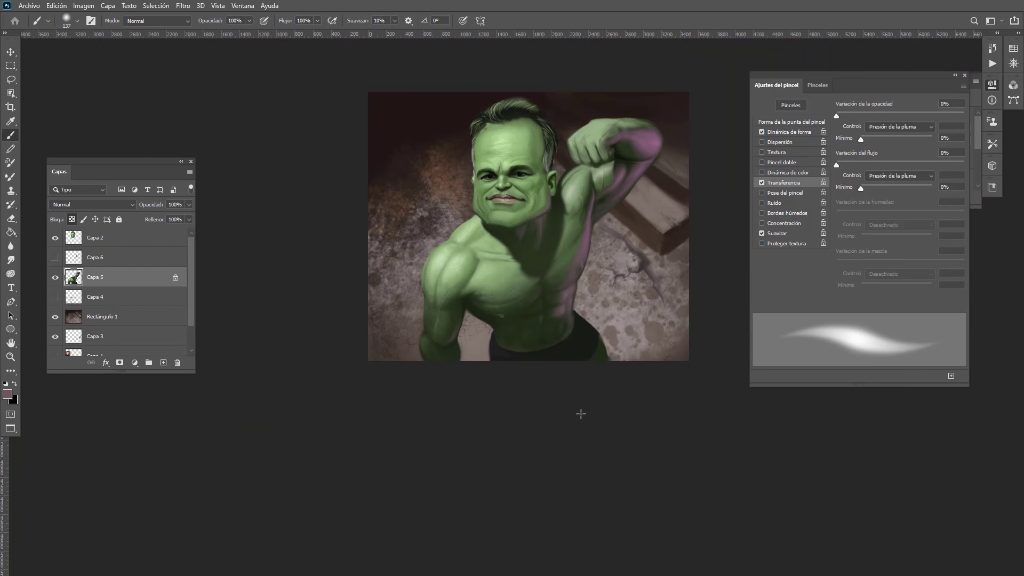
scroll(577, 308, up, 5)
alt+click(569, 283)
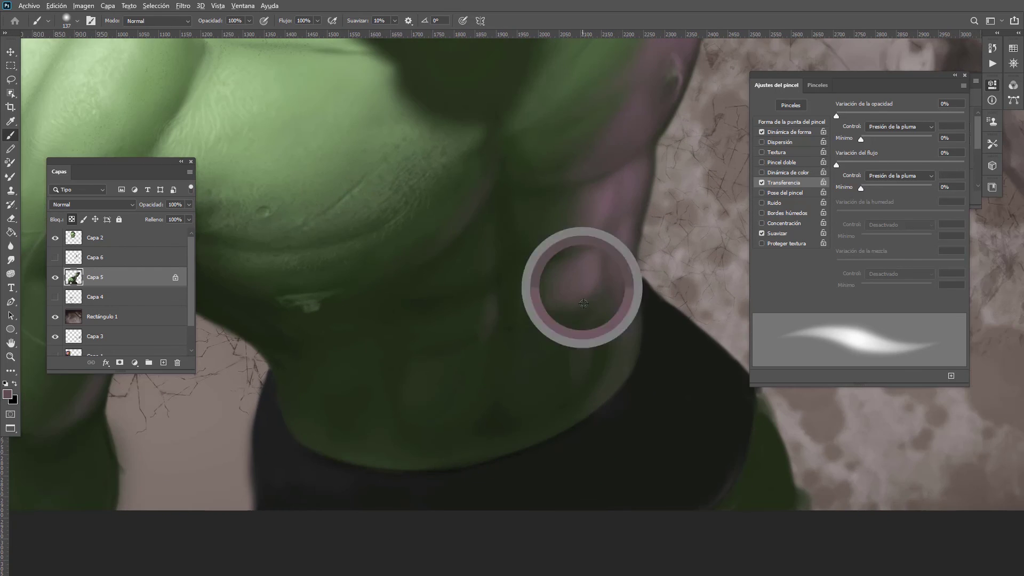
mouse_move(568, 315)
mouse_down()
mouse_move(529, 326)
mouse_move(536, 338)
mouse_move(569, 328)
mouse_move(529, 343)
mouse_up()
alt+click(569, 330)
mouse_move(515, 276)
mouse_down()
mouse_move(527, 349)
mouse_move(526, 327)
mouse_move(488, 326)
mouse_move(611, 271)
mouse_up()
alt+click(584, 330)
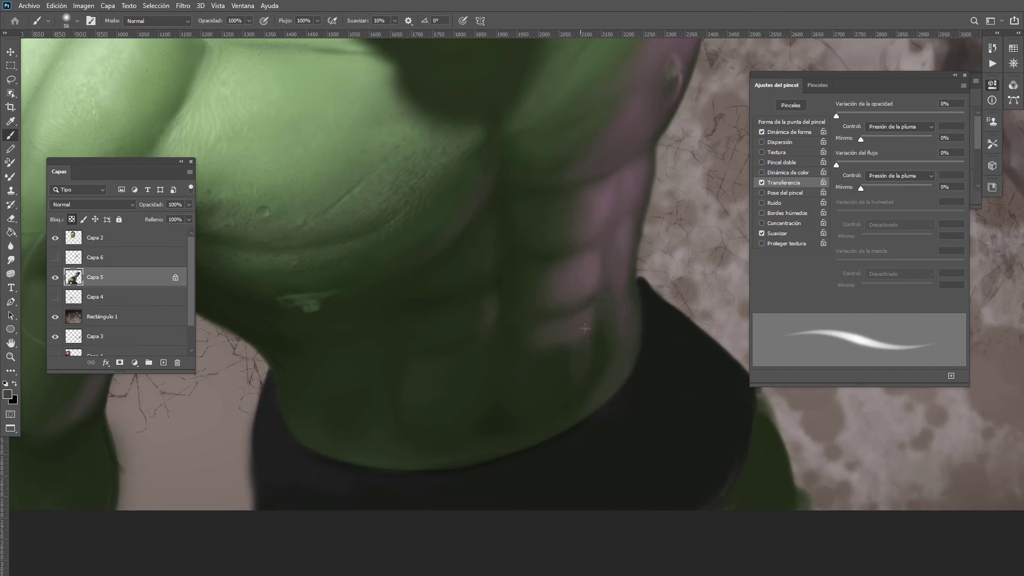
mouse_move(591, 342)
mouse_down()
mouse_move(561, 402)
mouse_move(588, 390)
mouse_move(583, 351)
mouse_move(566, 417)
mouse_move(563, 347)
mouse_move(536, 383)
mouse_move(586, 355)
mouse_up()
Step: Extend the mauve light down to the waistband with a 178 px soft brush and darken its inner side with a 267 px brush
alt+click(588, 273)
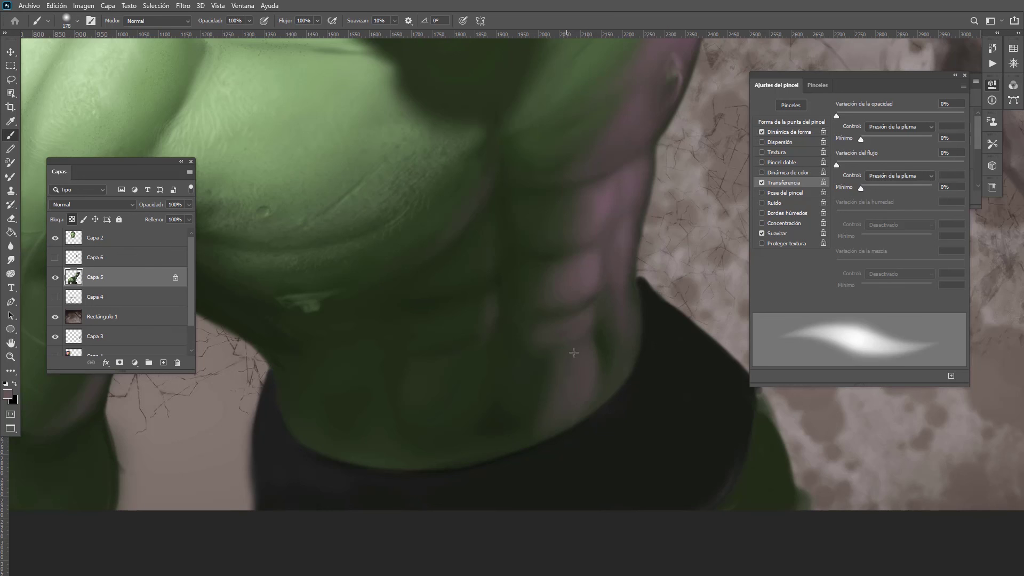
alt+right_click(545, 391)
mouse_move(543, 387)
mouse_down()
mouse_move(519, 423)
mouse_move(534, 371)
mouse_move(494, 438)
mouse_up()
alt+click(518, 361)
drag(563, 306, 432, 346)
scroll(600, 266, up, 5)
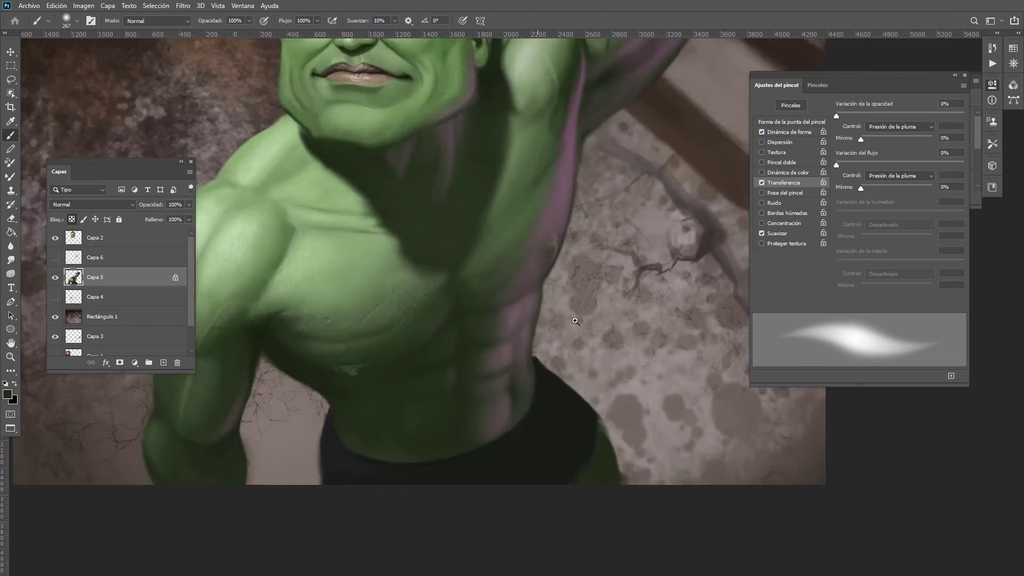
Step: Extend the mauve rim along the outer edge of the waist down towards the waistband with a 93 px soft brush
drag(575, 321, 597, 335)
alt+click(502, 325)
alt+right_click(526, 348)
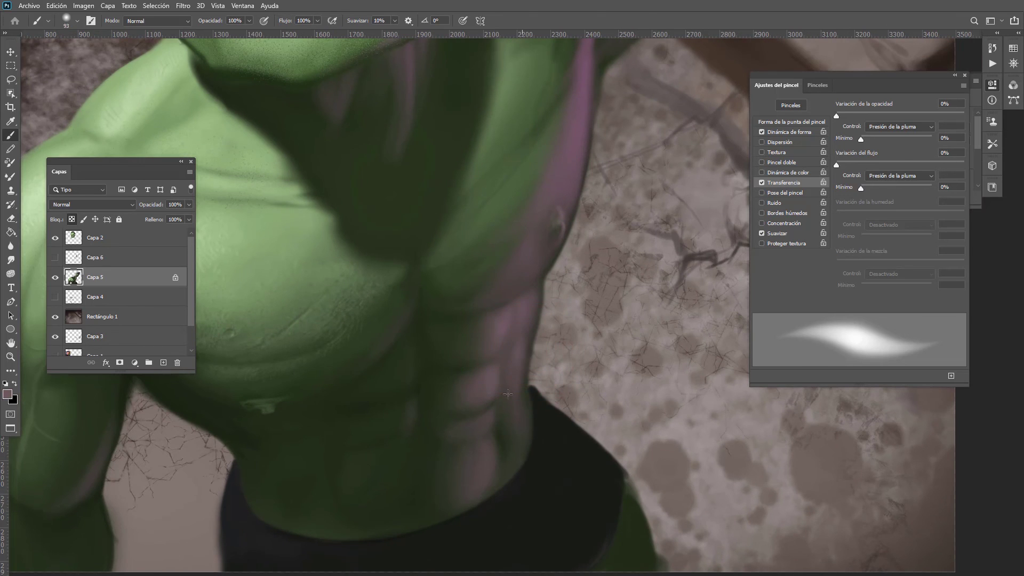
drag(507, 411, 484, 429)
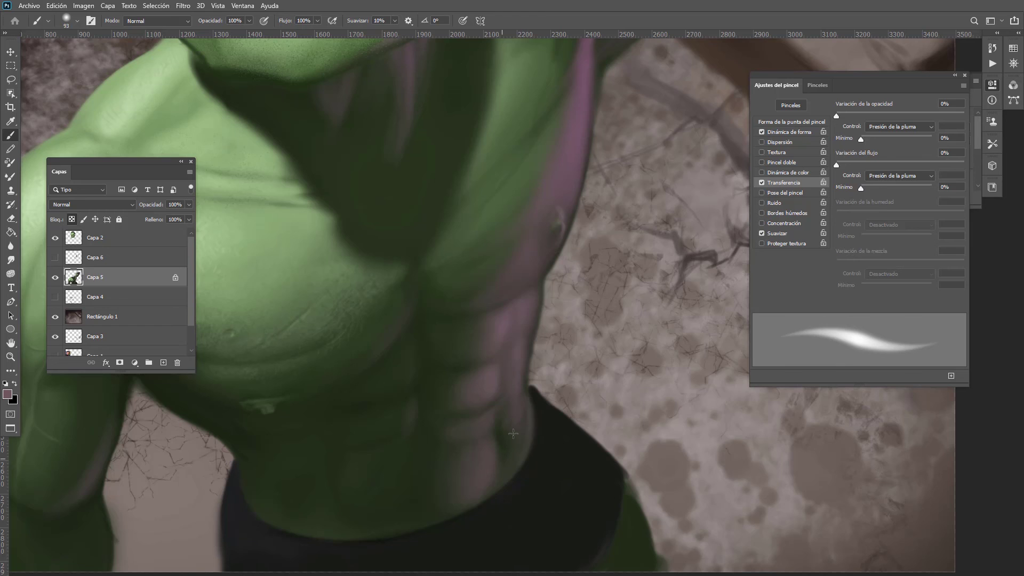
scroll(512, 355, down, 4)
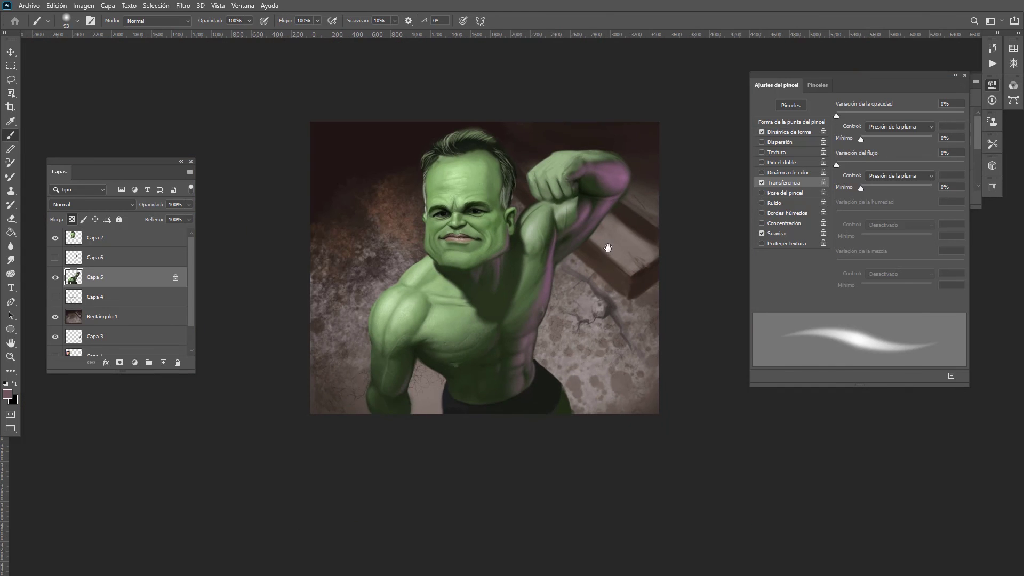
Step: Paint a pink patch on the raised upper arm beside the biceps, enlarging the soft brush to 270 px
scroll(612, 216, up, 4)
alt+right_click(572, 244)
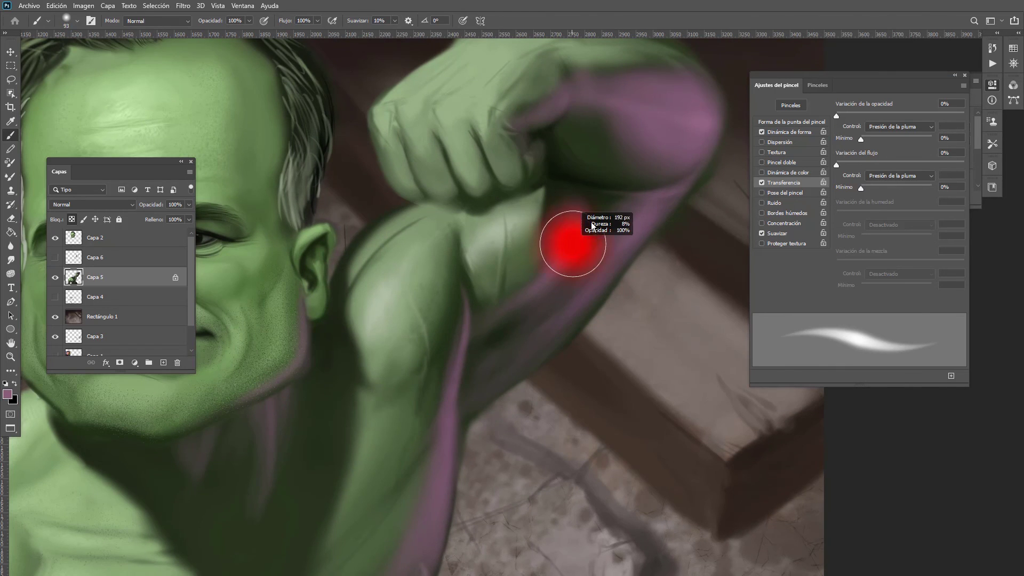
drag(566, 206, 539, 277)
drag(539, 229, 558, 207)
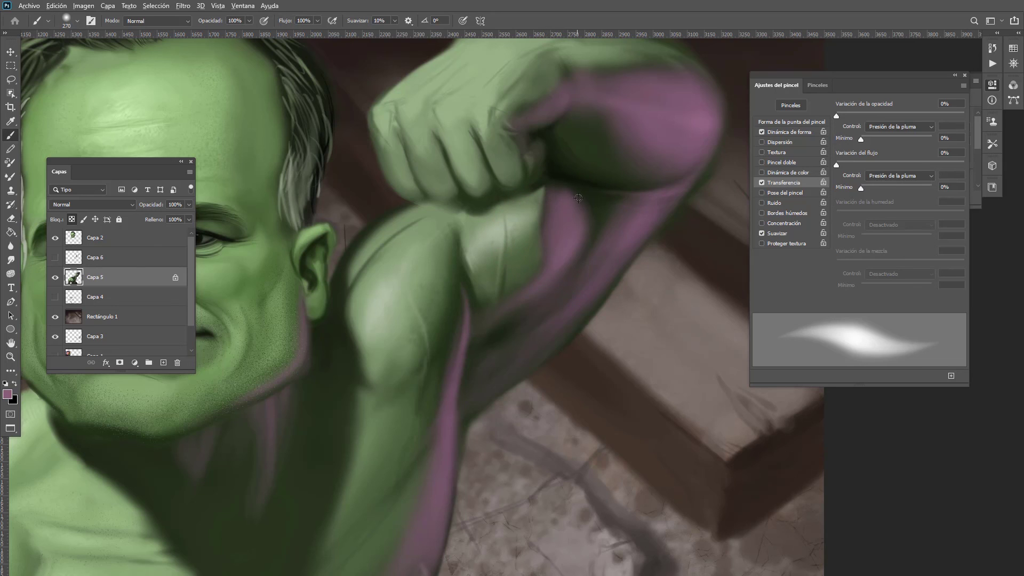
Step: Soften the new pink patch beside the biceps into the surrounding shadow with sampled tones, using the 270 px soft brush
alt+click(583, 199)
mouse_move(565, 188)
mouse_down()
mouse_move(572, 216)
mouse_move(567, 201)
mouse_move(569, 265)
mouse_up()
alt+click(572, 215)
alt+click(544, 180)
alt+click(569, 225)
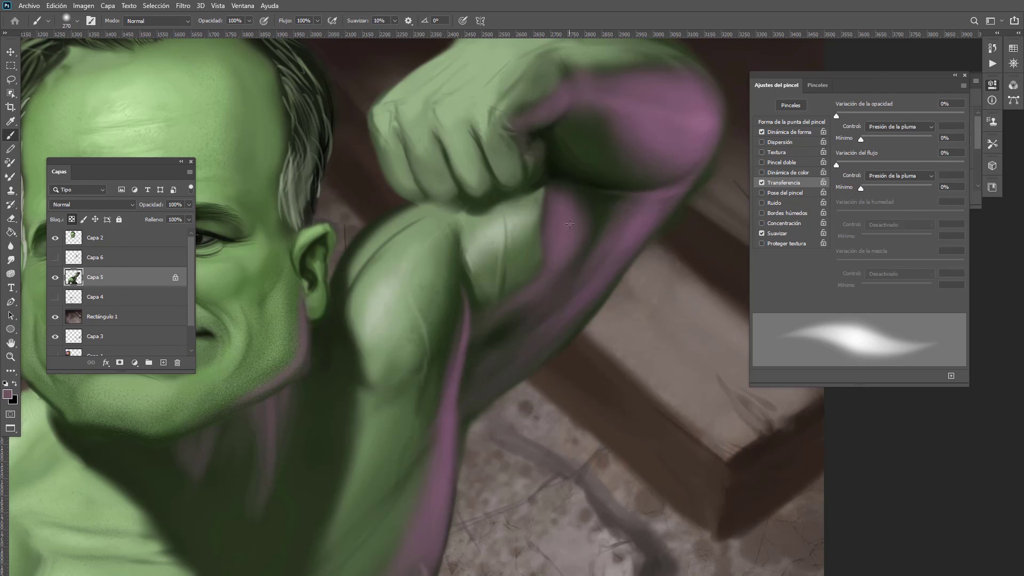
key(ctrl+0)
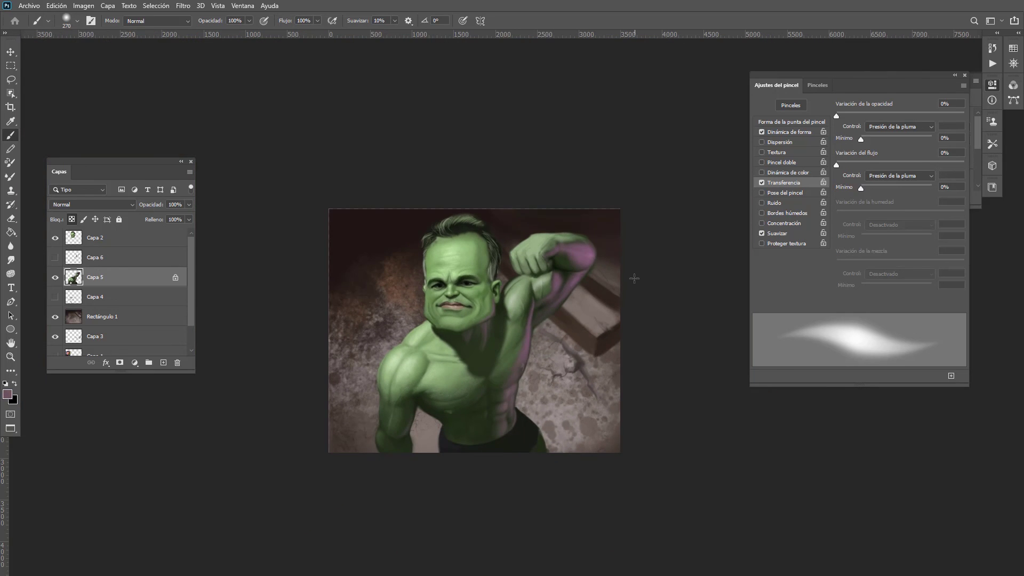
Step: Deepen the shadow around the pink patch on the raised upper arm with a sampled near-black tone and a 107 px soft brush
mouse_move(556, 289)
mouse_down()
mouse_move(583, 282)
mouse_move(525, 256)
mouse_move(545, 241)
mouse_move(546, 266)
mouse_move(562, 254)
mouse_move(540, 248)
mouse_move(534, 224)
mouse_up()
alt+click(558, 247)
alt+click(566, 241)
alt+click(566, 218)
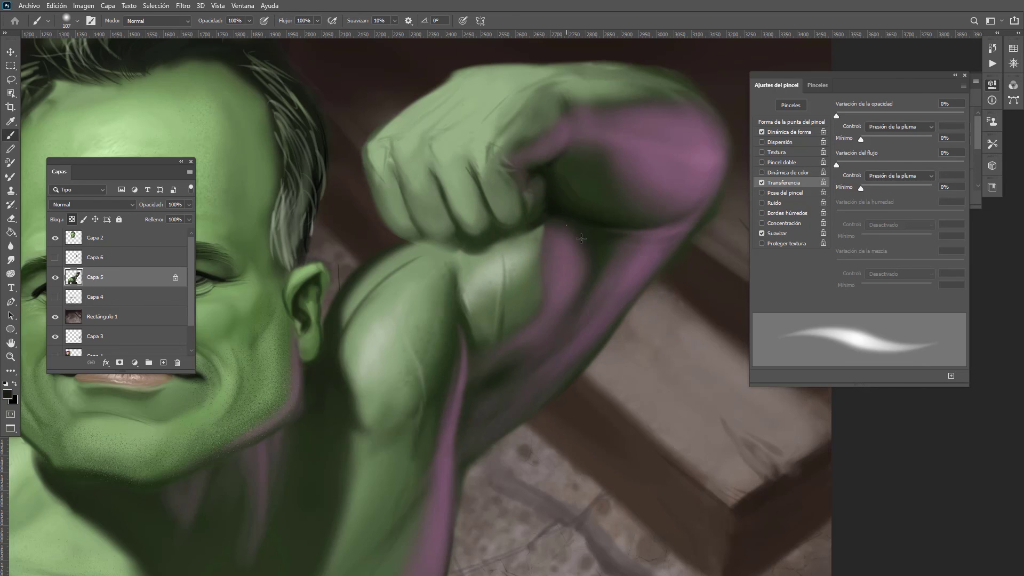
drag(548, 291, 492, 326)
drag(567, 328, 583, 306)
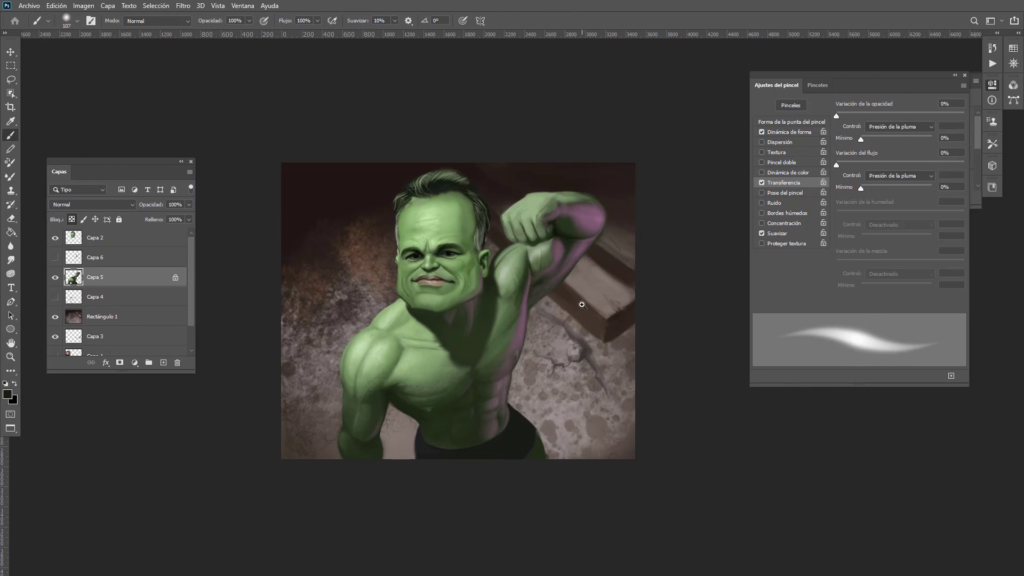
Step: Touch up the highlight on the raised arm's biceps with sampled light green and a 51 px soft brush
drag(552, 253, 572, 258)
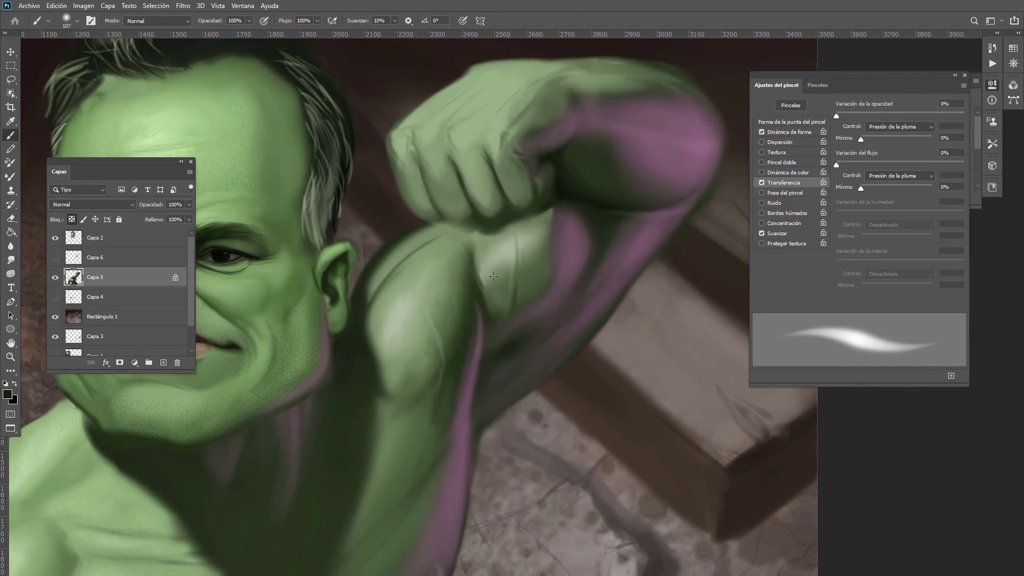
alt+click(509, 240)
mouse_move(498, 238)
mouse_down()
mouse_move(497, 253)
mouse_move(482, 232)
mouse_move(494, 274)
mouse_up()
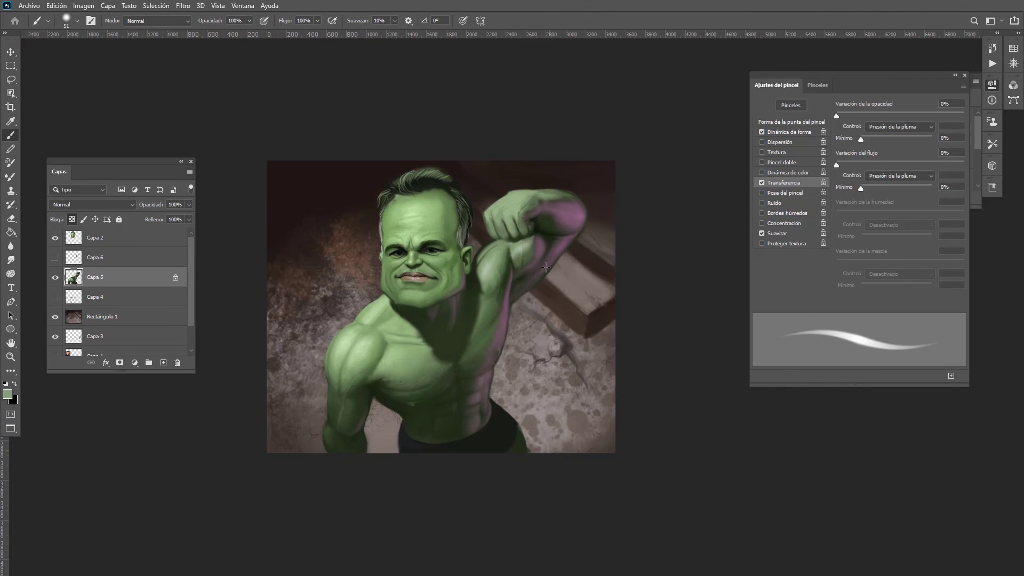
Step: Blend the edge between the raised arm's biceps and the pink patch with sampled tones and a 31 px soft brush
drag(530, 240, 556, 286)
alt+click(550, 233)
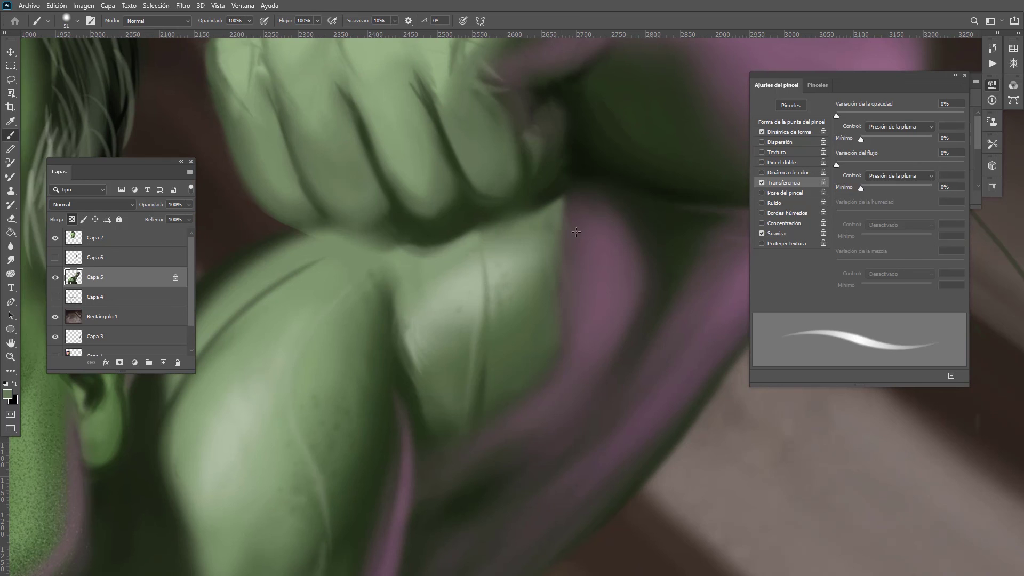
mouse_move(572, 288)
mouse_down()
mouse_move(560, 274)
mouse_move(569, 270)
mouse_up()
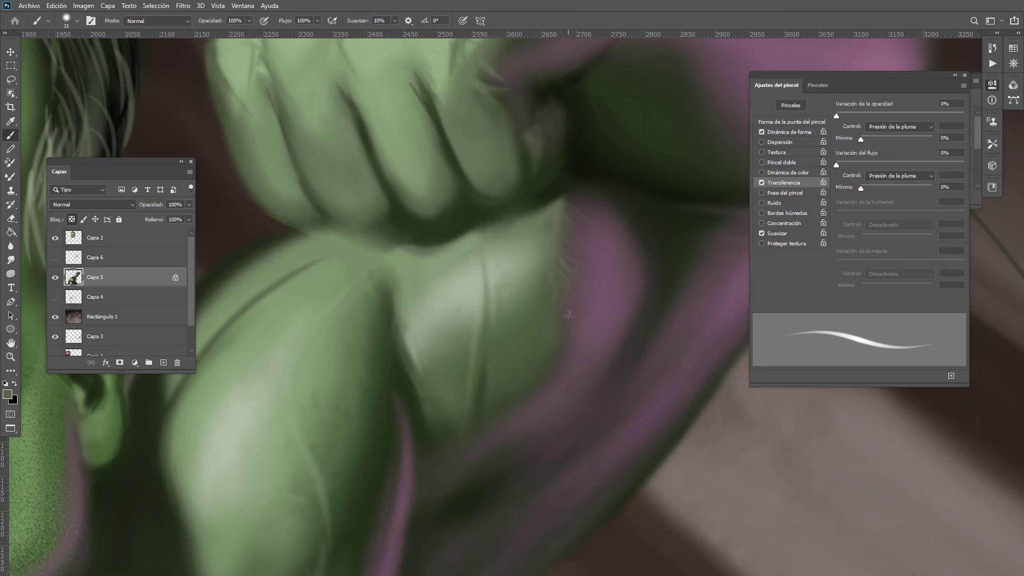
alt+click(539, 301)
alt+click(562, 324)
mouse_move(597, 274)
mouse_down()
mouse_move(517, 304)
mouse_move(661, 291)
mouse_move(612, 356)
mouse_up()
alt+click(639, 323)
alt+click(608, 311)
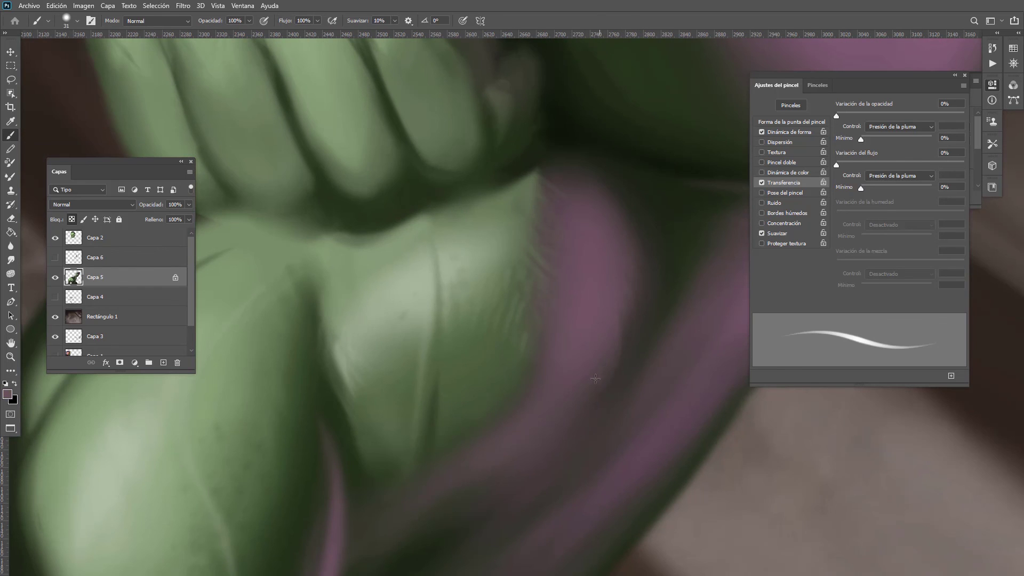
Step: Refine the pink patch's lower edge and paint a dark crease across the biceps' outer corner with sampled tones and a 71 px soft brush
scroll(573, 300, down, 5)
scroll(603, 266, up, 4)
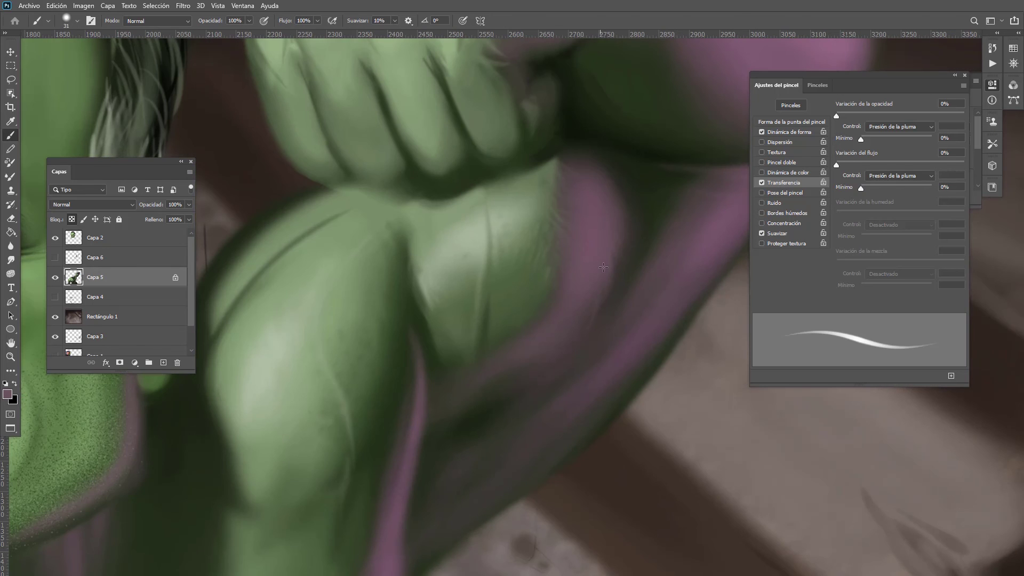
drag(571, 330, 555, 348)
drag(546, 338, 565, 336)
alt+click(571, 322)
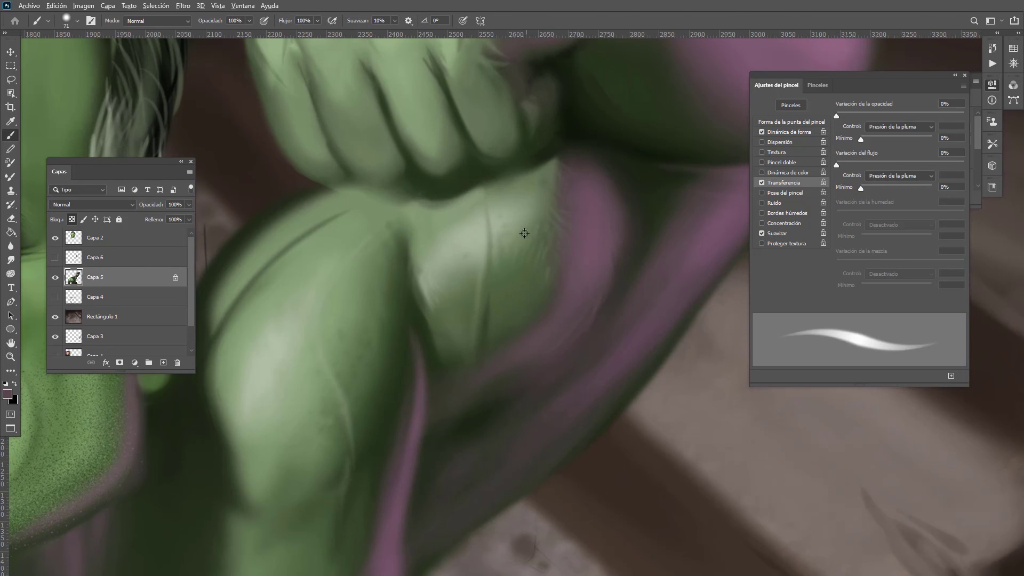
alt+click(513, 180)
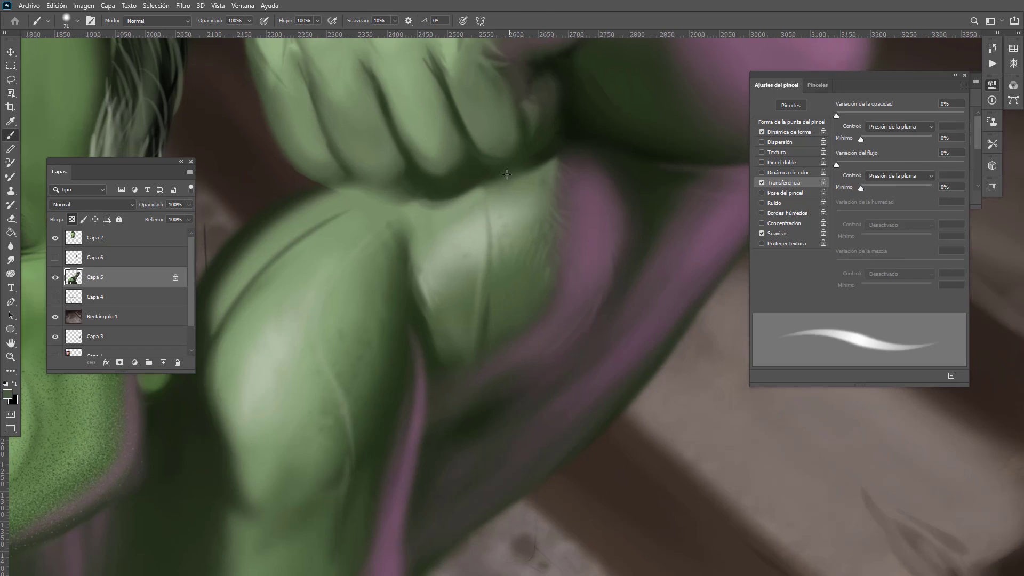
drag(555, 222, 521, 184)
alt+click(517, 200)
alt+click(532, 203)
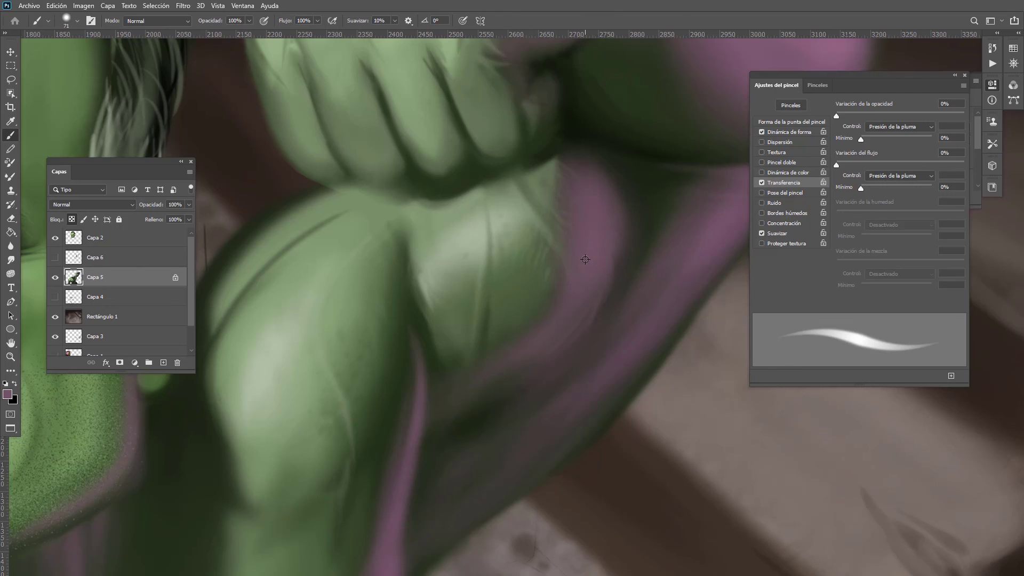
Step: Paint thin light pink veins running down across the pink patch on the raised upper arm with a small soft brush
alt+shift+right_click(587, 259)
scroll(584, 256, down, 6)
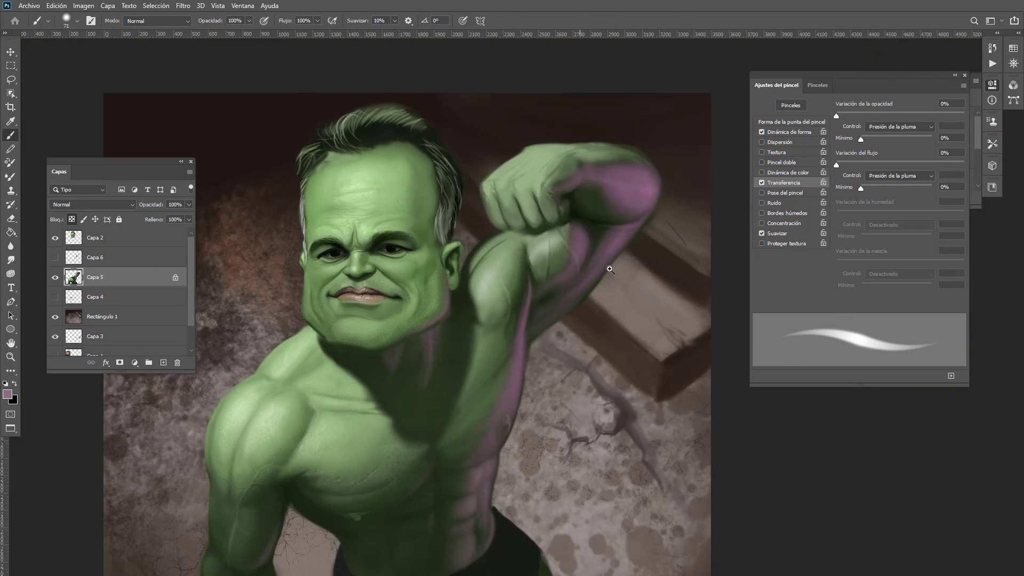
scroll(608, 269, up, 7)
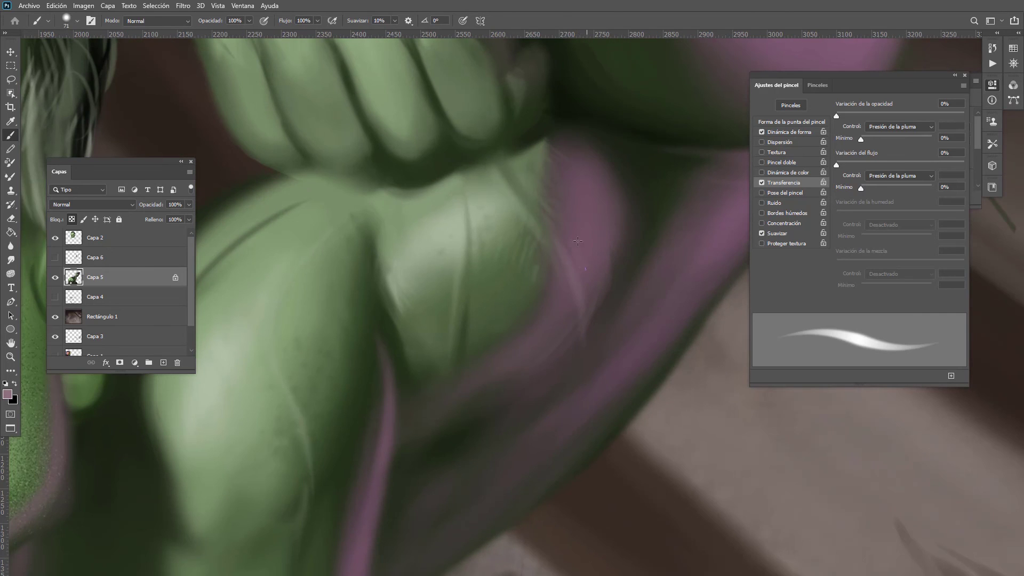
alt+right_click(560, 217)
alt+right_click(571, 274)
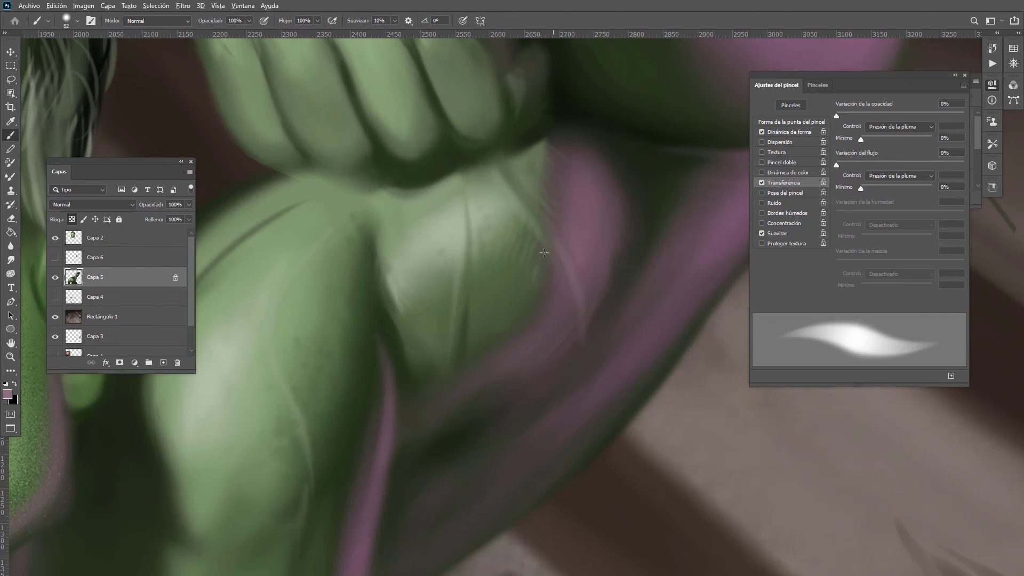
drag(566, 257, 567, 266)
alt+click(576, 371)
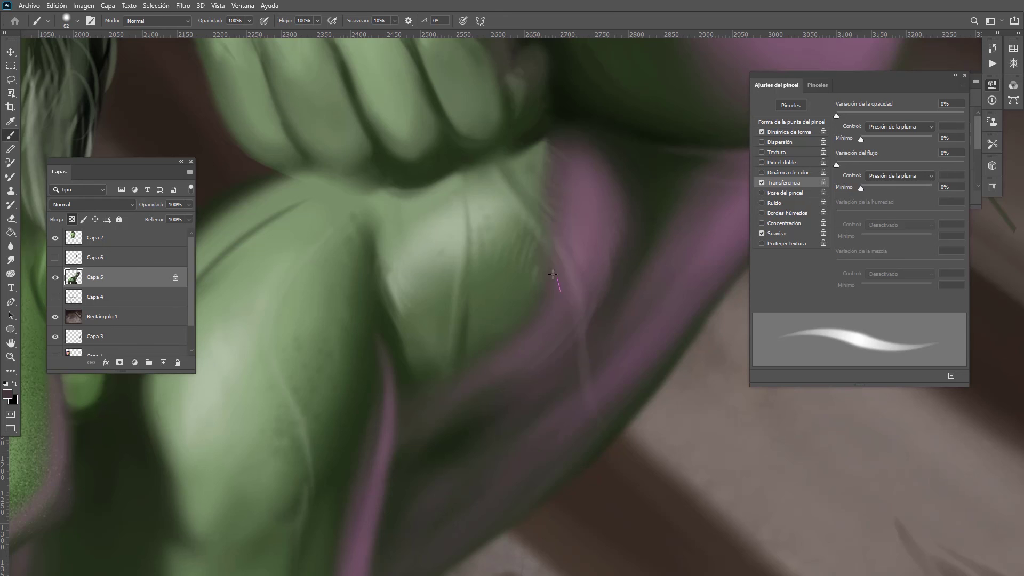
mouse_move(572, 294)
mouse_down()
mouse_move(553, 297)
mouse_move(602, 285)
mouse_move(551, 386)
mouse_up()
alt+click(573, 255)
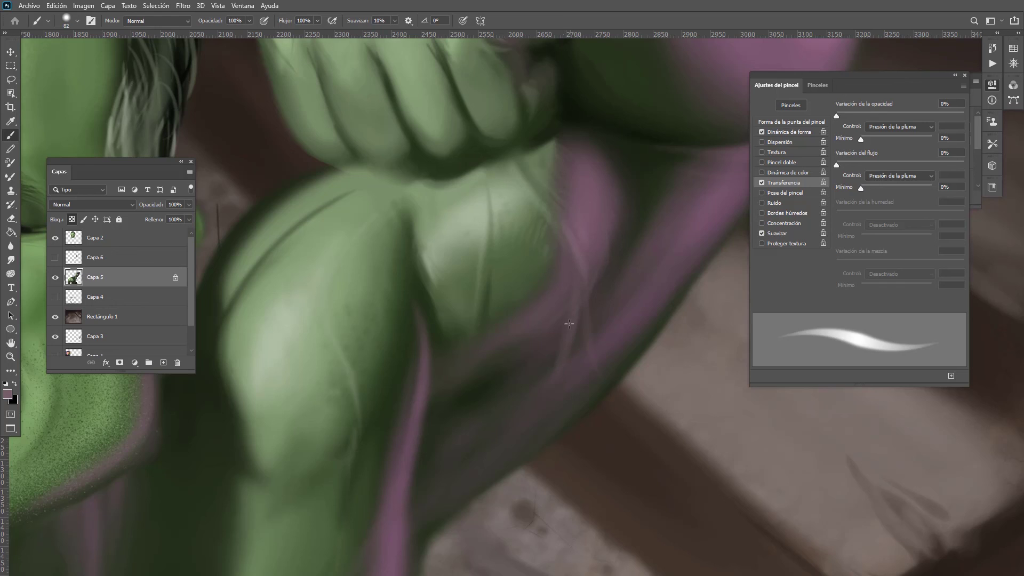
Step: Soften the shading below the new veins on the raised upper arm with sampled dark tones and a 150 px soft brush
alt+click(548, 357)
alt+click(548, 342)
key(bracketright)
key(bracketright)
key(bracketright)
key(bracketright)
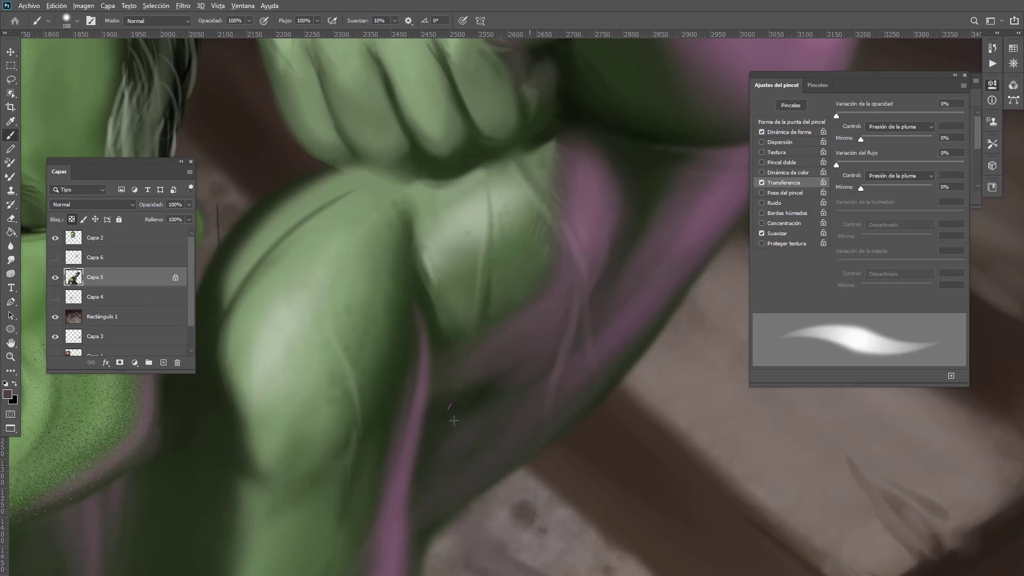
key(ctrl+0)
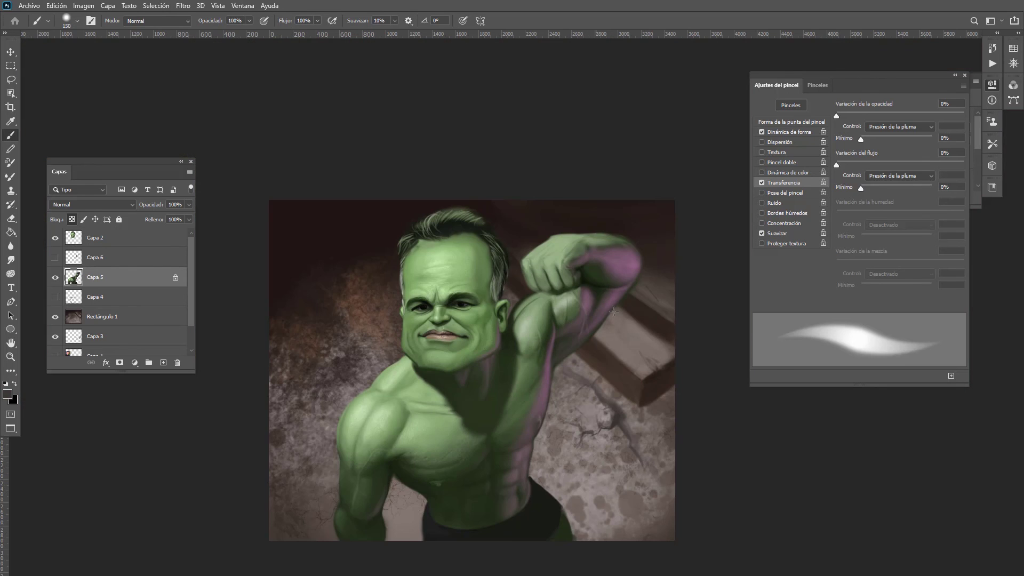
Step: Paint a thin light pink vein along the outer pink band of the raised upper arm with sampled pink and a smaller soft brush
ctrl+click(614, 319)
alt+click(634, 235)
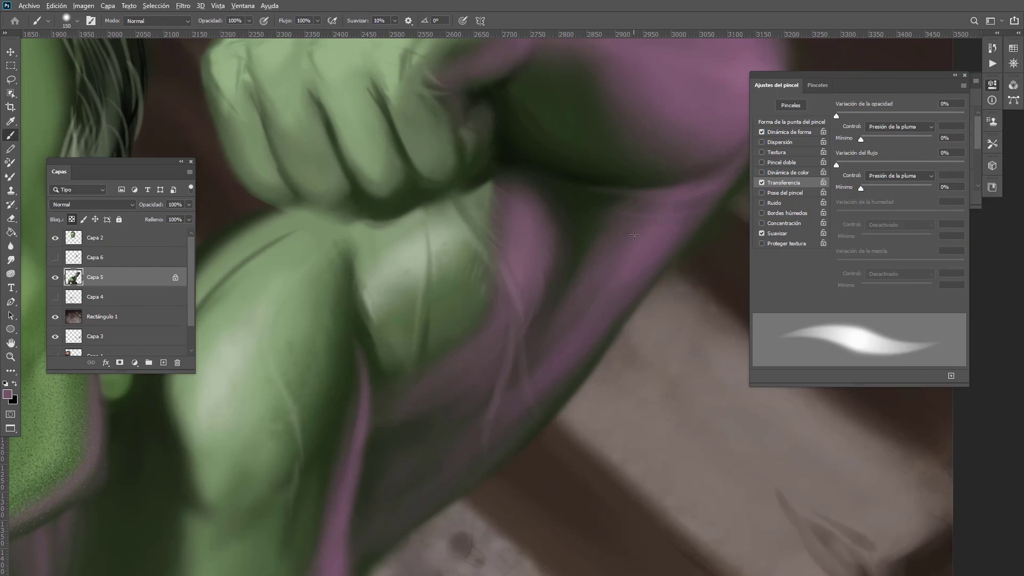
alt+click(601, 302)
drag(590, 295, 584, 295)
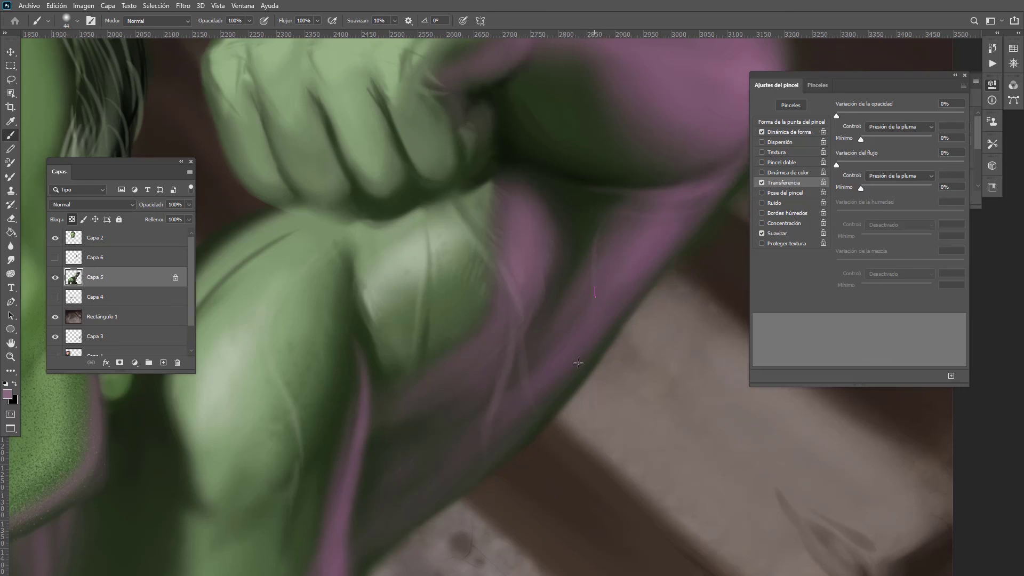
drag(600, 226, 566, 391)
alt+right_click(565, 392)
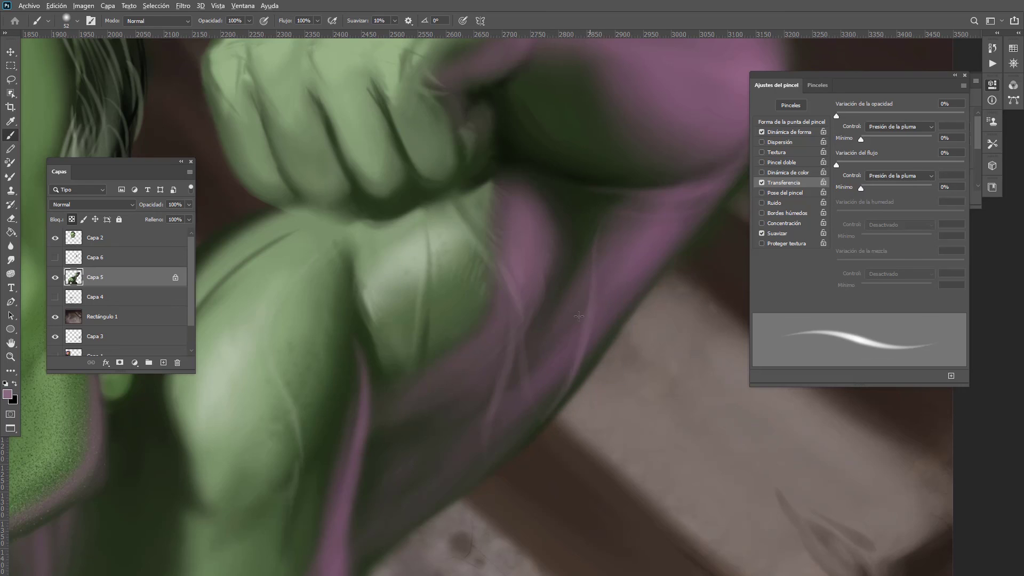
Step: Extend the pink rim light along the underside of the raised upper arm toward the armpit with sampled tones
alt+click(581, 284)
mouse_move(581, 291)
mouse_down()
mouse_move(517, 445)
mouse_move(529, 410)
mouse_up()
alt+click(583, 338)
mouse_move(518, 421)
mouse_down()
mouse_move(384, 478)
mouse_move(520, 422)
mouse_move(362, 498)
mouse_up()
mouse_move(532, 343)
mouse_down()
mouse_move(459, 378)
mouse_move(522, 350)
mouse_up()
mouse_move(521, 350)
mouse_down()
mouse_move(546, 349)
mouse_move(497, 330)
mouse_up()
alt+click(536, 324)
ctrl+click(494, 340)
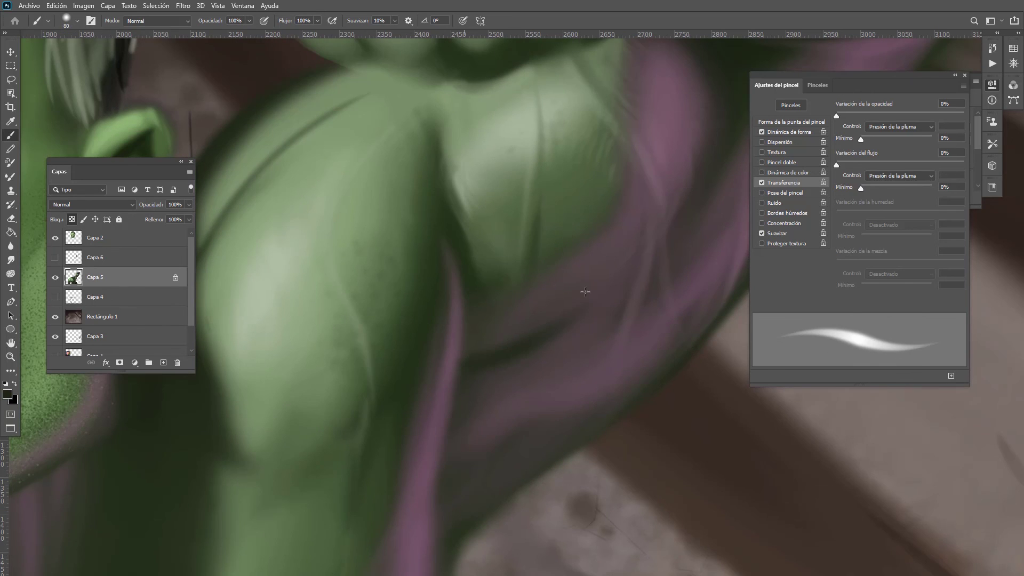
Step: Deepen the dark crease beside the armpit and blend the muted pink above it with sampled tones, starting with a 50 px soft brush
mouse_move(467, 370)
mouse_down()
mouse_move(447, 420)
mouse_move(446, 368)
mouse_up()
alt+click(453, 335)
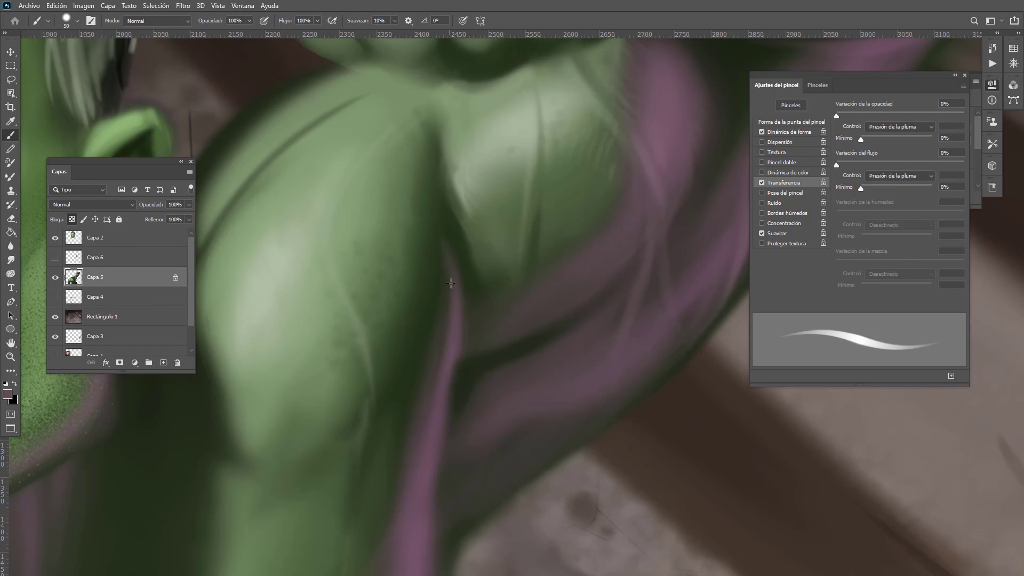
mouse_move(485, 321)
mouse_down()
mouse_move(416, 375)
mouse_move(588, 254)
mouse_up()
alt+click(488, 320)
drag(520, 297, 544, 290)
mouse_move(488, 320)
mouse_down()
mouse_move(560, 265)
mouse_move(494, 353)
mouse_up()
alt+click(574, 272)
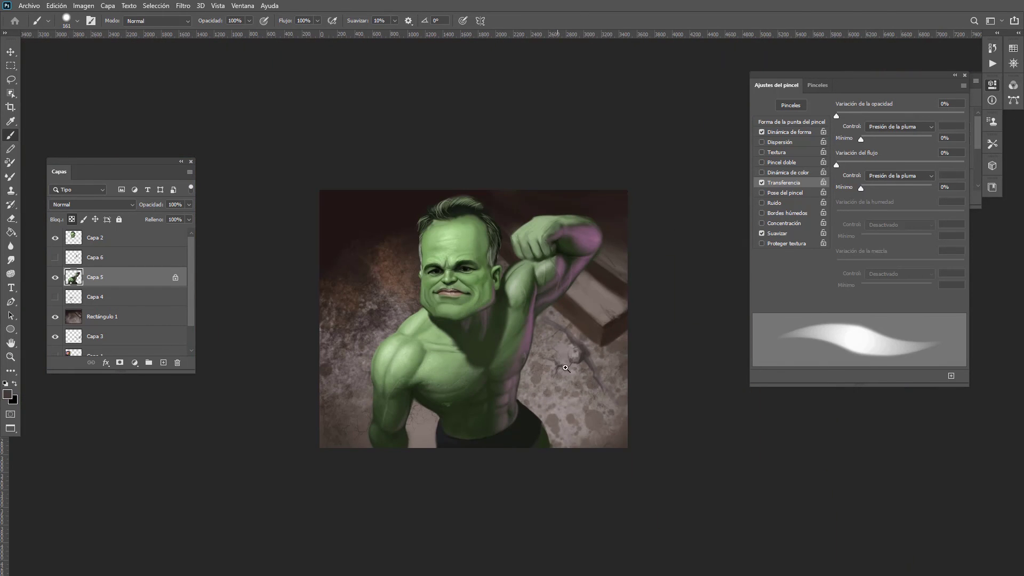
Step: Paint a large near-black shadow over the wall's lower corner beside the trousers on the Rectángulo 1 layer with a 770 px soft brush
drag(566, 368, 576, 356)
drag(547, 300, 472, 341)
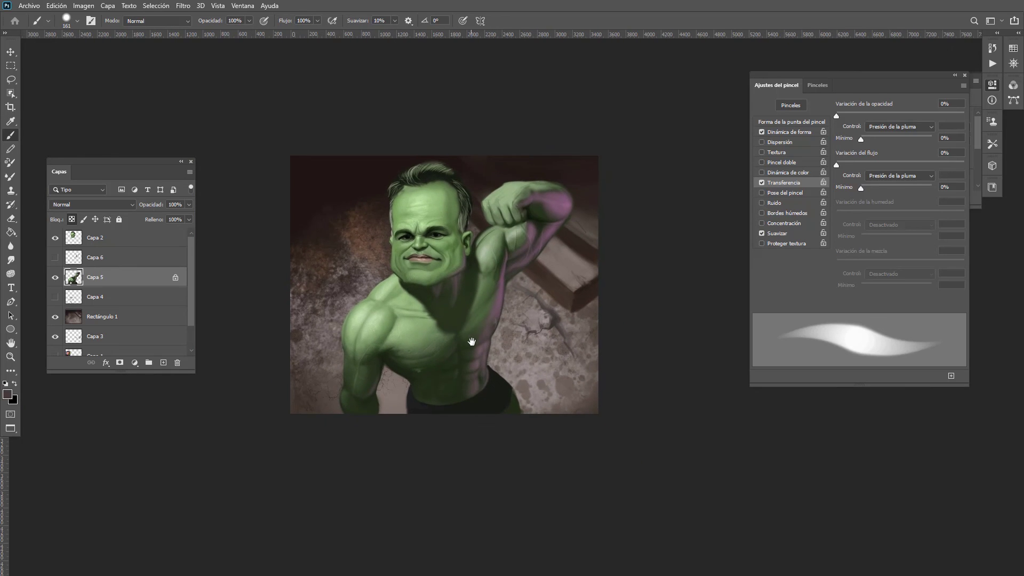
click(471, 317)
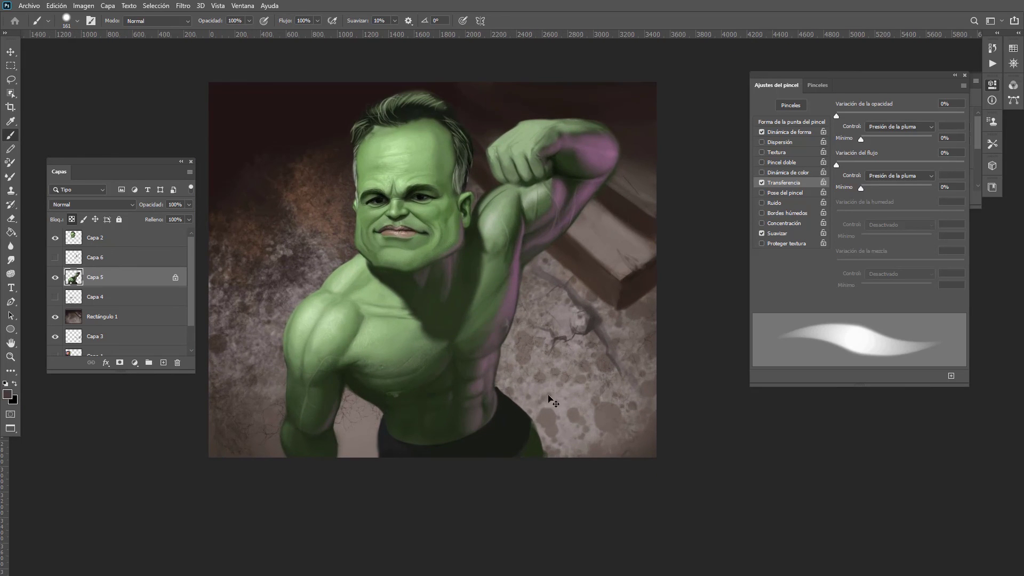
ctrl+click(573, 418)
mouse_move(556, 404)
mouse_down()
mouse_move(552, 412)
mouse_move(587, 409)
mouse_up()
mouse_move(545, 444)
mouse_down()
mouse_move(577, 438)
mouse_move(573, 431)
mouse_move(624, 451)
mouse_move(531, 424)
mouse_up()
mouse_move(555, 437)
mouse_down()
mouse_move(618, 441)
mouse_move(614, 421)
mouse_move(638, 438)
mouse_up()
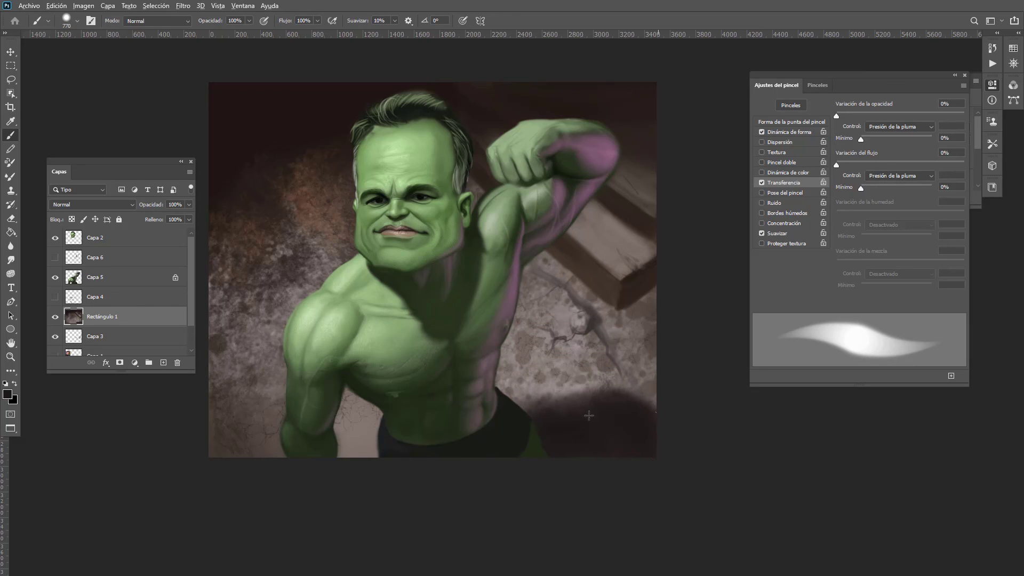
mouse_move(527, 428)
mouse_down()
mouse_move(531, 380)
mouse_move(576, 373)
mouse_up()
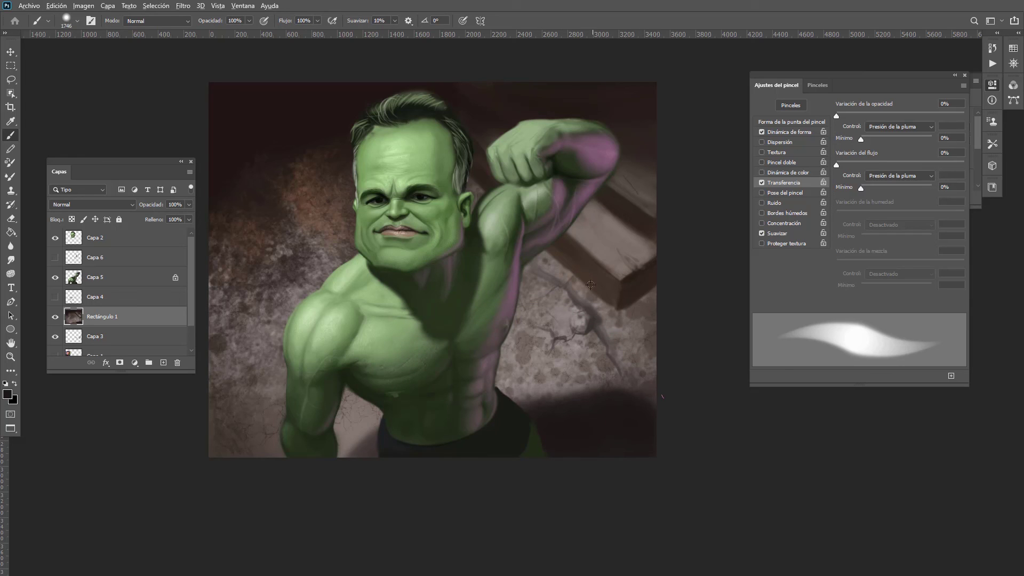
Step: Tint the new wall shadow with a pink glow sampled from the raised forearm, using a very large soft brush
alt+click(605, 155)
mouse_move(656, 374)
mouse_down()
mouse_move(669, 441)
mouse_move(616, 437)
mouse_up()
drag(607, 427, 669, 418)
mouse_move(640, 435)
mouse_down()
mouse_move(613, 431)
mouse_move(619, 454)
mouse_up()
alt+click(576, 423)
drag(634, 408, 653, 417)
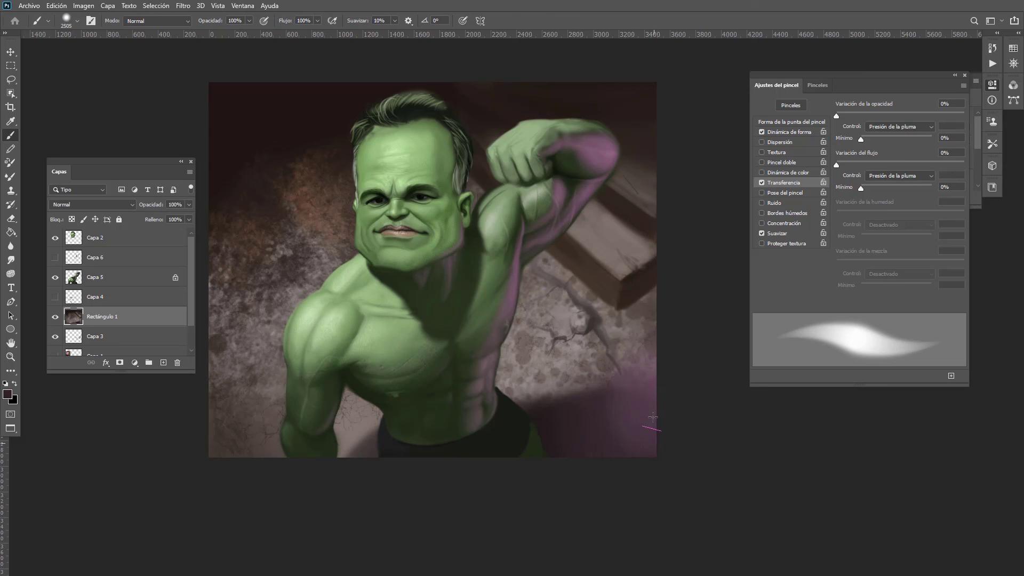
scroll(589, 362, down, 2)
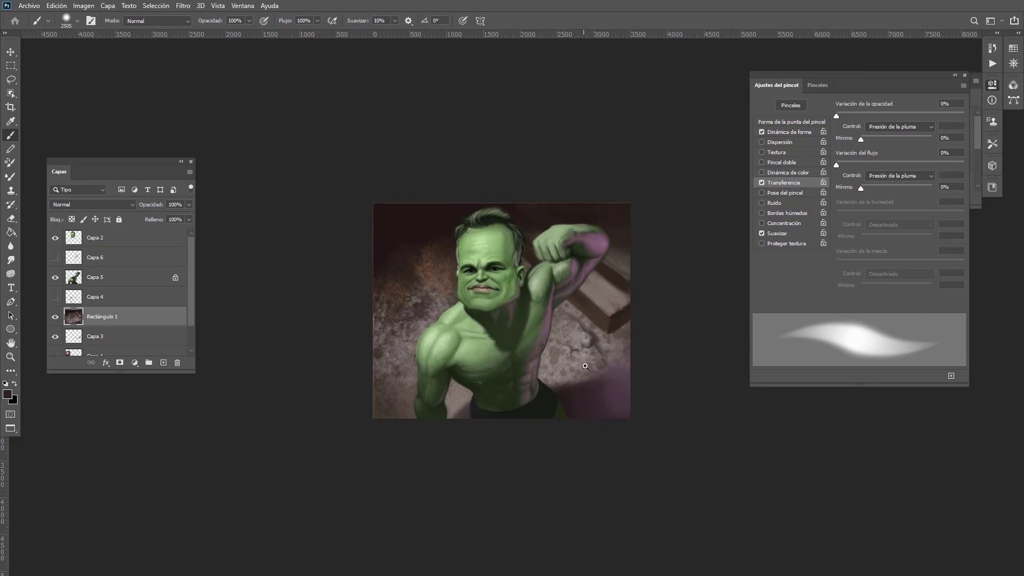
Step: Extend the wall crack down into the purple shadow with near-black strokes, using a 245 px soft brush
scroll(585, 366, up, 2)
drag(560, 415, 448, 415)
drag(588, 391, 566, 427)
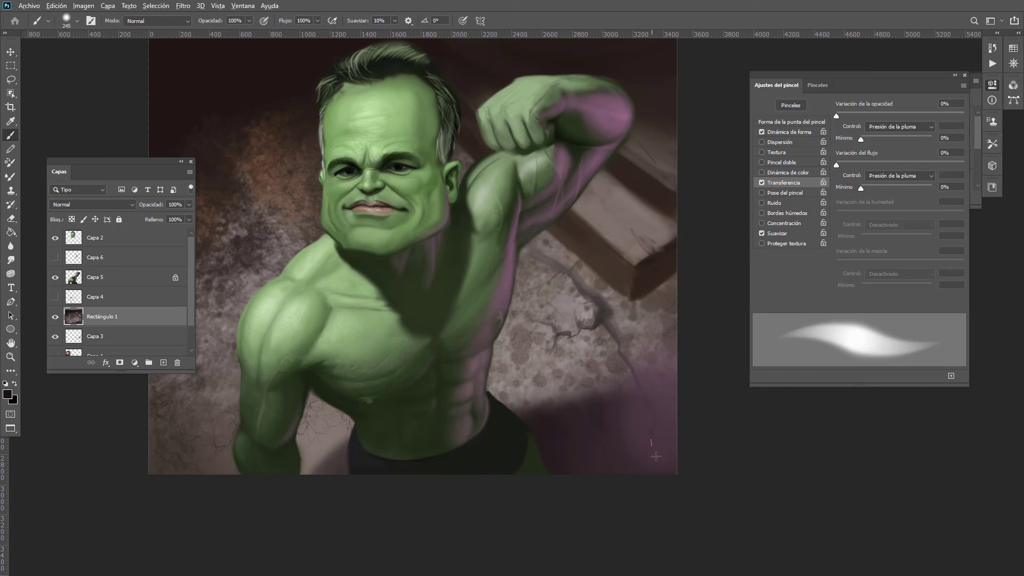
drag(631, 369, 654, 428)
mouse_move(595, 351)
mouse_down()
mouse_move(581, 349)
mouse_move(581, 338)
mouse_up()
click(590, 350)
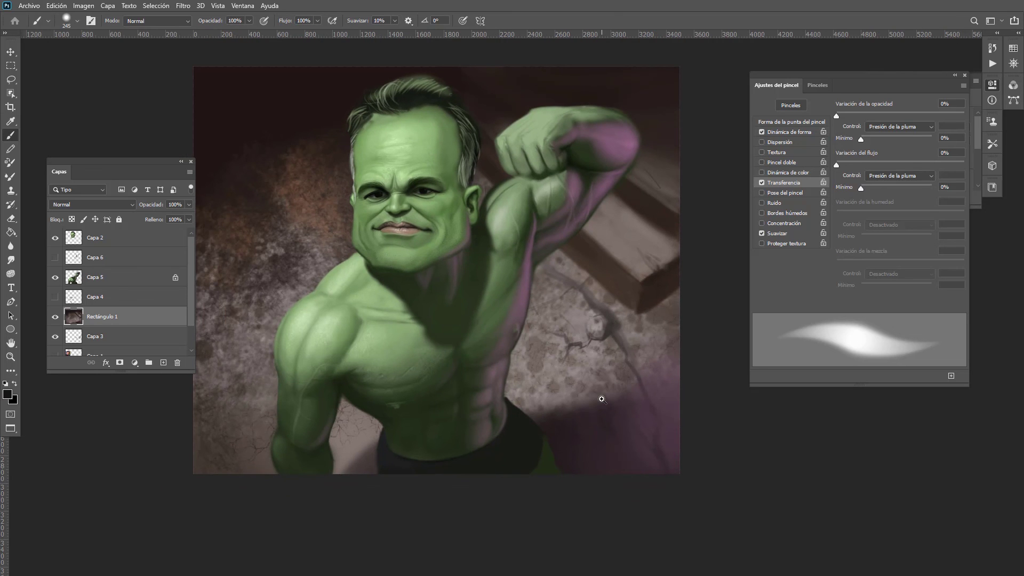
Step: Touch up the light upper face of the rubble block along its edge with a sampled greyish tone and a 95 px soft brush
drag(646, 224, 655, 238)
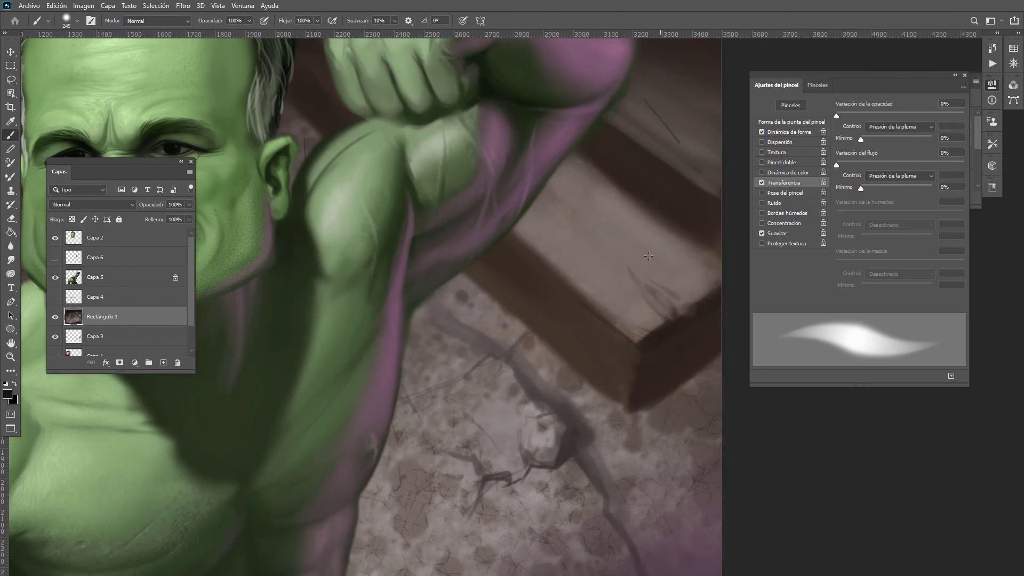
alt+click(567, 270)
drag(571, 275, 534, 278)
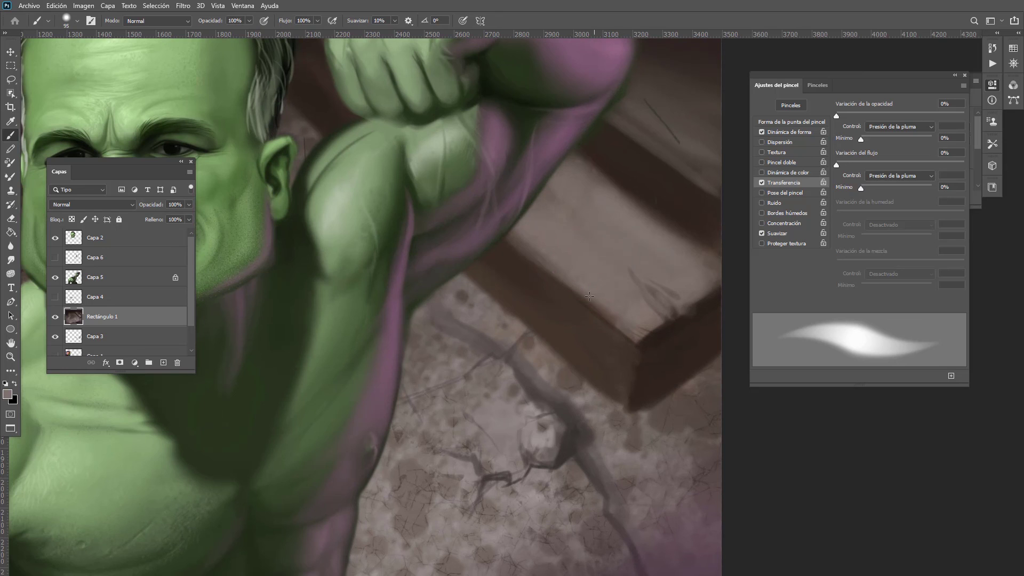
key(ctrl+0)
Step: Choose the Kyle's Concept Brushes - Sir Hairy 2 brush for texturing the background, after trying kyle fur long 1506
right_click(613, 388)
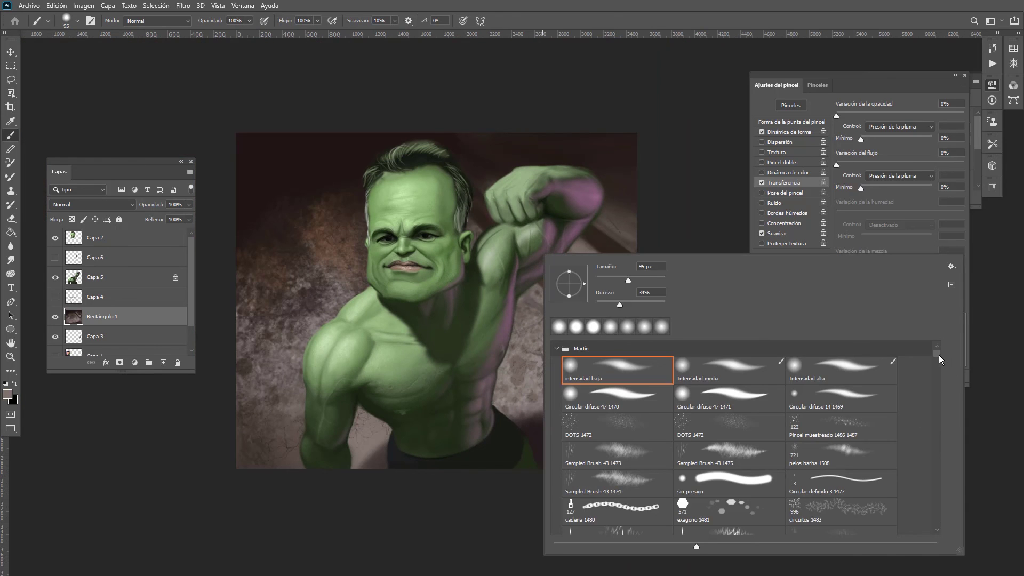
drag(939, 354, 936, 375)
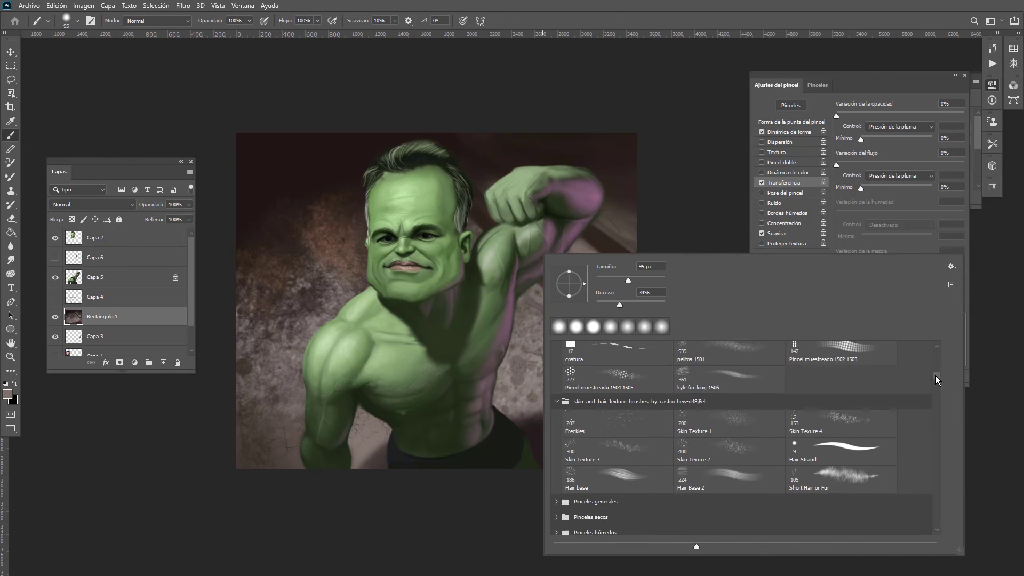
click(744, 378)
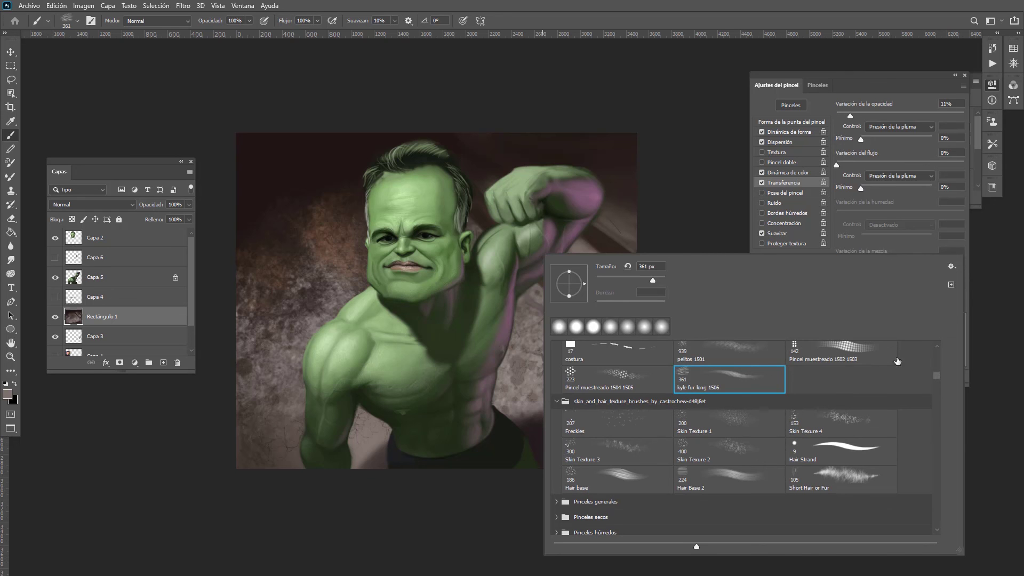
drag(937, 374, 938, 431)
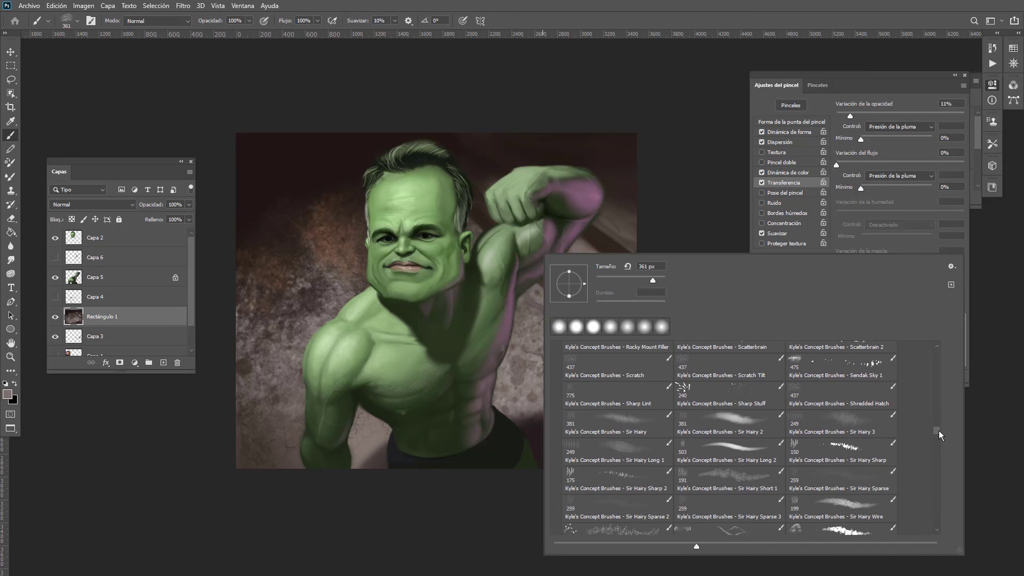
click(731, 421)
click(578, 334)
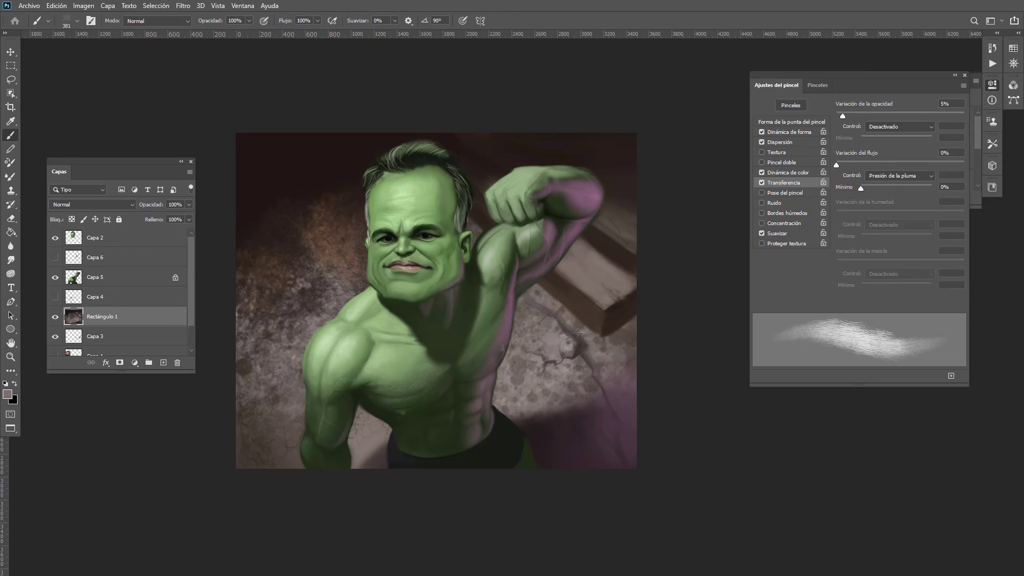
Step: Add a new empty layer directly above the green body layer, Capa 5
scroll(453, 373, up, 3)
alt+shift+right_click(457, 386)
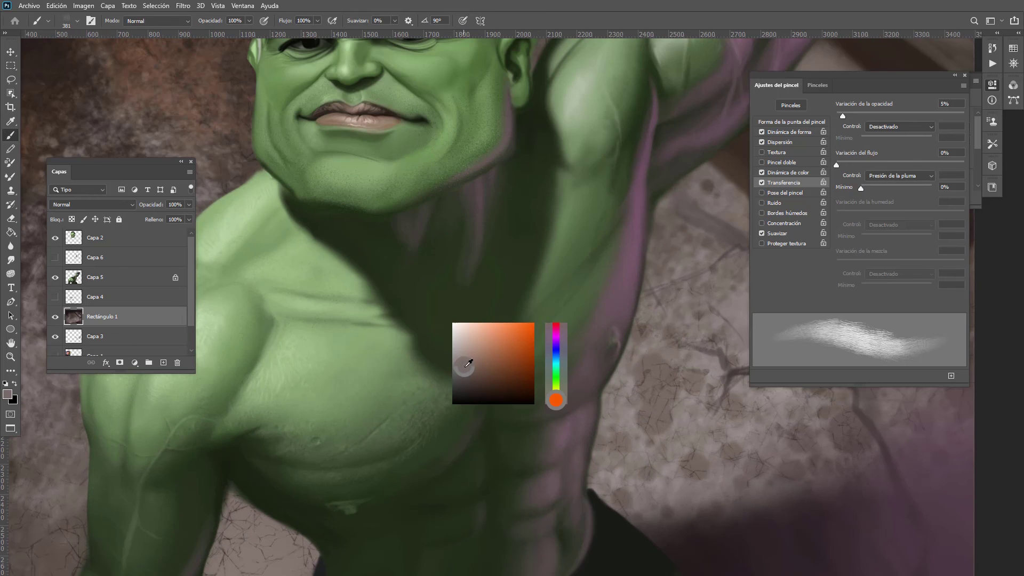
ctrl+click(444, 368)
drag(193, 373, 194, 374)
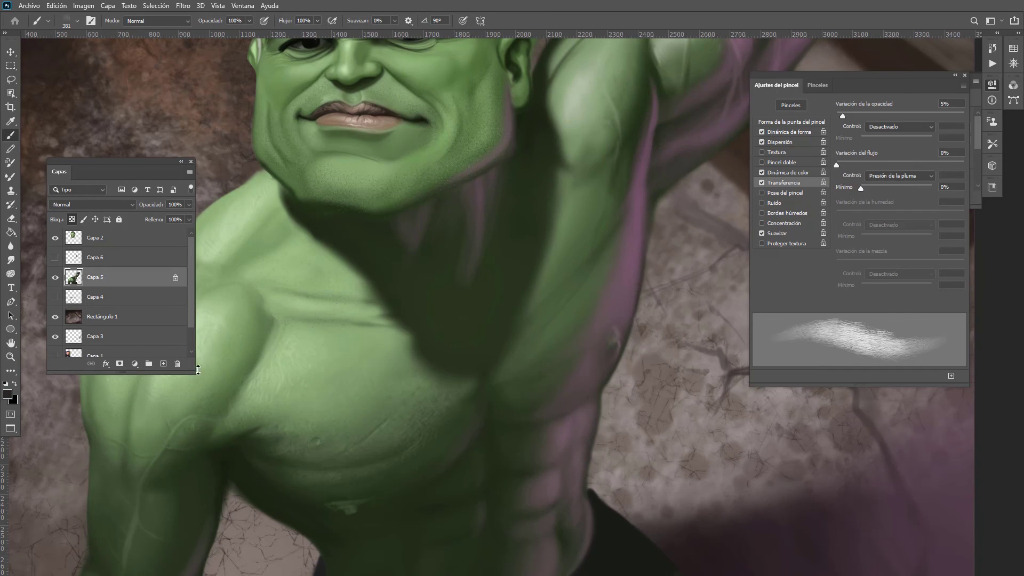
click(162, 364)
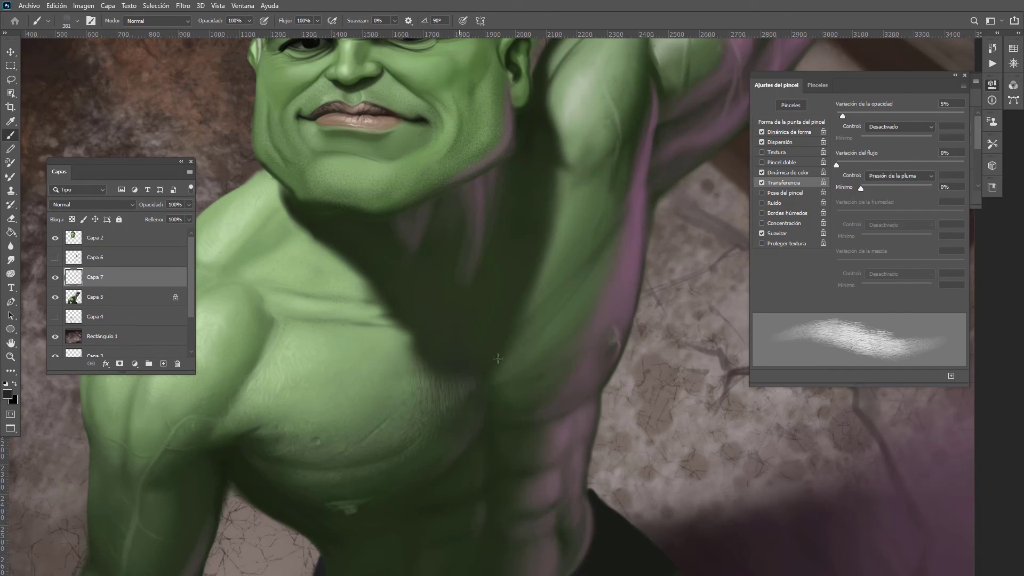
Step: Try black chest hair strokes on the new layer with the Kyle's Concept Brushes - Sir Hairy 3 brush at 381 px, and undo them
right_click(509, 312)
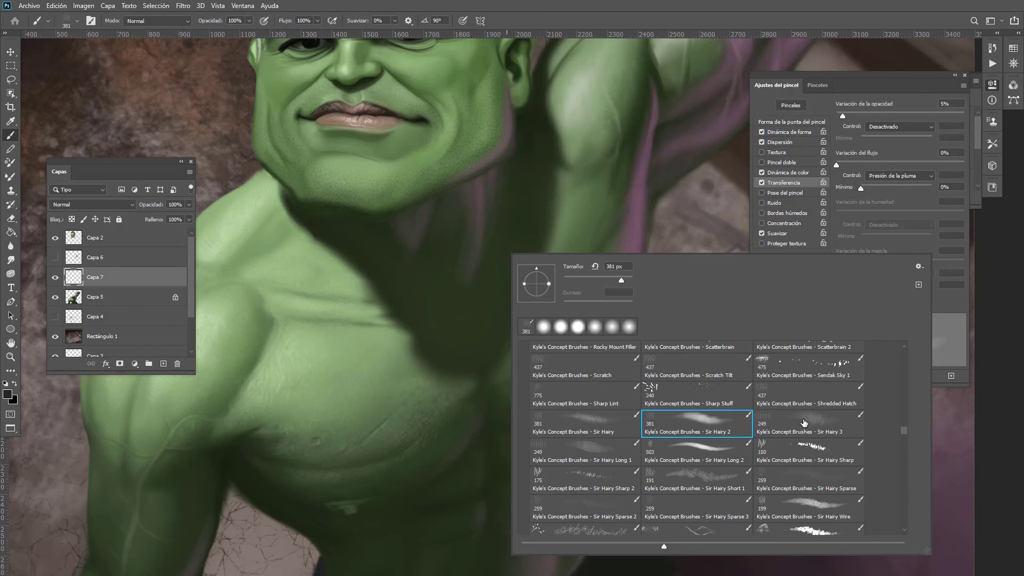
click(804, 422)
key(Return)
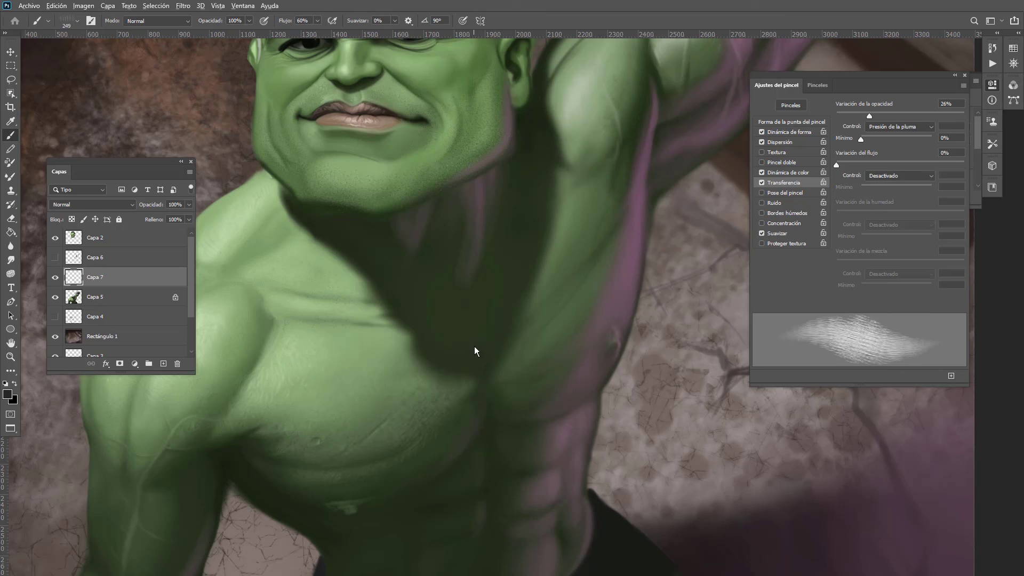
alt+shift+right_click(475, 349)
alt+right_click(477, 359)
mouse_move(460, 289)
mouse_down()
mouse_move(540, 351)
mouse_move(482, 362)
mouse_move(471, 429)
mouse_up()
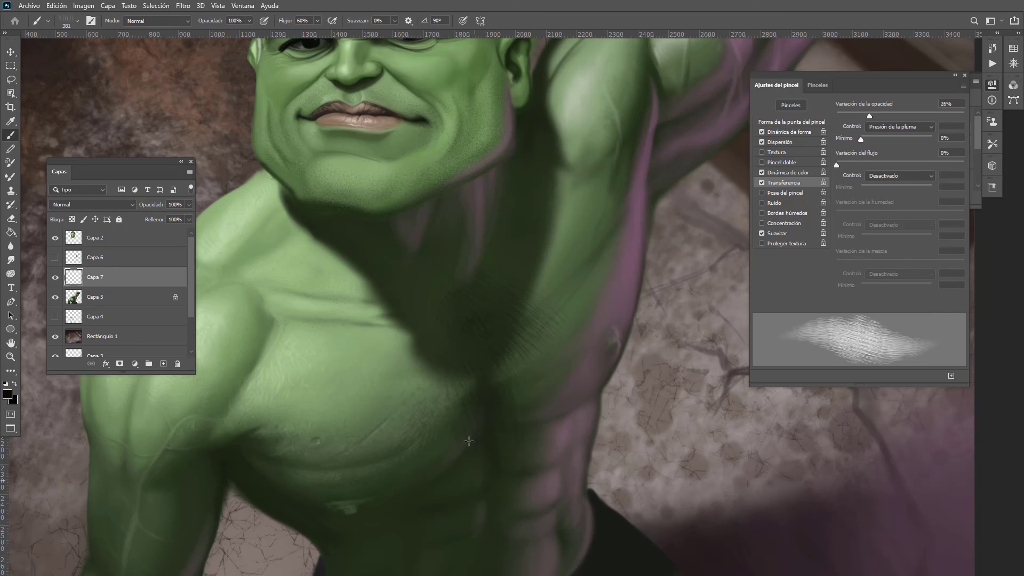
mouse_move(400, 352)
mouse_down()
mouse_move(413, 320)
mouse_move(457, 468)
mouse_up()
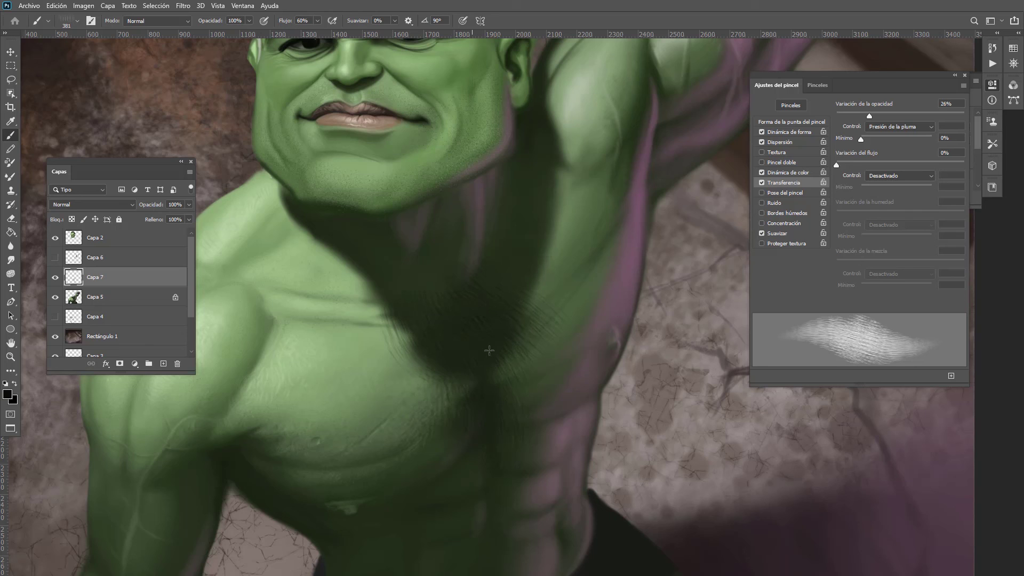
mouse_move(489, 351)
mouse_down()
mouse_move(514, 410)
mouse_move(477, 504)
mouse_move(409, 341)
mouse_move(528, 370)
mouse_up()
key(ctrl+z)
key(ctrl+z)
key(ctrl+z)
key(ctrl+z)
key(ctrl+z)
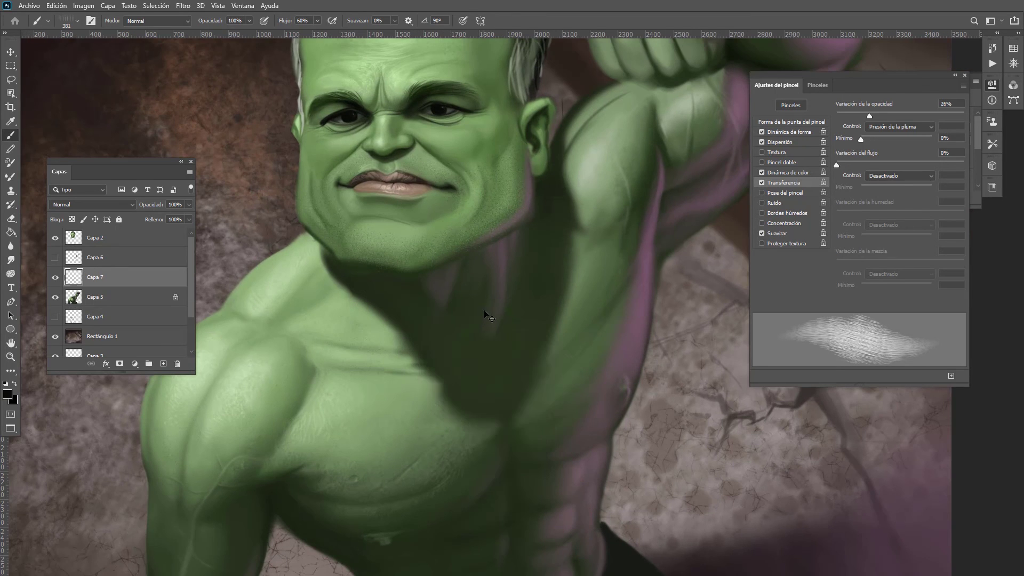
Step: Paint sparse black hair across the middle of the chest with the Kyle's Concept Brushes - Sir Hairy Sparse brush at 259 px
right_click(485, 314)
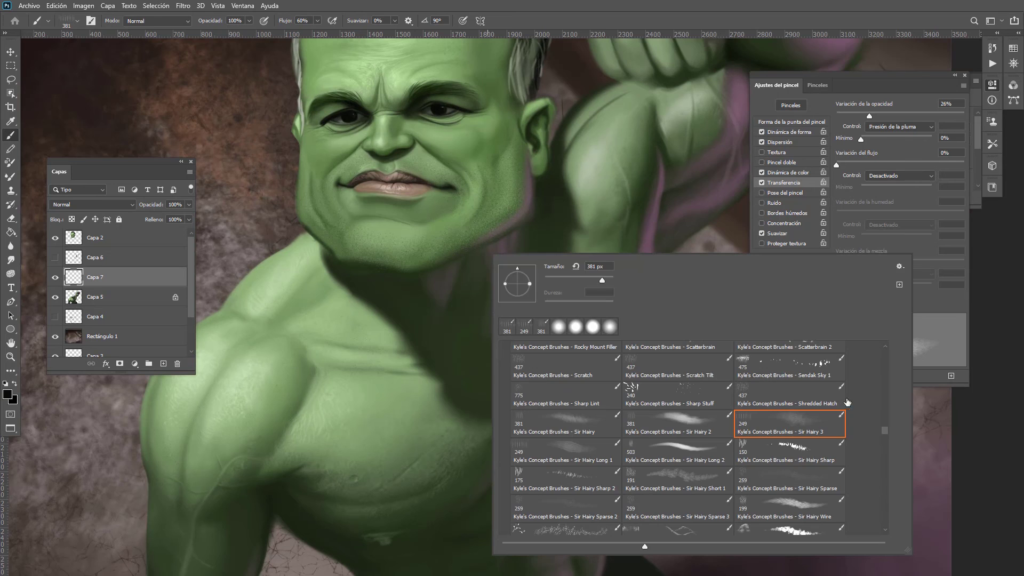
double_click(560, 367)
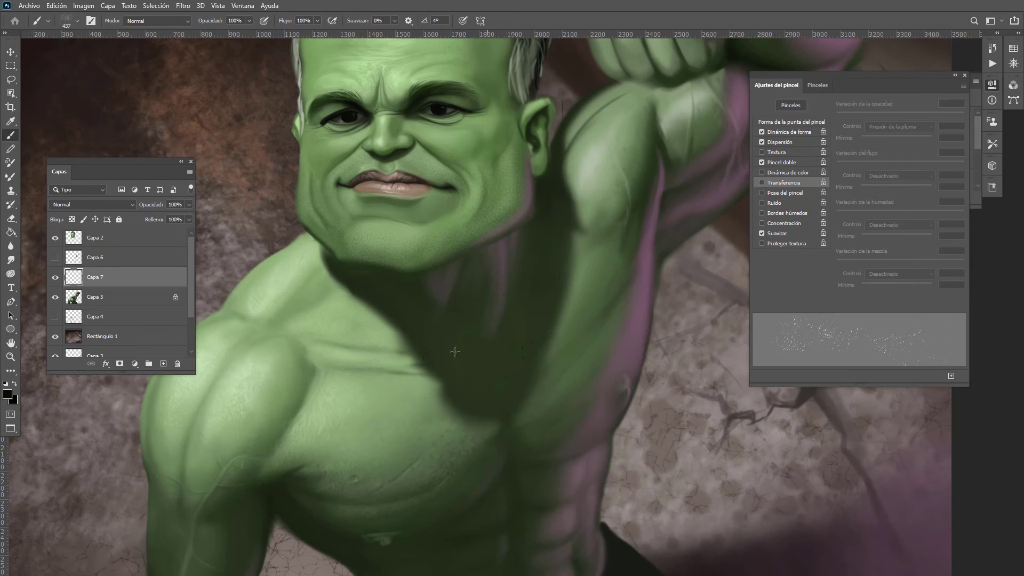
right_click(520, 350)
click(821, 480)
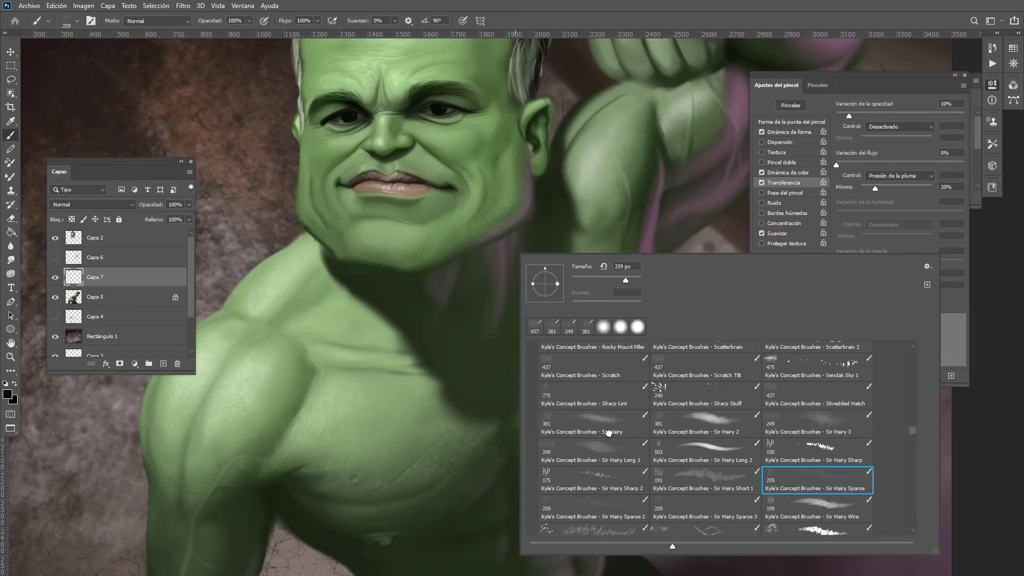
click(500, 375)
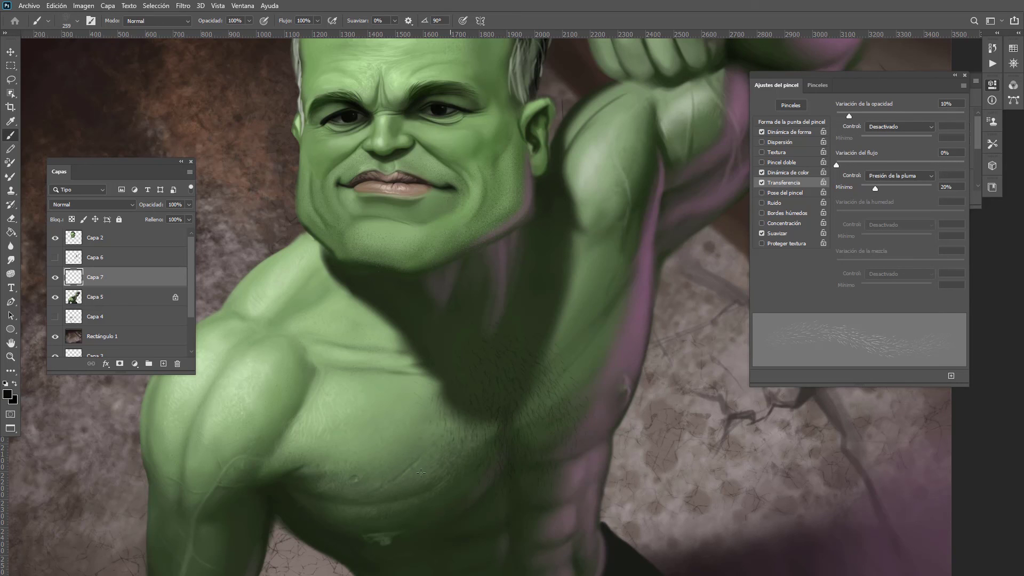
drag(453, 368, 475, 395)
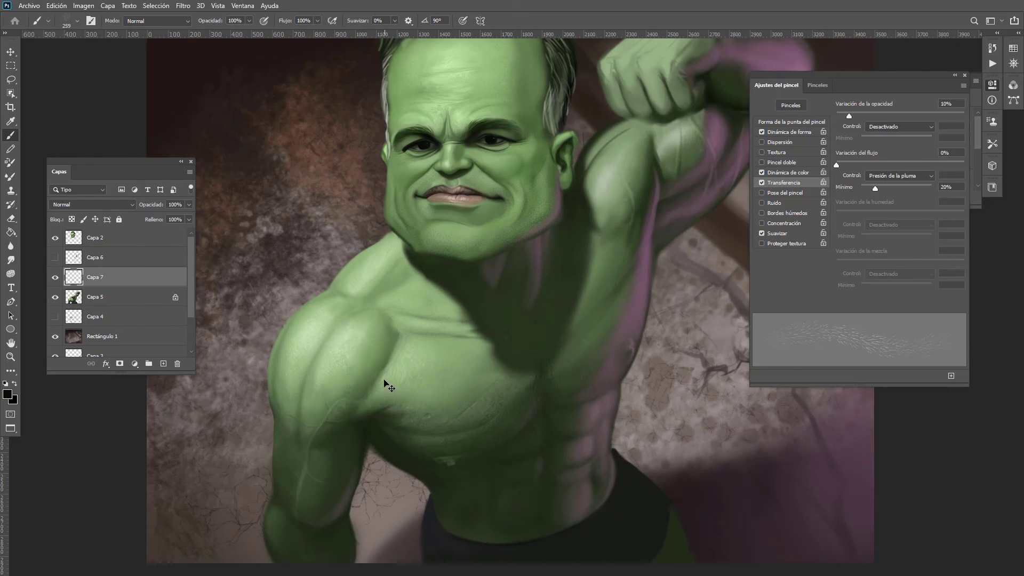
Step: Paint fine hairs down the lowered arm and along the lower chest in a sampled light green, reducing the brush to 148 px
scroll(322, 397, up, 1)
alt+click(321, 369)
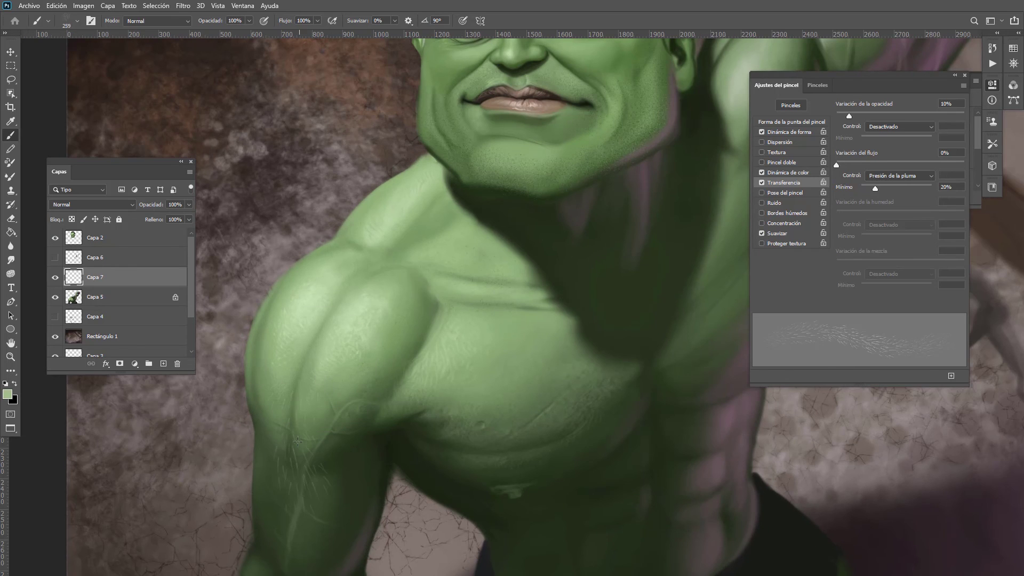
drag(313, 428, 409, 302)
drag(375, 380, 380, 401)
drag(399, 368, 381, 372)
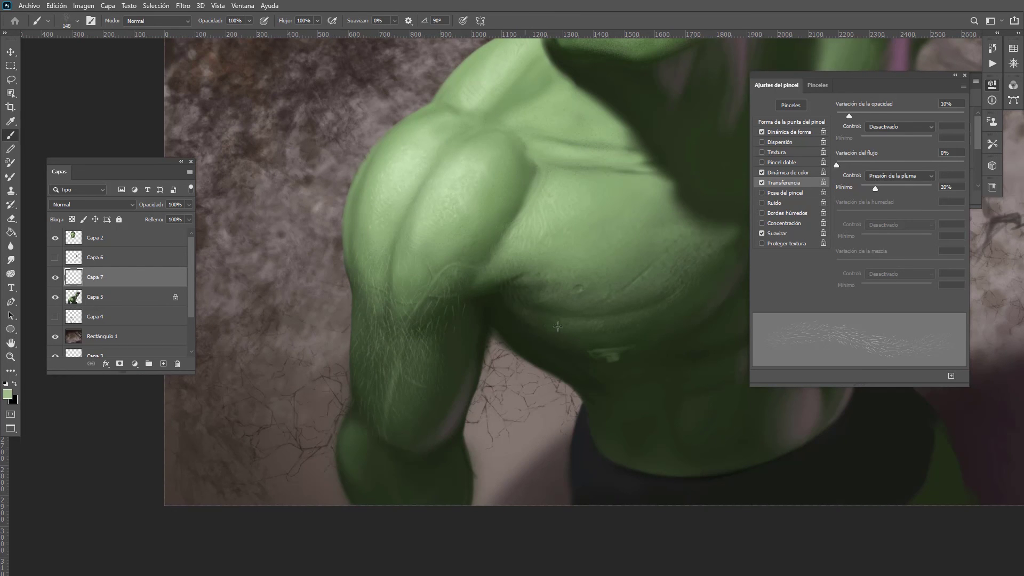
drag(578, 334, 420, 334)
drag(483, 332, 467, 320)
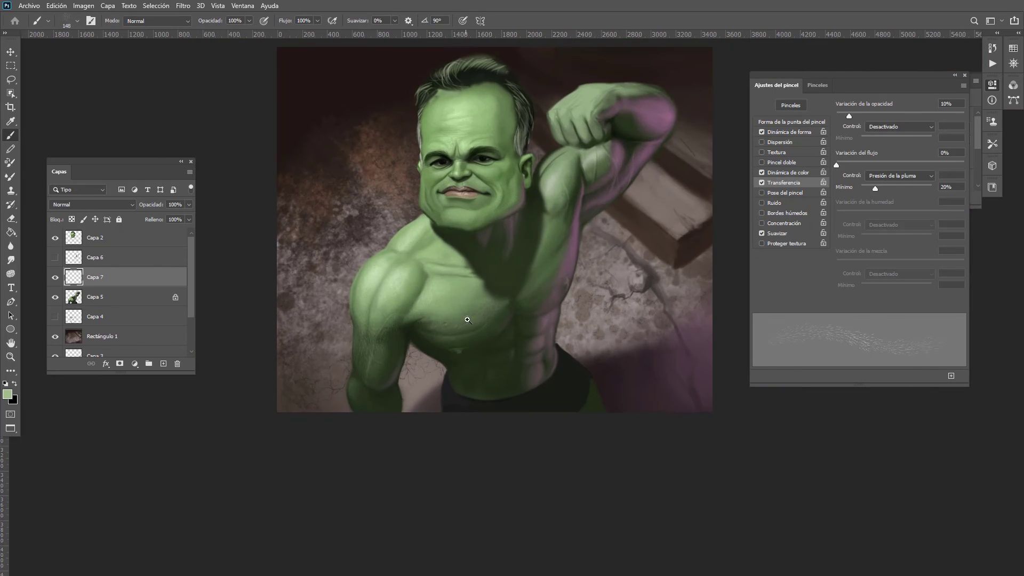
Step: Paint fine stubble hairs along the chin and jawline on the head layer, Capa 2, reducing the Sir Hairy Sparse brush to 103 px
drag(469, 208, 514, 221)
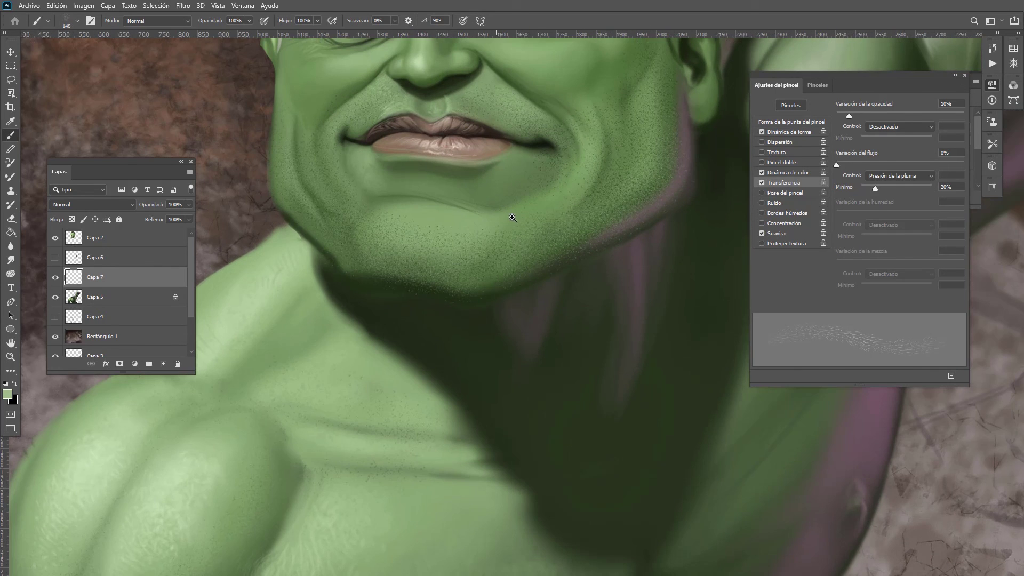
ctrl+click(534, 267)
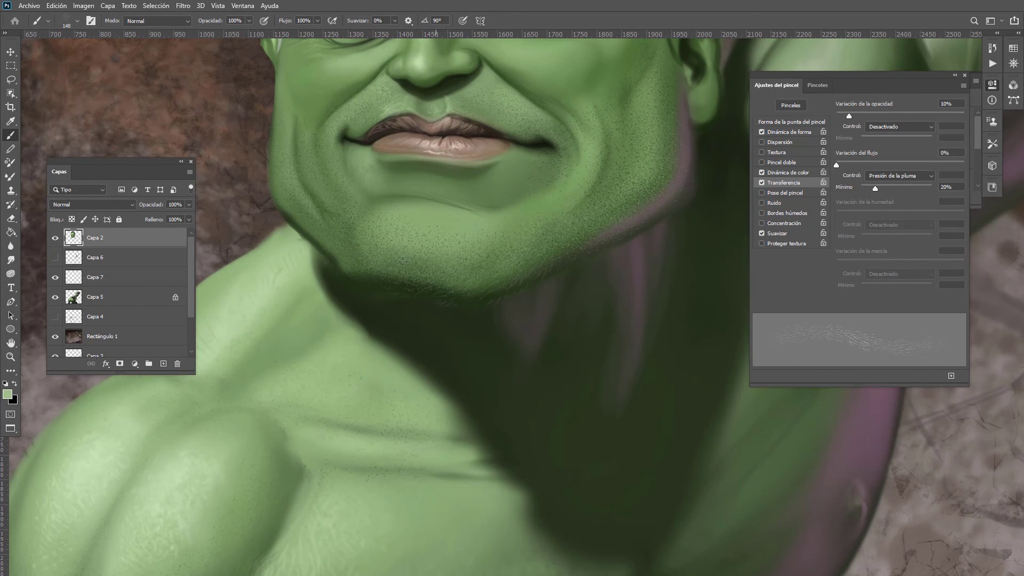
drag(463, 282, 451, 282)
drag(595, 223, 589, 218)
drag(651, 230, 571, 258)
drag(548, 210, 512, 293)
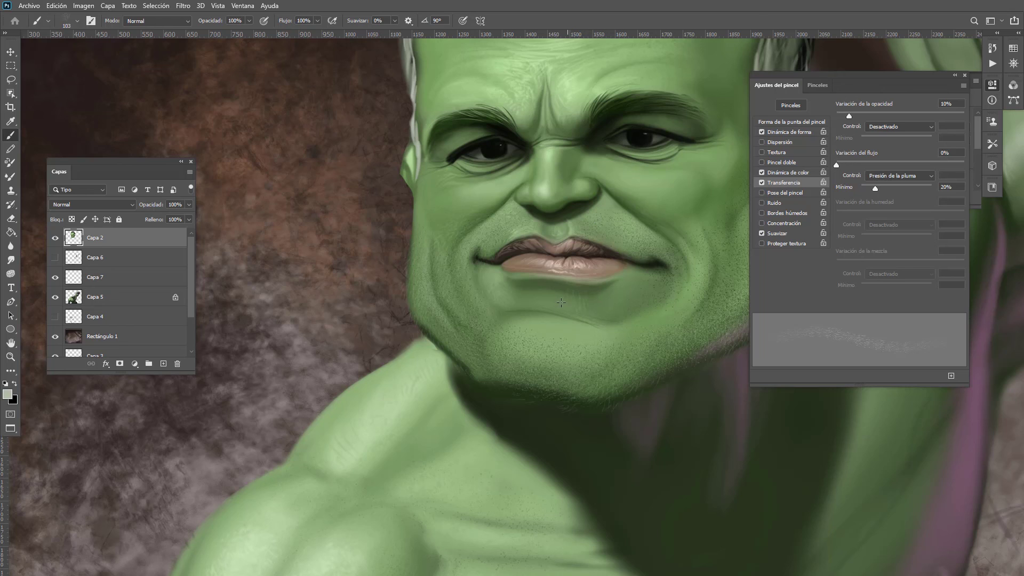
drag(525, 319, 497, 331)
drag(609, 346, 507, 308)
drag(538, 363, 510, 298)
Step: Paint wiry black hair over the chest centre and down the abdomen with the ebras 1559 brush at 326 px
right_click(514, 299)
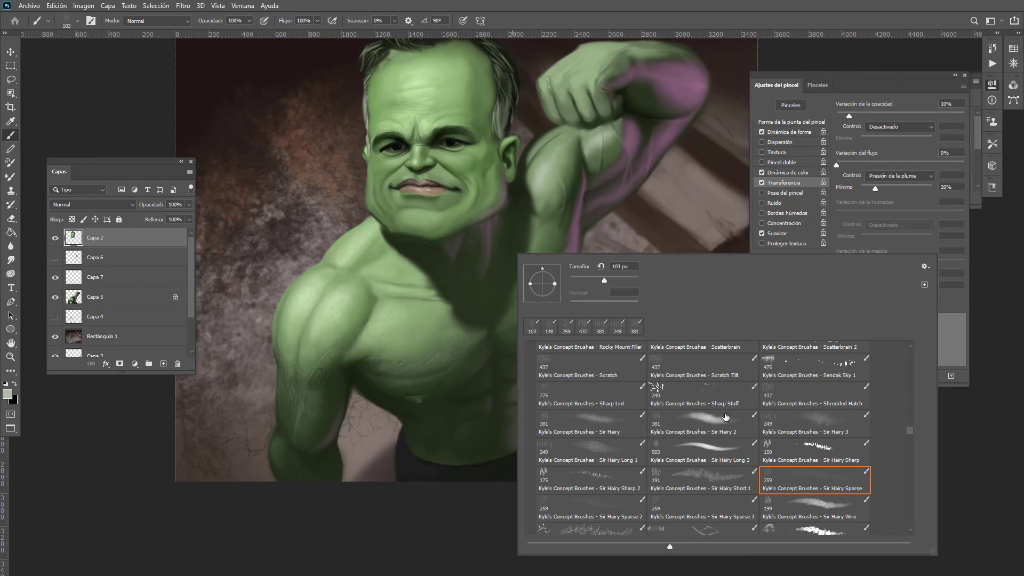
mouse_move(908, 431)
mouse_down()
mouse_move(901, 350)
mouse_move(904, 362)
mouse_up()
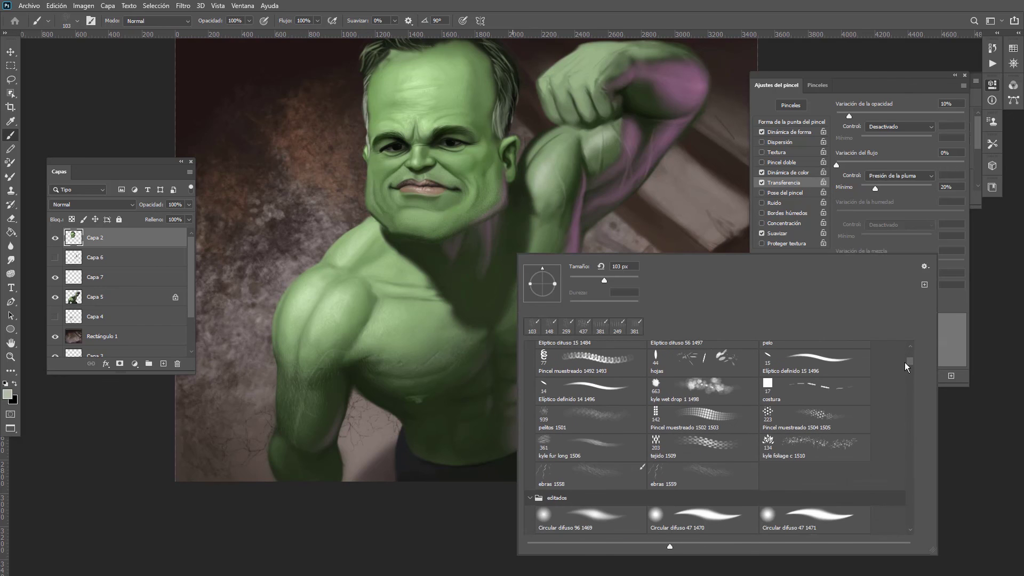
click(685, 477)
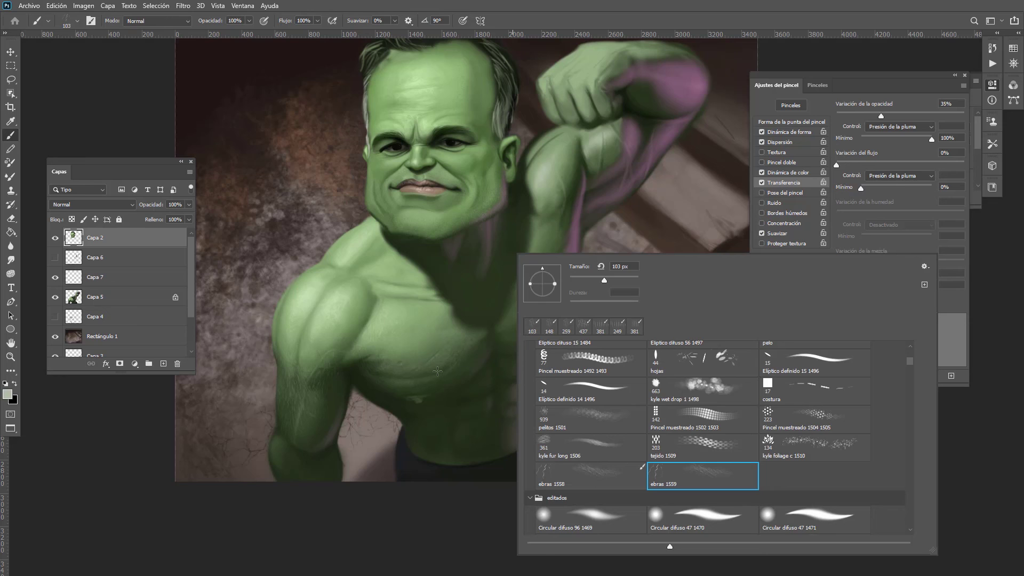
click(429, 344)
drag(465, 308, 487, 314)
alt+click(487, 317)
alt+shift+right_click(478, 320)
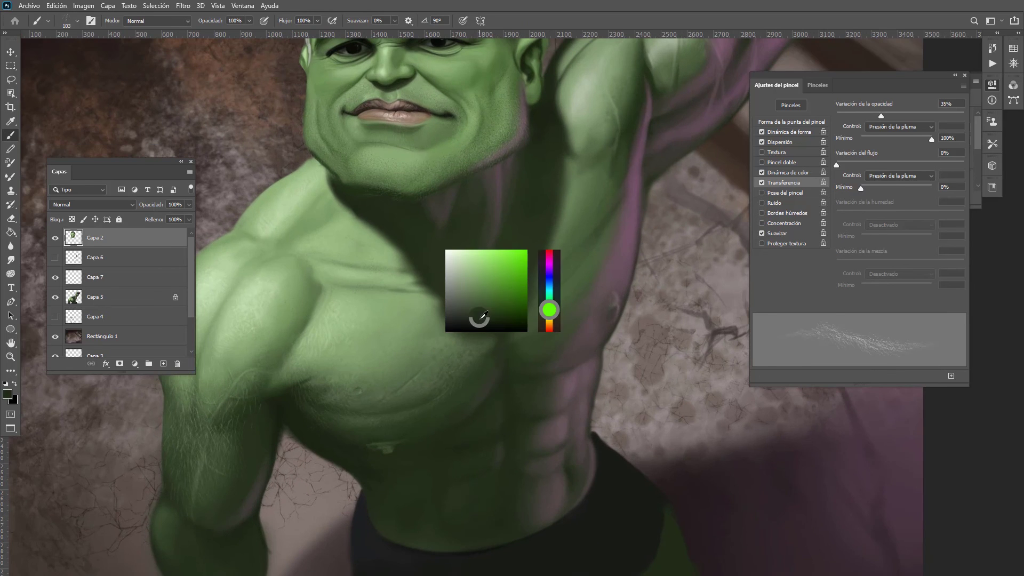
alt+right_click(496, 361)
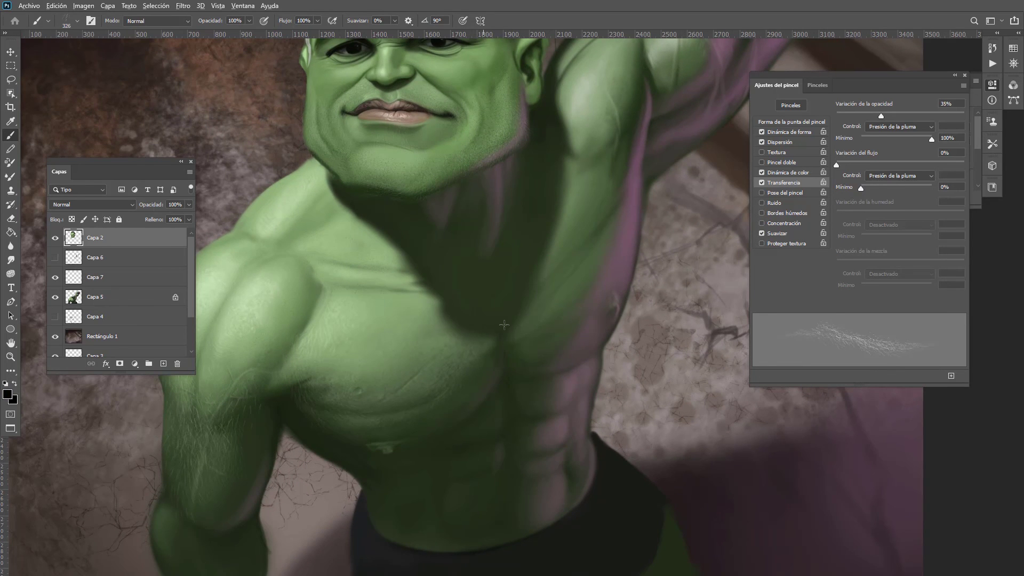
drag(506, 300, 529, 383)
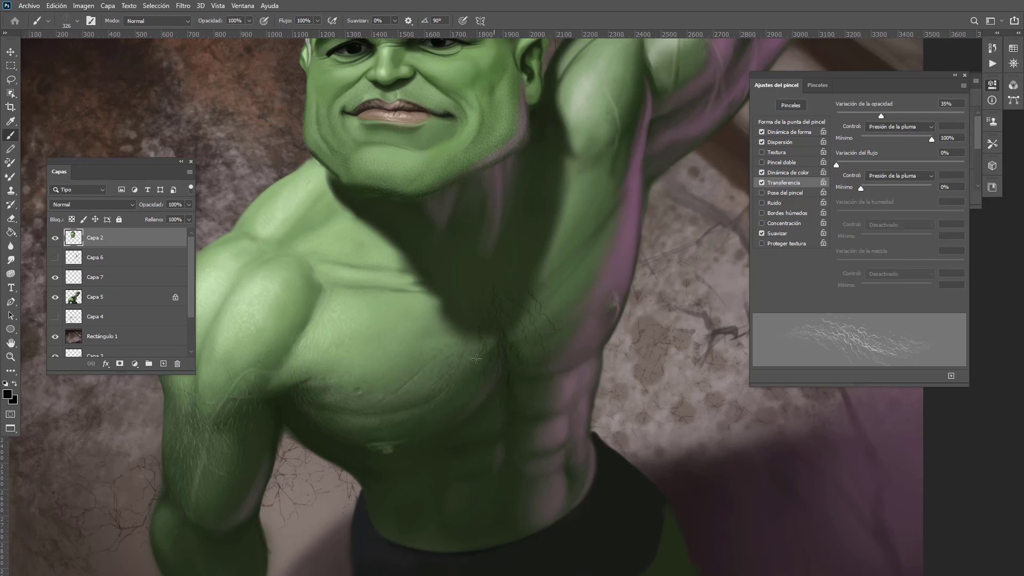
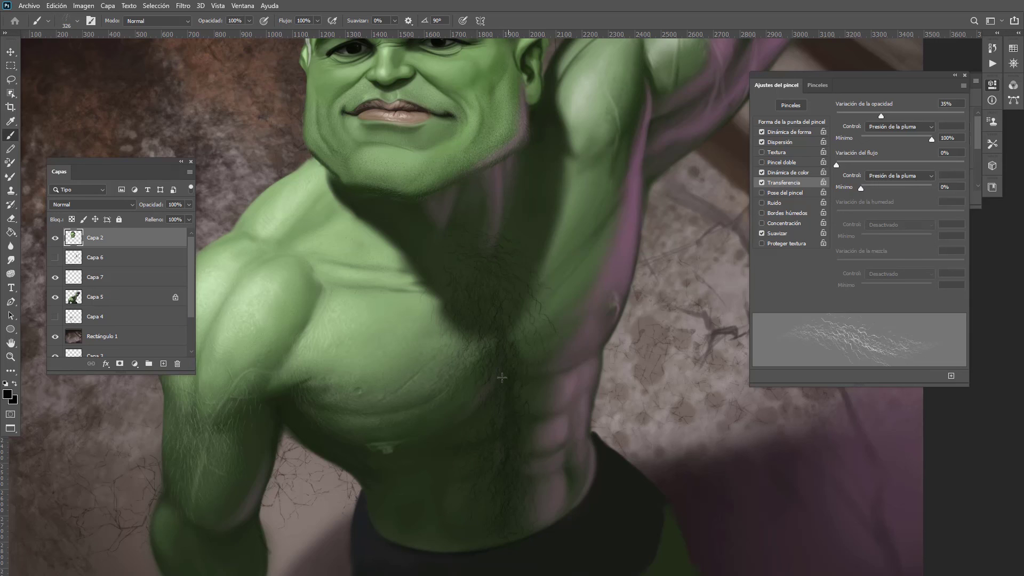
scroll(483, 367, down, 3)
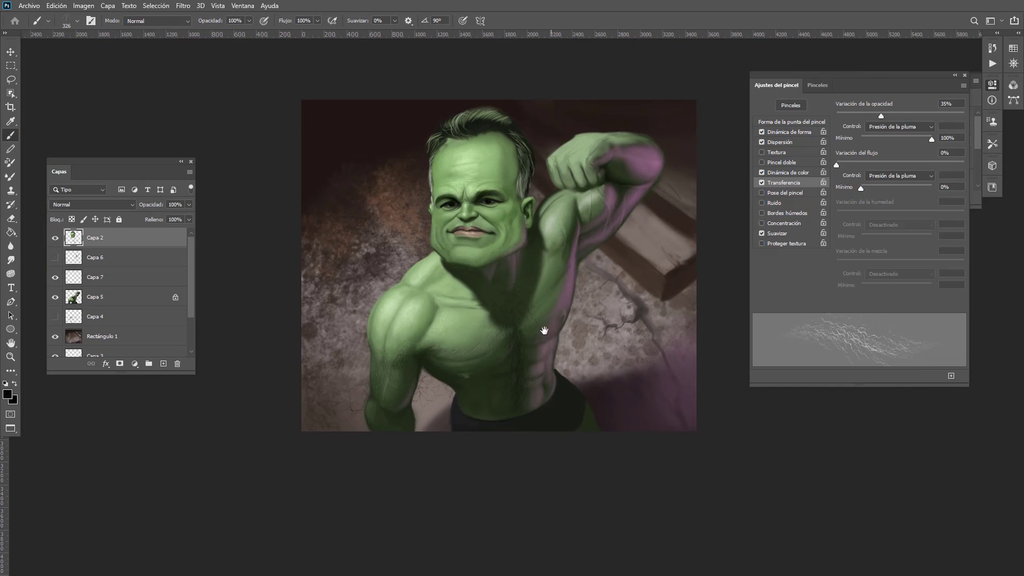
scroll(421, 368, up, 4)
drag(438, 354, 430, 334)
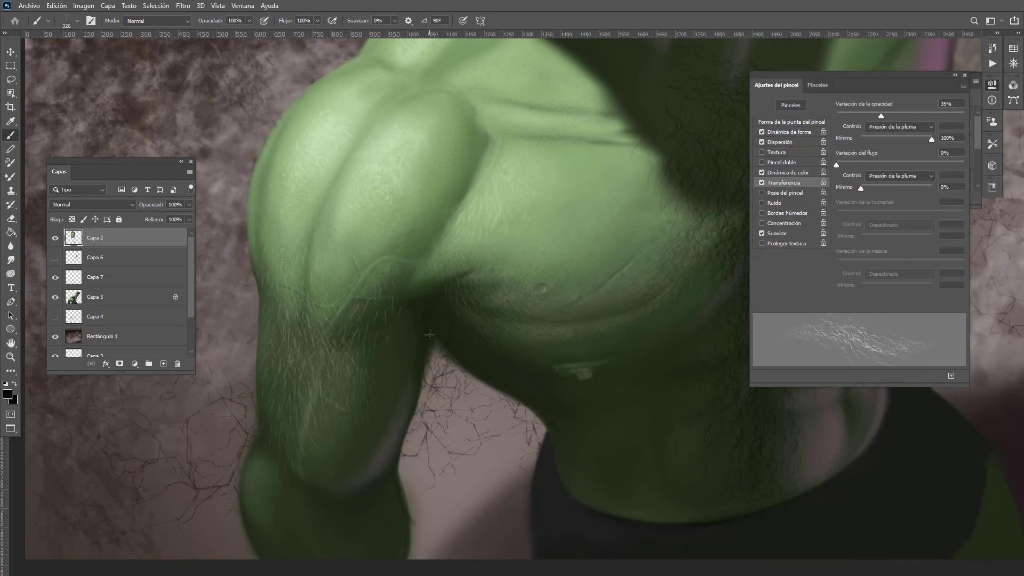
scroll(465, 389, down, 4)
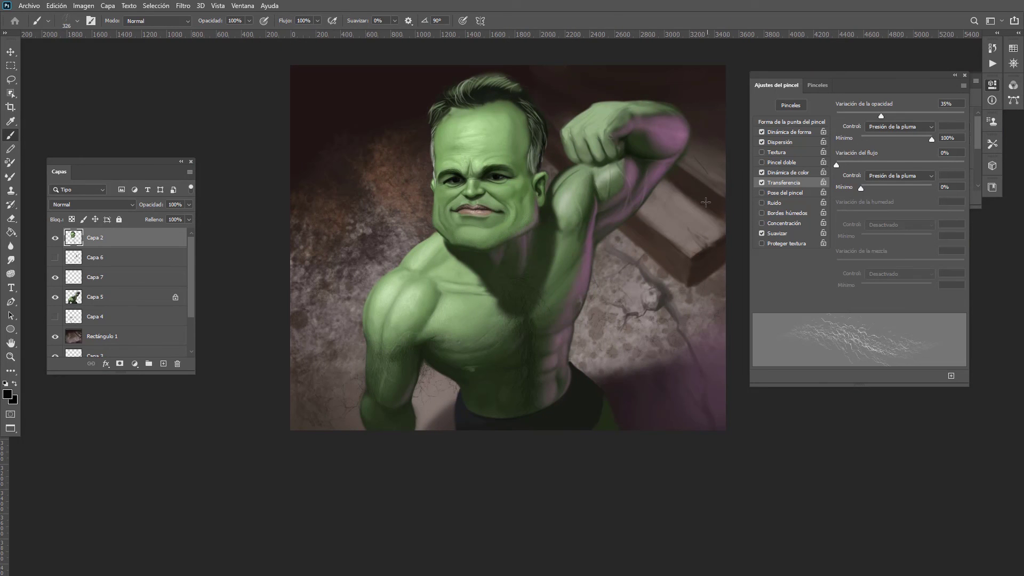
Step: Blend the shading on the lower part of the raised arm's shoulder muscle with sampled greens and the soft Intensidad media brush
drag(576, 209, 600, 234)
right_click(602, 248)
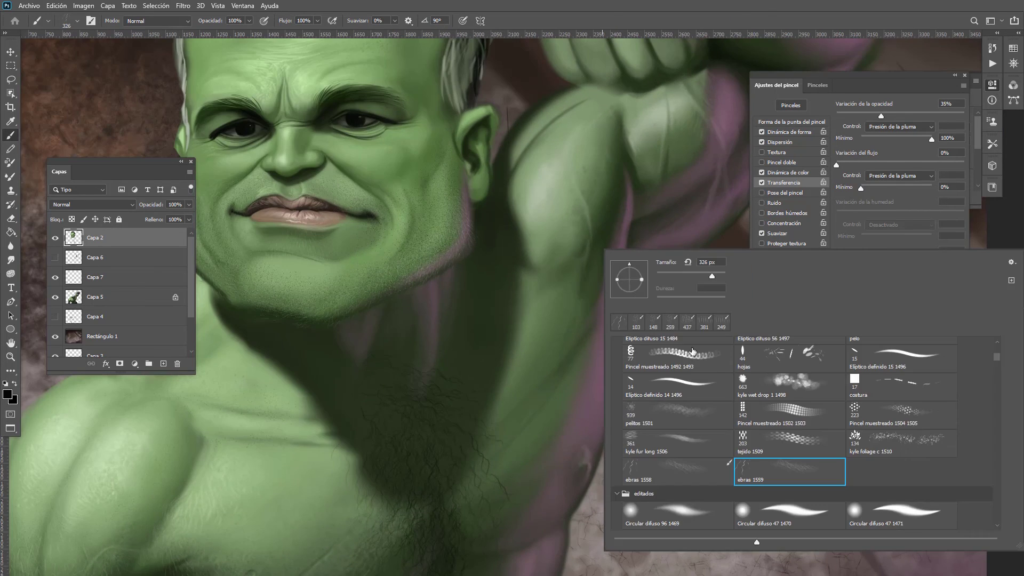
drag(998, 358, 997, 343)
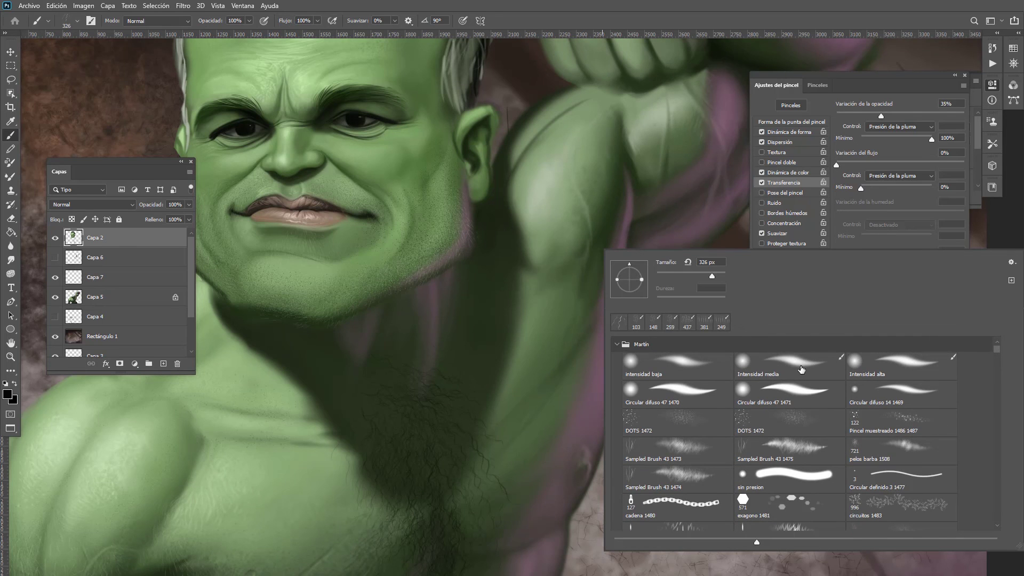
click(798, 366)
click(541, 251)
mouse_move(592, 206)
mouse_down()
mouse_move(619, 221)
mouse_move(612, 257)
mouse_move(524, 277)
mouse_up()
alt+click(645, 229)
mouse_move(602, 260)
mouse_down()
mouse_move(483, 325)
mouse_move(520, 237)
mouse_up()
drag(586, 278, 440, 308)
mouse_move(504, 296)
mouse_down()
mouse_move(544, 296)
mouse_move(515, 294)
mouse_move(551, 284)
mouse_move(465, 269)
mouse_up()
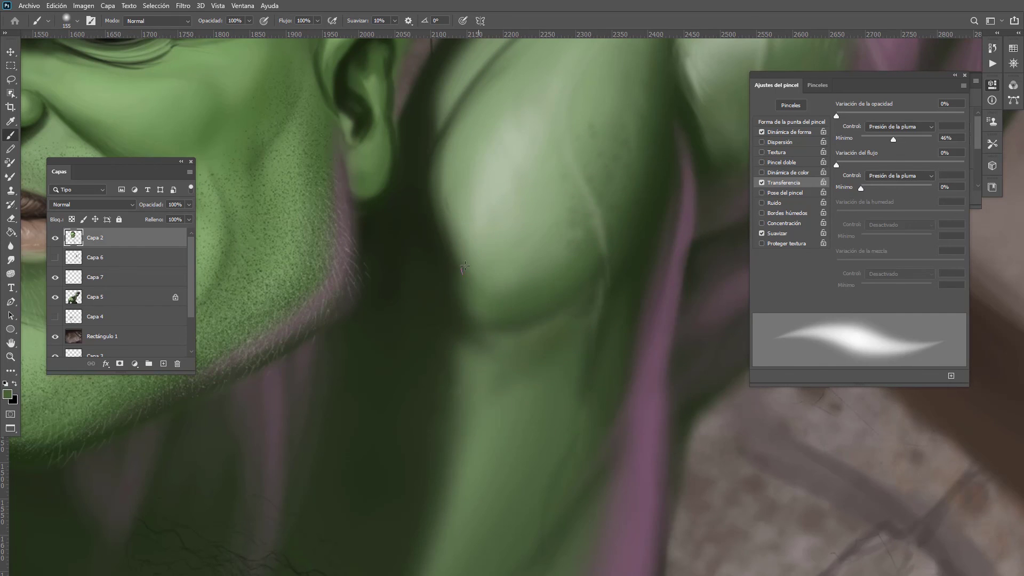
mouse_move(563, 269)
mouse_down()
mouse_move(570, 235)
mouse_move(506, 282)
mouse_up()
drag(542, 268, 507, 269)
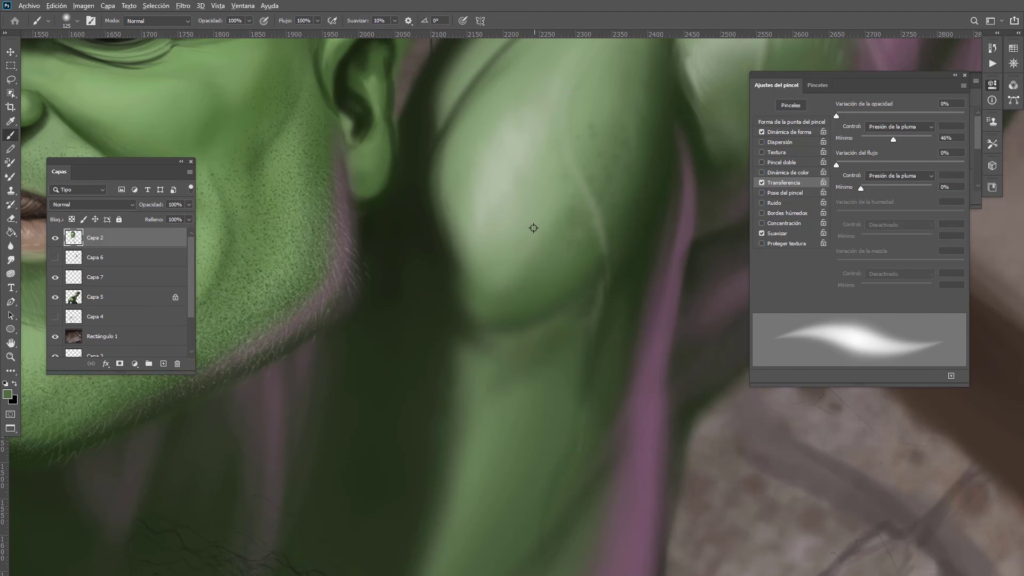
Step: Refine the skin detail at the base of the raised shoulder muscle with sampled greens and soft brushes of 72 px and 40 px
alt+click(533, 228)
mouse_move(544, 232)
mouse_down()
mouse_move(515, 262)
mouse_move(523, 293)
mouse_move(509, 293)
mouse_up()
drag(549, 262, 537, 282)
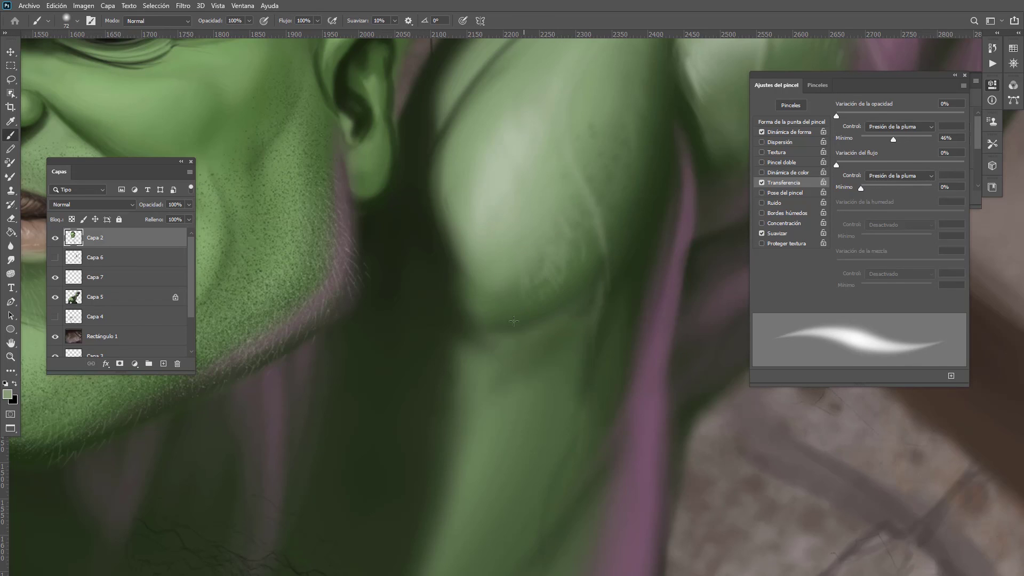
mouse_move(553, 296)
mouse_down()
mouse_move(594, 292)
mouse_move(448, 297)
mouse_up()
alt+click(575, 274)
alt+click(510, 292)
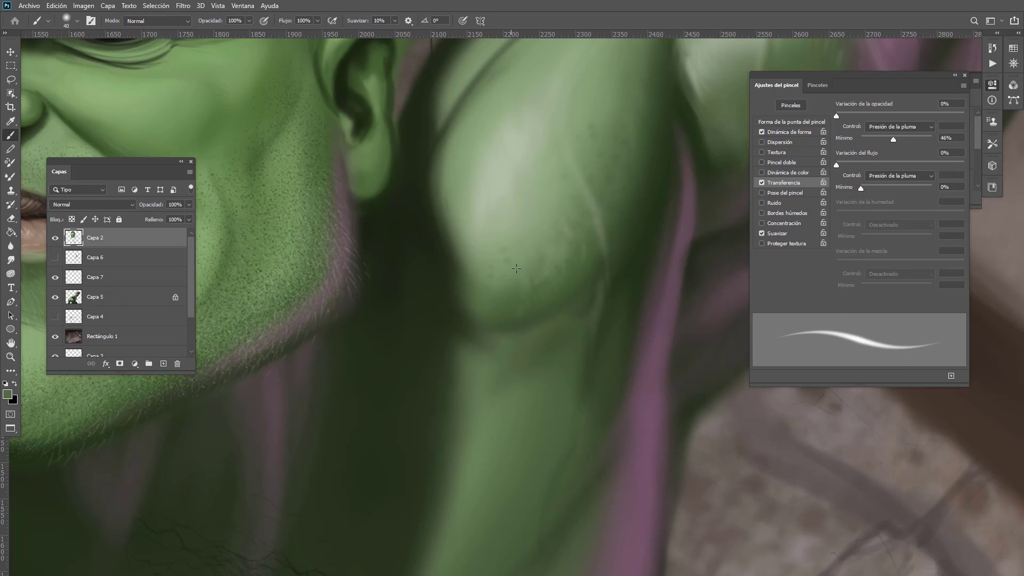
drag(577, 316, 472, 352)
mouse_move(631, 355)
mouse_down()
mouse_move(606, 365)
mouse_move(654, 346)
mouse_up()
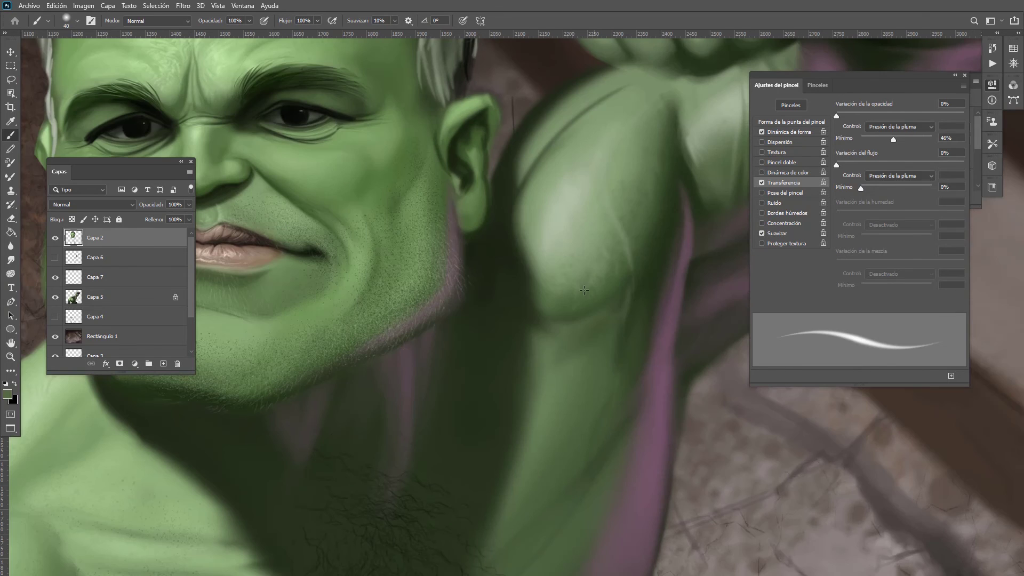
Step: Smooth the green shading just below the raised shoulder muscle with sampled tones and a 186 px soft brush
alt+click(567, 274)
mouse_move(549, 309)
mouse_down()
mouse_move(589, 306)
mouse_move(597, 323)
mouse_up()
alt+click(601, 330)
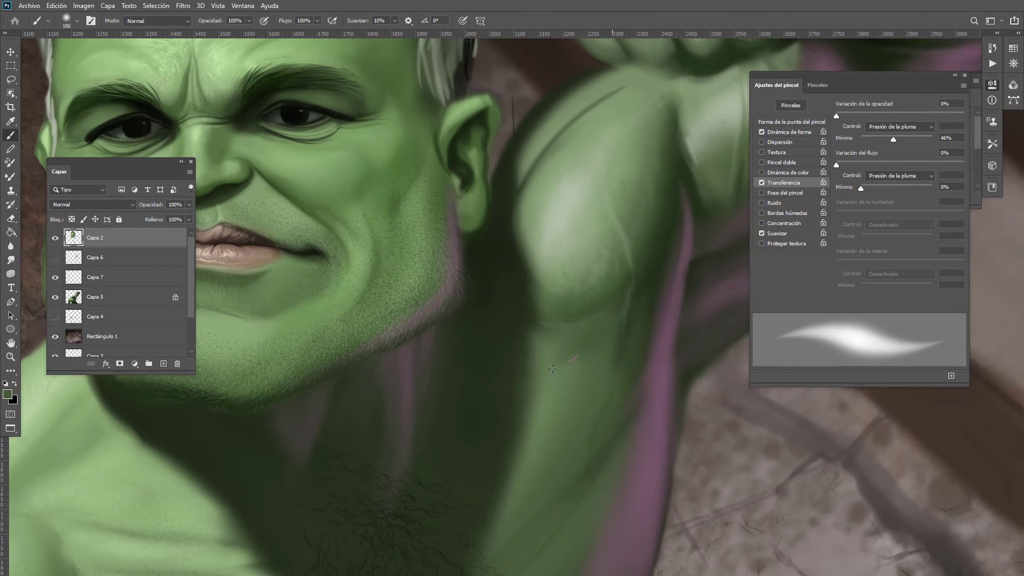
mouse_move(573, 360)
mouse_down()
mouse_move(552, 368)
mouse_move(542, 343)
mouse_move(586, 329)
mouse_move(521, 270)
mouse_move(537, 296)
mouse_move(511, 395)
mouse_move(528, 397)
mouse_up()
alt+click(535, 356)
Step: Deepen the shadow between the neck and the raised shoulder with a sampled dark green and a large soft brush
alt+click(523, 280)
drag(527, 322, 470, 475)
mouse_move(501, 373)
ctrl+mouse_down()
mouse_move(441, 393)
mouse_move(576, 360)
ctrl+mouse_up()
alt+click(587, 280)
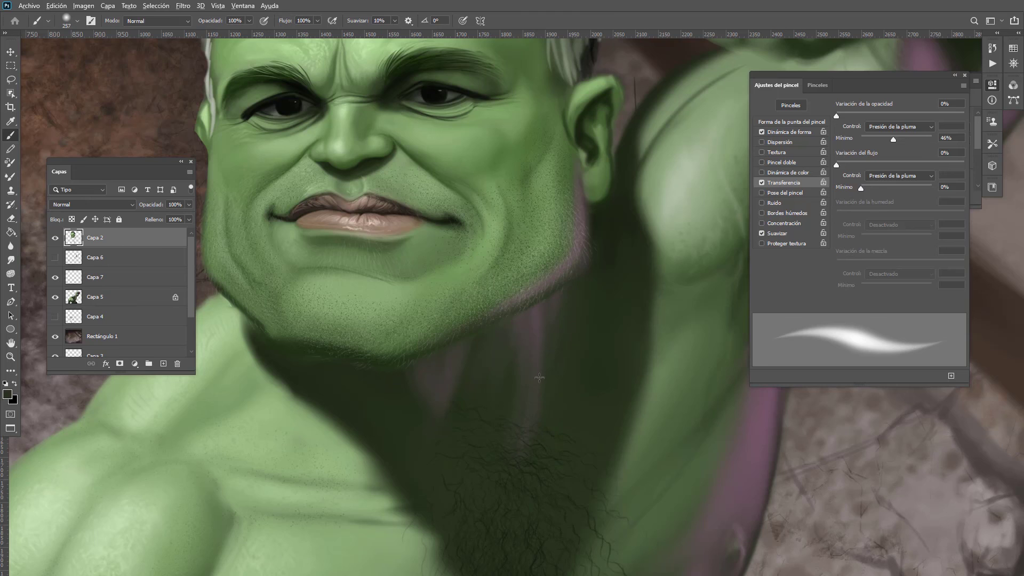
scroll(560, 333, down, 5)
scroll(573, 393, down, 3)
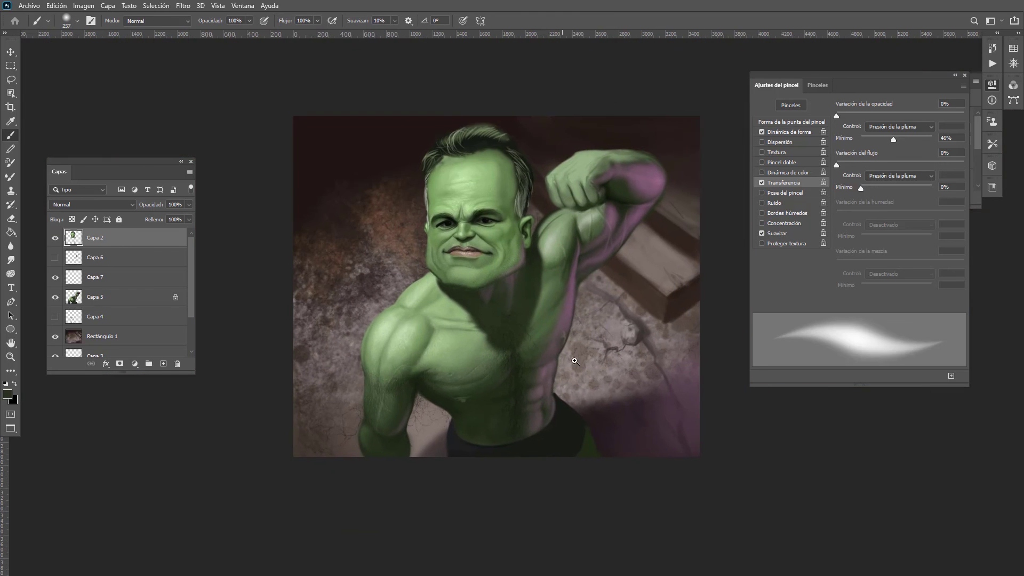